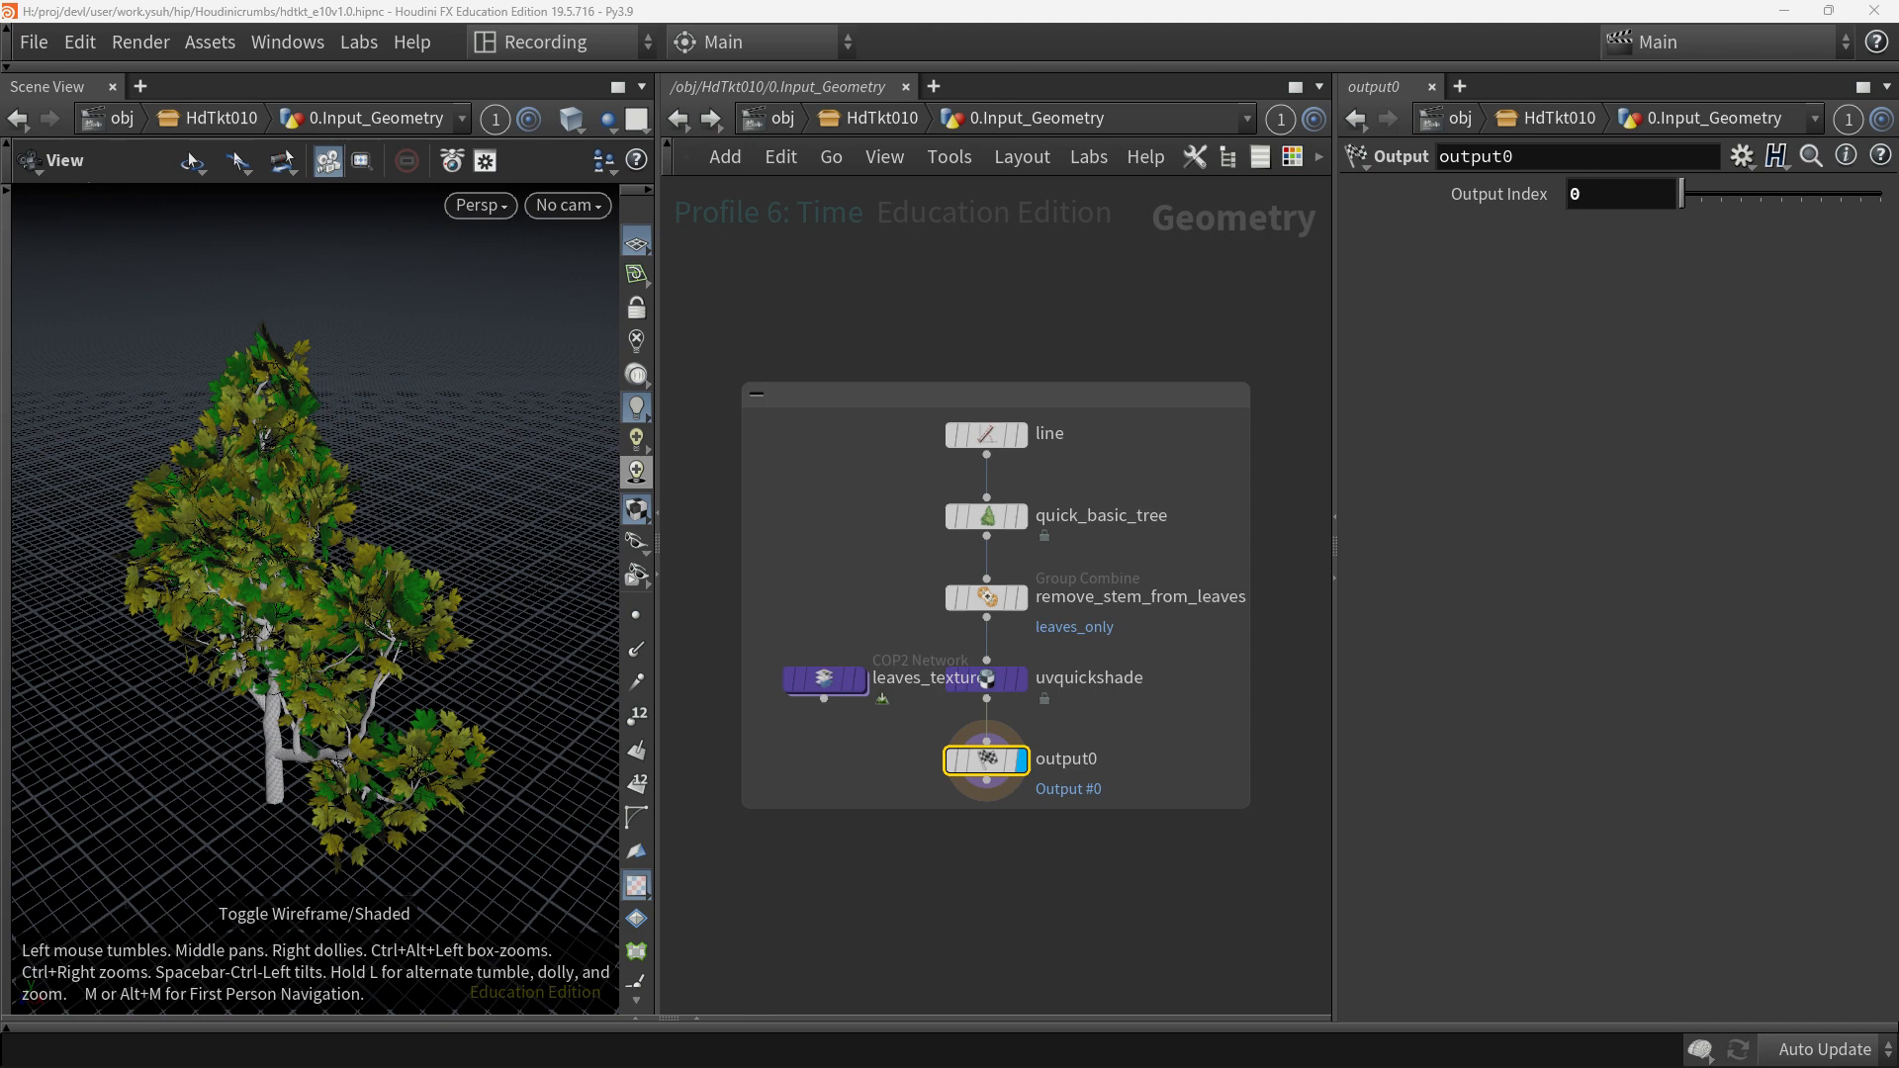
# Inspect the tree's geometry in wireframe, save the scene file, and return to shaded display
pyautogui.press('w')
pyautogui.hotkey('ctrl', 's')
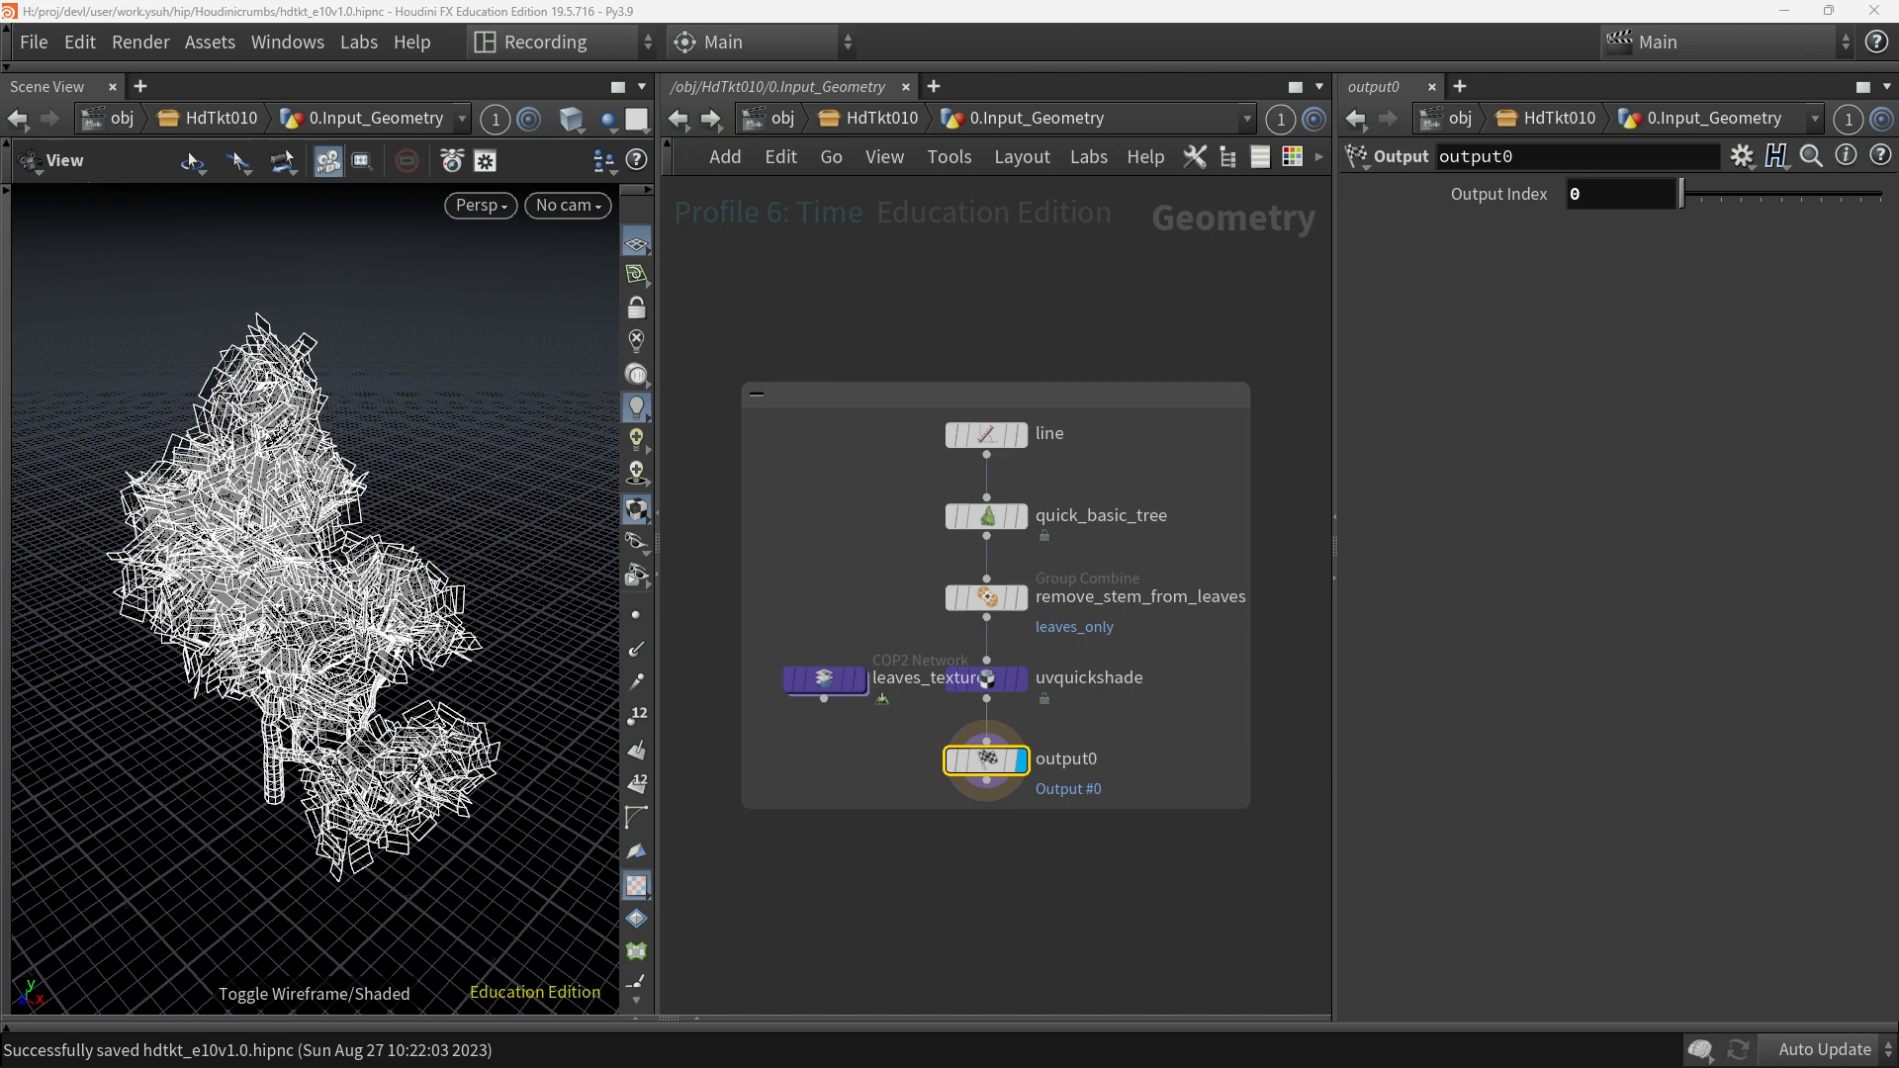
pyautogui.press('w')
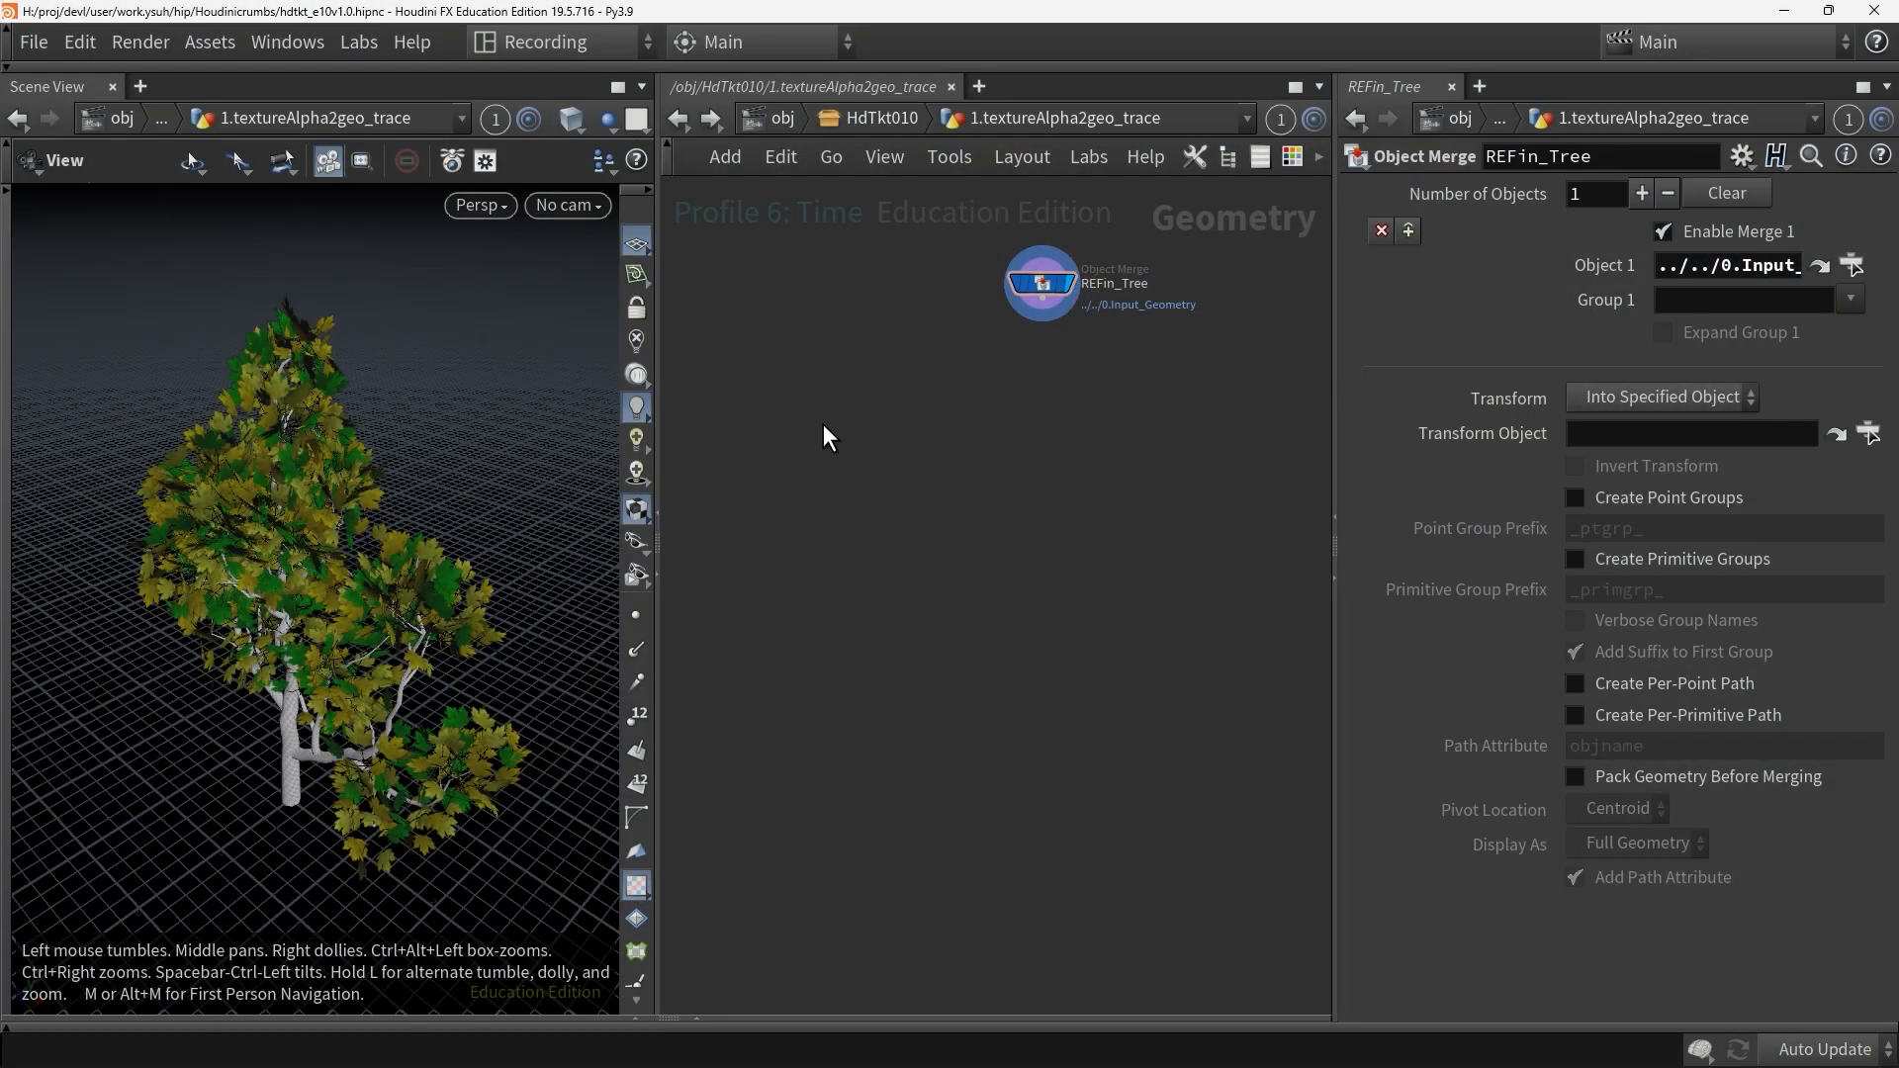
# Add a Trace node beside REFin_Tree in the 1.textureAlpha2geo_trace network and display its output
pyautogui.press('Tab')
pyautogui.write('trace')
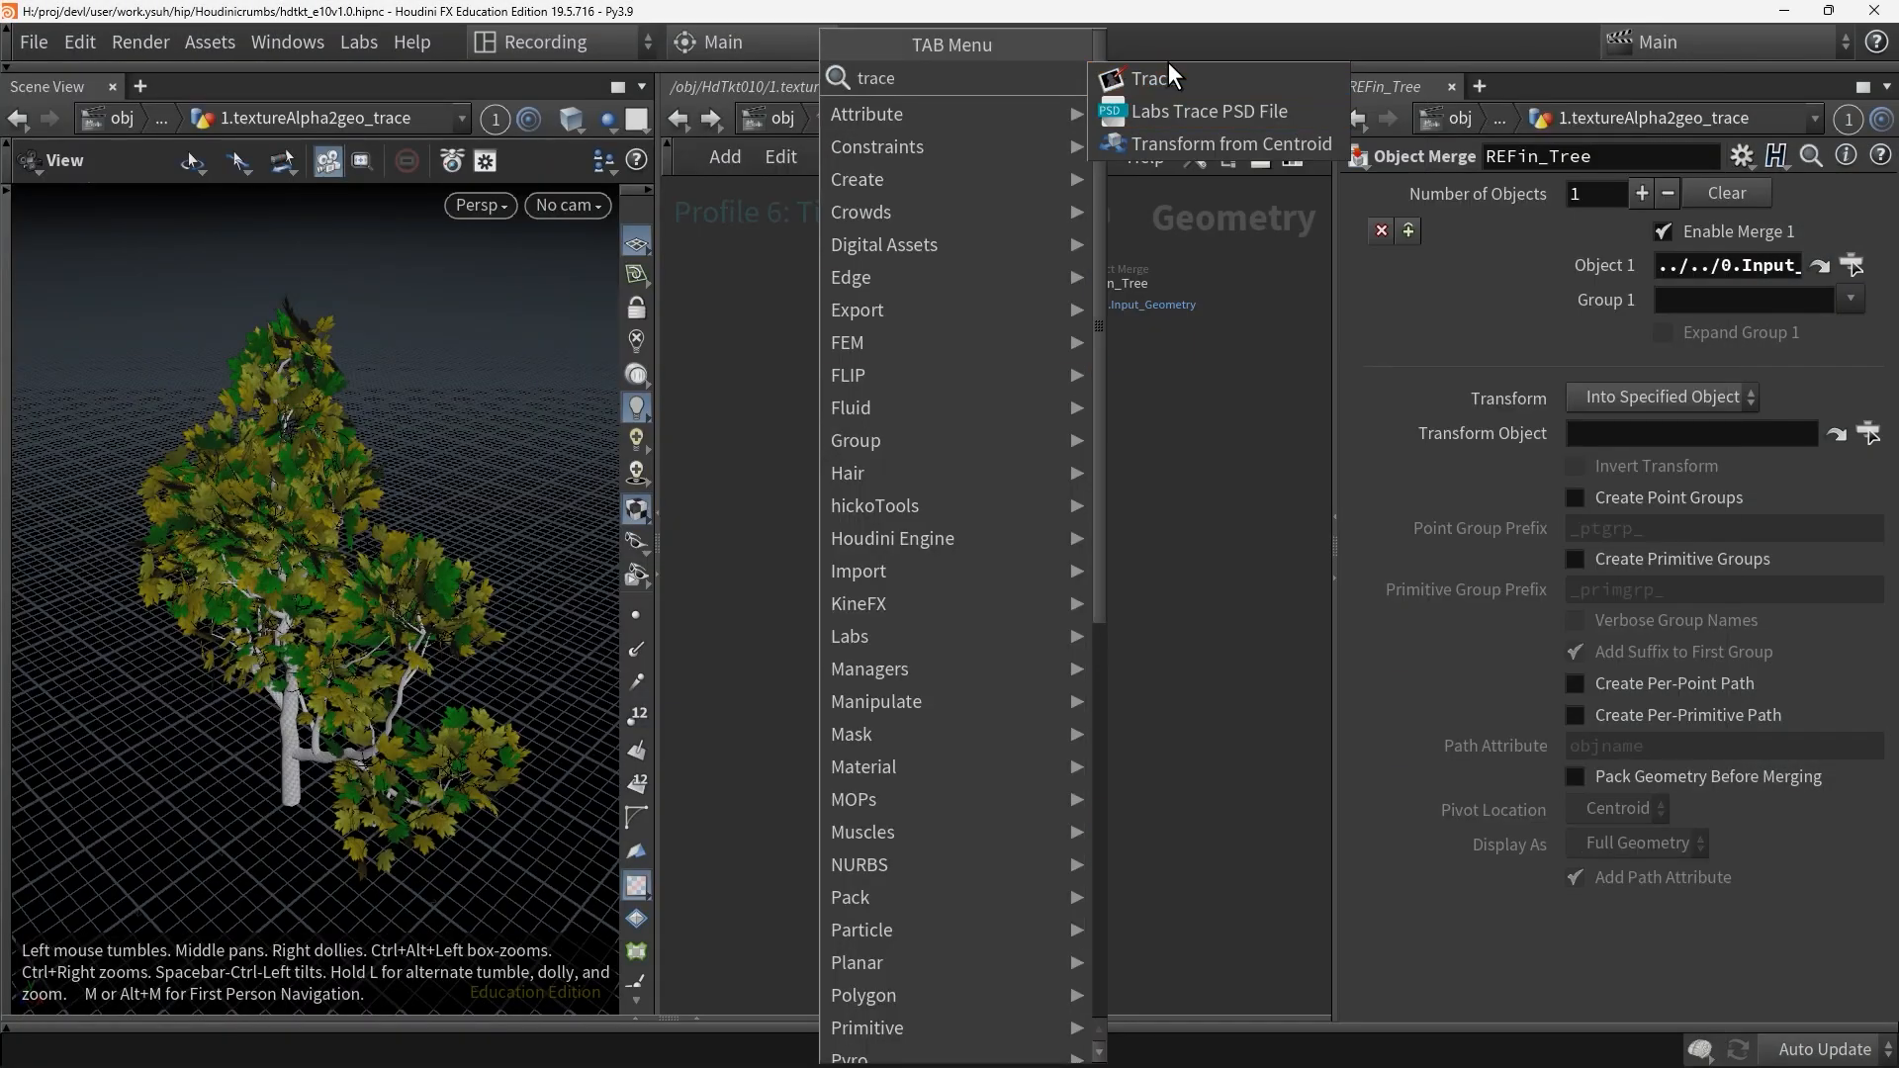
pyautogui.click(1171, 79)
pyautogui.click(823, 410)
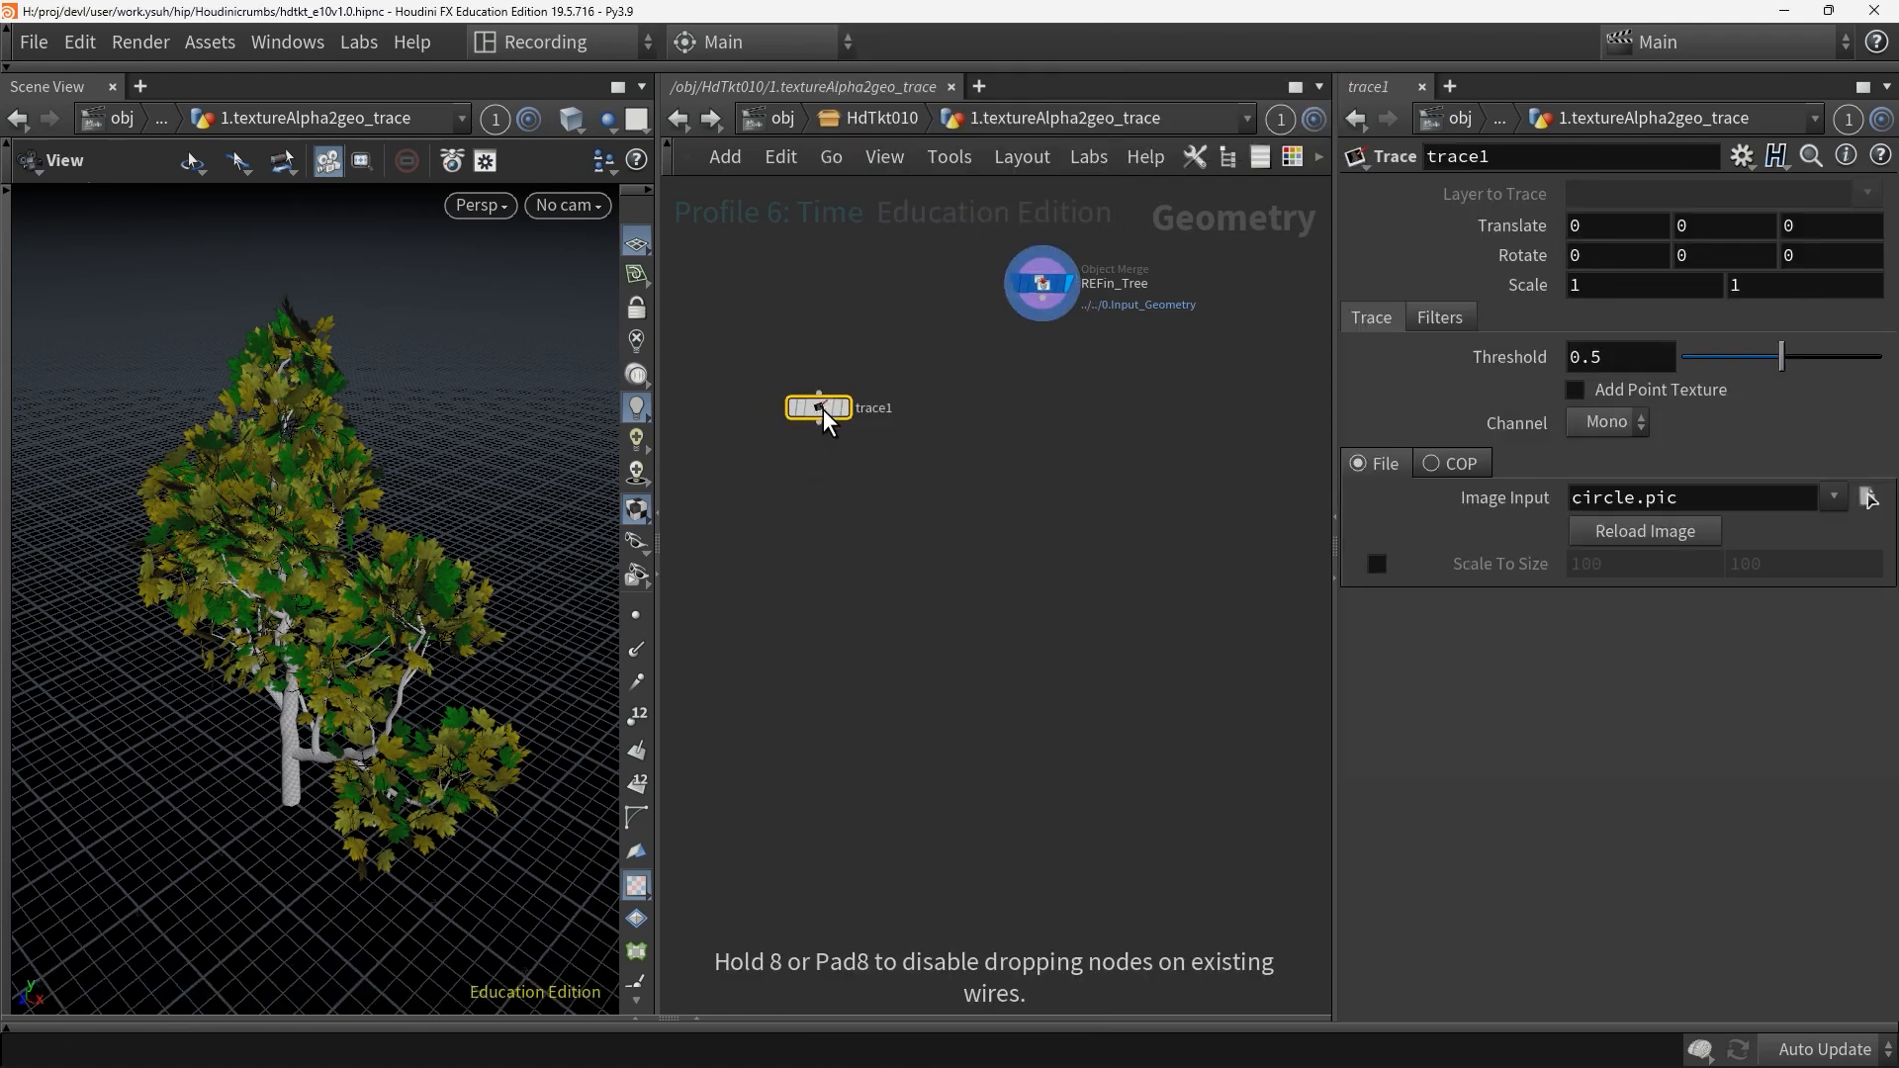
pyautogui.click(846, 406)
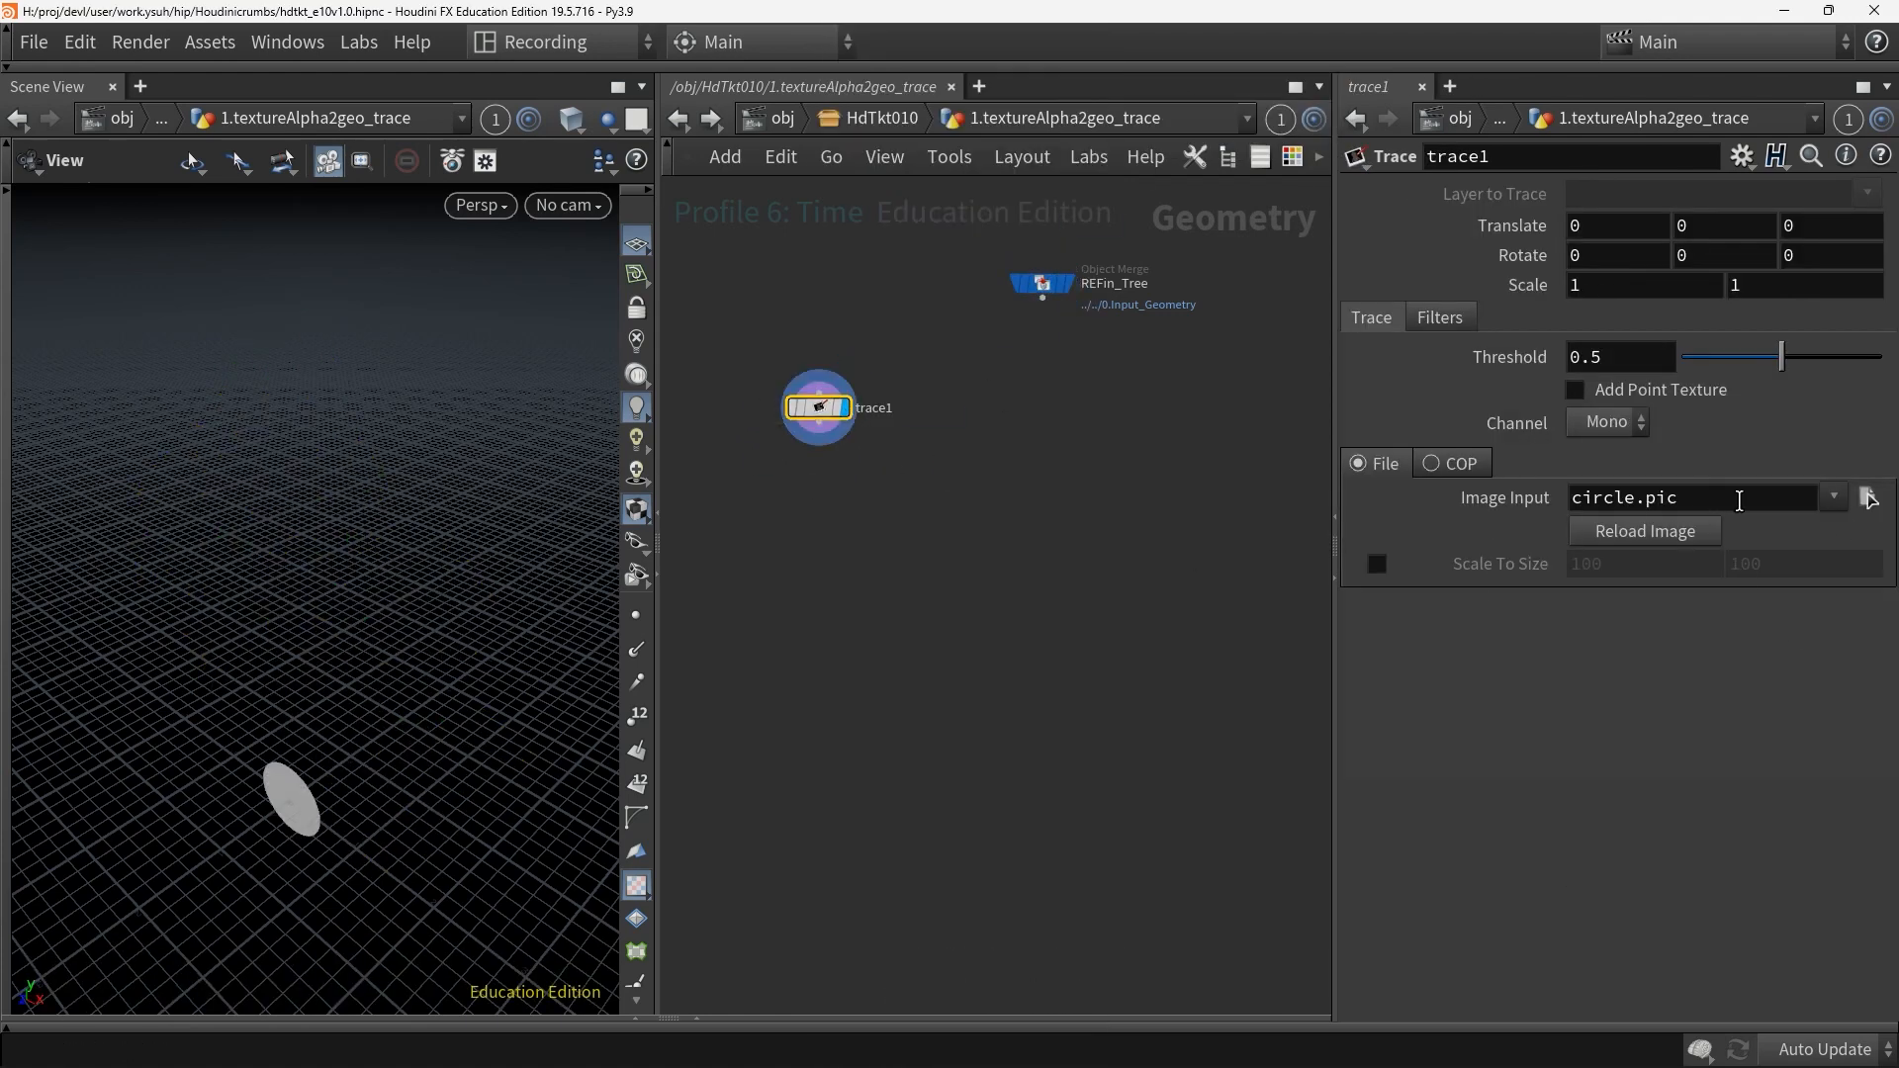
# Switch the Trace node's source to COP and choose the OUT node of leaves_texture with a relative path
pyautogui.click(1460, 463)
pyautogui.click(1865, 502)
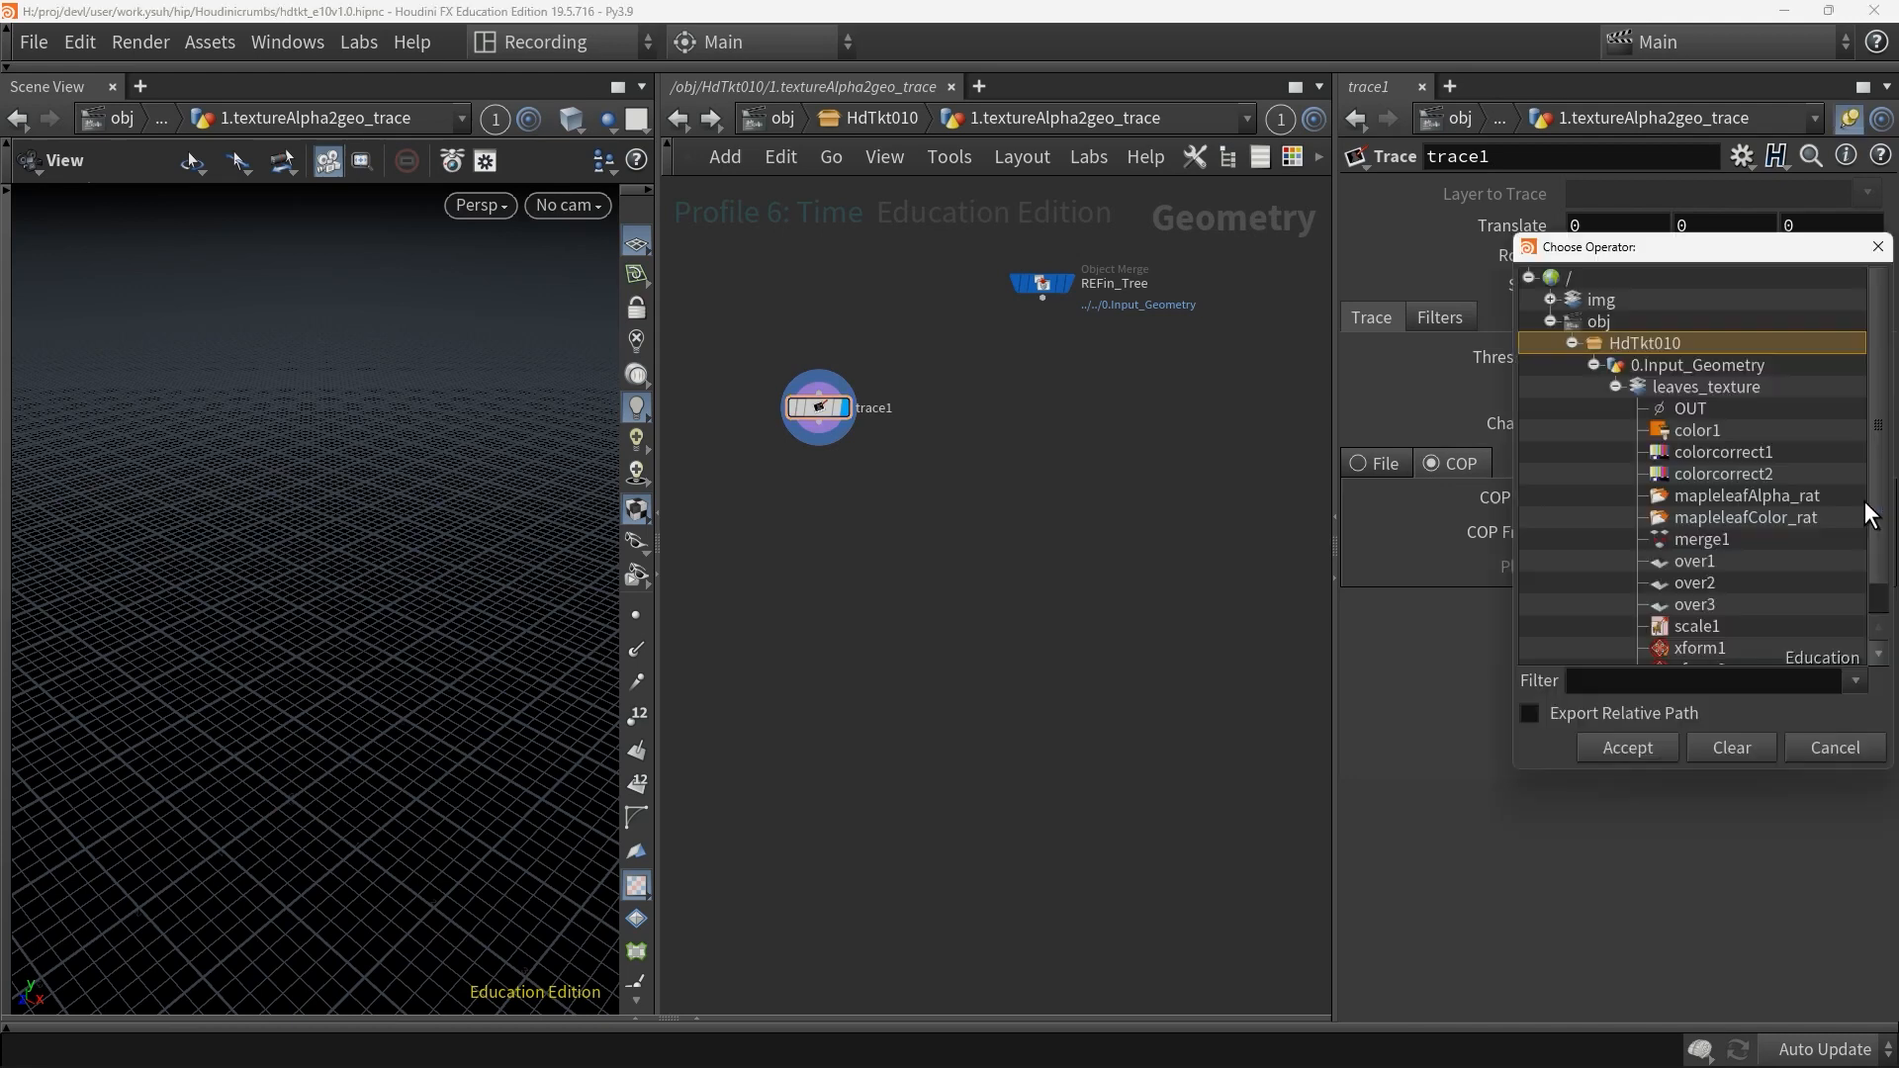
pyautogui.click(1695, 409)
pyautogui.click(1601, 710)
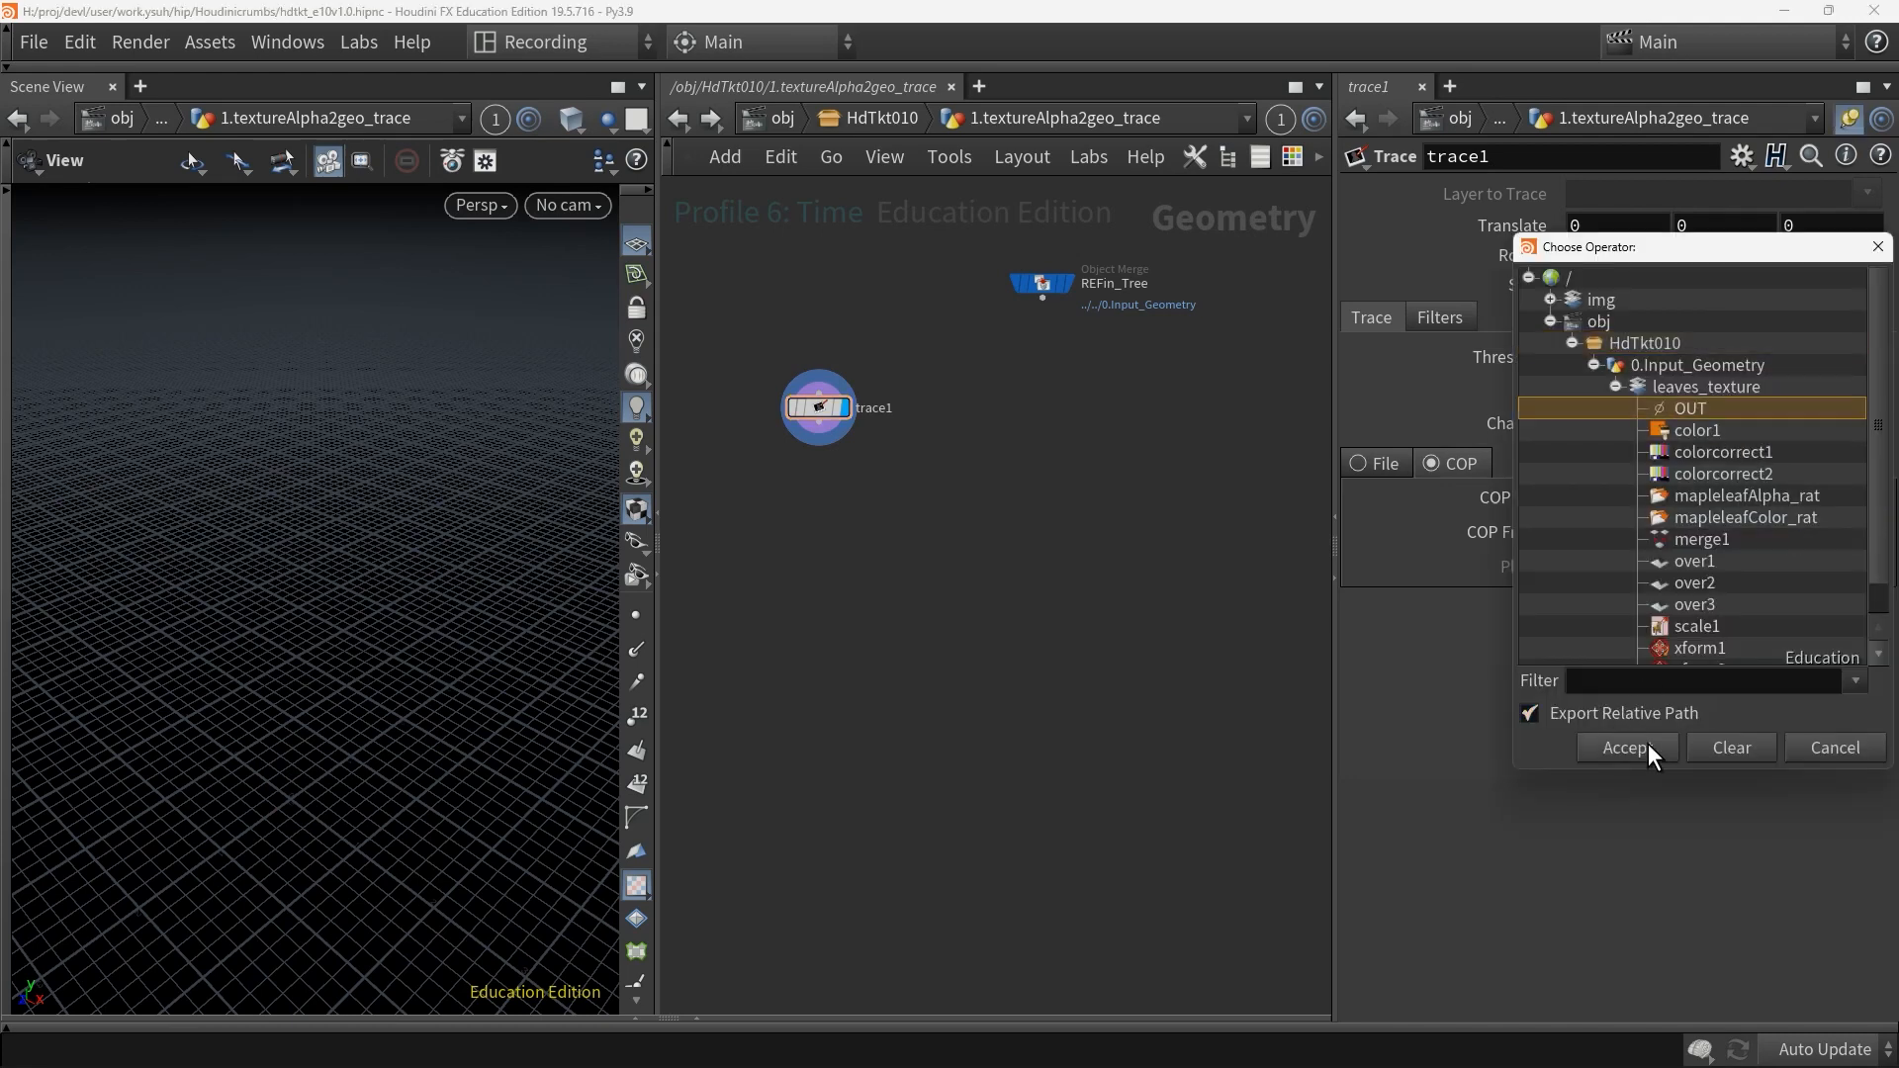
pyautogui.click(1627, 747)
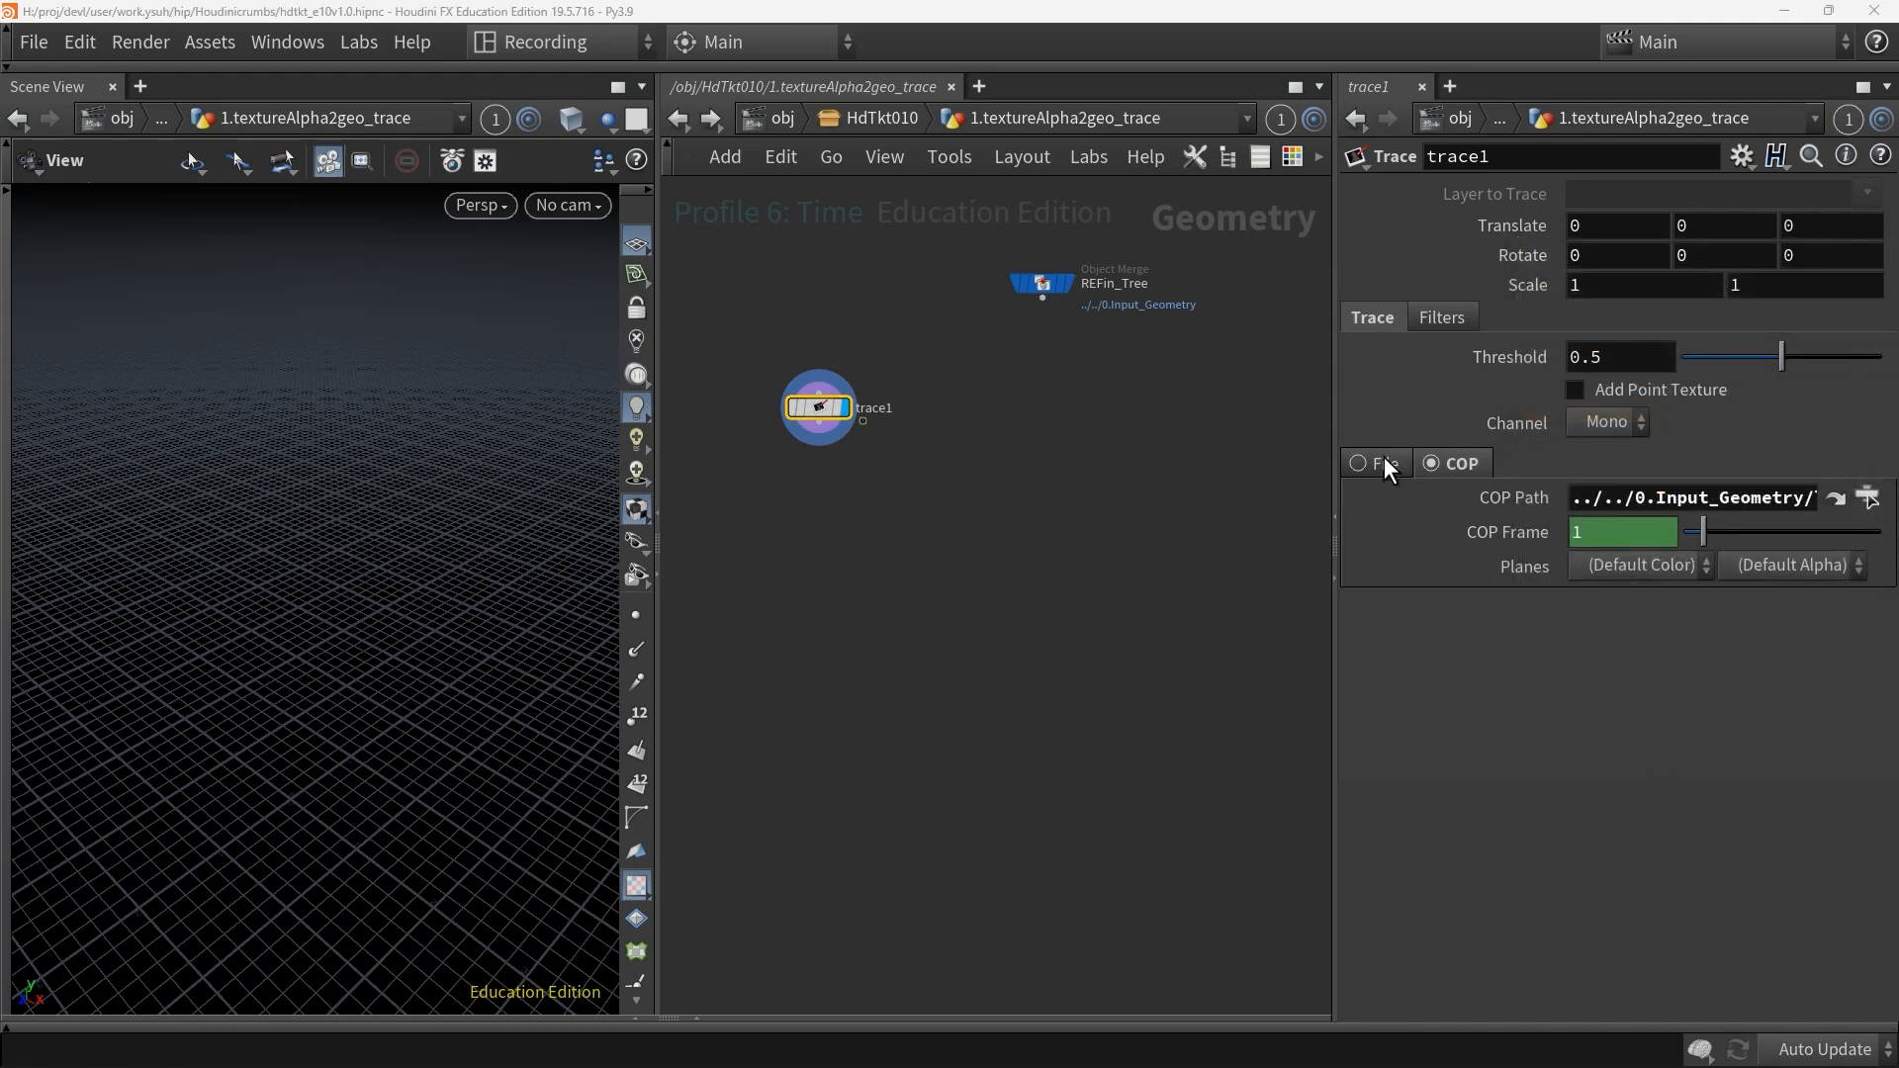
# Set the Trace node's channel to Alpha and view the traced leaves from the front
pyautogui.click(1607, 423)
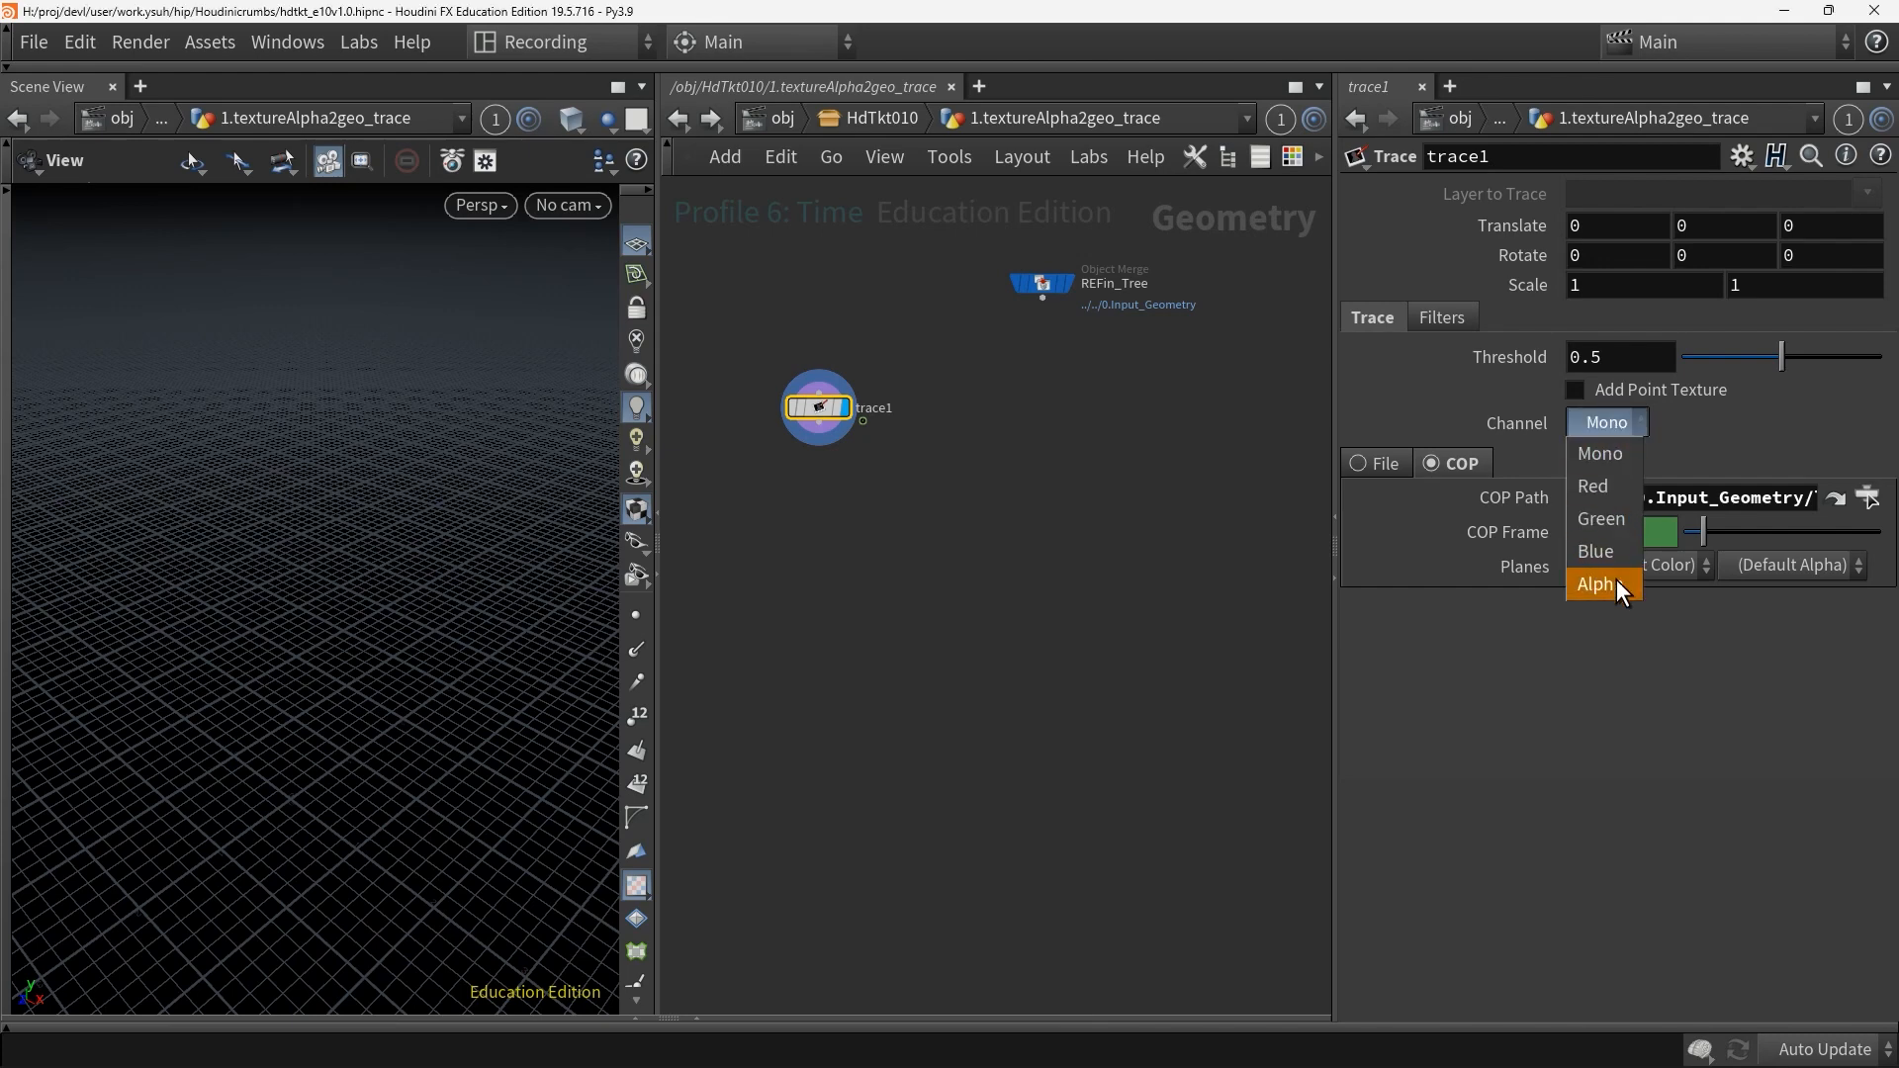
pyautogui.click(1616, 584)
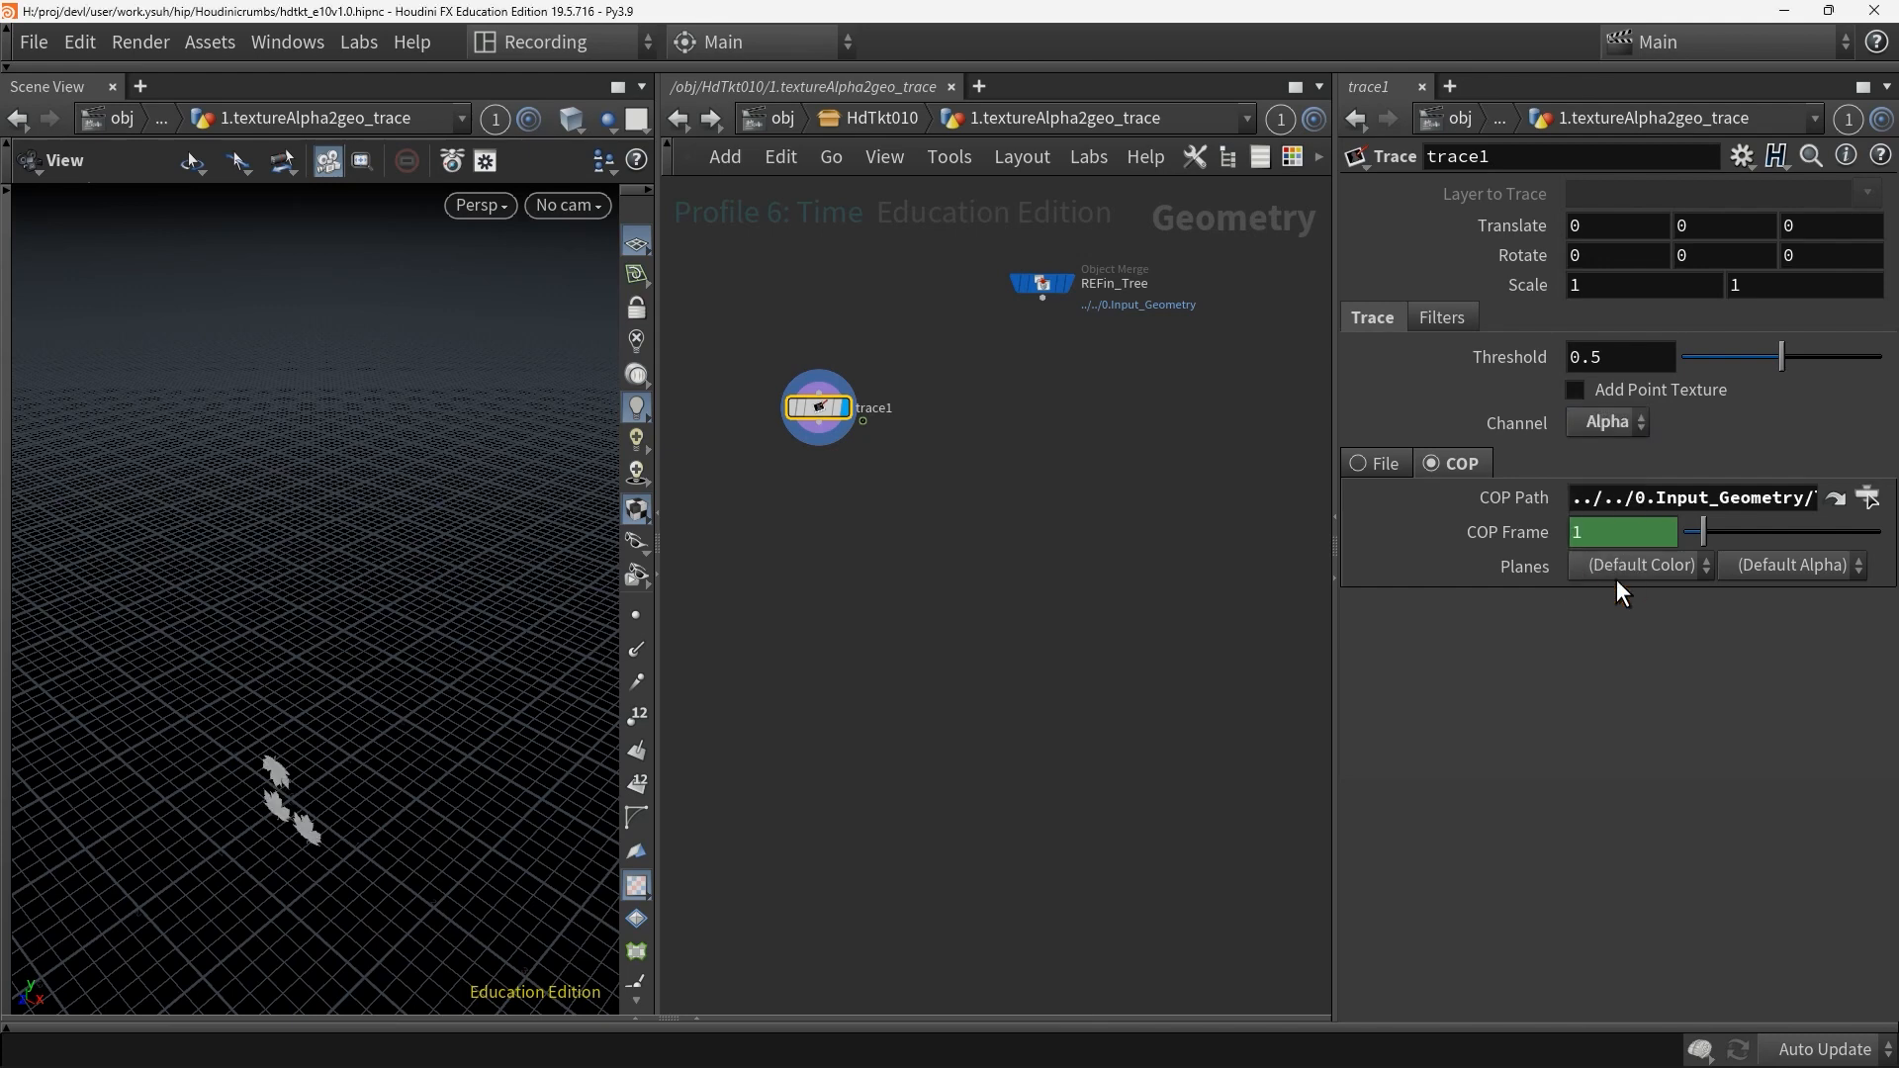
pyautogui.hotkey('space', 'b')
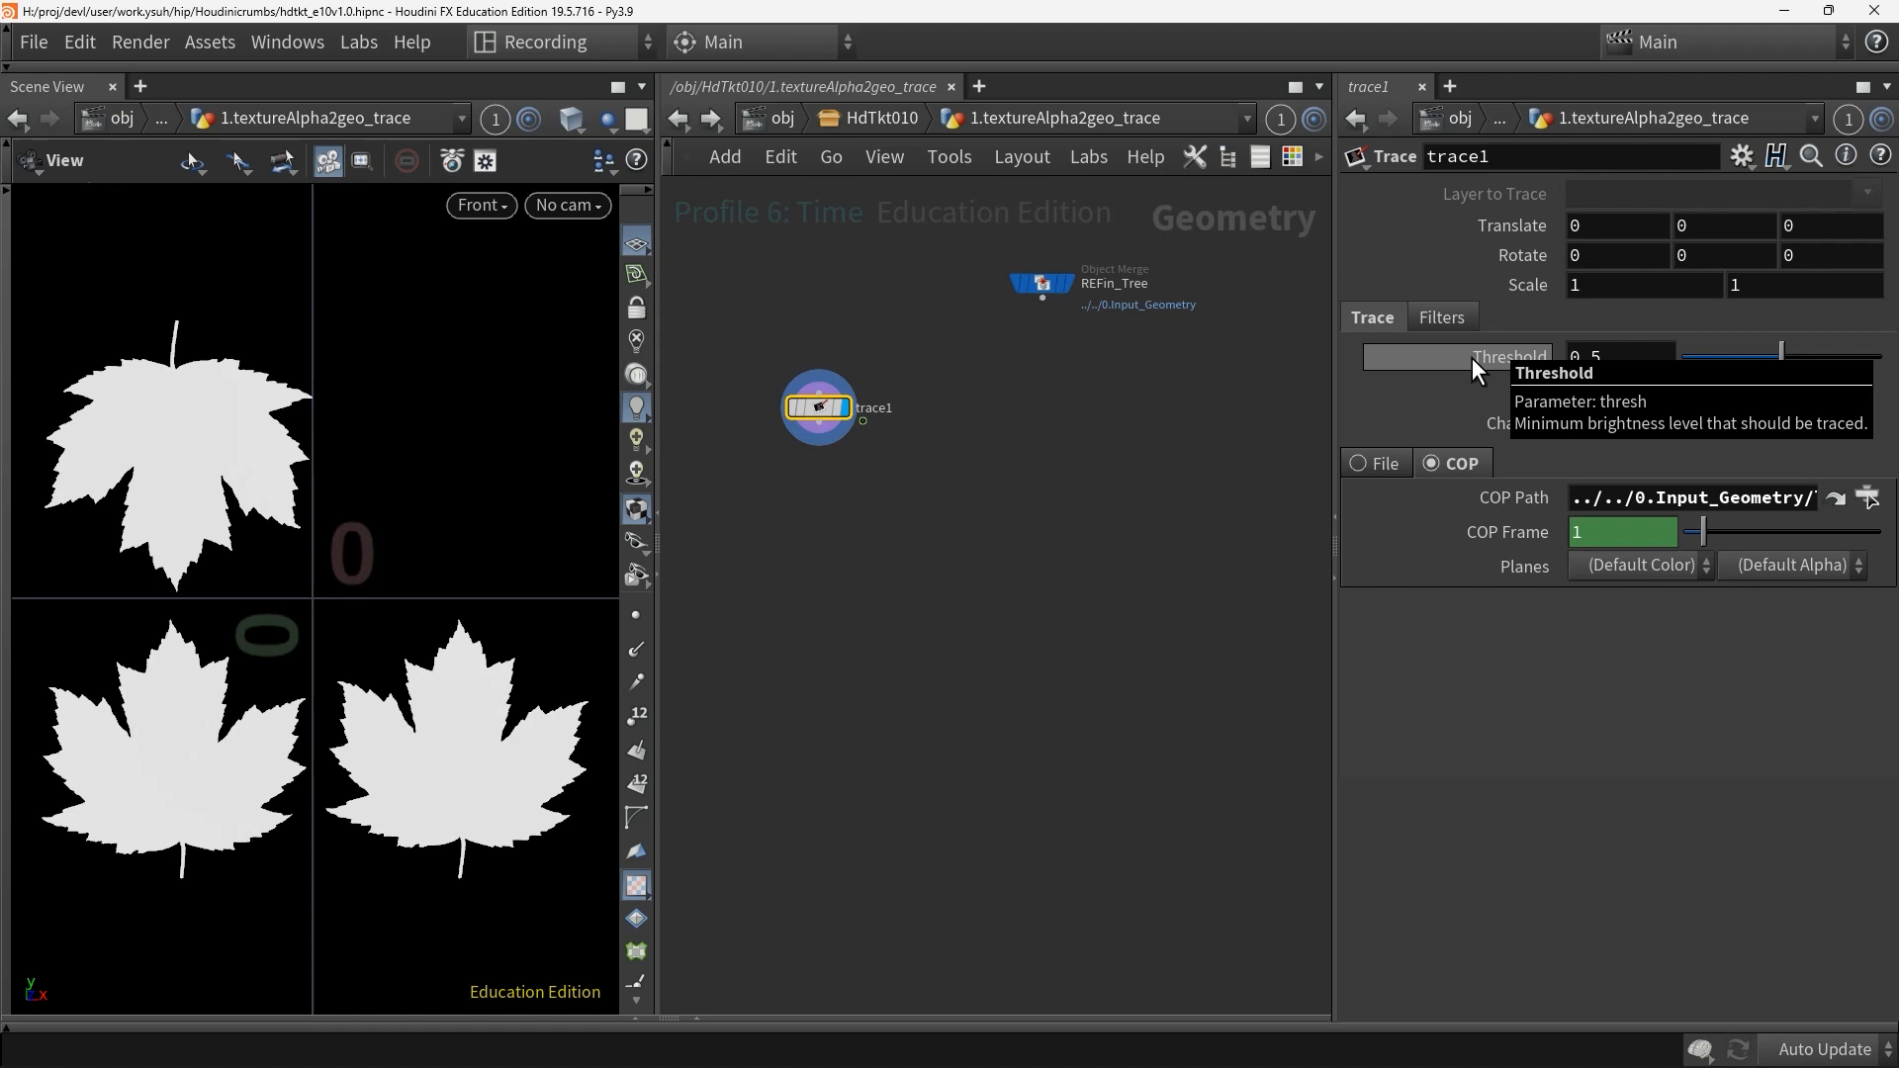
# Set the Trace node's Translate to 0.5 in X and 0.5 in Y, and frame the traced leaves
pyautogui.click(1601, 226)
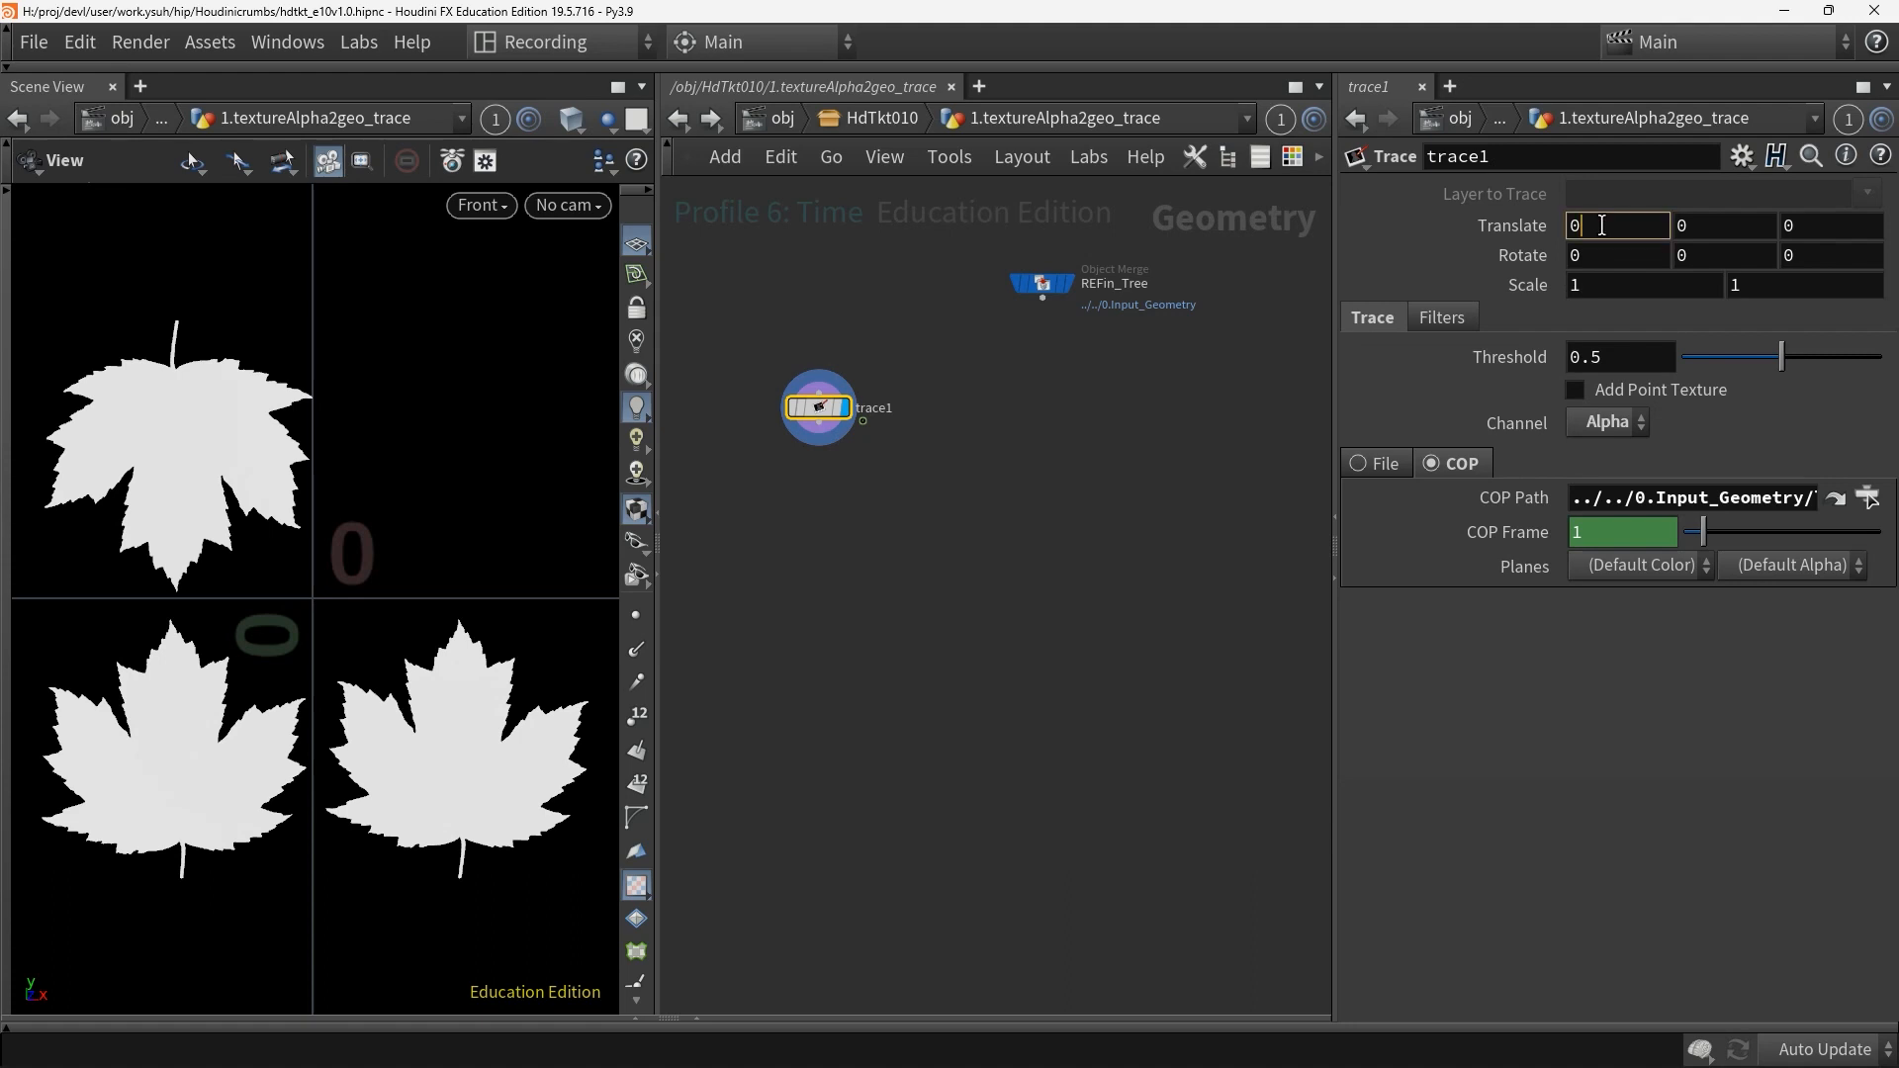
pyautogui.write('.5')
pyautogui.press('Tab')
pyautogui.write('0.5')
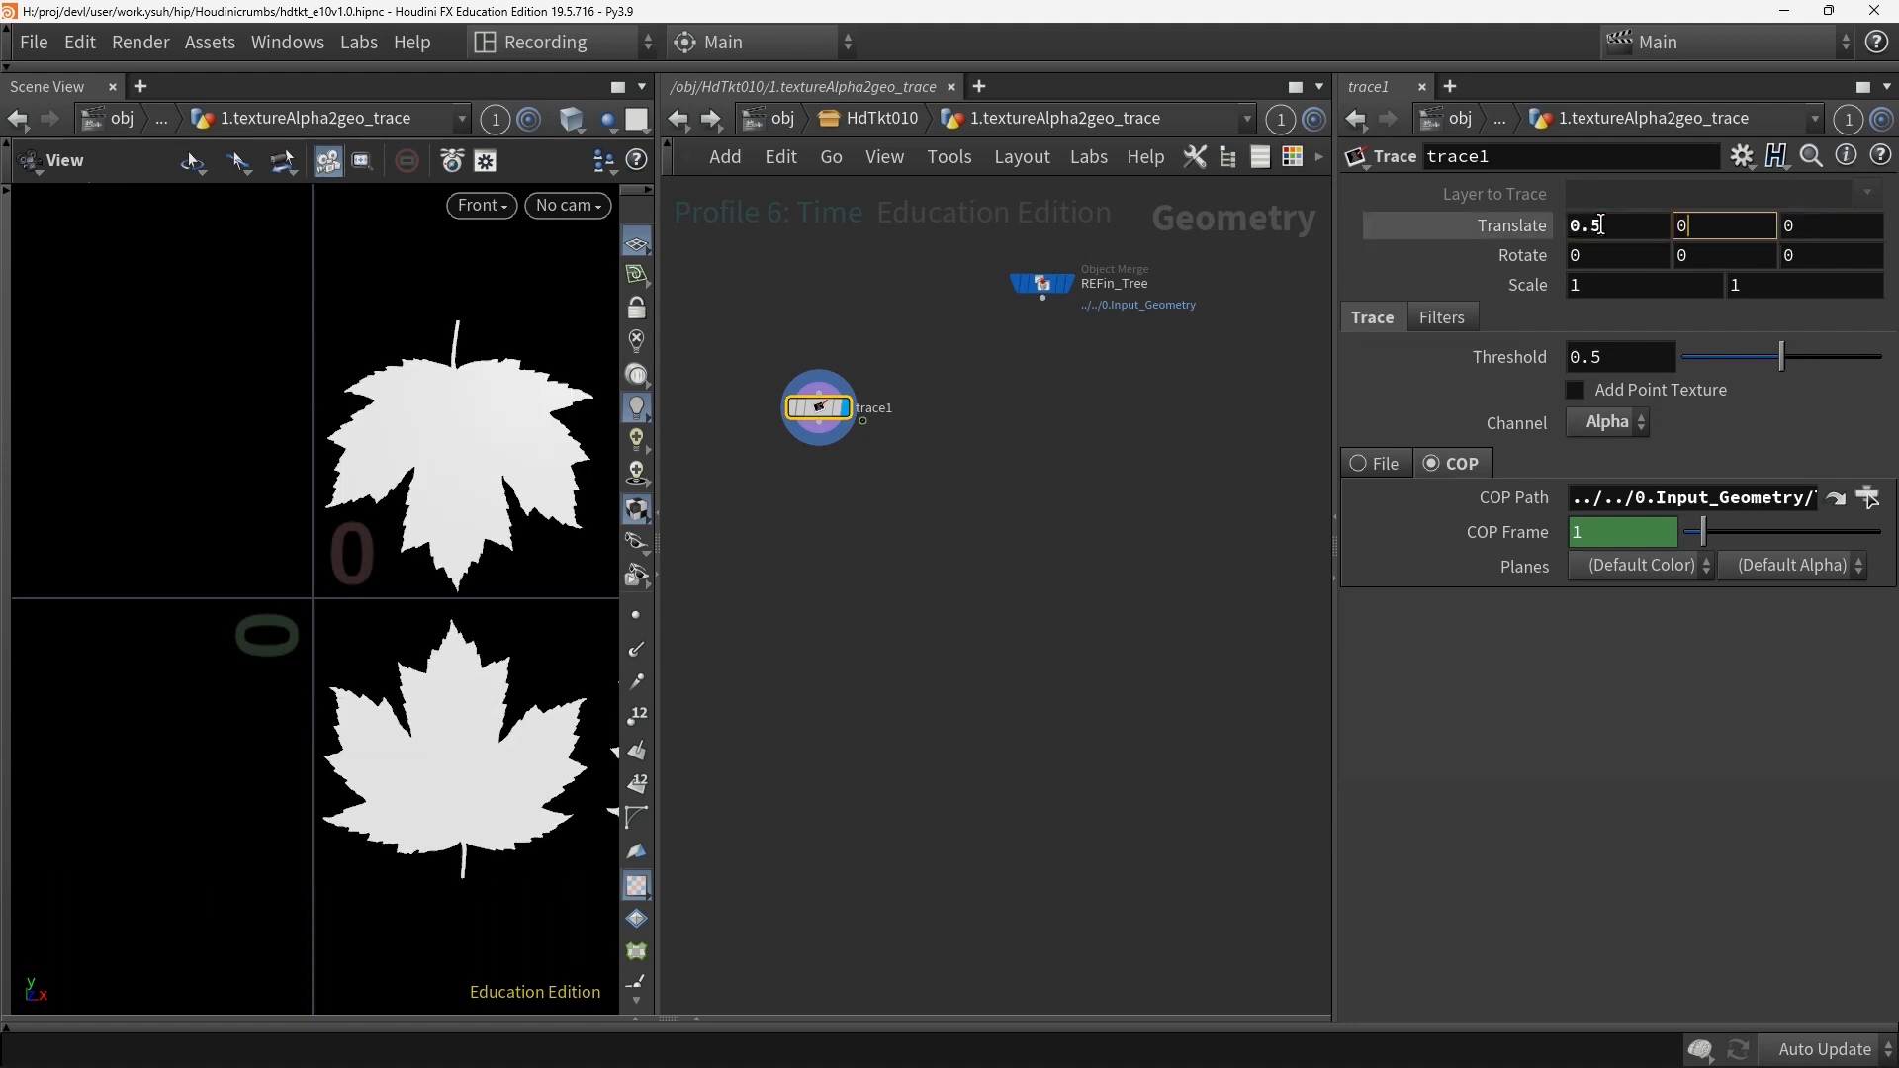
pyautogui.press('Return')
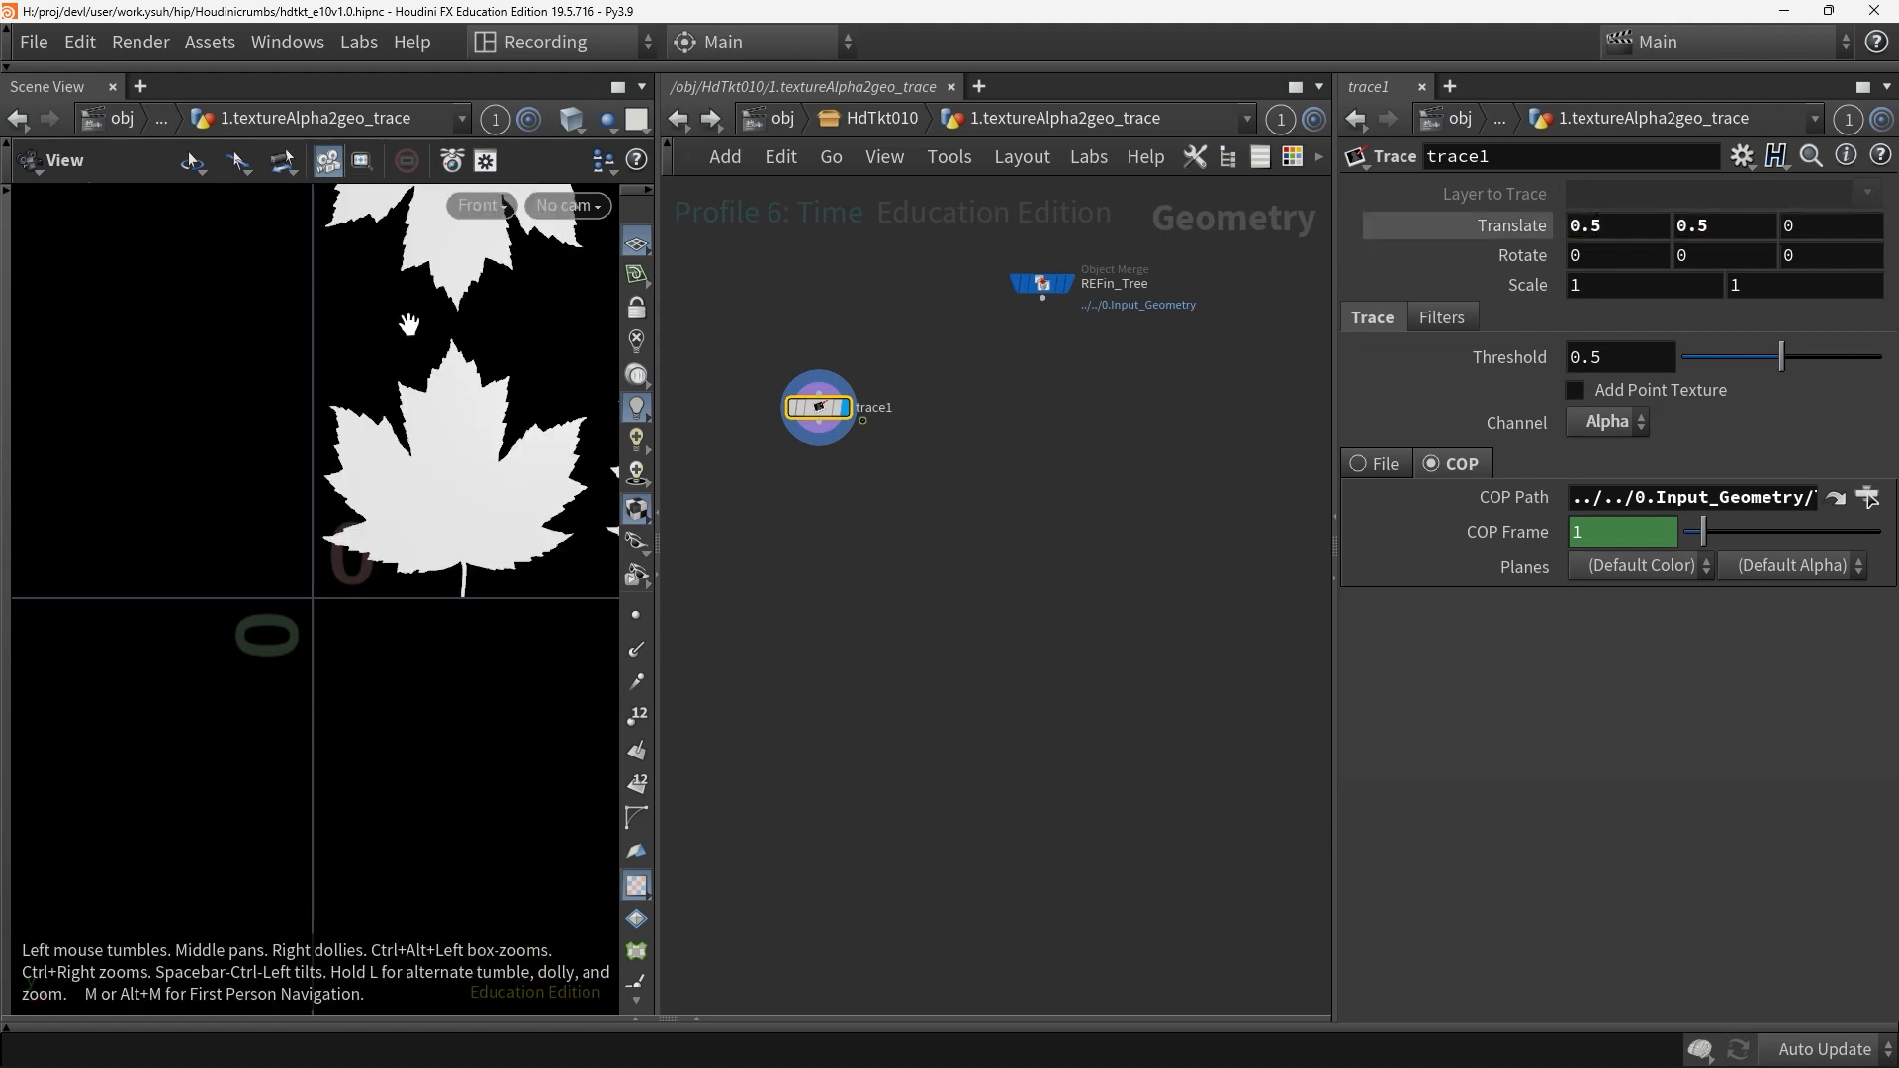
pyautogui.press('g')
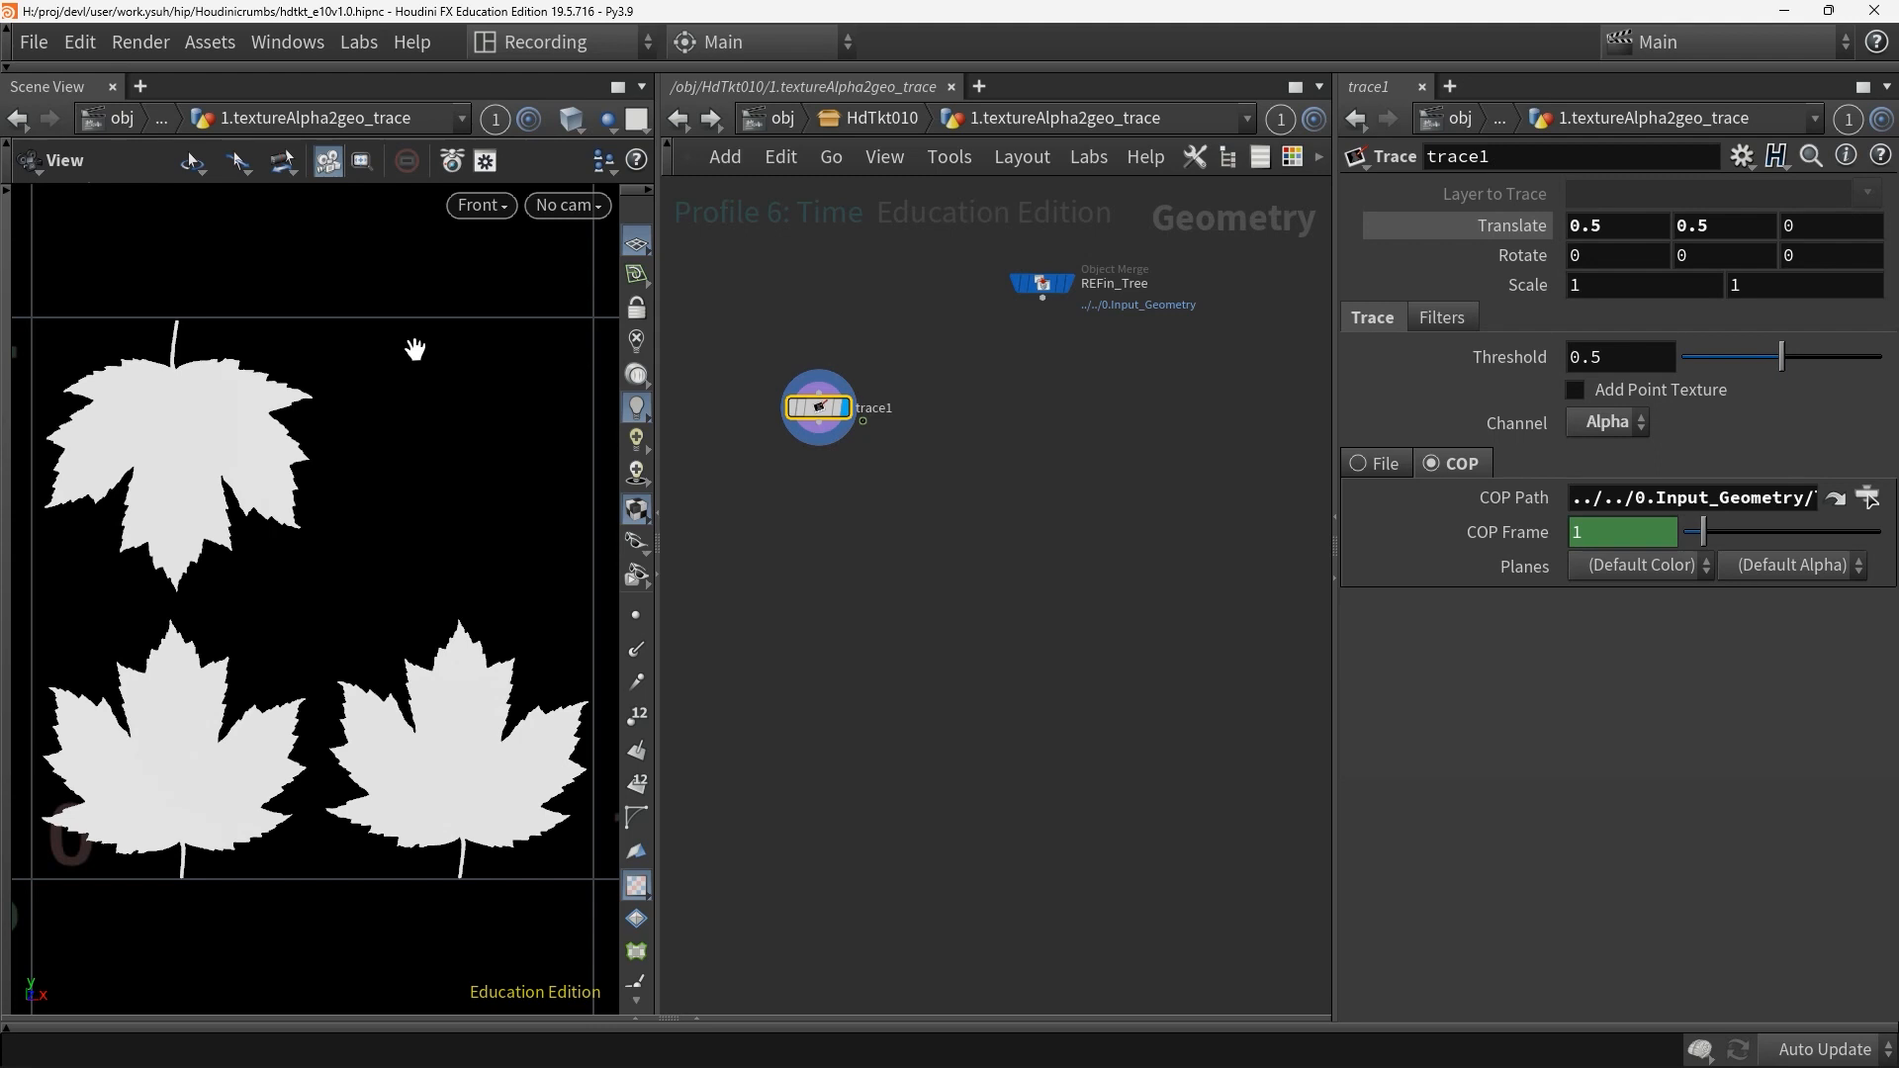
# Delete the channels on the Trace node's COP Frame parameter and check the node's info
pyautogui.rightClick(1499, 532)
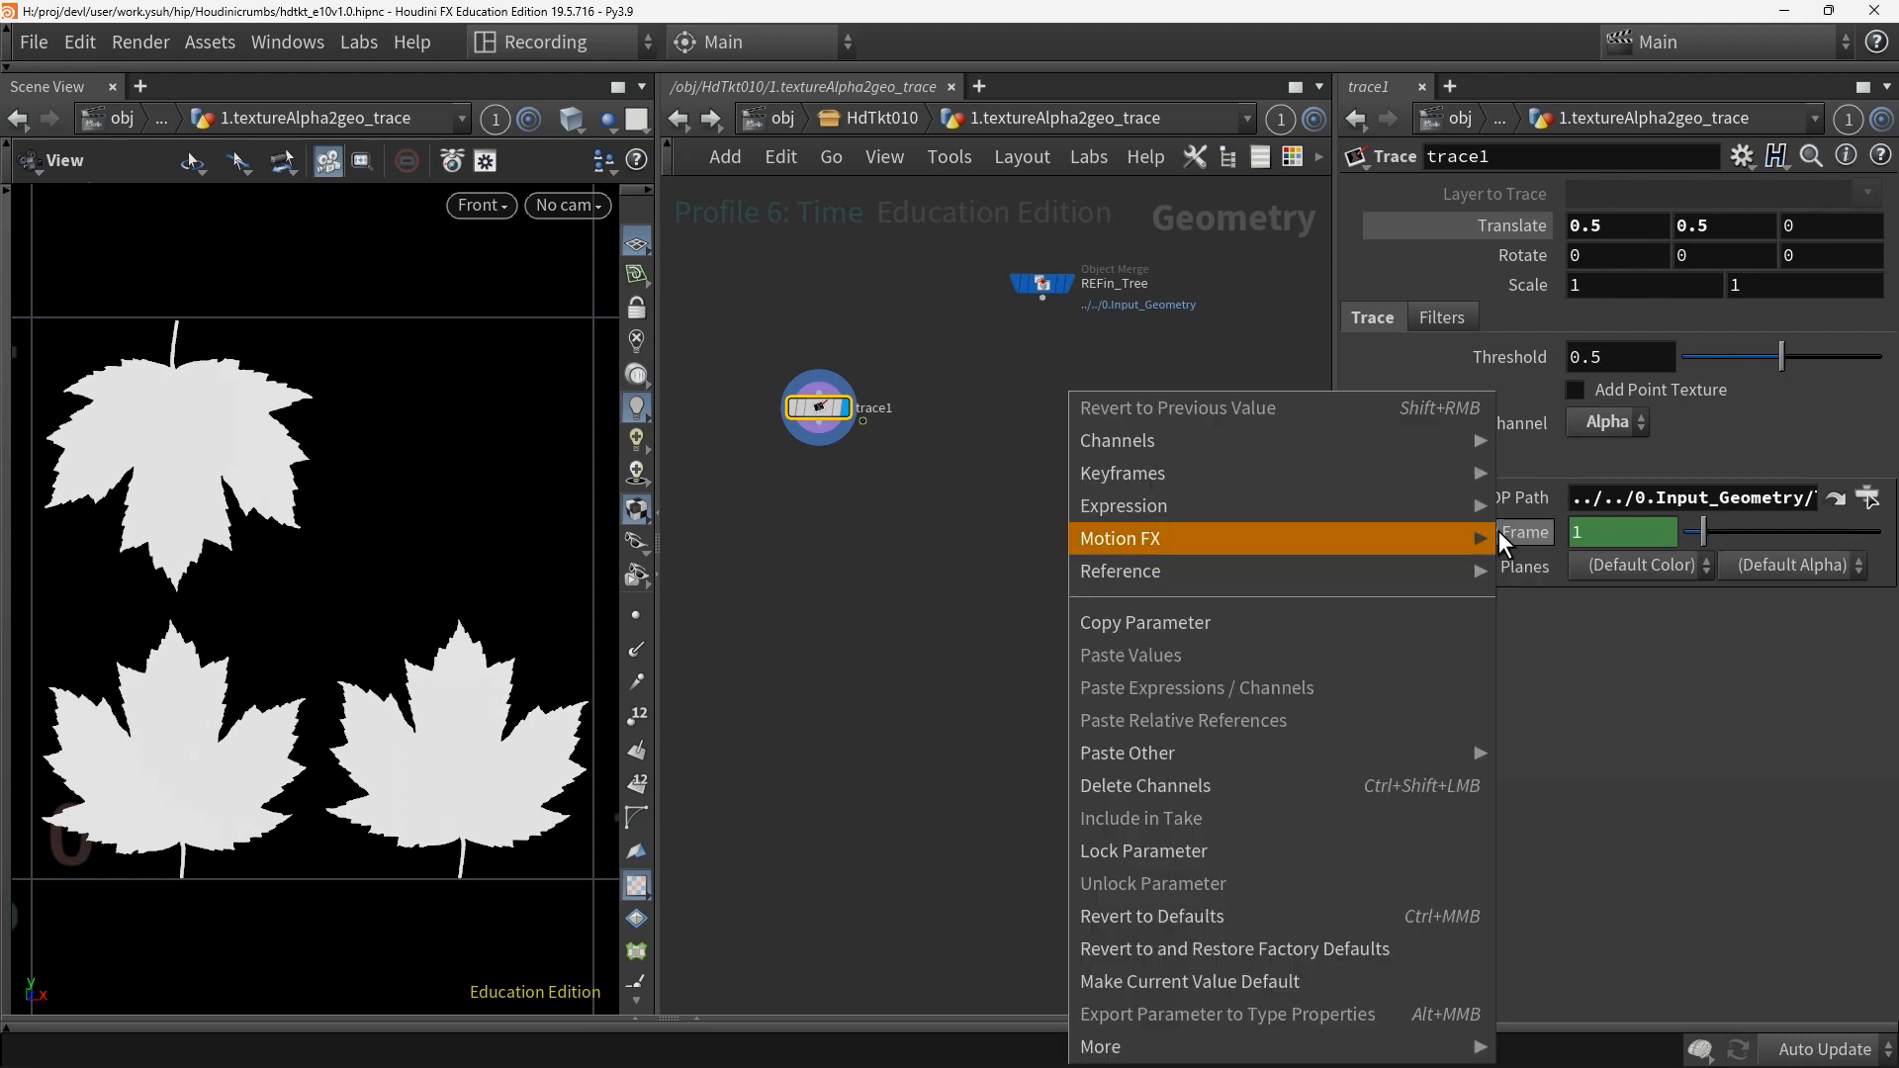
pyautogui.click(1285, 785)
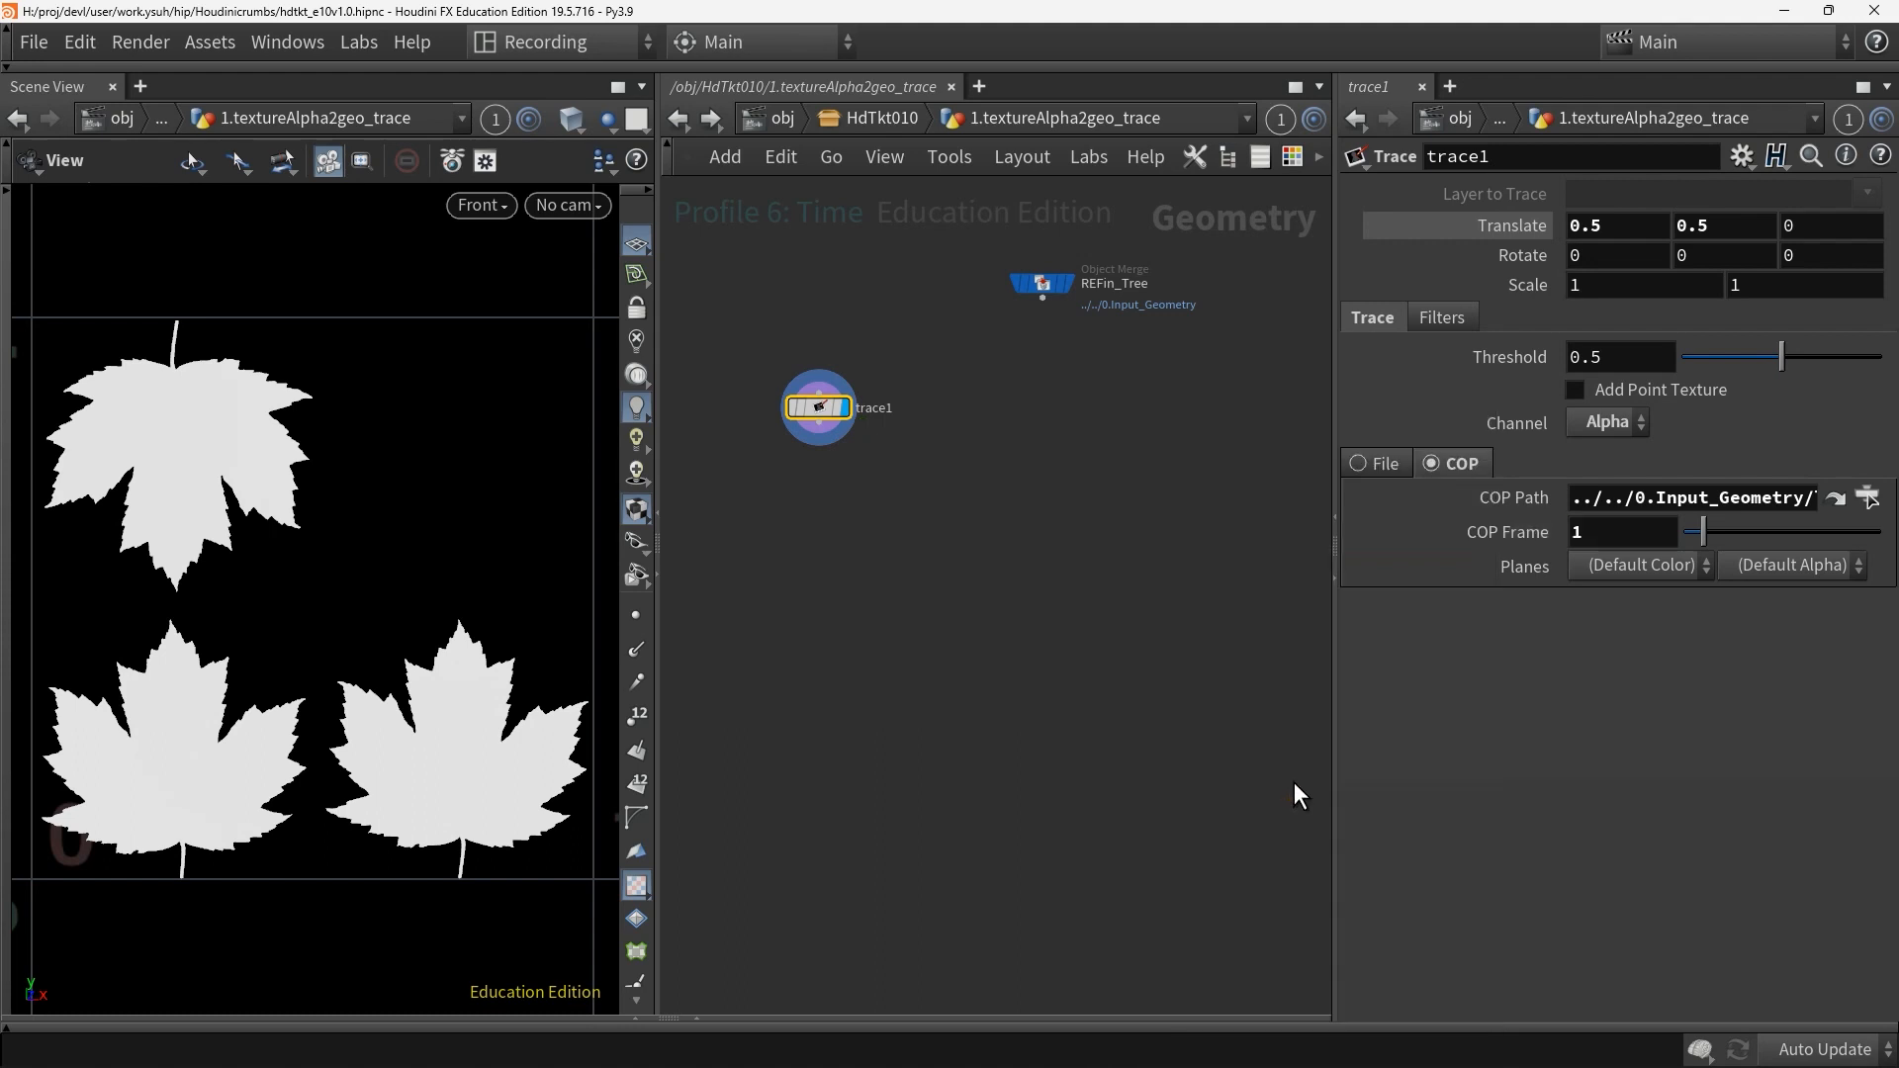
pyautogui.middleClick(819, 407)
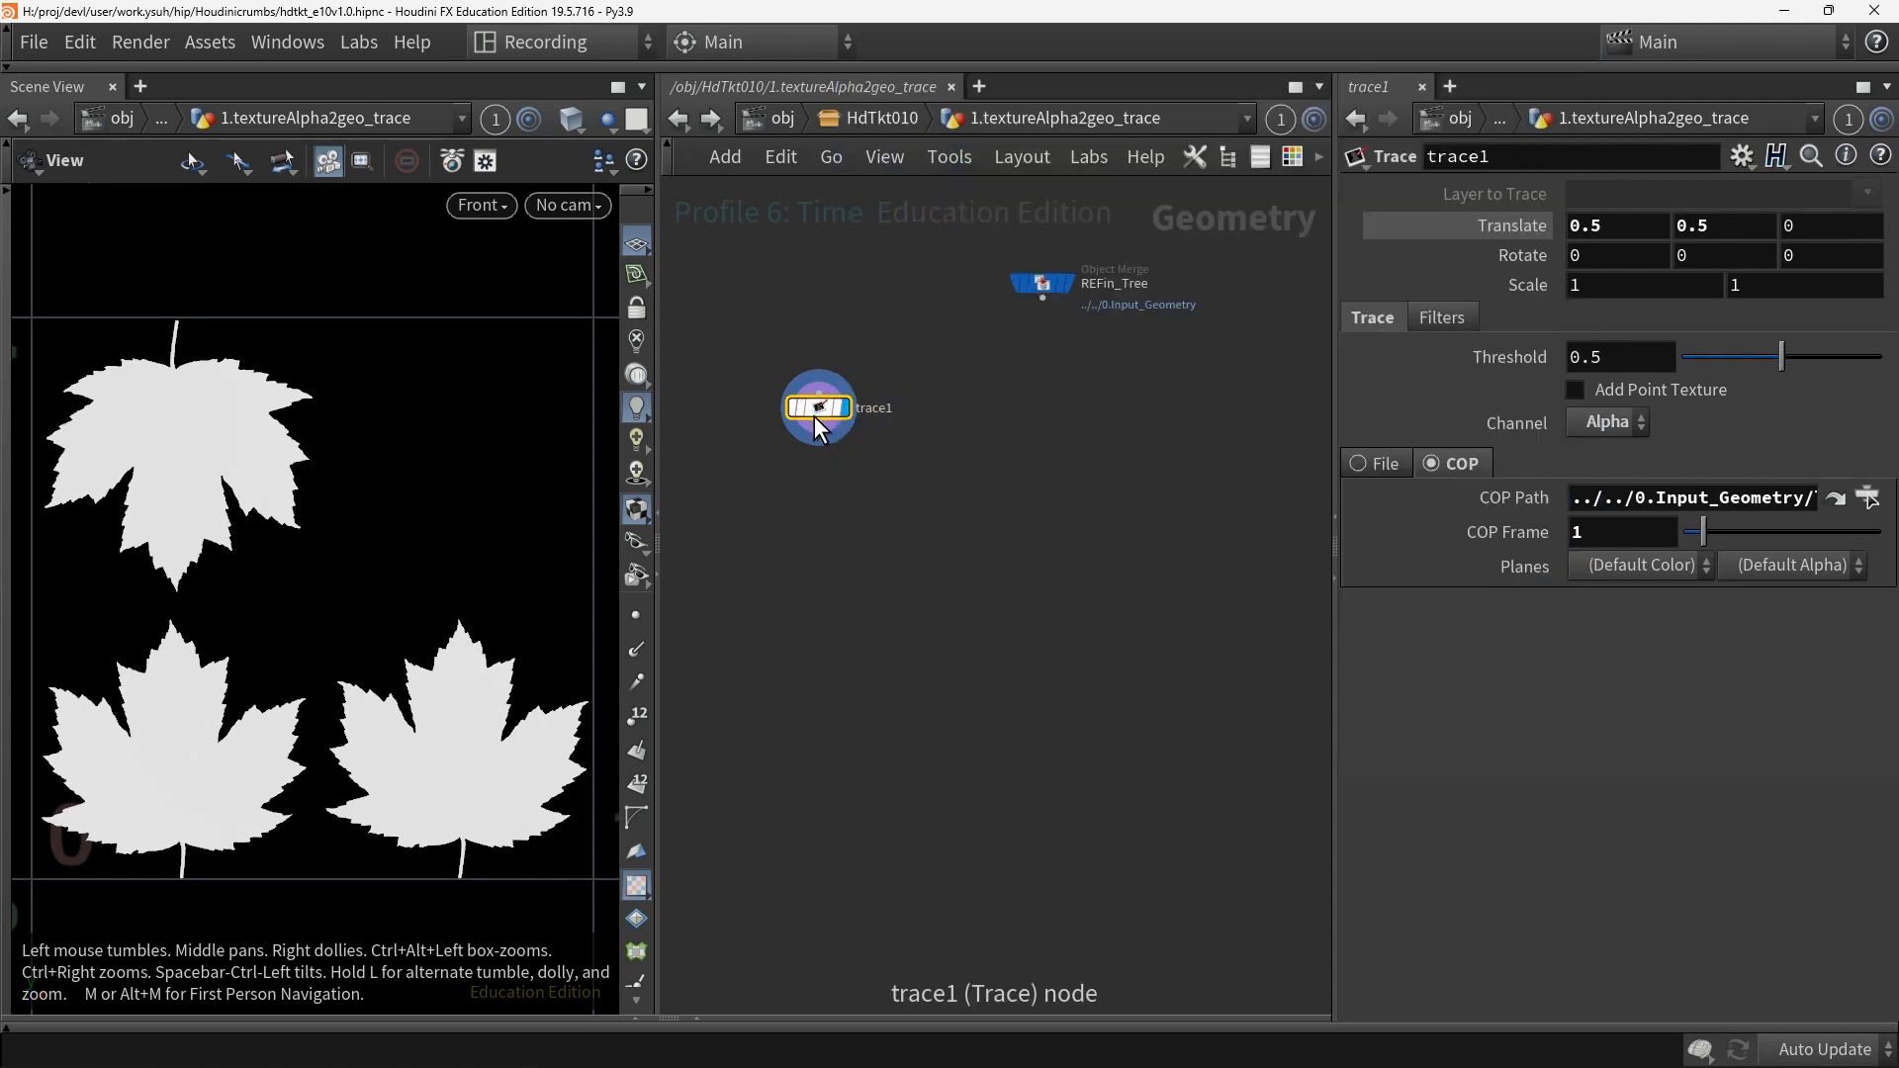
# Add a Fuse node below trace1, display its output, and check its geometry info
pyautogui.press('Tab')
pyautogui.write('f')
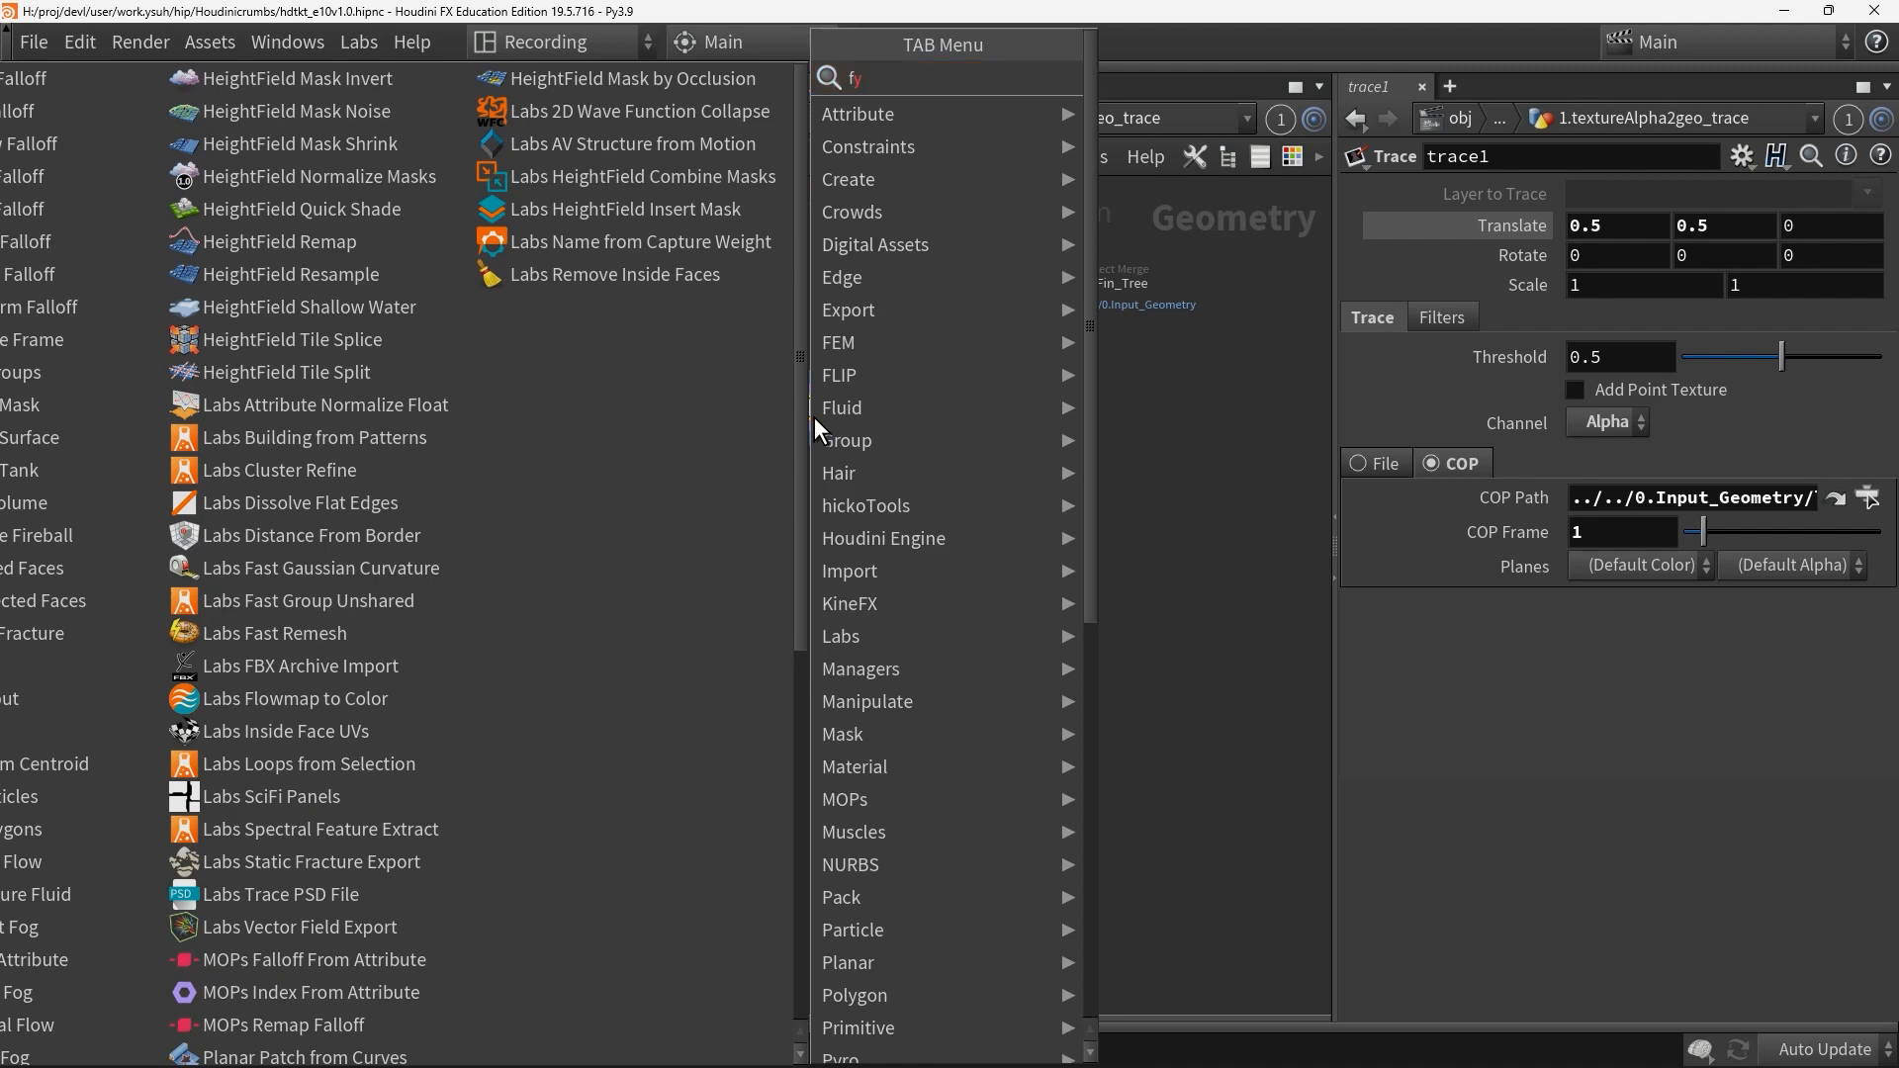
pyautogui.write('use')
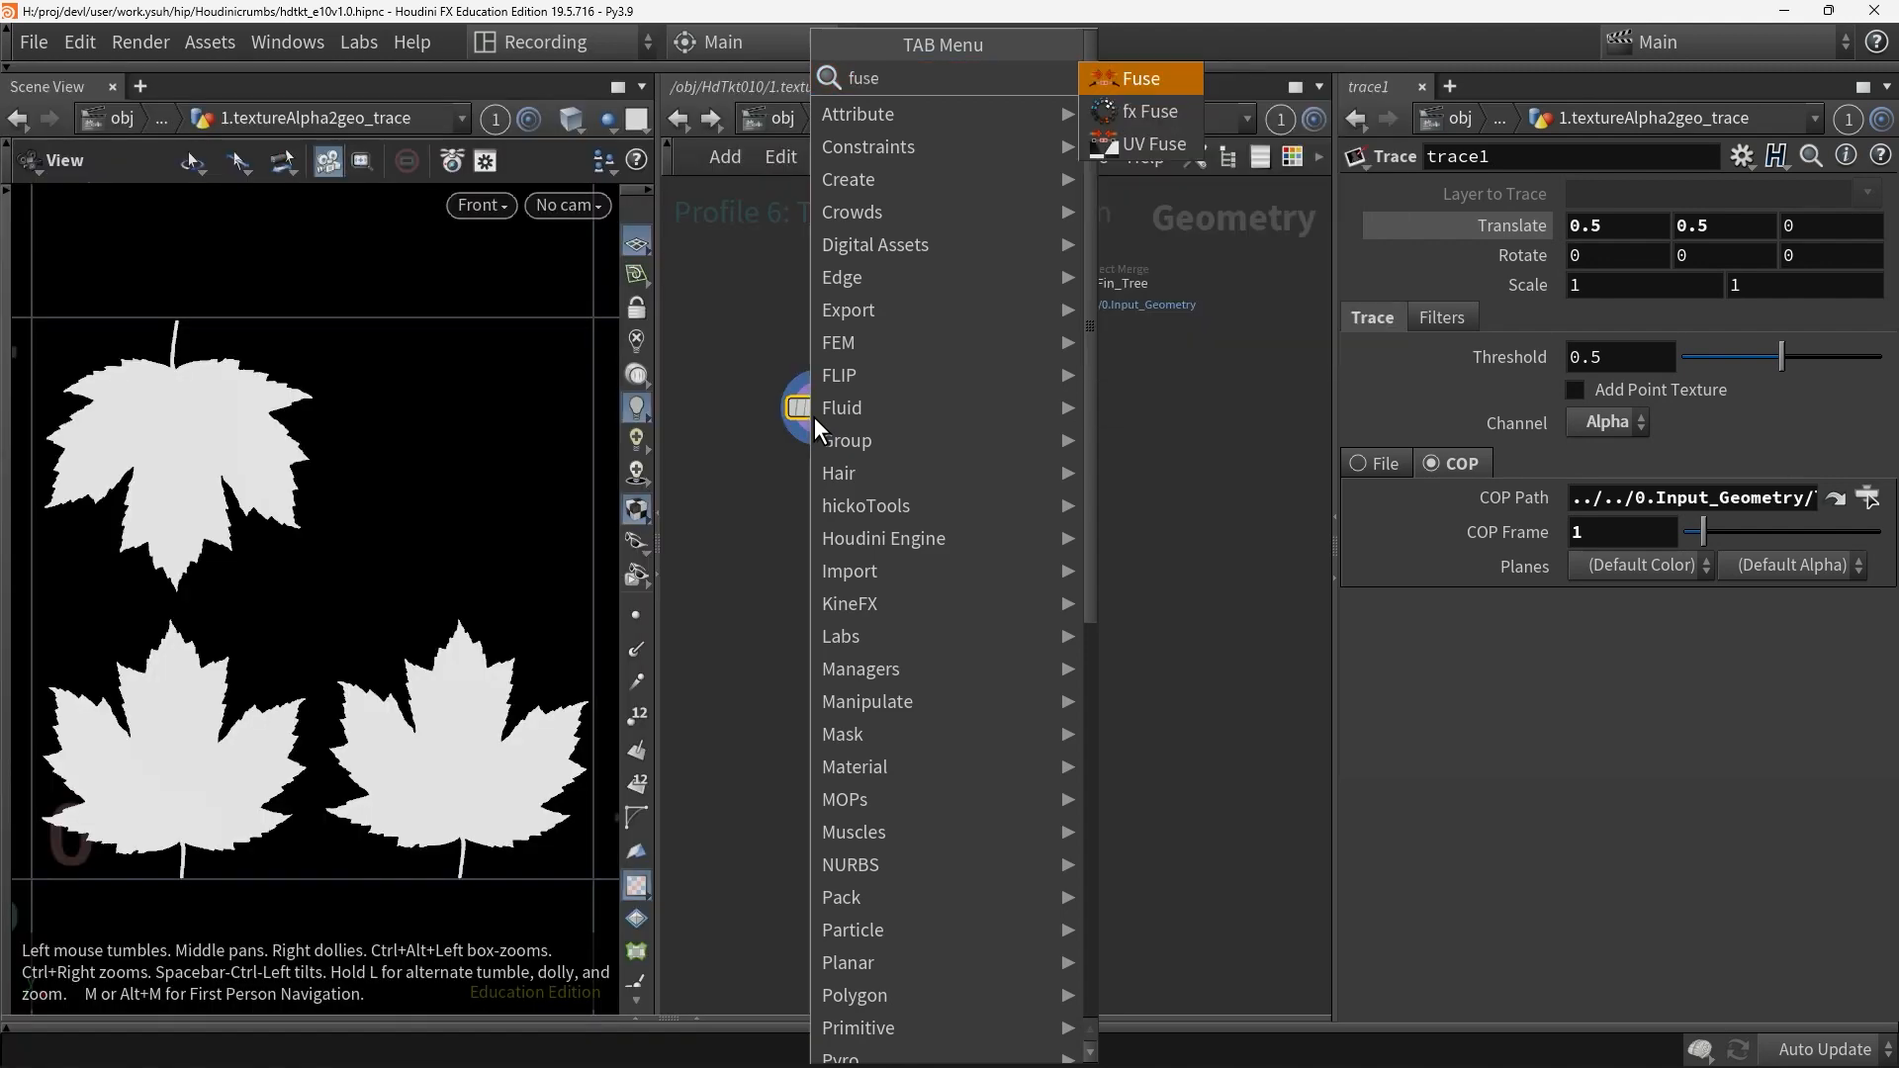
pyautogui.click(1139, 79)
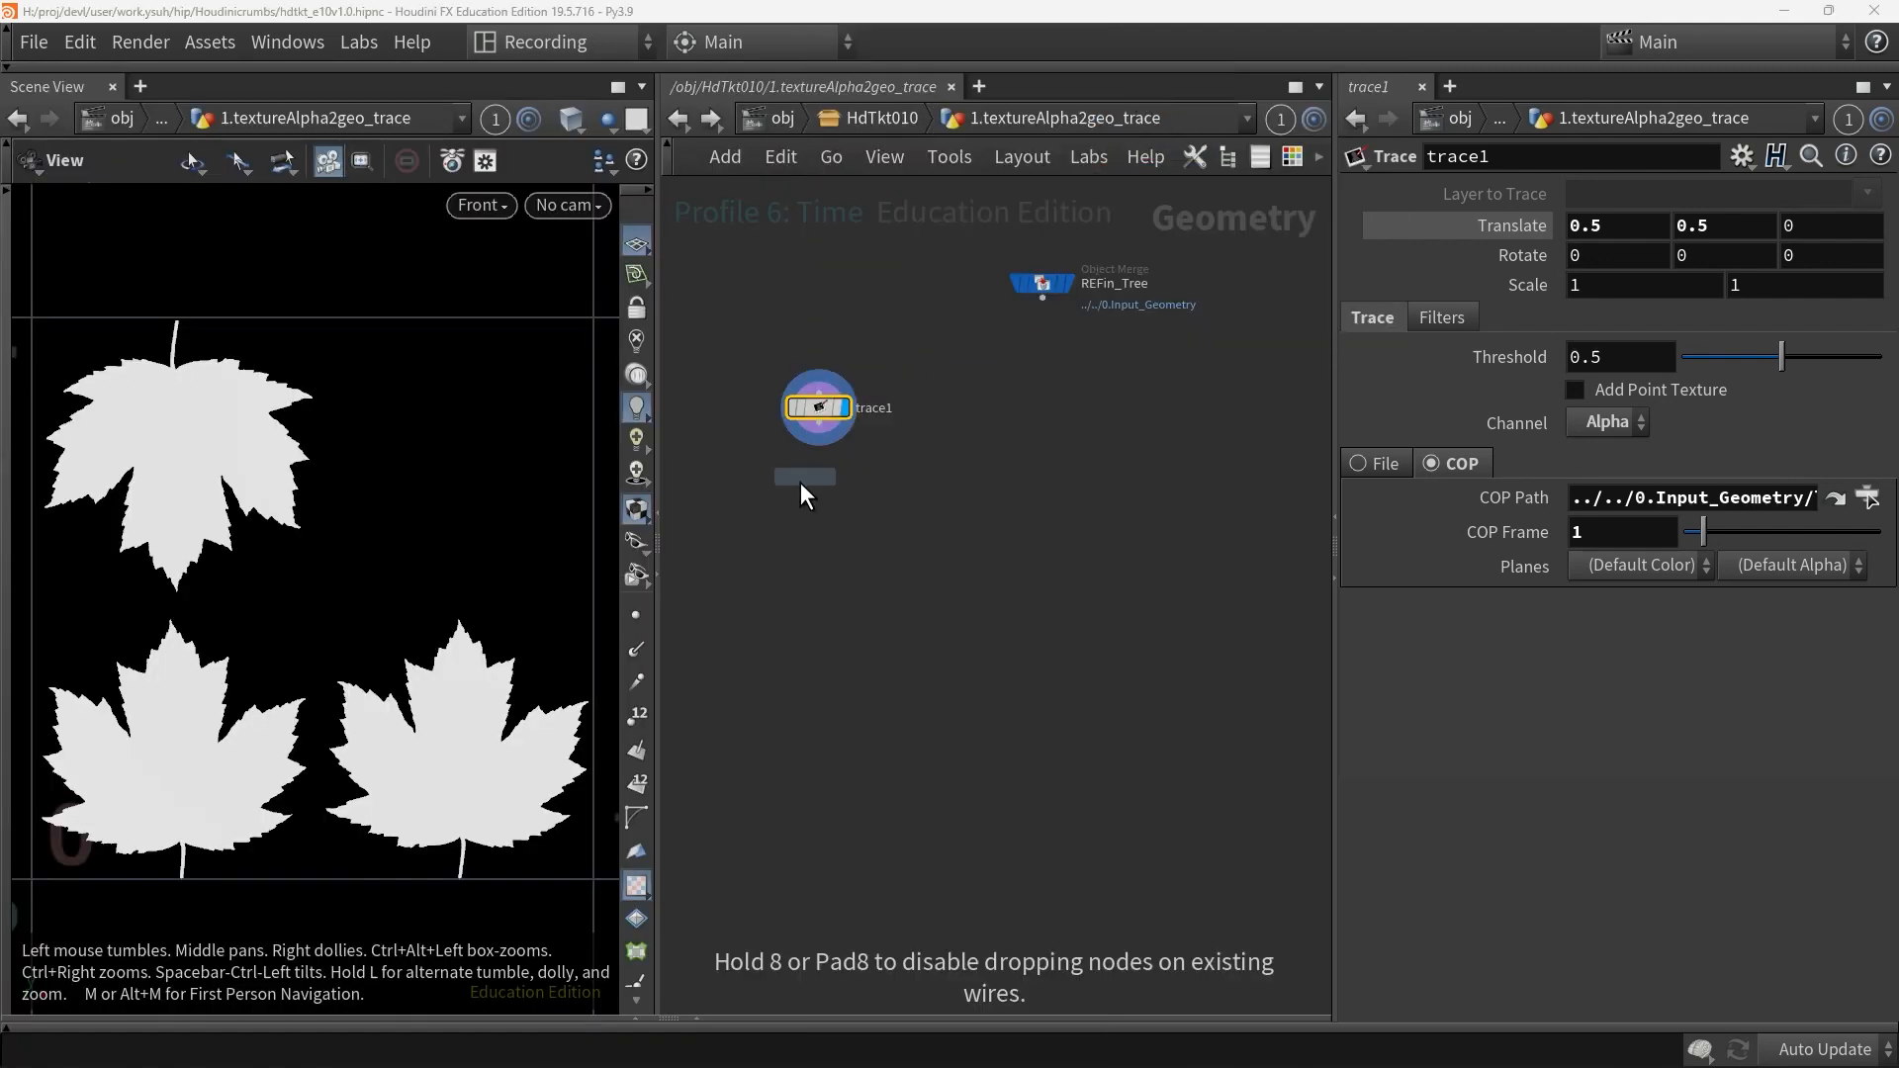
pyautogui.click(827, 438)
pyautogui.moveTo(827, 442); pyautogui.dragTo(811, 475)
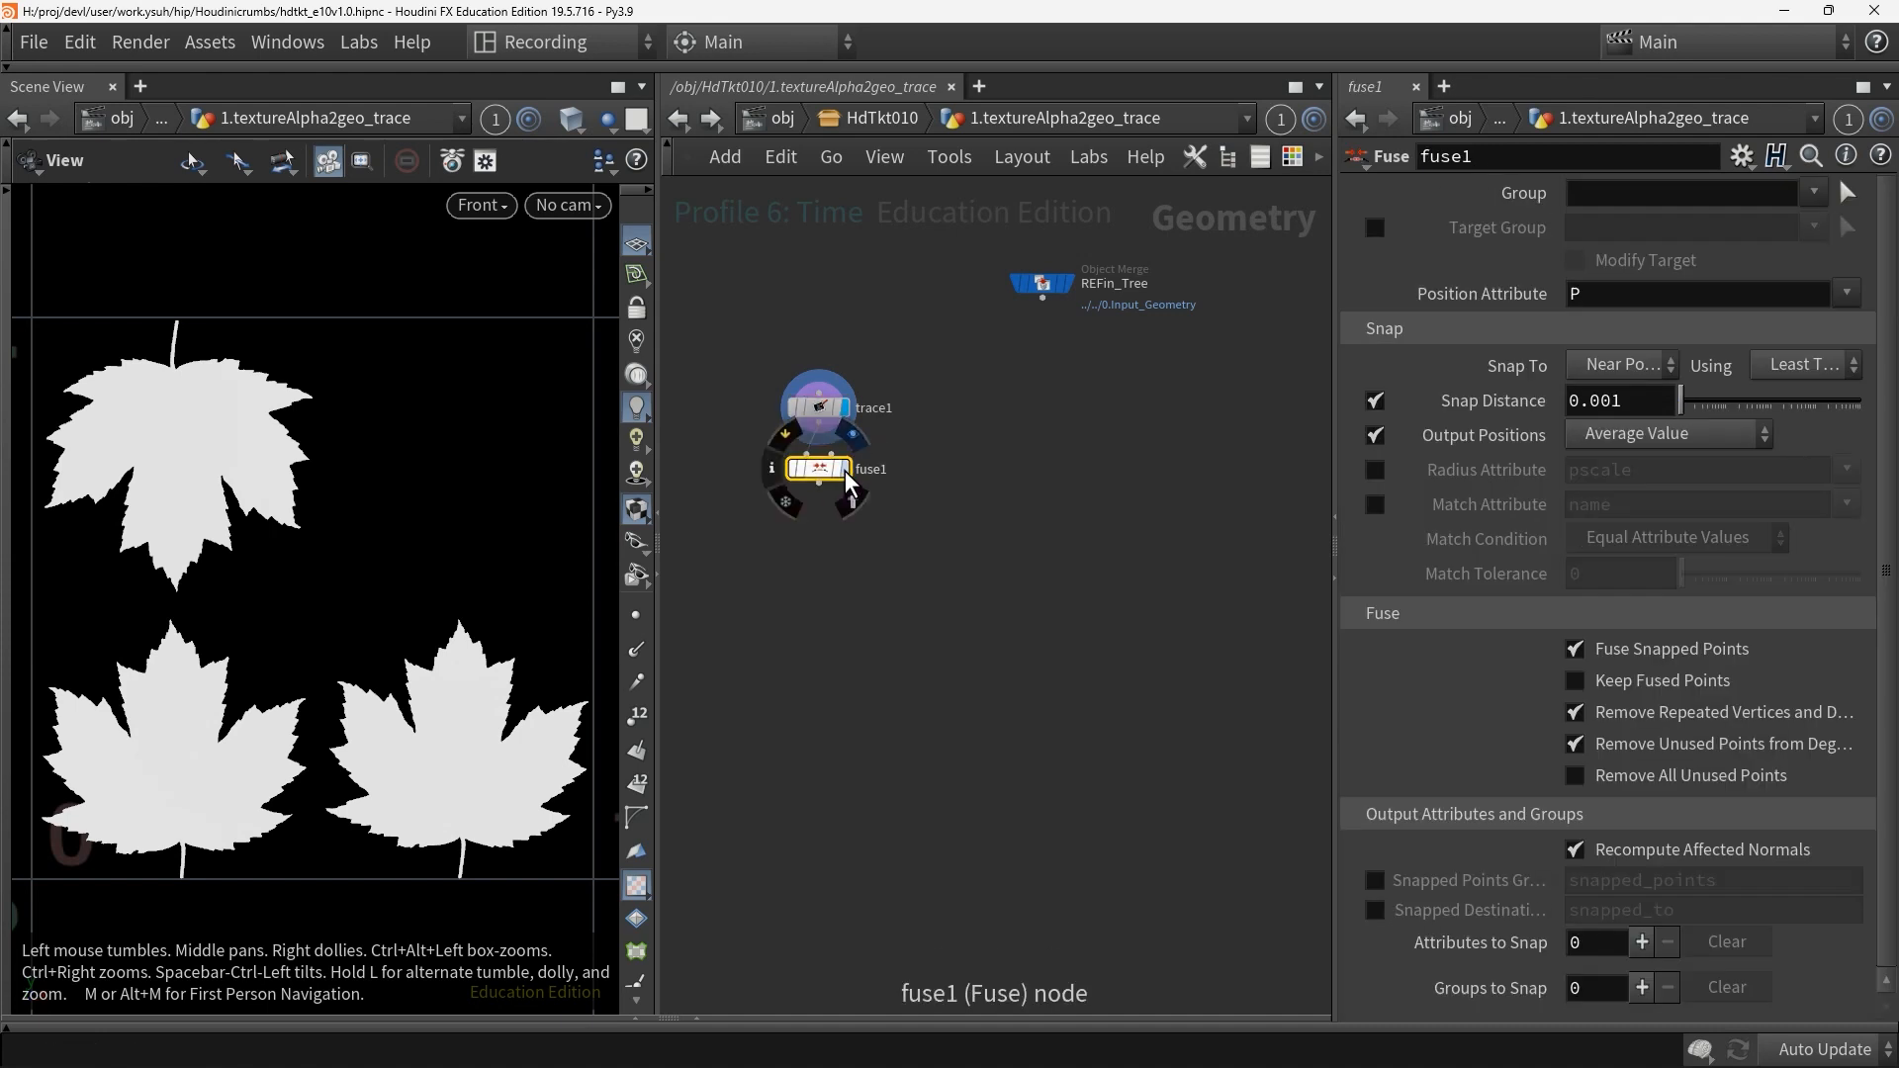
pyautogui.middleClick(810, 475)
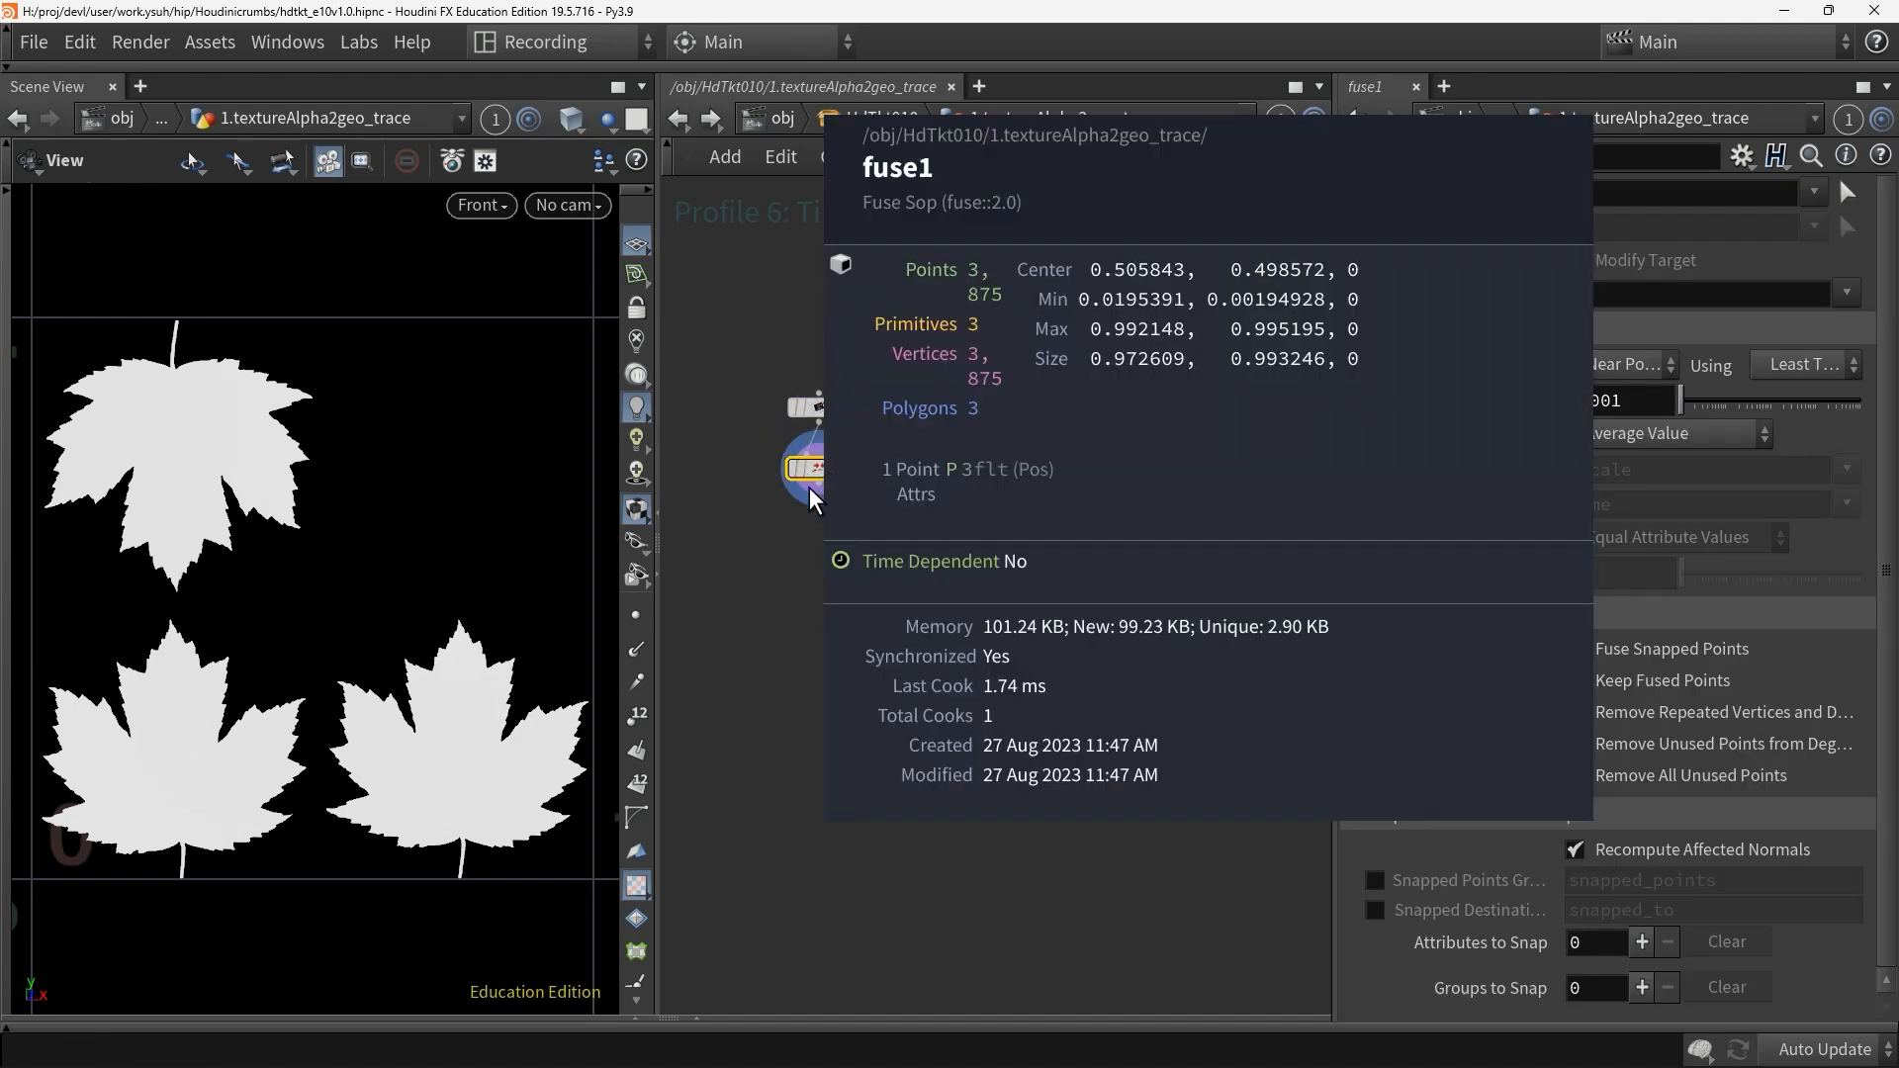
# Turn on point display in the viewport and add a Remove Inline Points node below fuse1
pyautogui.click(639, 619)
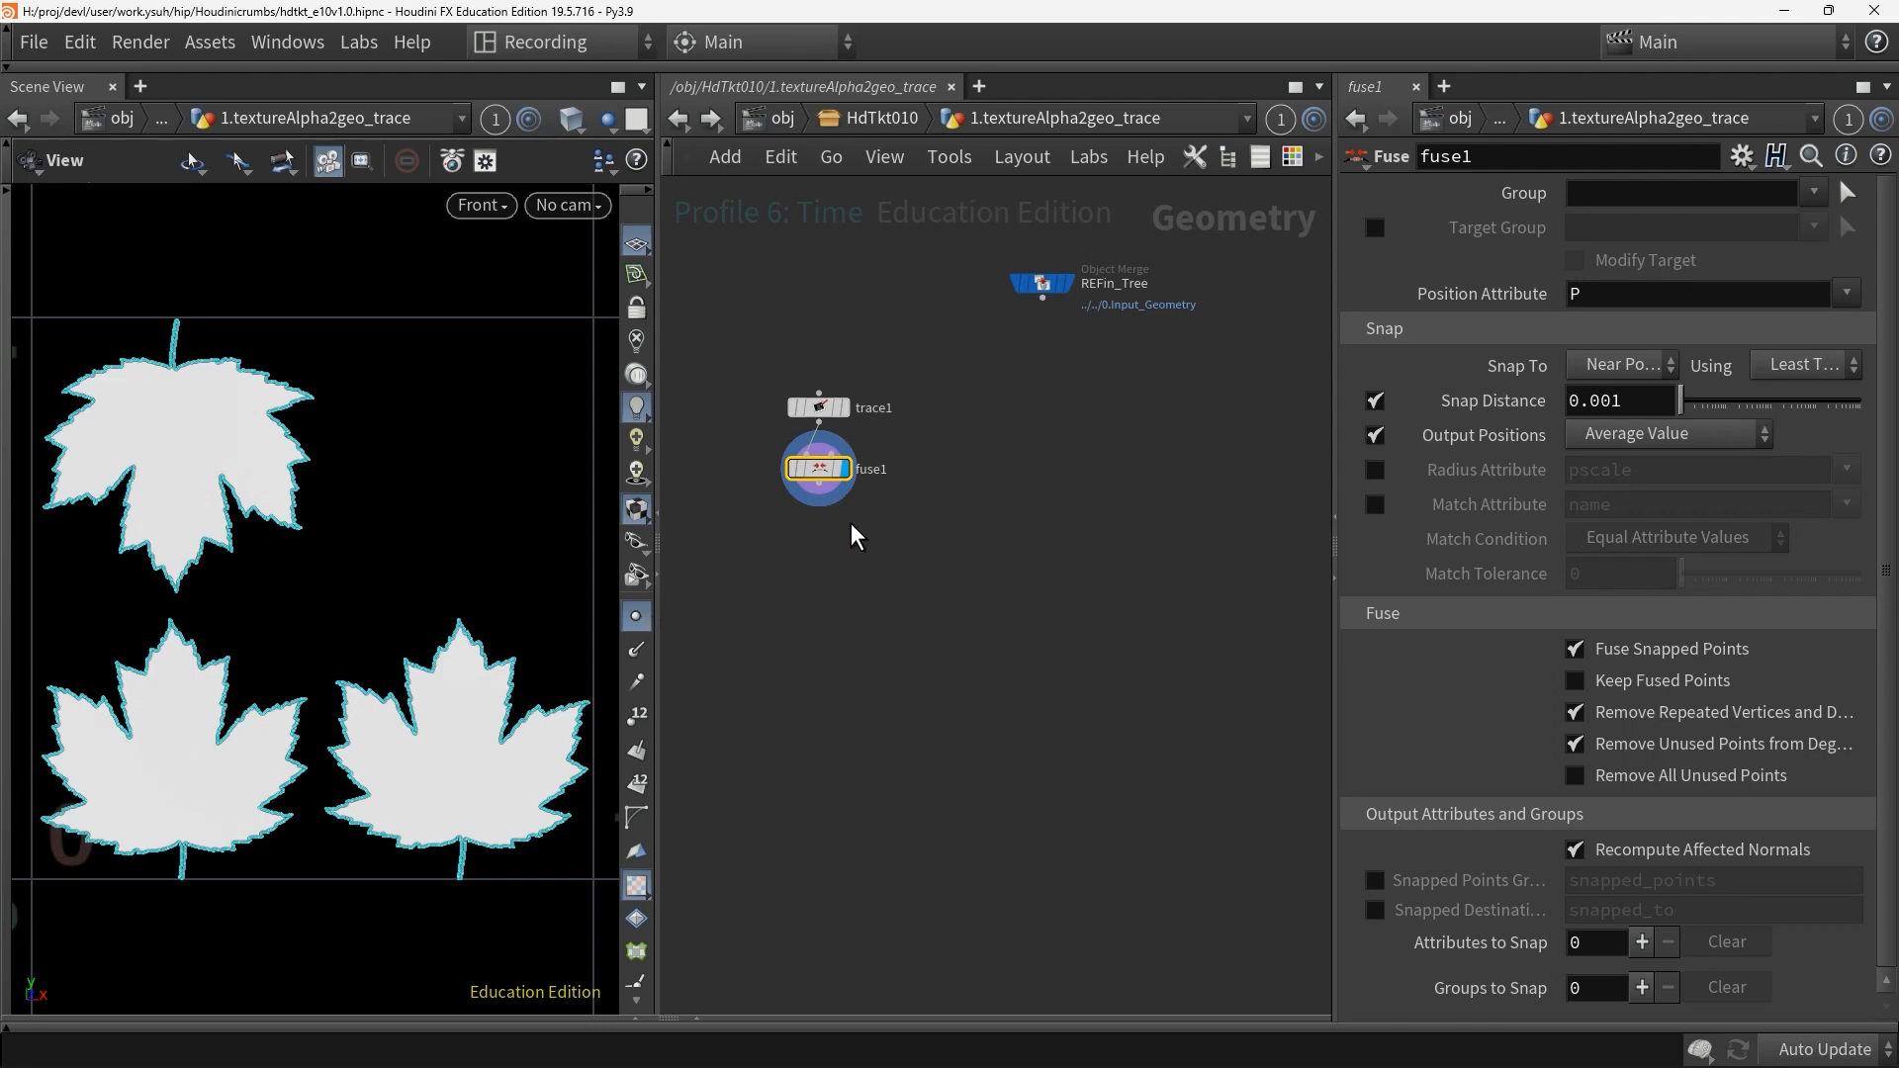
pyautogui.press('Tab')
pyautogui.write('remo')
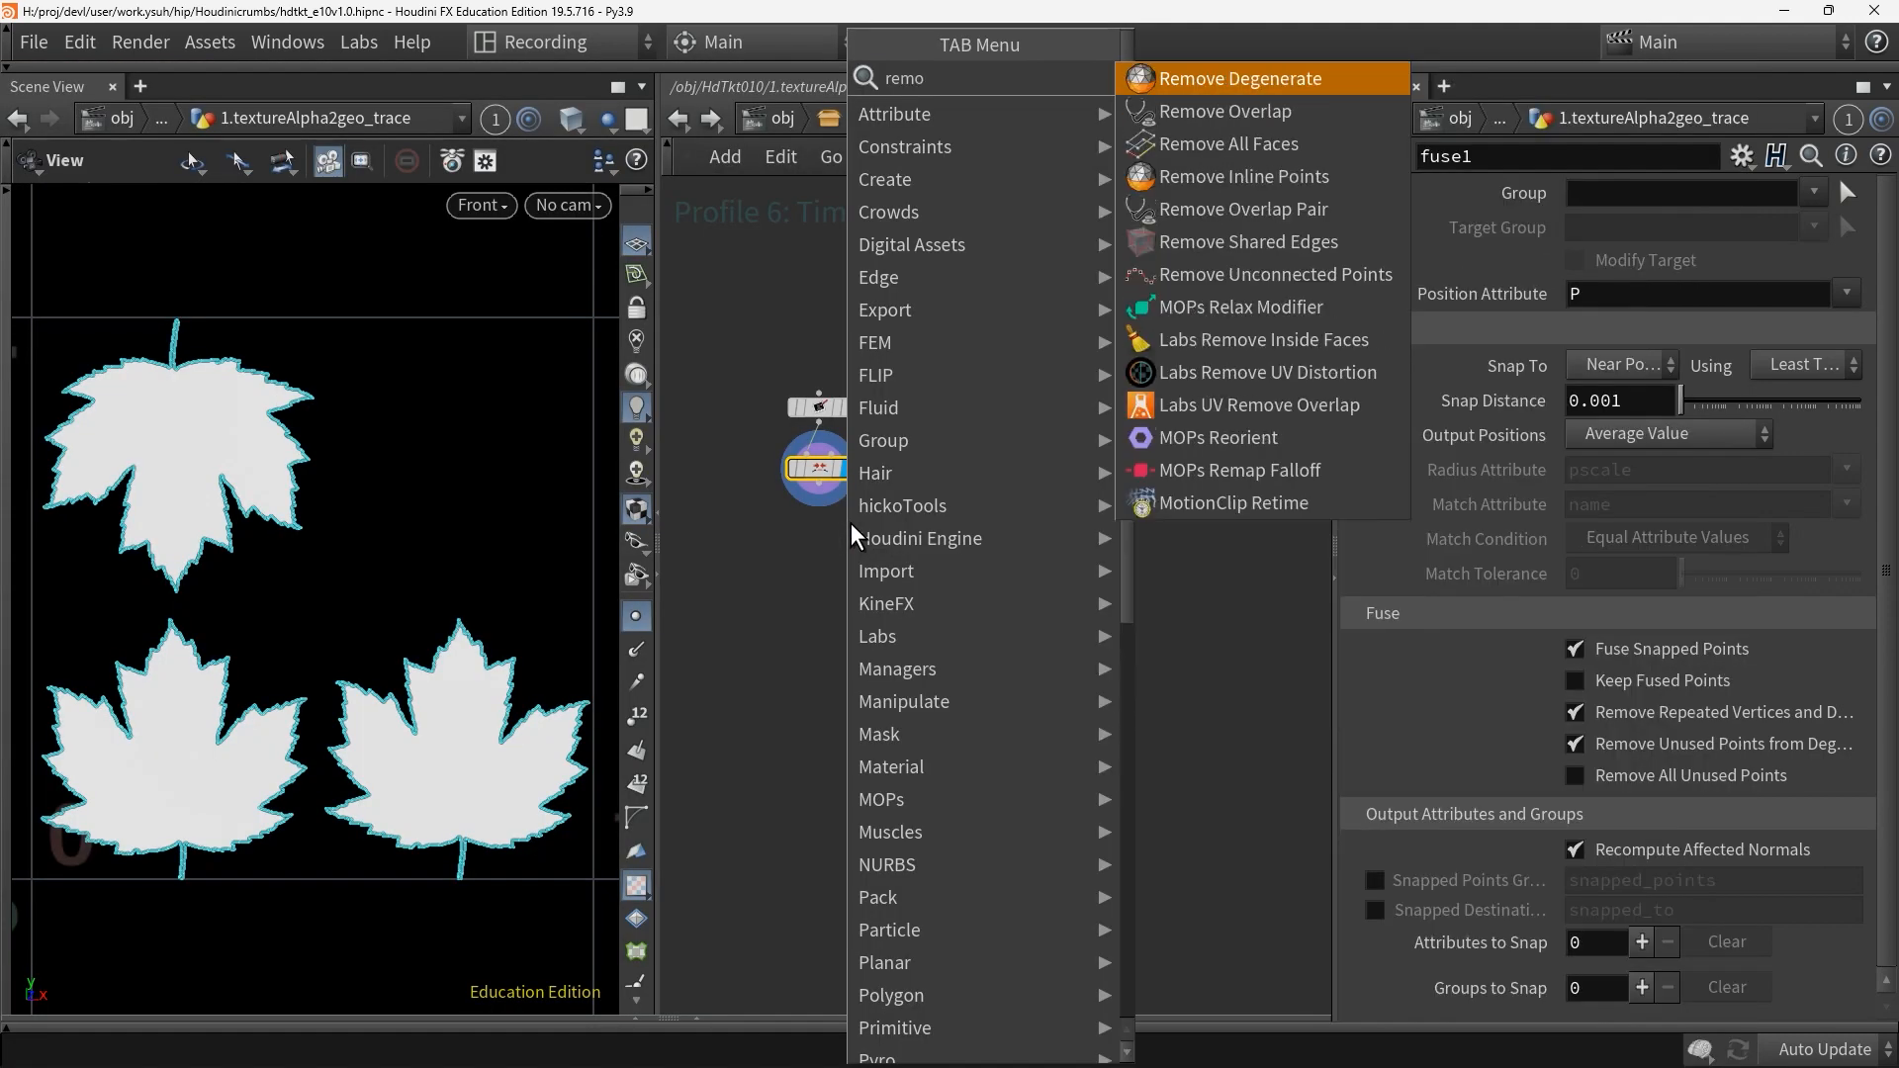
pyautogui.write('ve')
pyautogui.click(1253, 186)
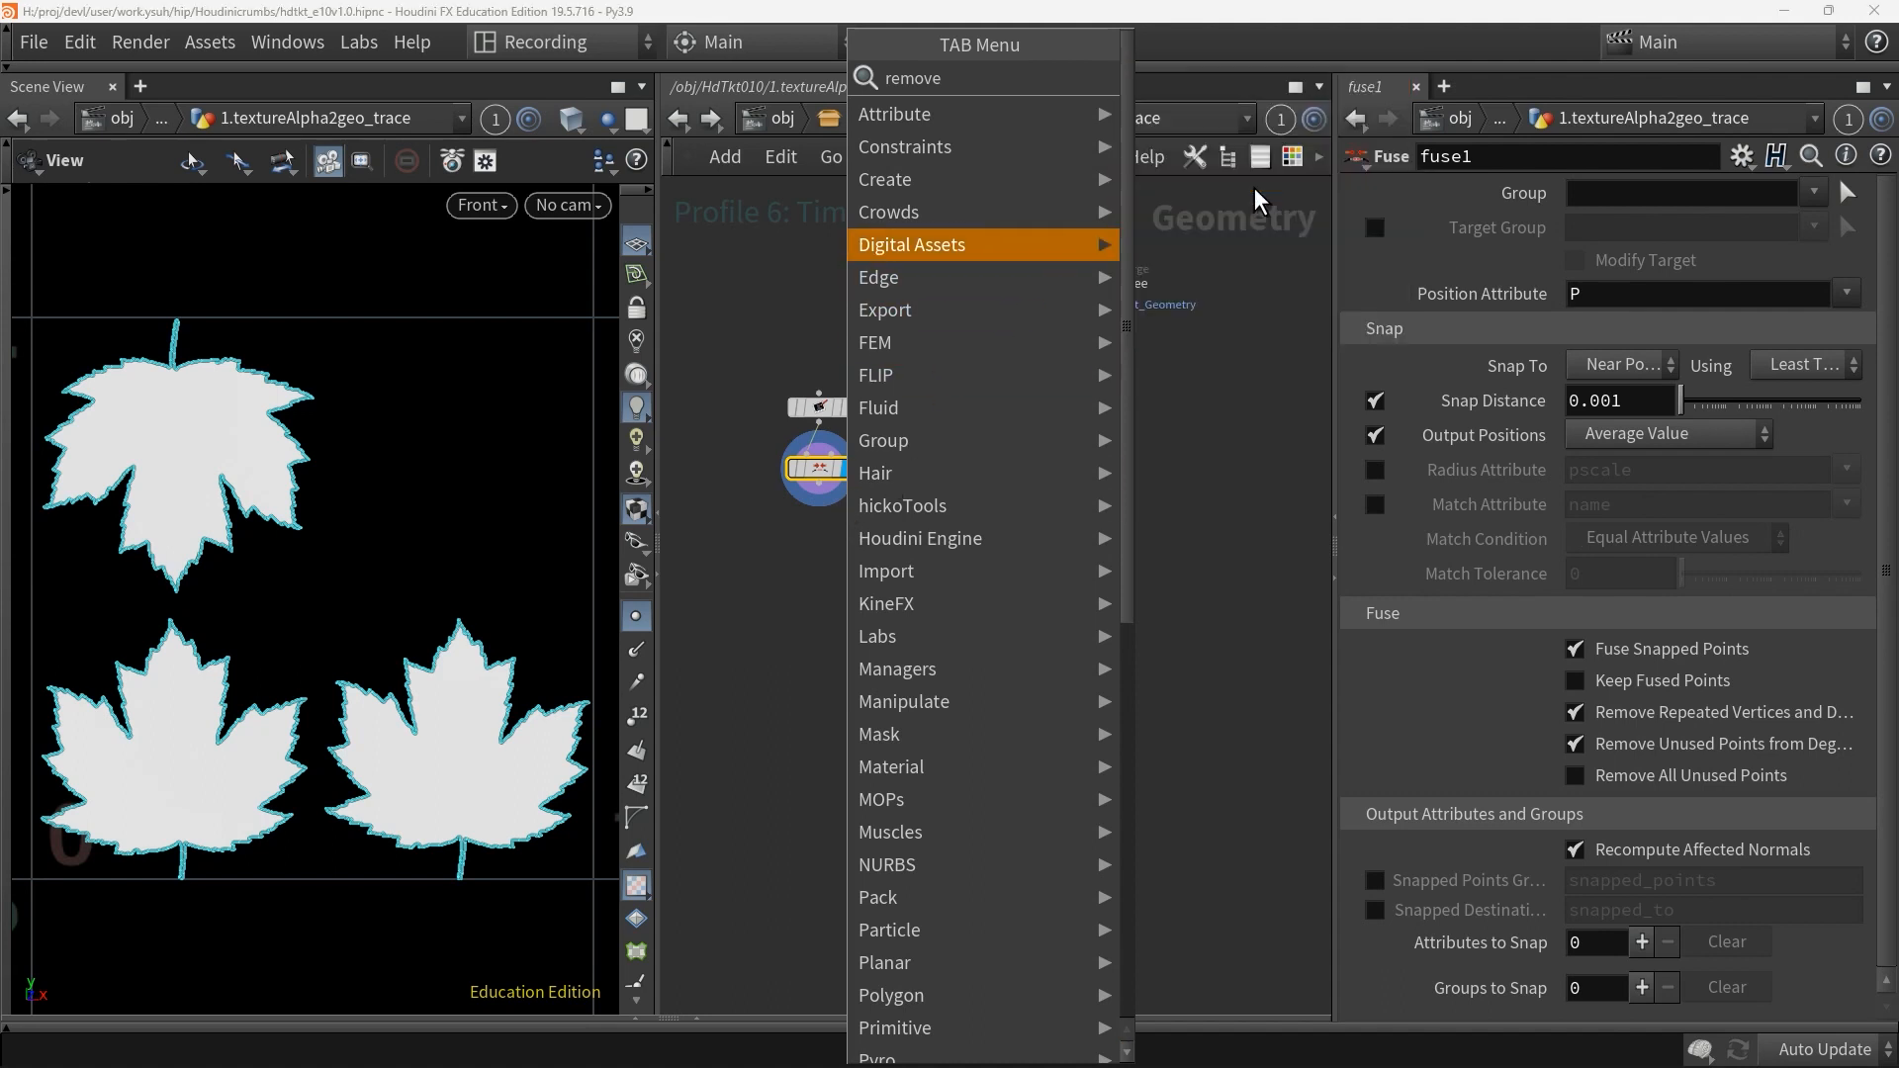
pyautogui.click(806, 532)
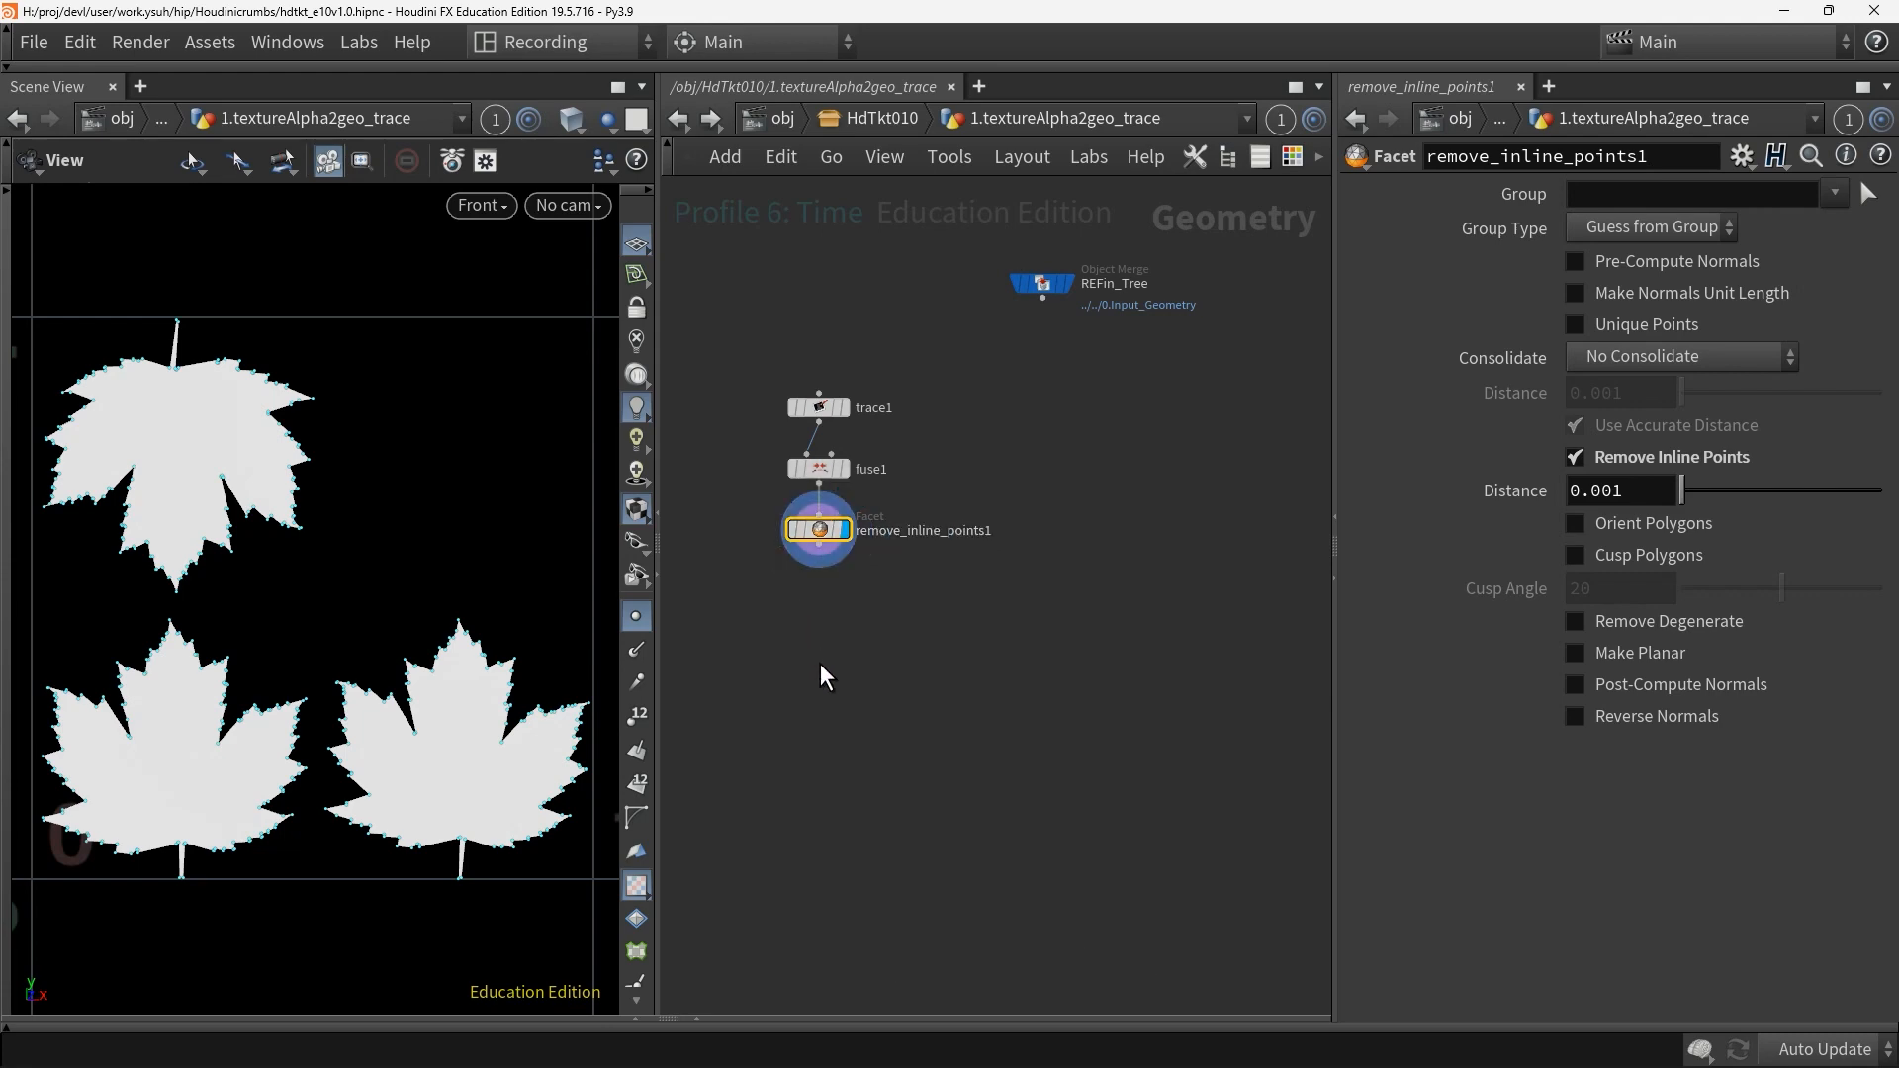
# Add an Attribute Expression node below remove_inline_points1
pyautogui.press('Tab')
pyautogui.write('att')
pyautogui.click(1260, 342)
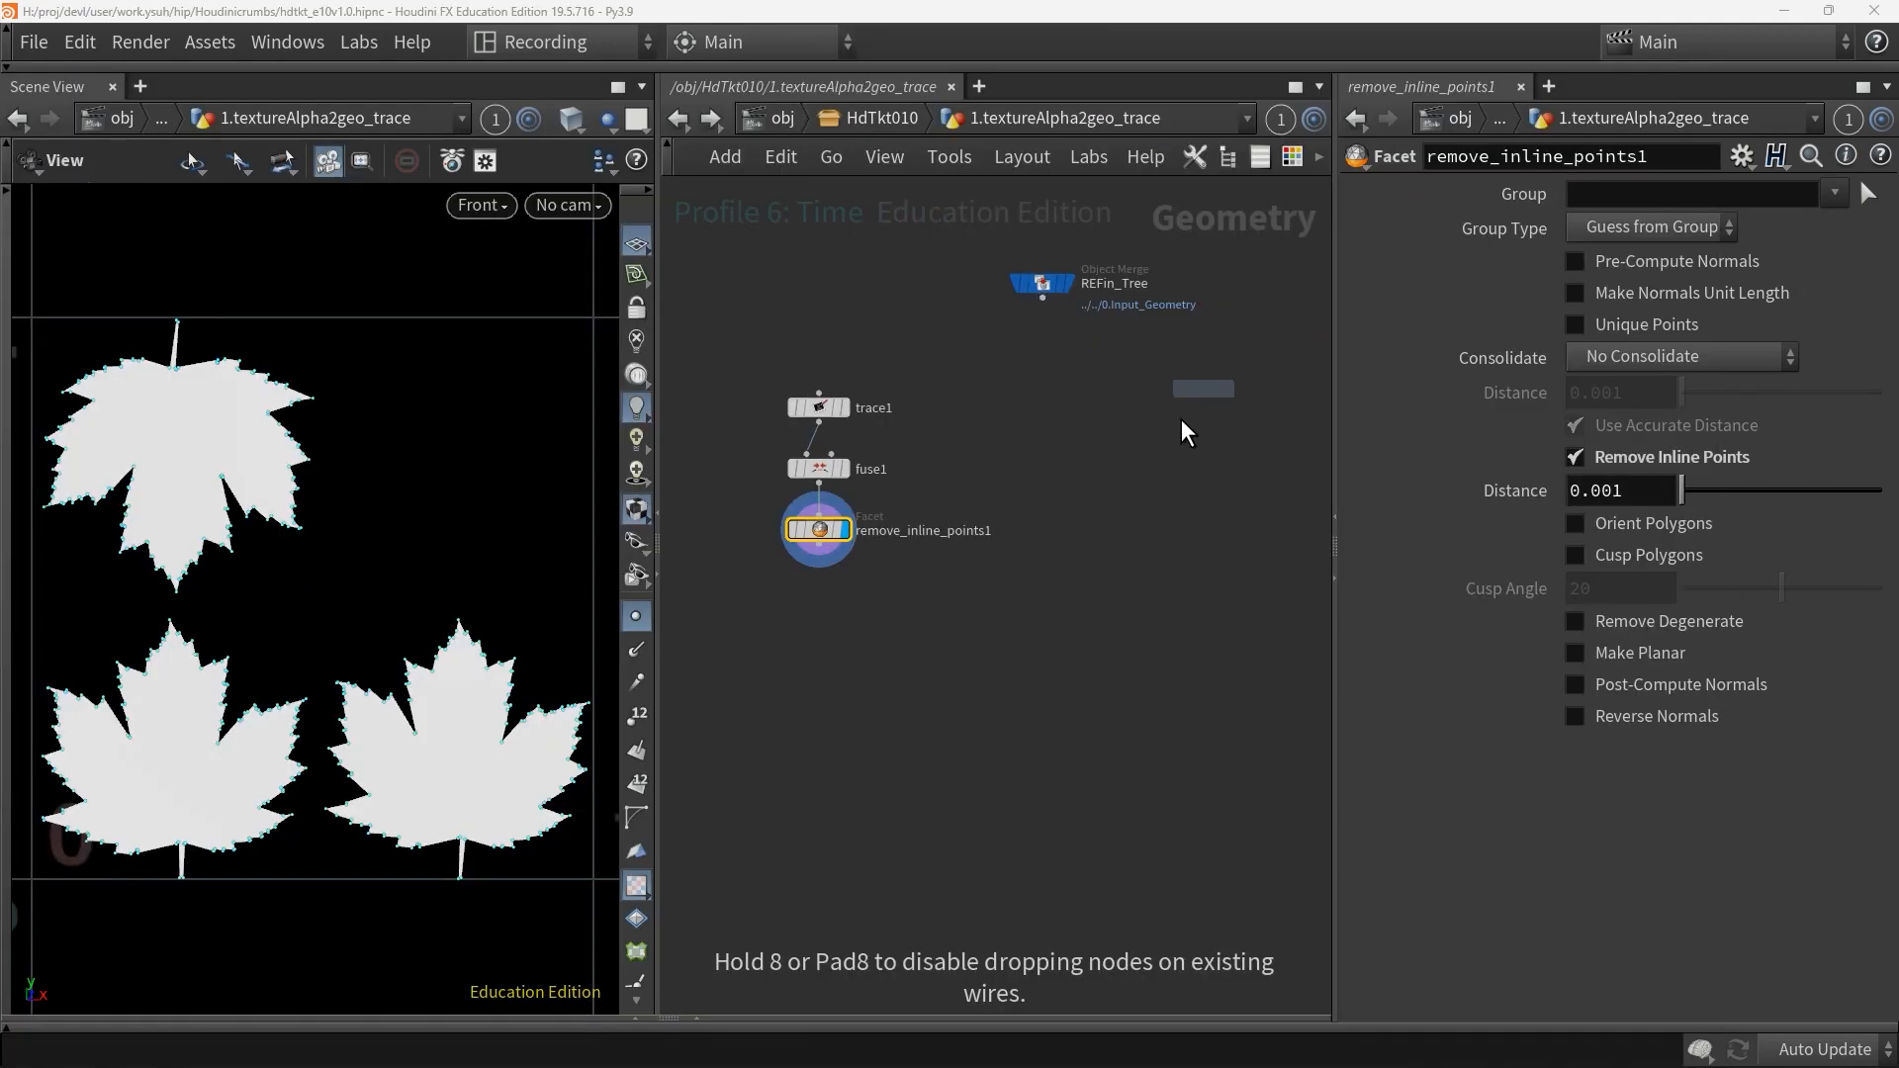
pyautogui.click(826, 591)
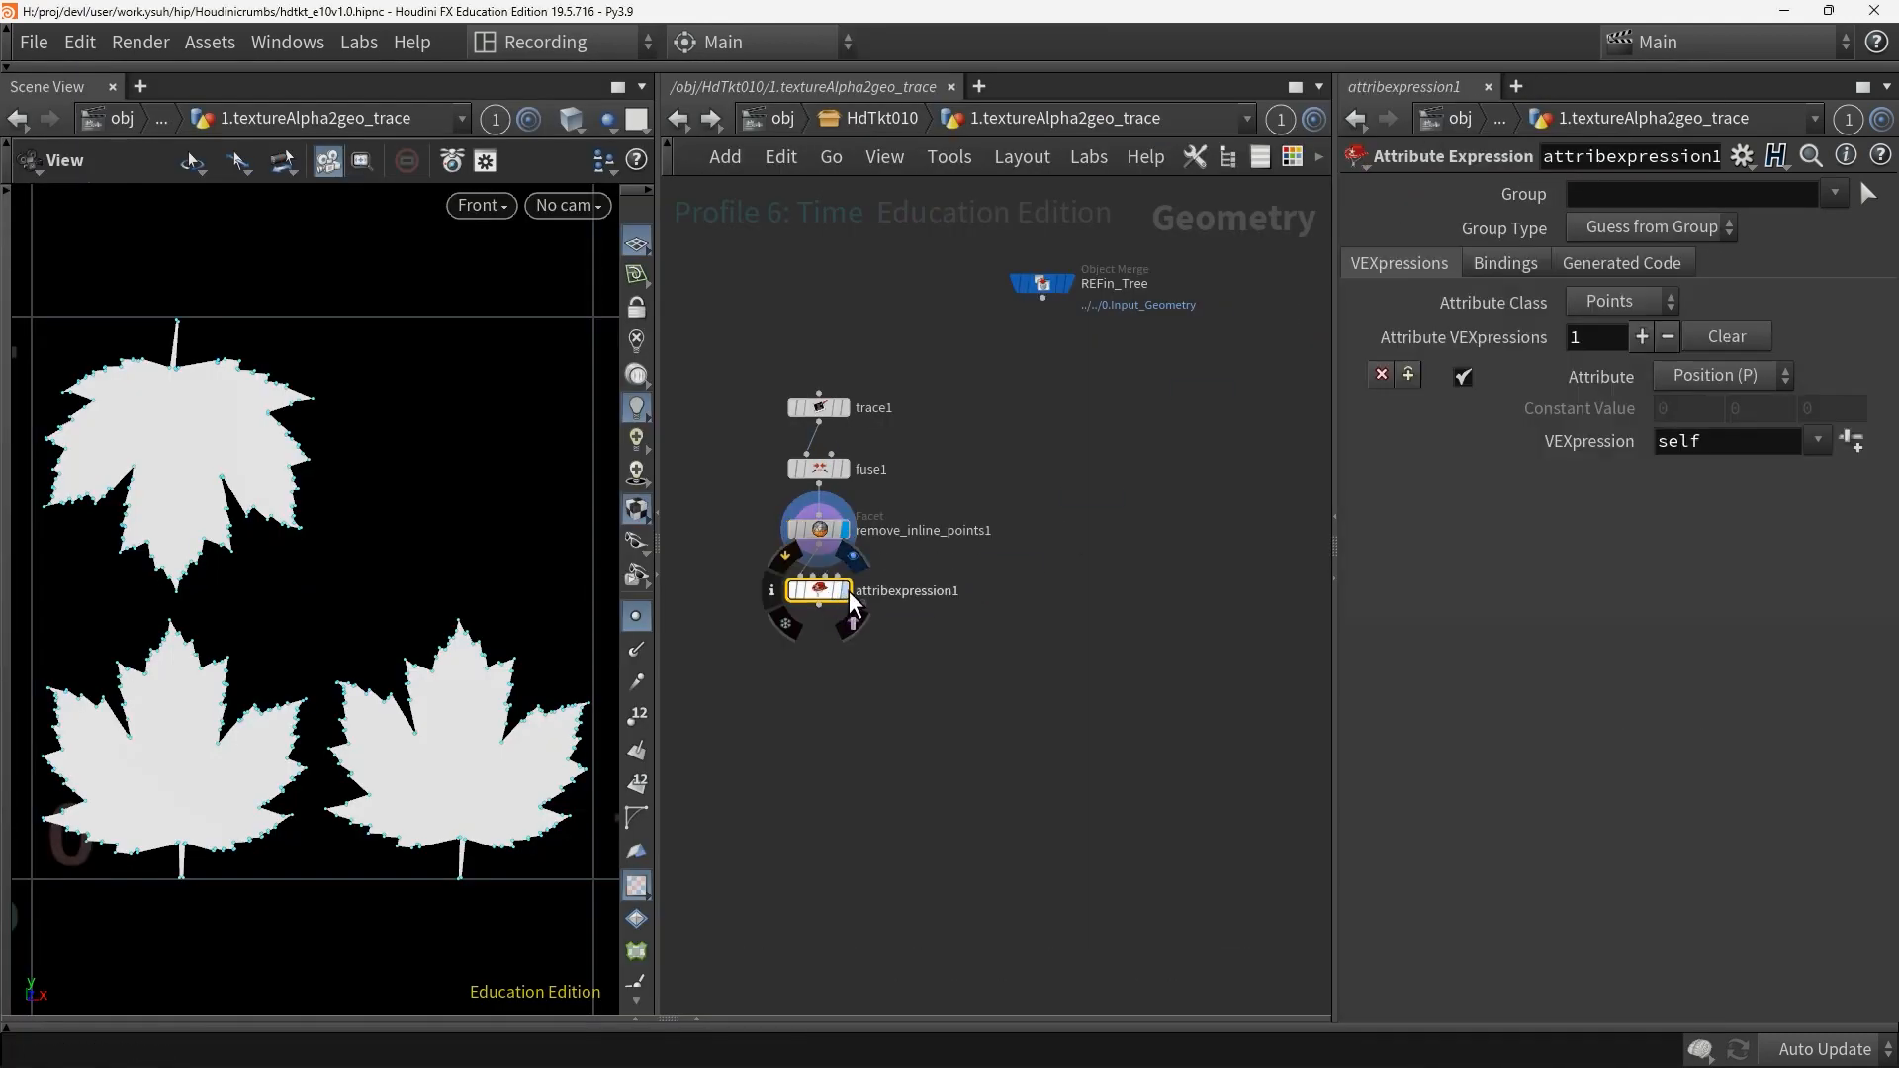
# Set the Attribute Expression to write Texture (uv) on Vertices with the VEXpression @P
pyautogui.click(1606, 303)
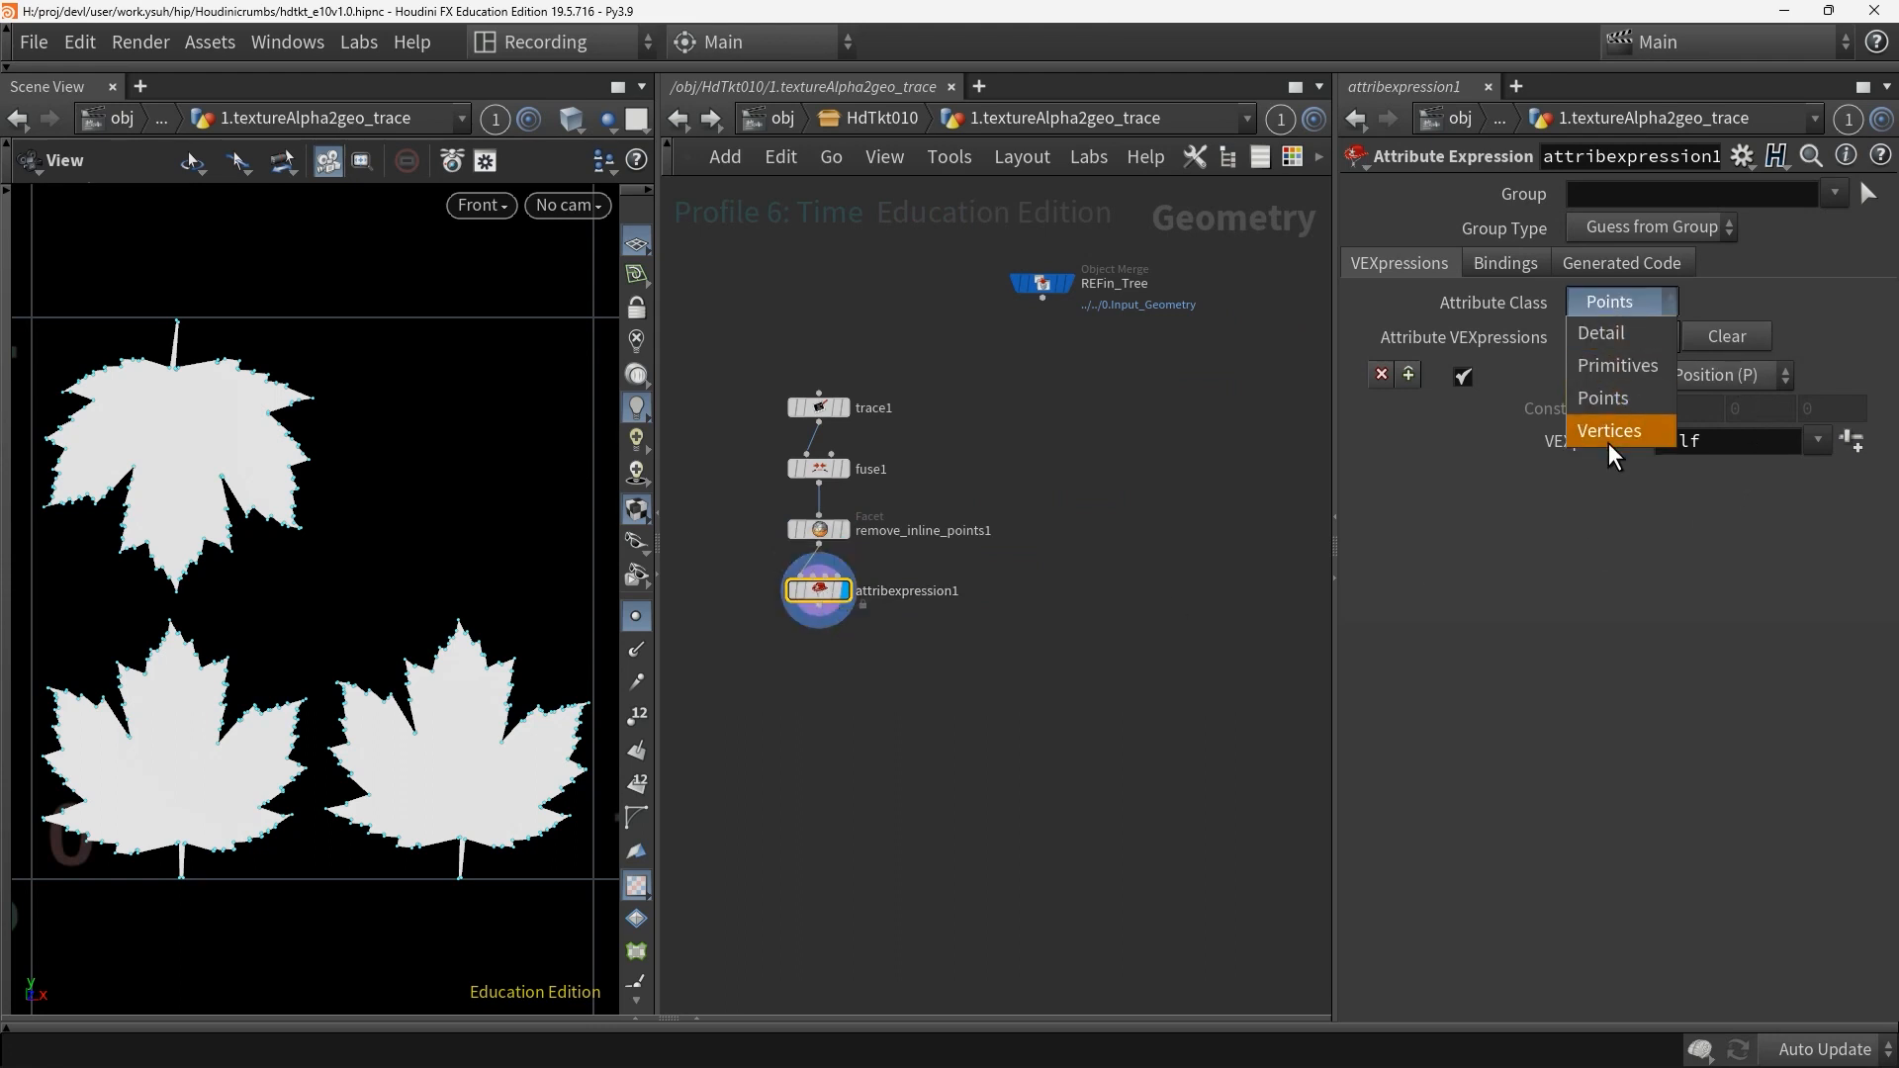
pyautogui.click(1610, 437)
pyautogui.click(1709, 380)
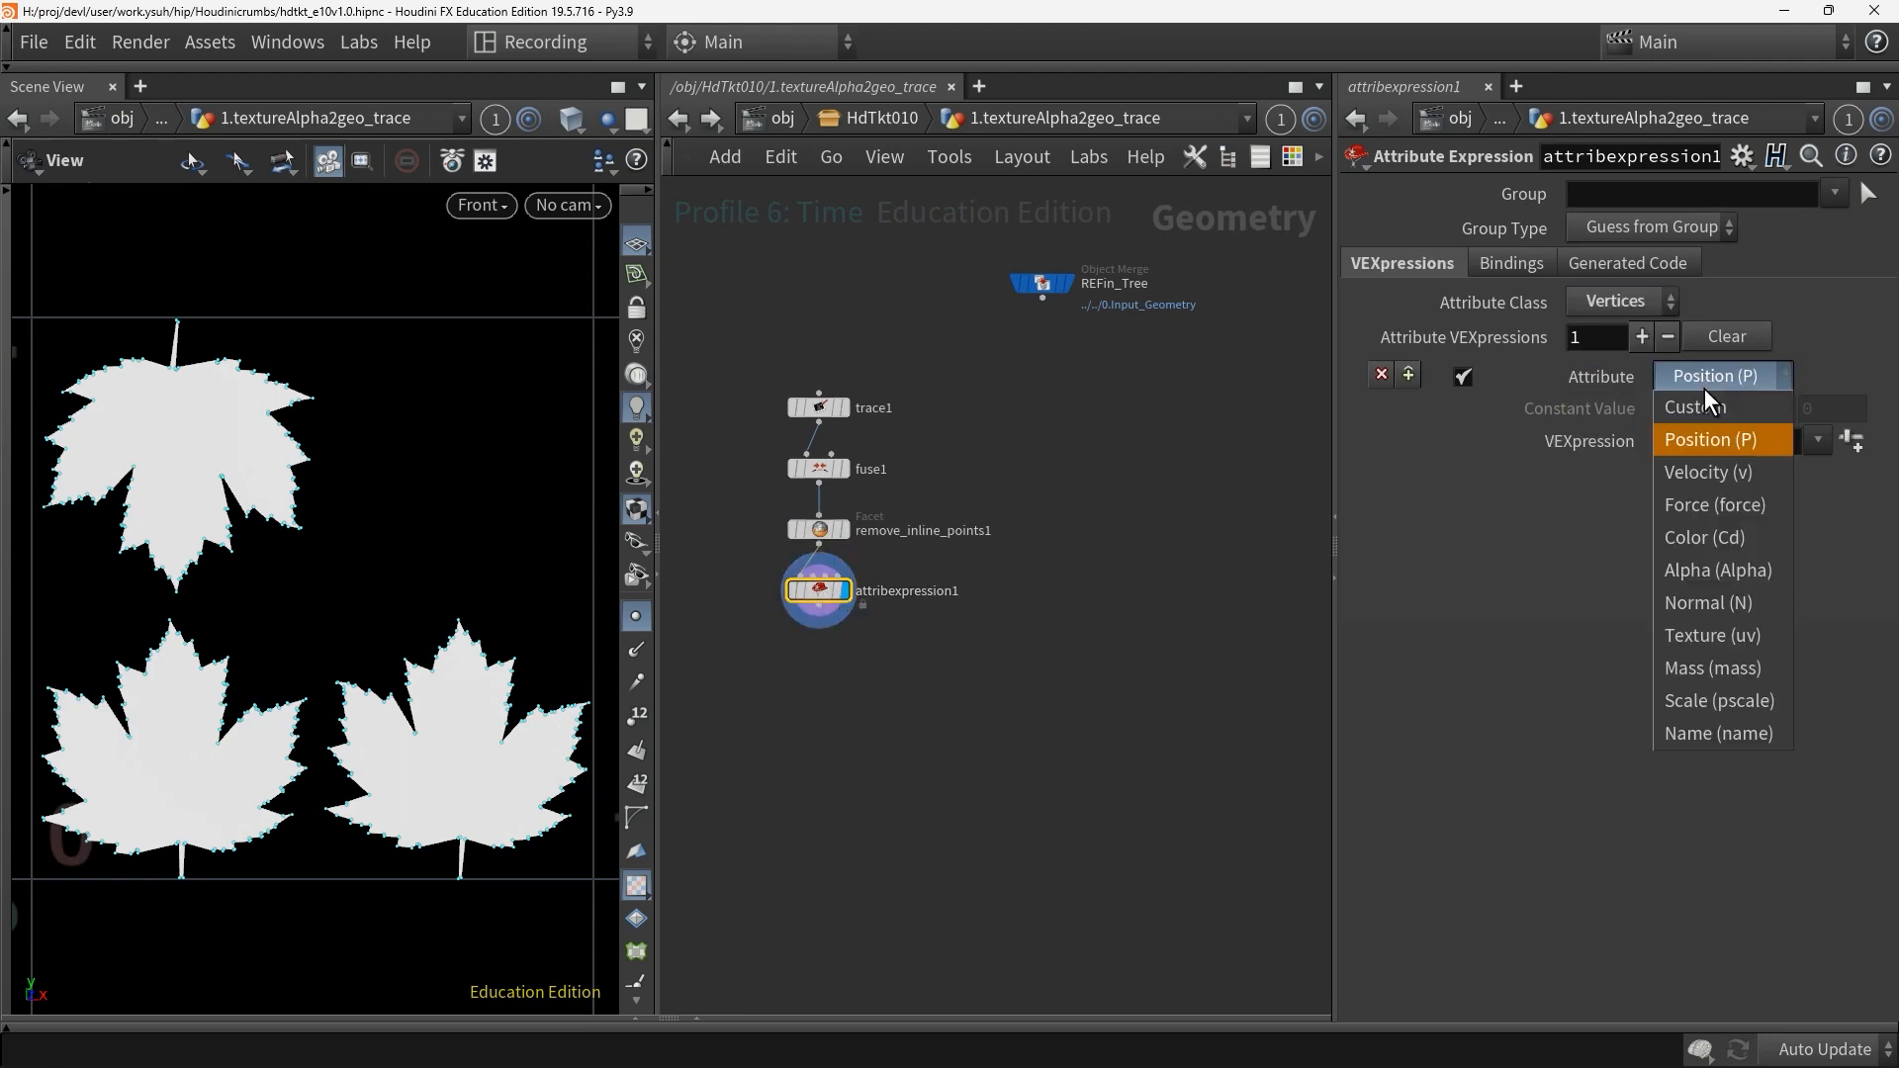
pyautogui.click(1736, 638)
pyautogui.click(1718, 446)
pyautogui.doubleClick(1718, 446)
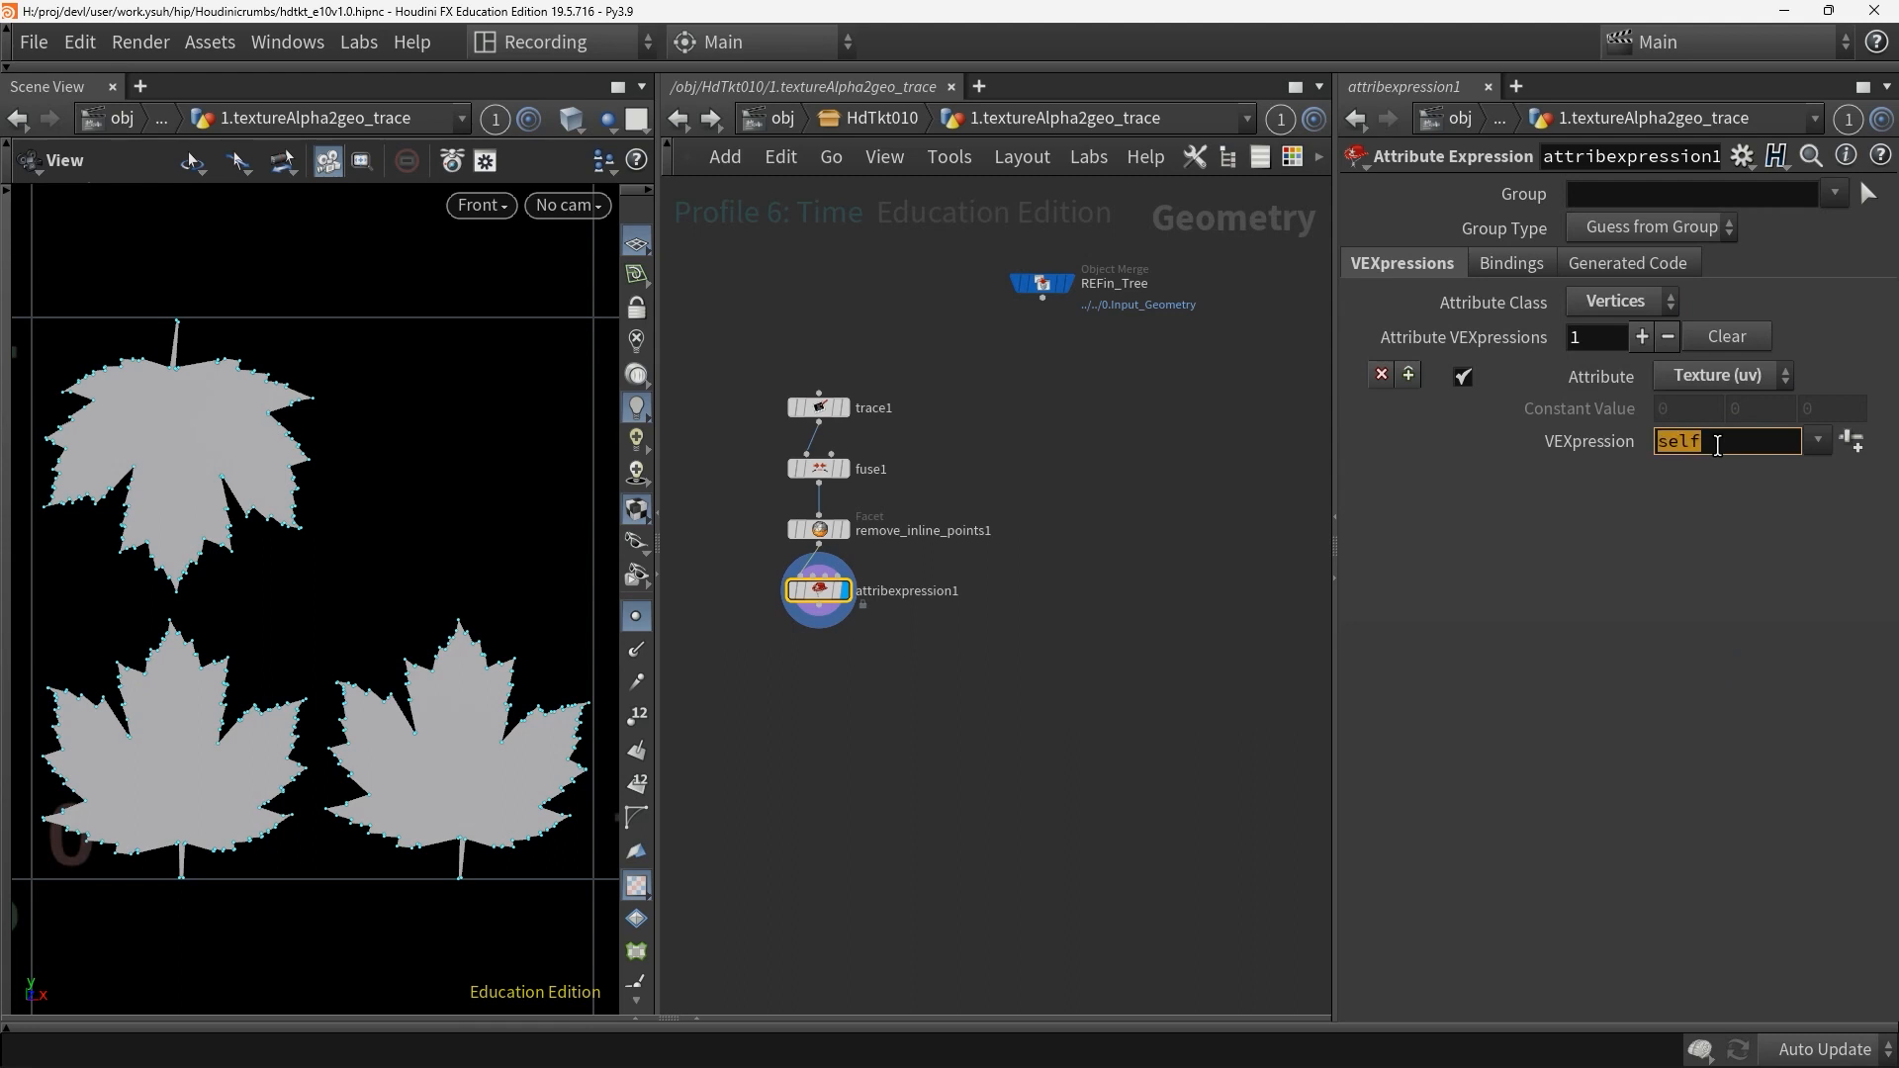
pyautogui.write('@P')
pyautogui.press('Return')
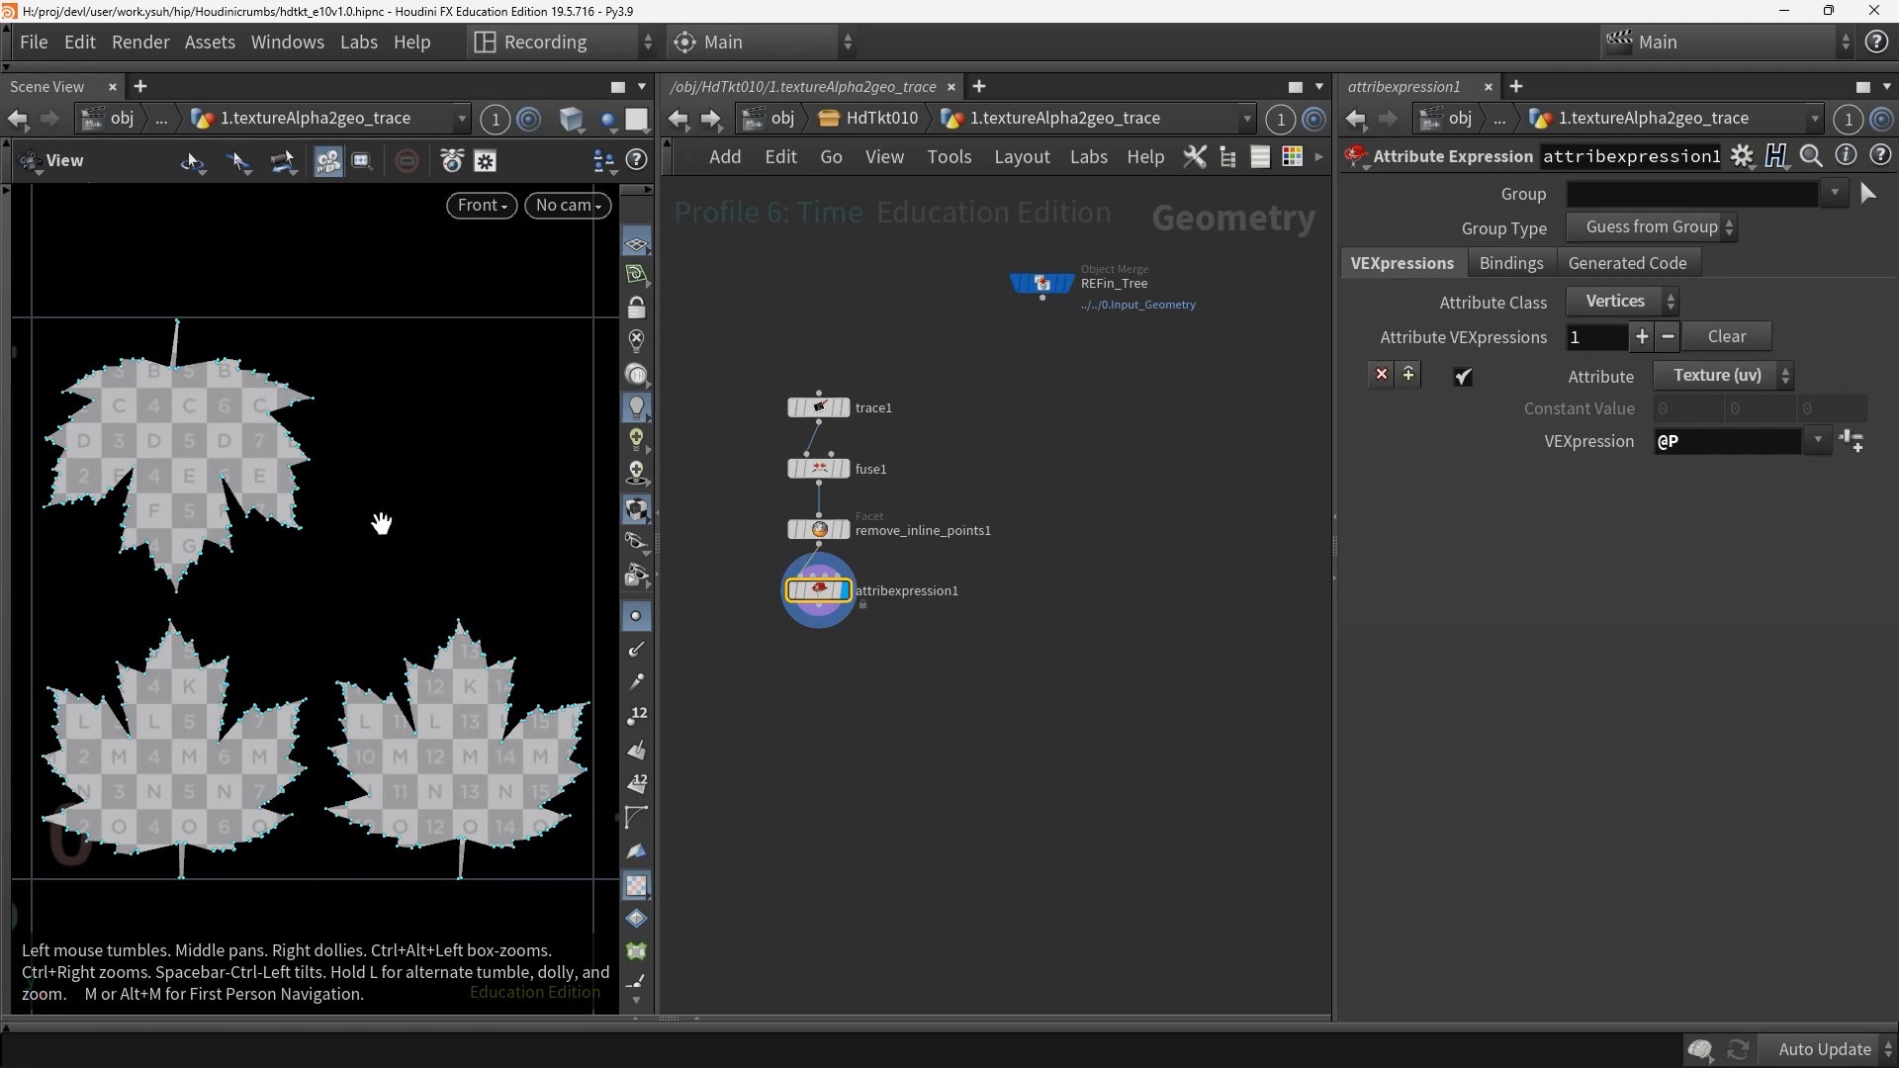
# Return to the perspective view and display the REFin_Tree node's output
pyautogui.hotkey('space', '1')
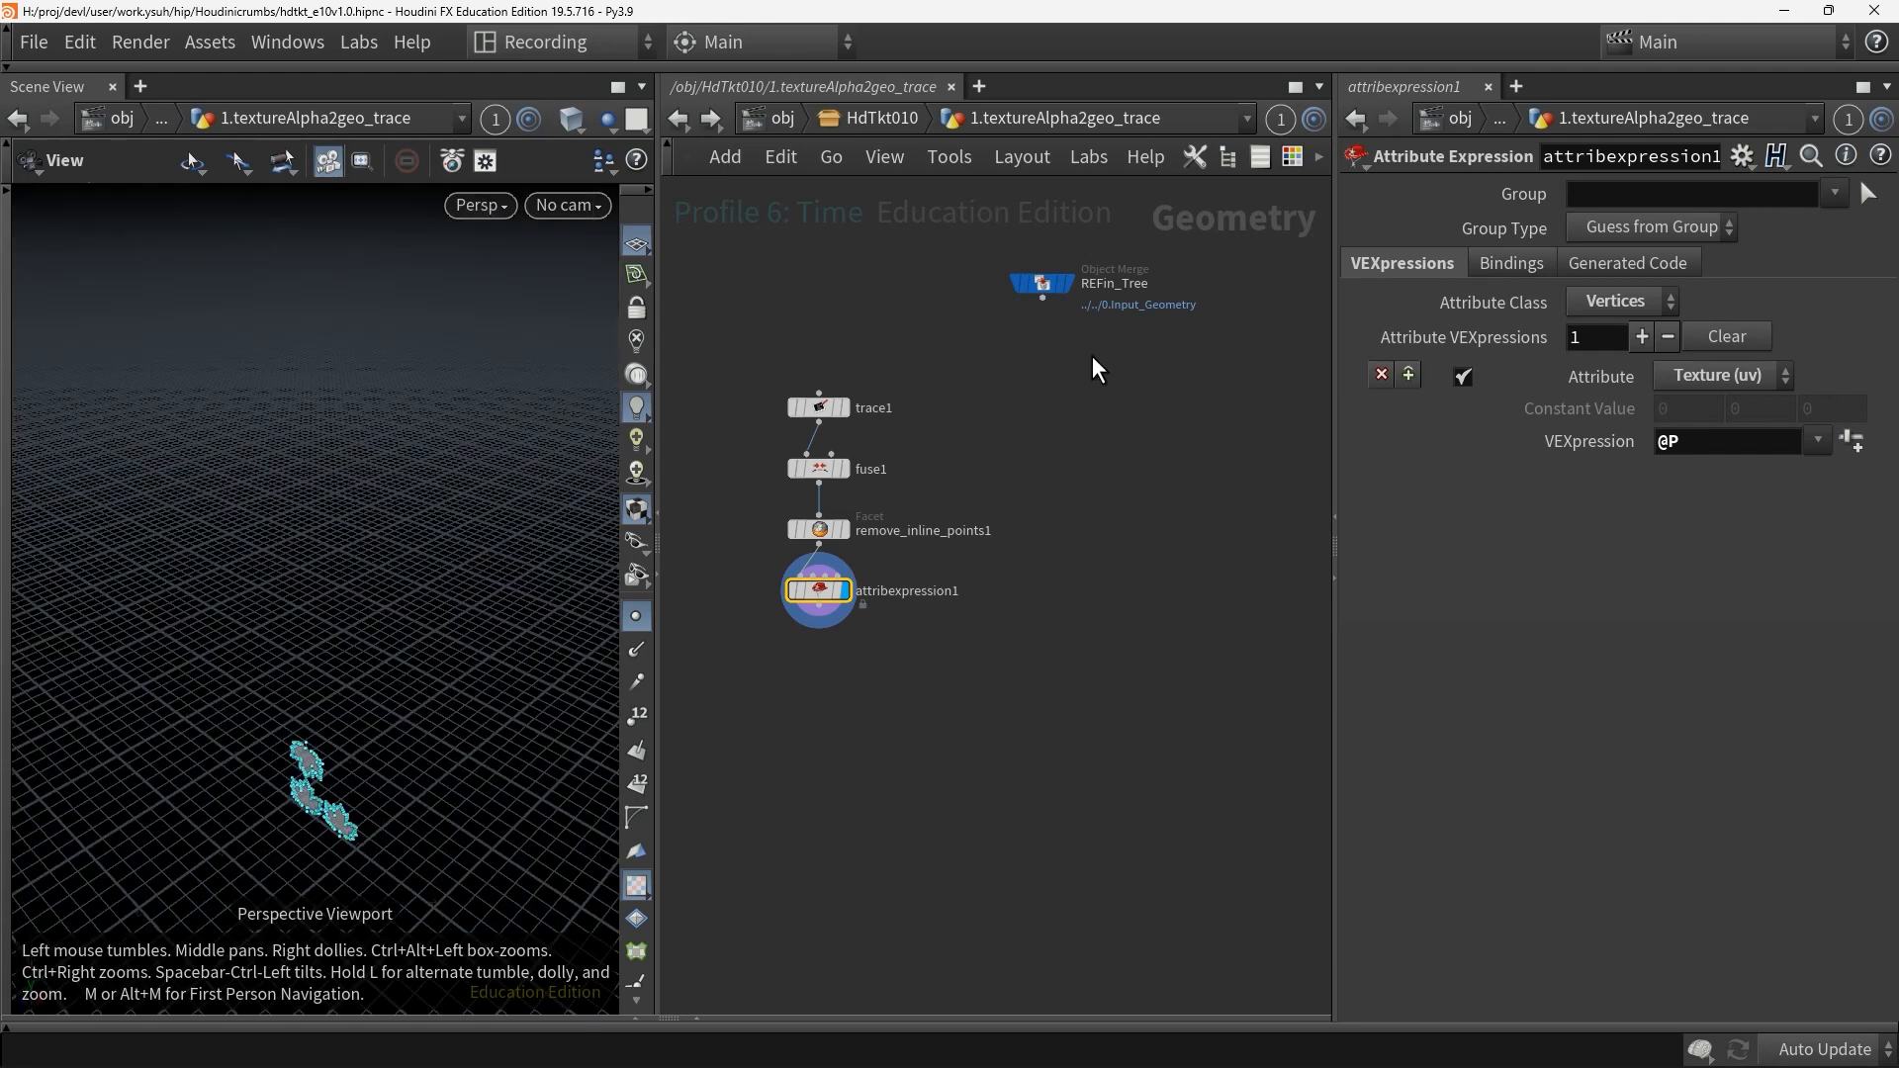
pyautogui.click(1068, 283)
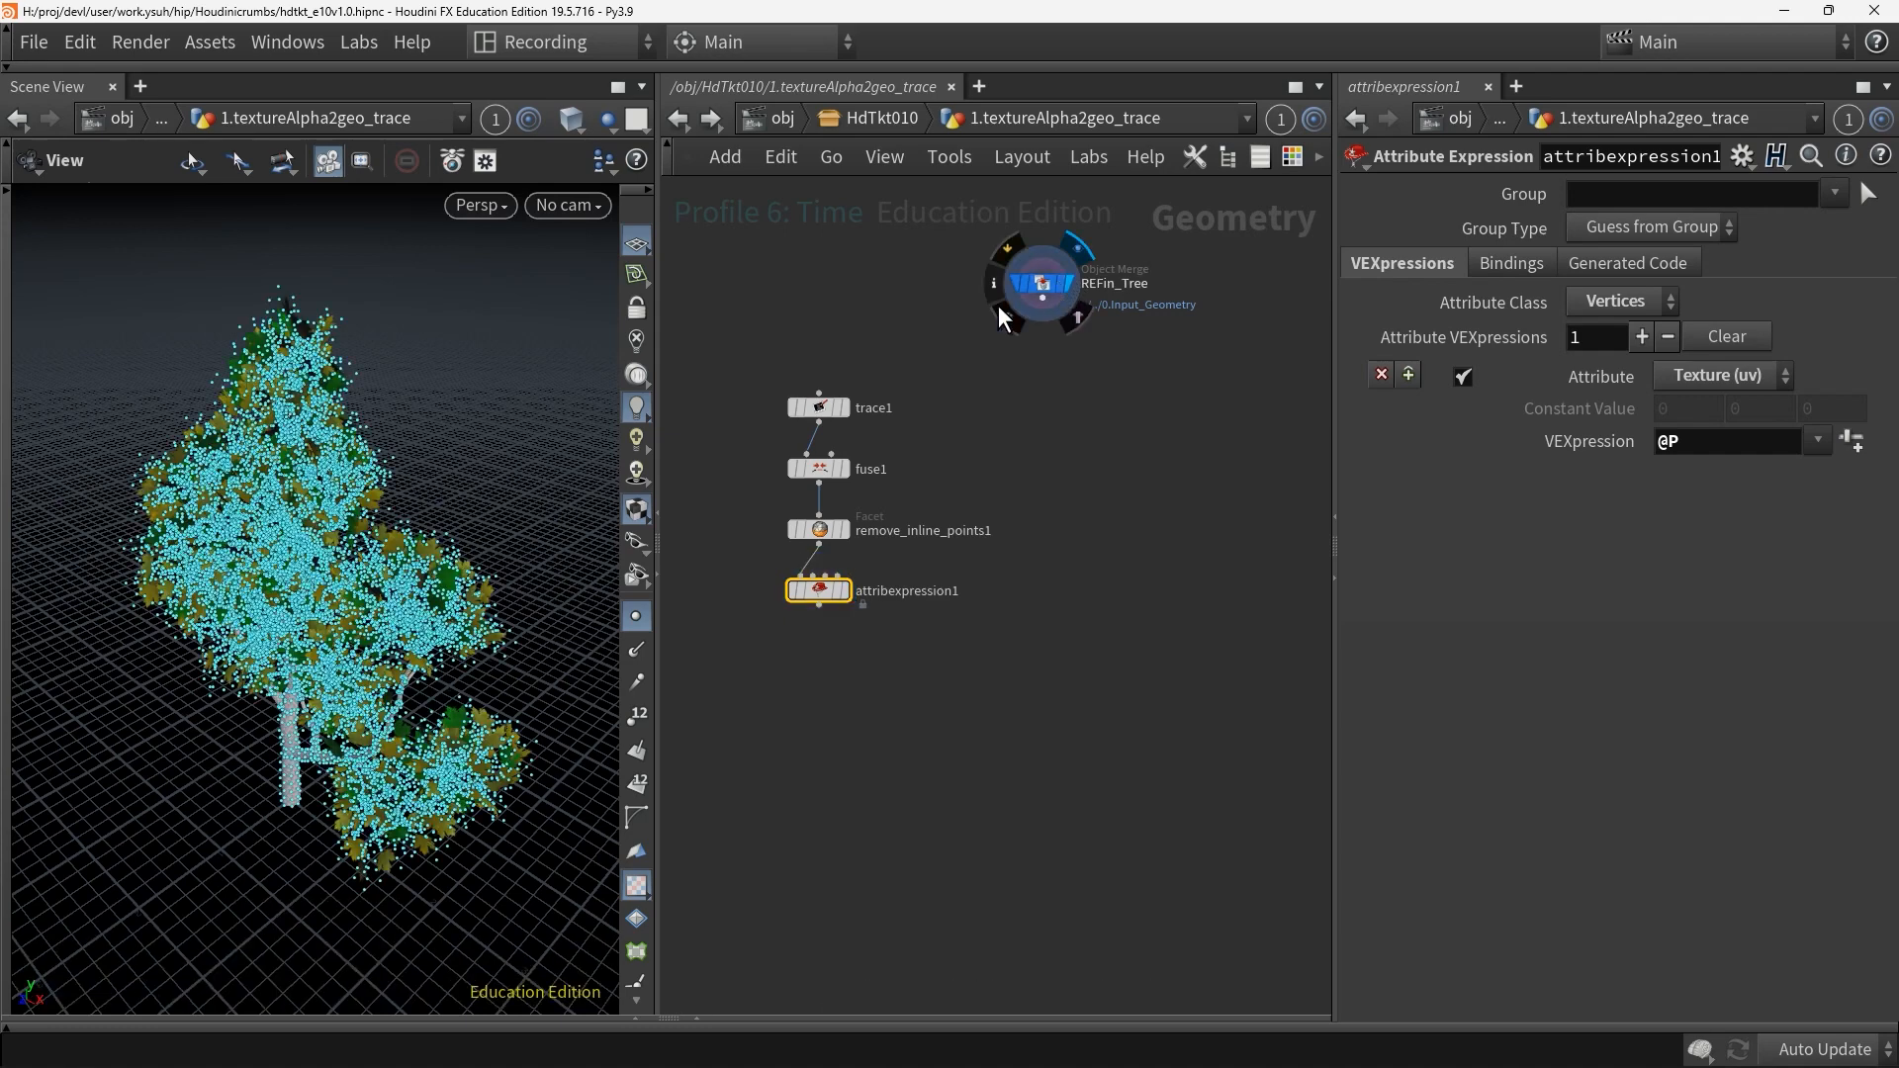
# Turn off point display in the viewport and add a Split node below REFin_Tree
pyautogui.click(638, 614)
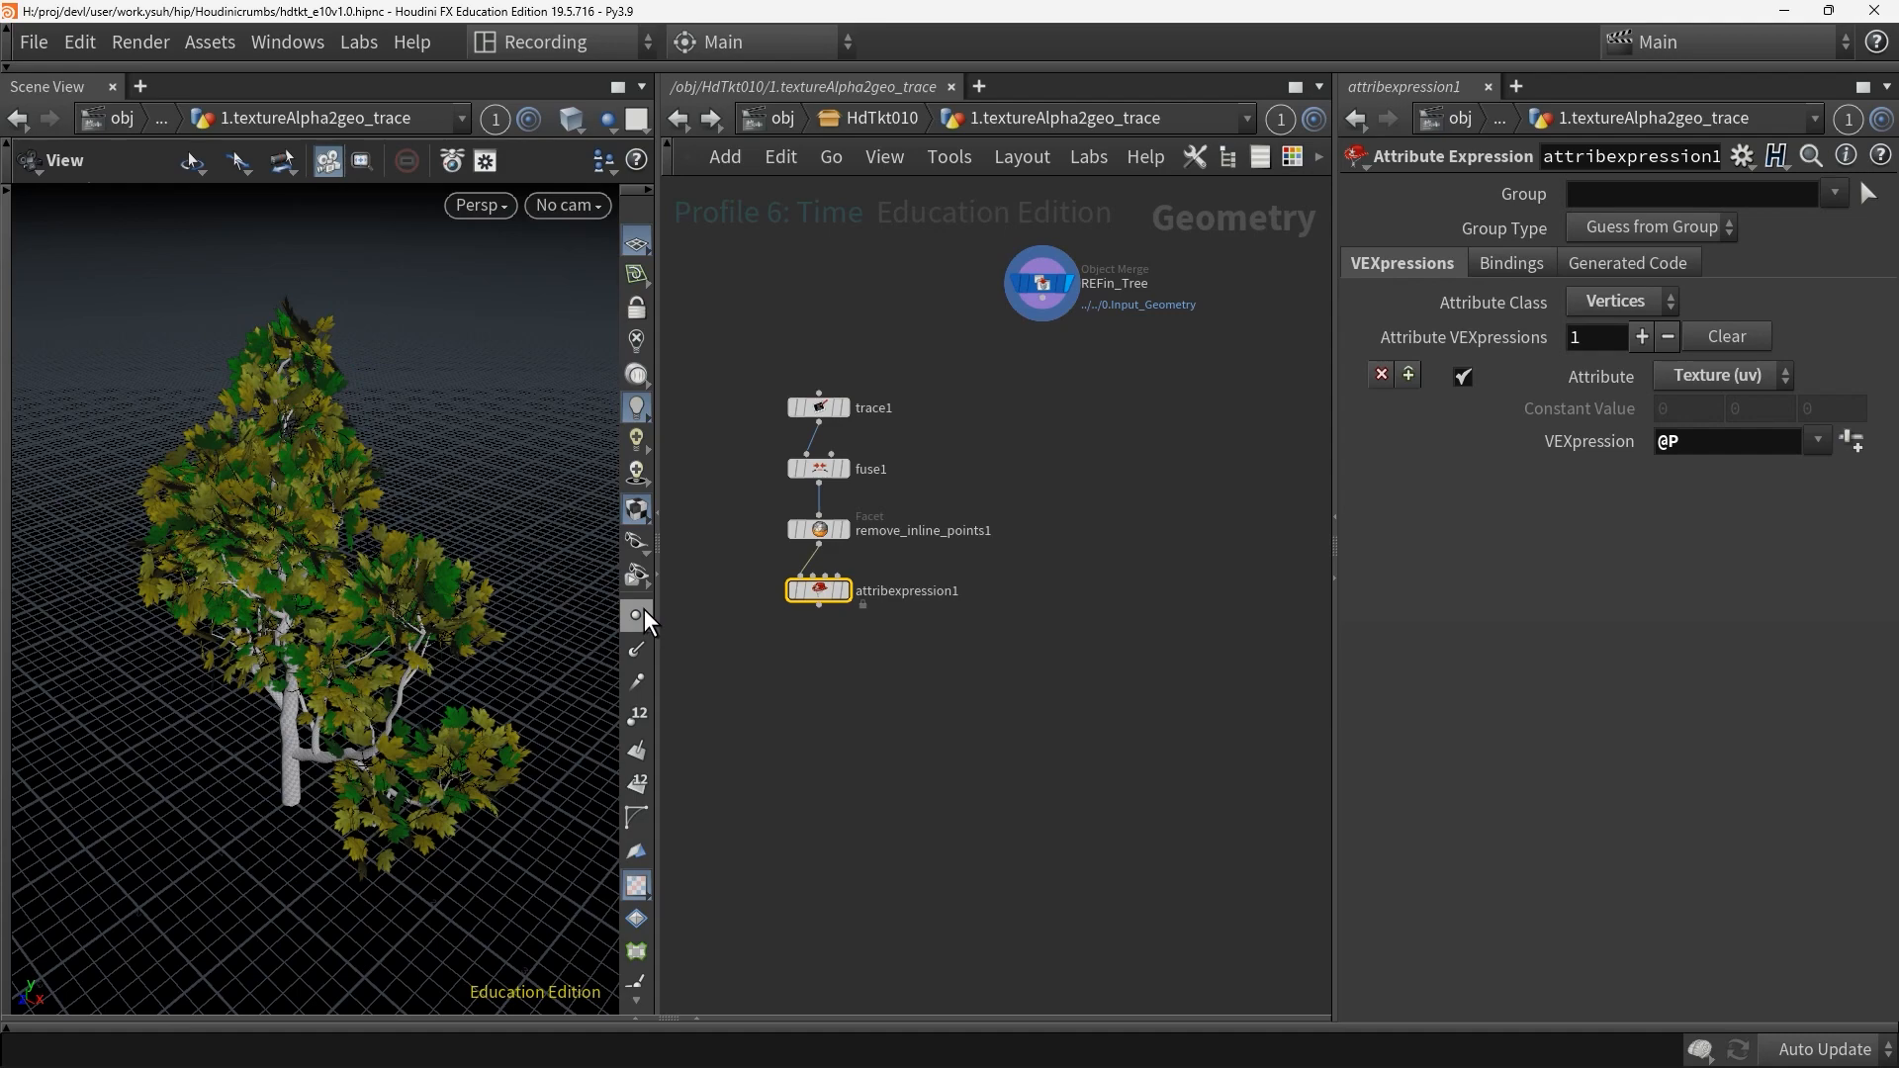
pyautogui.press('Tab')
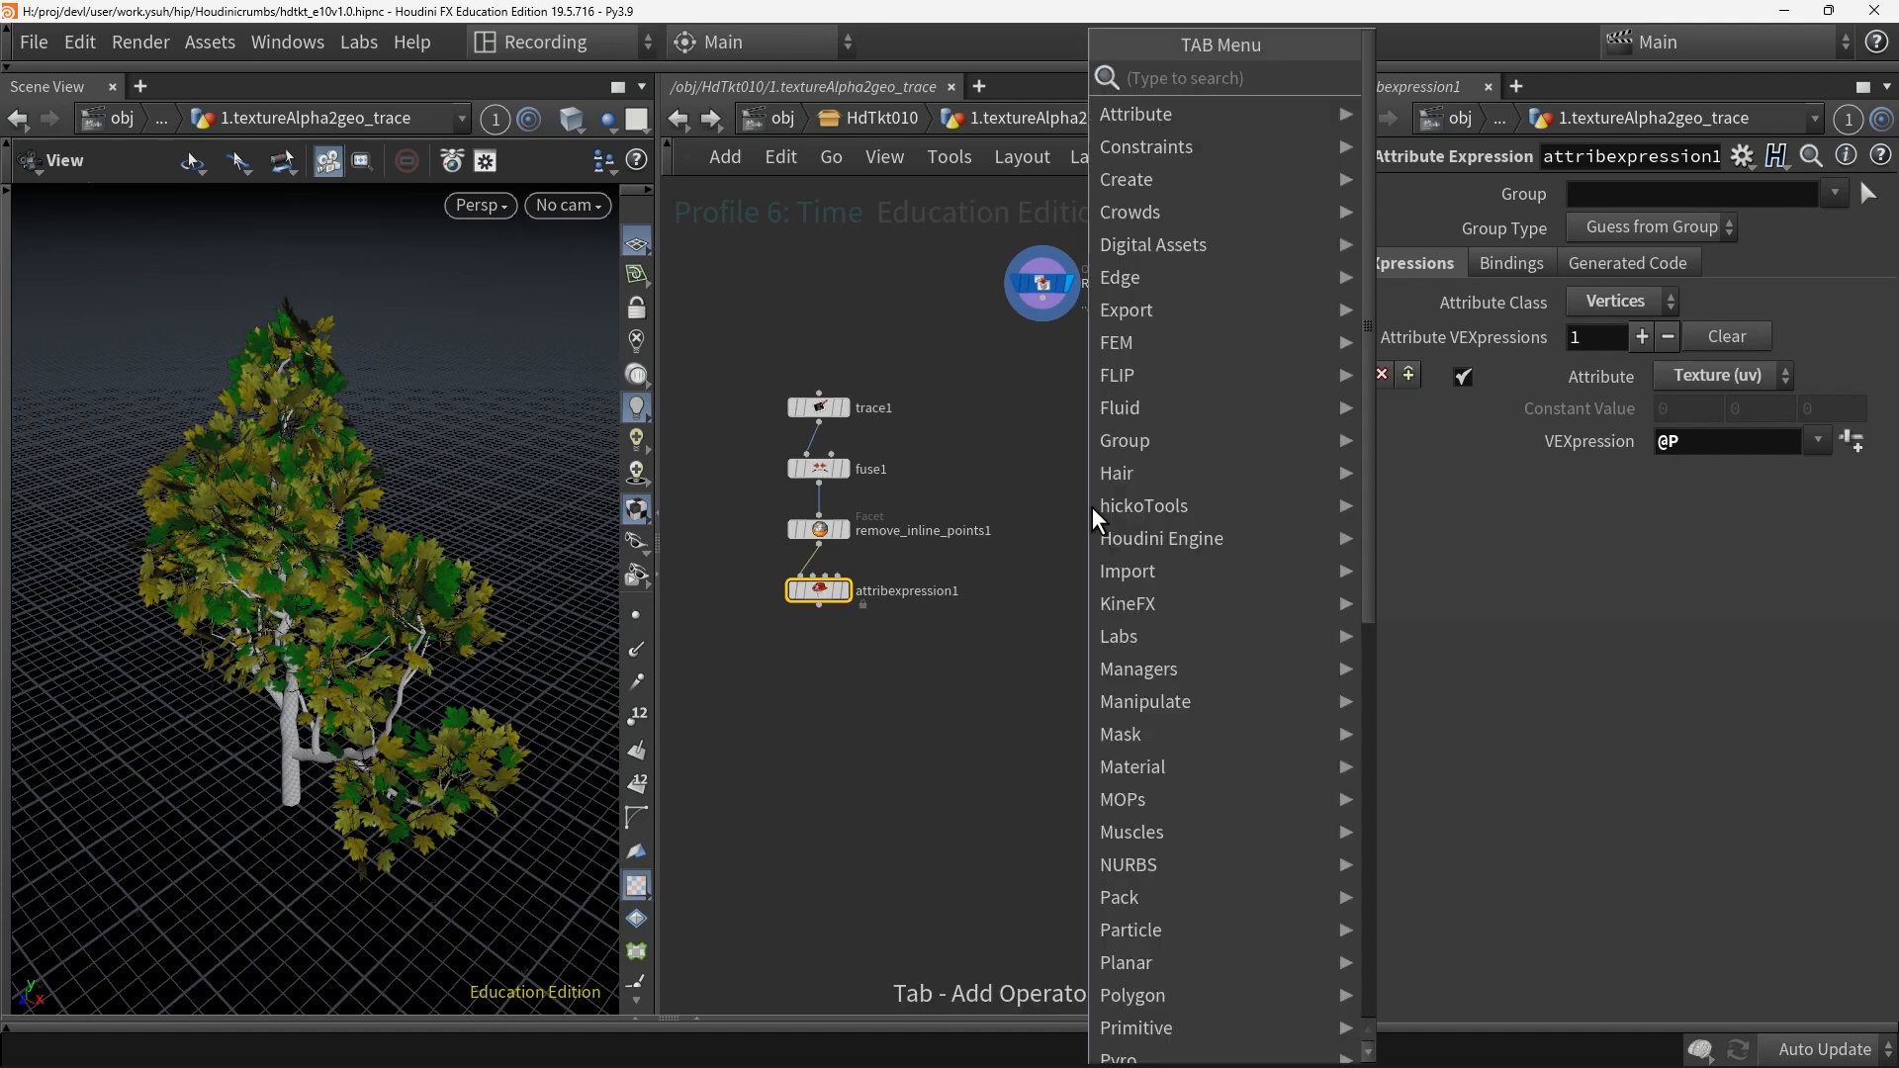
pyautogui.write('split')
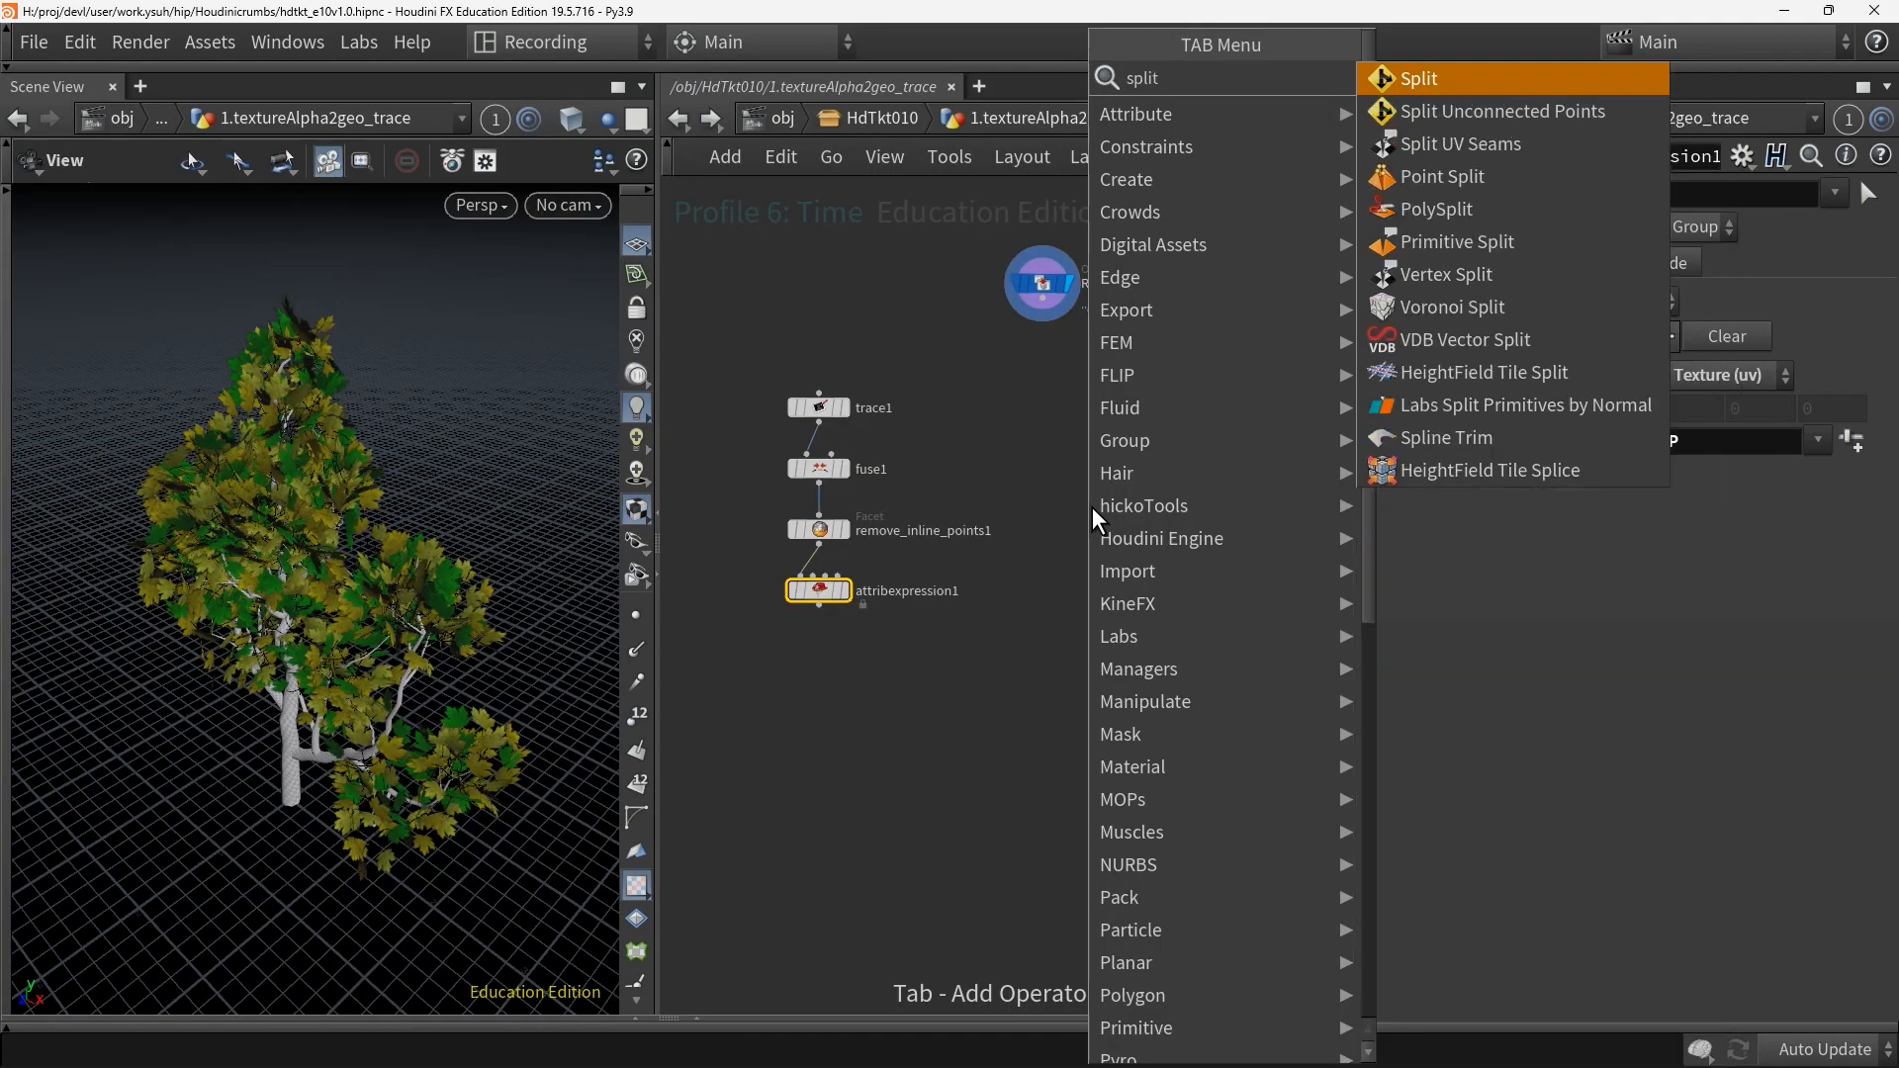
pyautogui.click(1454, 87)
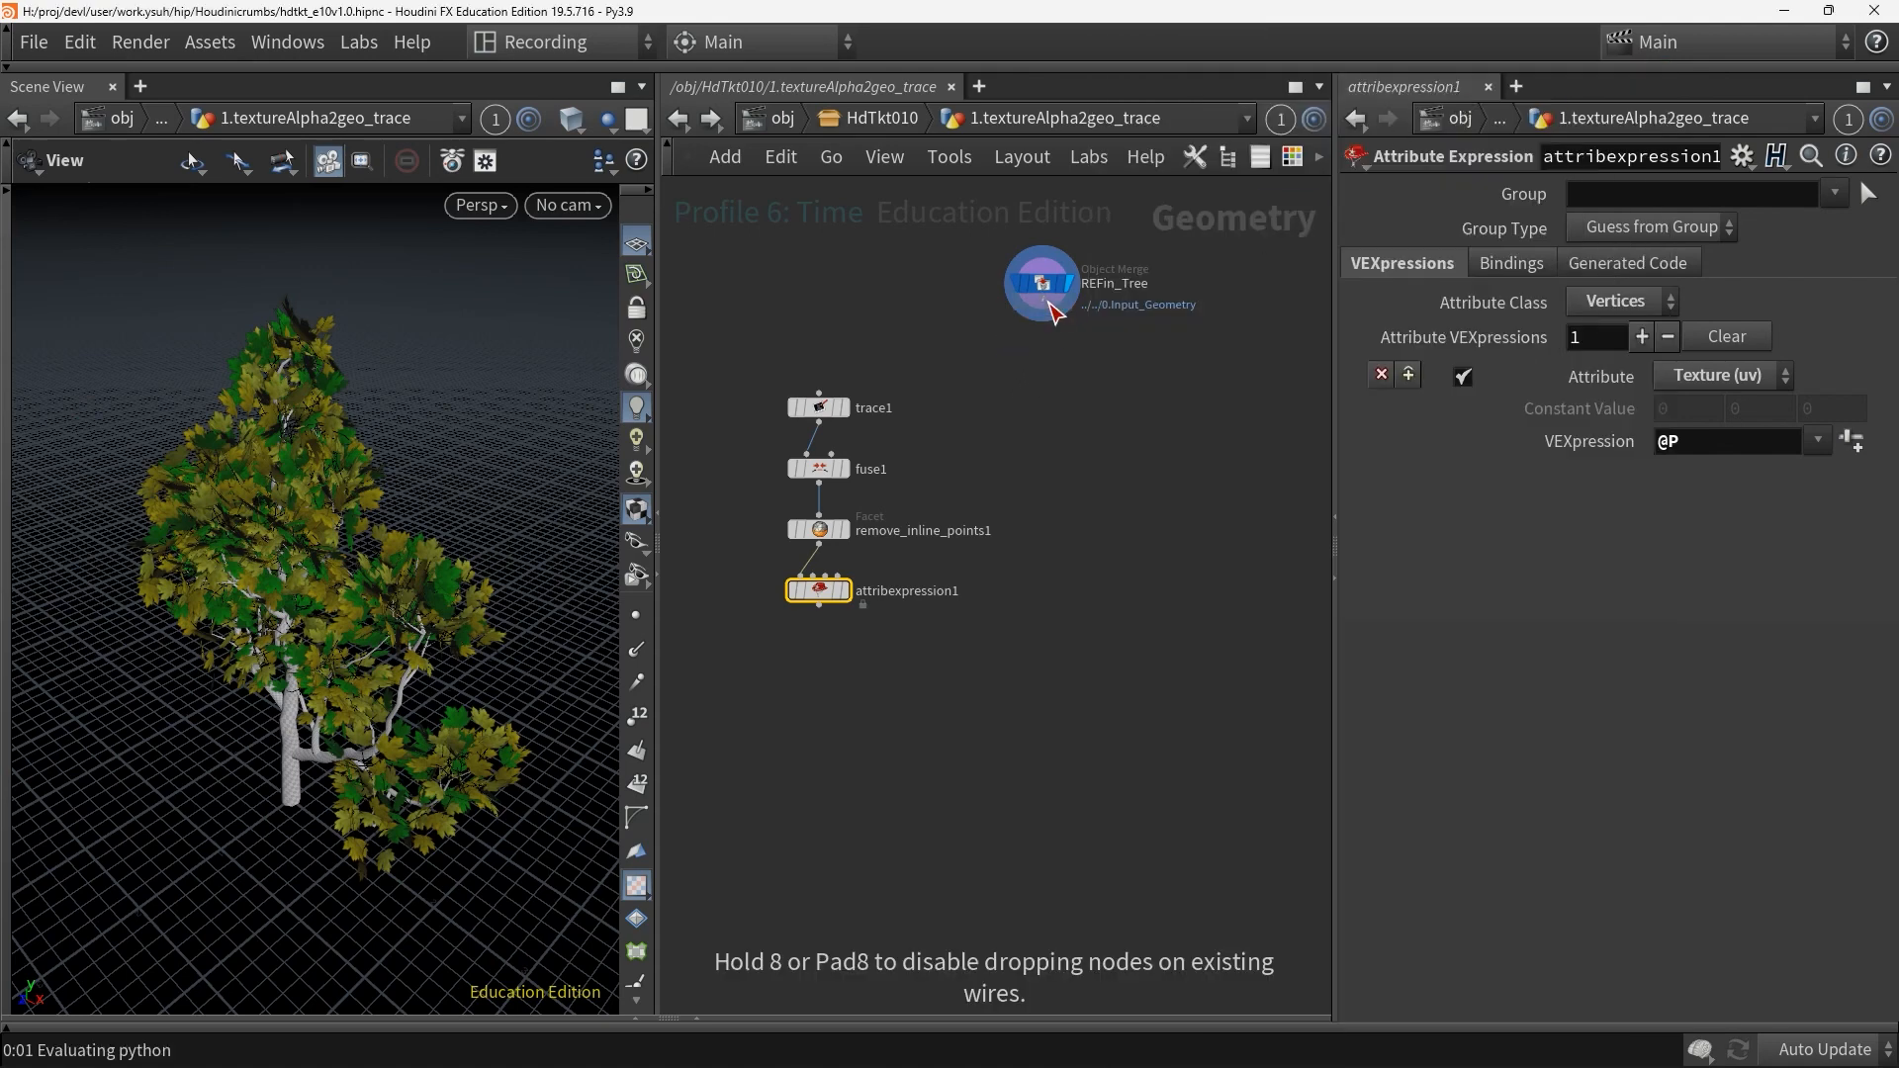
pyautogui.click(1040, 348)
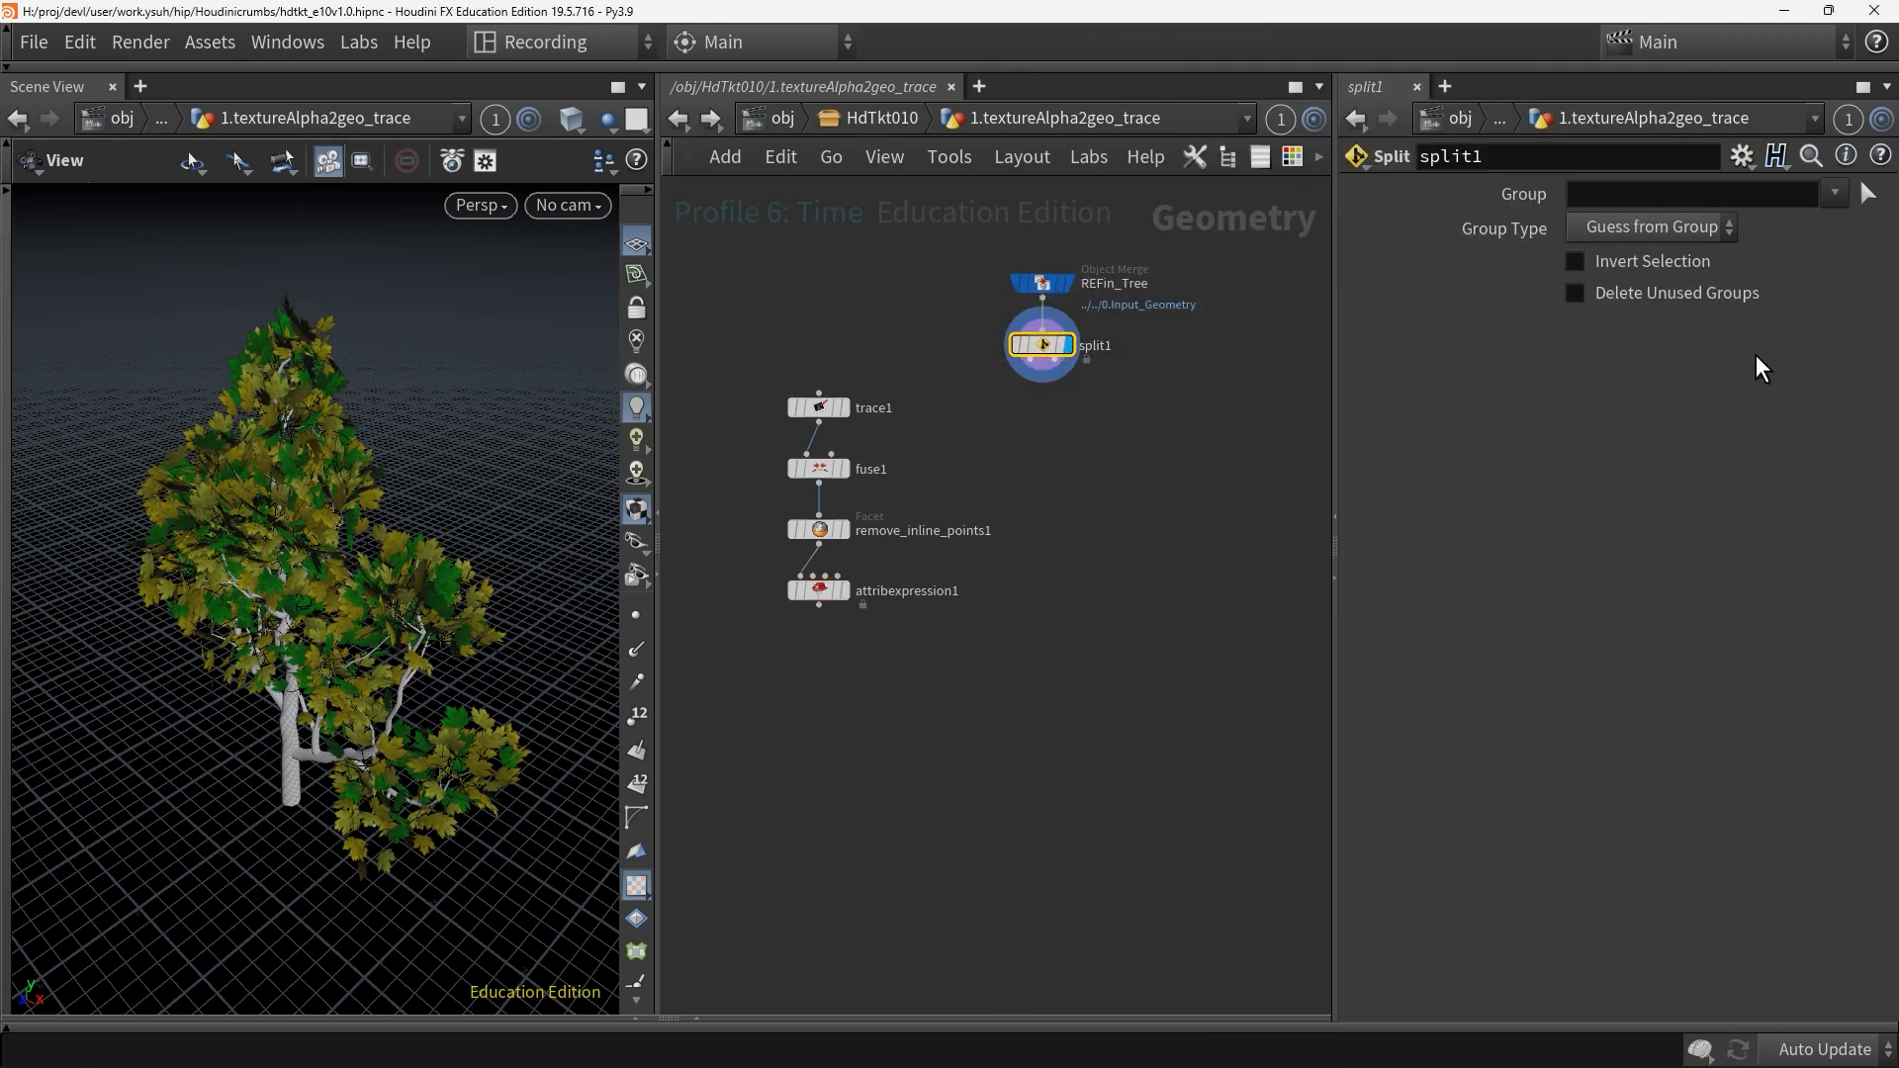
# Set the Split node's group to leaves_only and inspect the node's geometry information
pyautogui.click(1844, 192)
pyautogui.click(1777, 305)
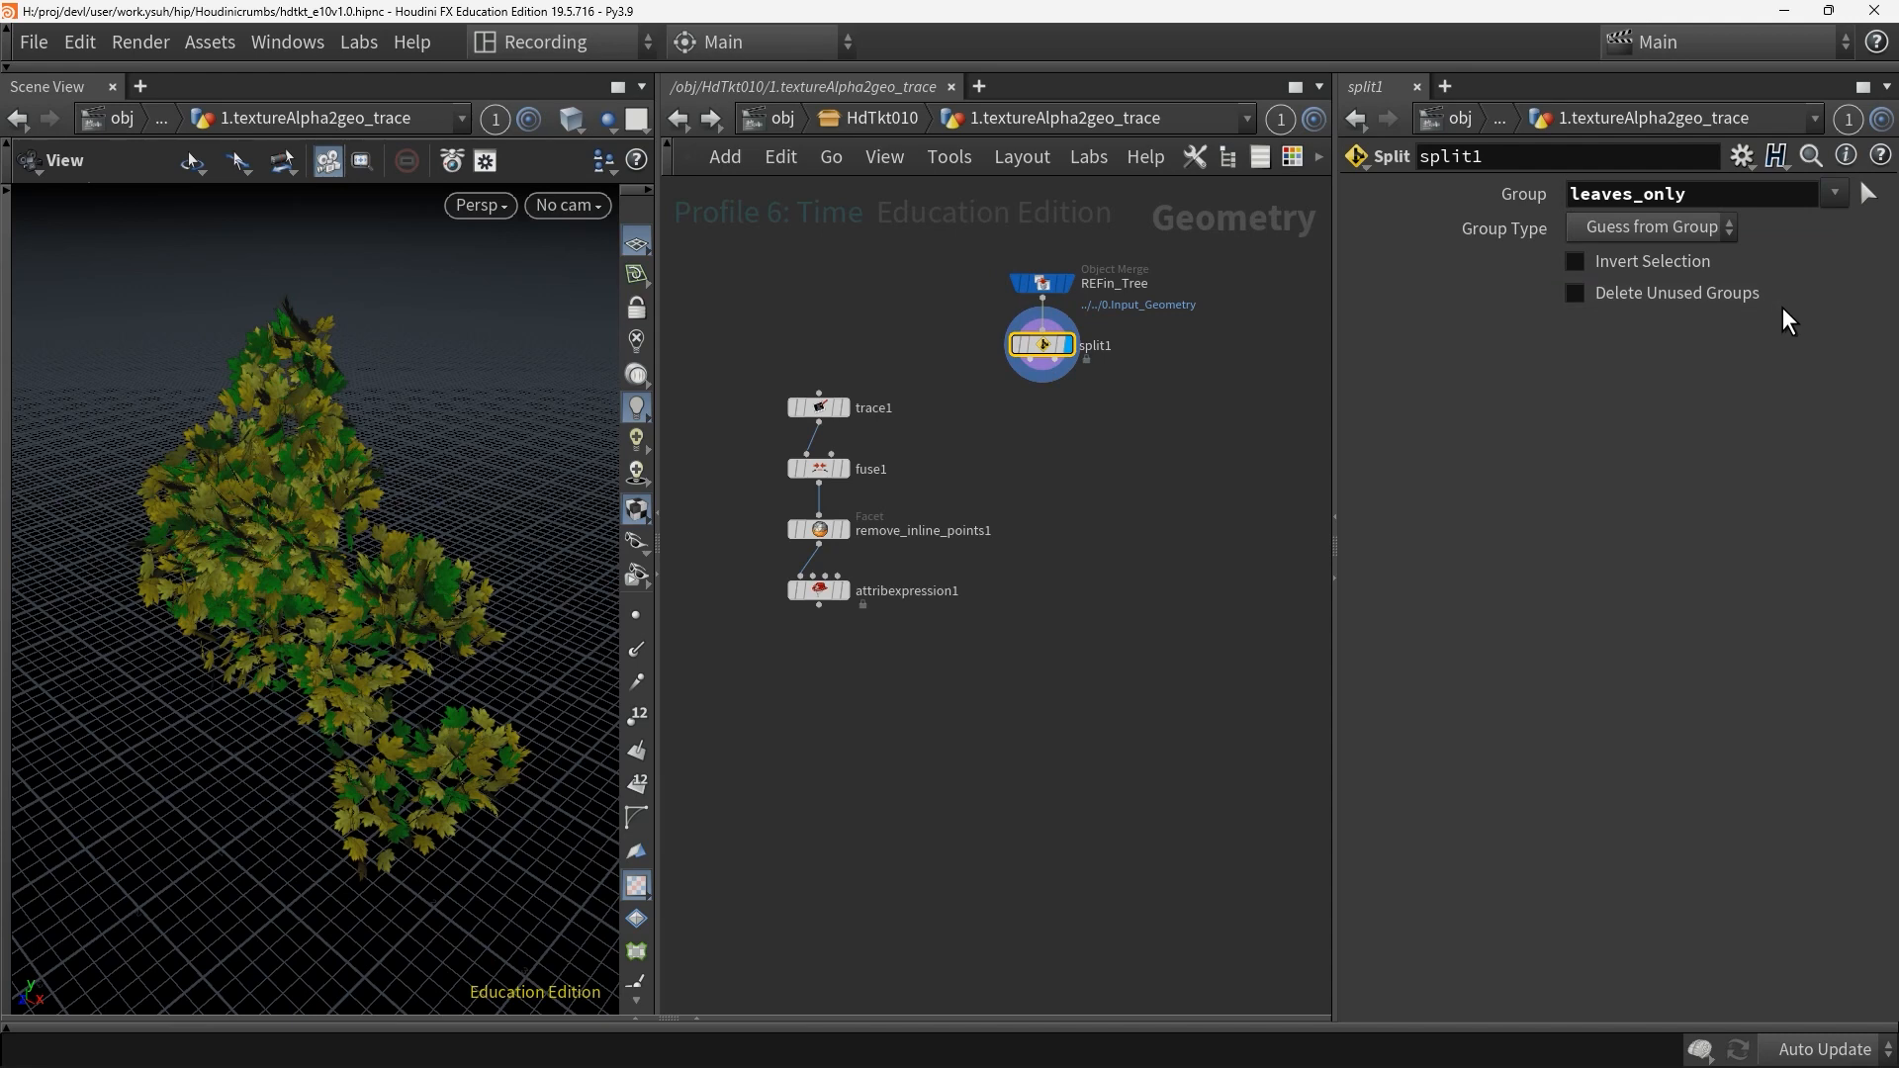
pyautogui.middleClick(1042, 347)
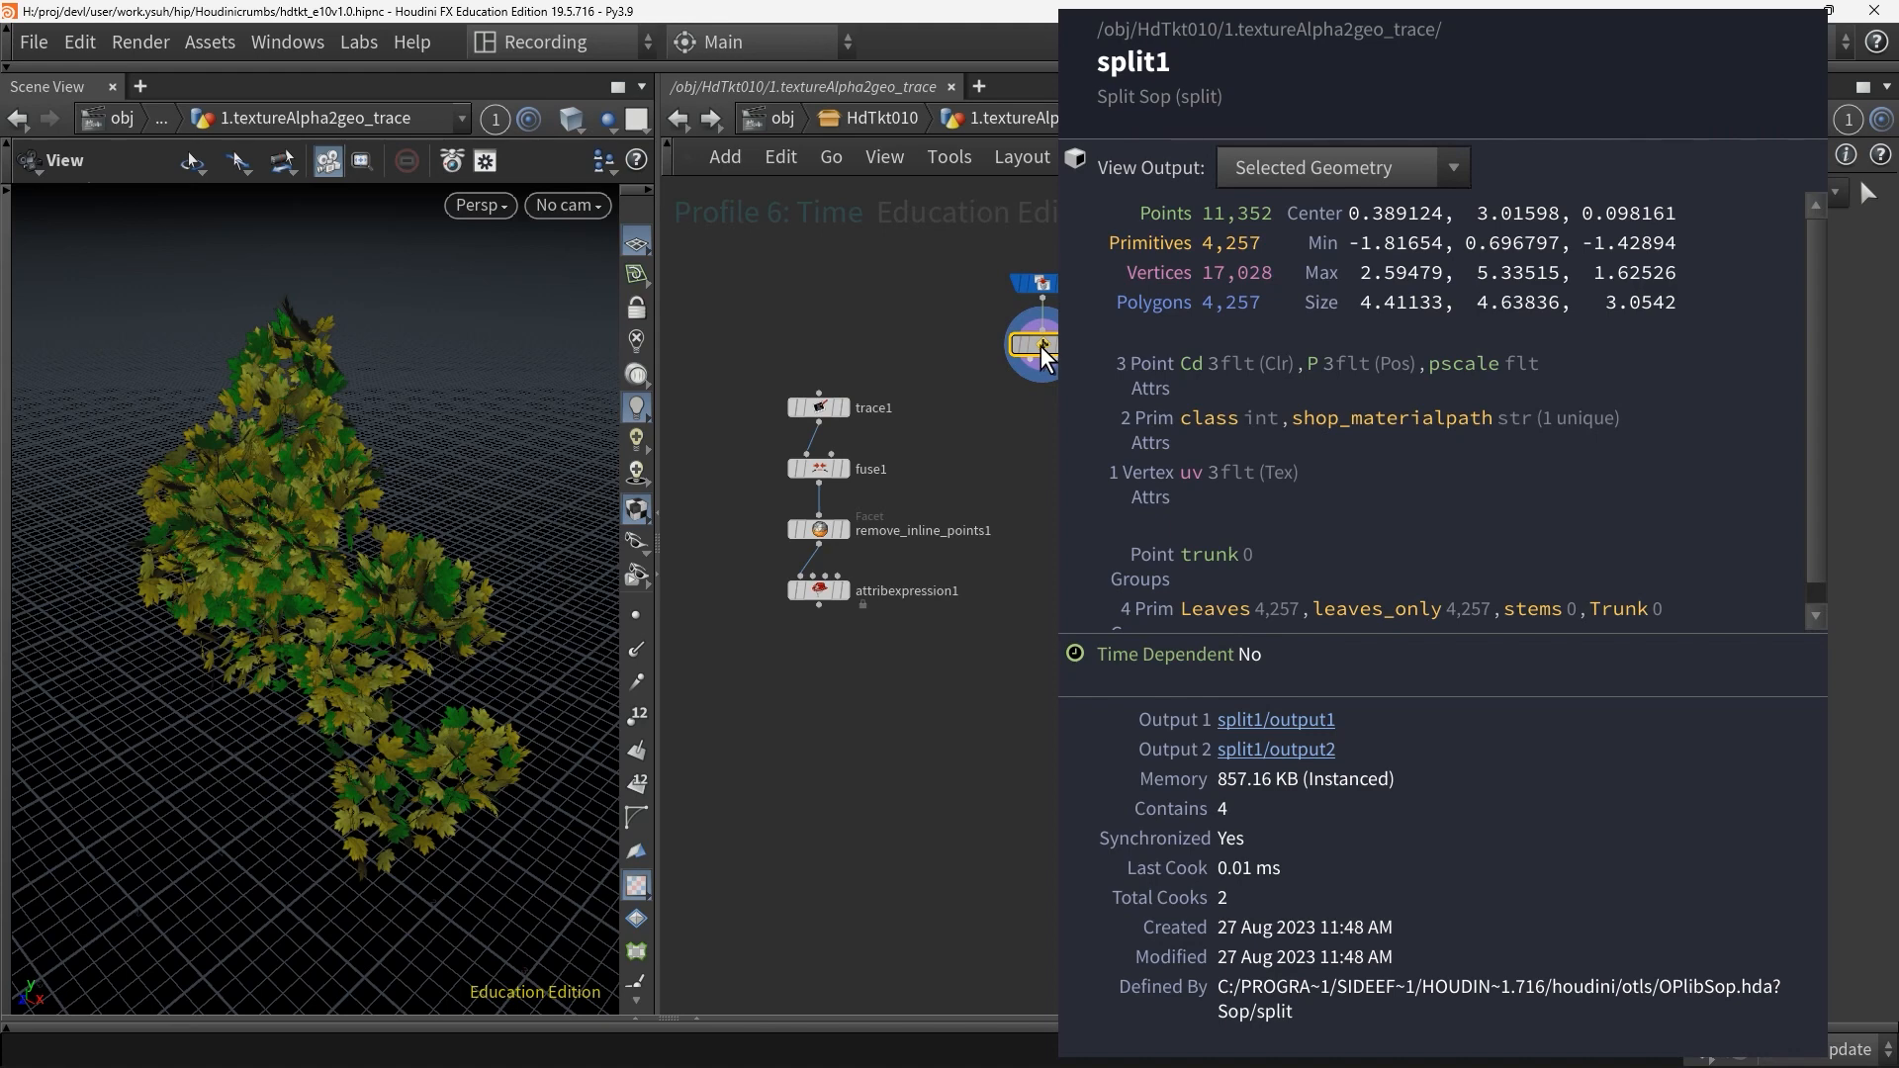
# Add a For-Each Connected Piece block below split1 and wire split1's first output into its Connectivity node
pyautogui.press('Tab')
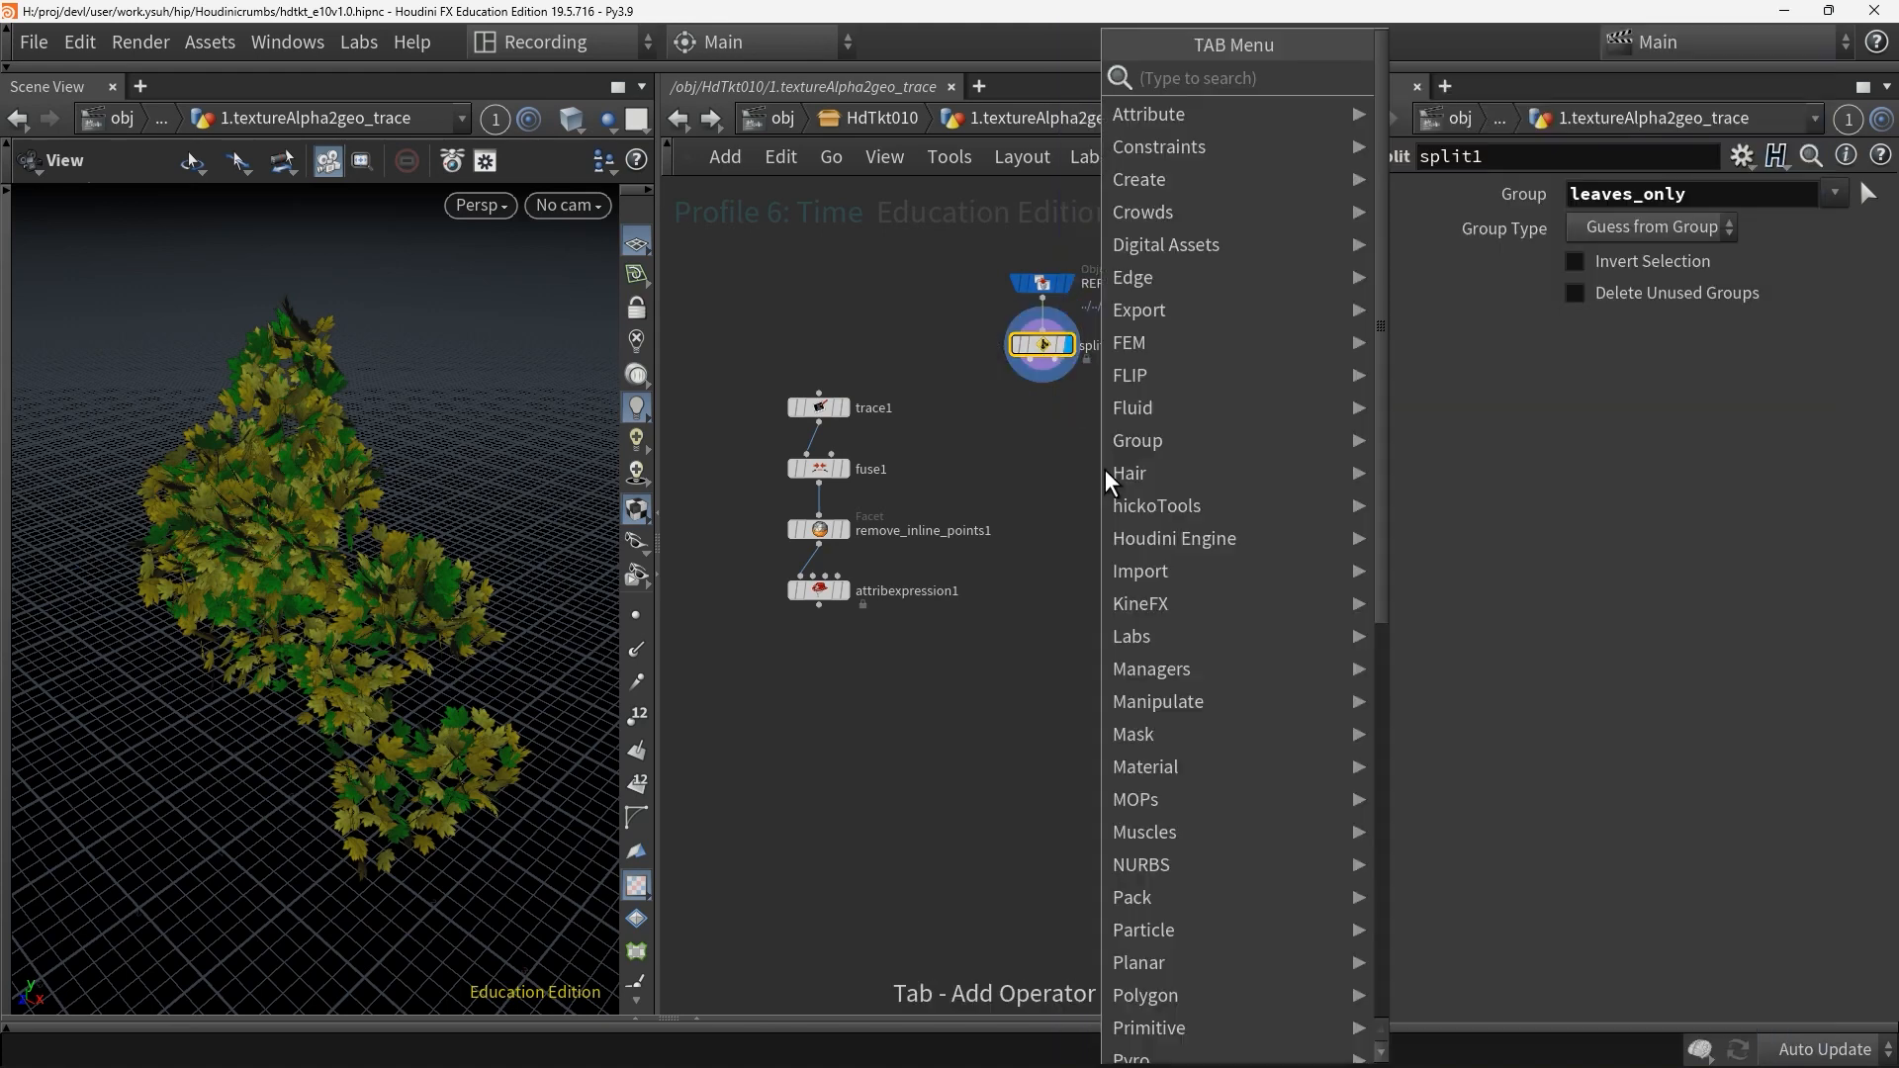
pyautogui.write('forea')
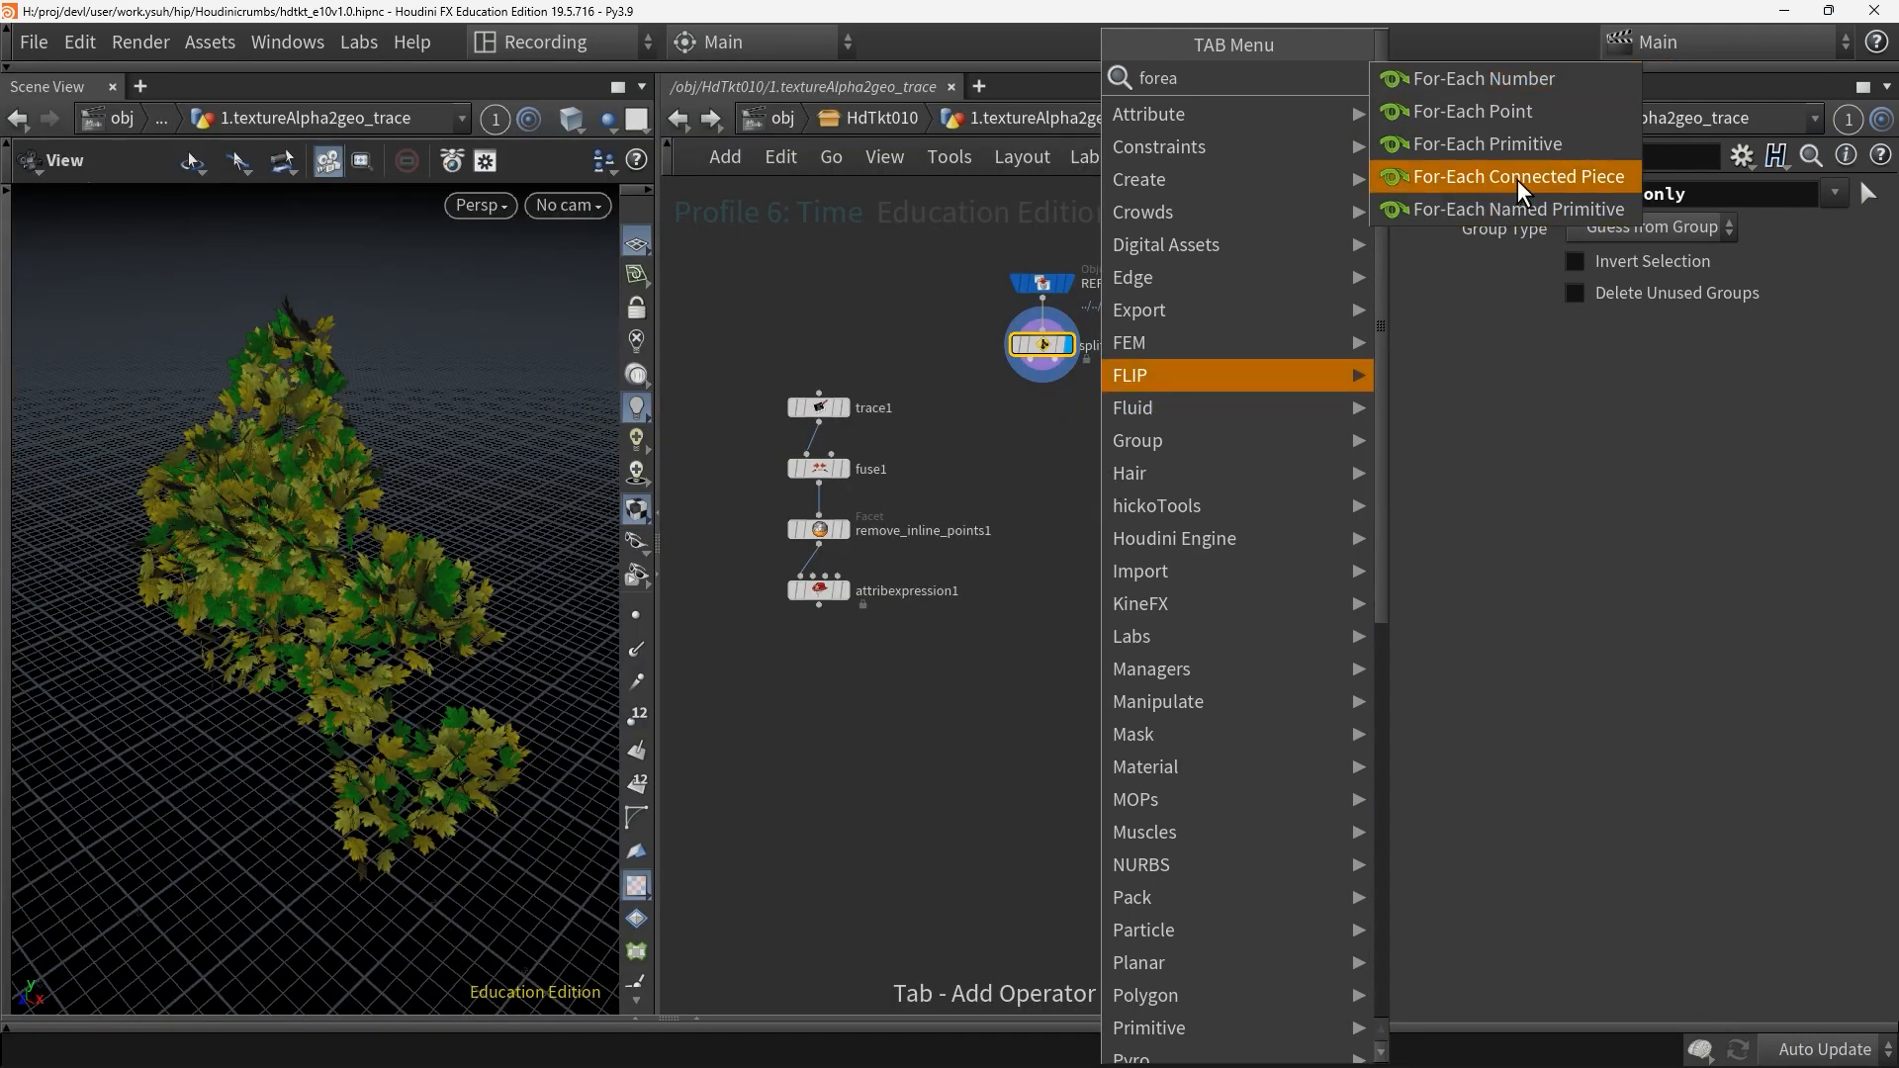
pyautogui.click(1517, 180)
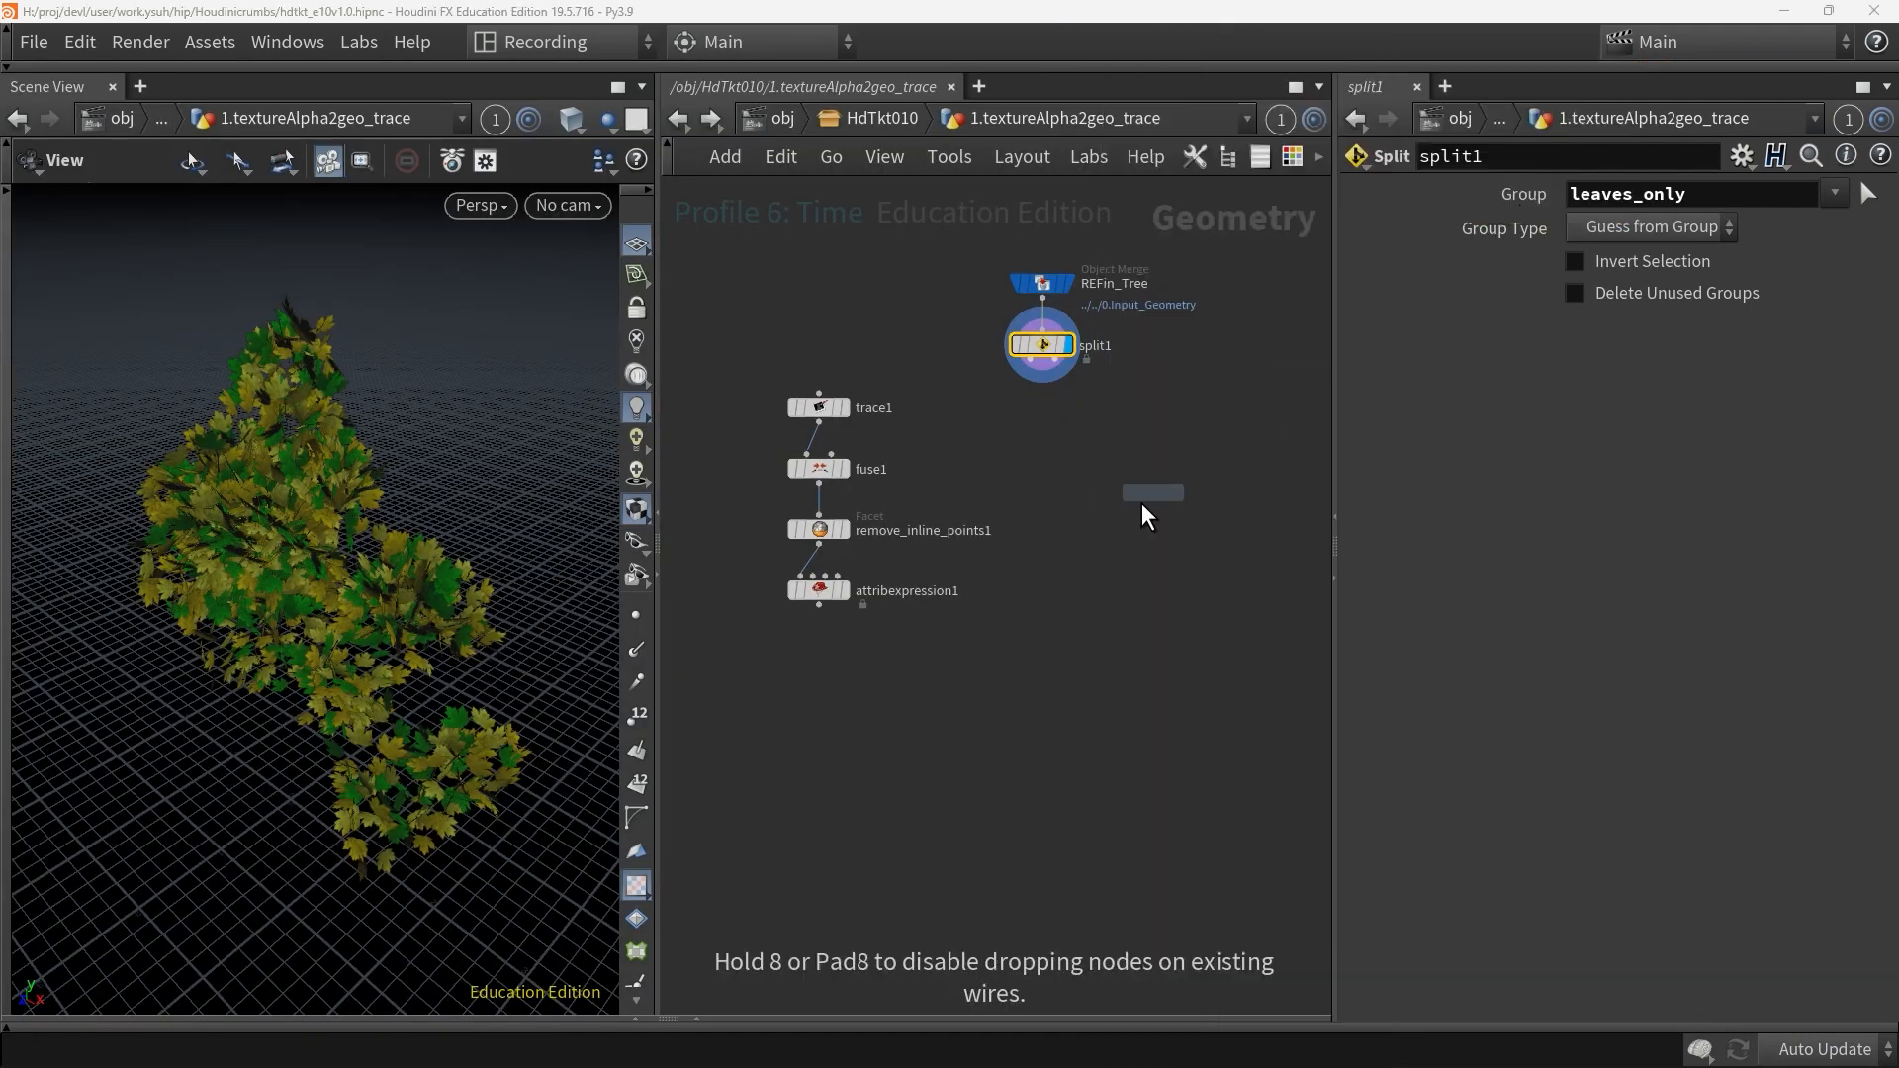
pyautogui.click(1047, 472)
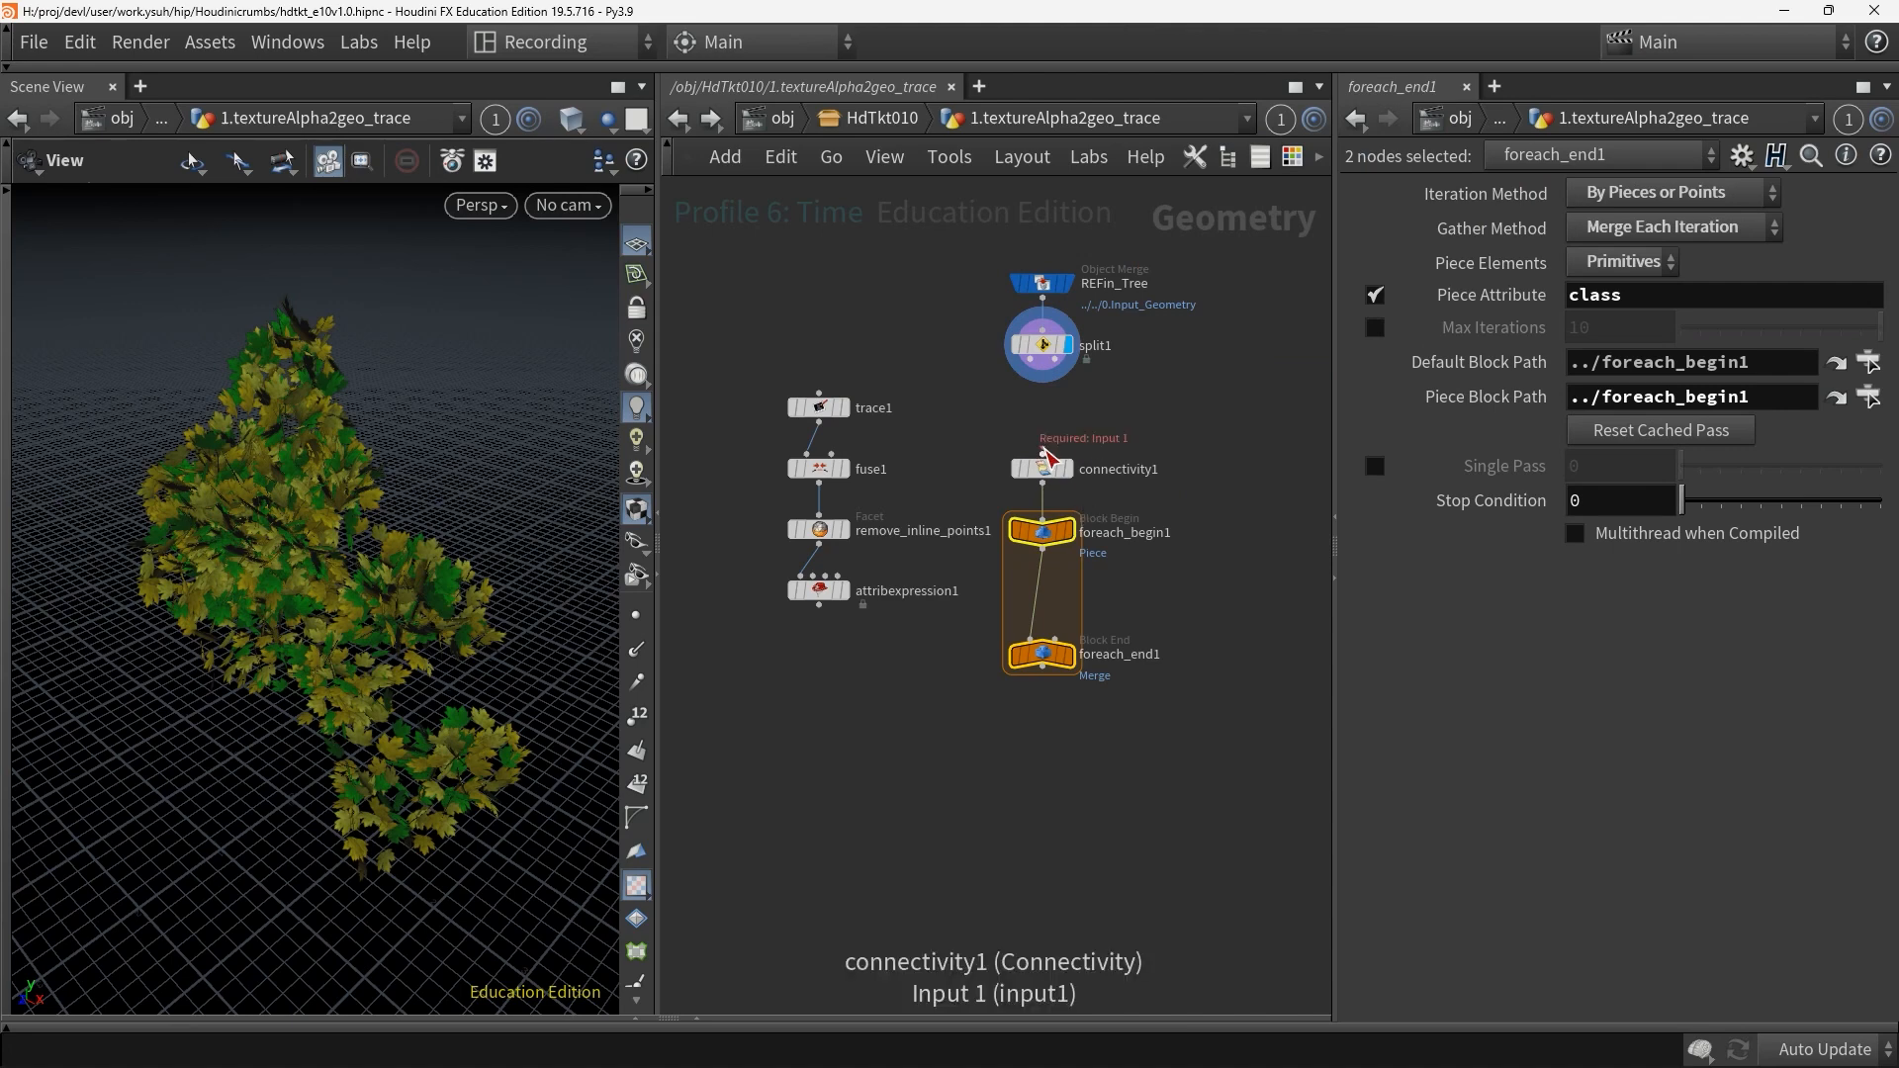
pyautogui.click(1042, 451)
pyautogui.click(1035, 376)
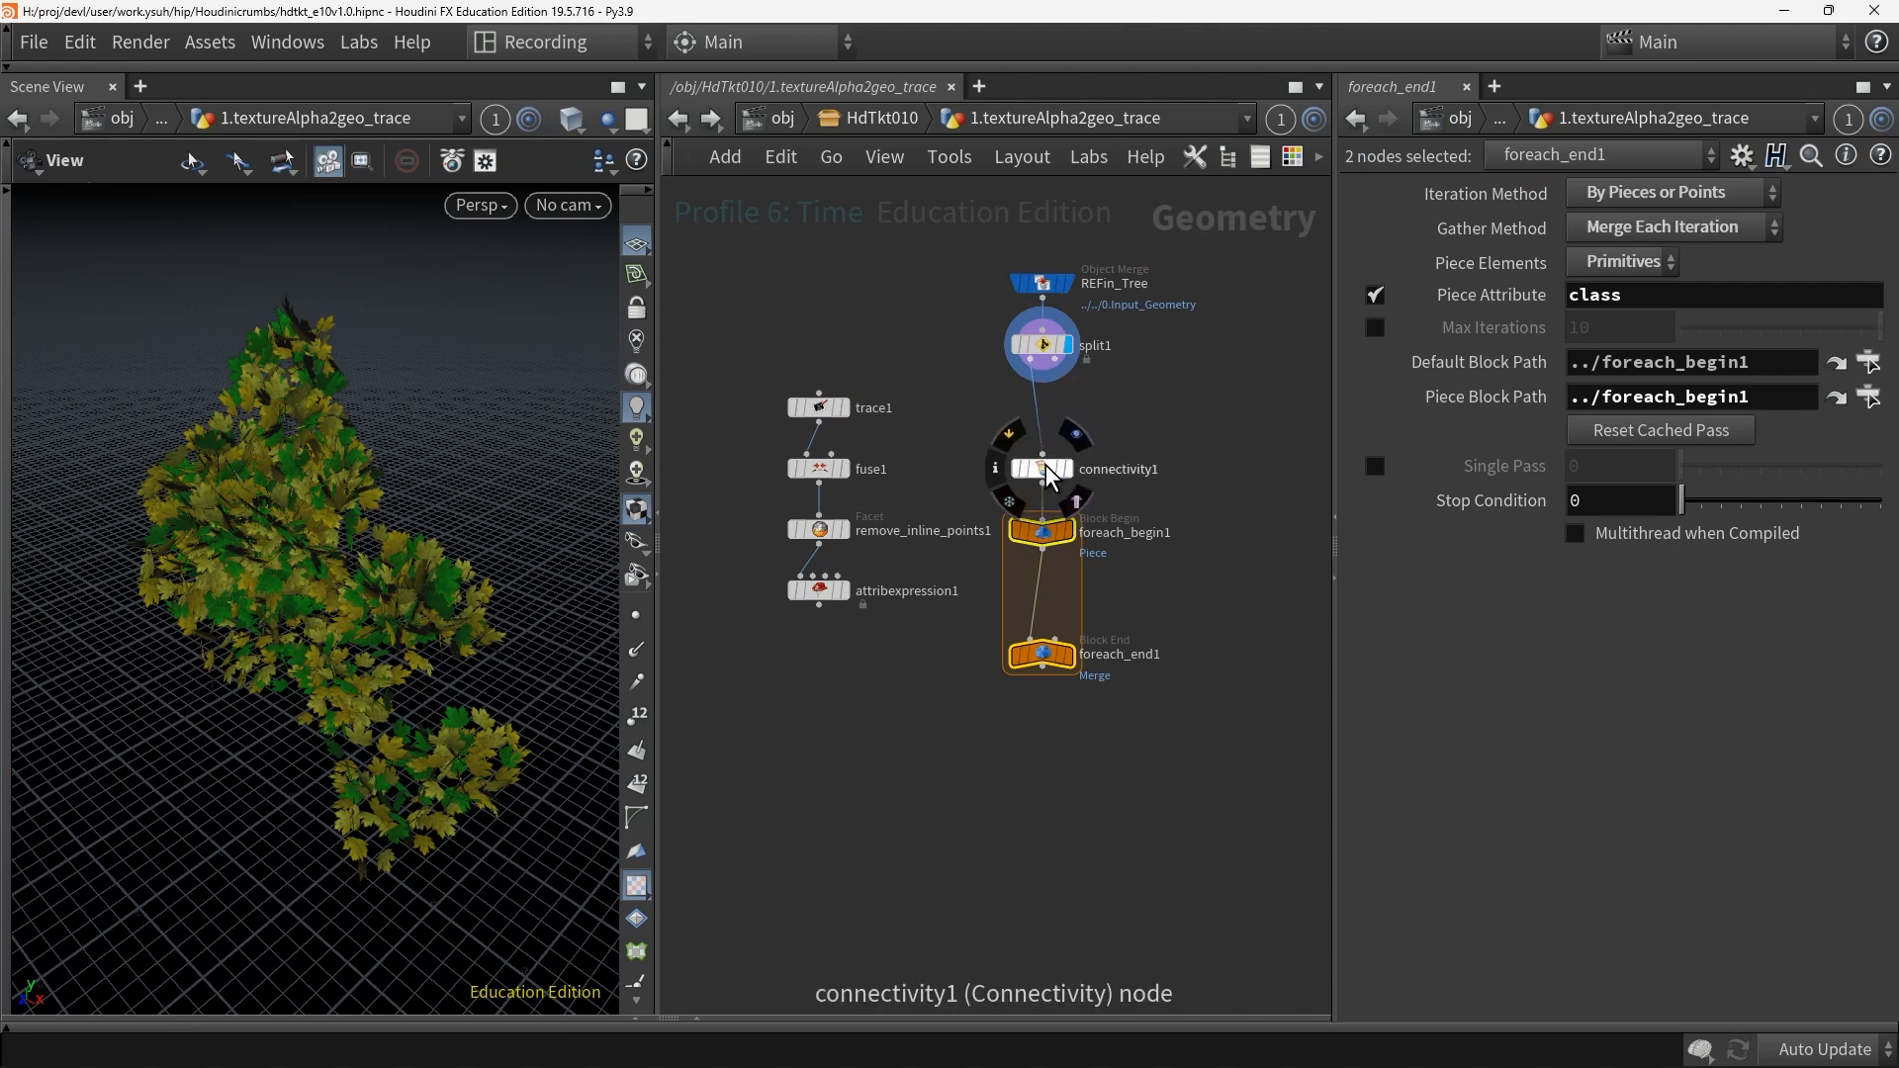
# Set the Connectivity node's attribute name to leafidx
pyautogui.click(1045, 469)
pyautogui.click(1652, 225)
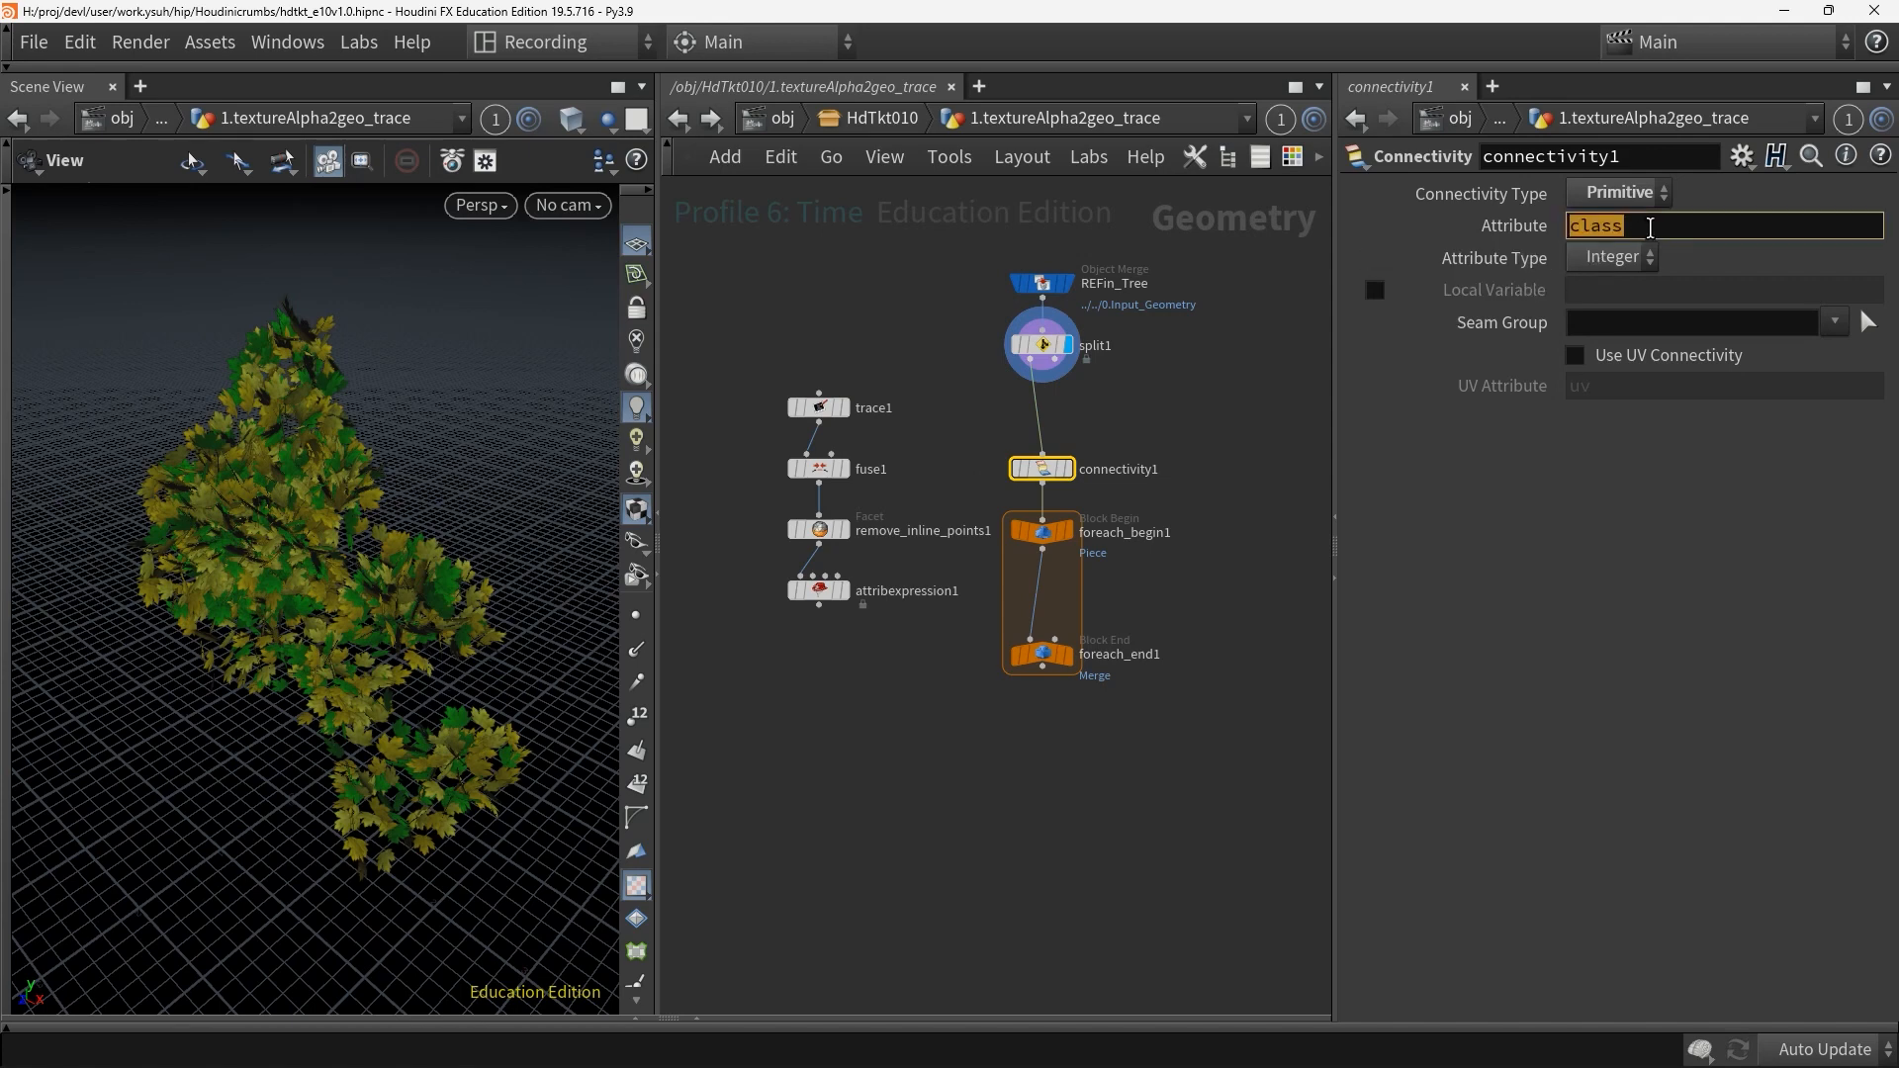
pyautogui.write('leafidx')
pyautogui.press('Return')
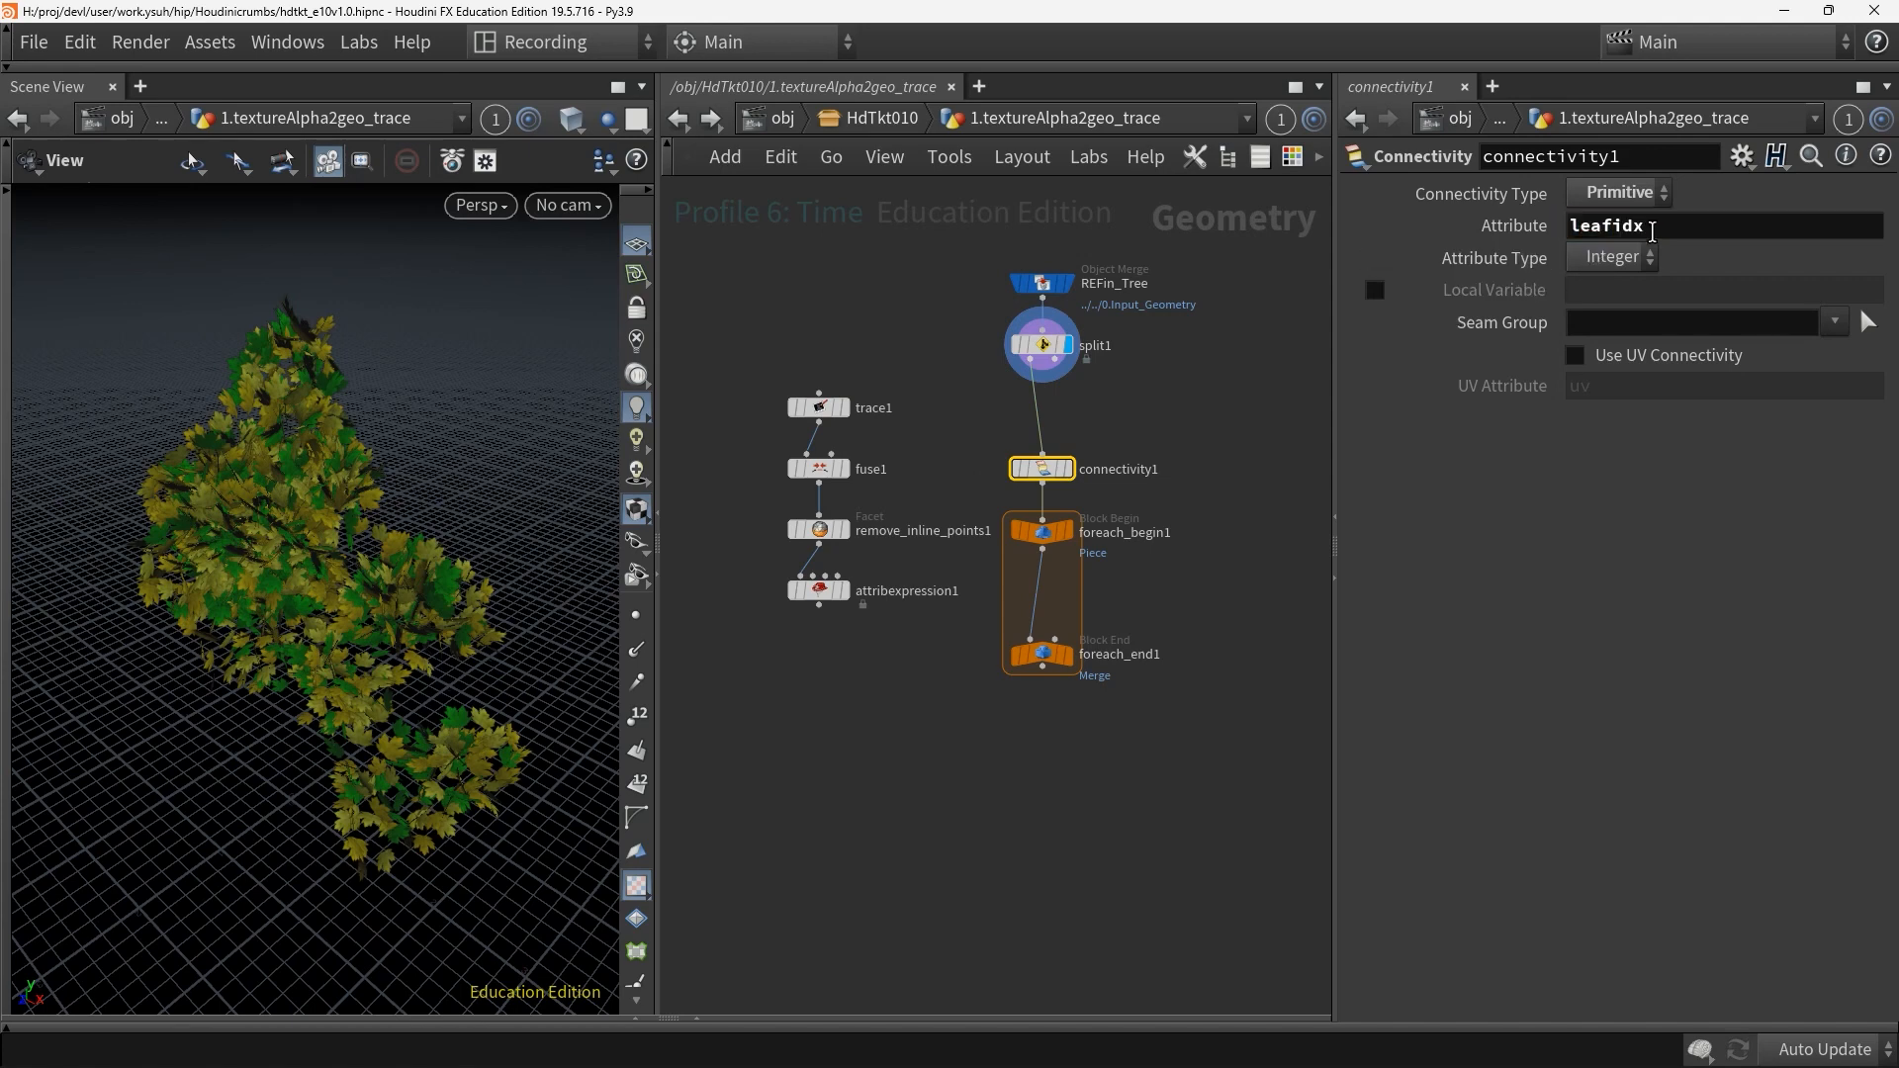
# Set the piece attribute of foreach_end1 to leafidx
pyautogui.moveTo(1104, 730); pyautogui.dragTo(975, 643)
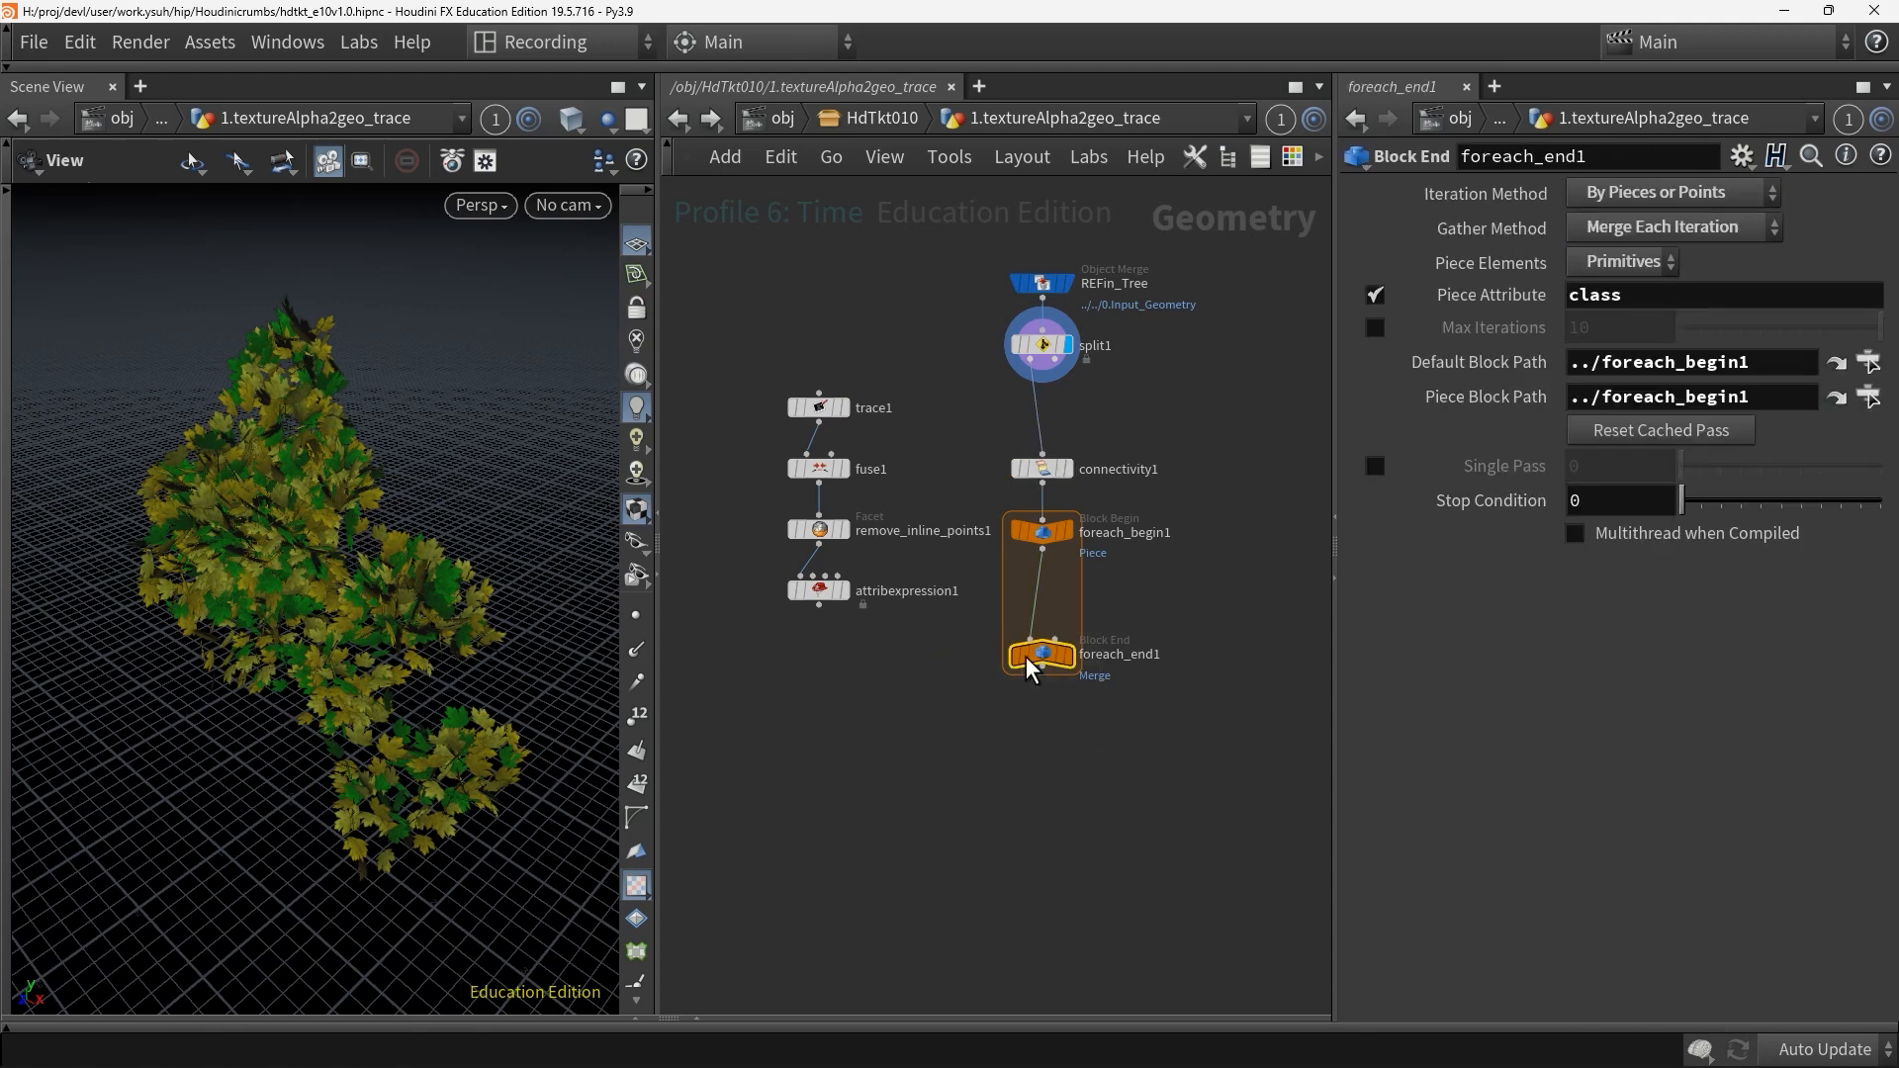
pyautogui.click(1698, 299)
pyautogui.doubleClick(1697, 299)
pyautogui.write('leafid')
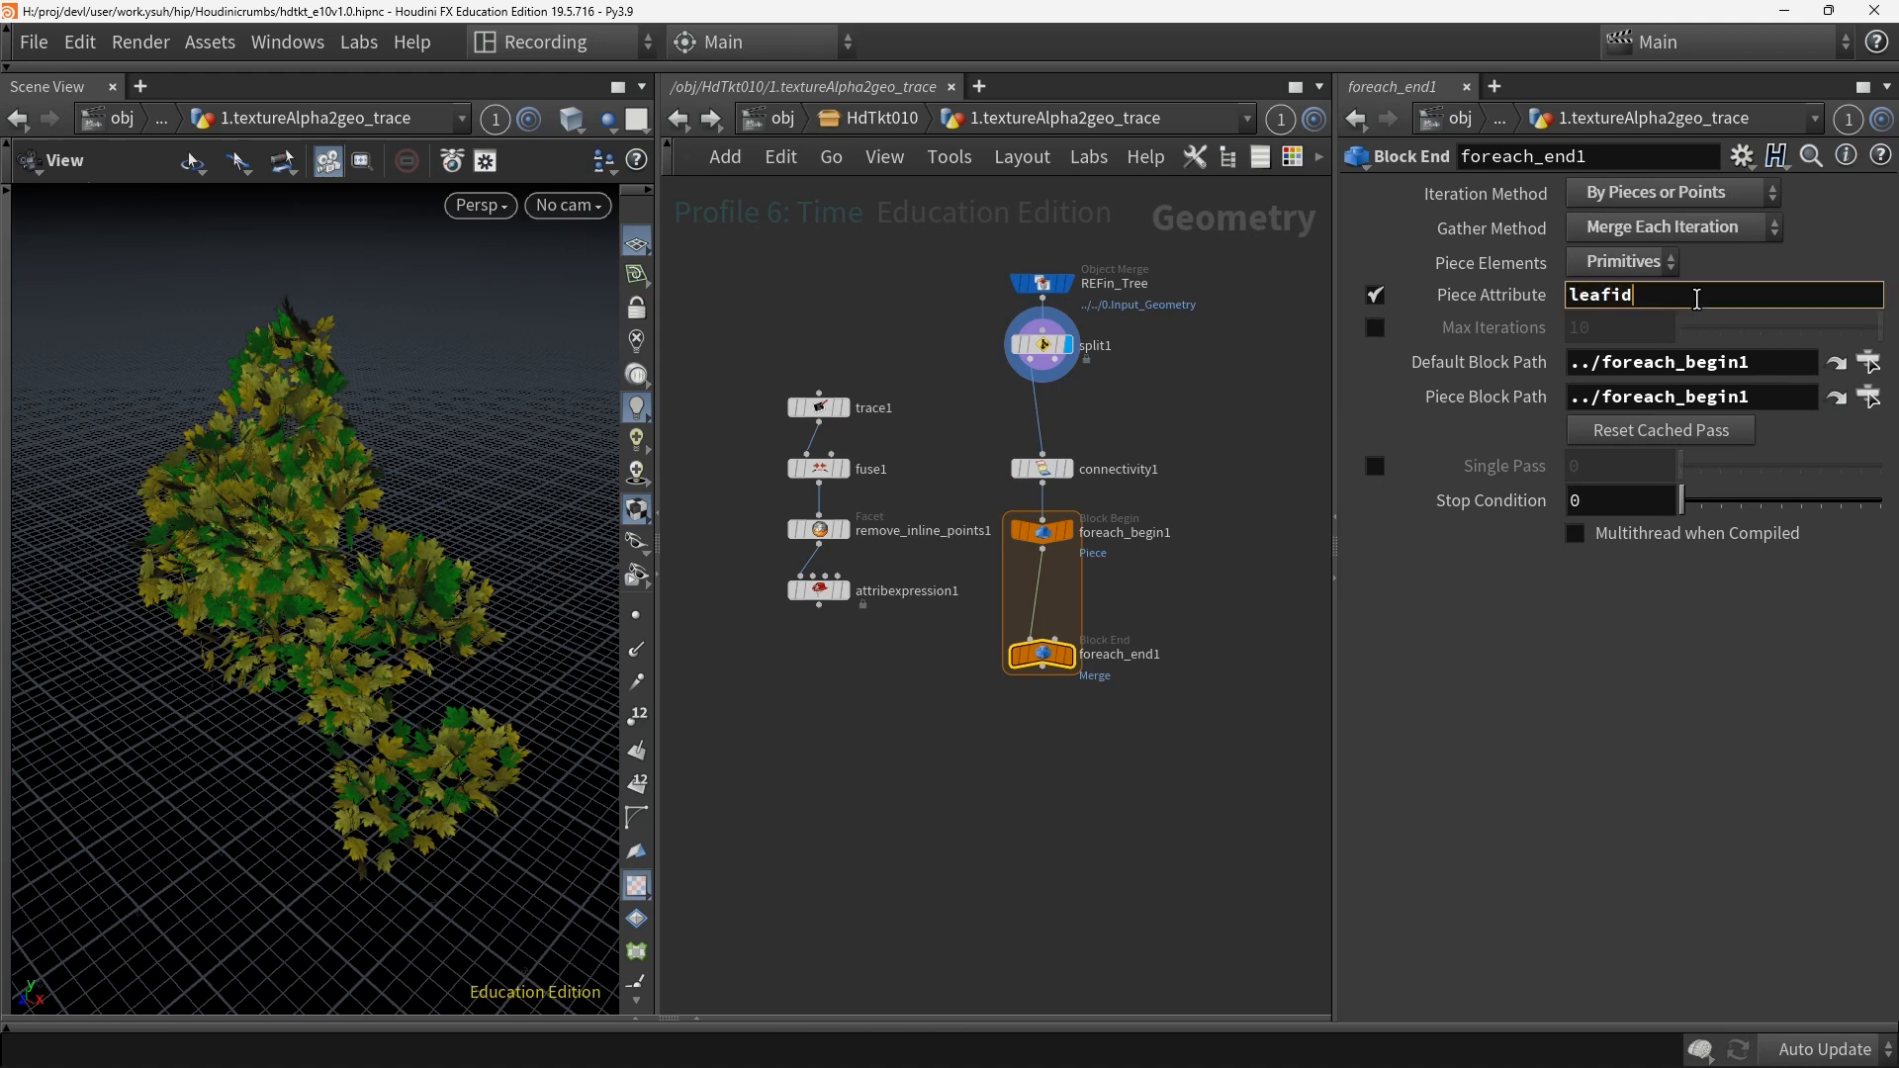
pyautogui.write('x')
pyautogui.press('Return')
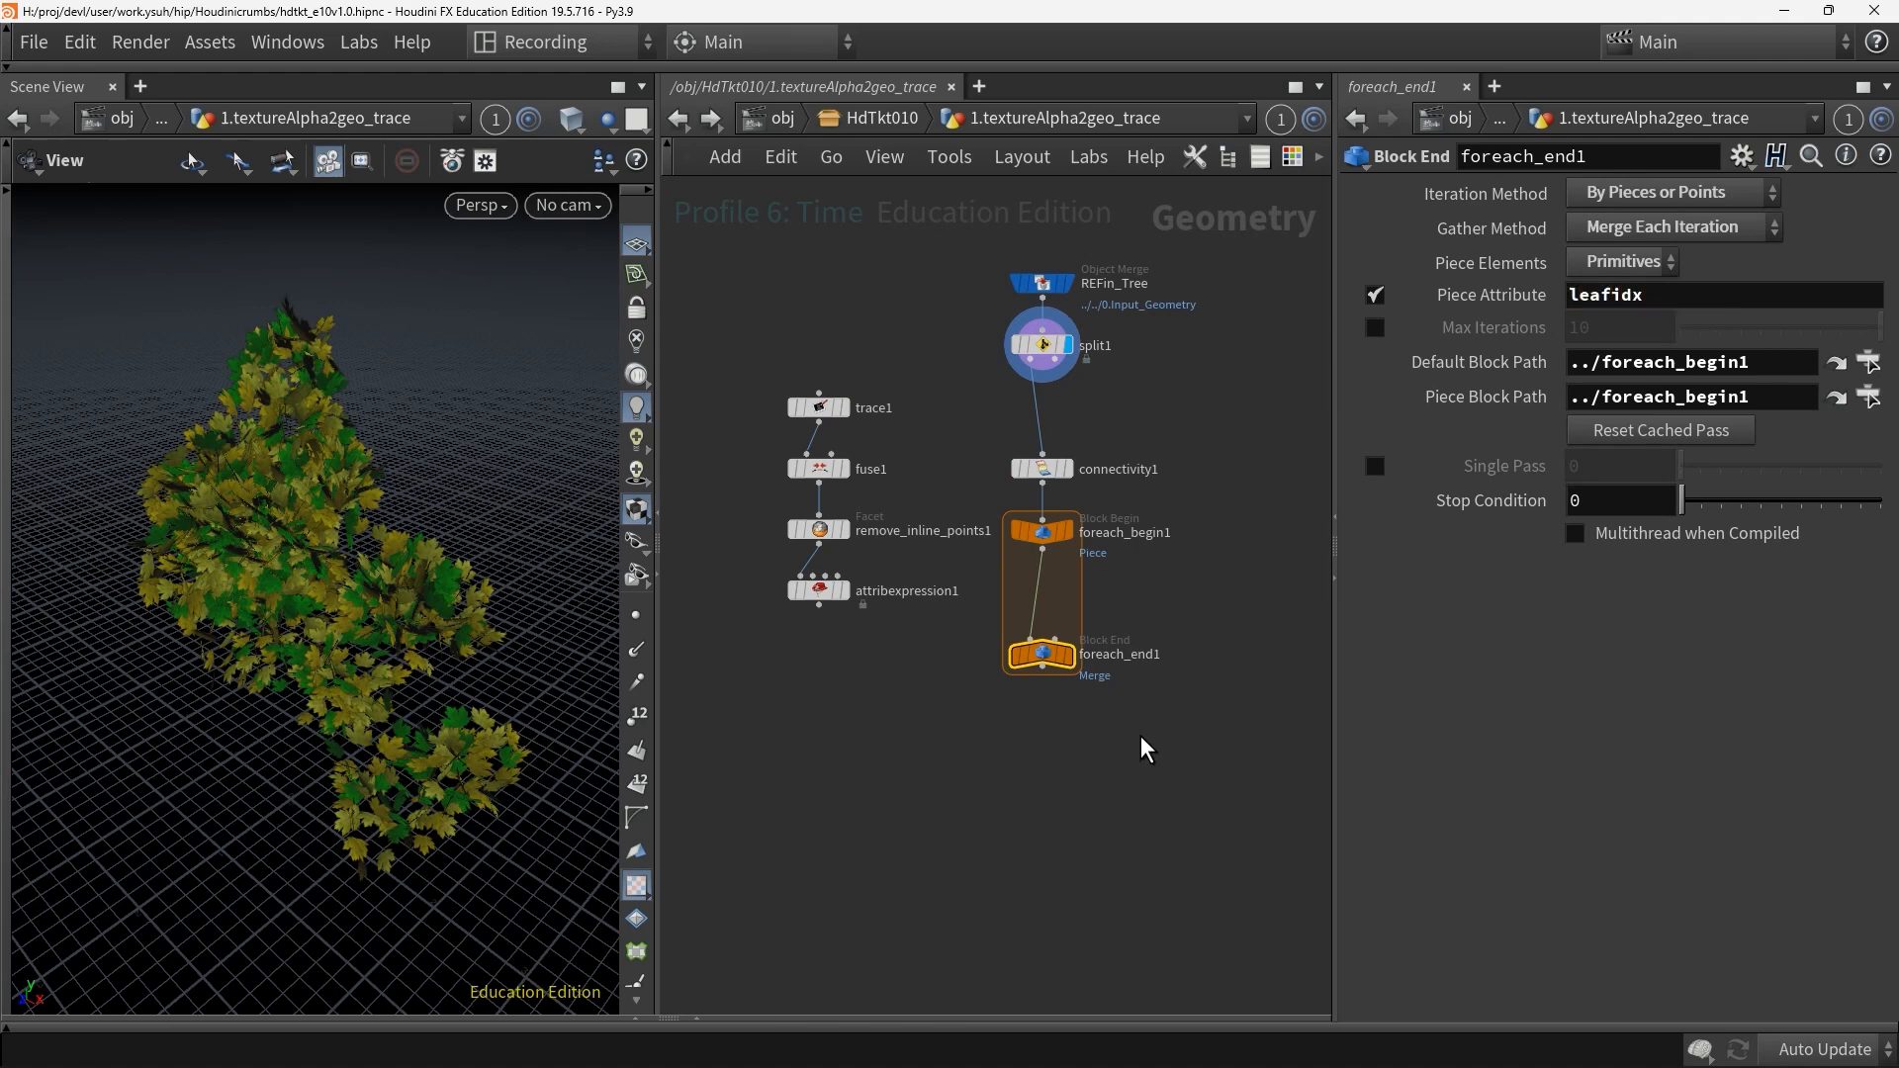
# Display foreach_begin1 in wireframe and show attribexpression1 as a template for comparison
pyautogui.click(1068, 530)
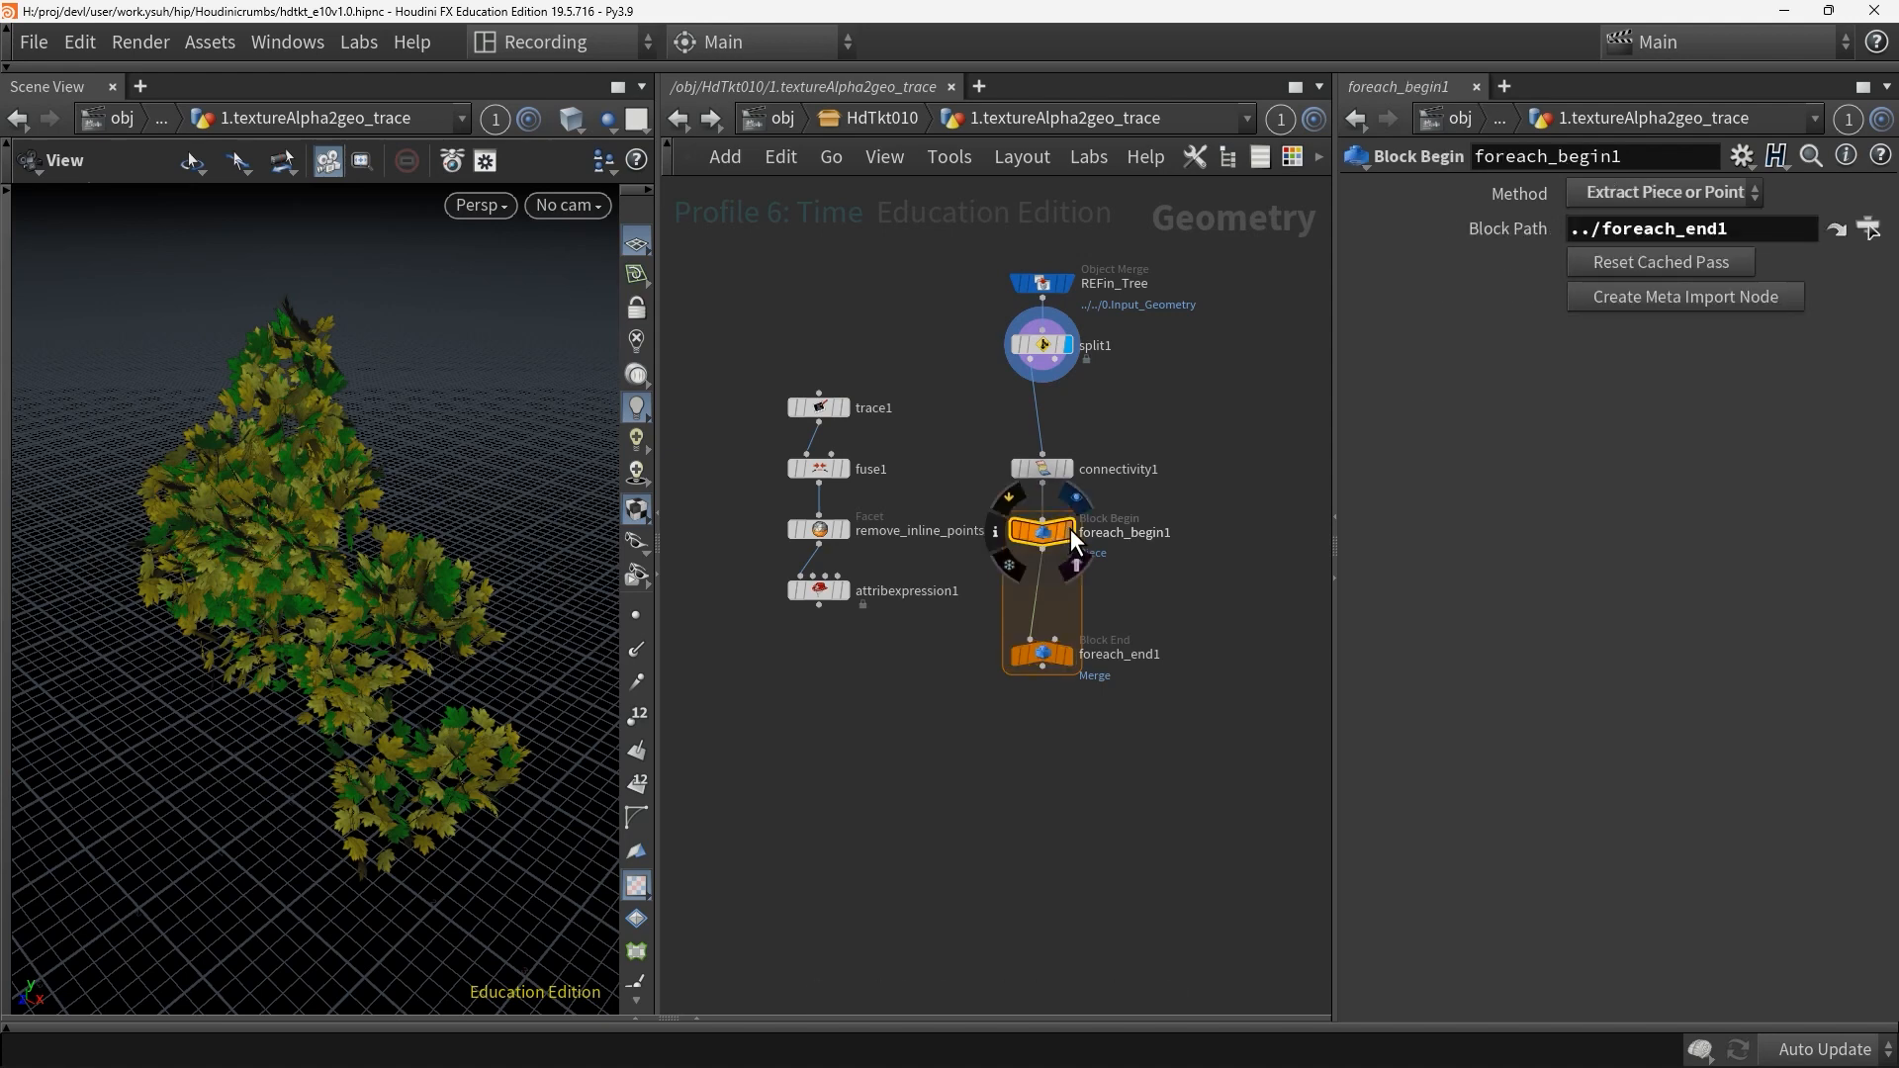
pyautogui.click(1070, 530)
pyautogui.press('w')
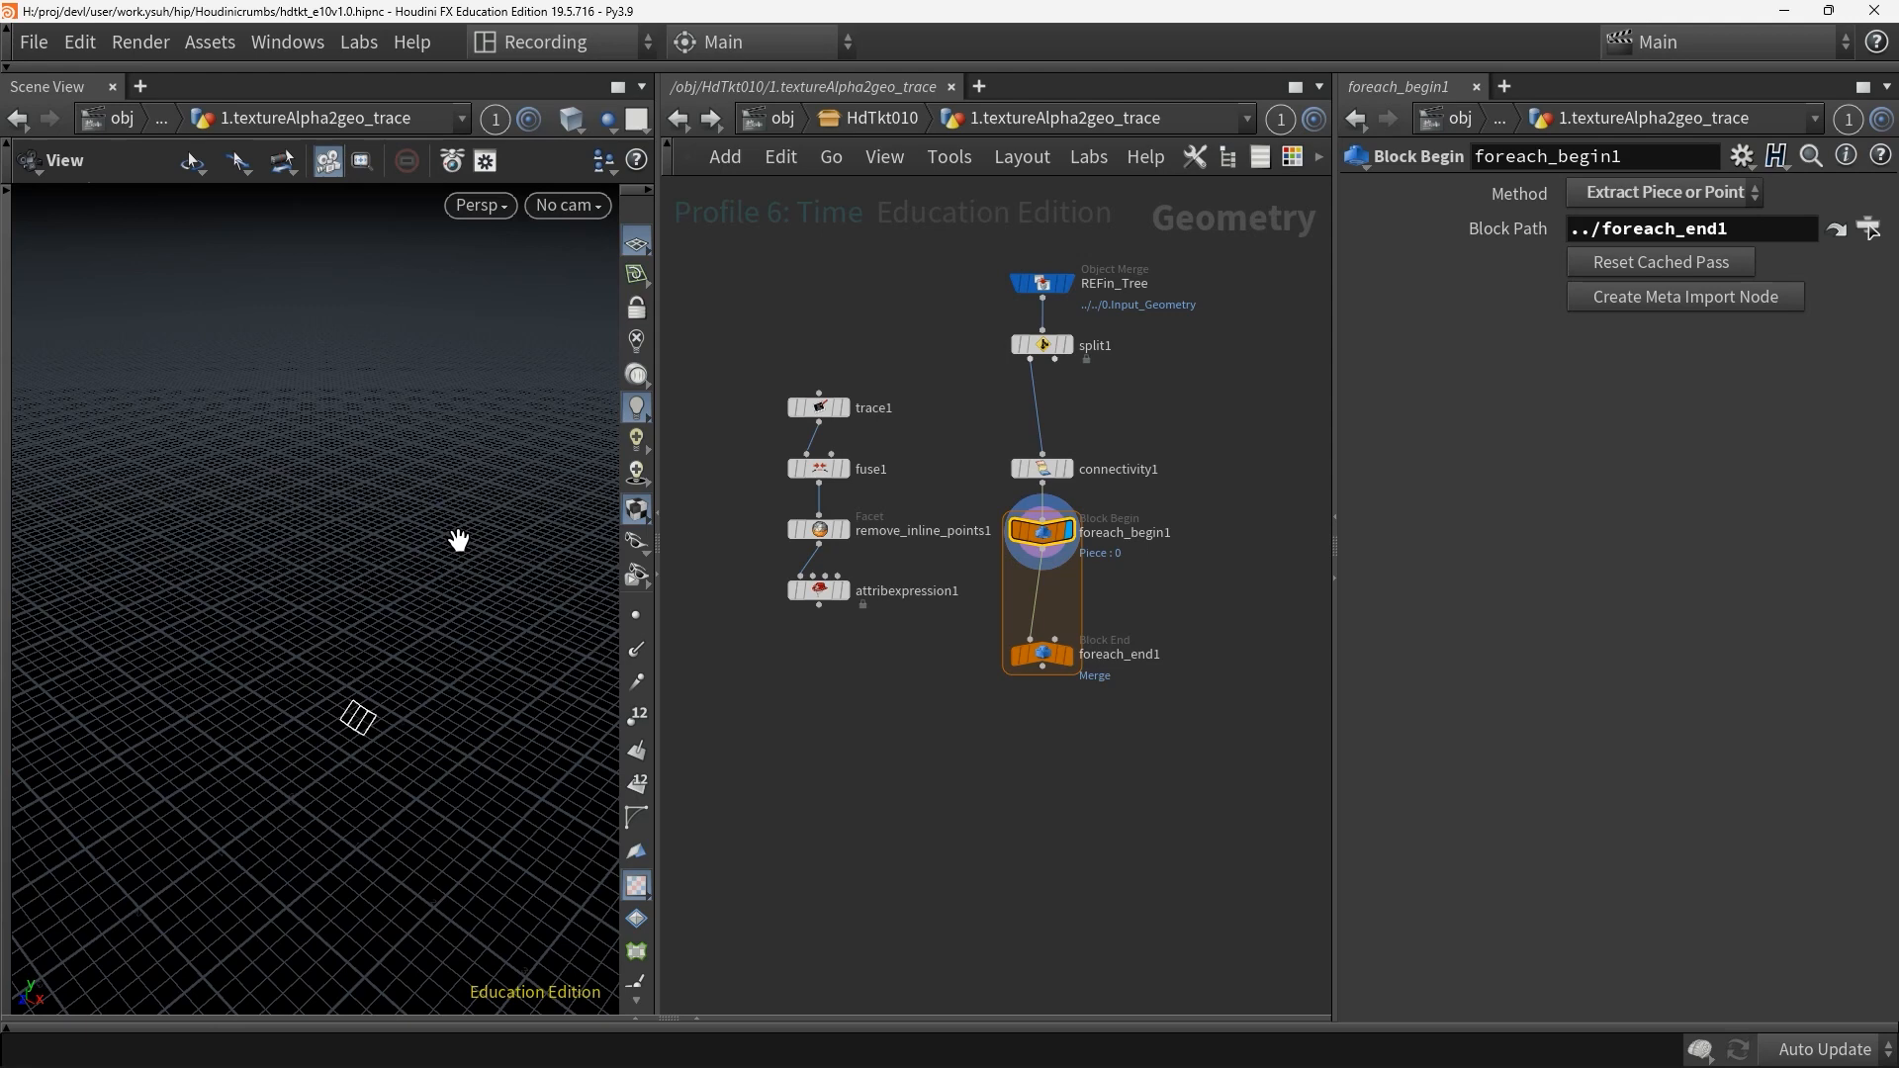
pyautogui.click(847, 593)
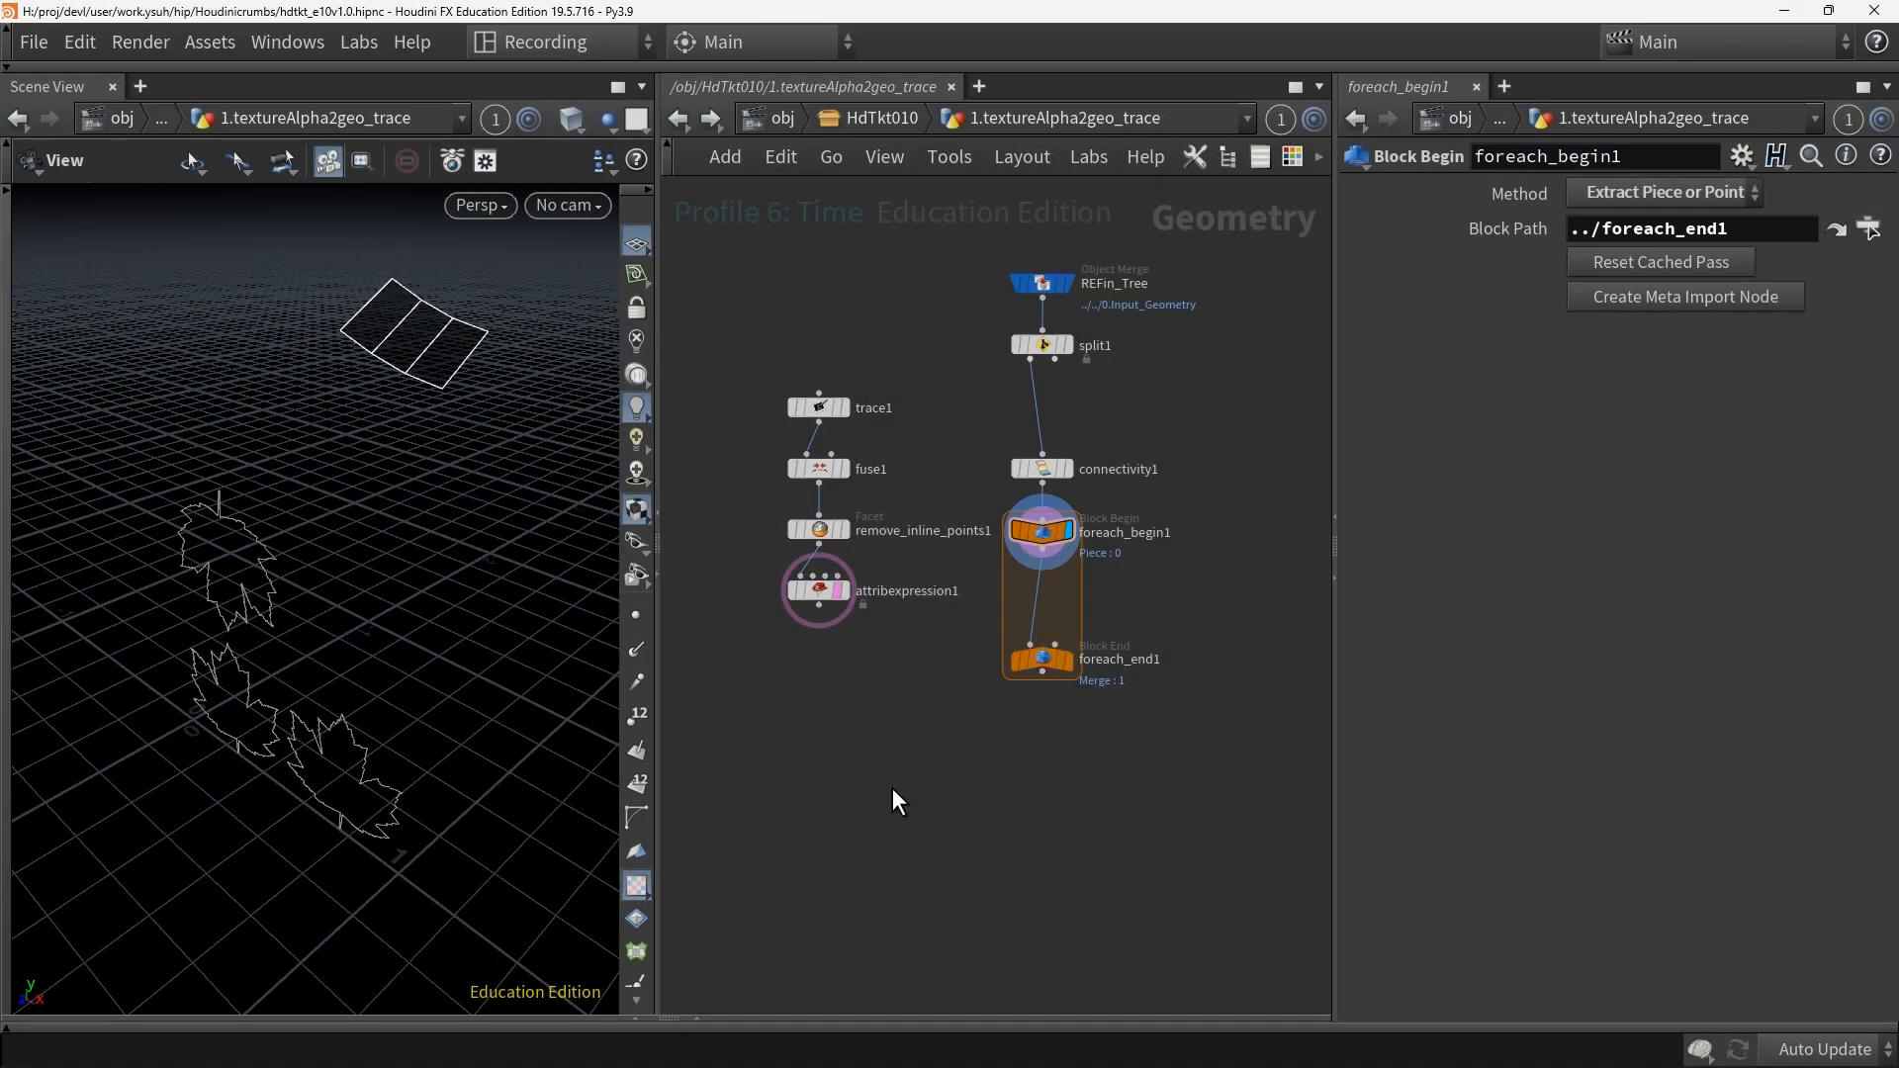
# Add a Ray node below the two node chains and wire attribexpression1 into its first input
pyautogui.press('Tab')
pyautogui.write('ray')
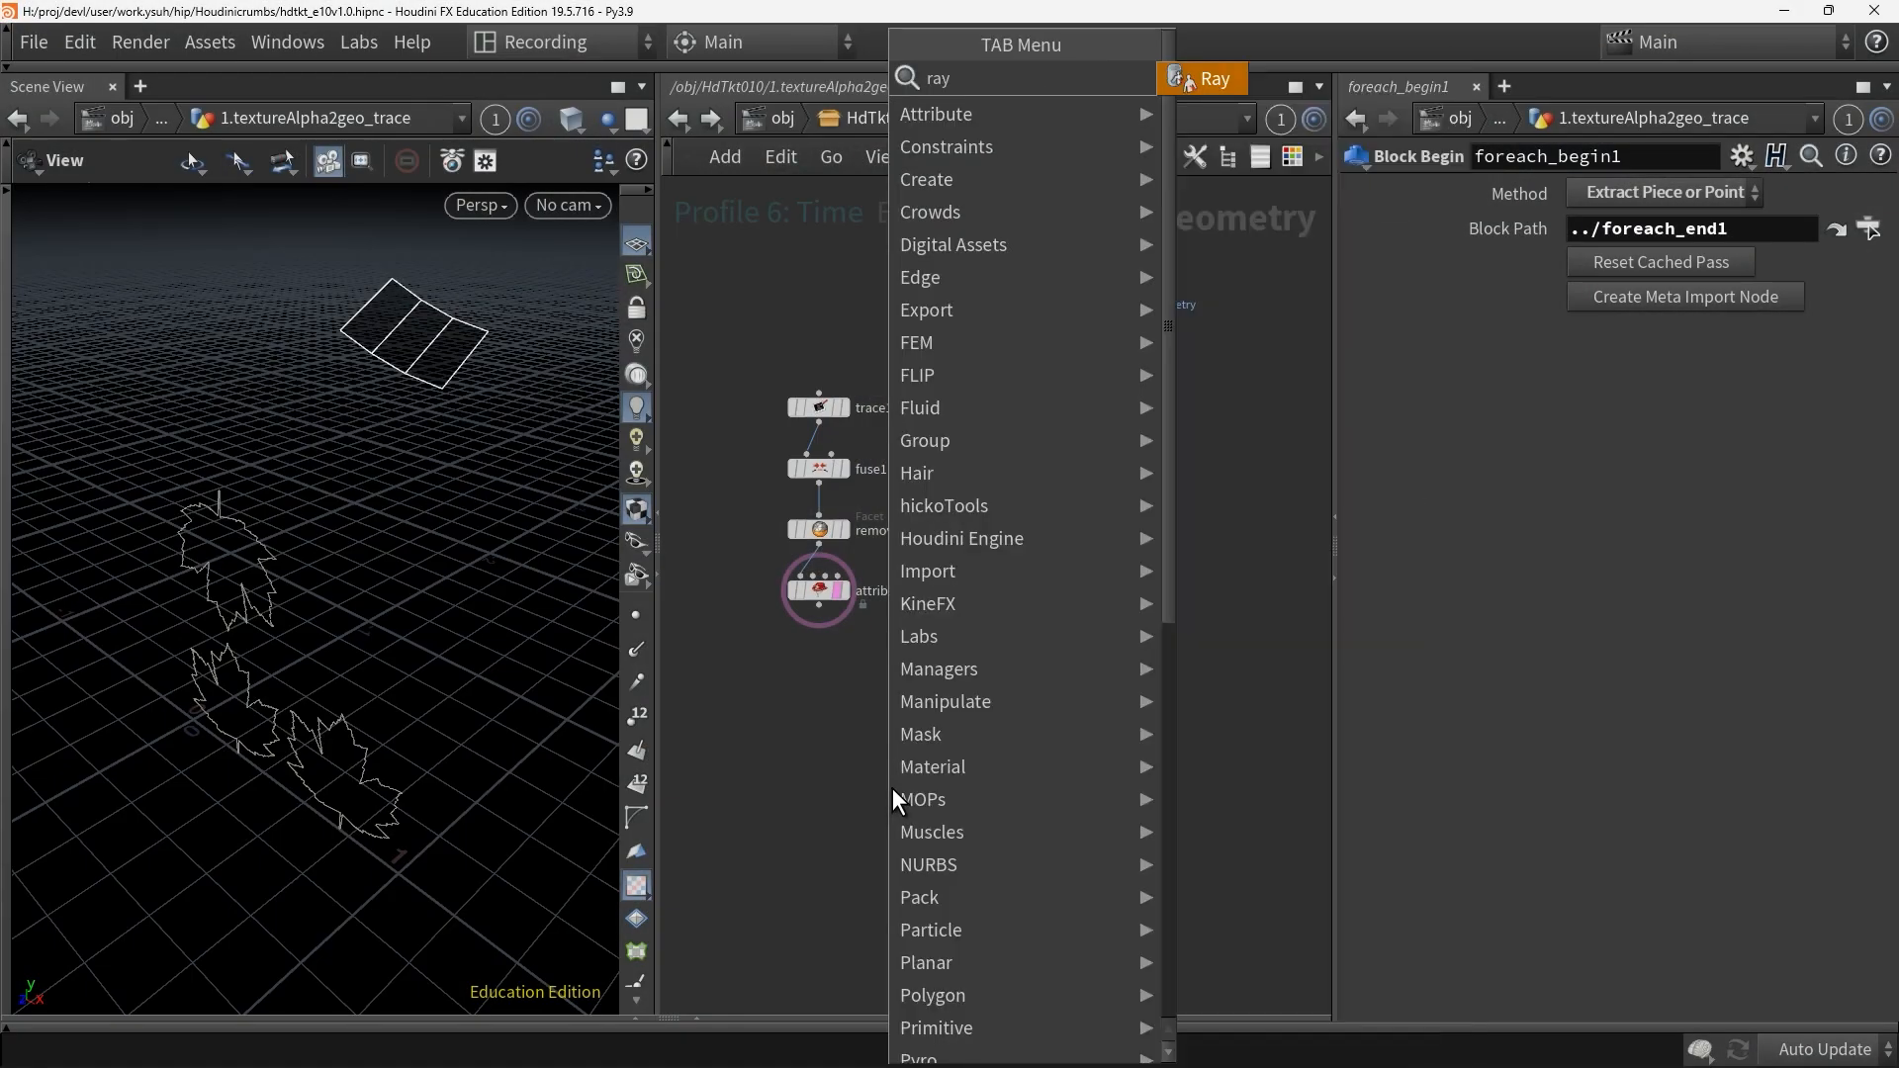
pyautogui.click(1206, 80)
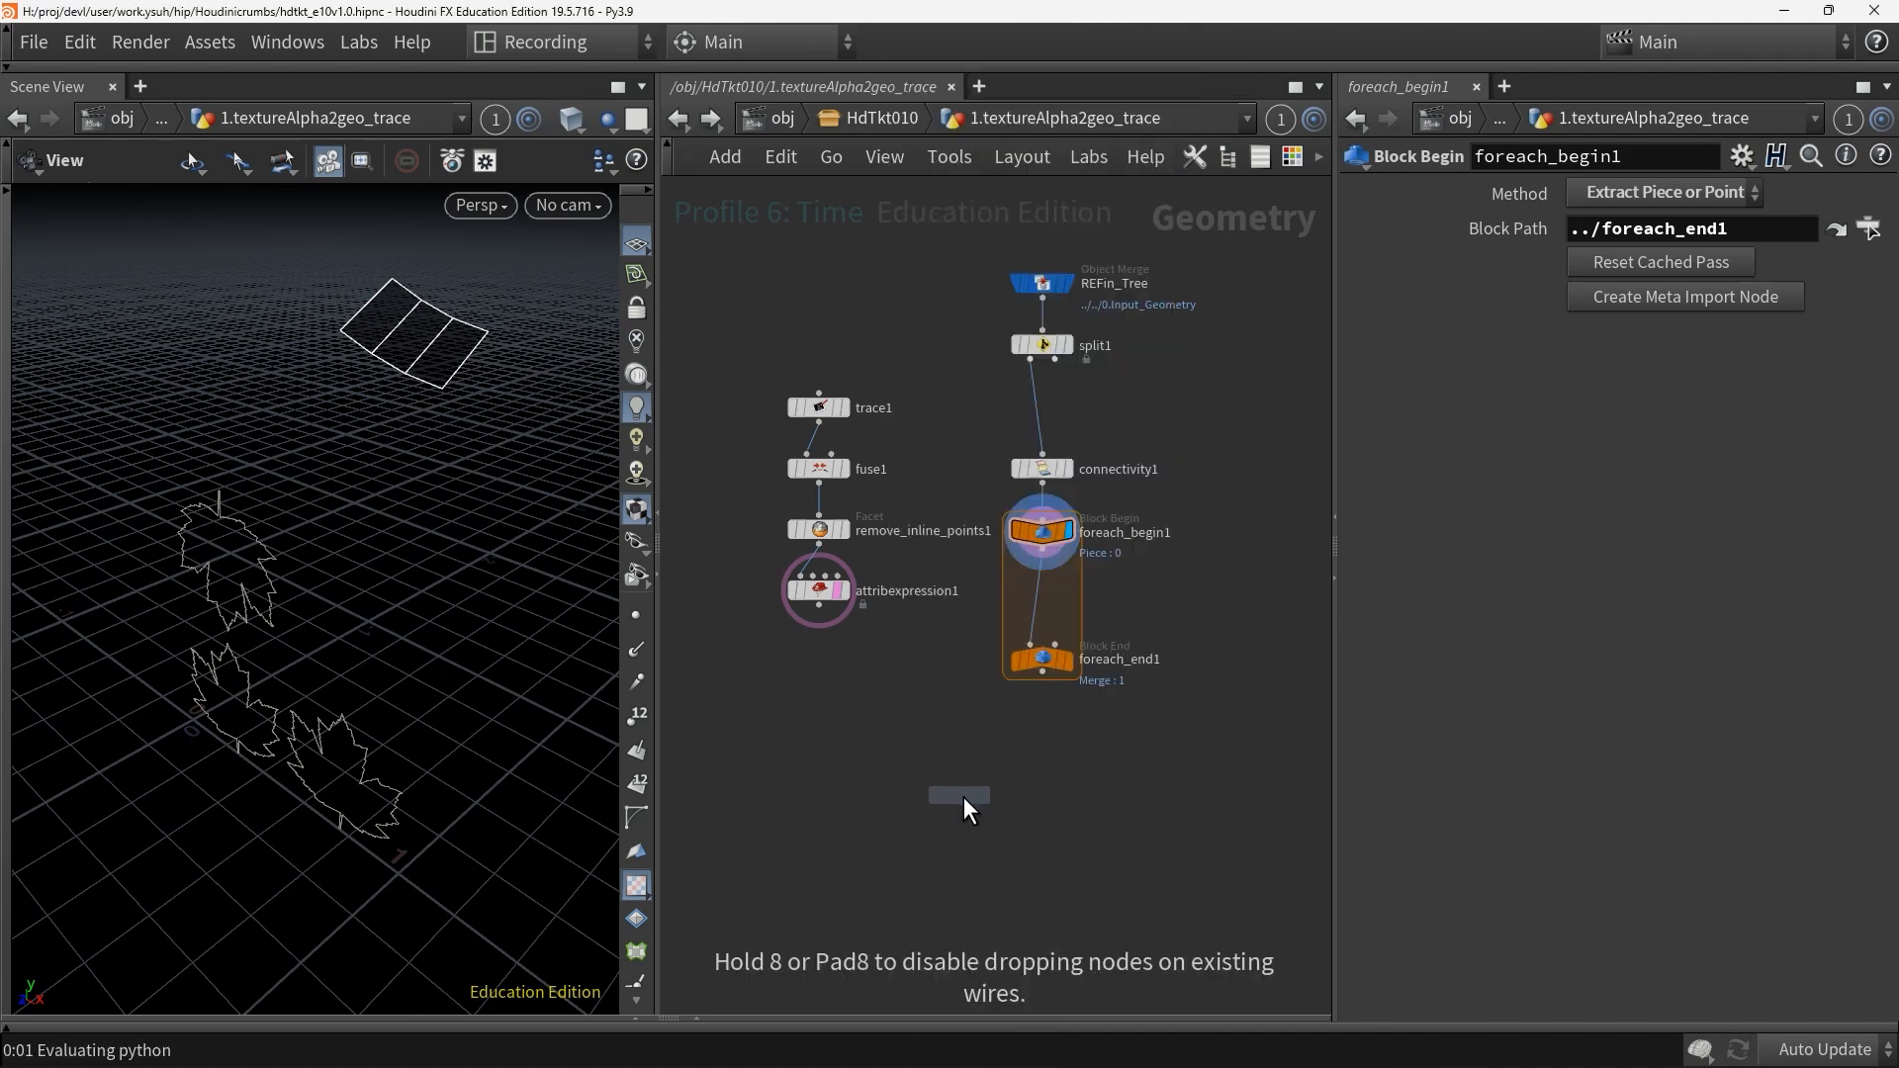
pyautogui.click(949, 786)
pyautogui.click(947, 777)
pyautogui.click(818, 625)
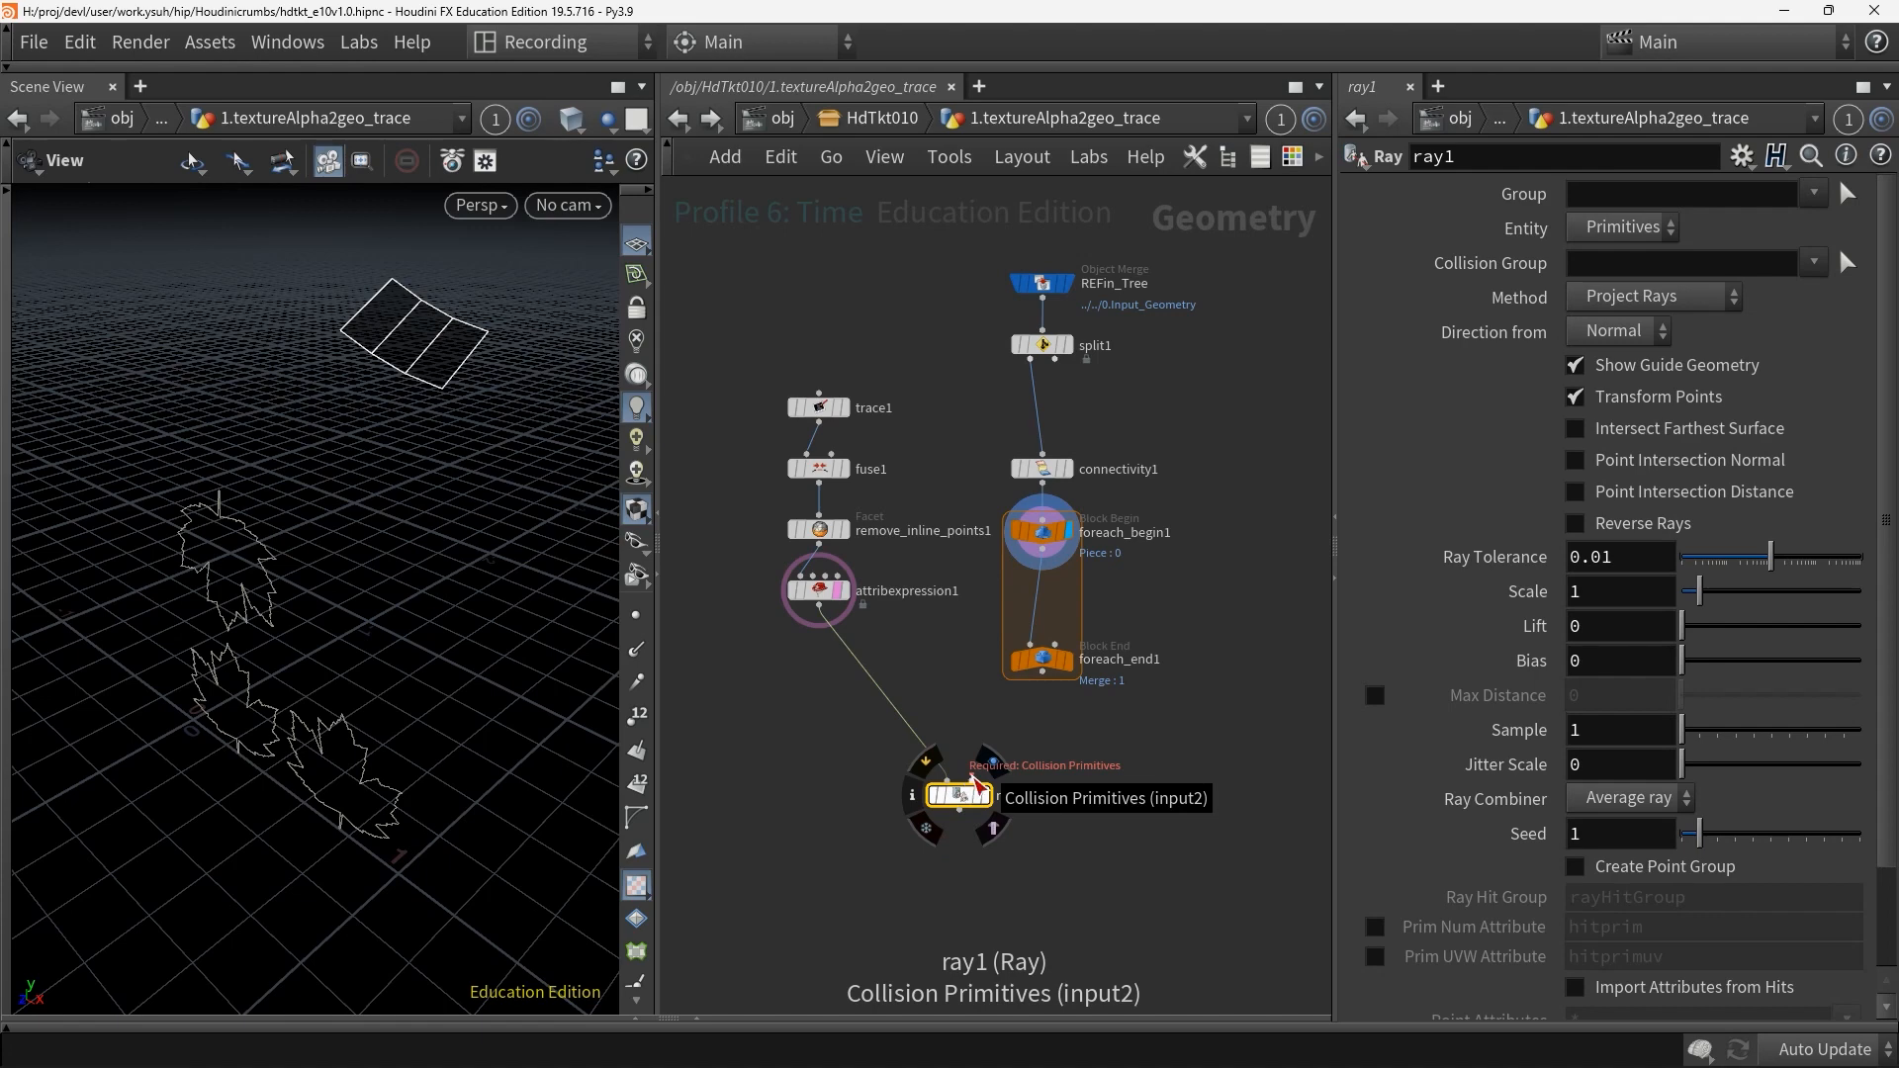
# Insert a Point VOP between foreach_begin1 and foreach_end1 and go inside its network
pyautogui.click(1046, 534)
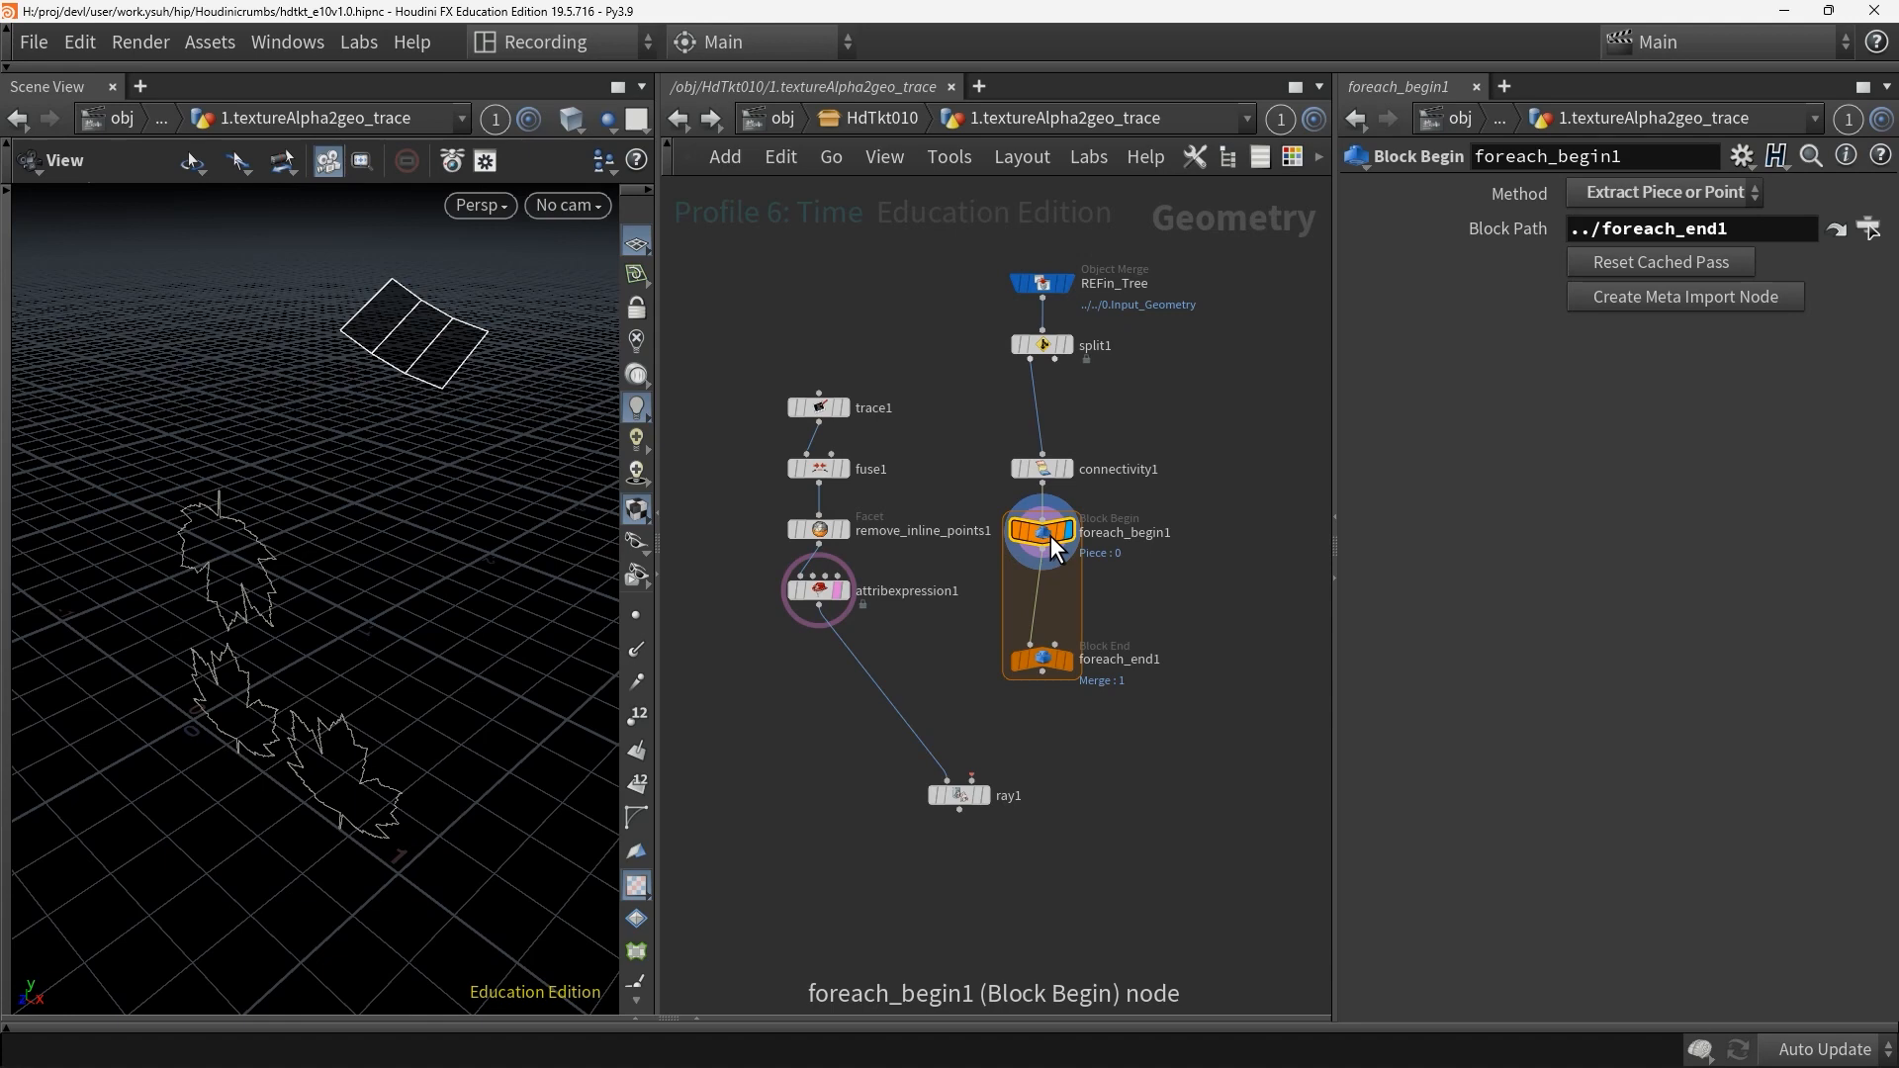
pyautogui.press('Tab')
pyautogui.write('point')
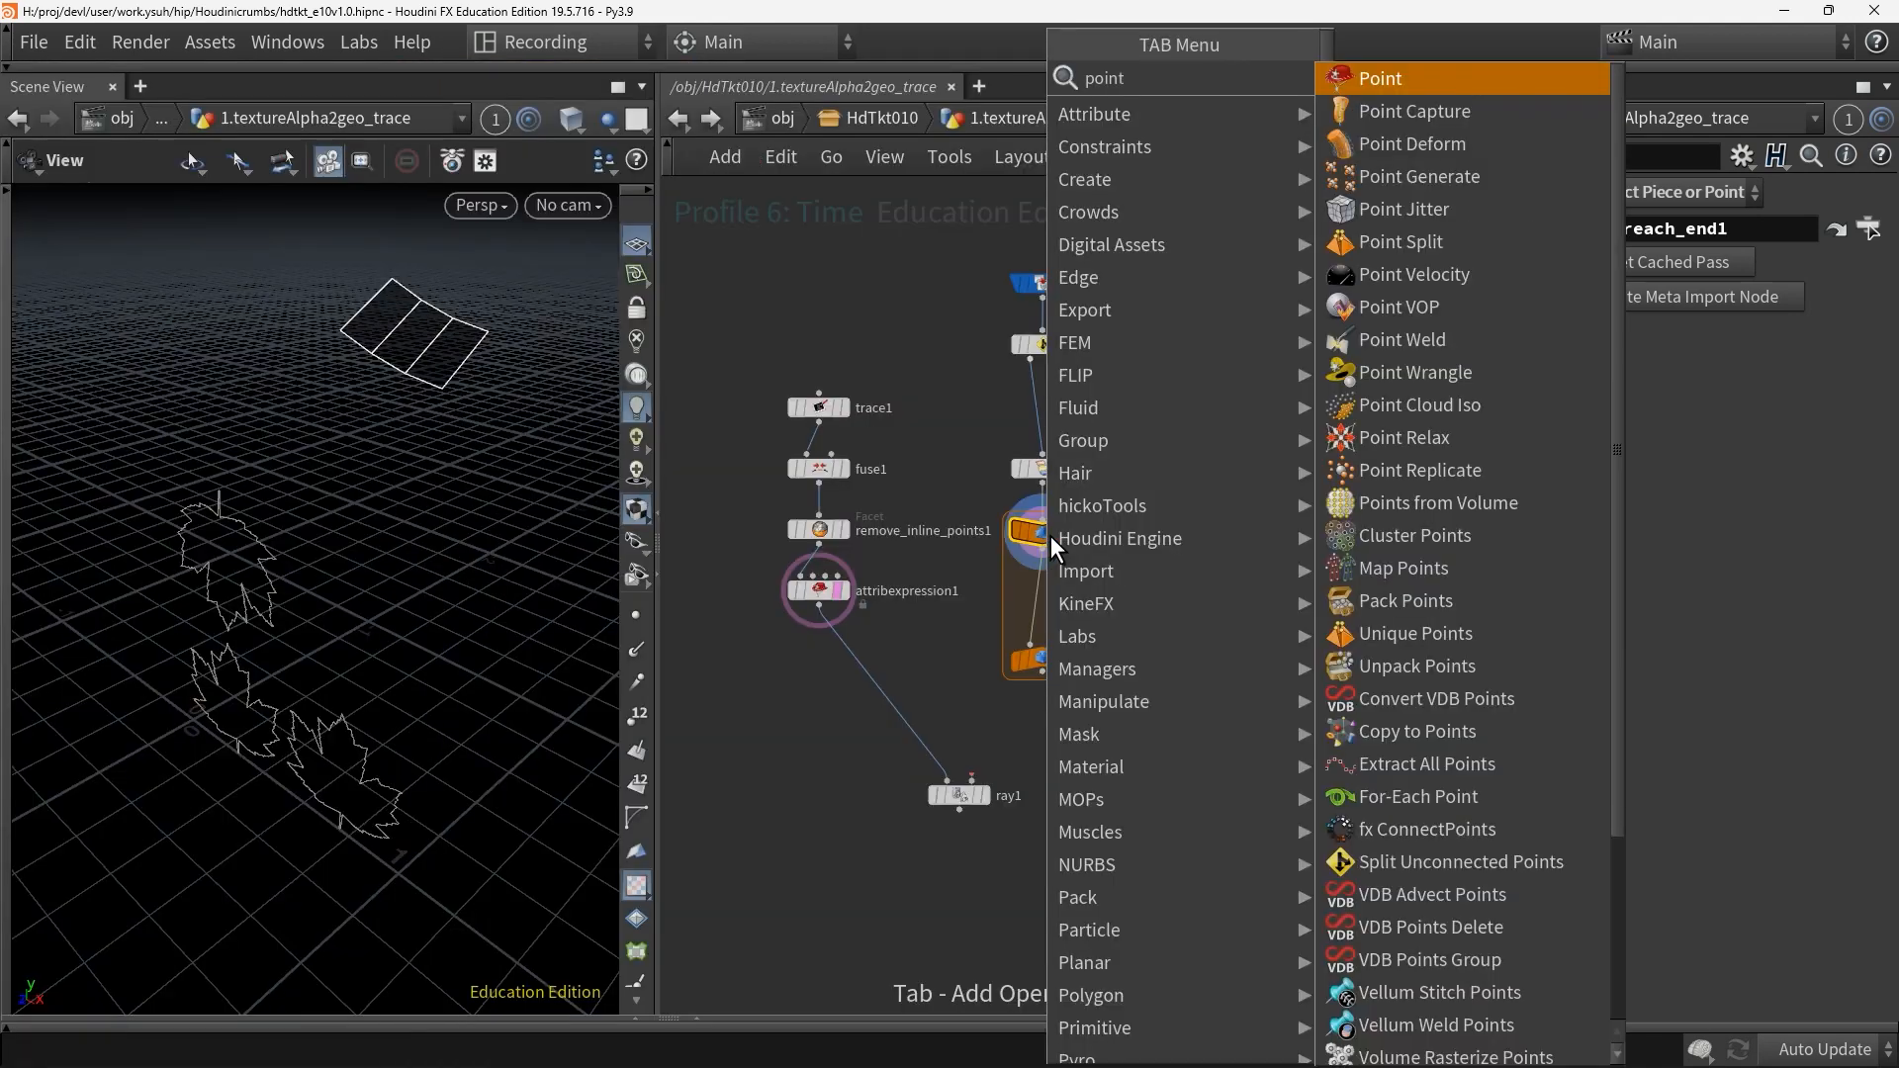
pyautogui.click(1409, 309)
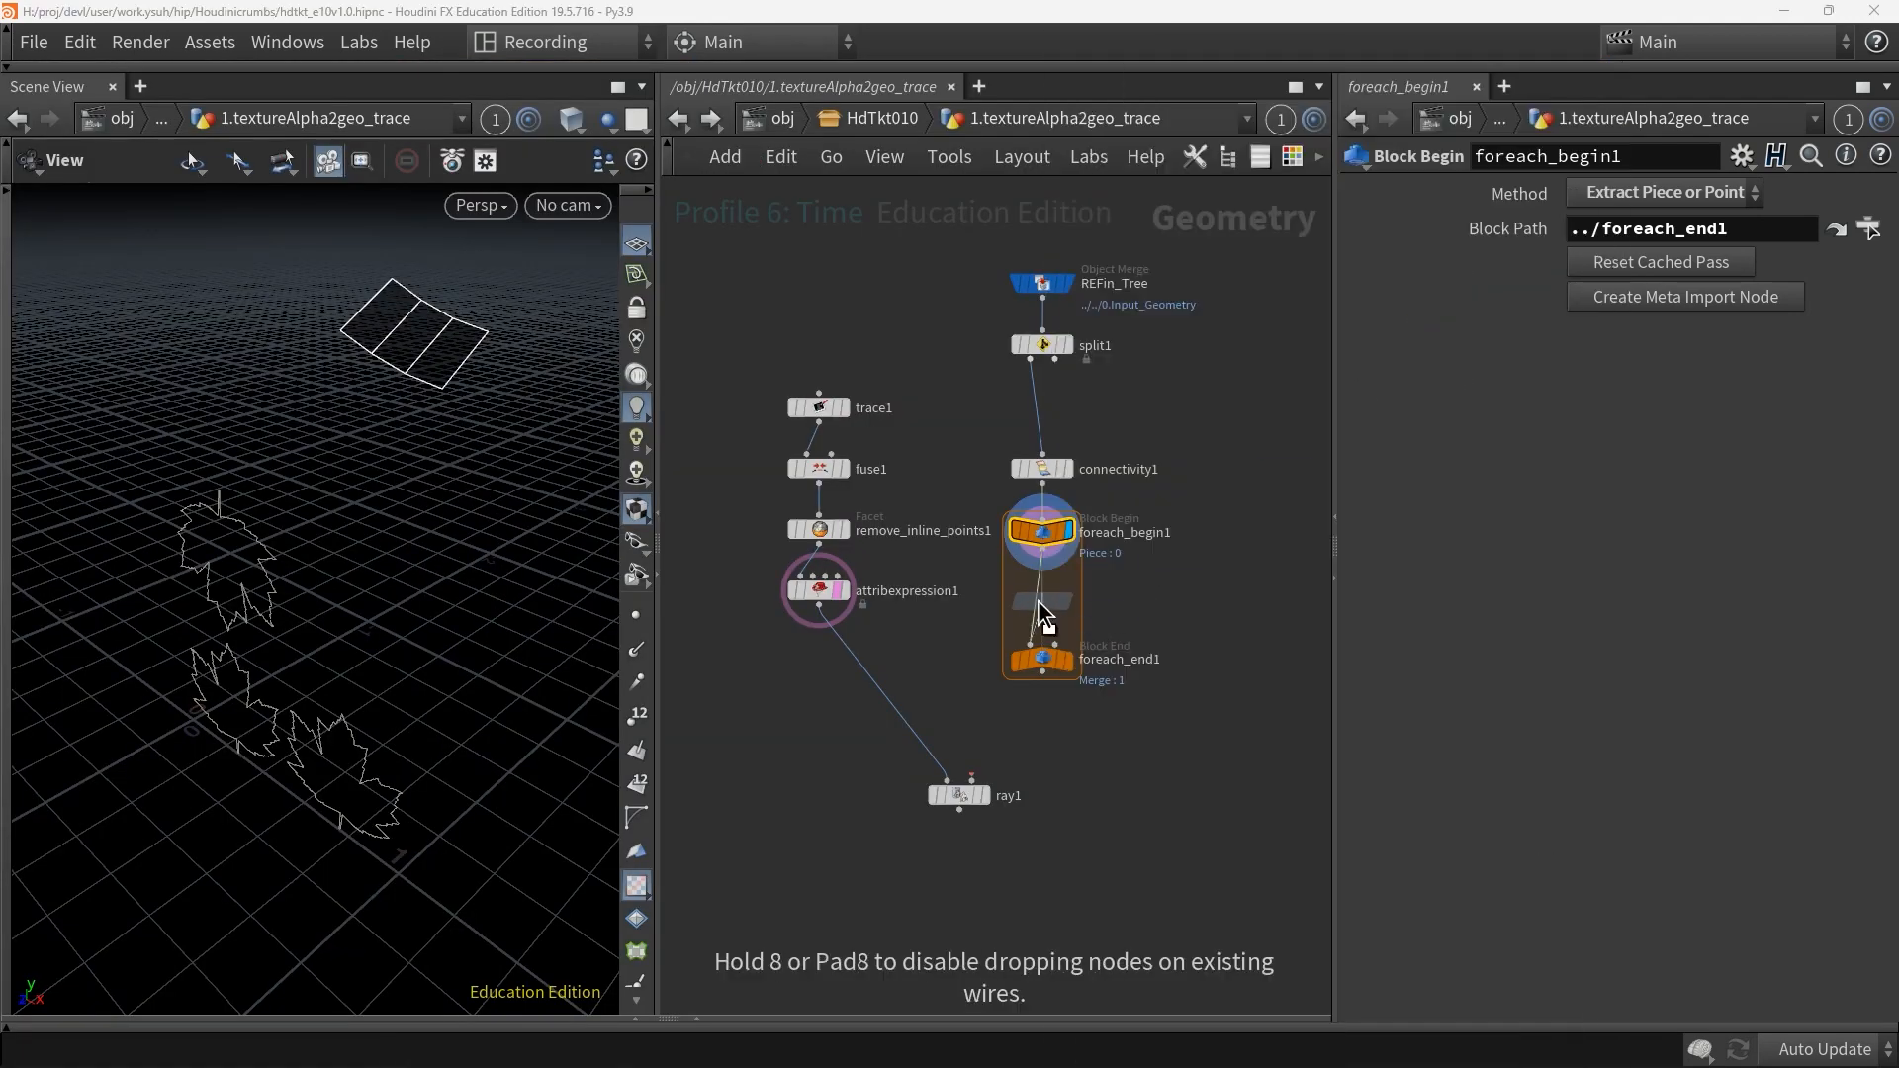
pyautogui.click(1040, 601)
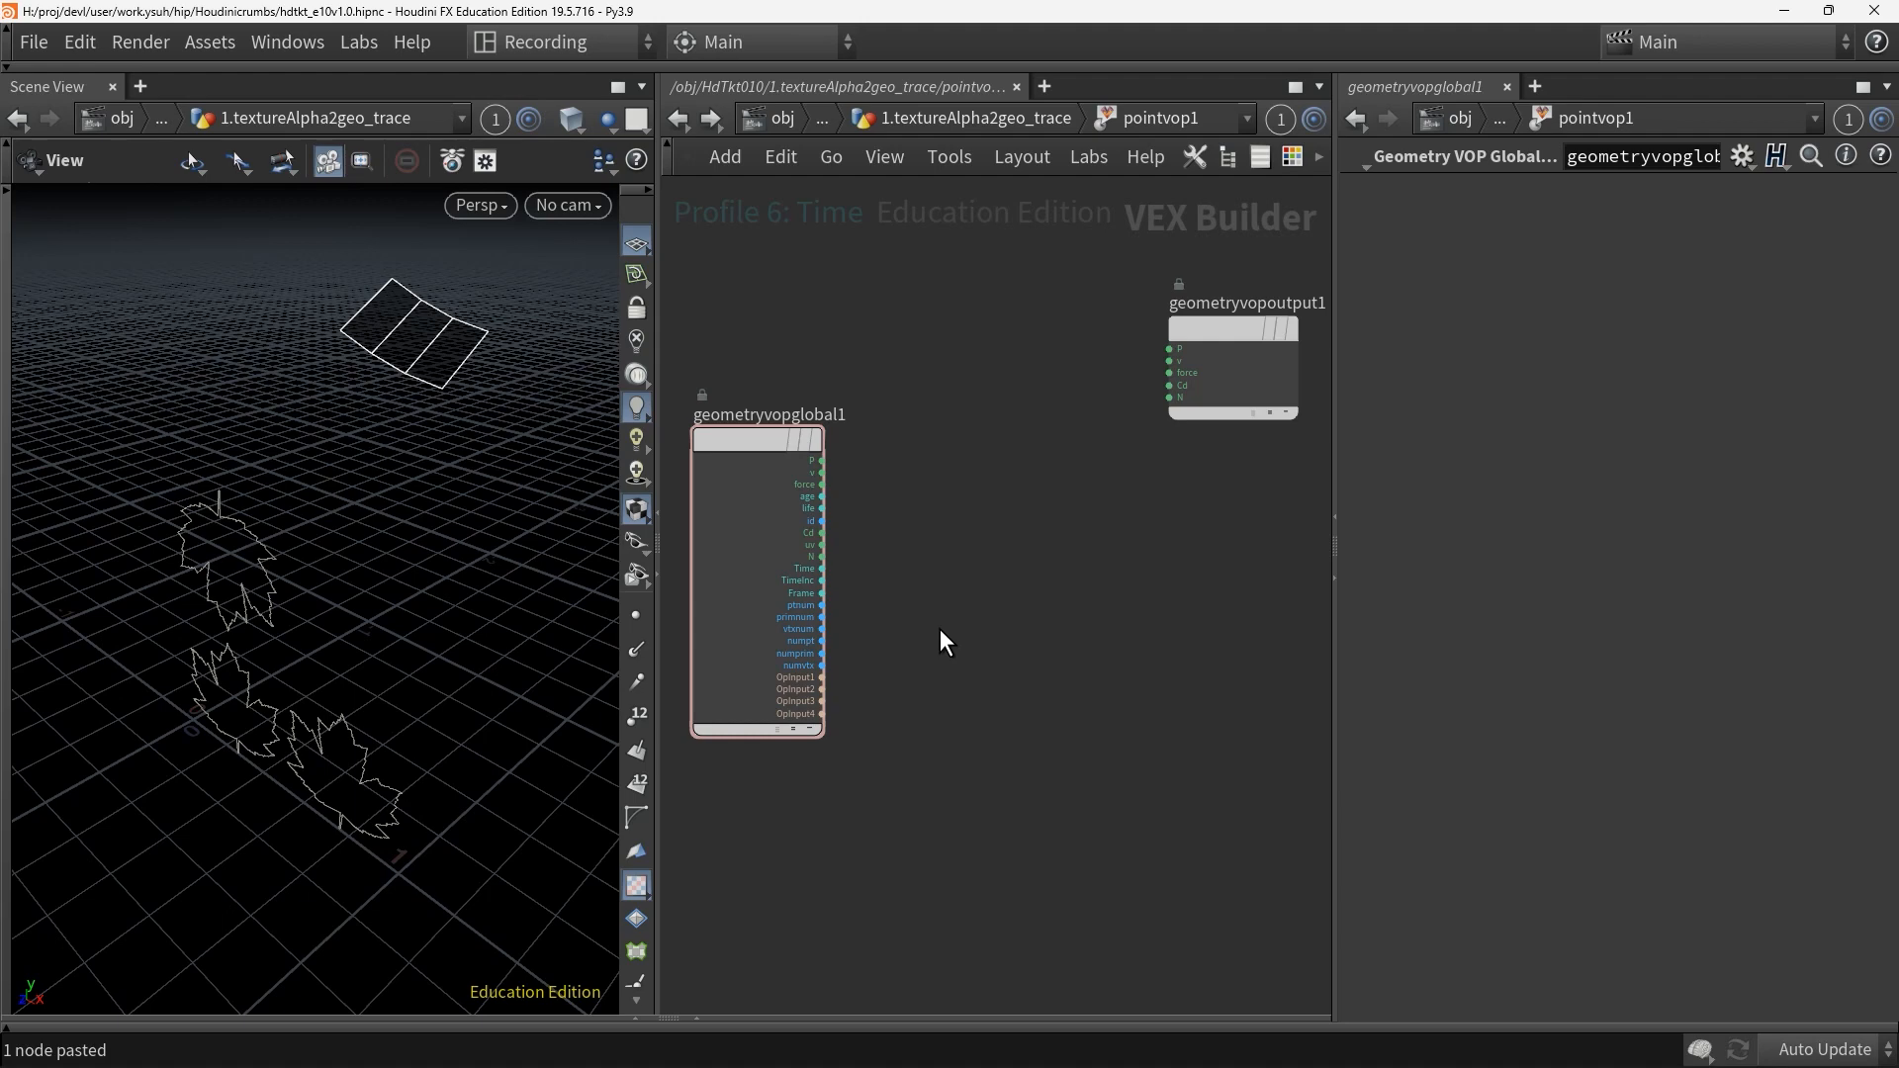
# Add a Get Attribute node and an Import Vertex Attribute node inside the Point VOP network
pyautogui.press('Tab')
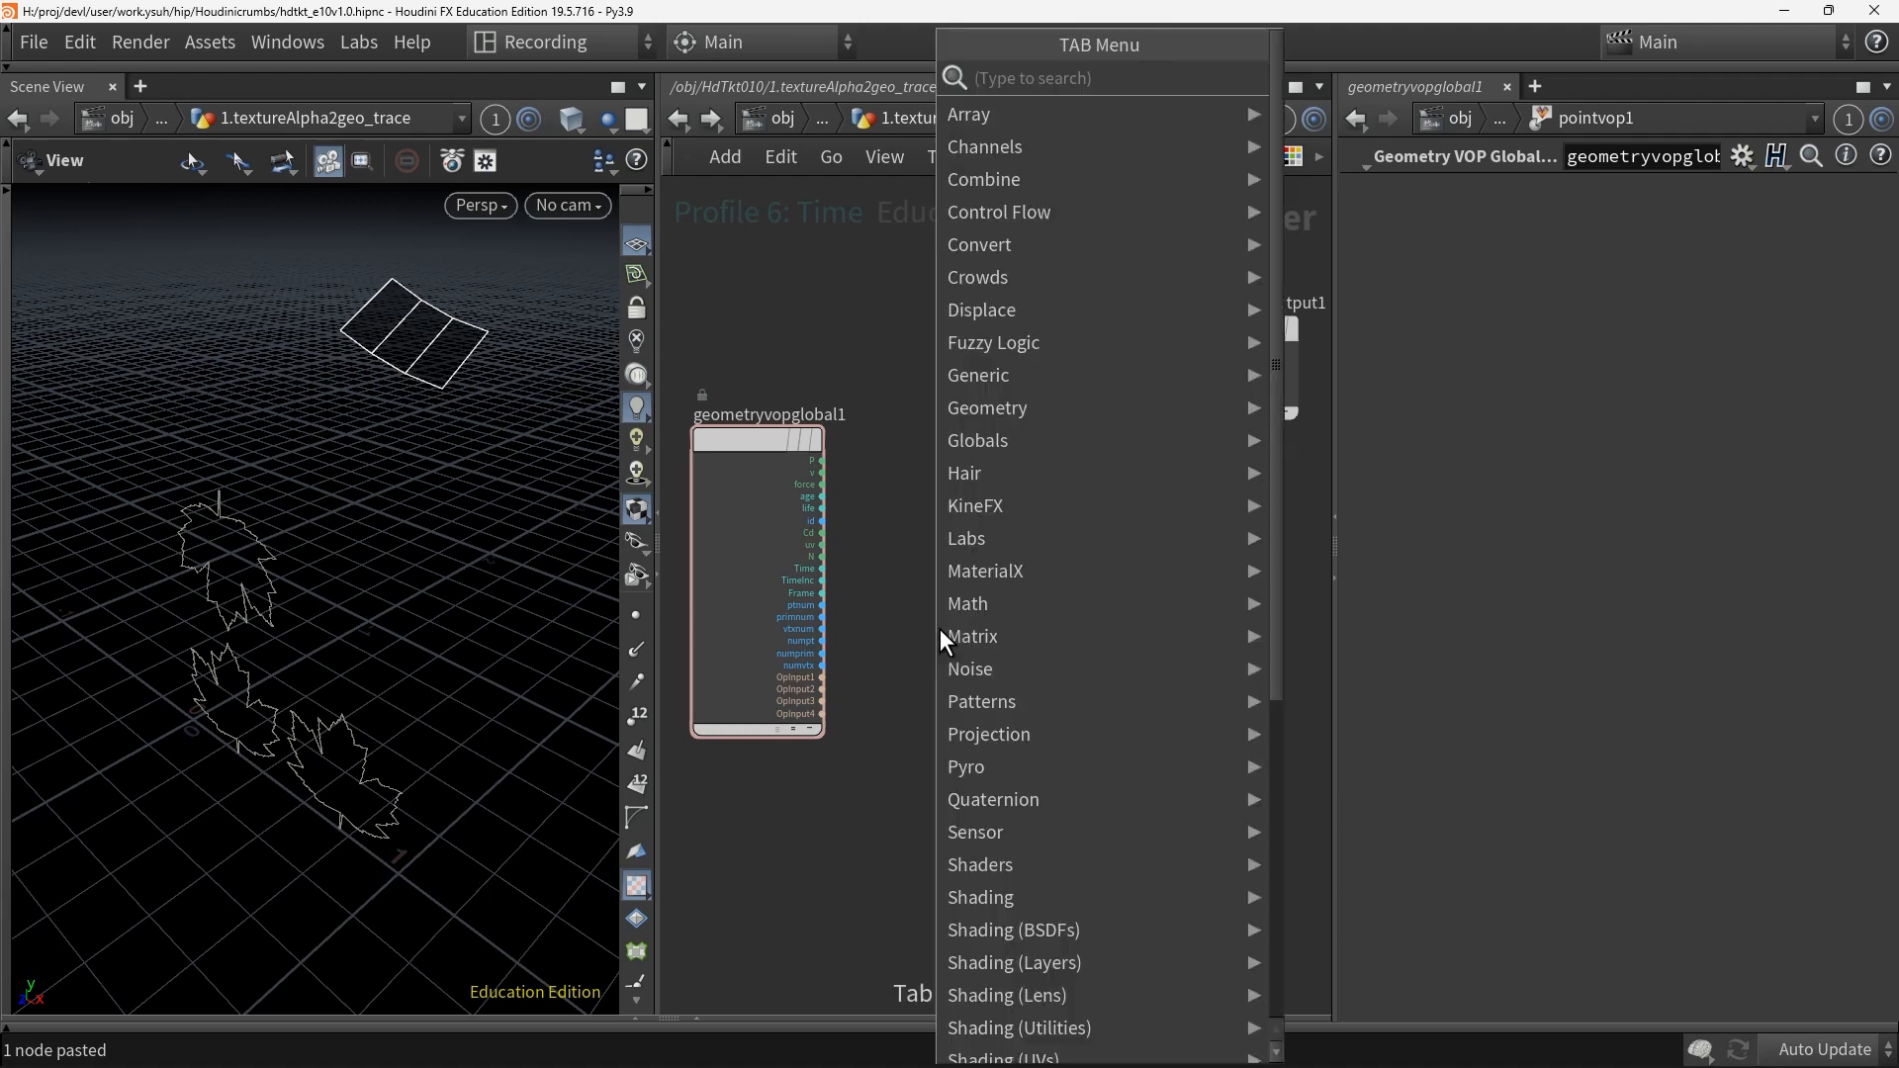
pyautogui.write('get')
pyautogui.click(1403, 89)
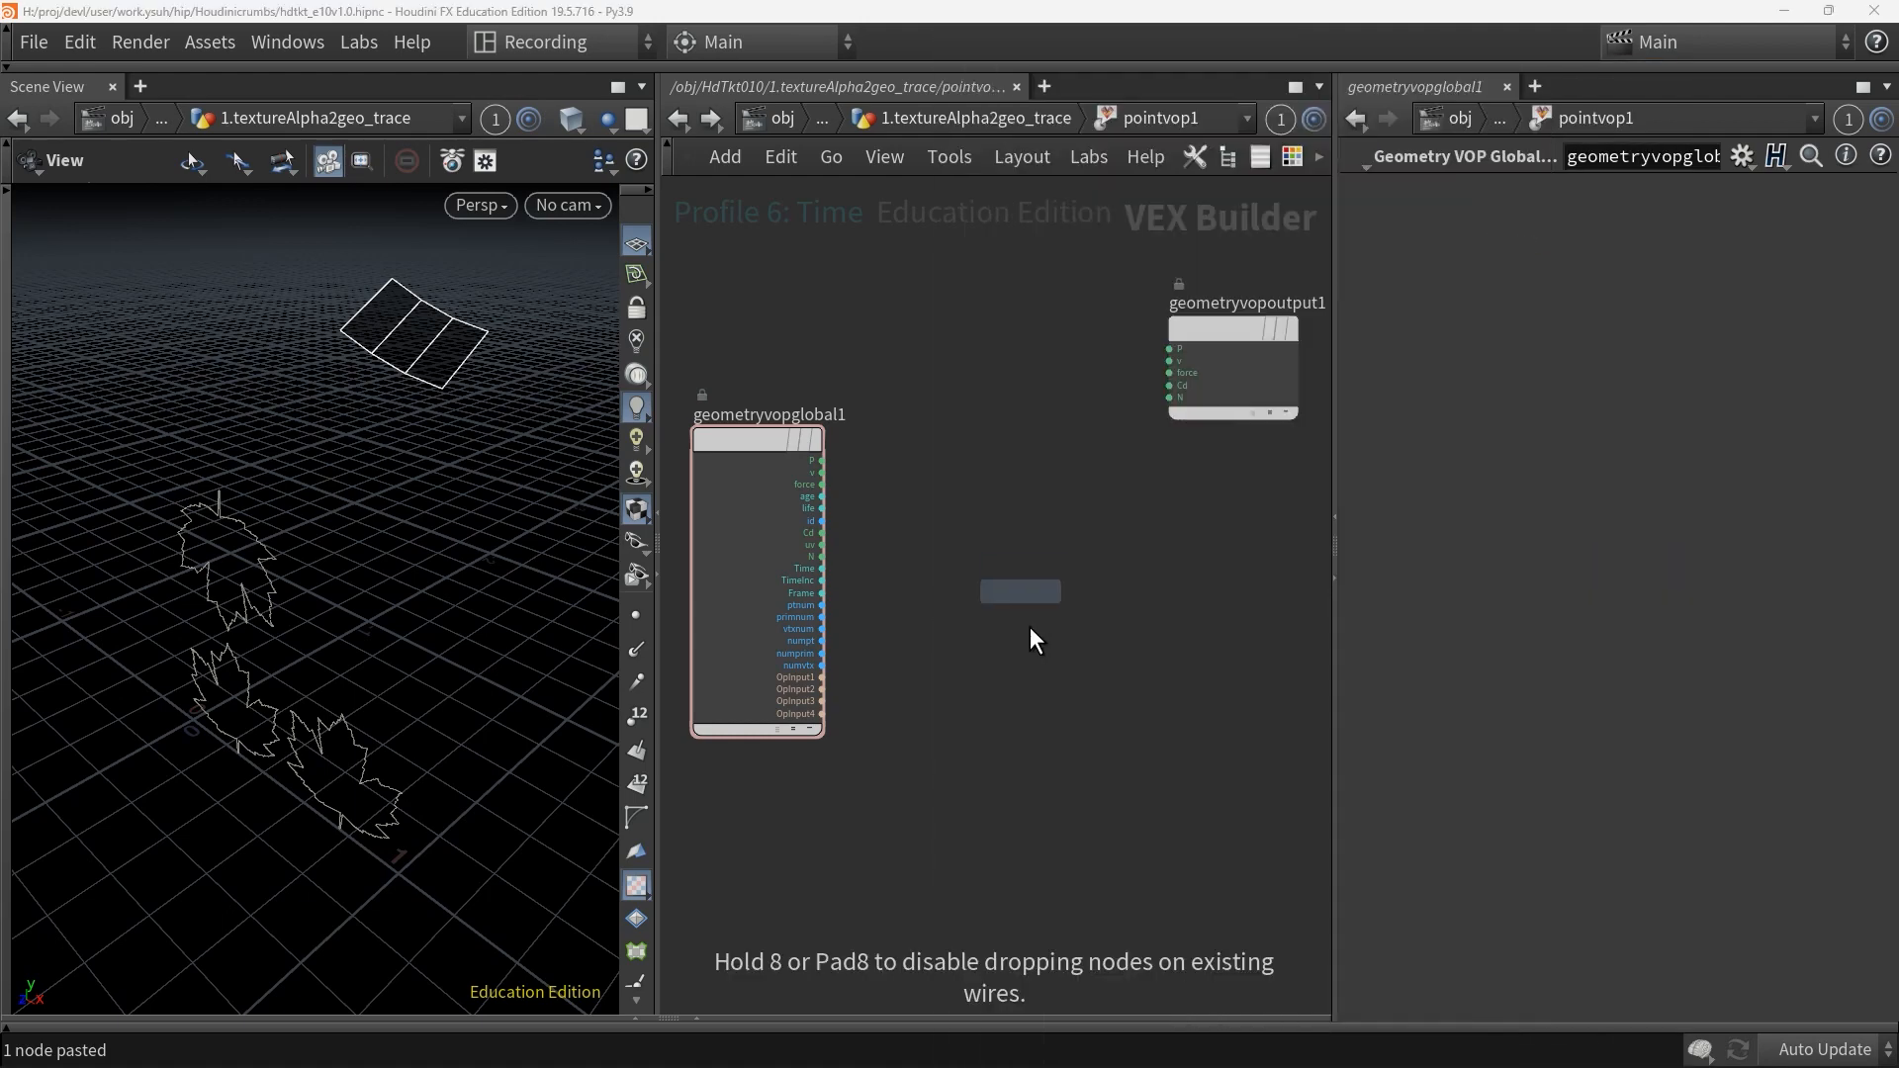
pyautogui.click(971, 675)
pyautogui.press('Tab')
pyautogui.write('import')
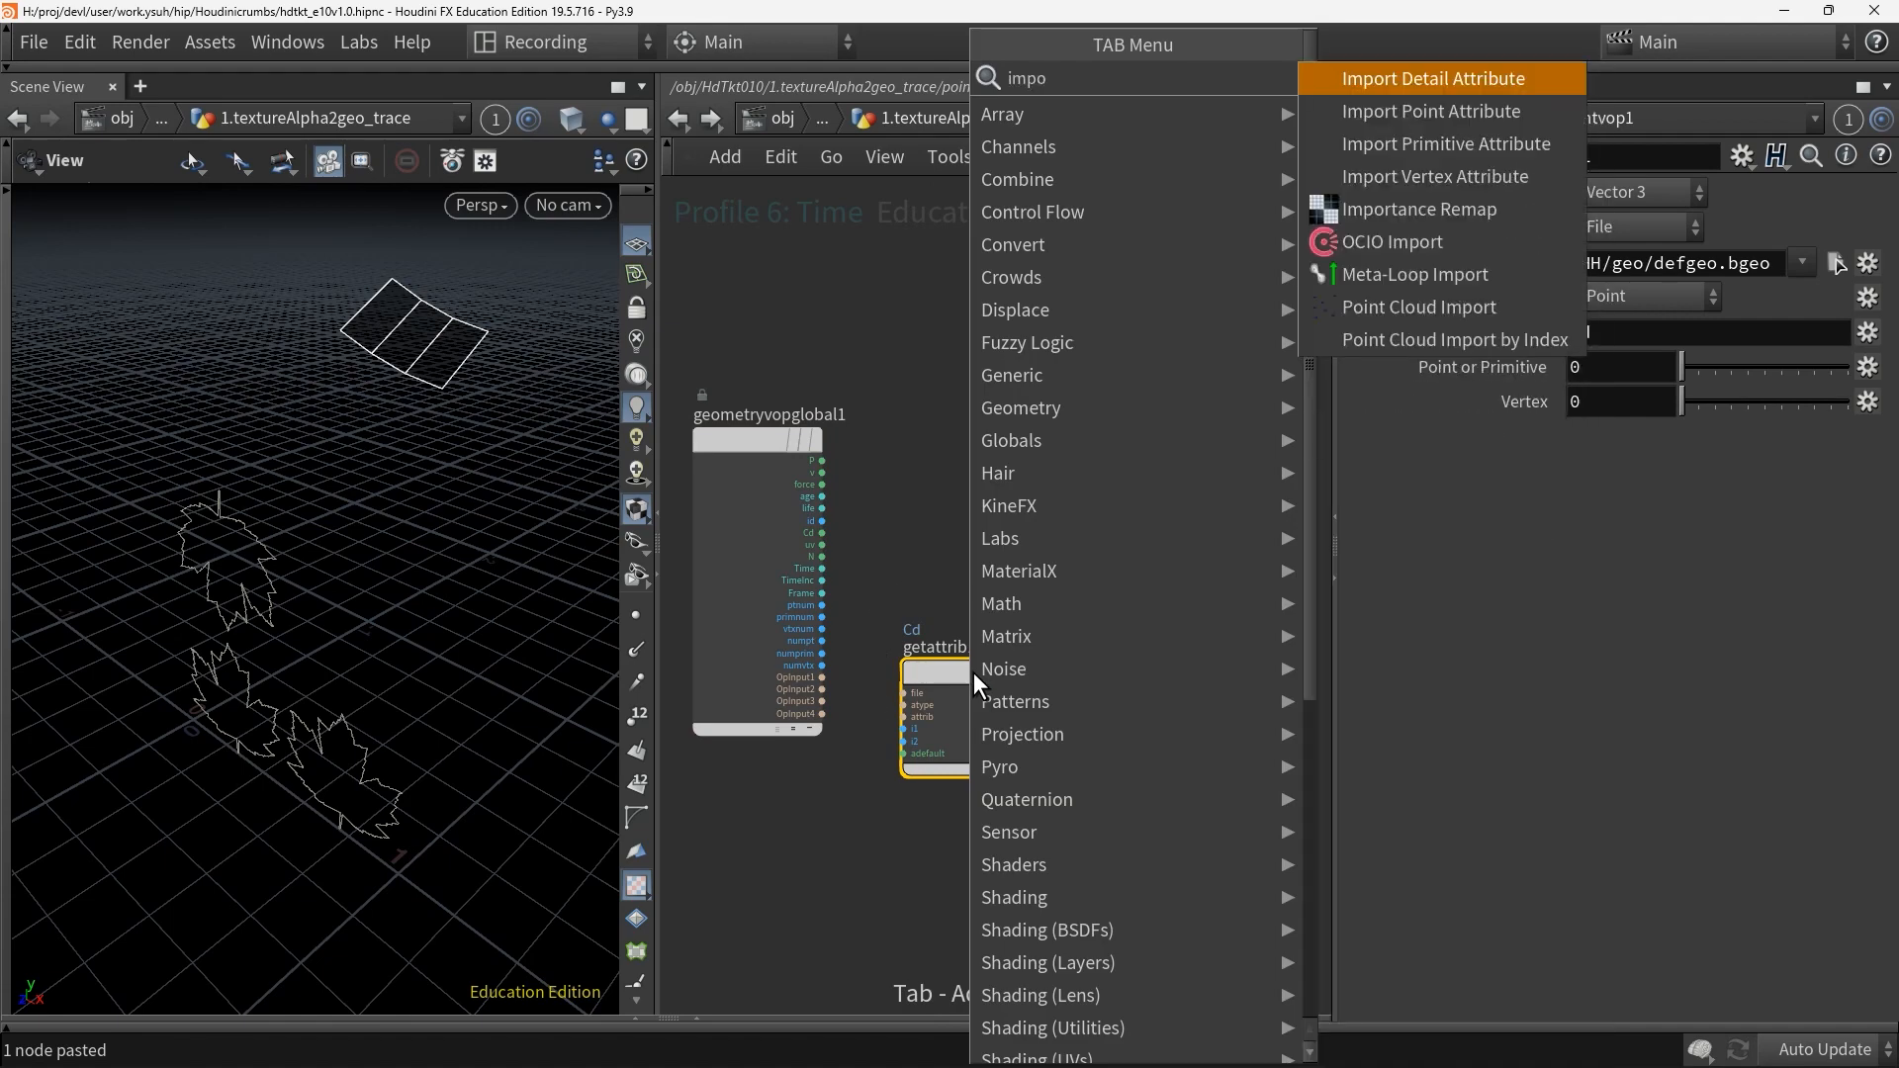
pyautogui.click(1481, 175)
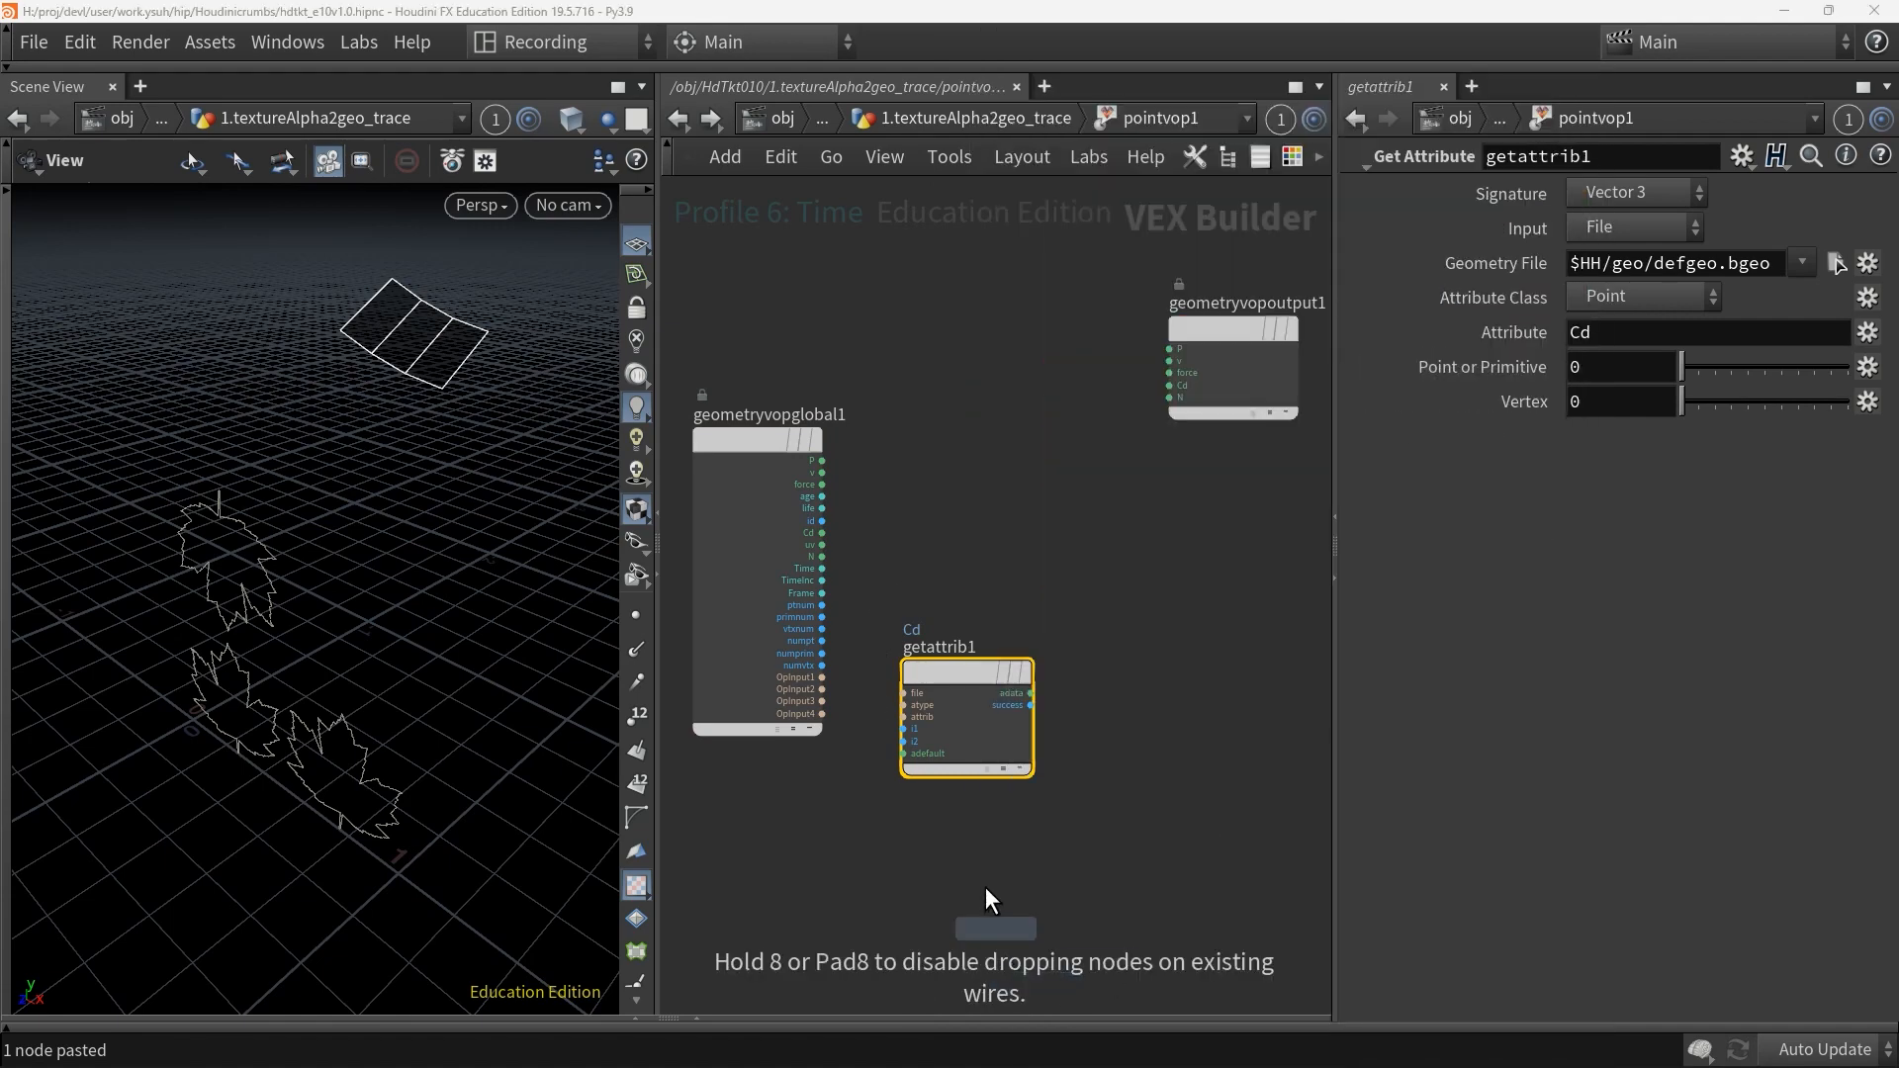
pyautogui.click(975, 883)
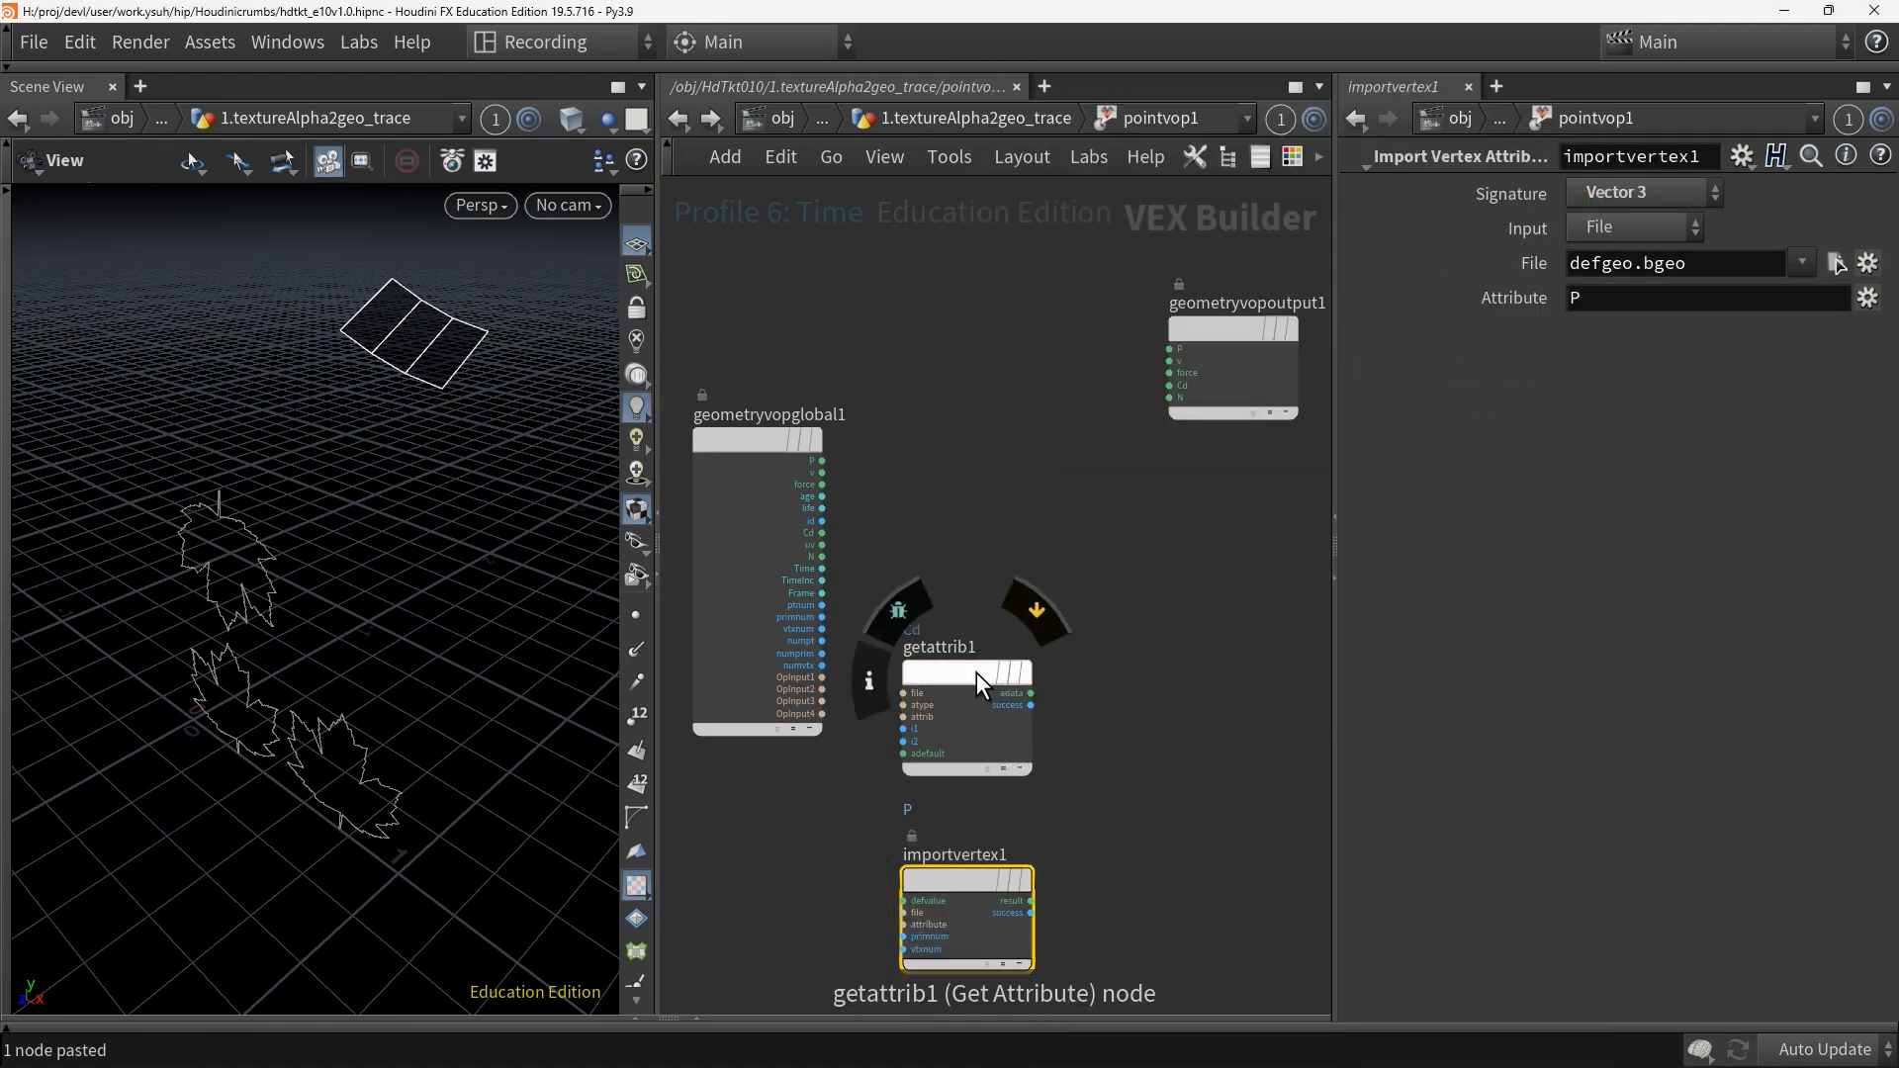
# Set getattrib1 to read the uv attribute from the First Input, using the Vertex attribute class
pyautogui.moveTo(976, 673); pyautogui.dragTo(1000, 570)
pyautogui.moveTo(1012, 578)
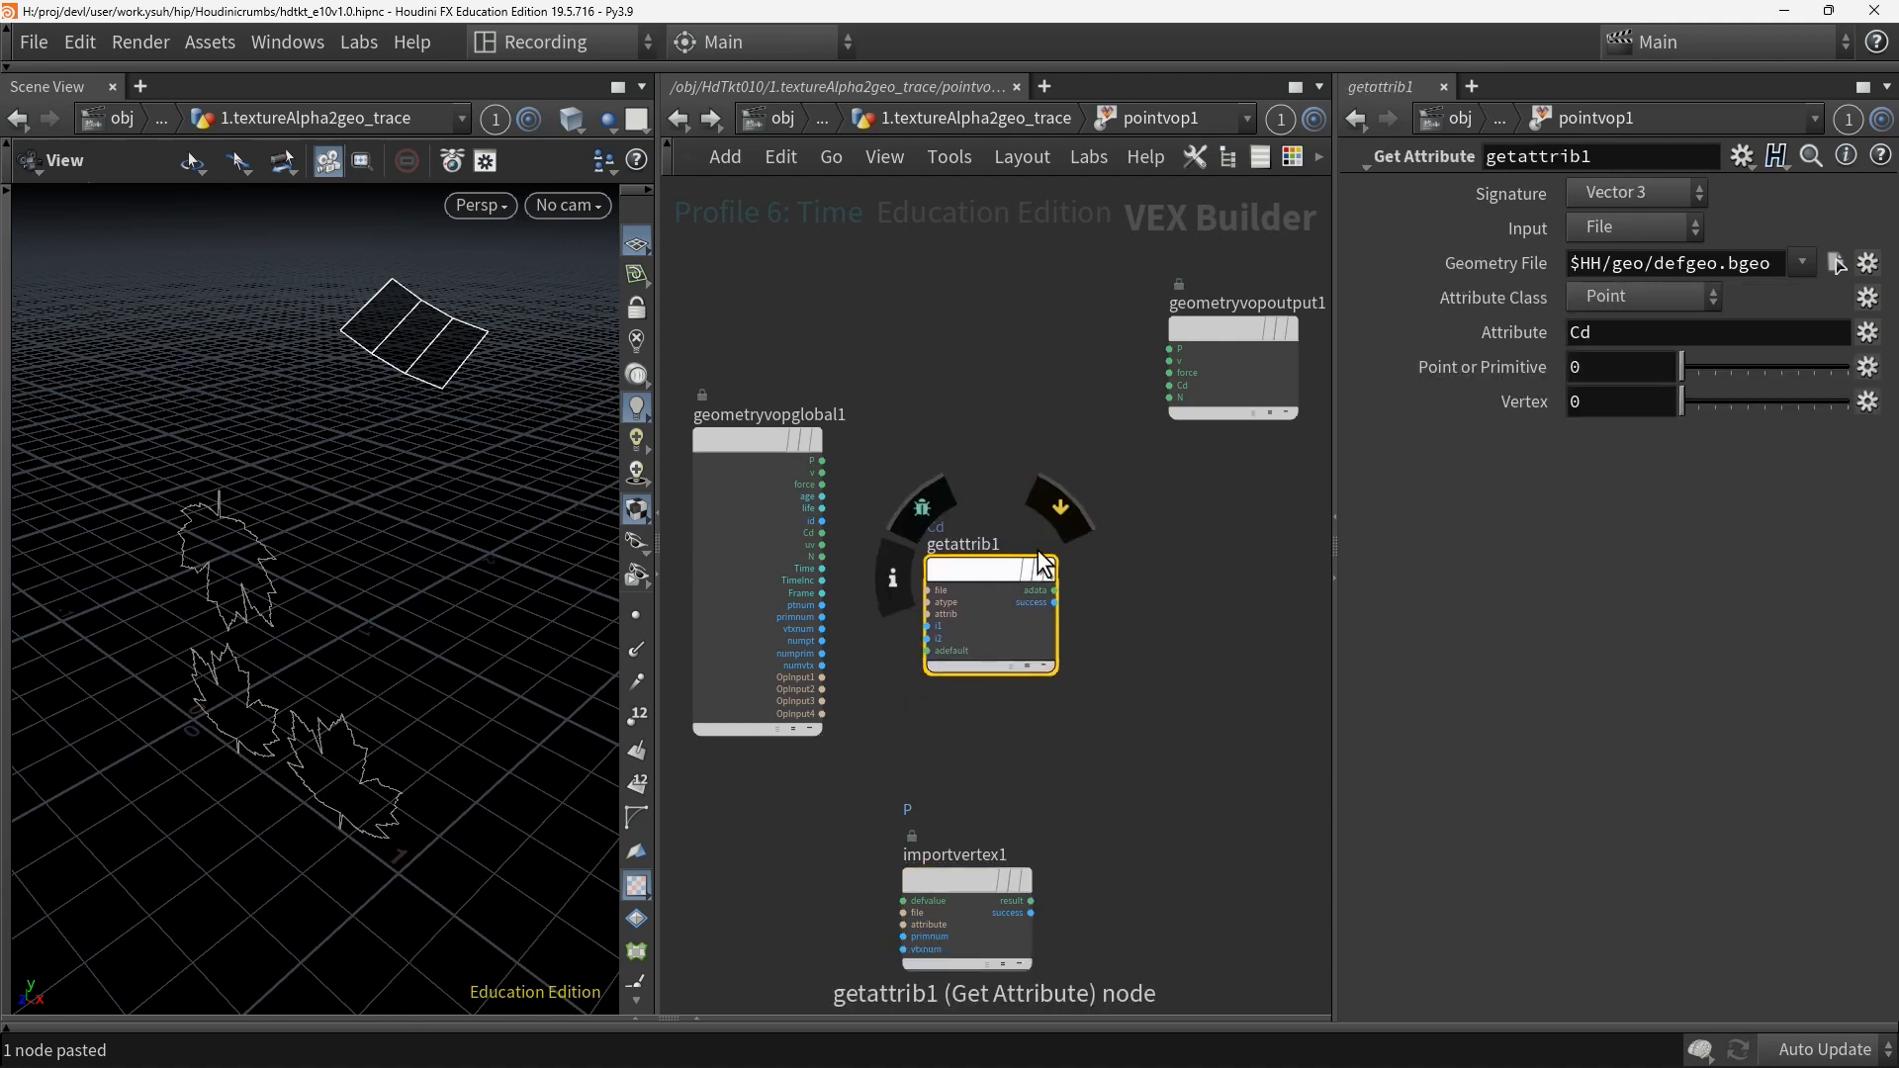
pyautogui.click(1628, 228)
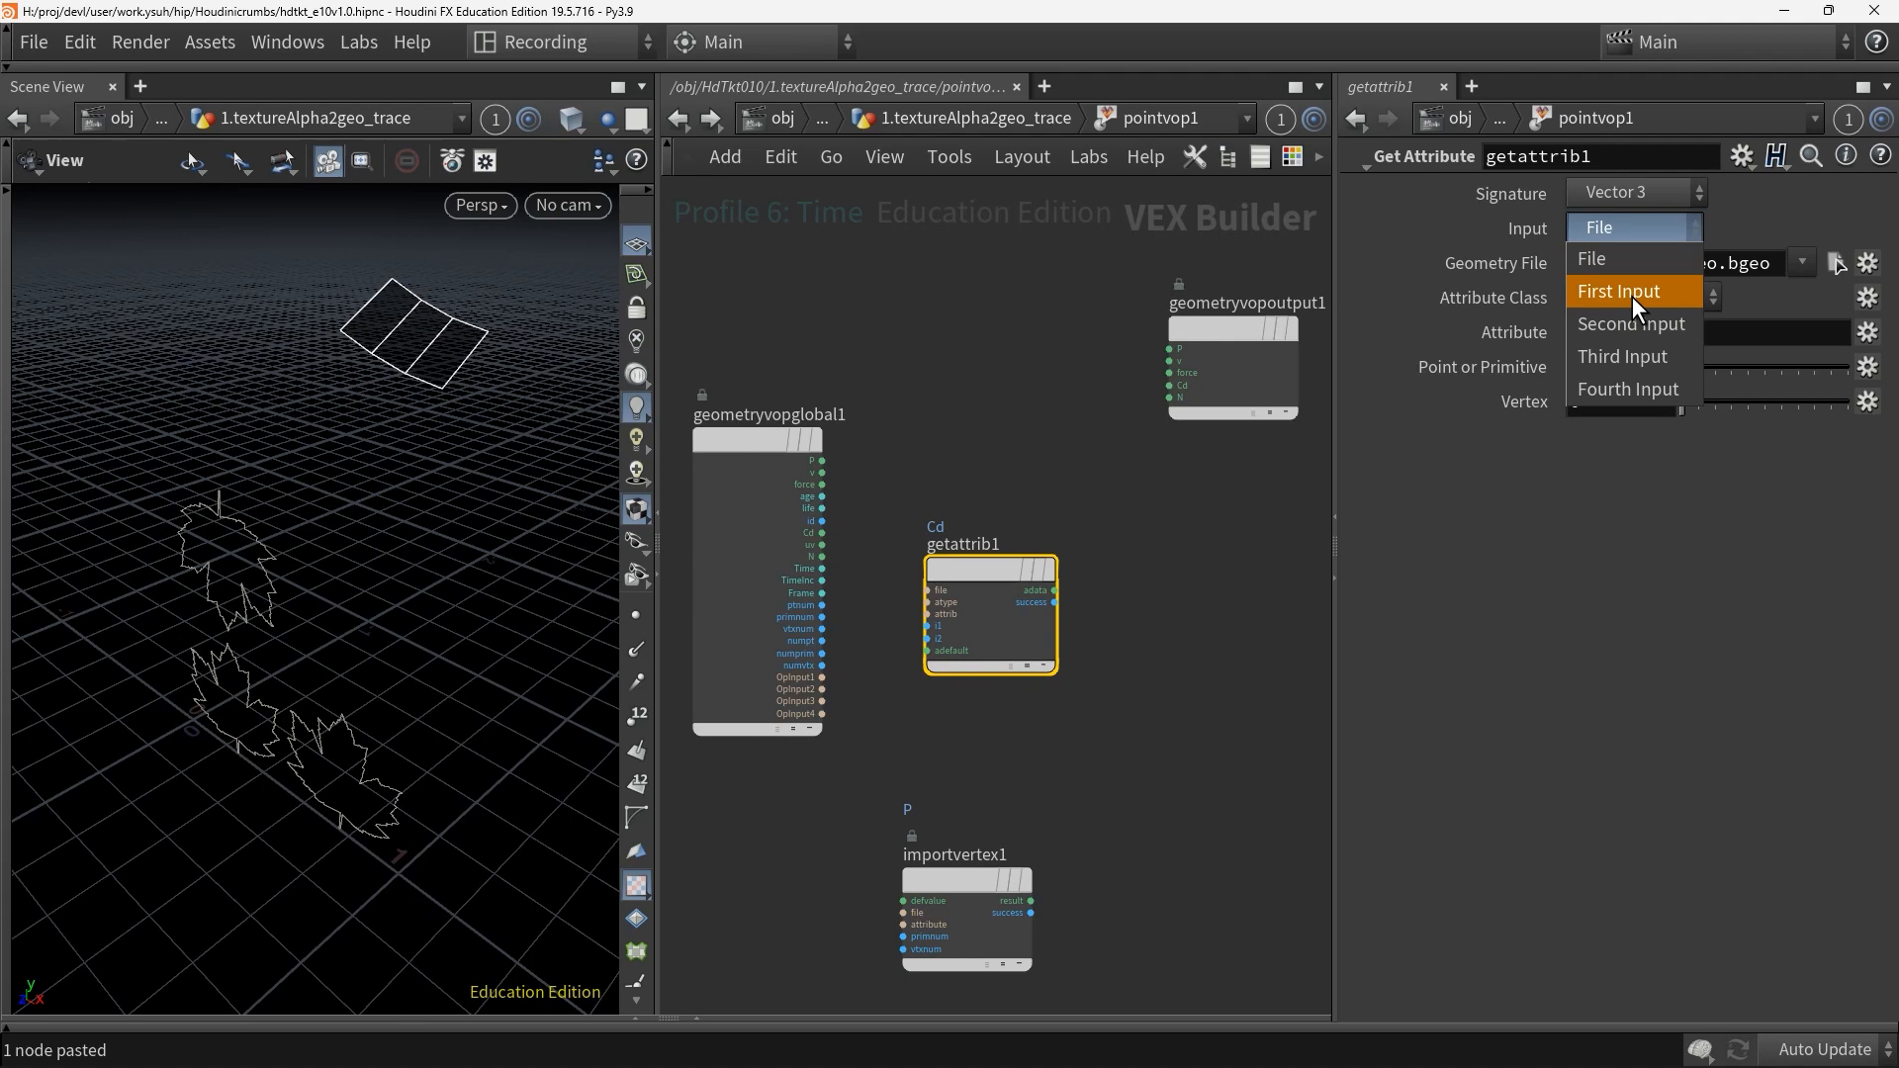
pyautogui.click(1631, 295)
pyautogui.click(1646, 293)
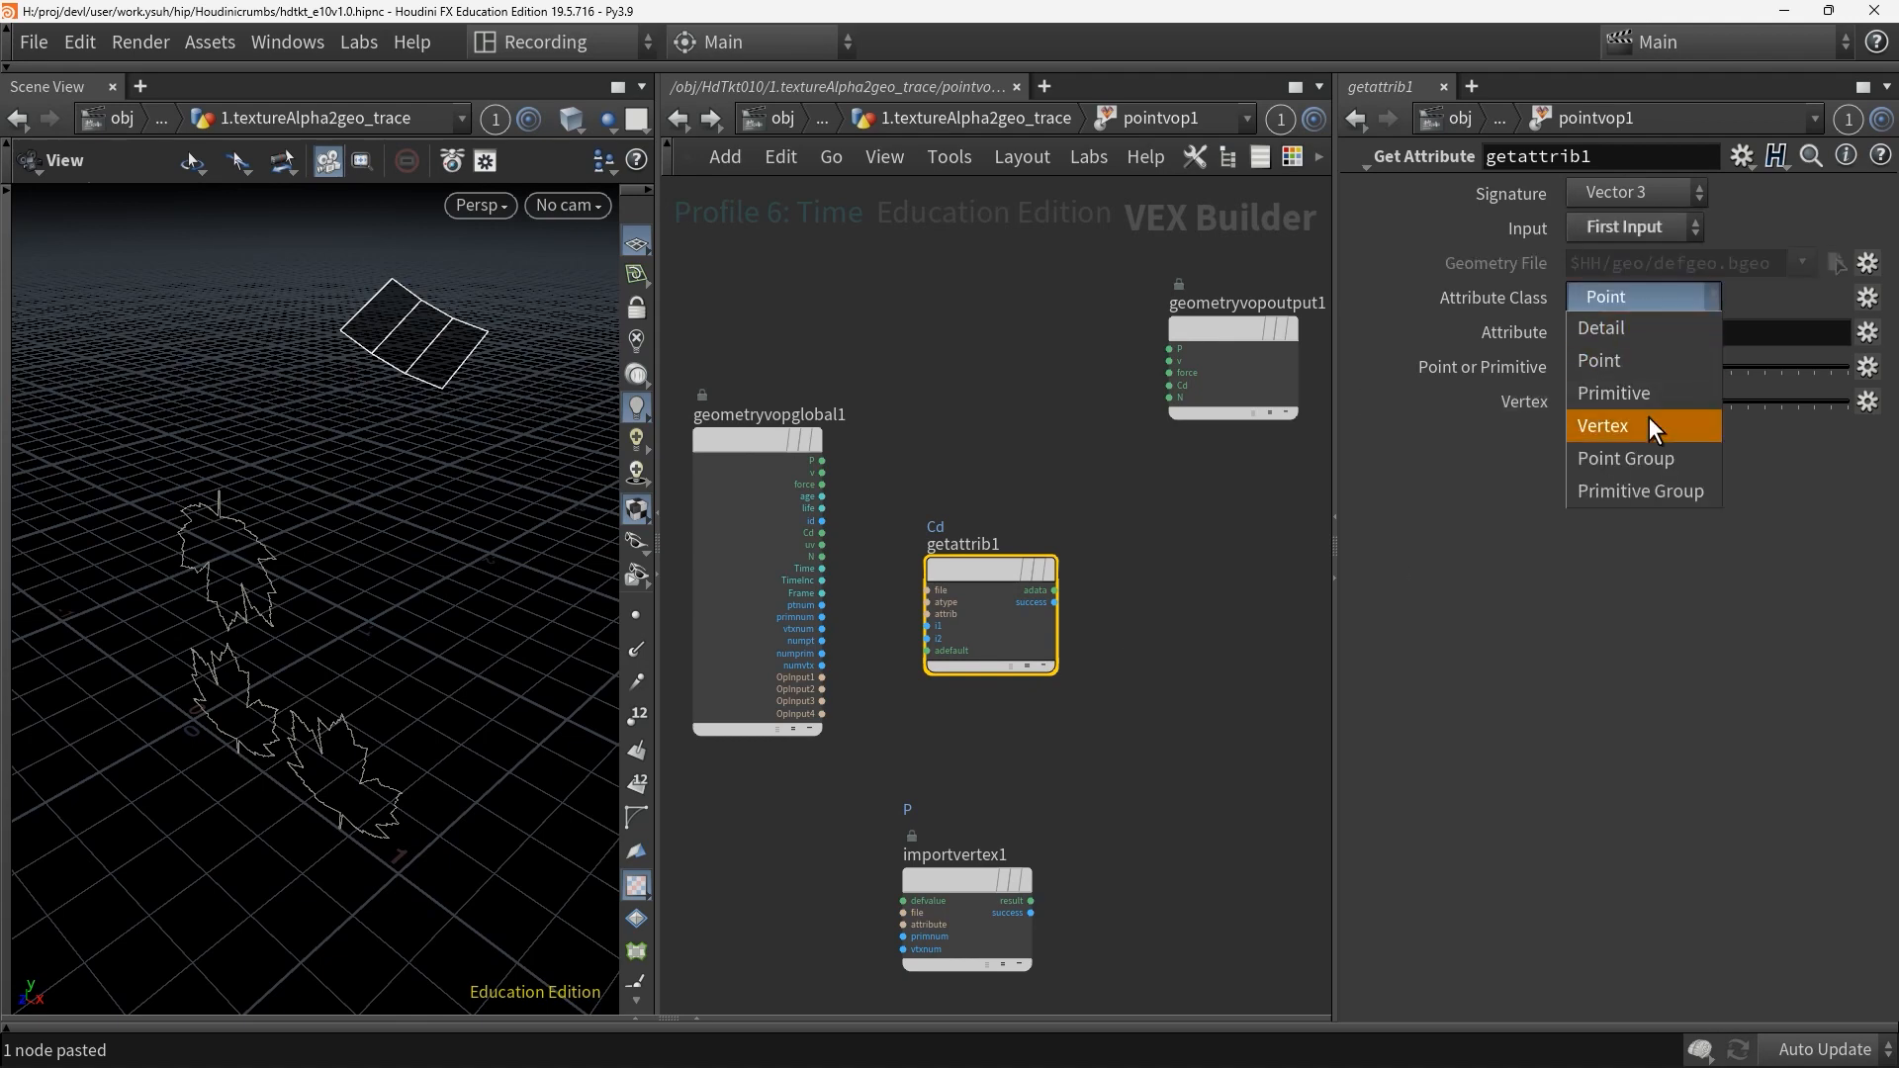
pyautogui.click(1648, 417)
pyautogui.click(1630, 331)
pyautogui.doubleClick(1630, 332)
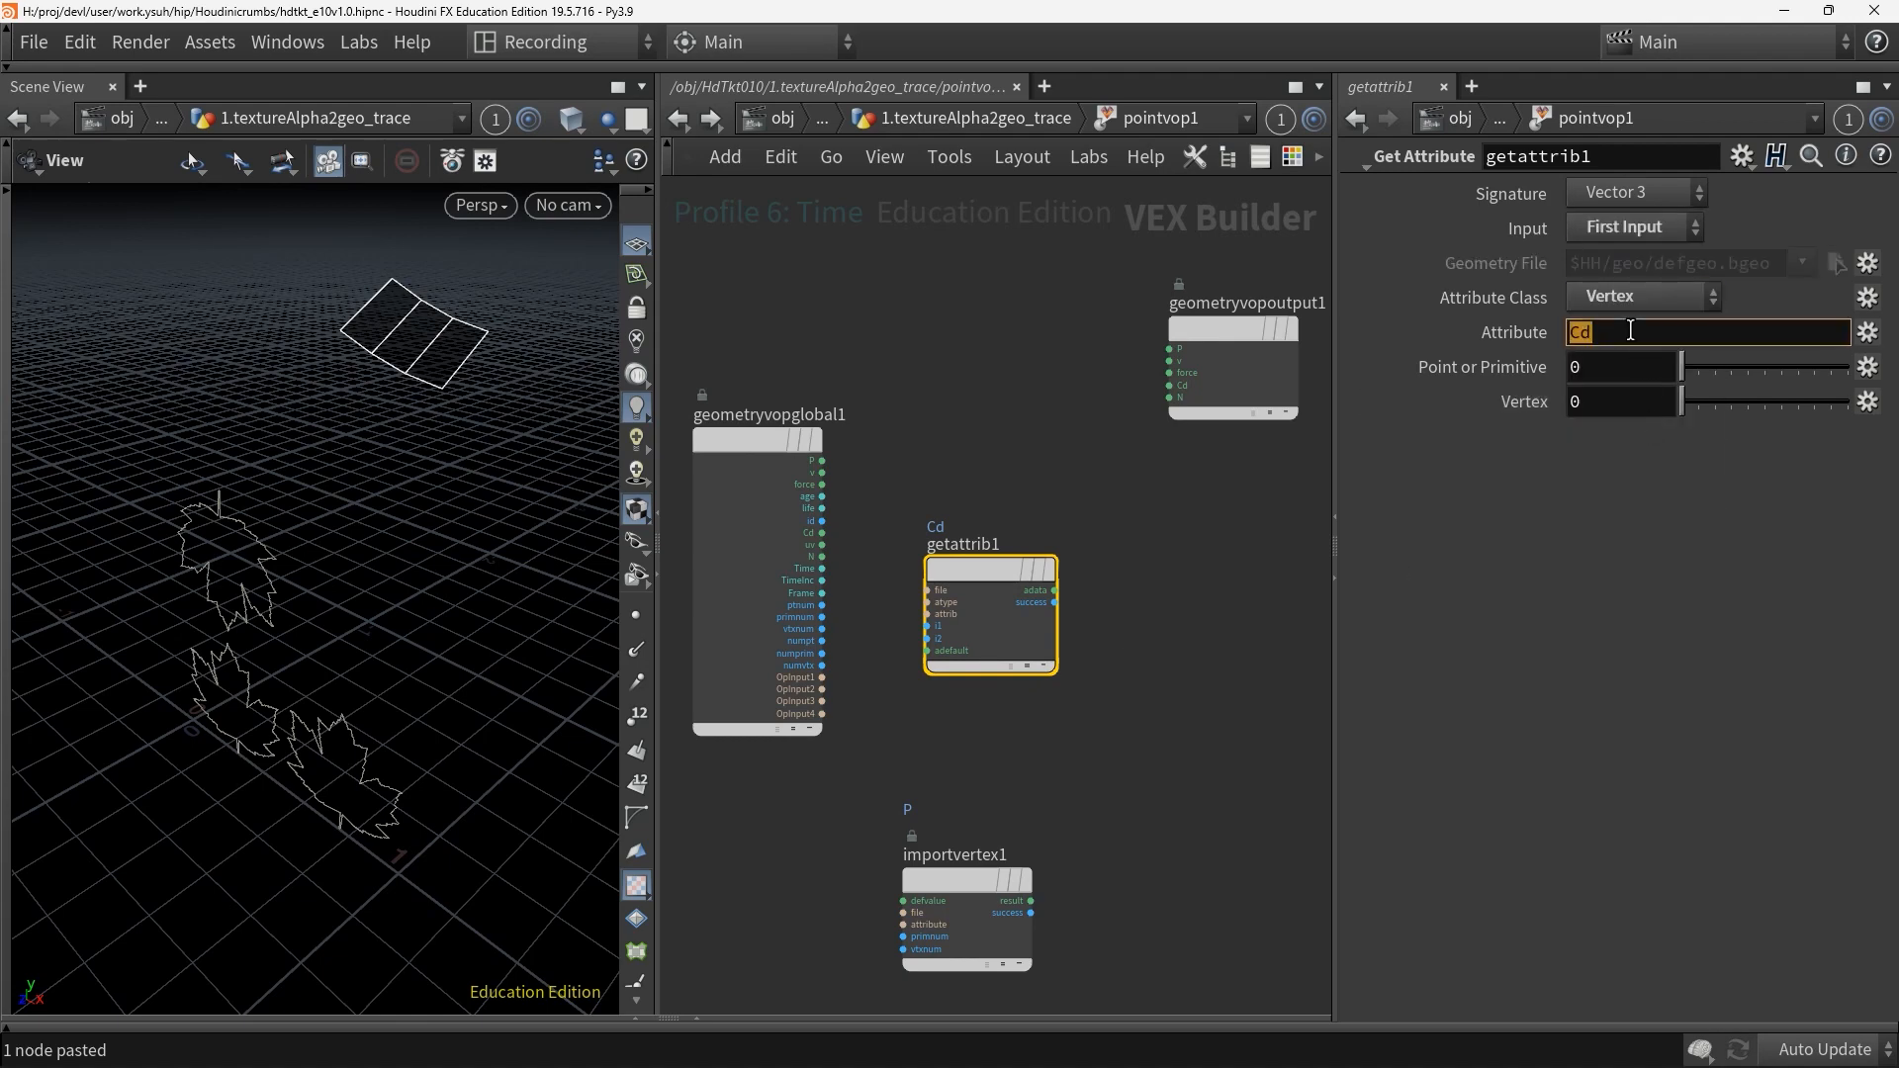
pyautogui.write('uv')
pyautogui.press('Return')
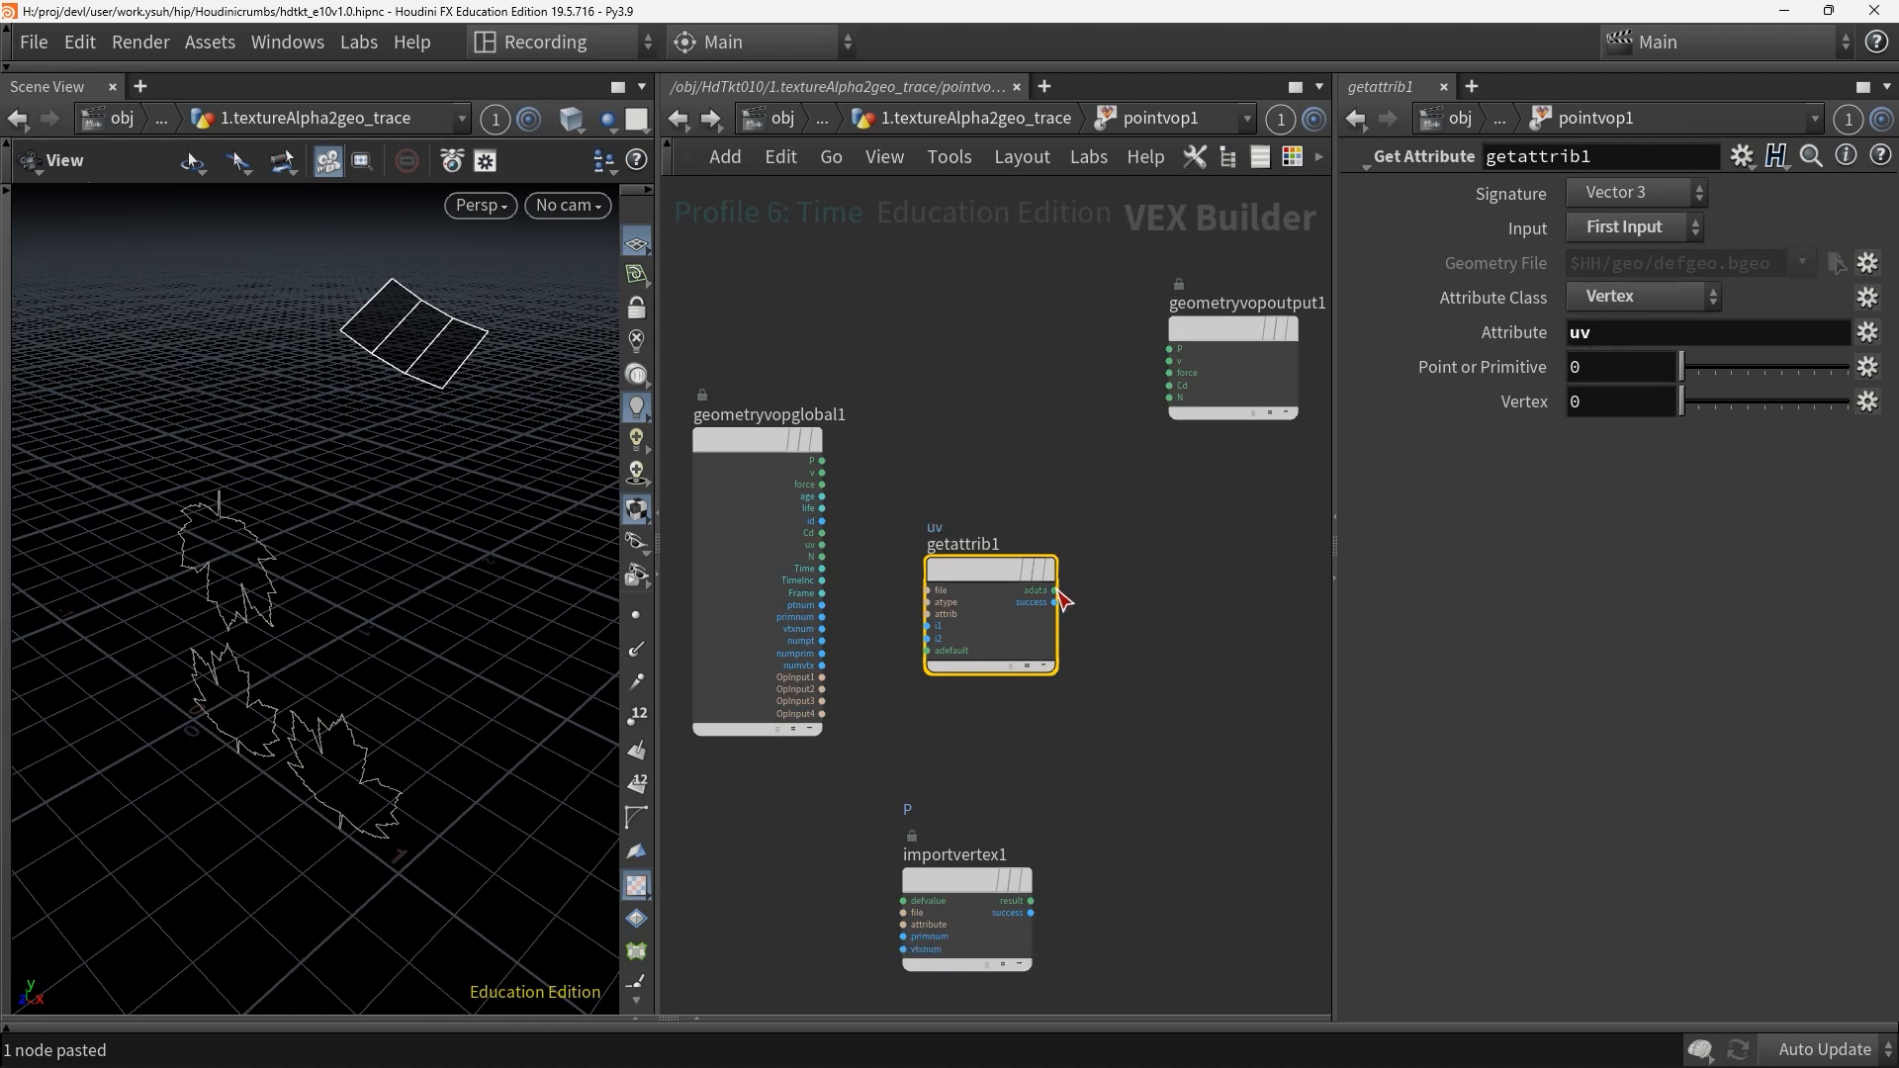
# Wire getattrib1's adata output into P of geometryvopoutput1, and the global primnum and vtxnum outputs into its i1 and i2 inputs
pyautogui.moveTo(1055, 590); pyautogui.dragTo(1146, 358)
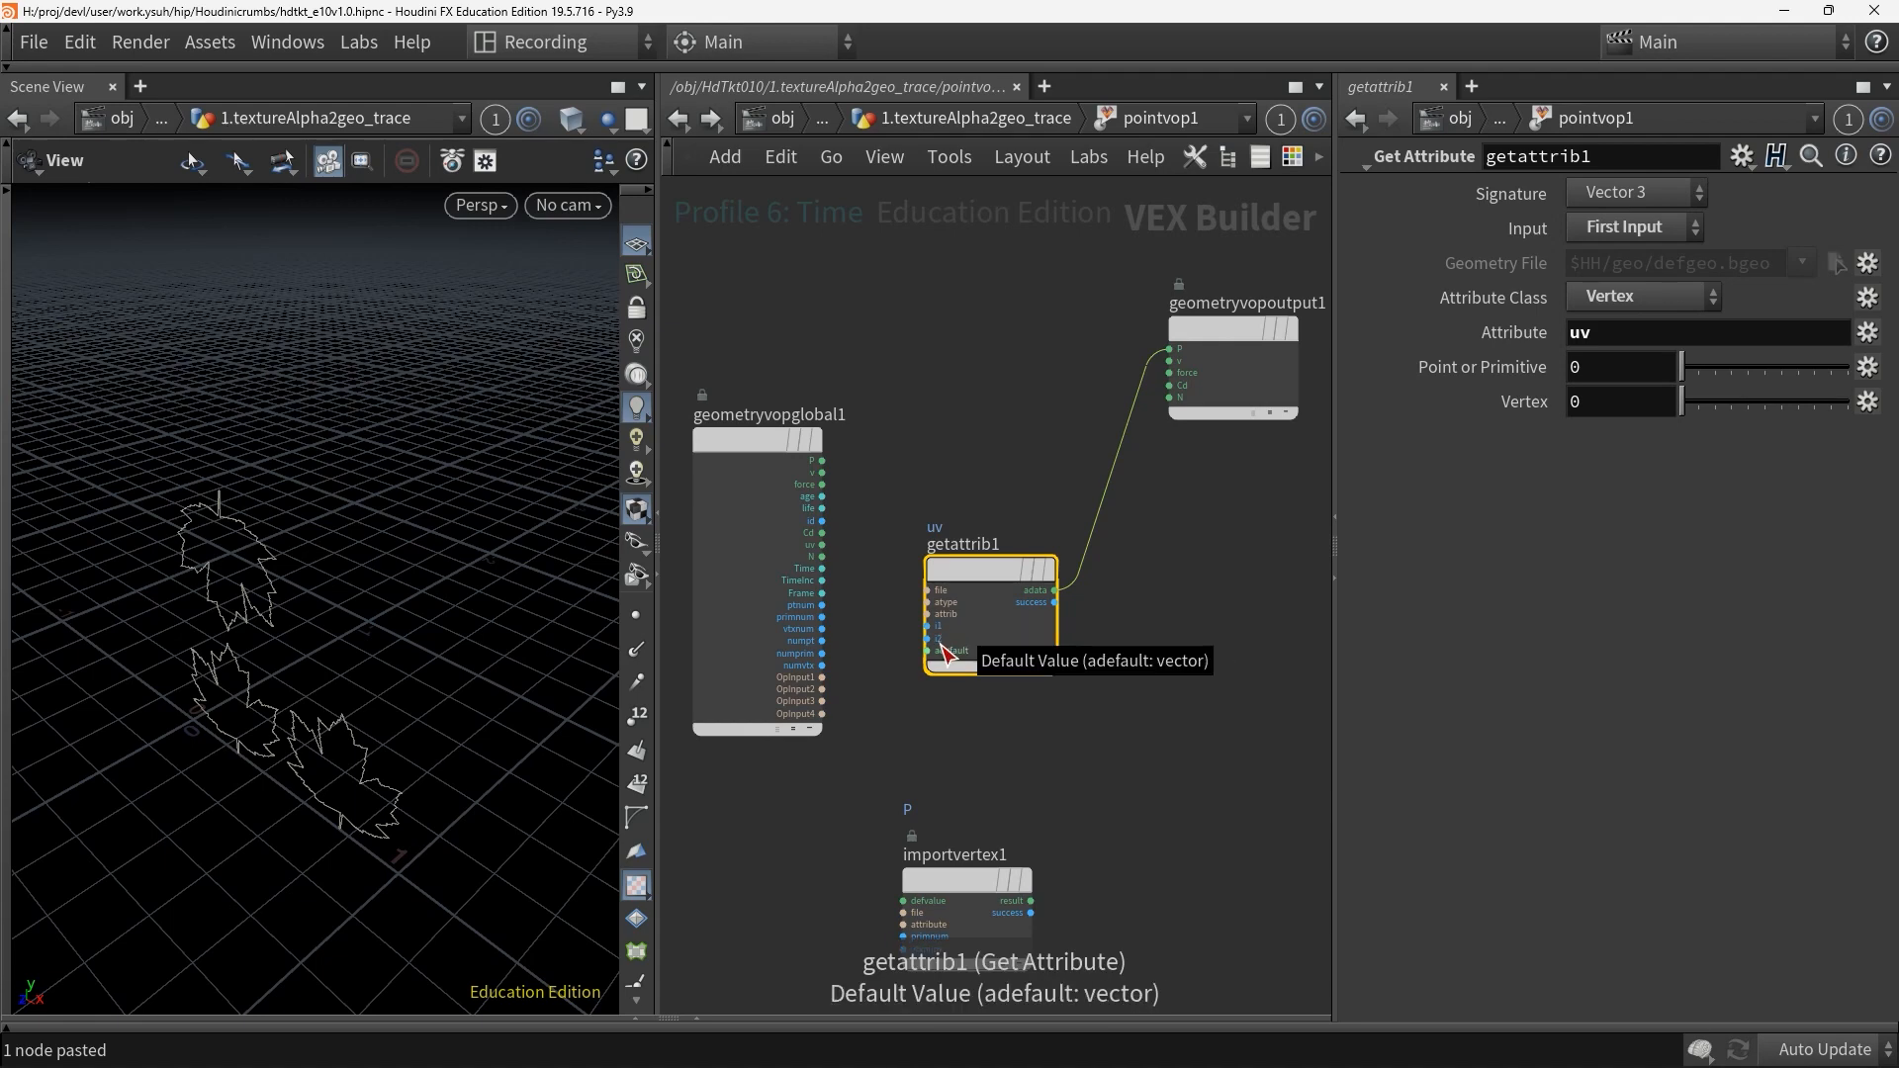
pyautogui.click(738, 439)
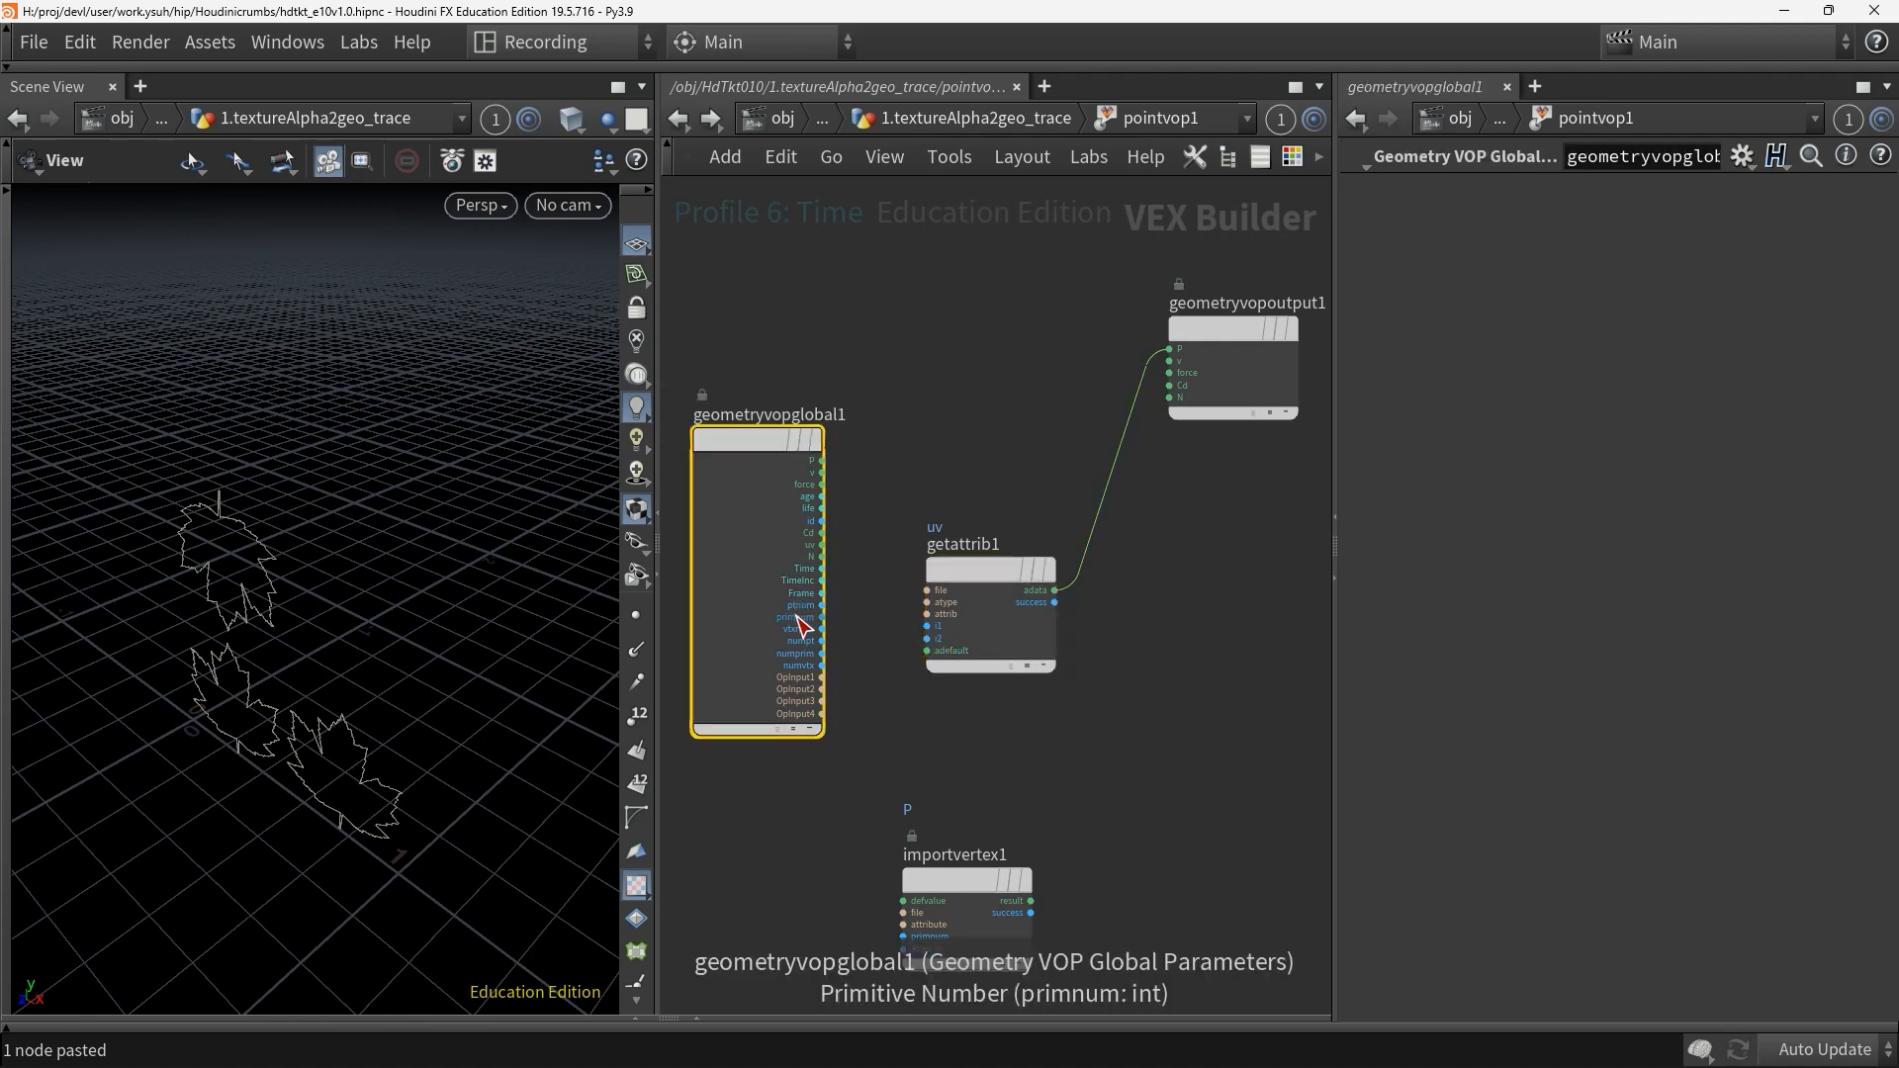
pyautogui.moveTo(821, 617); pyautogui.dragTo(933, 641)
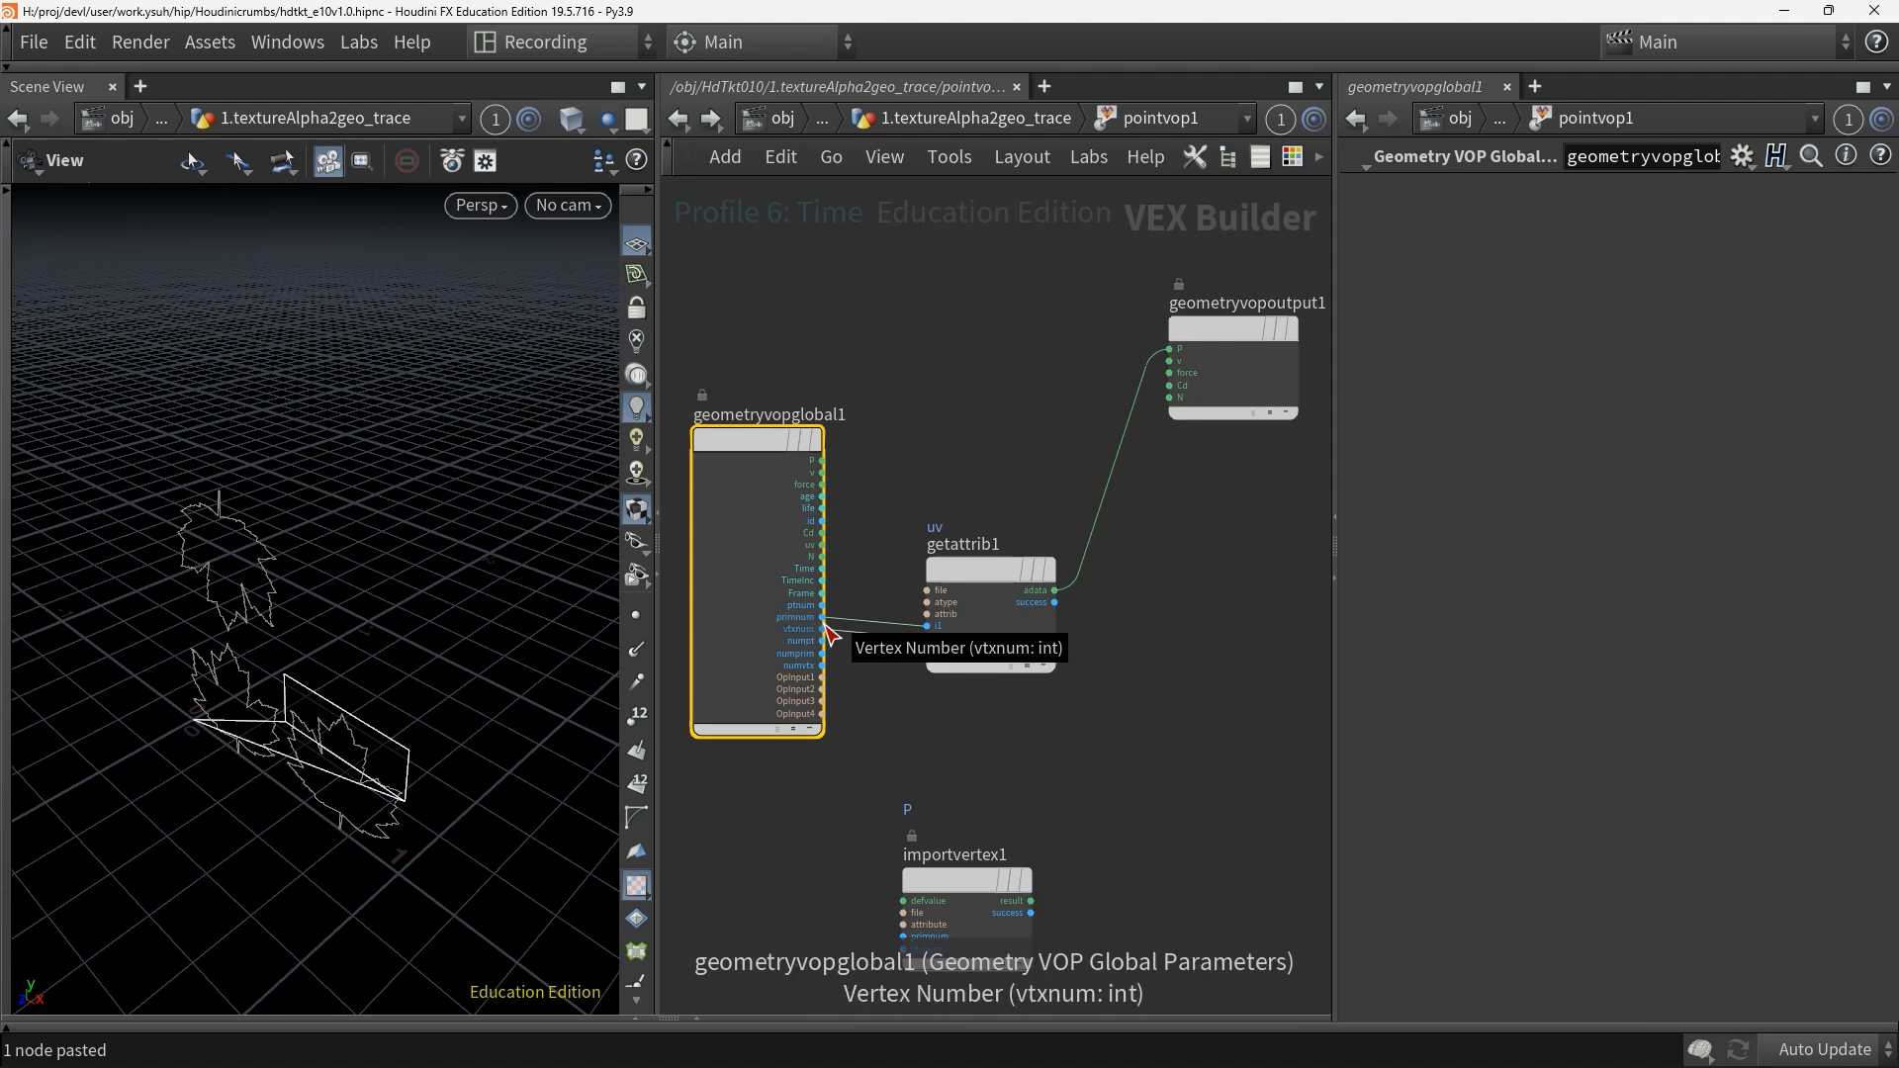
# Attach a Visualize node to each of the primnum and vtxnum outputs of geometryvopglobal1
pyautogui.press('x')
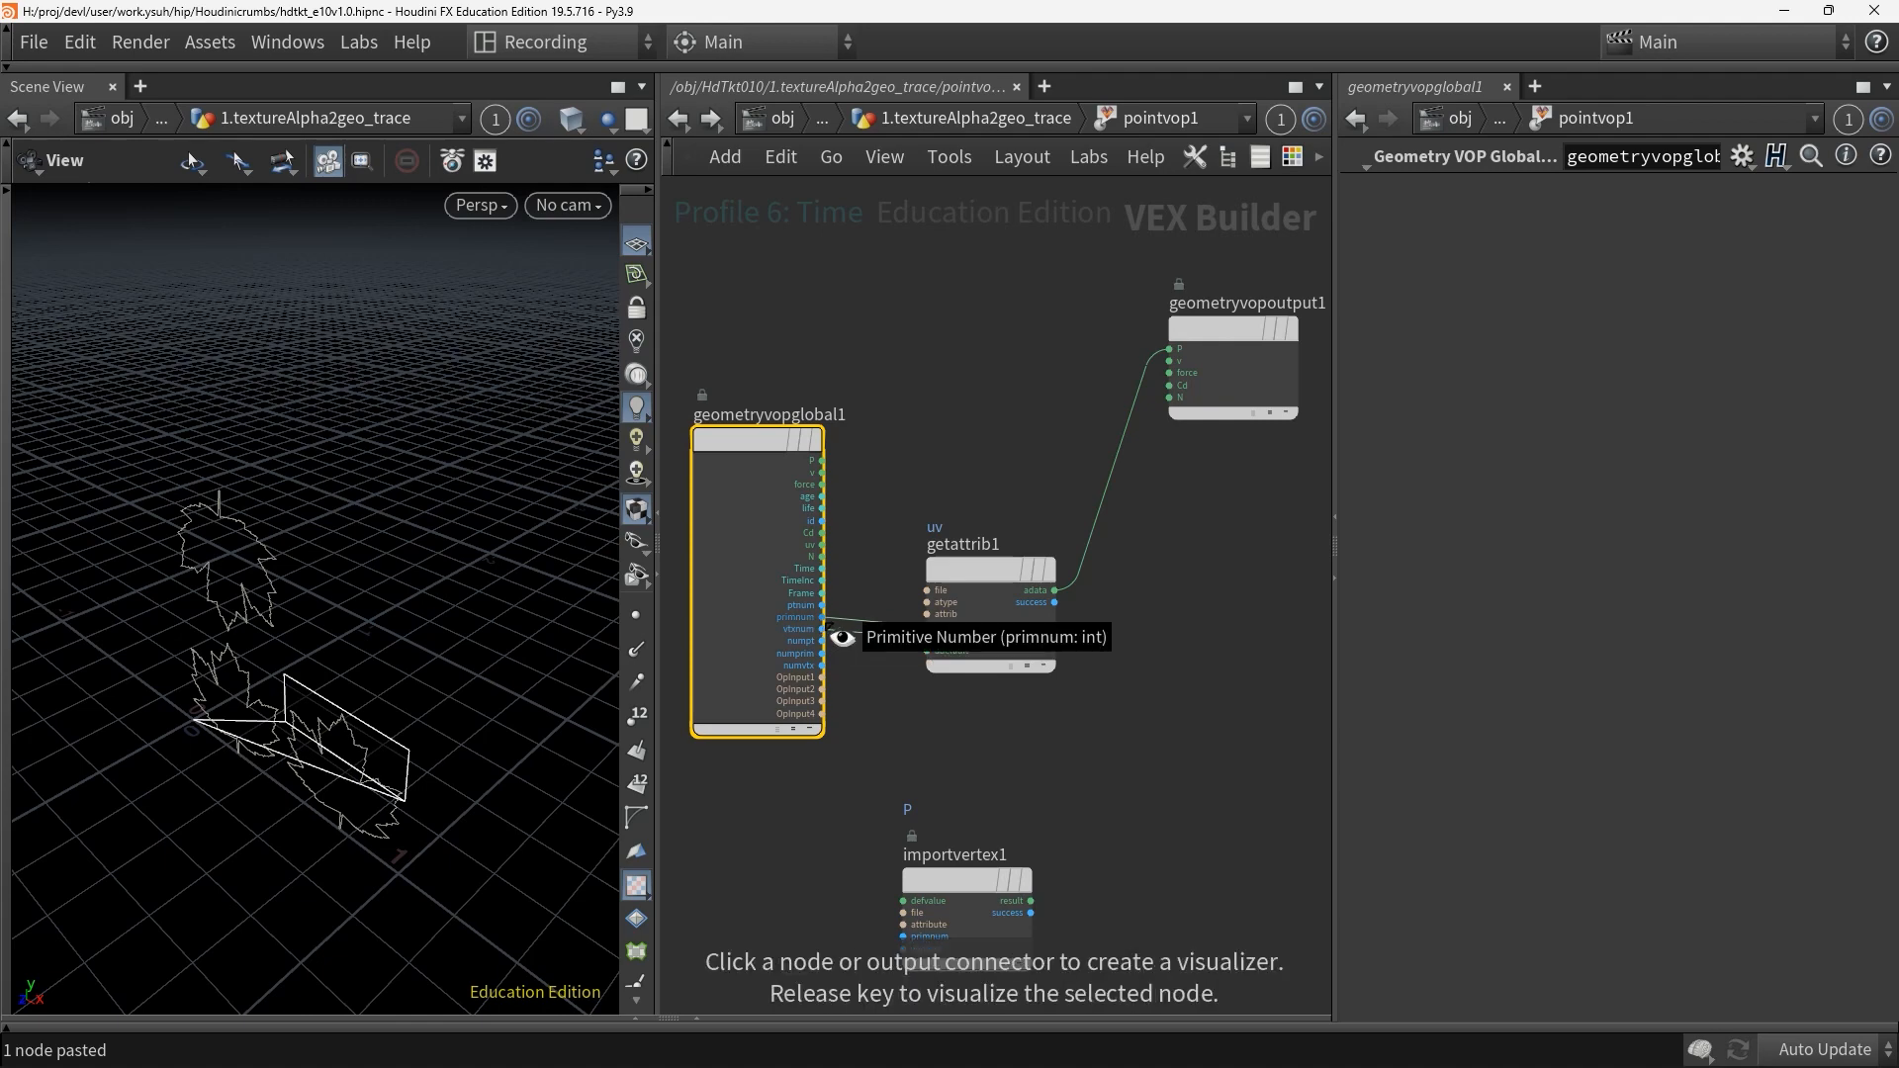
pyautogui.click(827, 620)
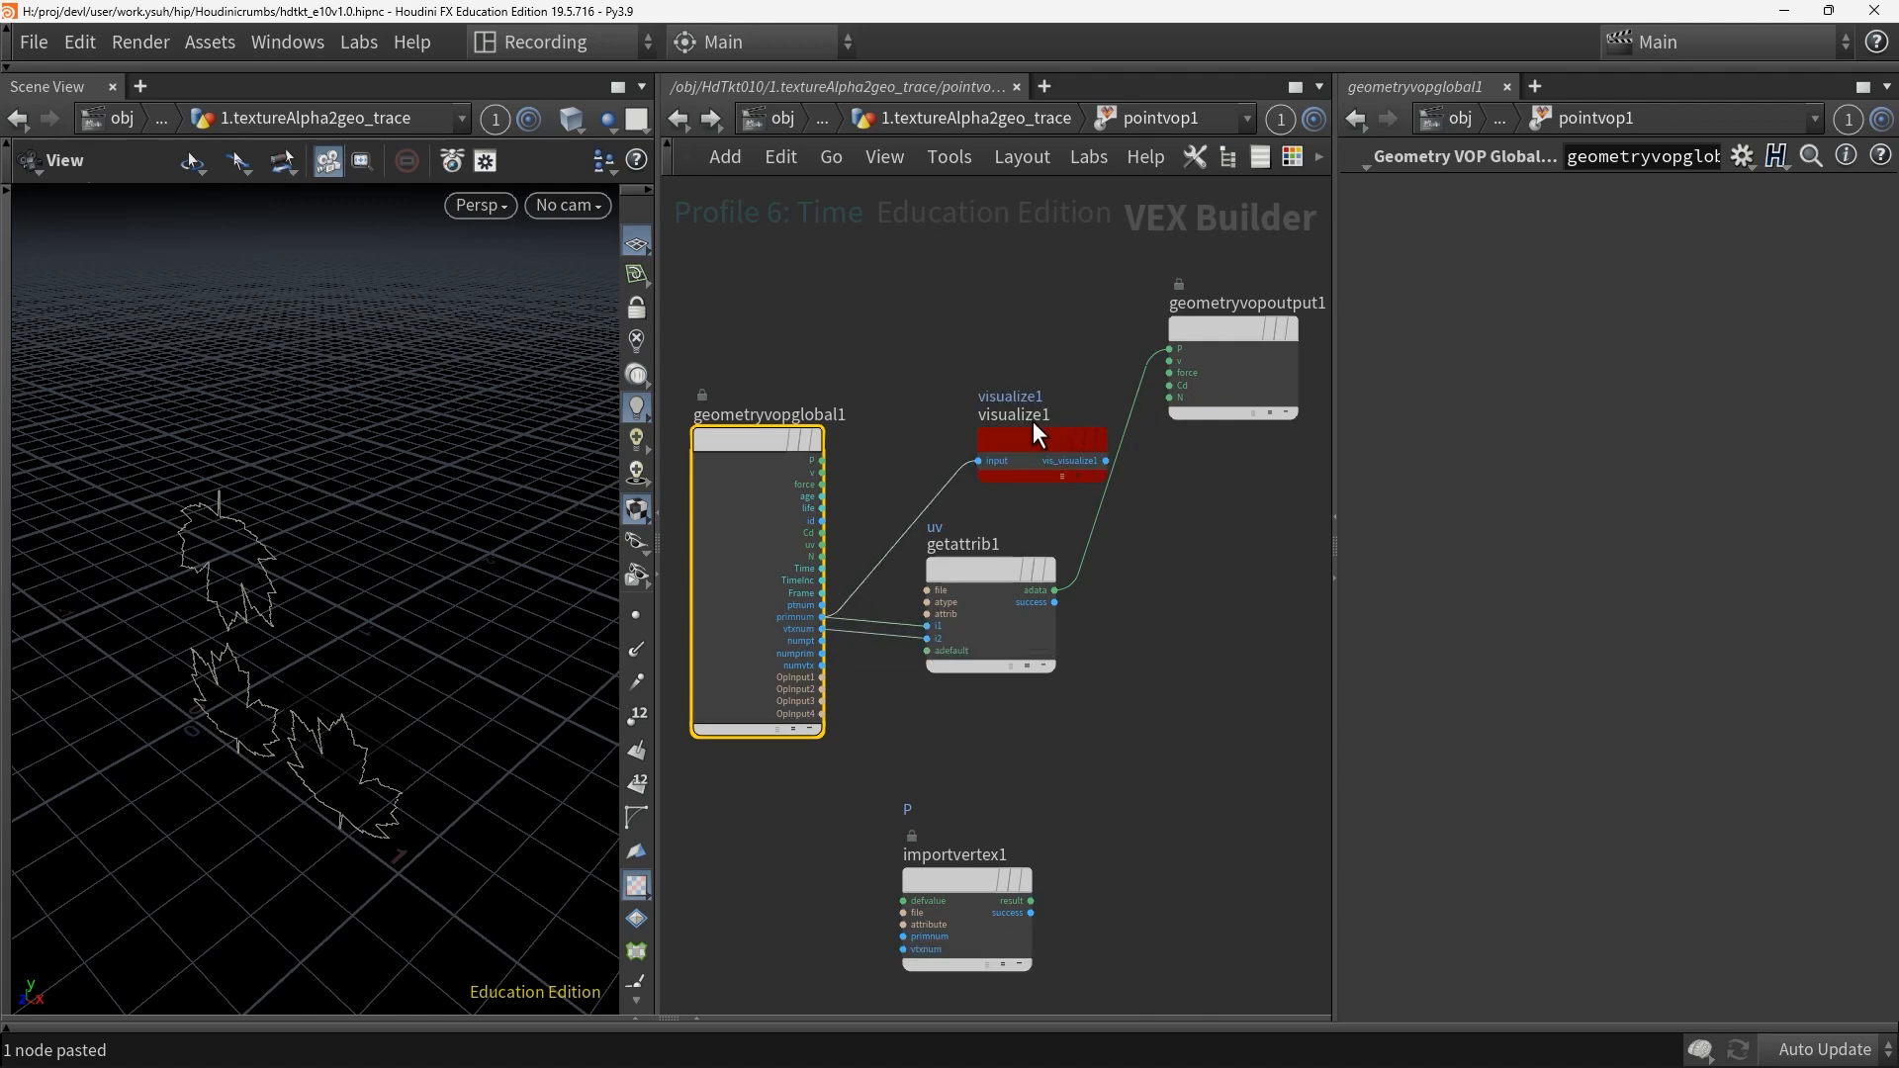
pyautogui.moveTo(1030, 436); pyautogui.dragTo(829, 630)
pyautogui.press('Escape')
# Set the visualized attribute names to primnum on visualize1 and vtxnum on visualize2
pyautogui.click(995, 443)
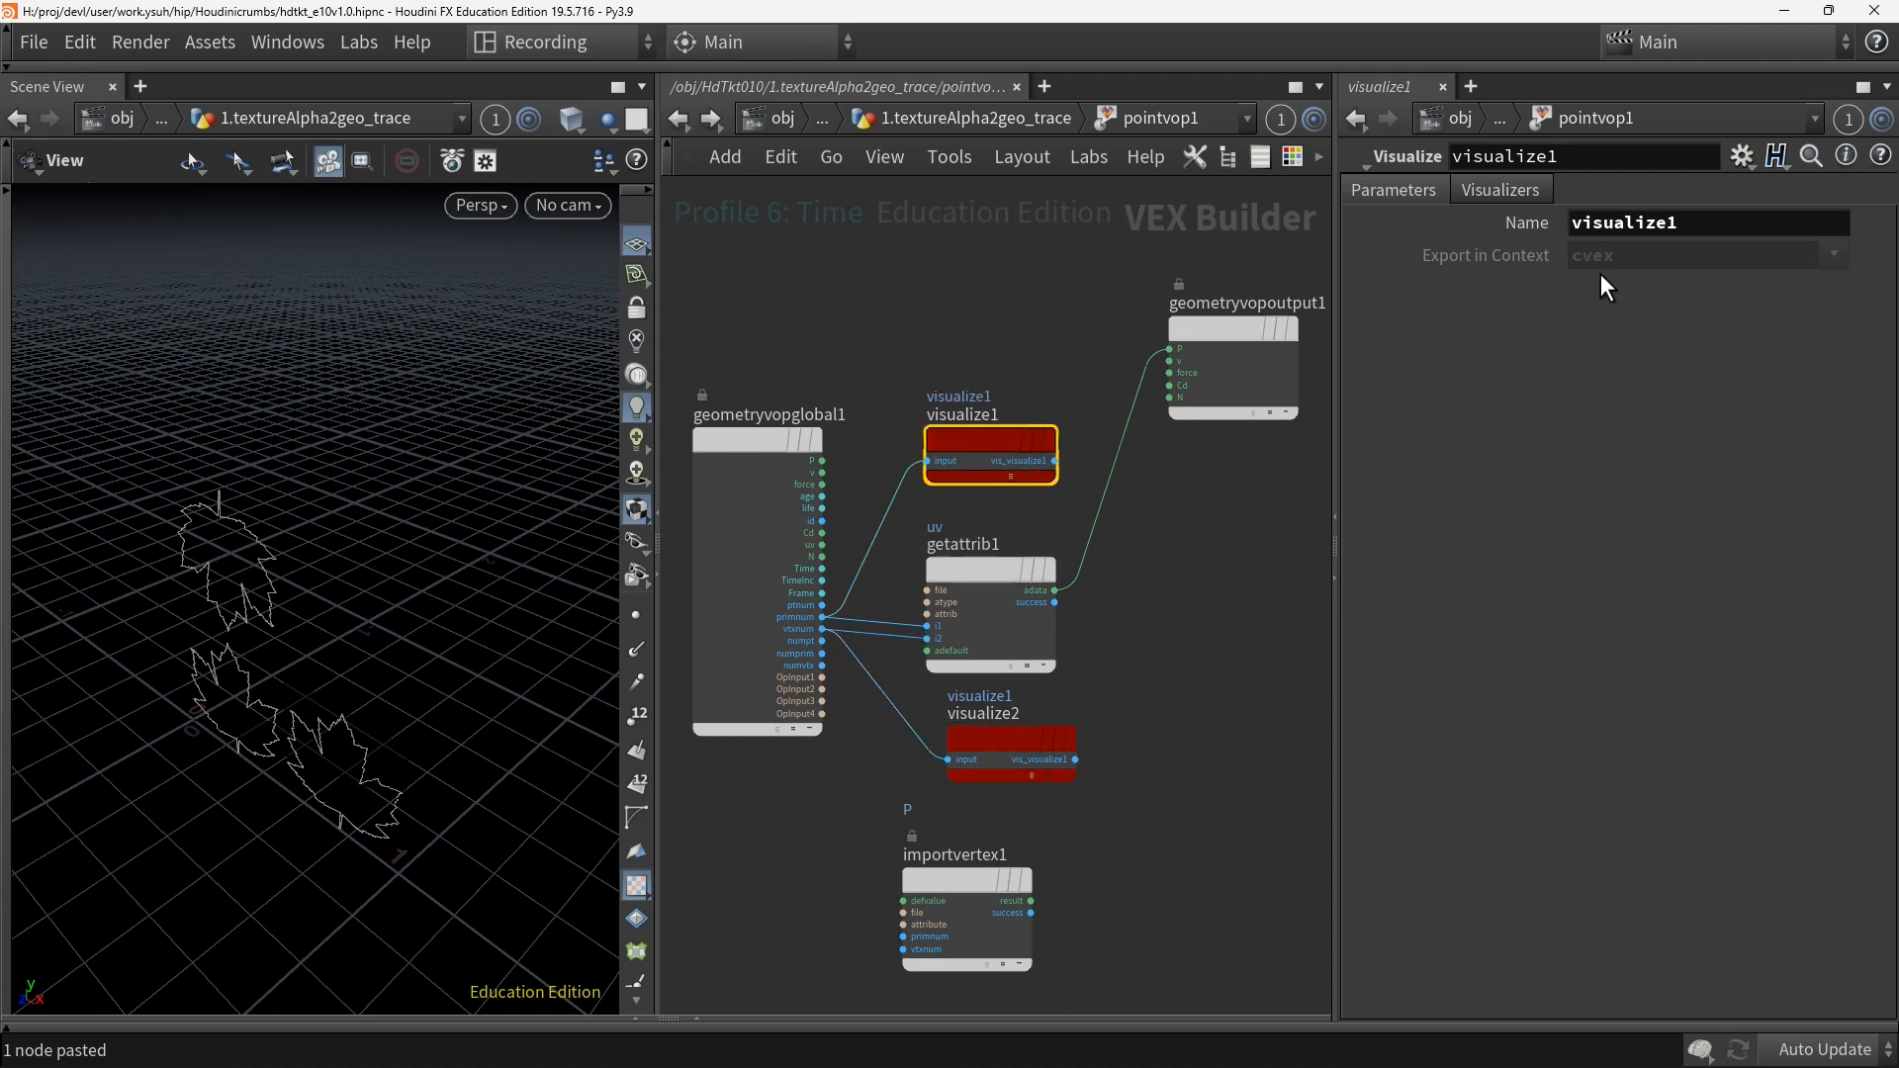
pyautogui.click(1712, 229)
pyautogui.write('prim')
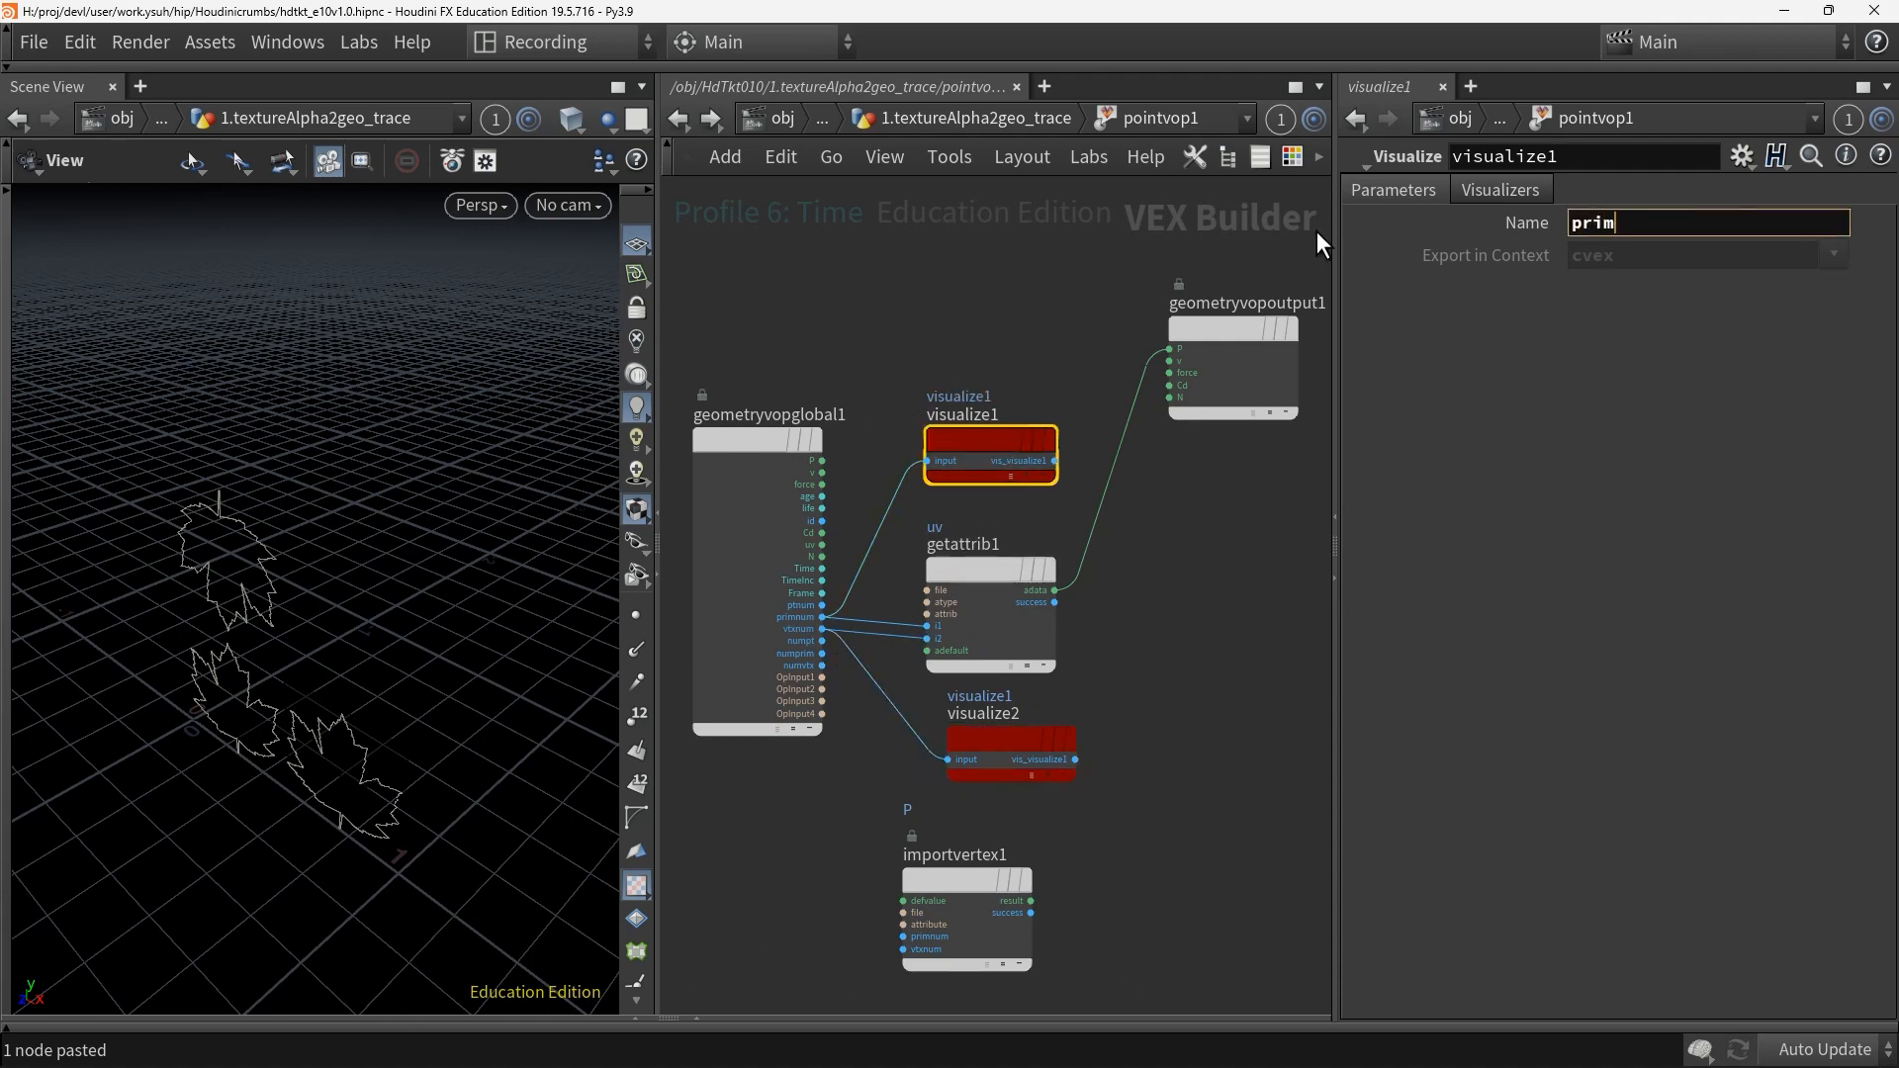
pyautogui.write('num')
pyautogui.press('Return')
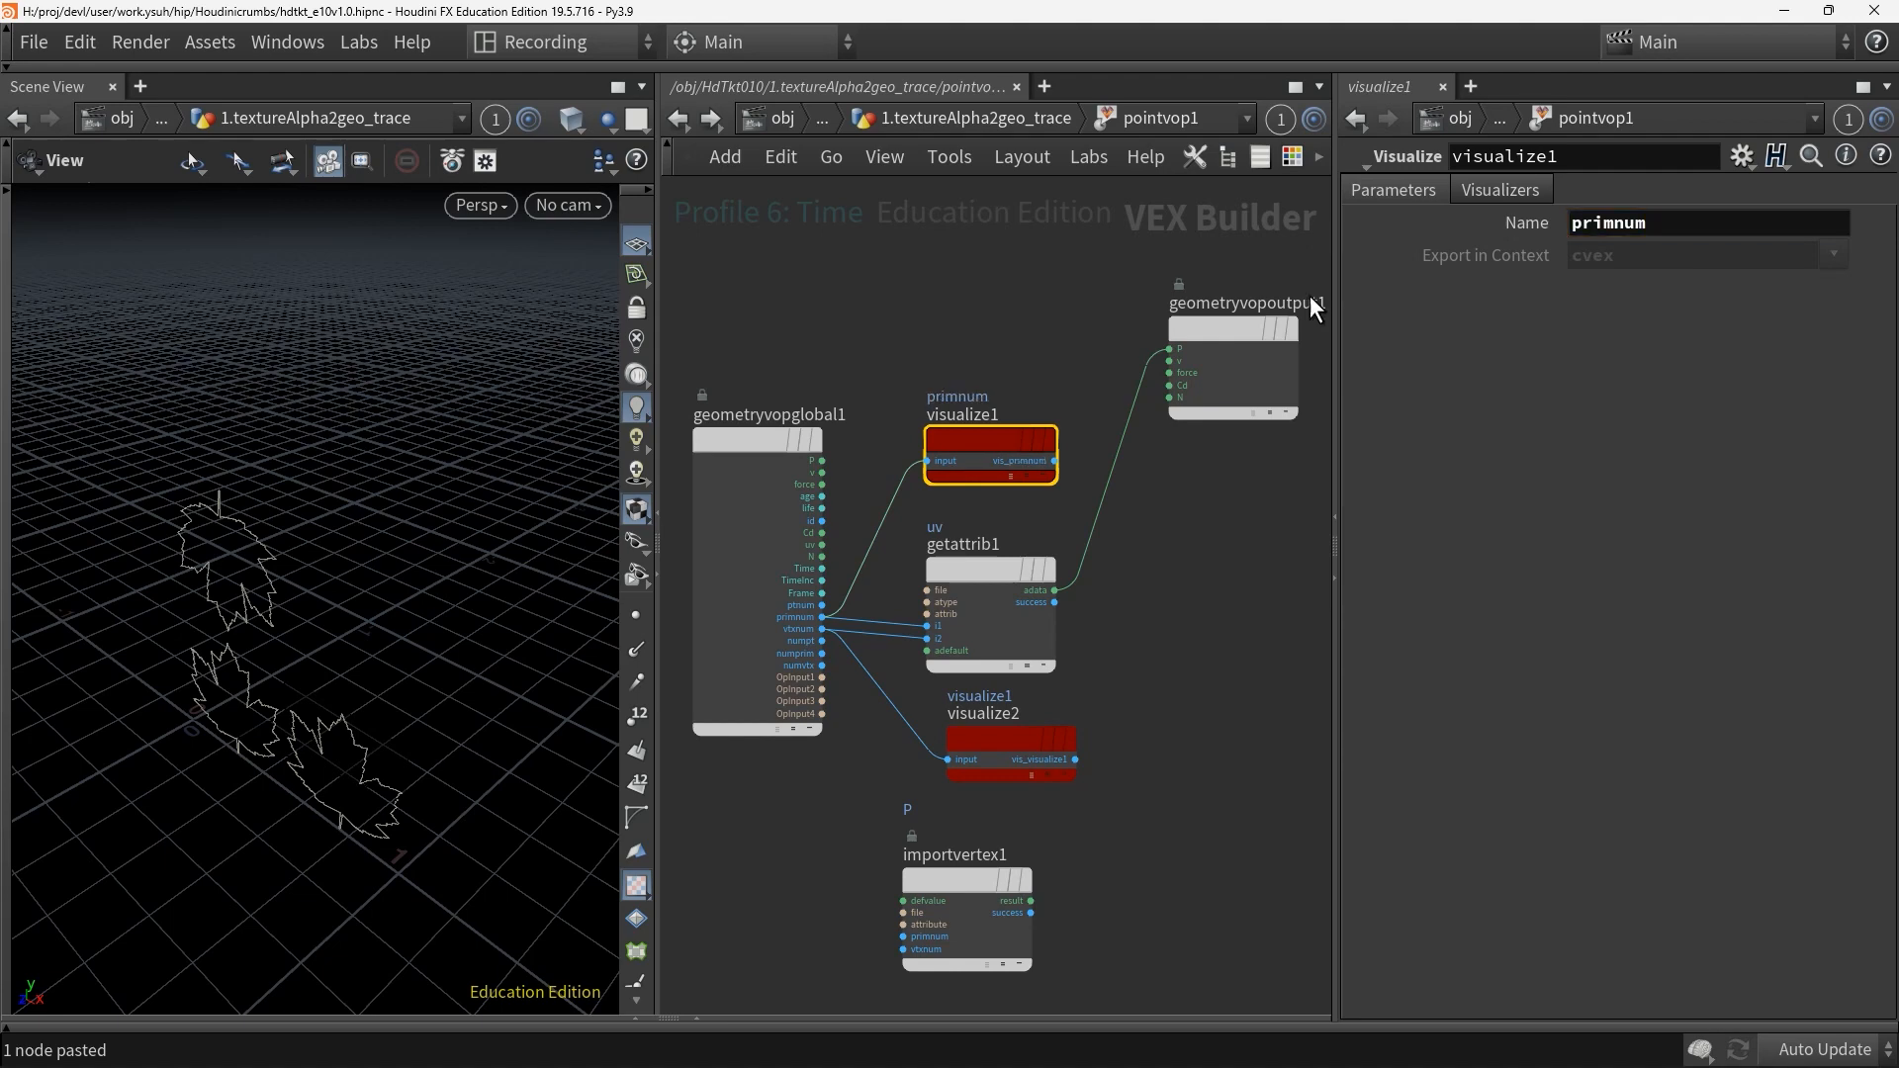
pyautogui.click(1025, 752)
pyautogui.click(1420, 223)
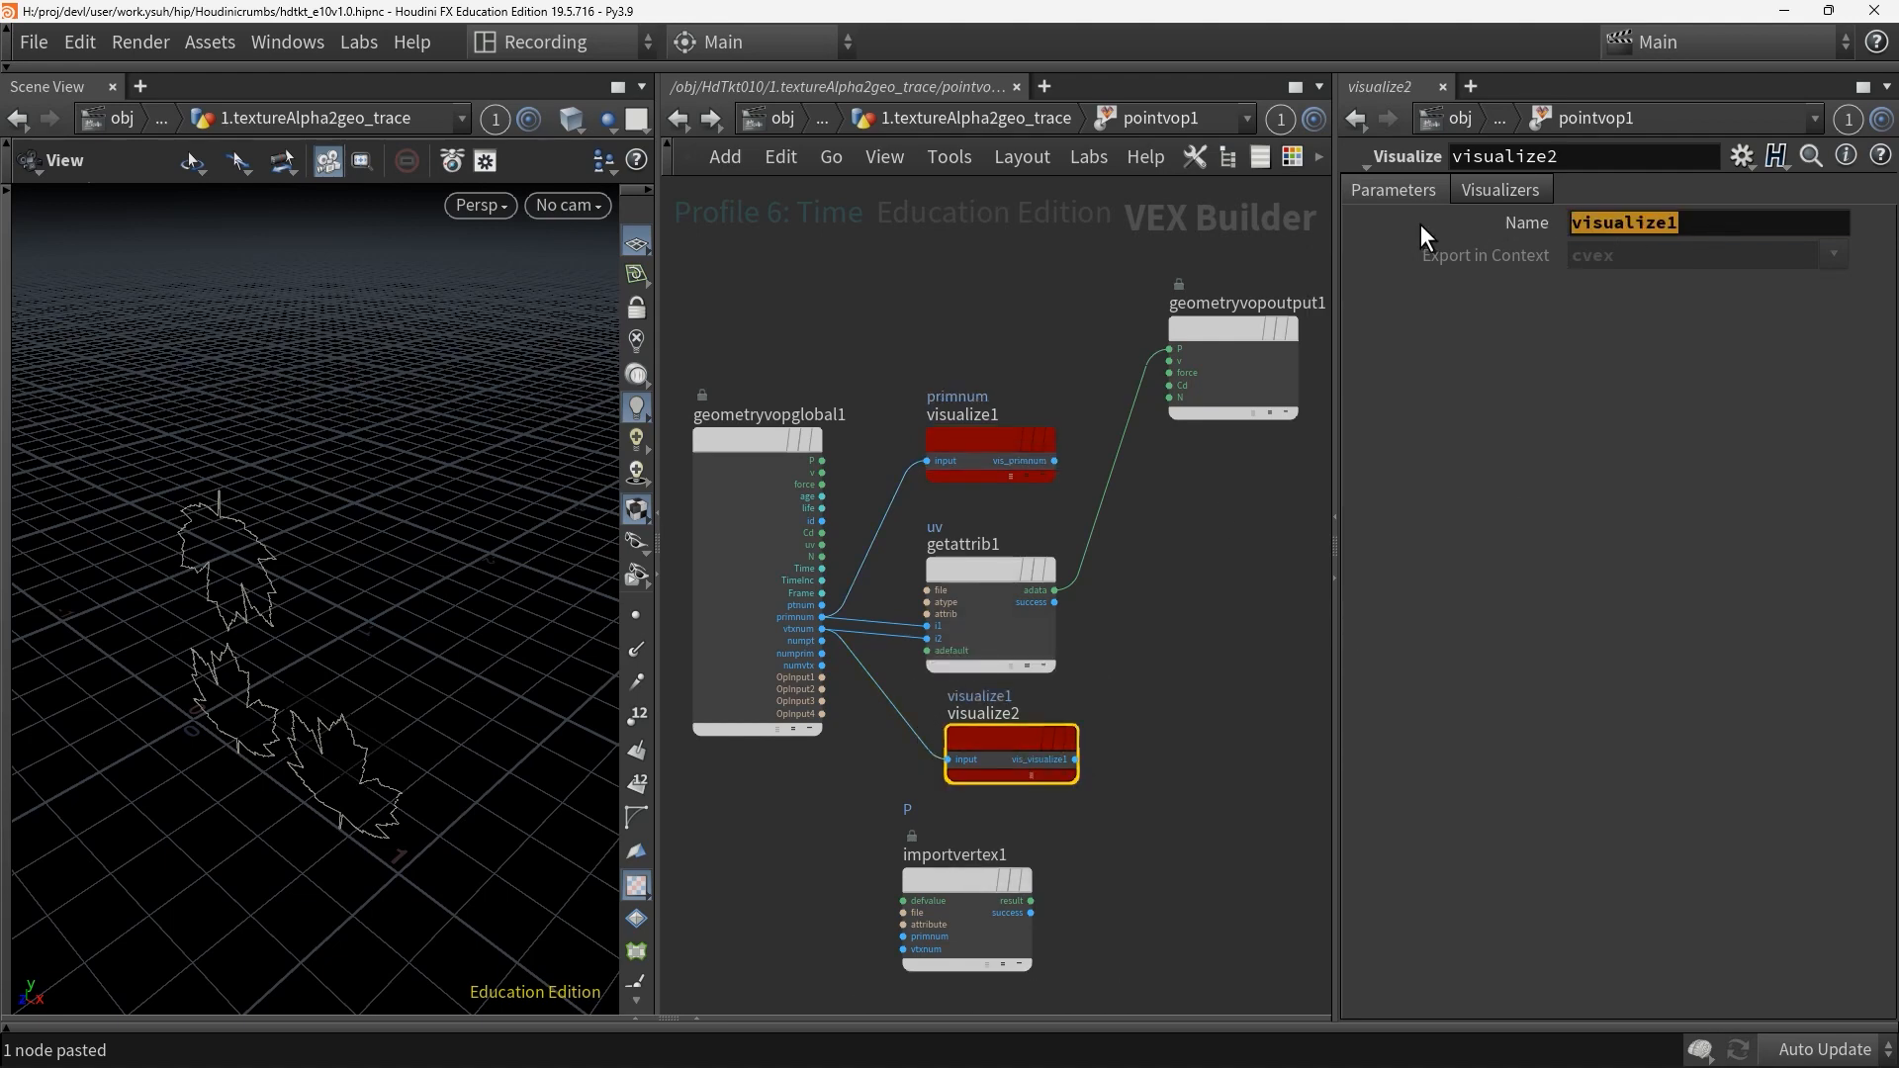
pyautogui.write('vtxnum')
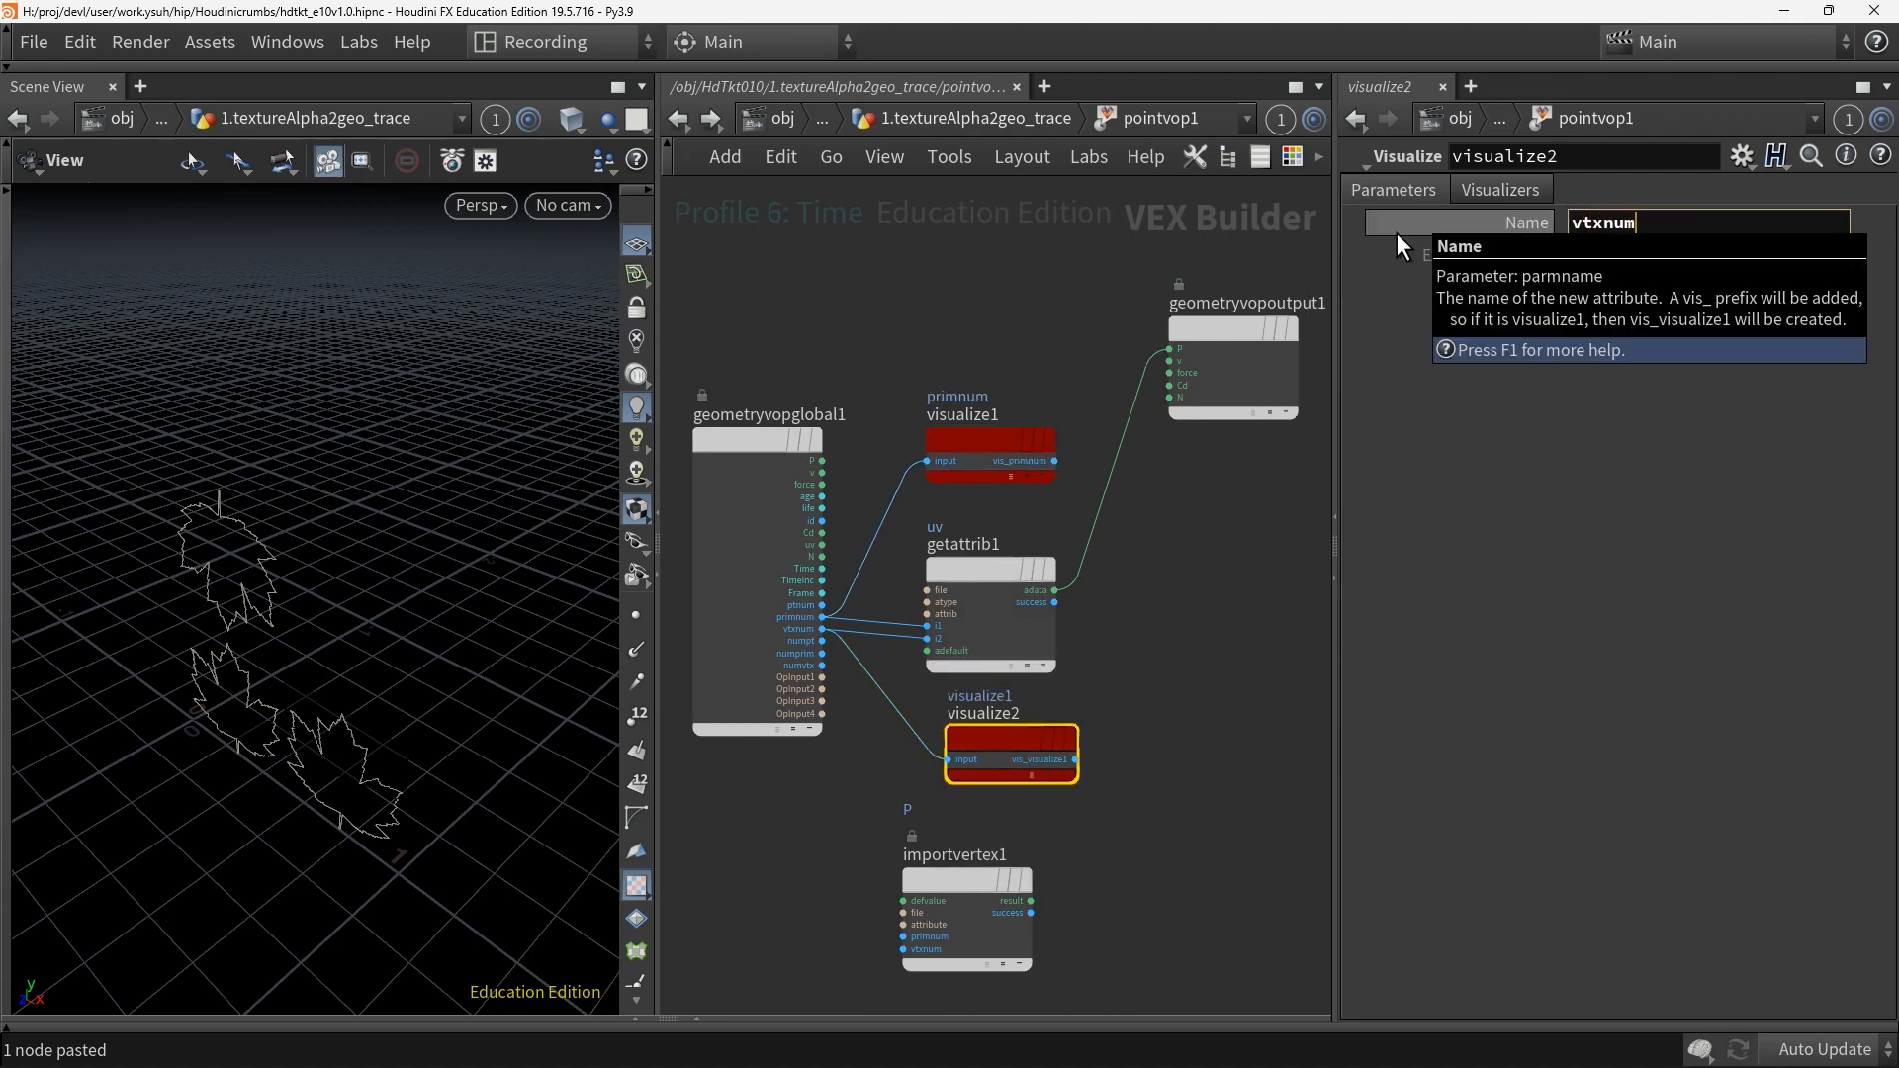
pyautogui.press('Return')
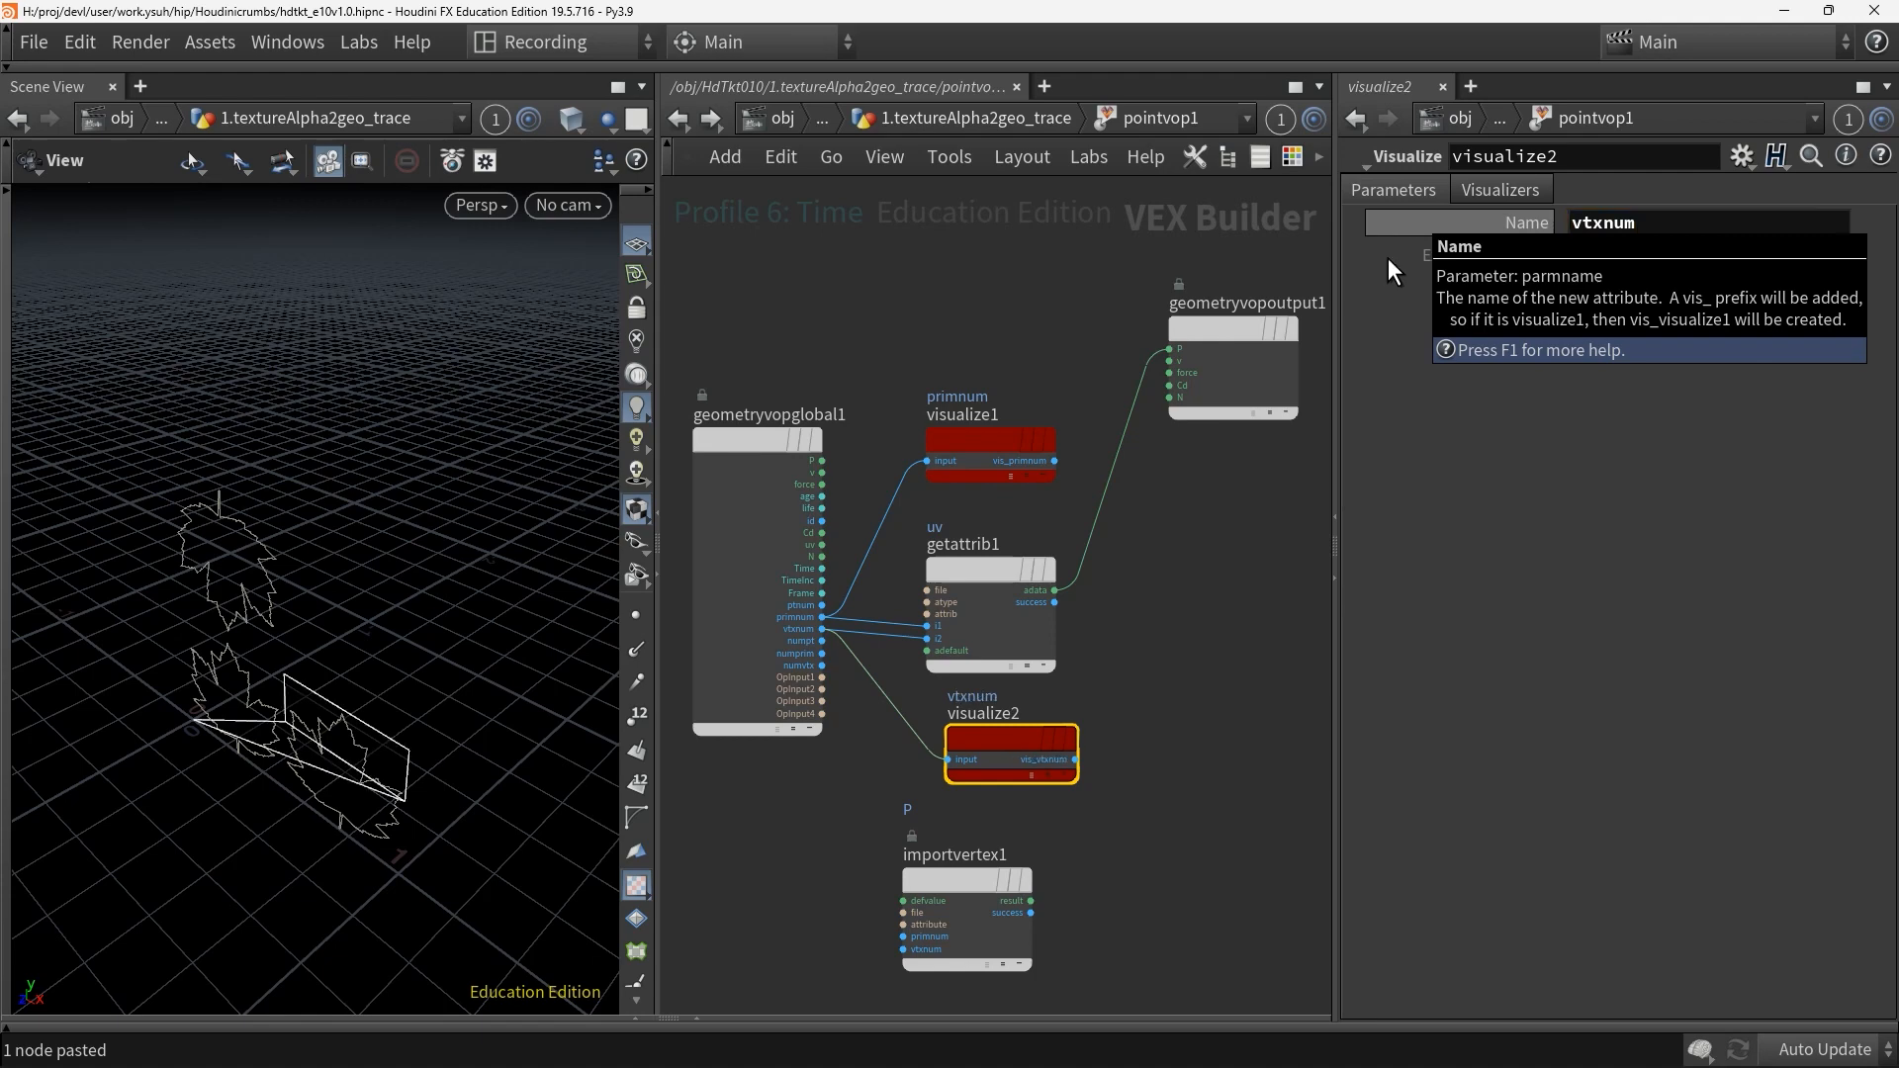
# Open the geometry spreadsheet and compare the visualized primnum and vtxnum point values with the per-primitive vertex numbering
pyautogui.click(704, 1016)
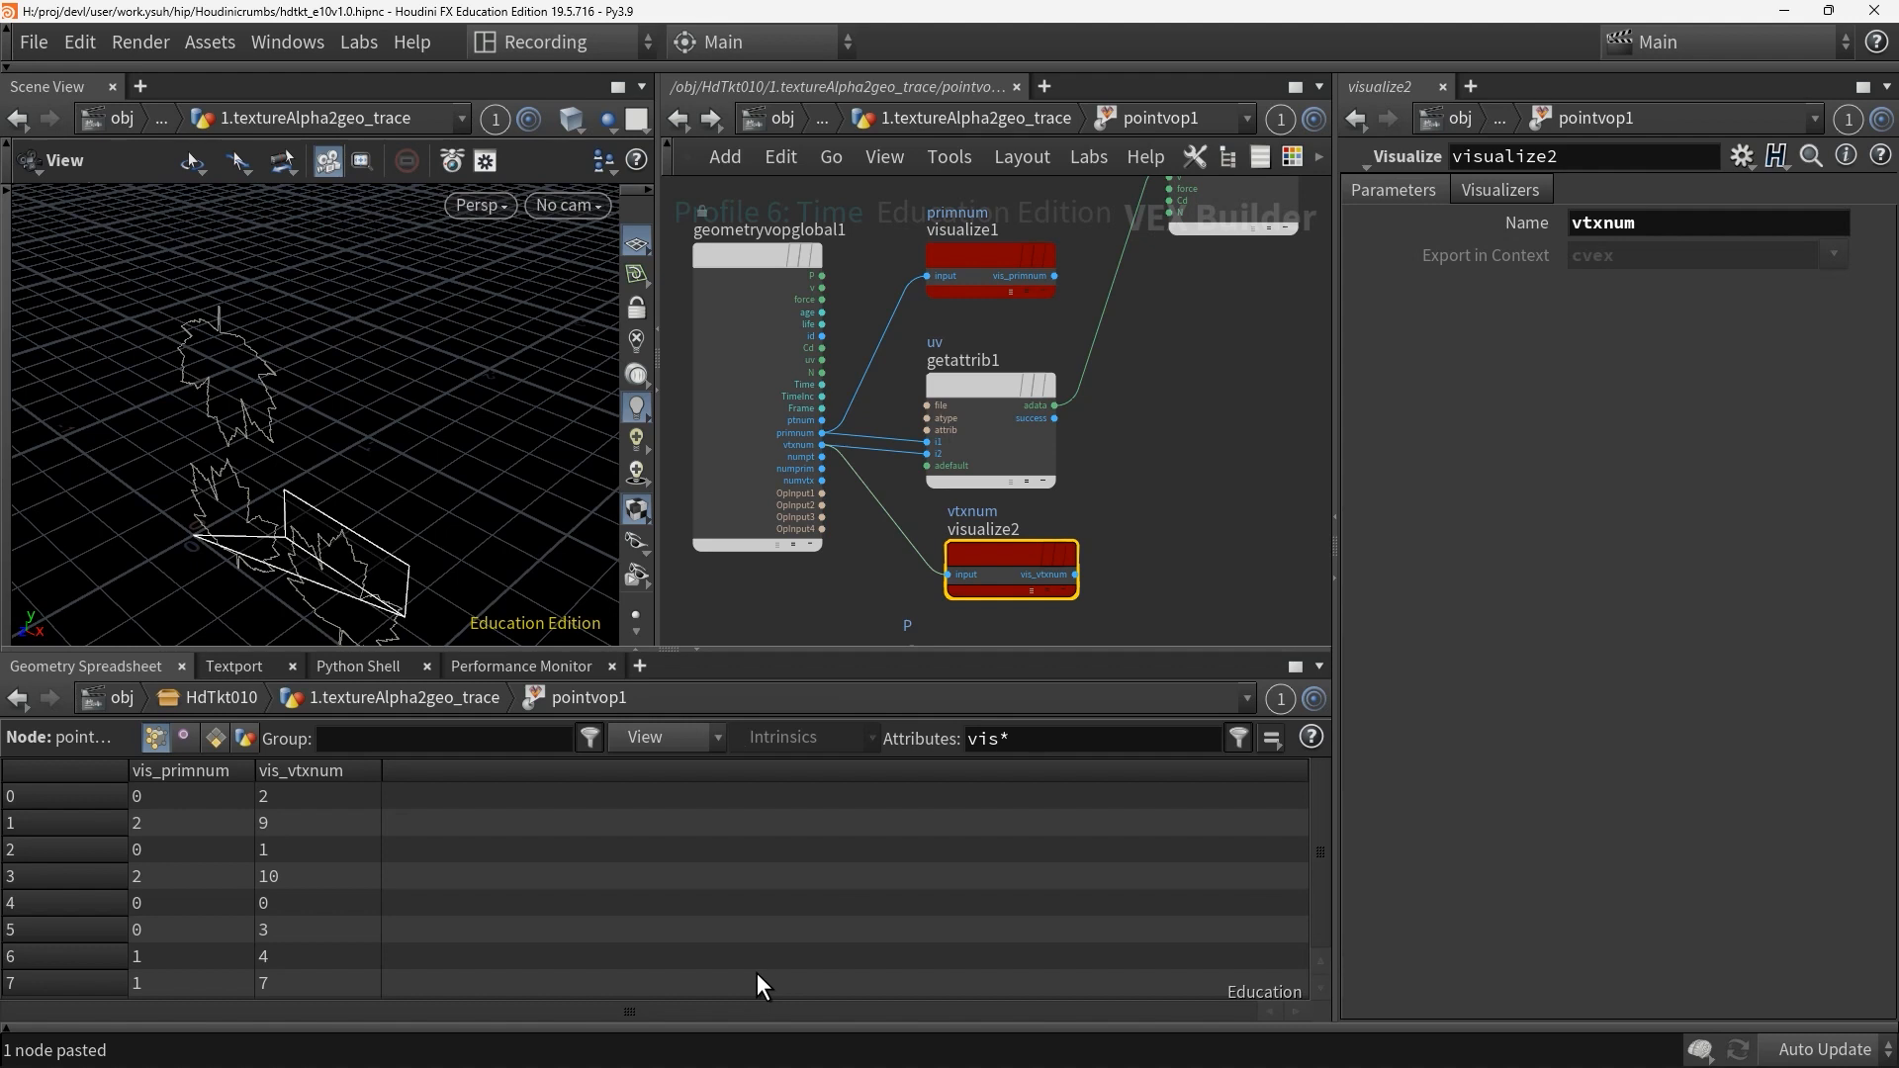
pyautogui.click(184, 739)
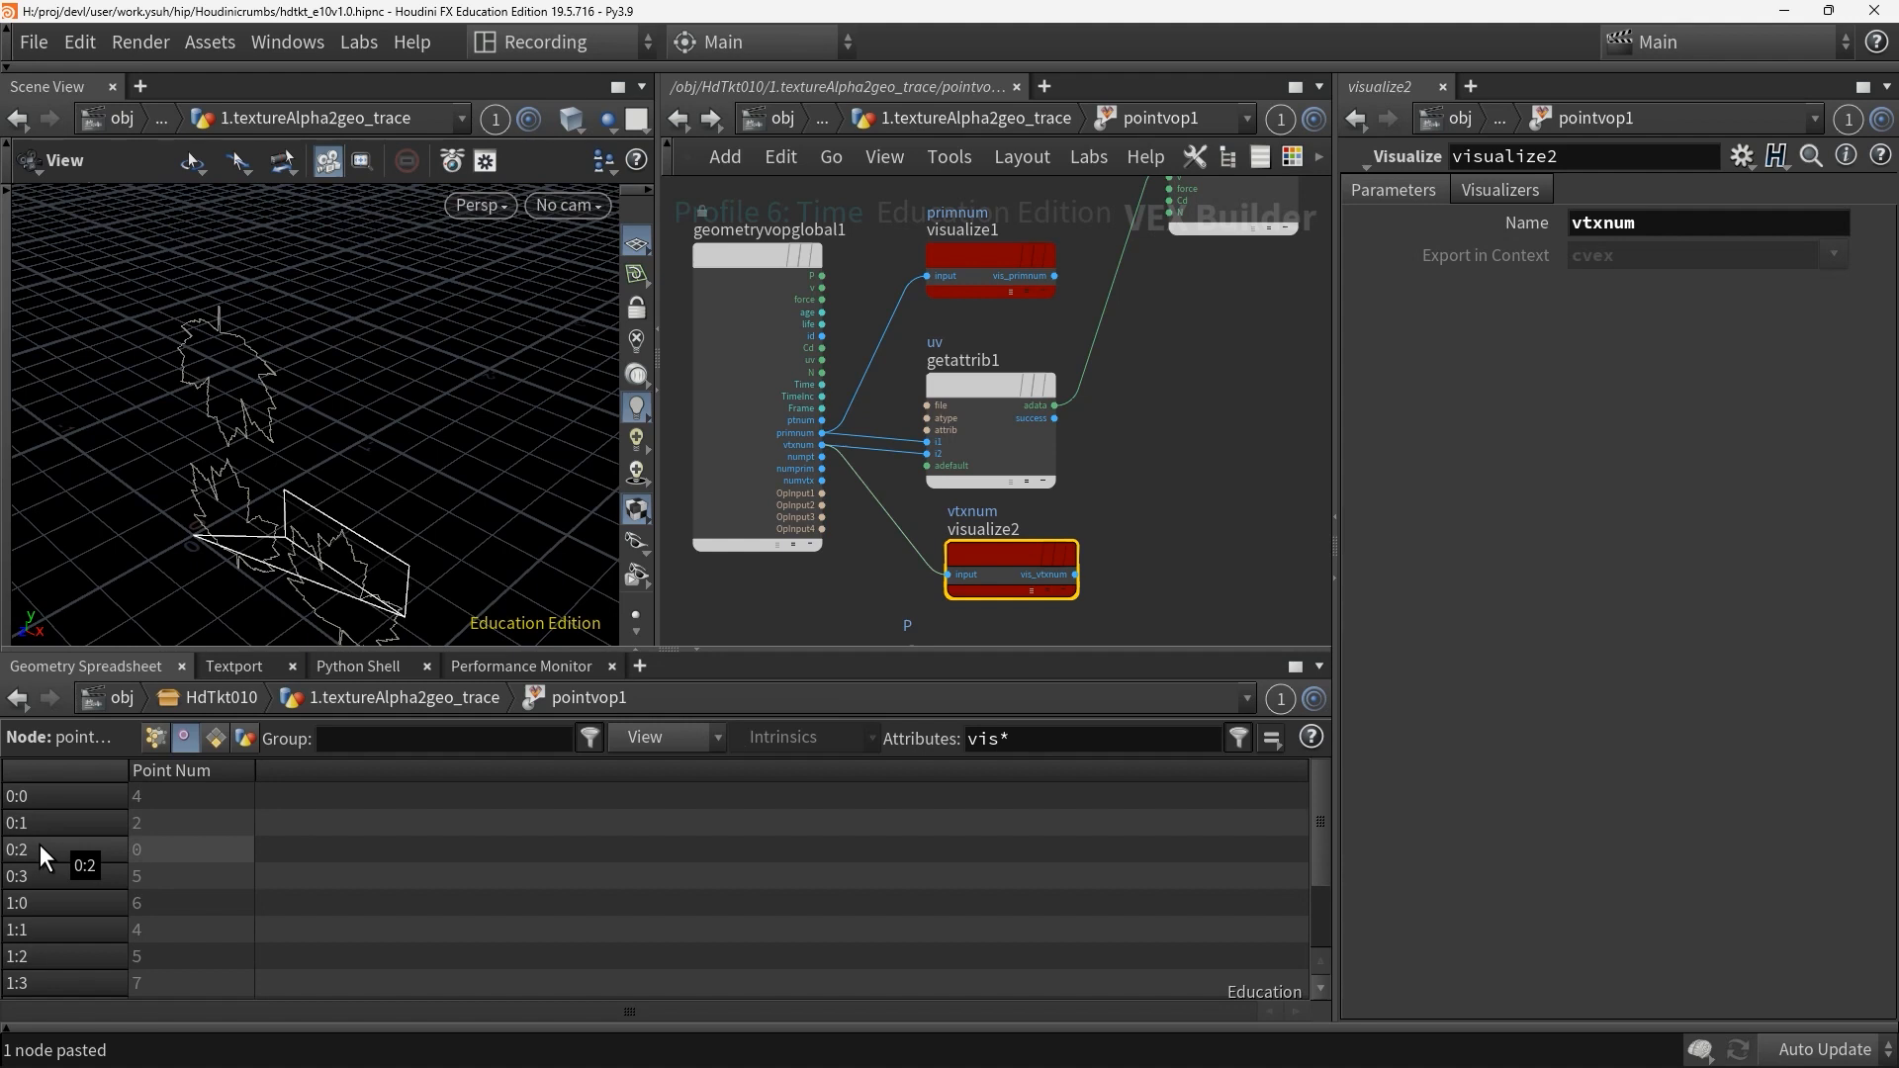
pyautogui.click(154, 738)
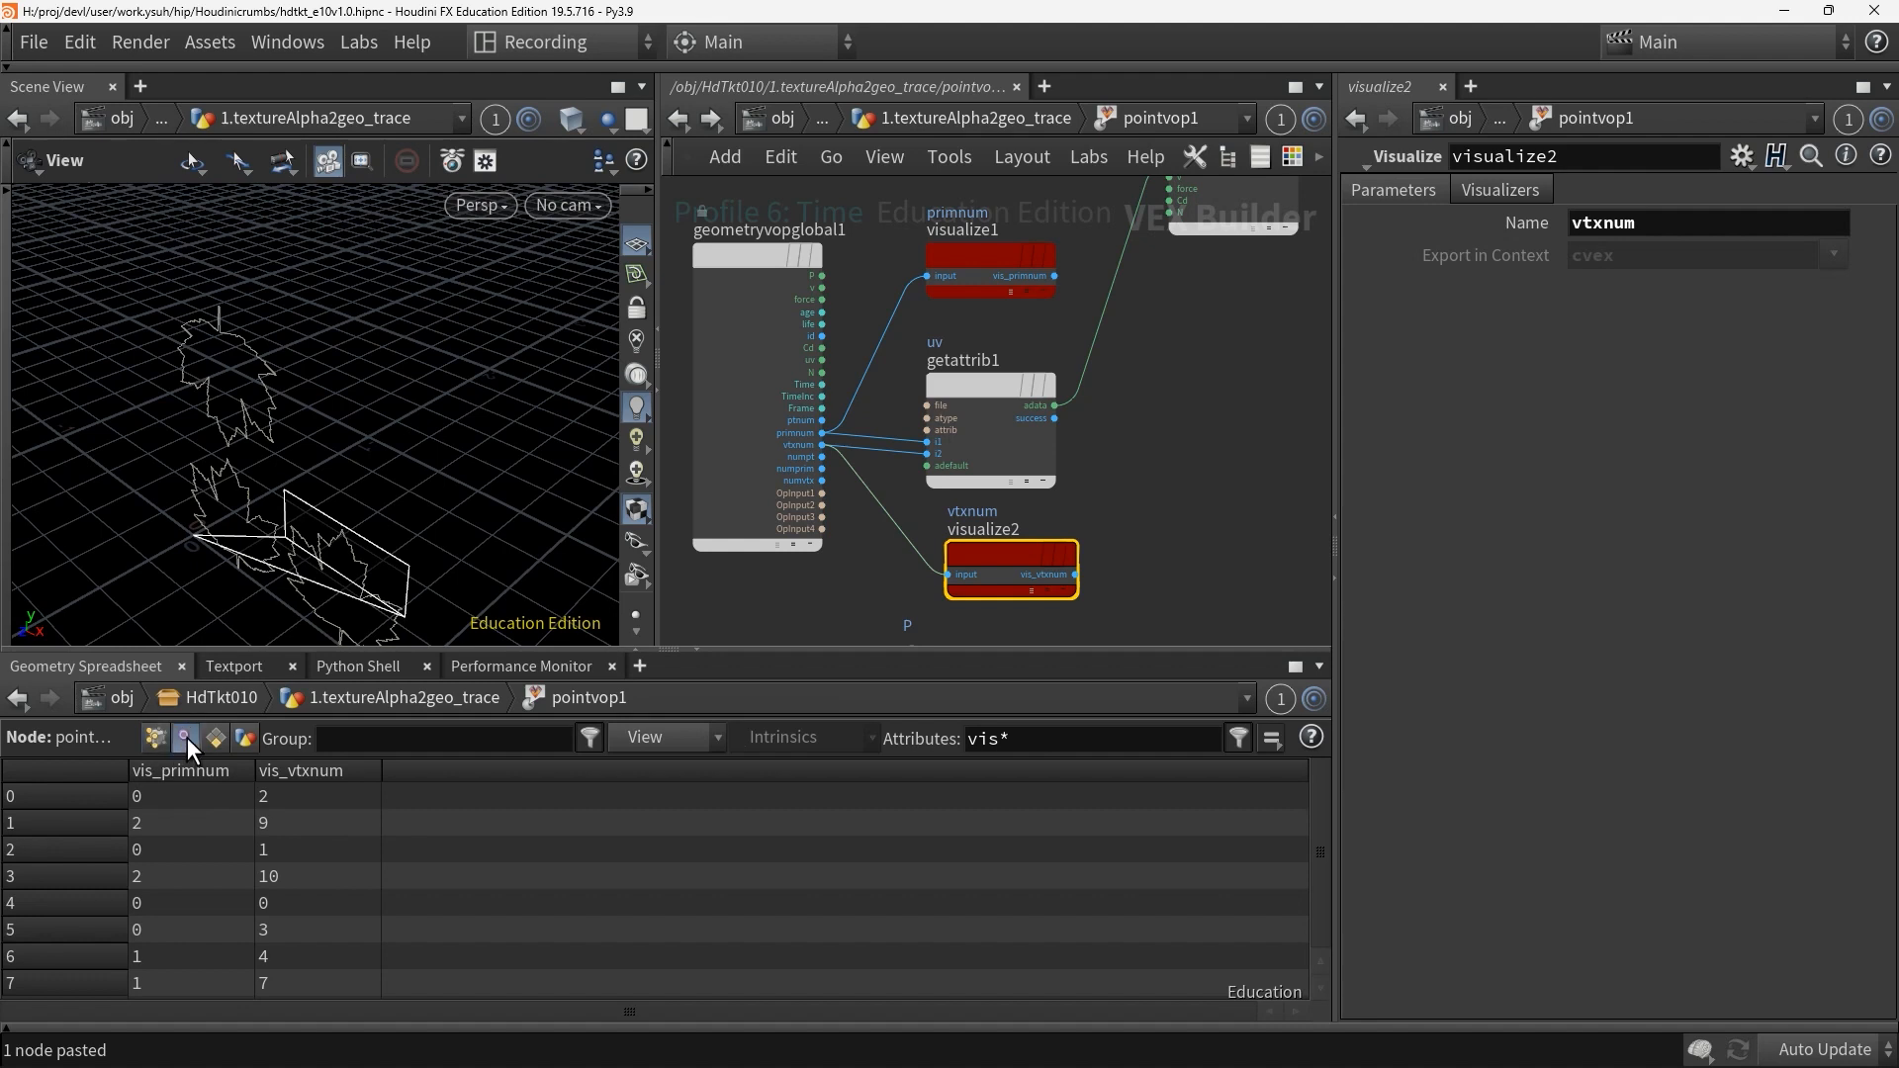
pyautogui.click(186, 738)
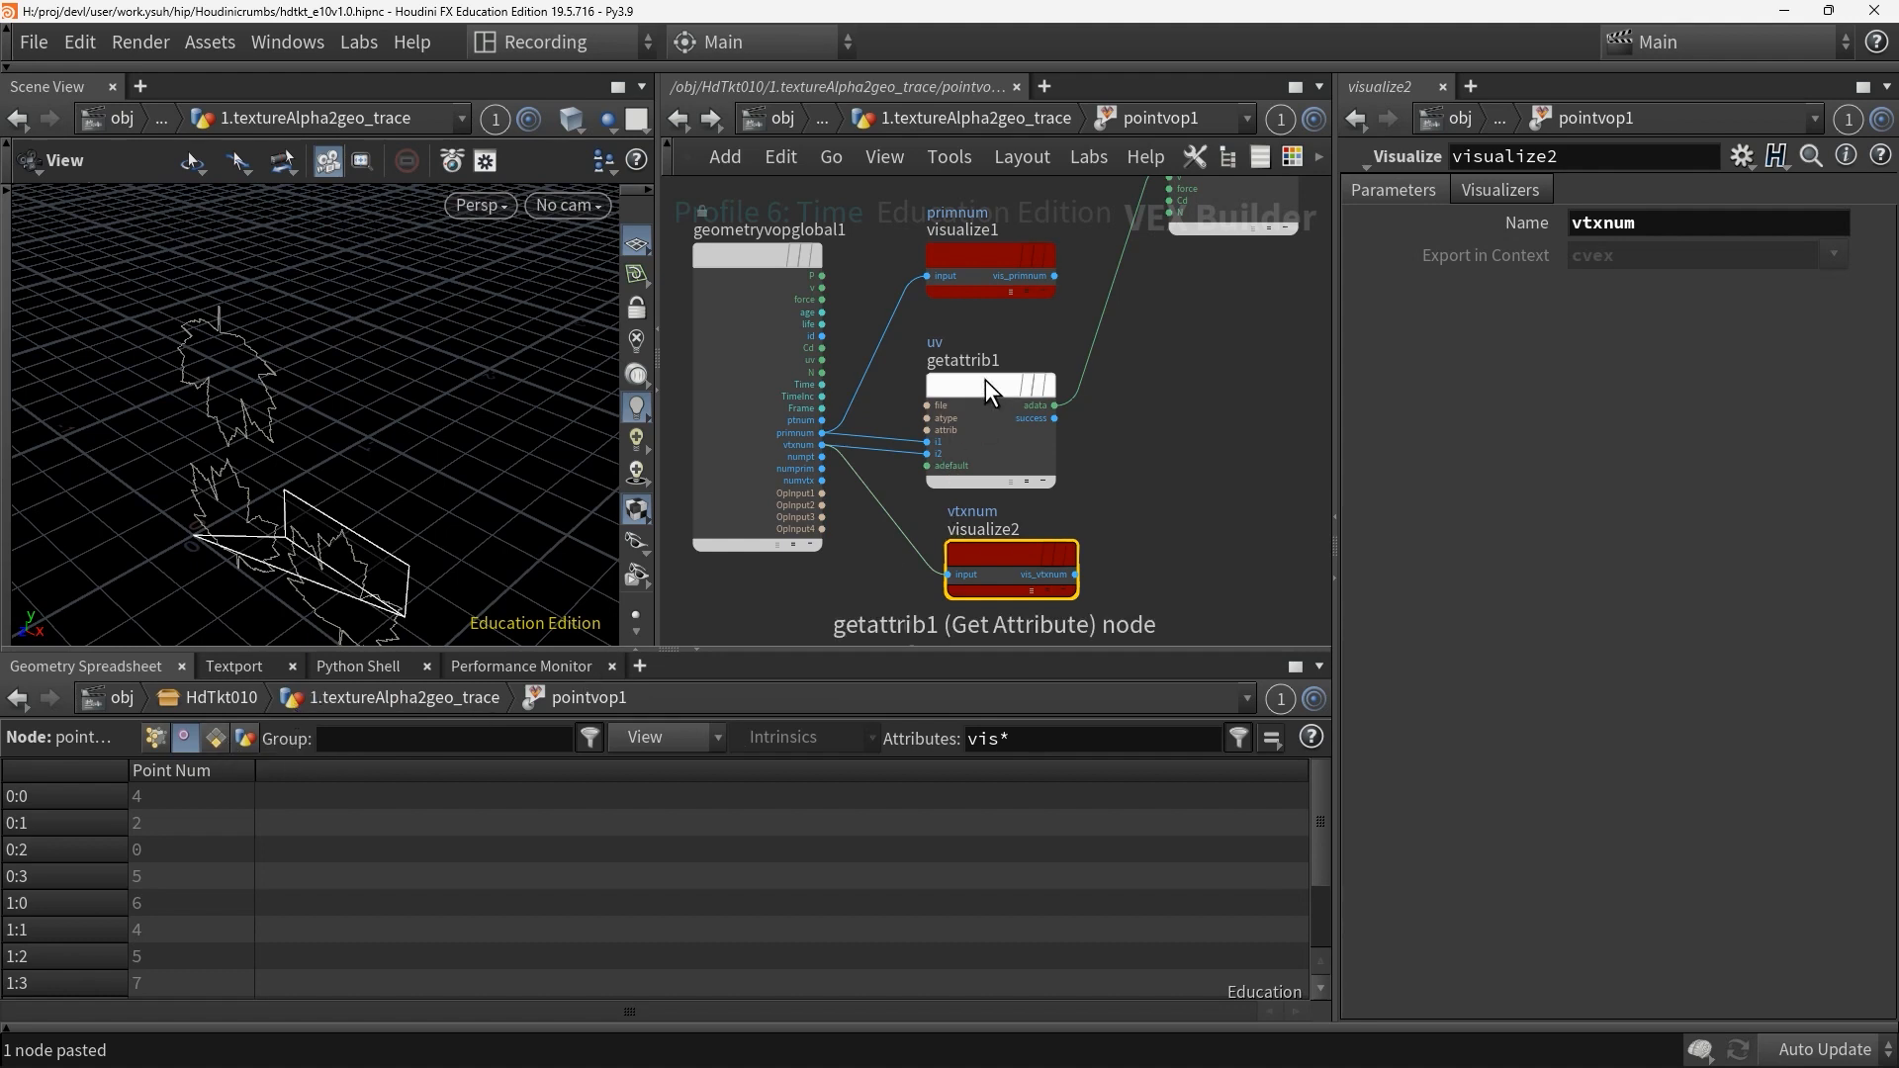
# Make room beside getattrib1 and insert a Snippet node on the wire from vtxnum to its i2 input
pyautogui.moveTo(1015, 382); pyautogui.dragTo(1193, 371)
pyautogui.moveTo(1193, 371)
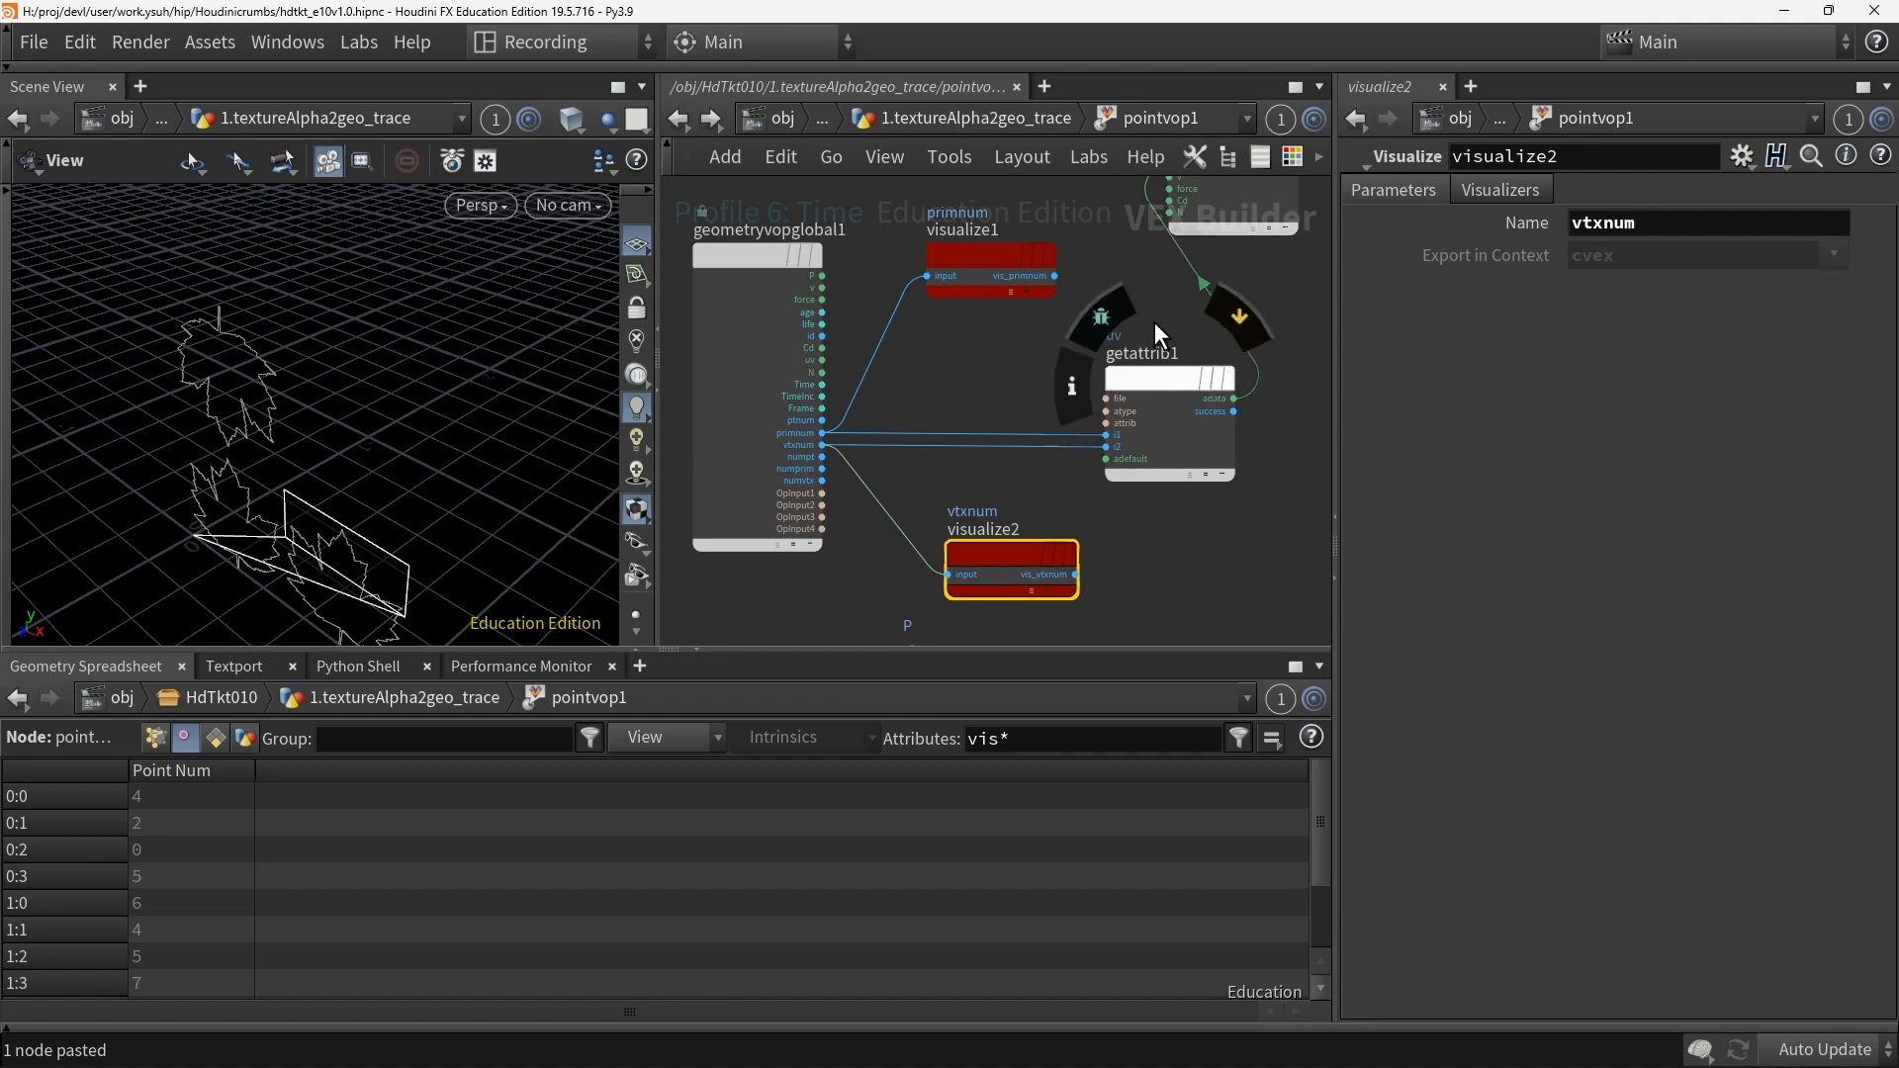
pyautogui.press('Tab')
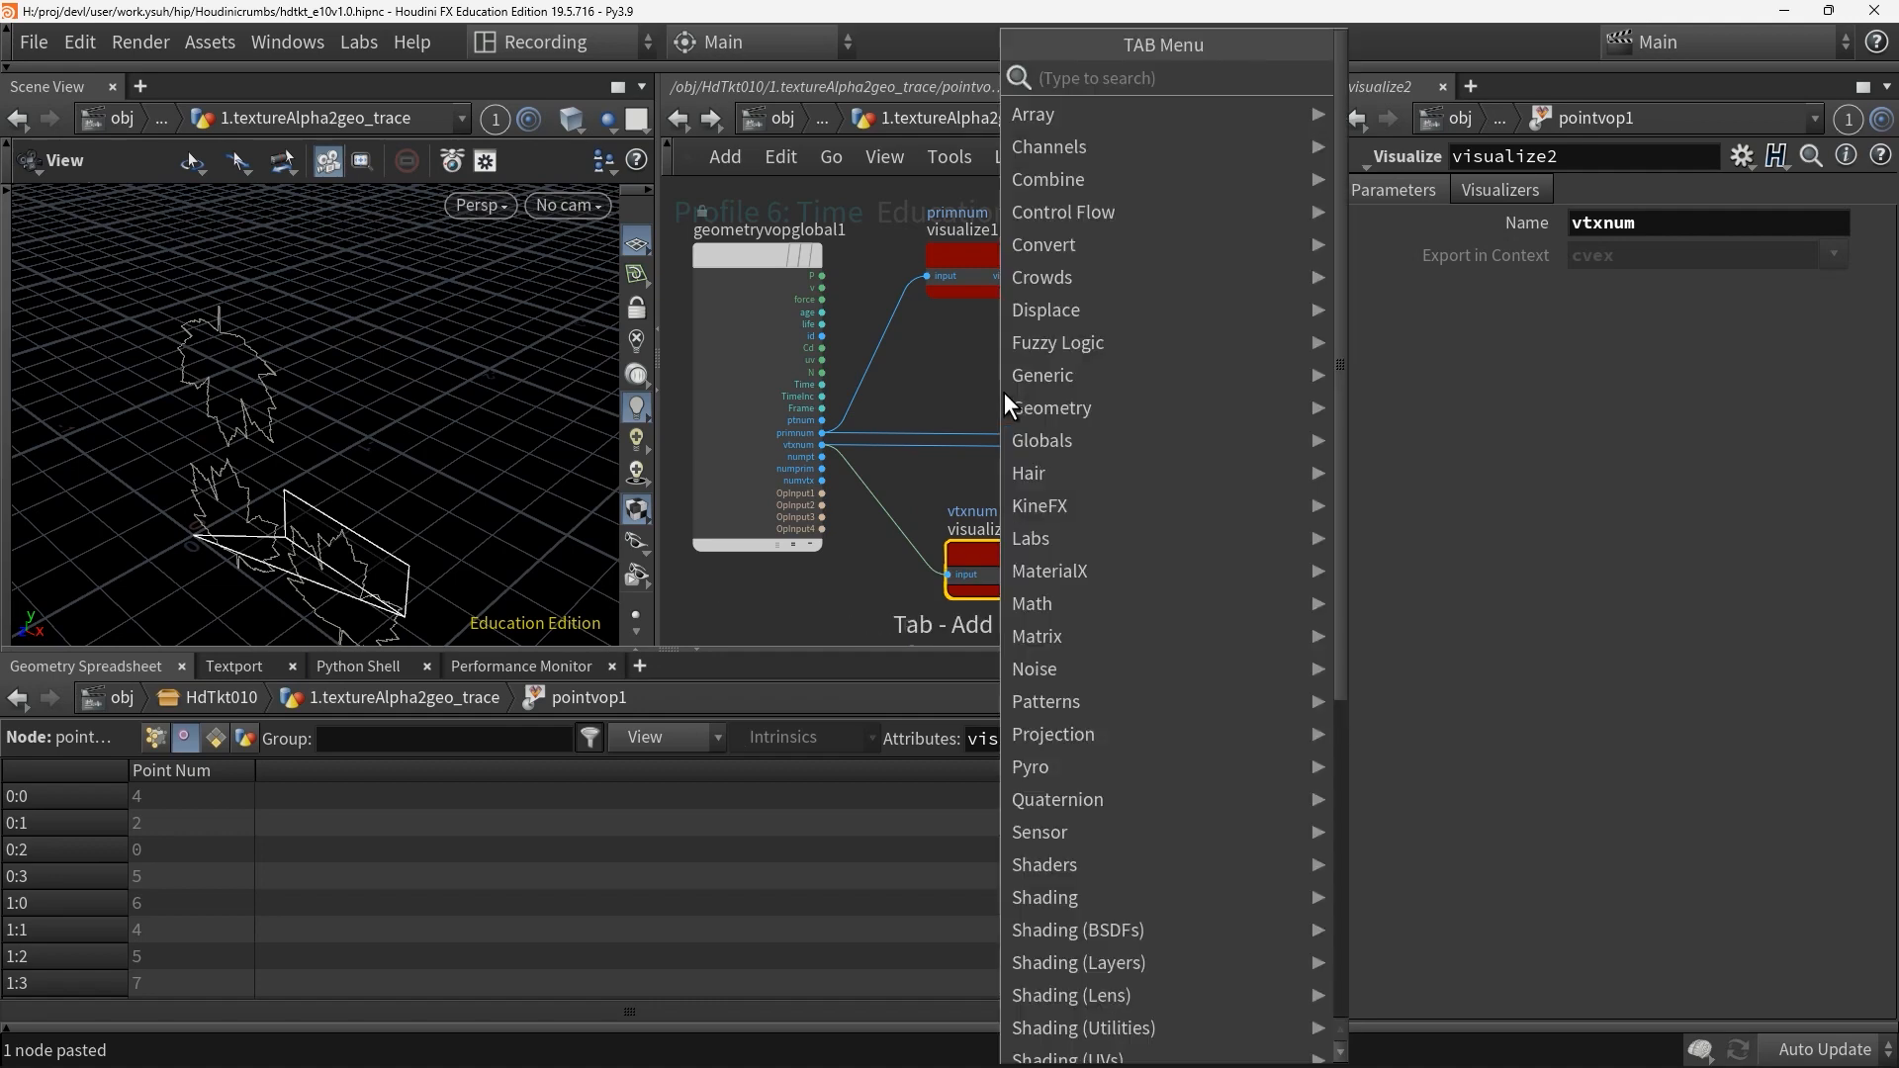
pyautogui.write('snippe')
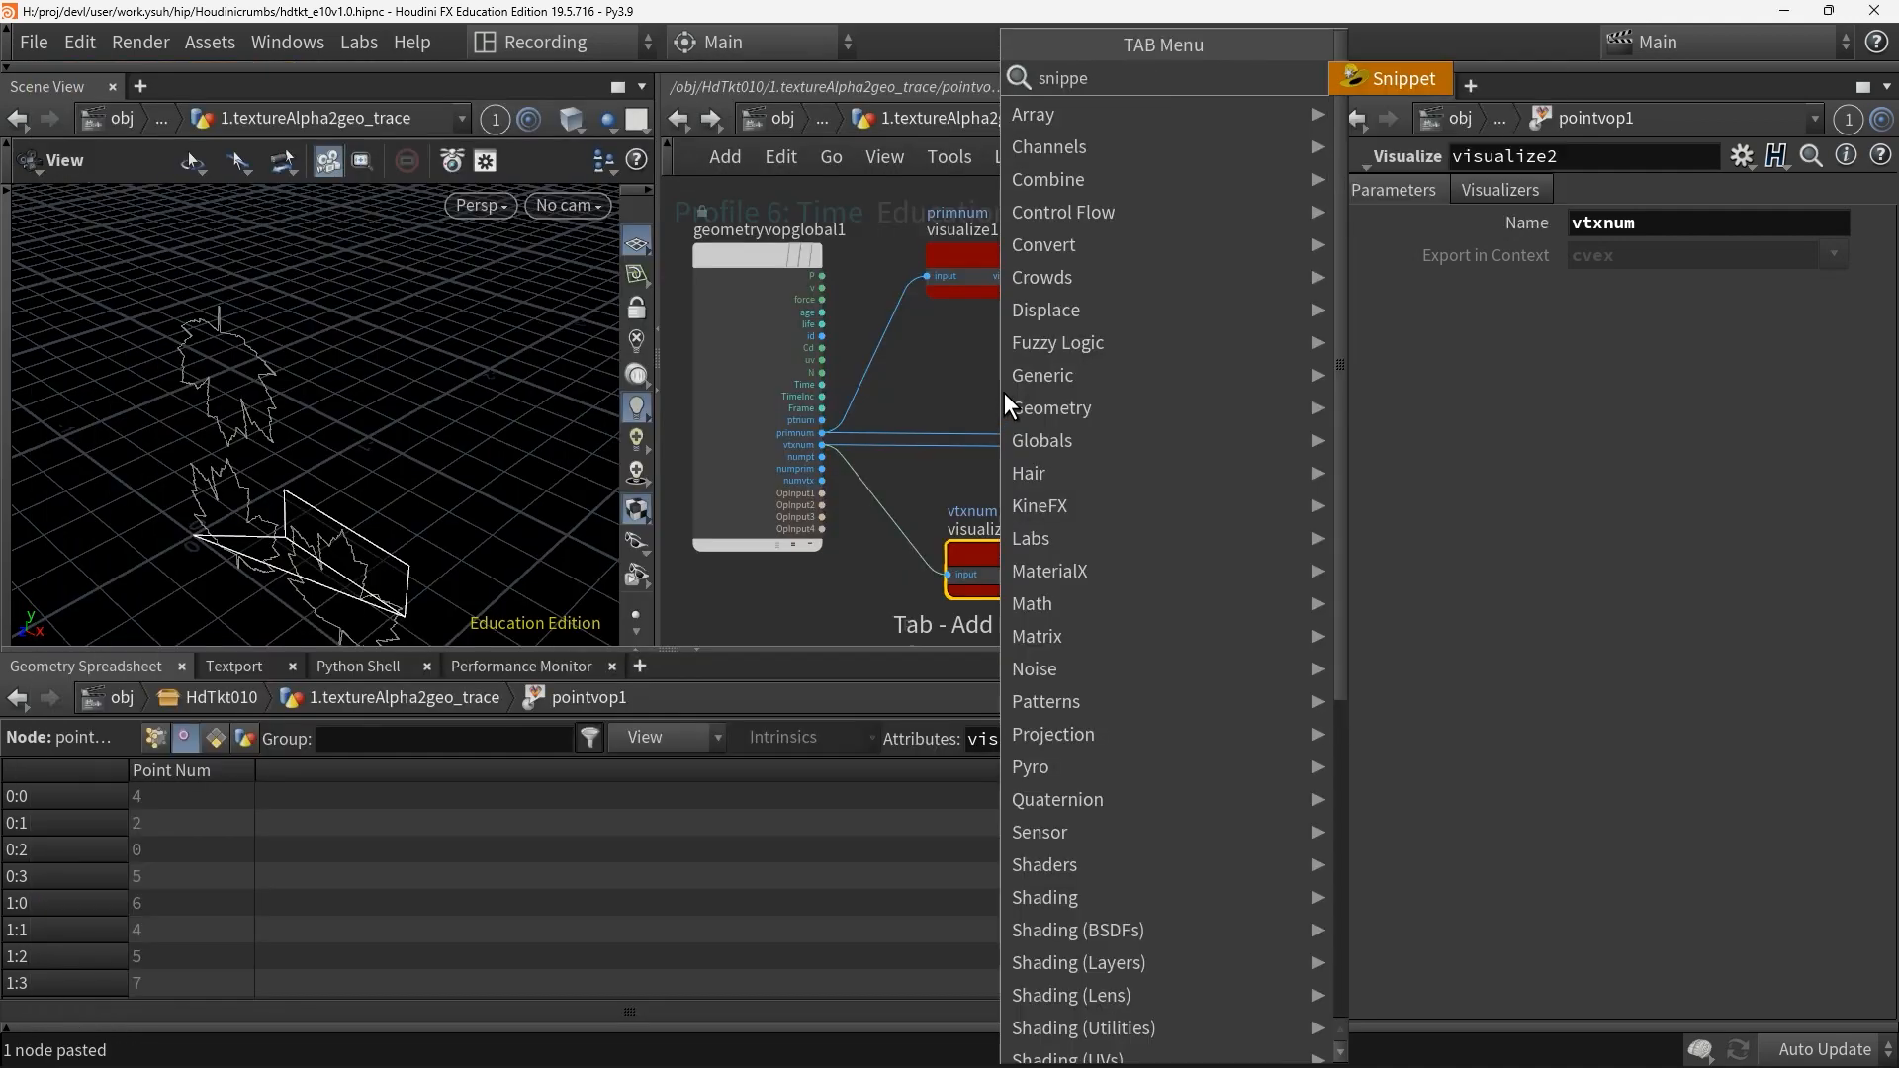
pyautogui.click(1379, 78)
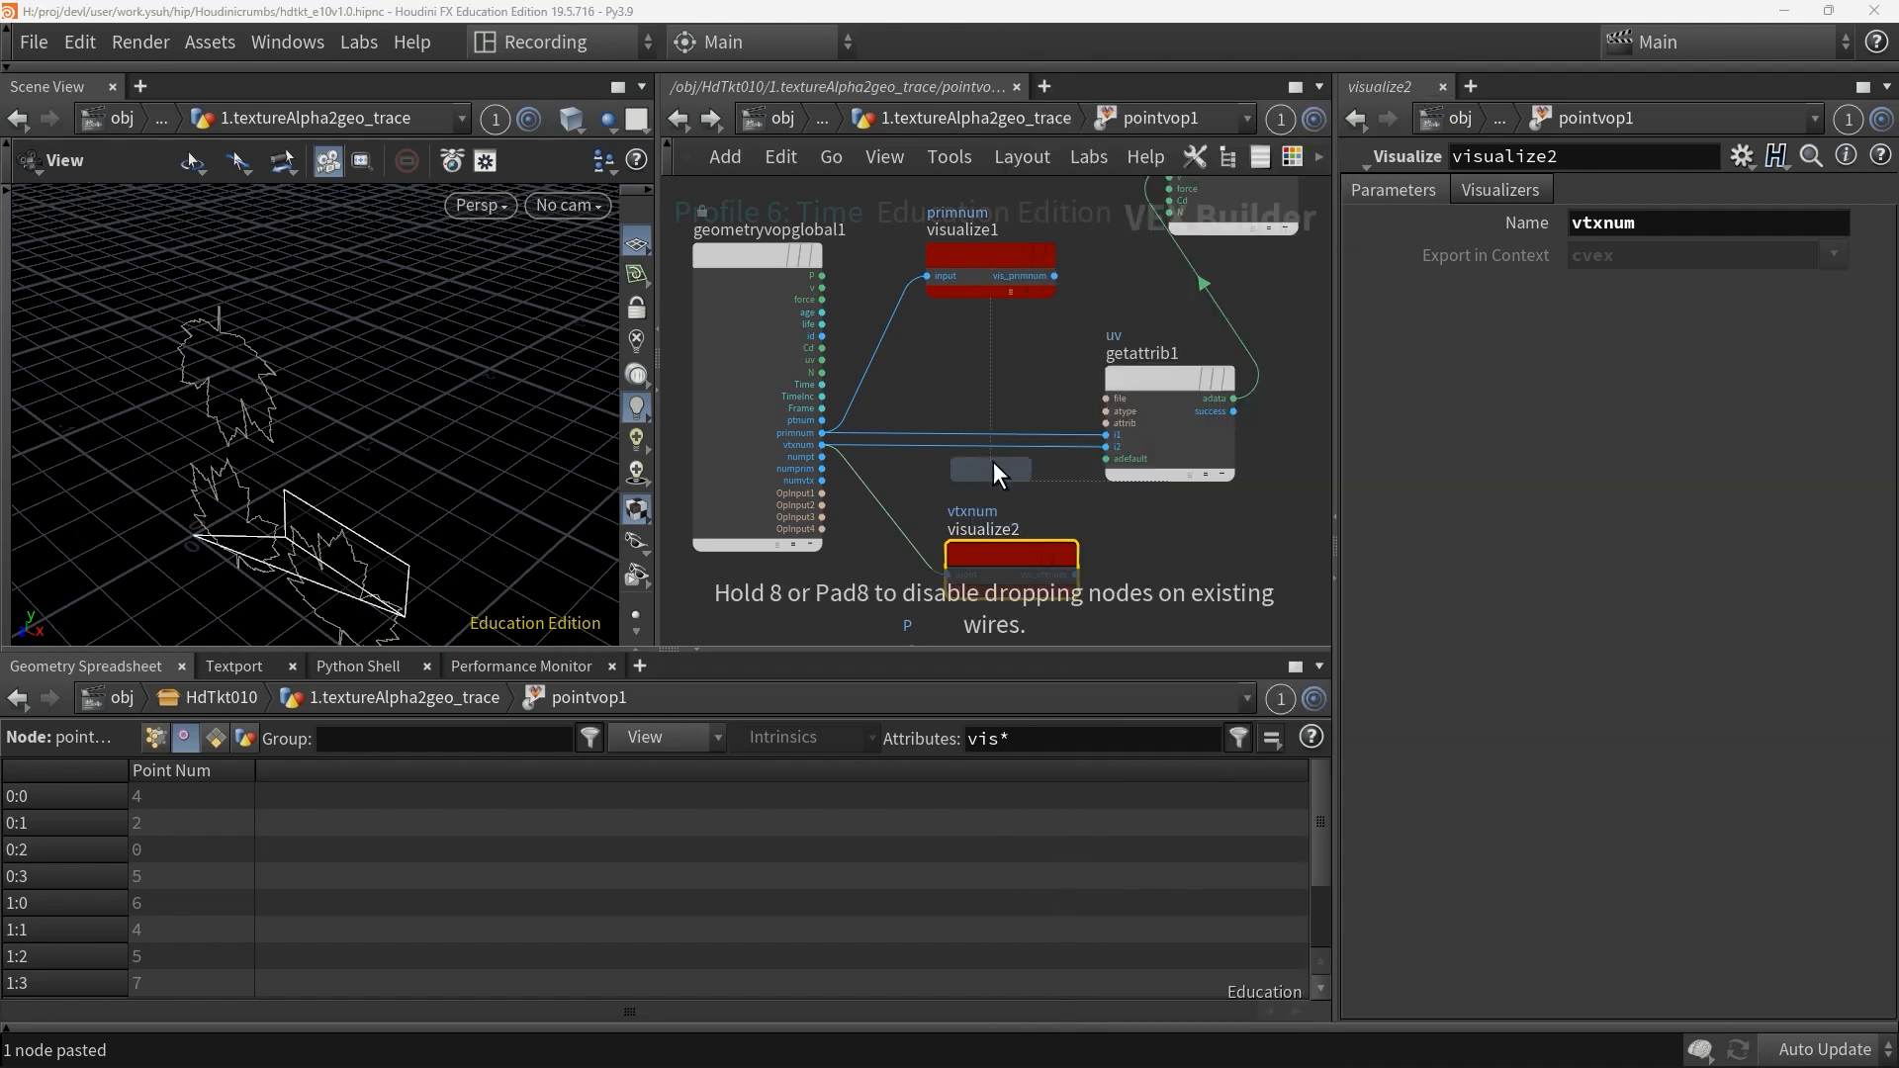
pyautogui.moveTo(1001, 460); pyautogui.dragTo(1017, 463)
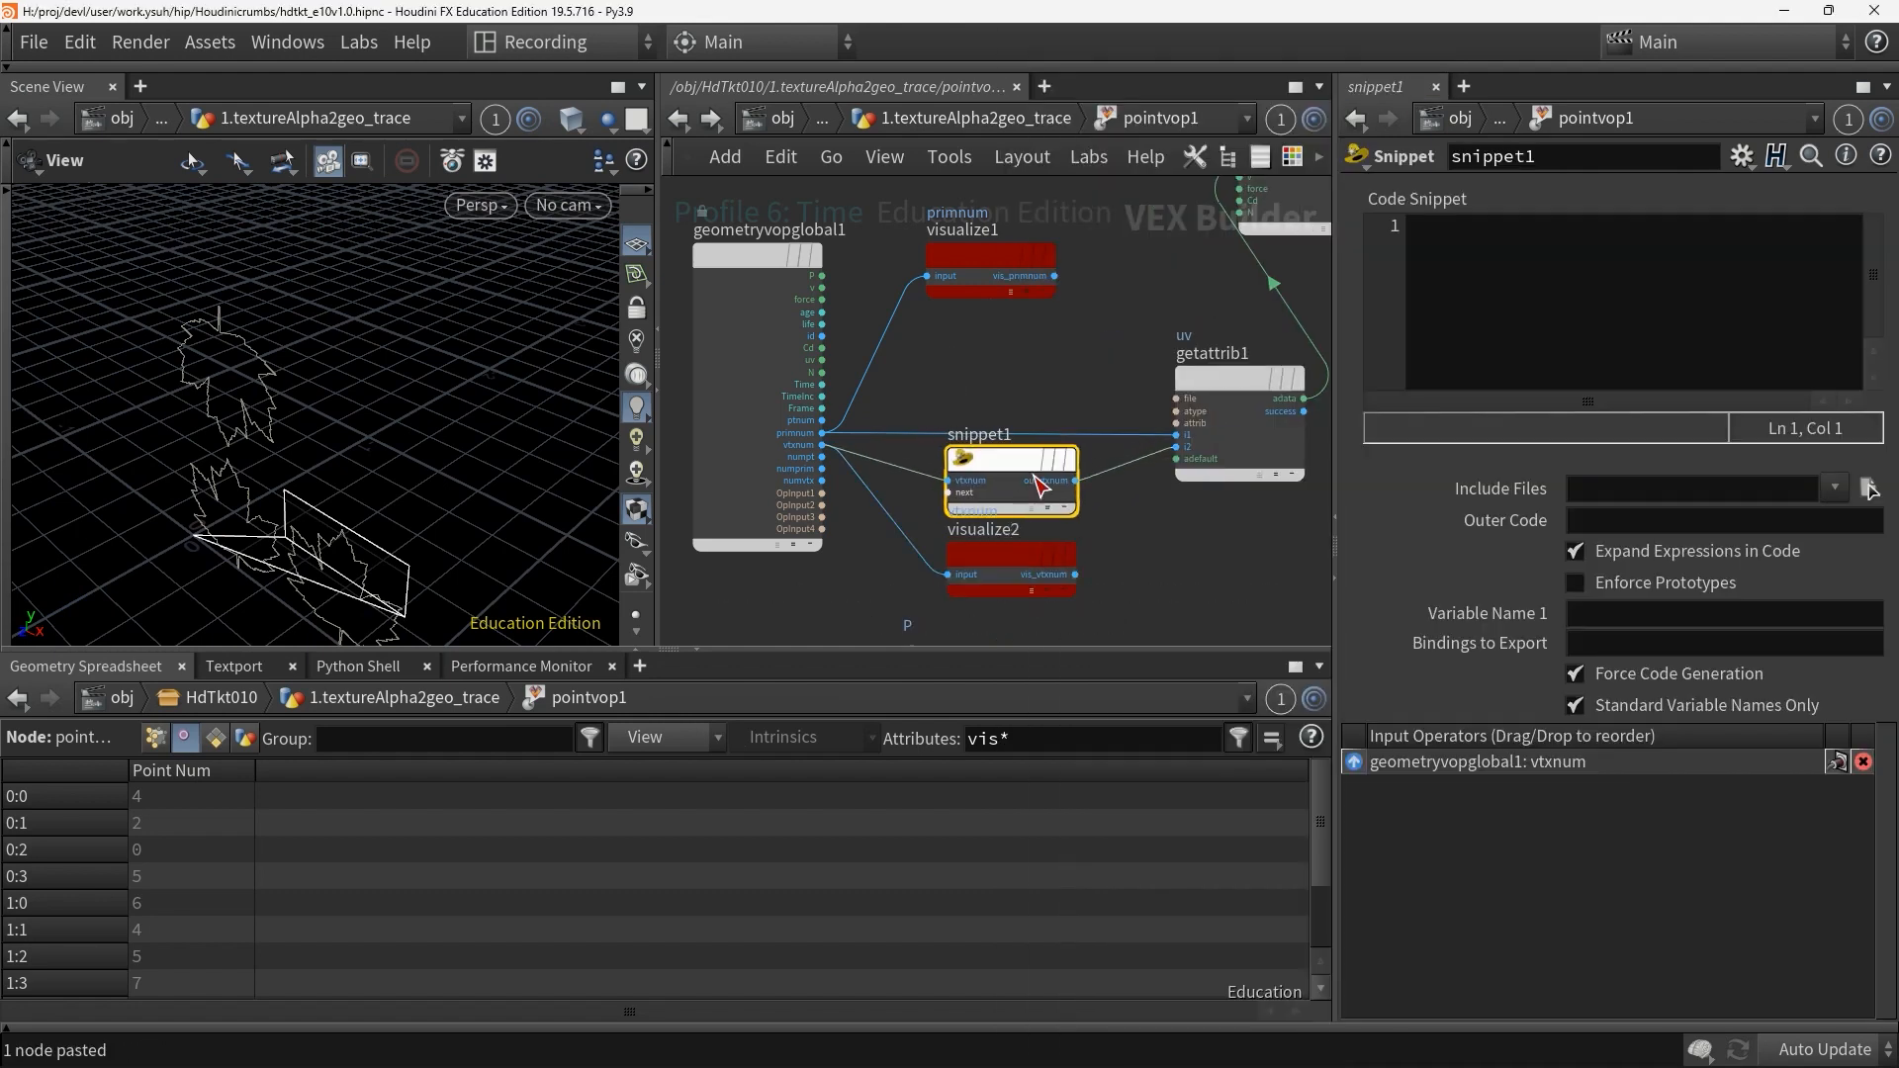
# Name the snippet's first input variable _vtxnum
pyautogui.click(1640, 617)
pyautogui.write('_vtxnum')
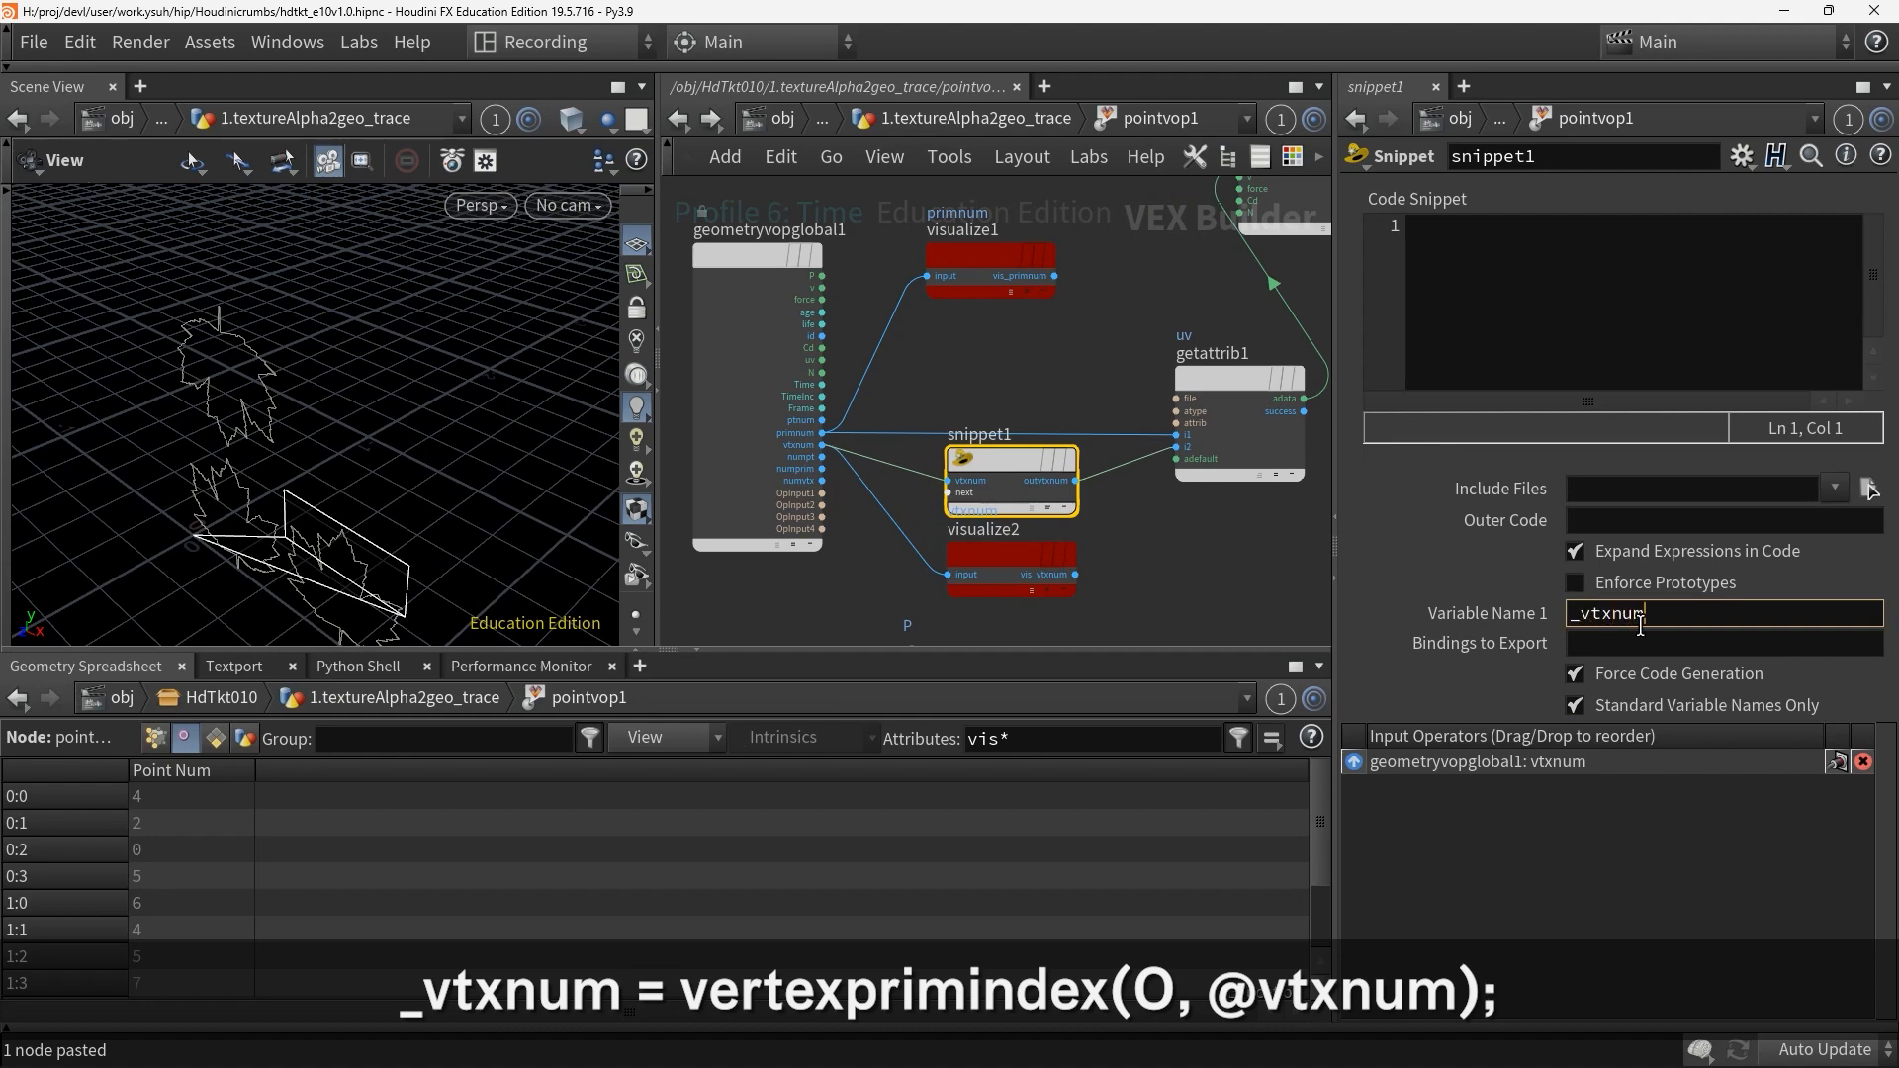
pyautogui.press('Return')
pyautogui.click(1581, 307)
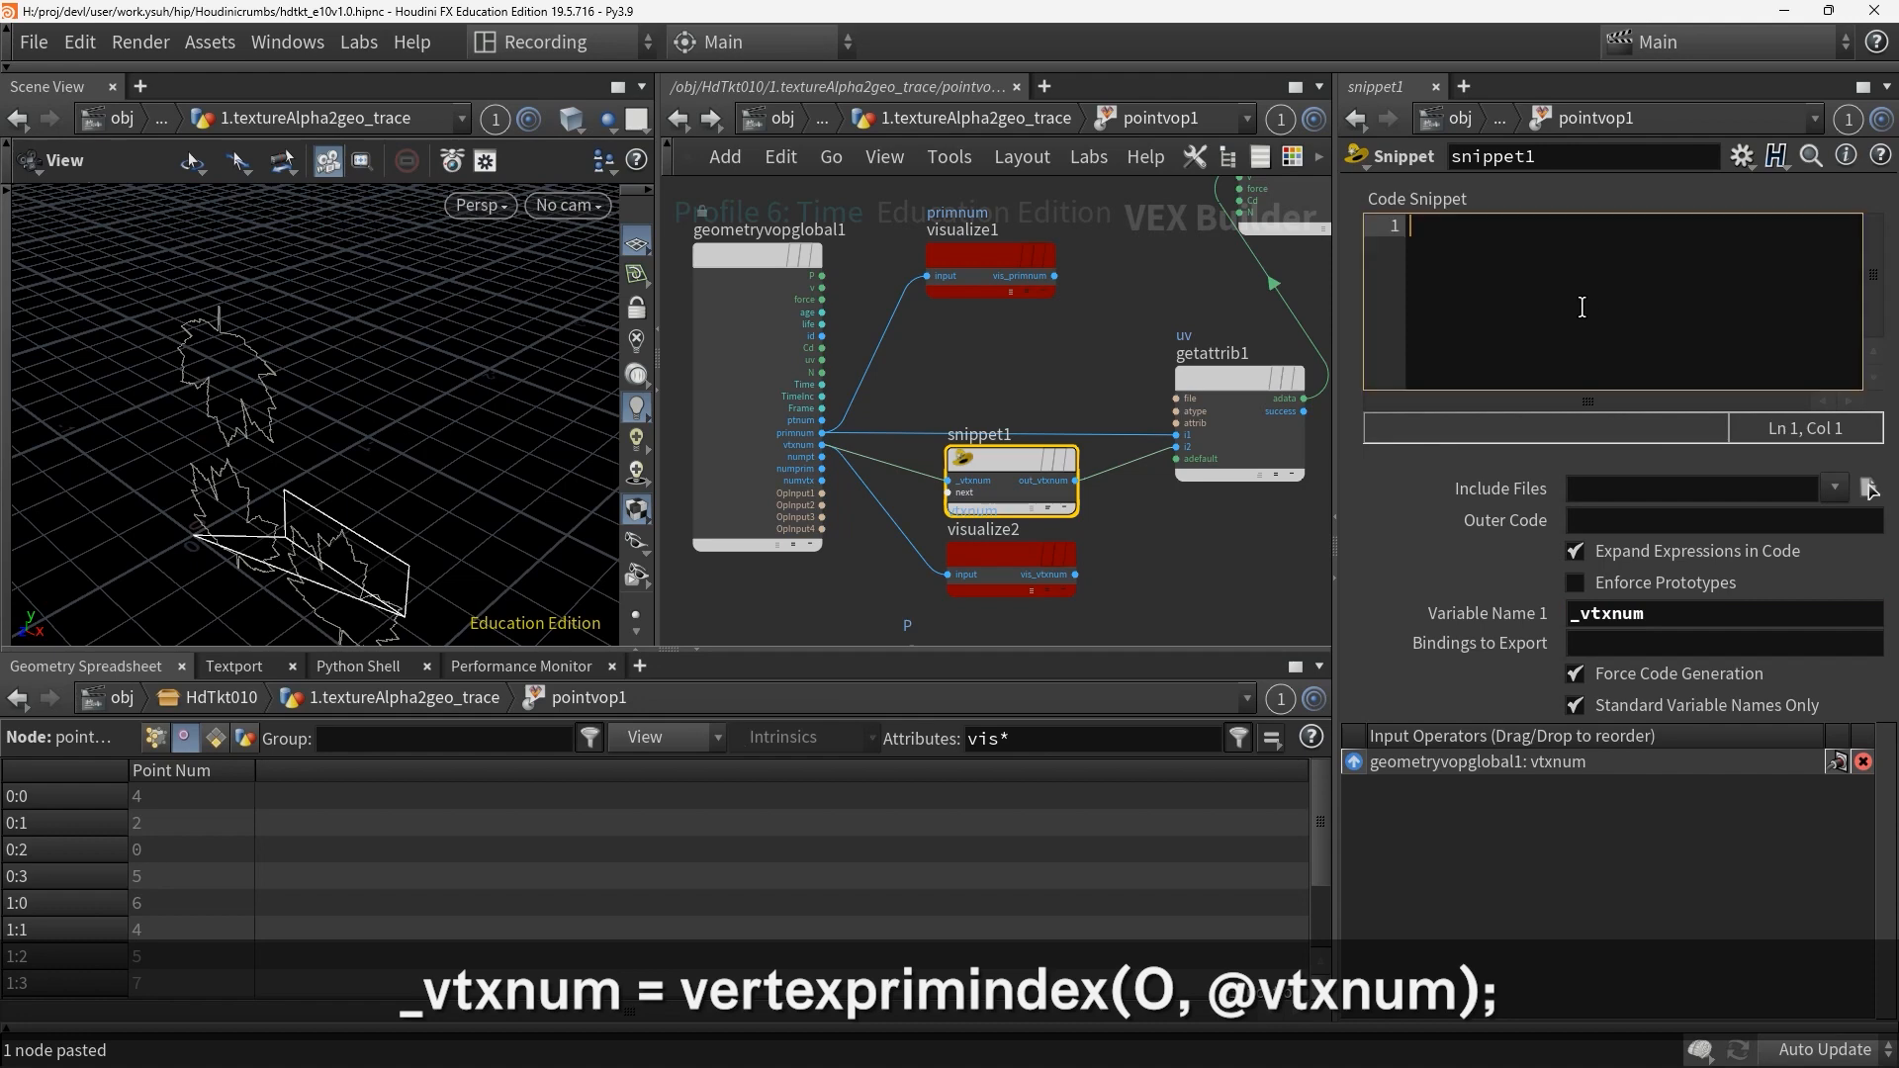
pyautogui.write('_')
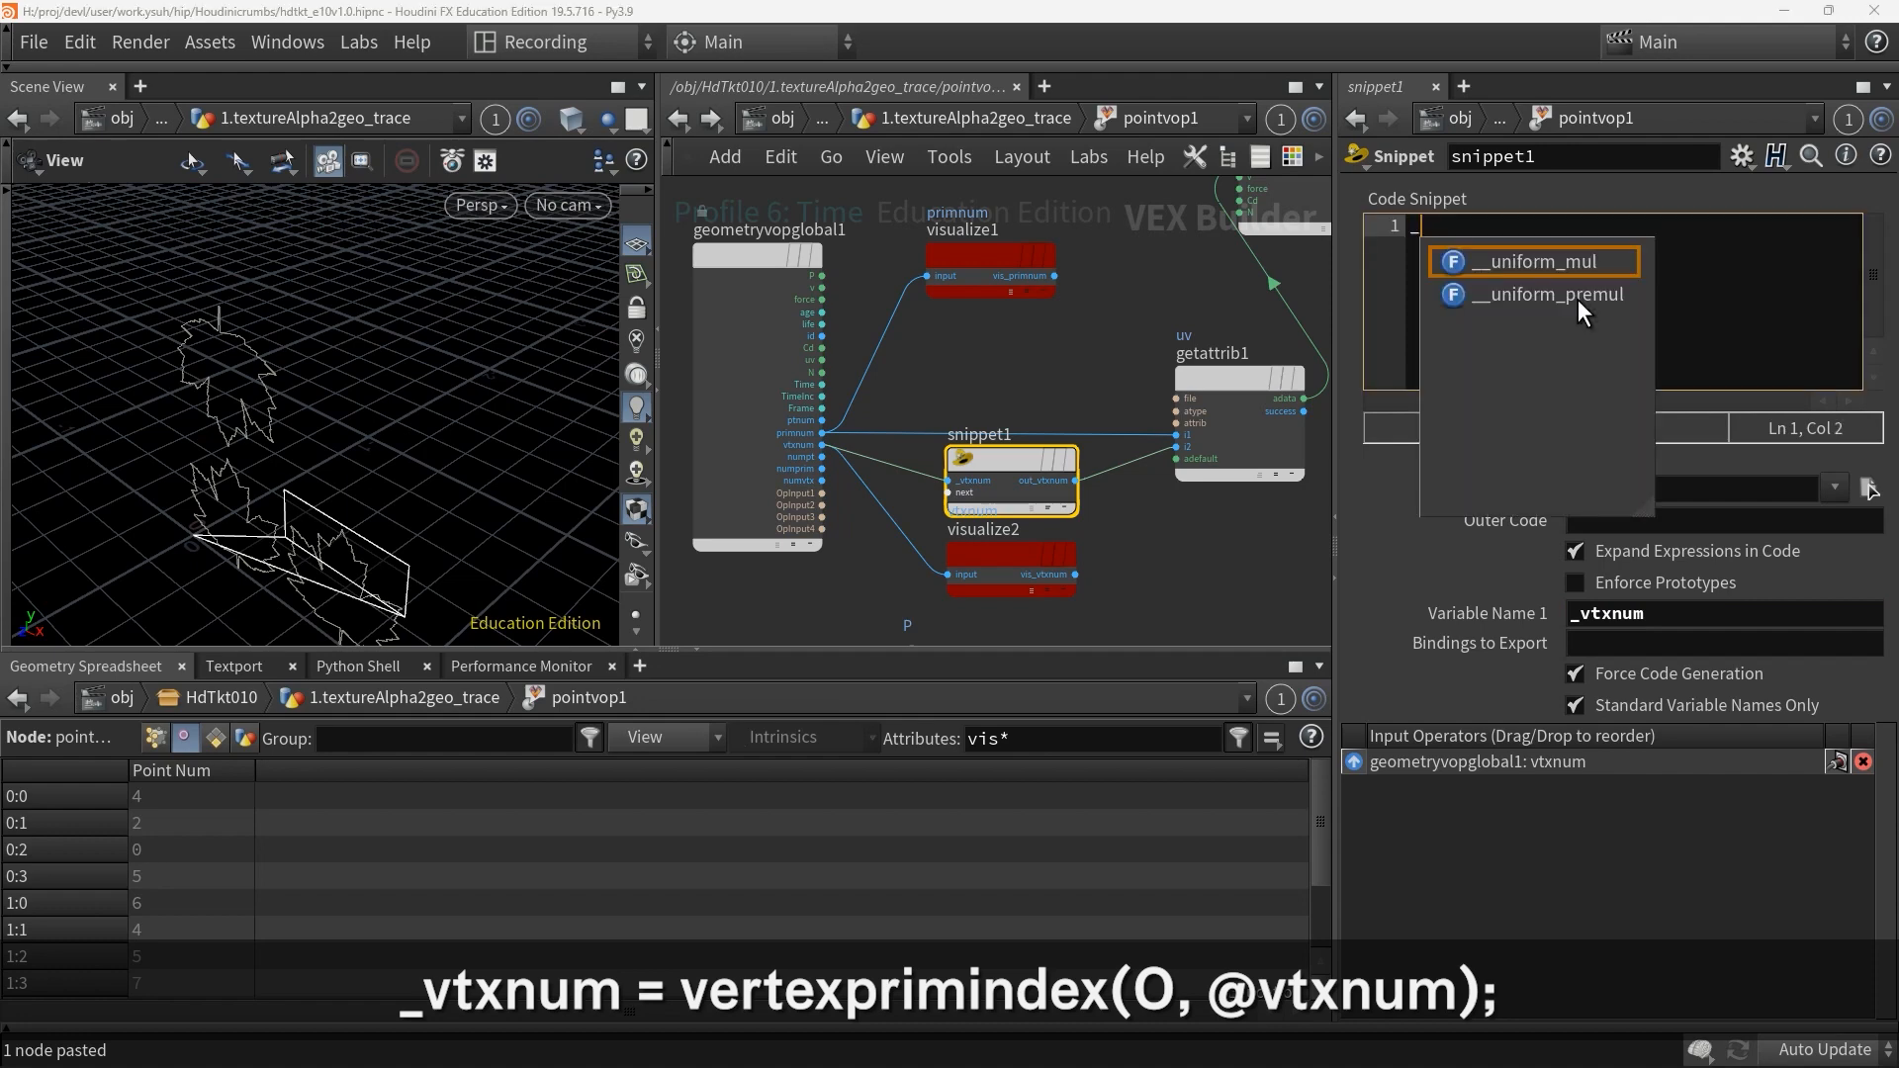
pyautogui.write('vtxnu')
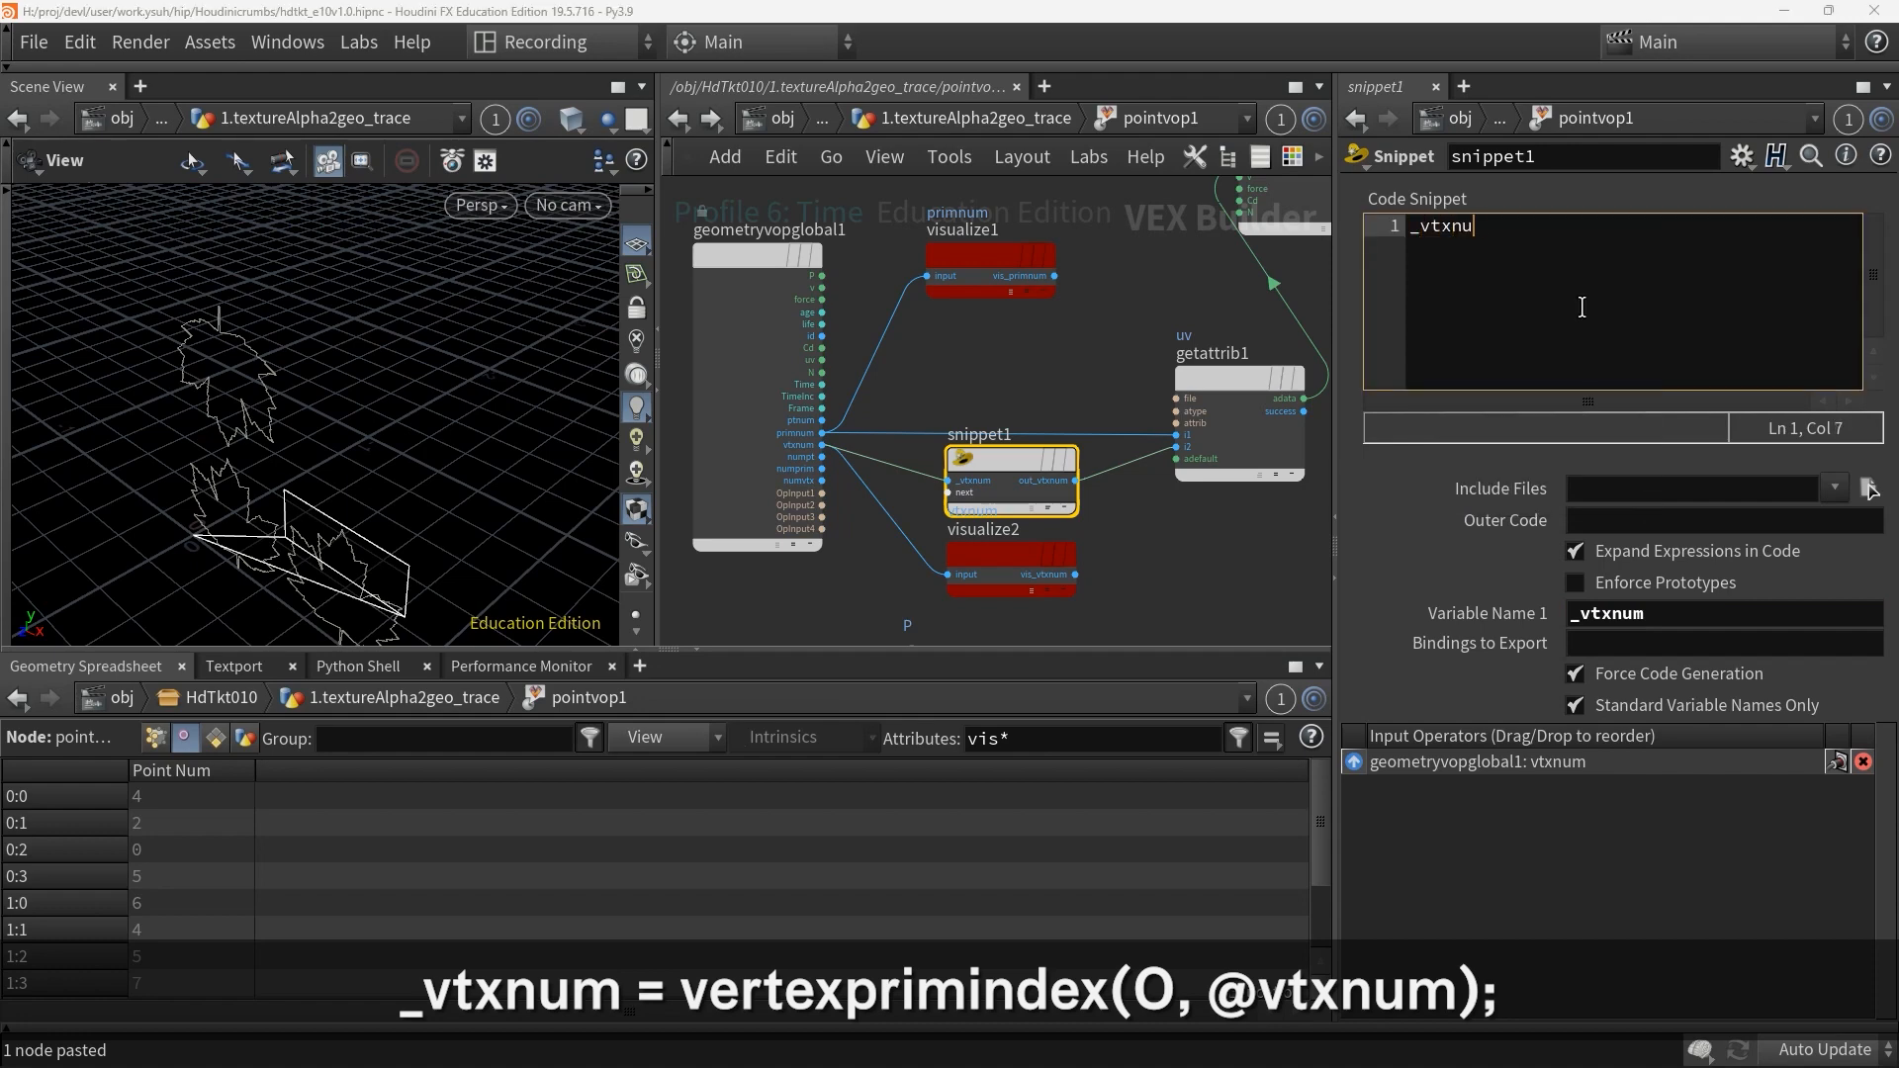
pyautogui.write('m=verte')
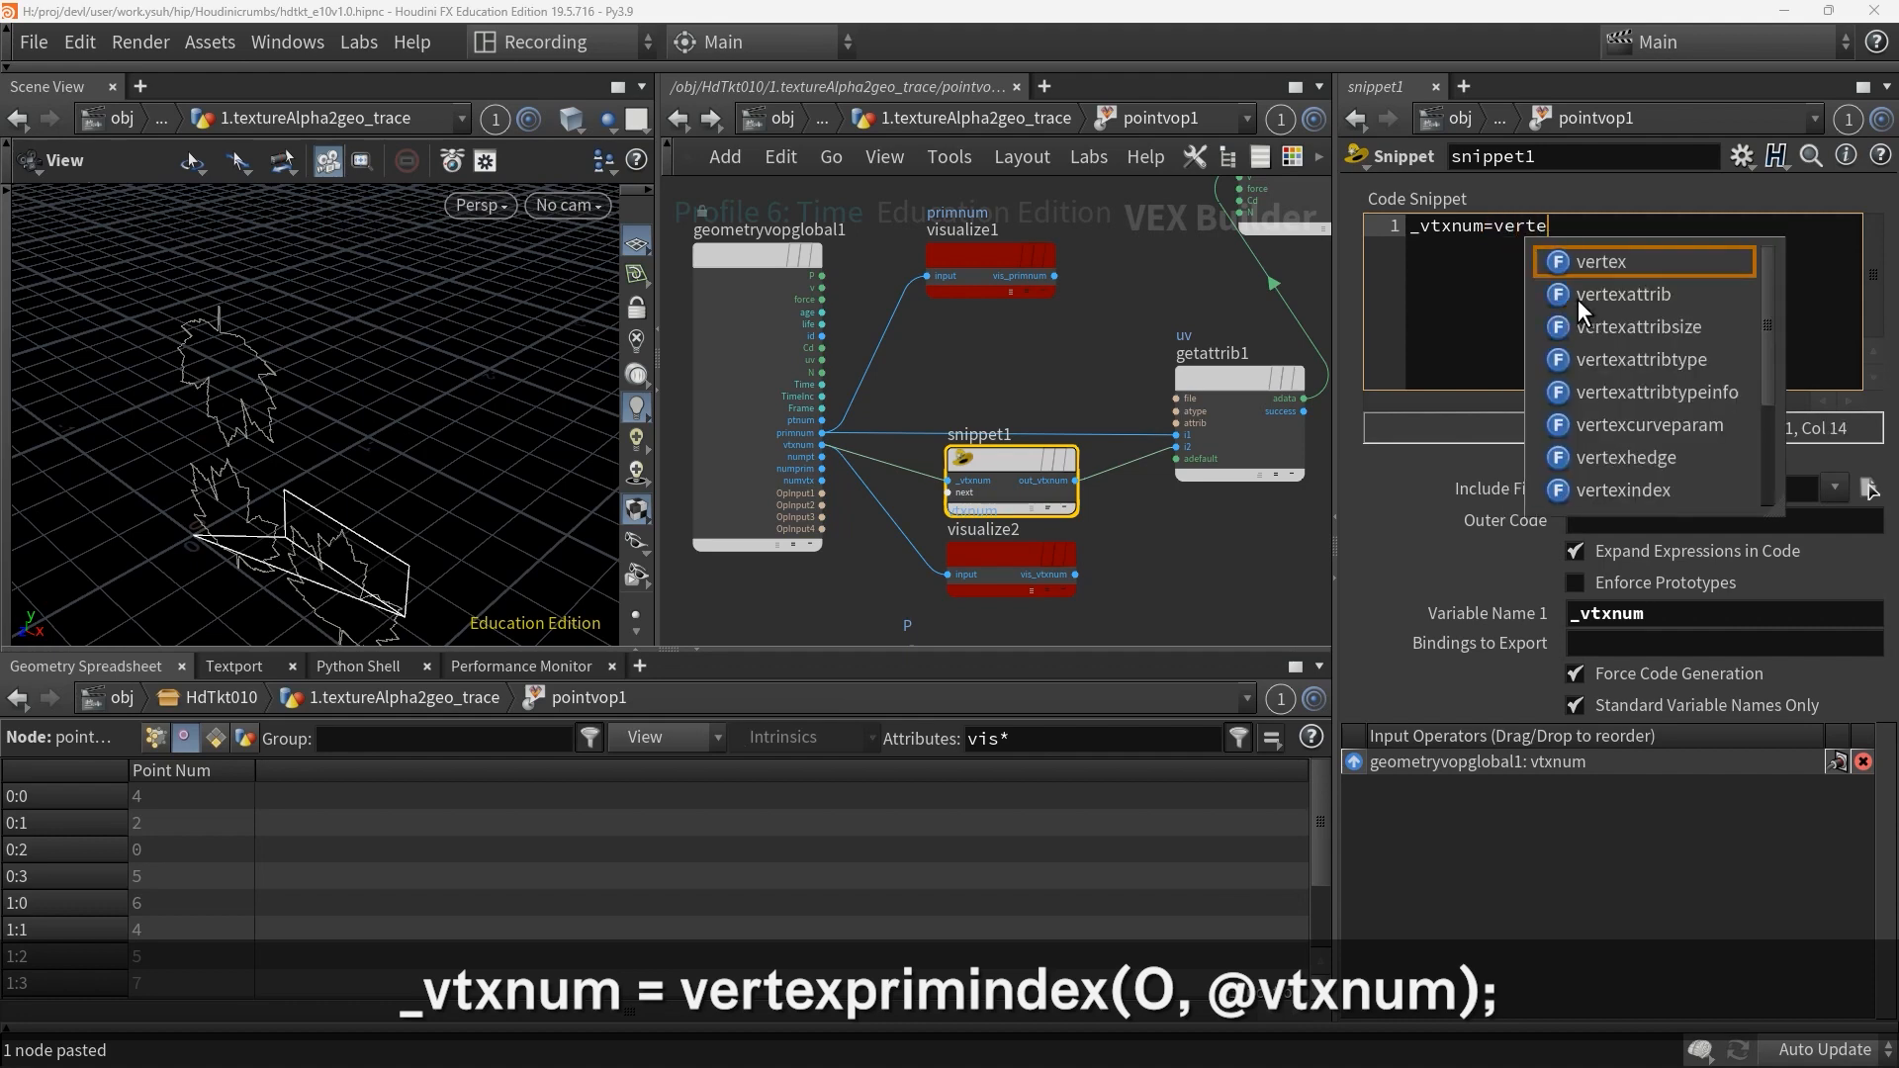
pyautogui.write('xprimind')
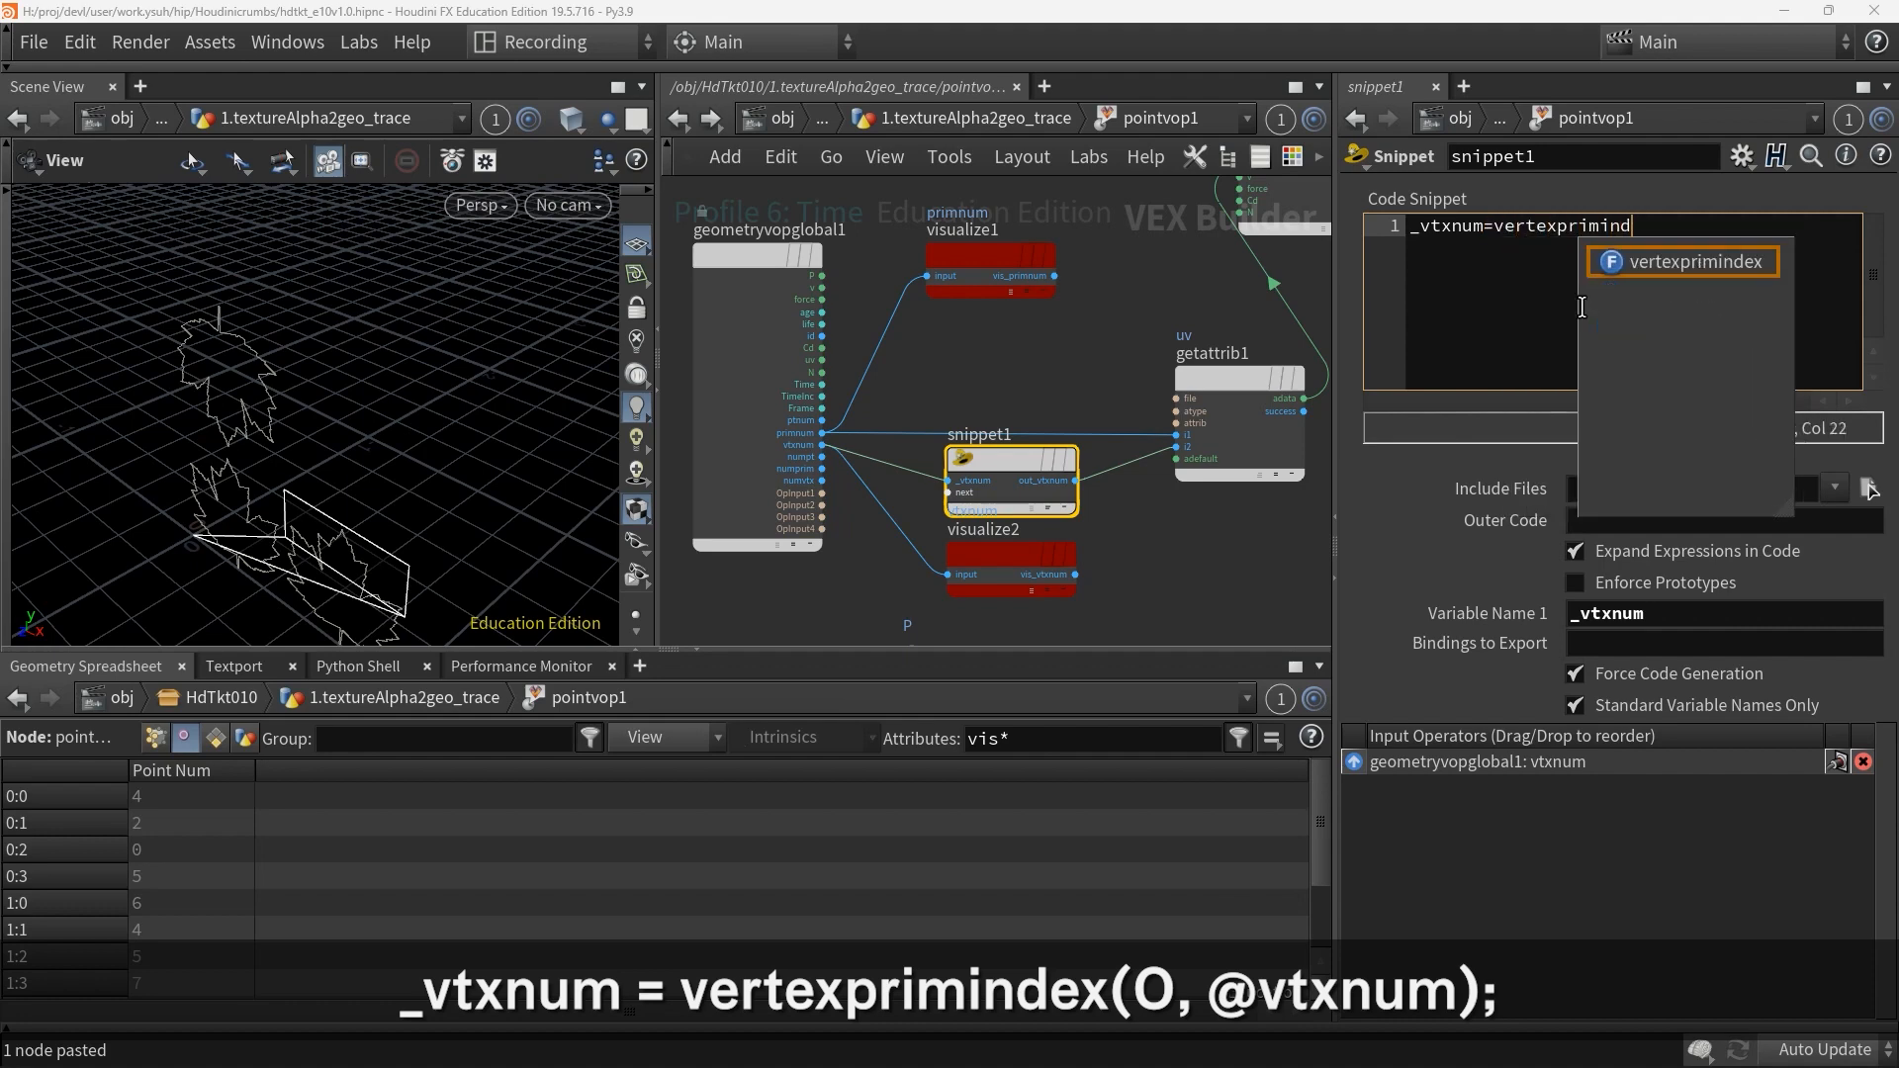
pyautogui.write('ex(0')
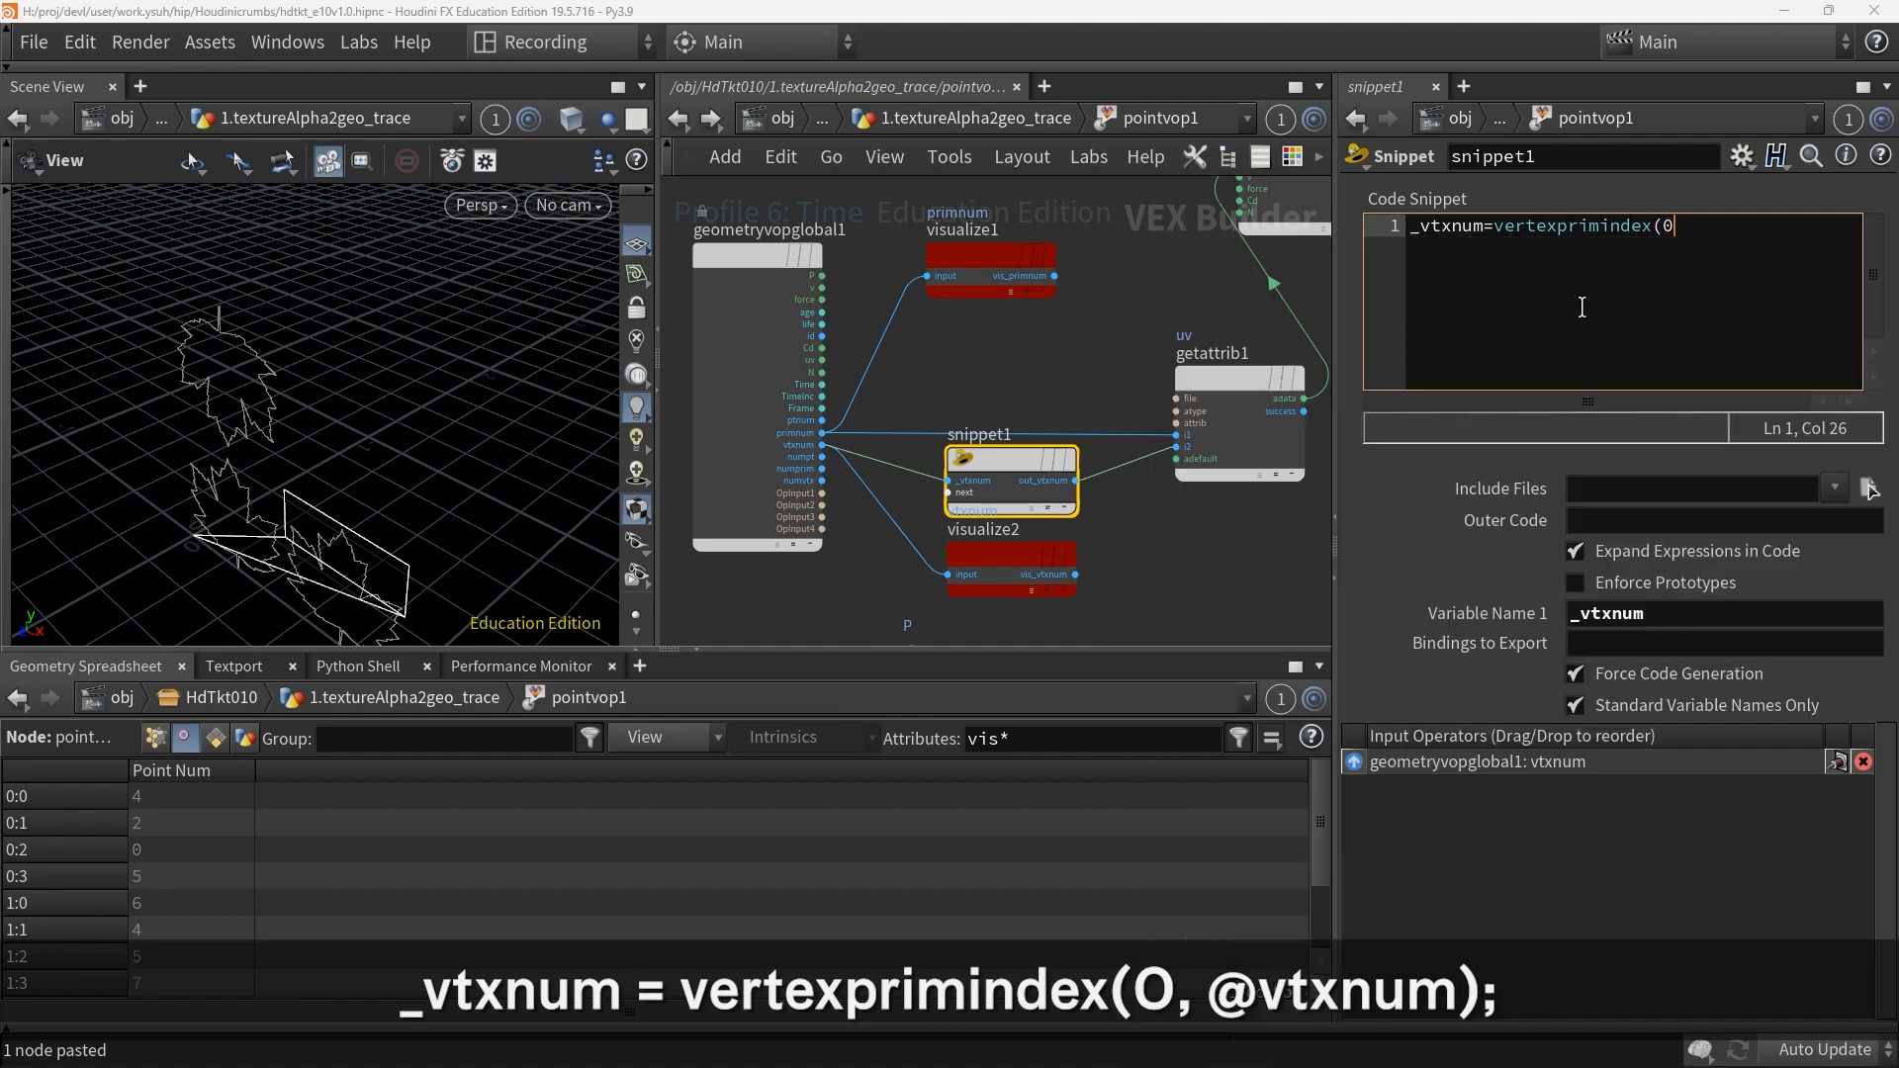
pyautogui.write(',@vtxnum);')
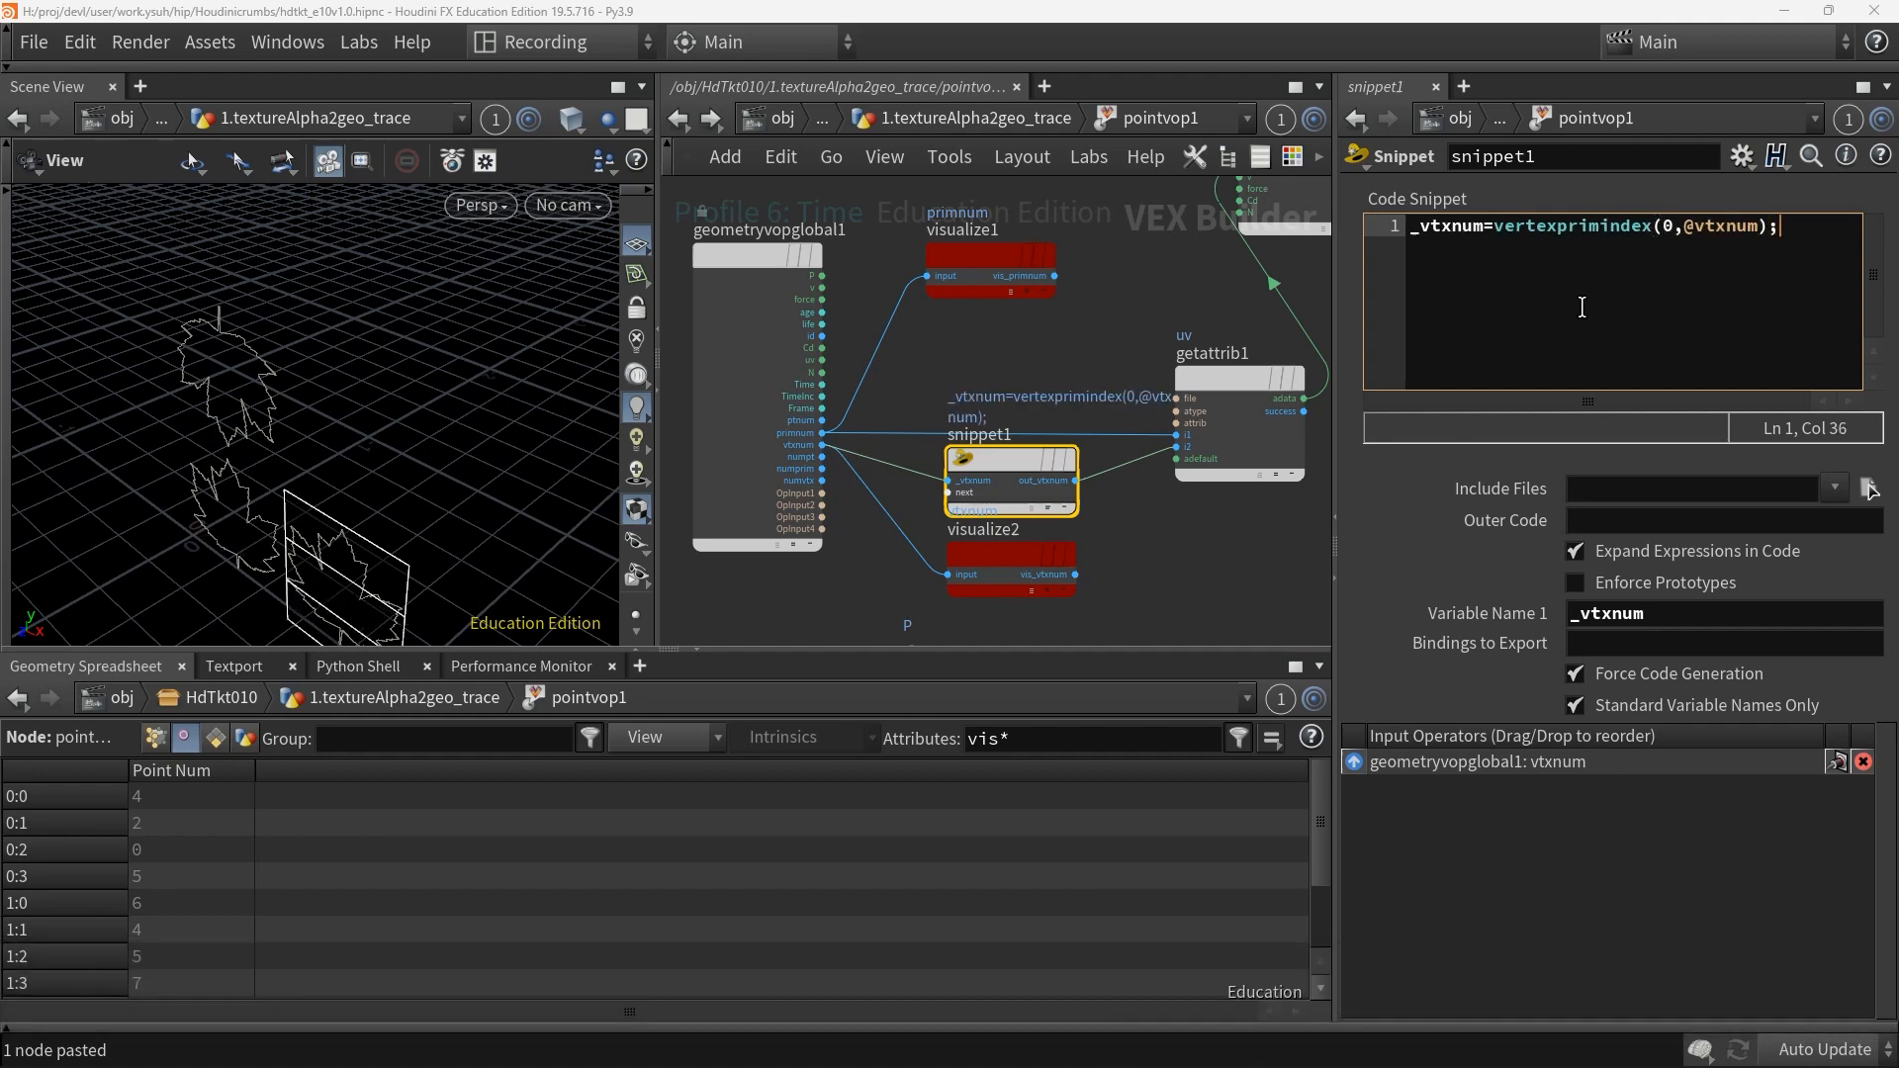
pyautogui.click(1870, 489)
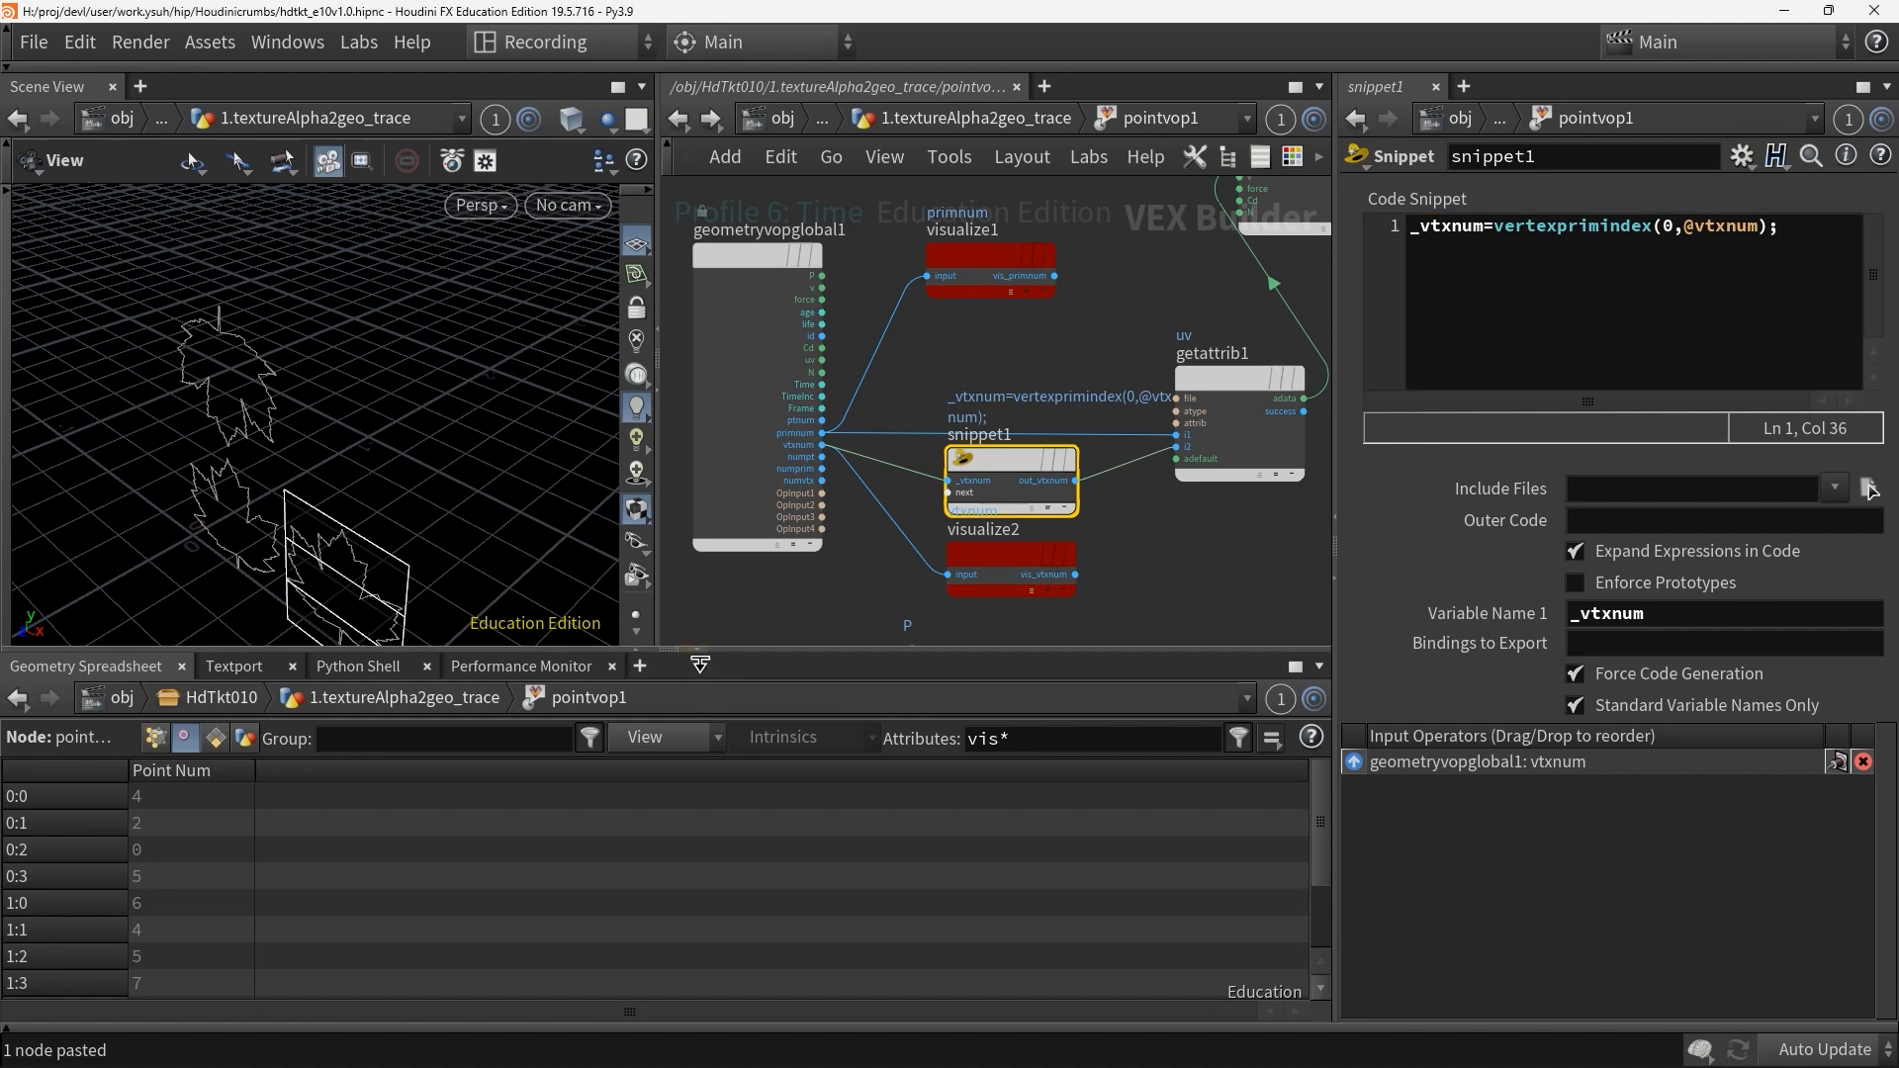
pyautogui.click(699, 654)
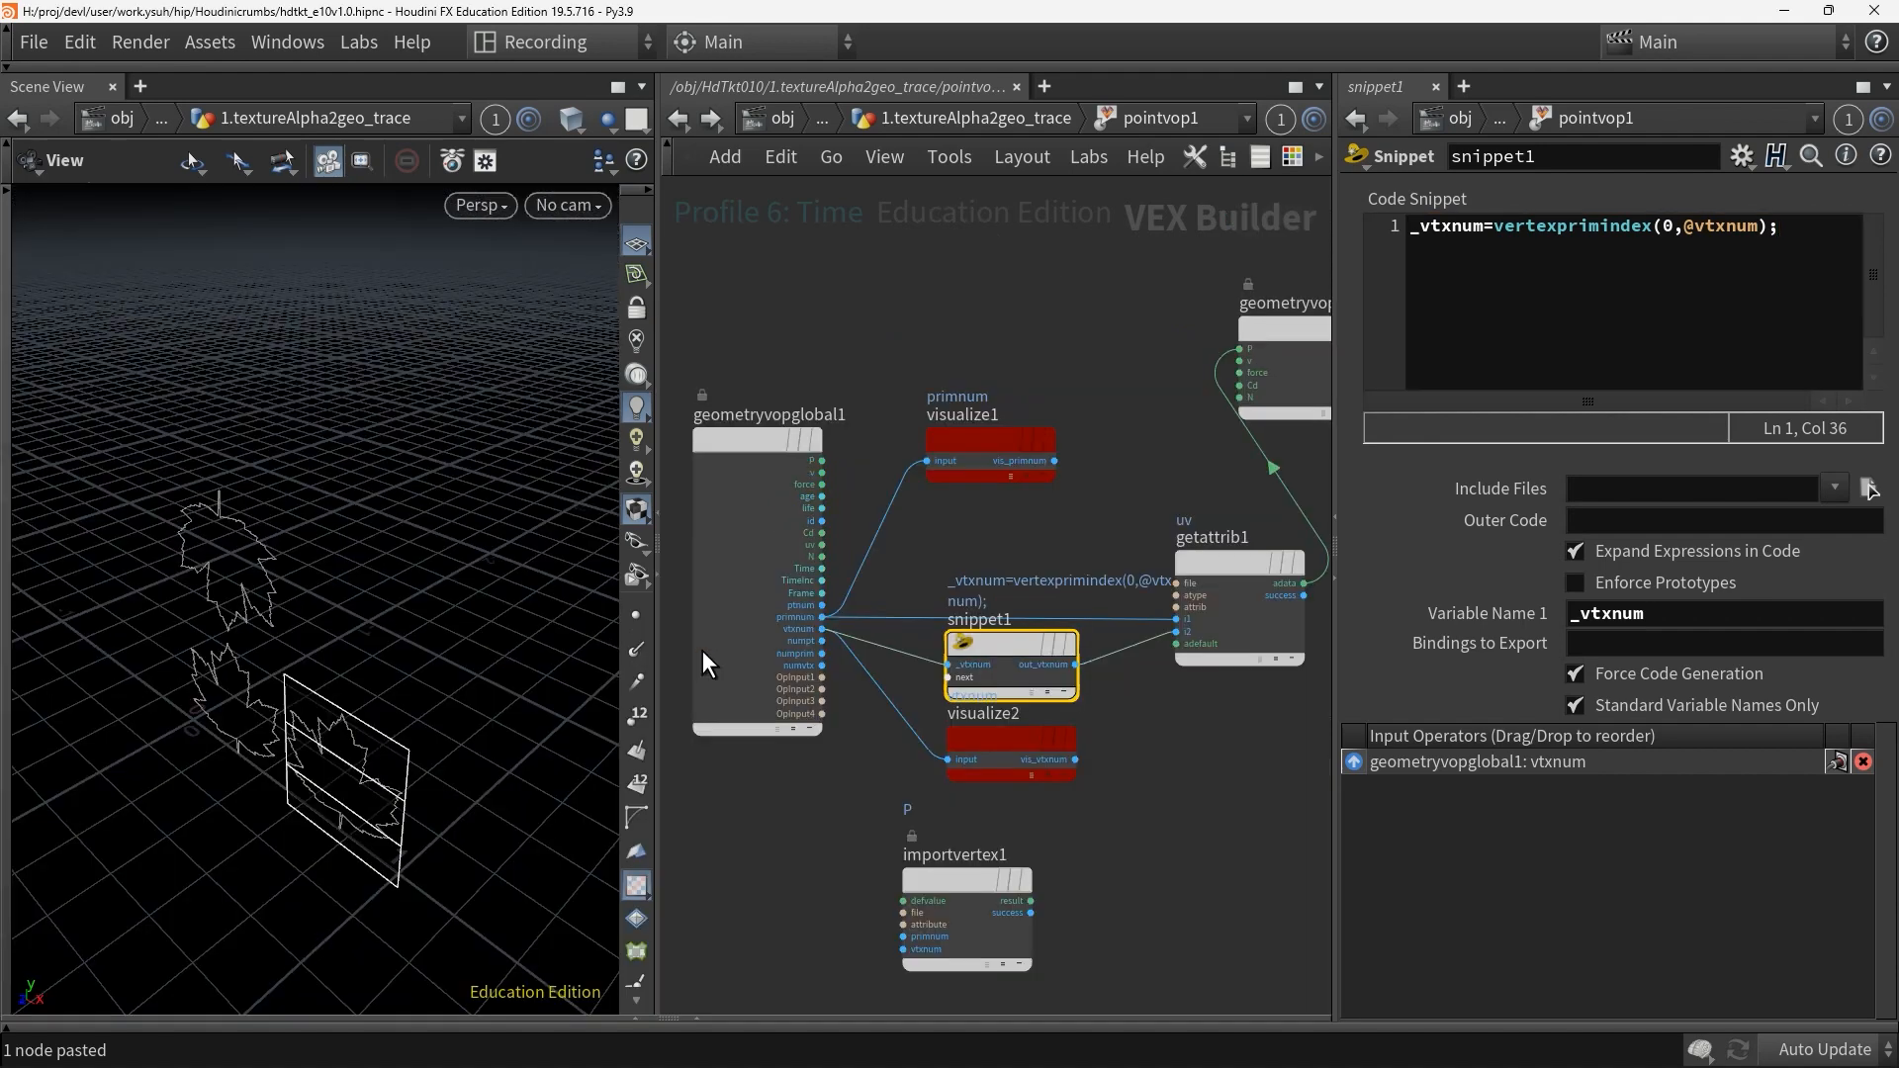
# Rearrange the VOP network, placing importvertex1 below getattrib1 and moving geometryvopoutput1 farther along to free space
pyautogui.moveTo(1007, 648)
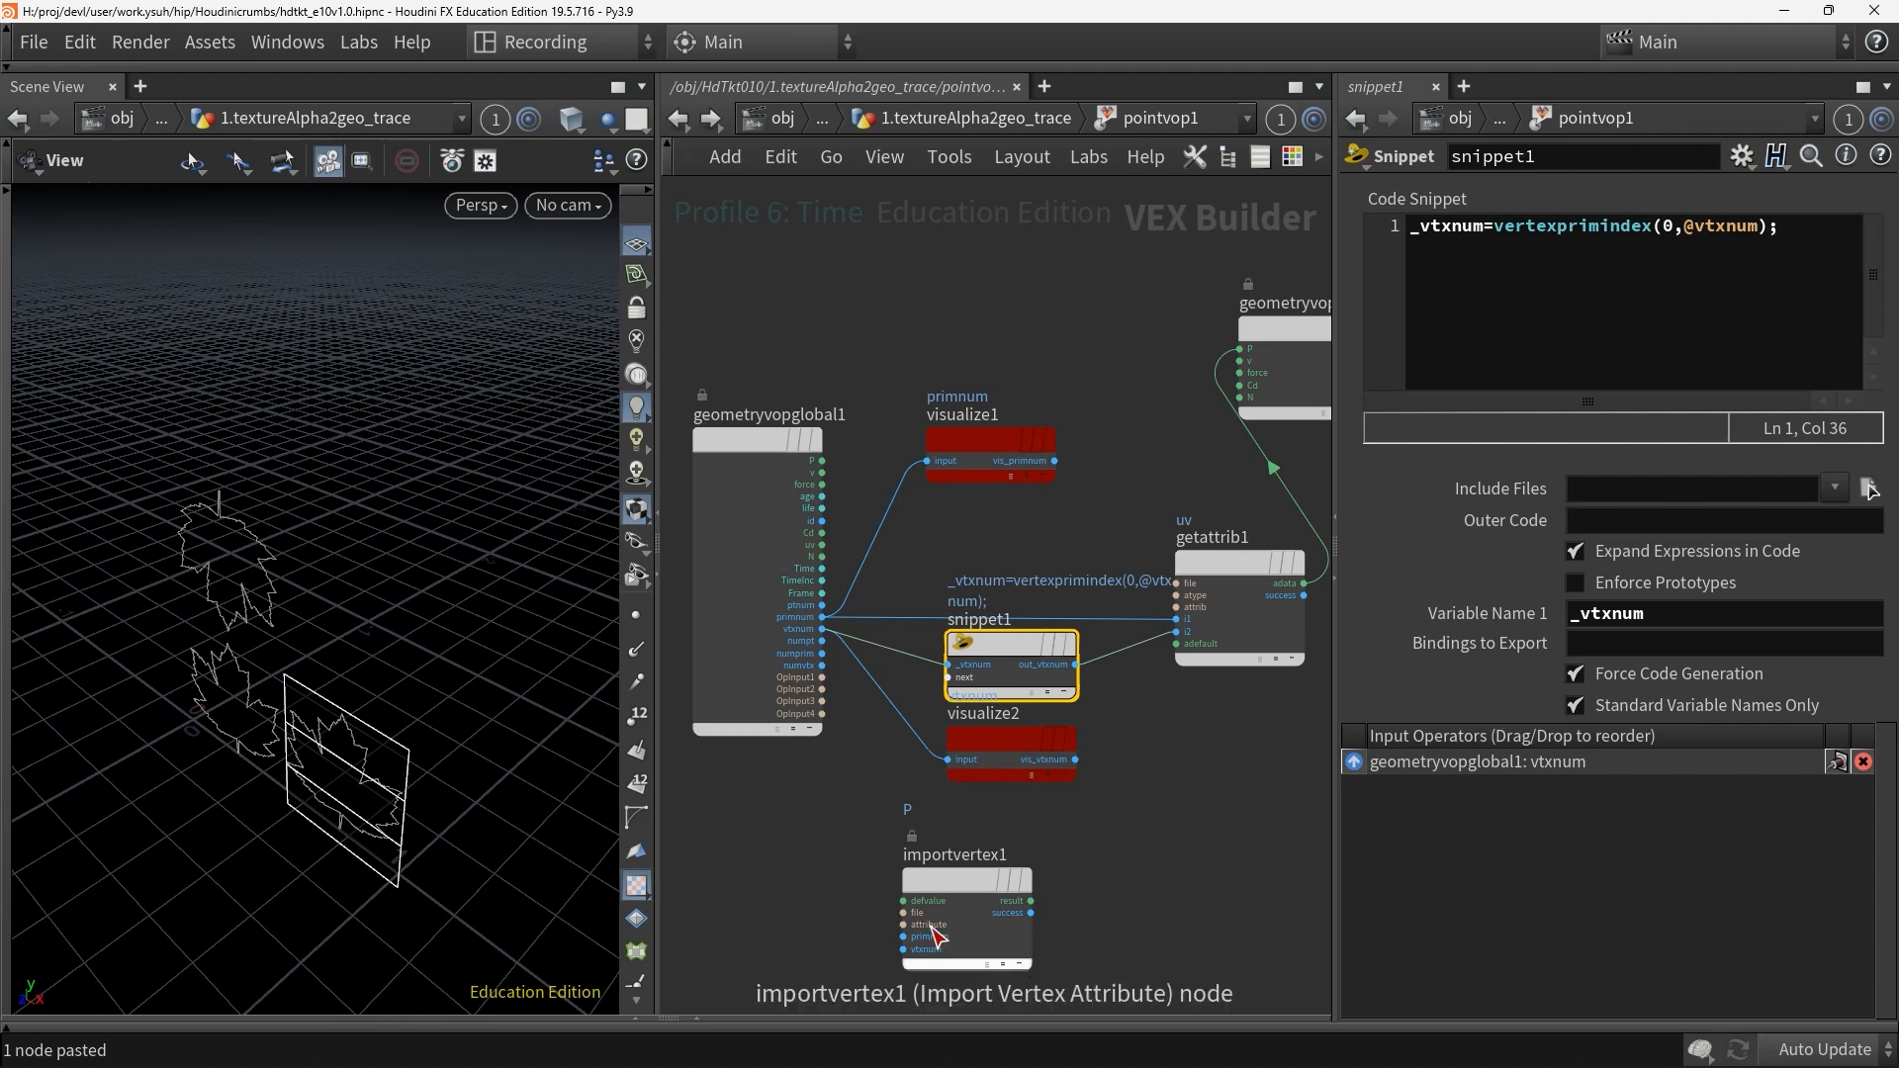
pyautogui.moveTo(987, 882); pyautogui.dragTo(1033, 871)
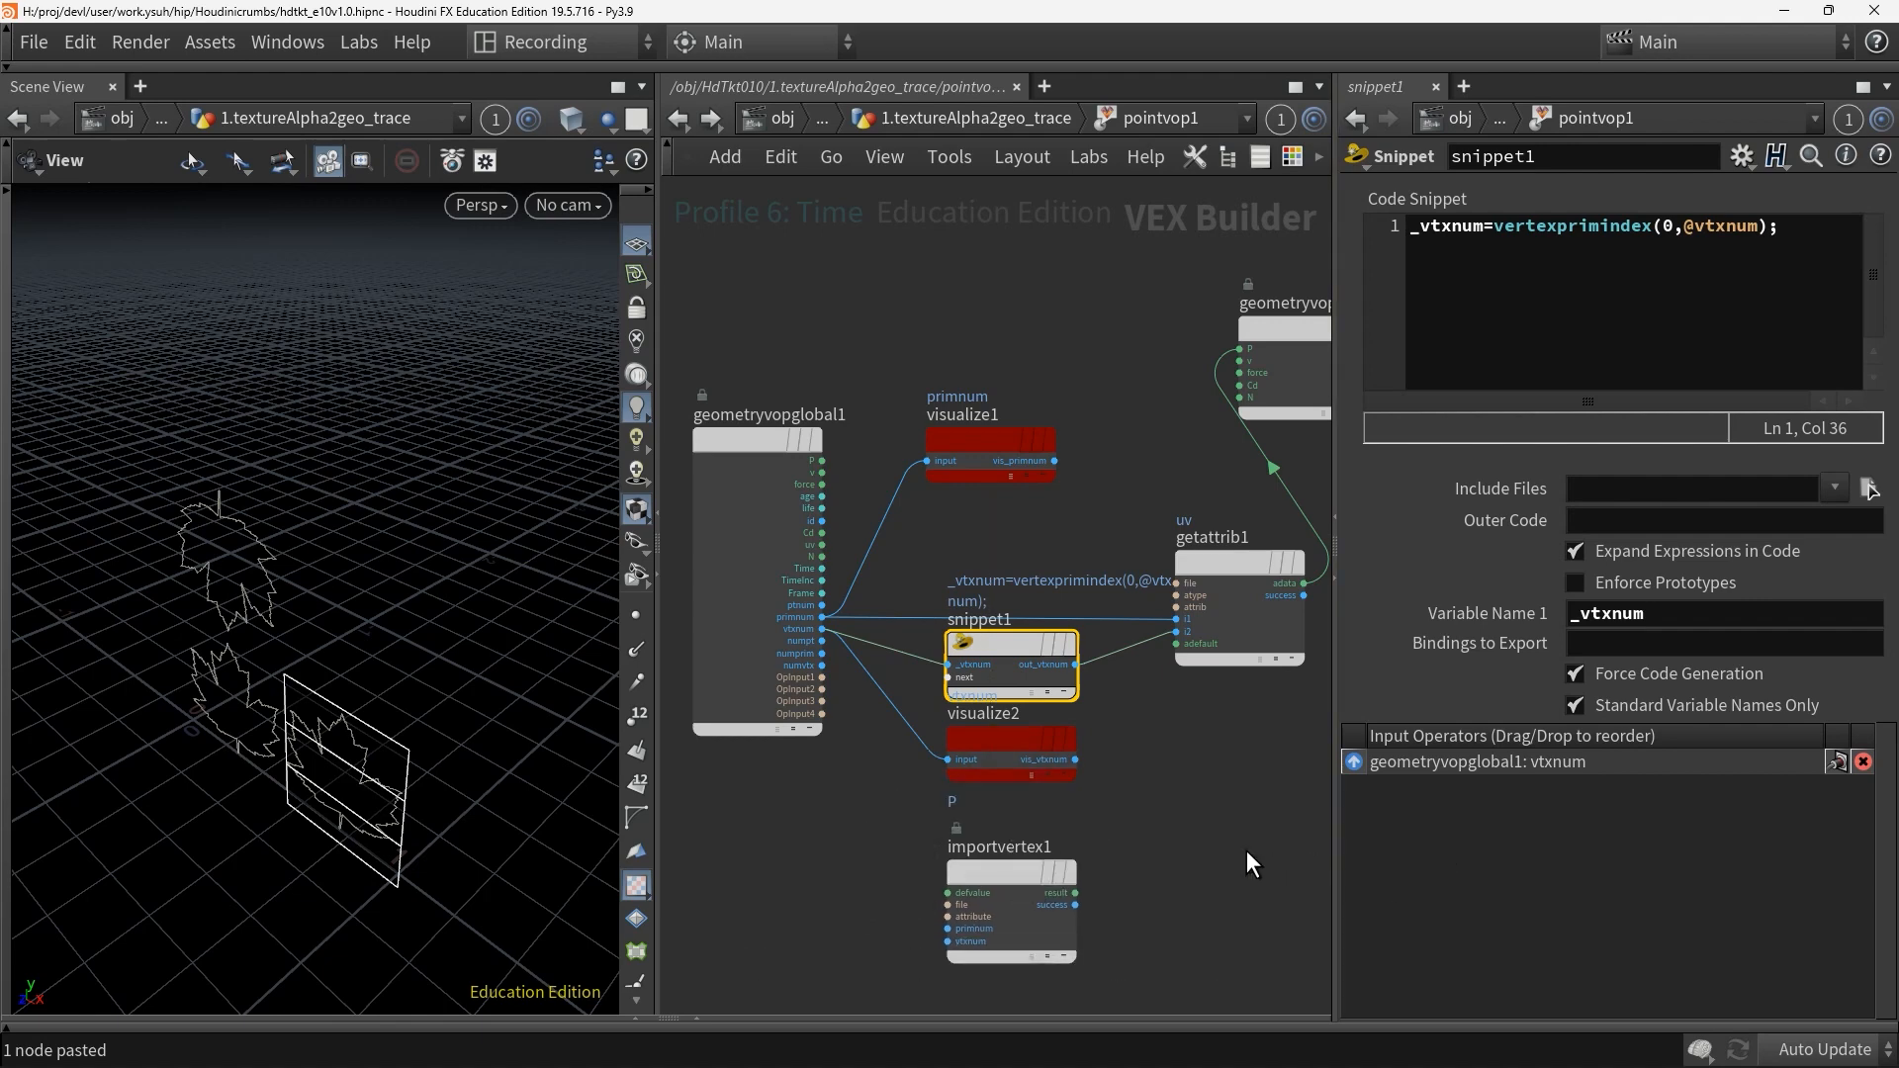
pyautogui.moveTo(1246, 850); pyautogui.dragTo(1131, 799, button='middle')
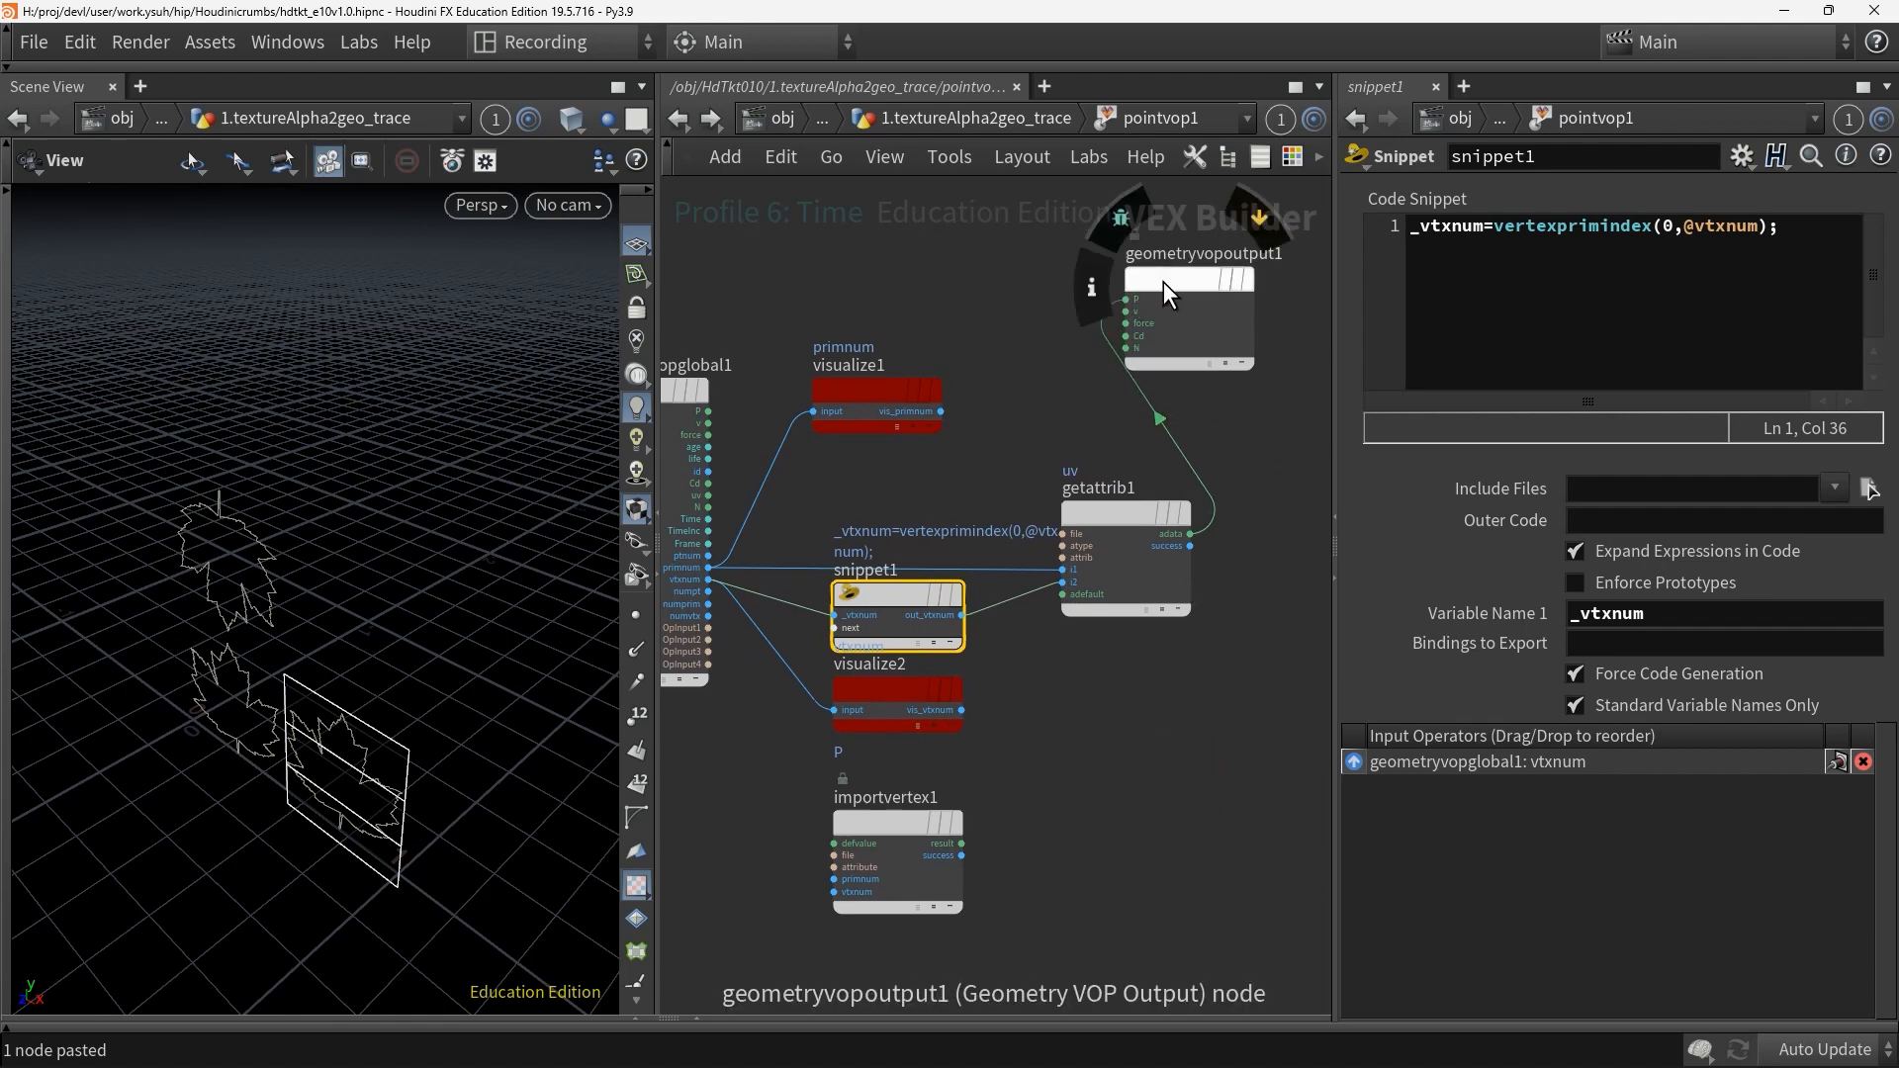
pyautogui.moveTo(1163, 282); pyautogui.dragTo(1262, 305)
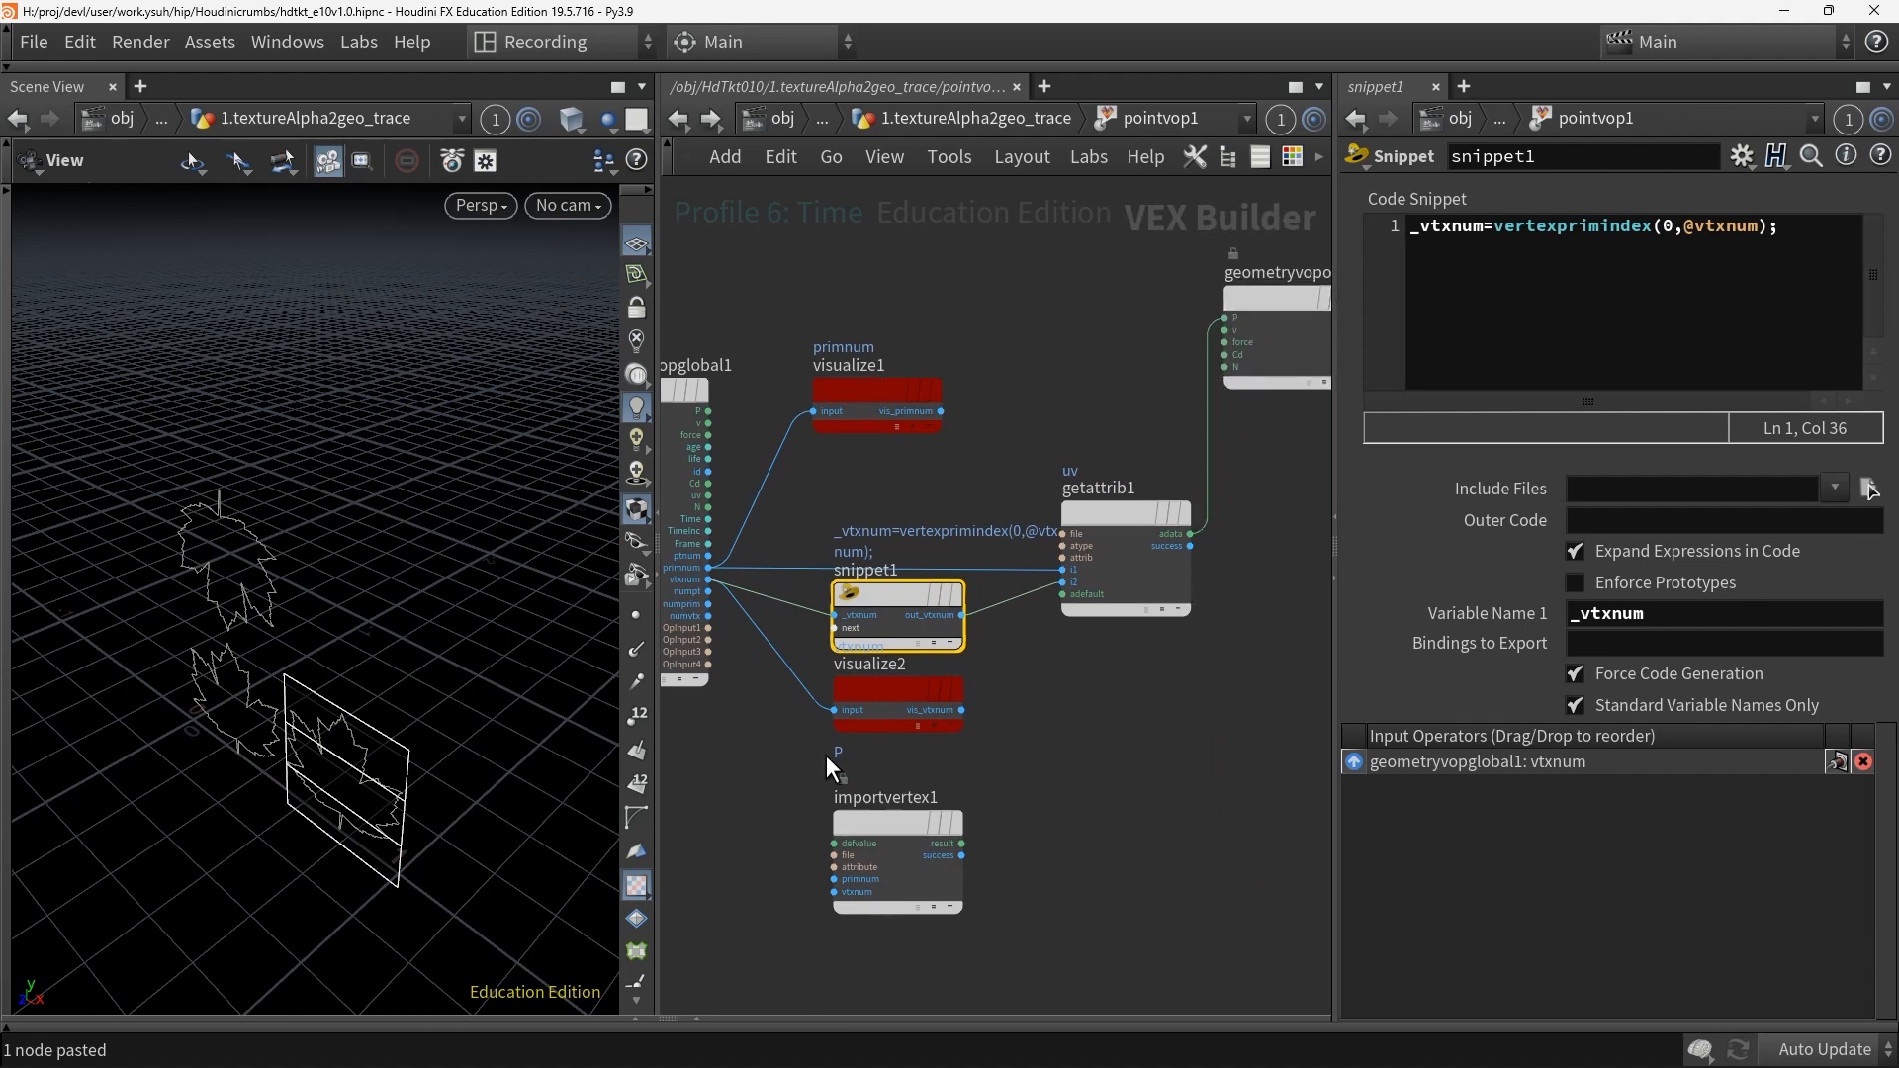
pyautogui.moveTo(827, 756); pyautogui.dragTo(914, 695, button='middle')
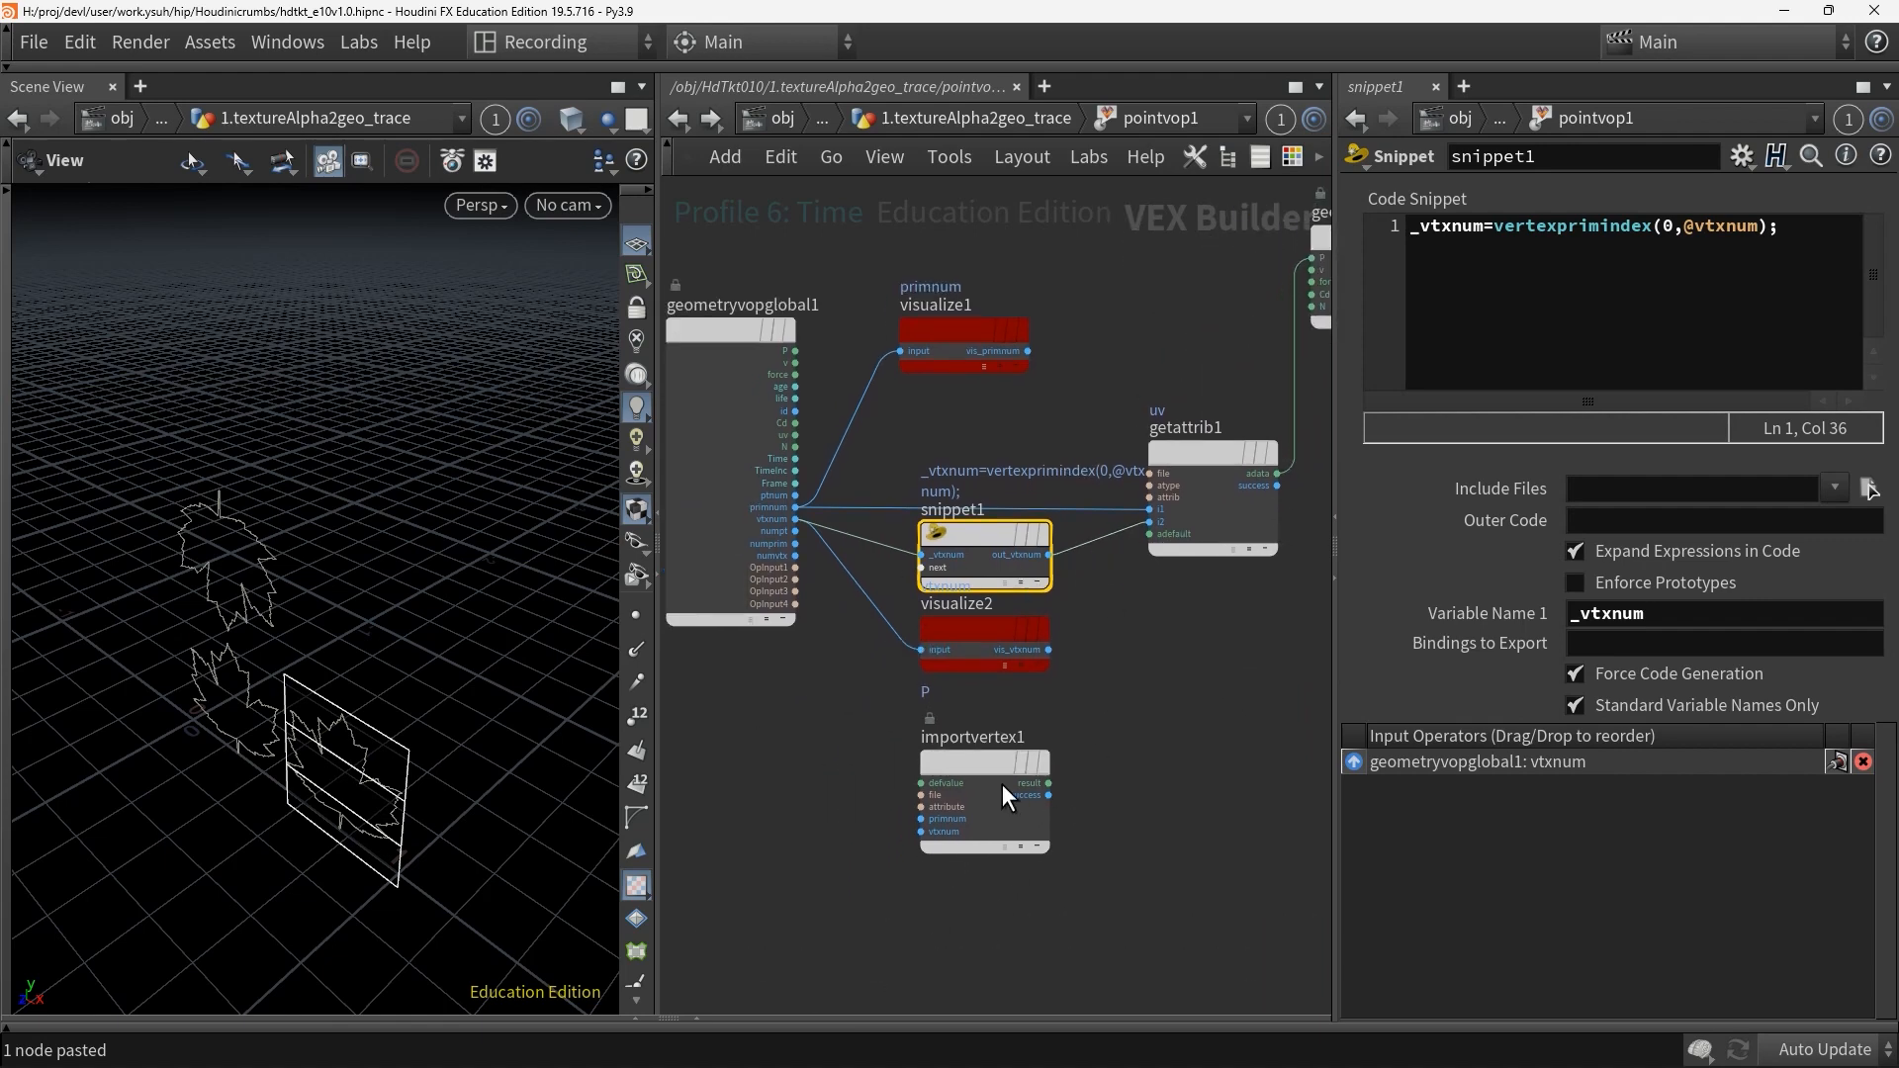
pyautogui.moveTo(1001, 785); pyautogui.dragTo(1213, 739)
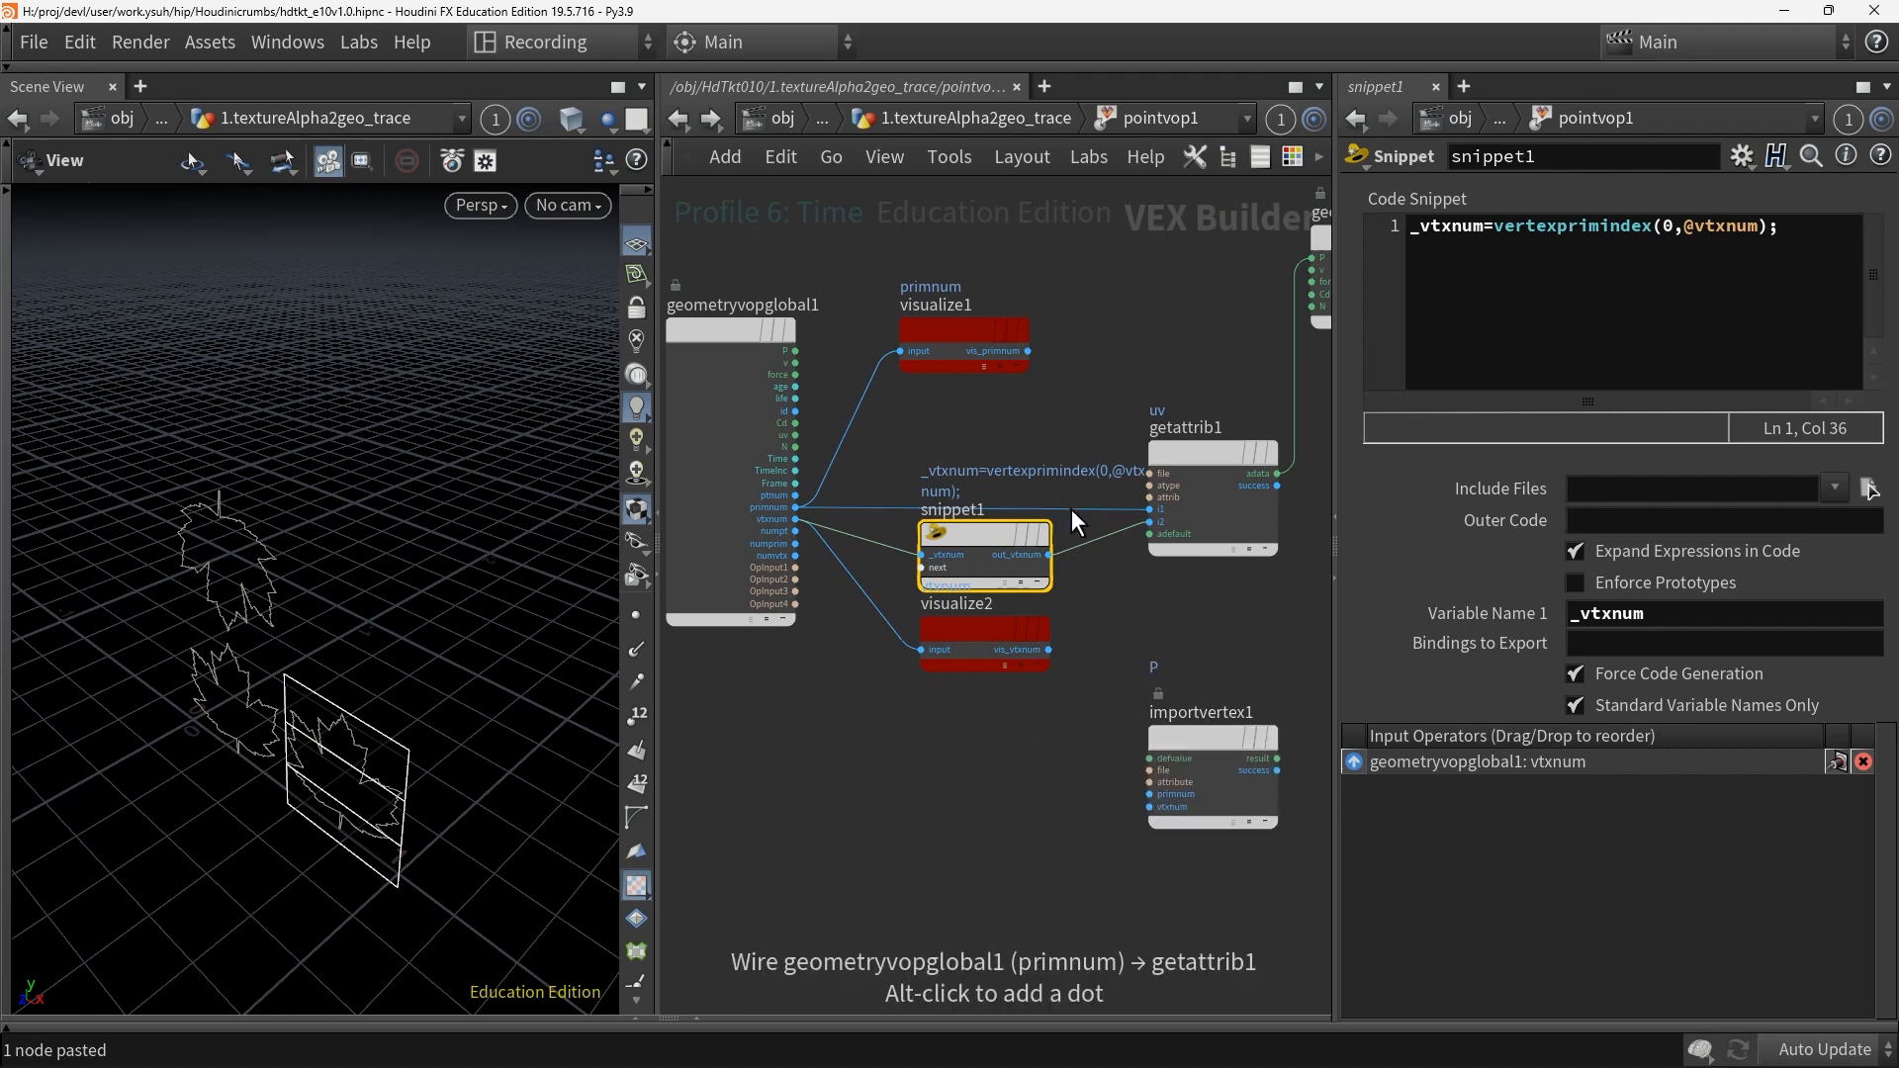
# Wire the primnum and vtxnum outputs of geometryvopglobal1 to the matching inputs of importvertex1
pyautogui.moveTo(1072, 508); pyautogui.dragTo(1144, 509)
pyautogui.click(796, 509)
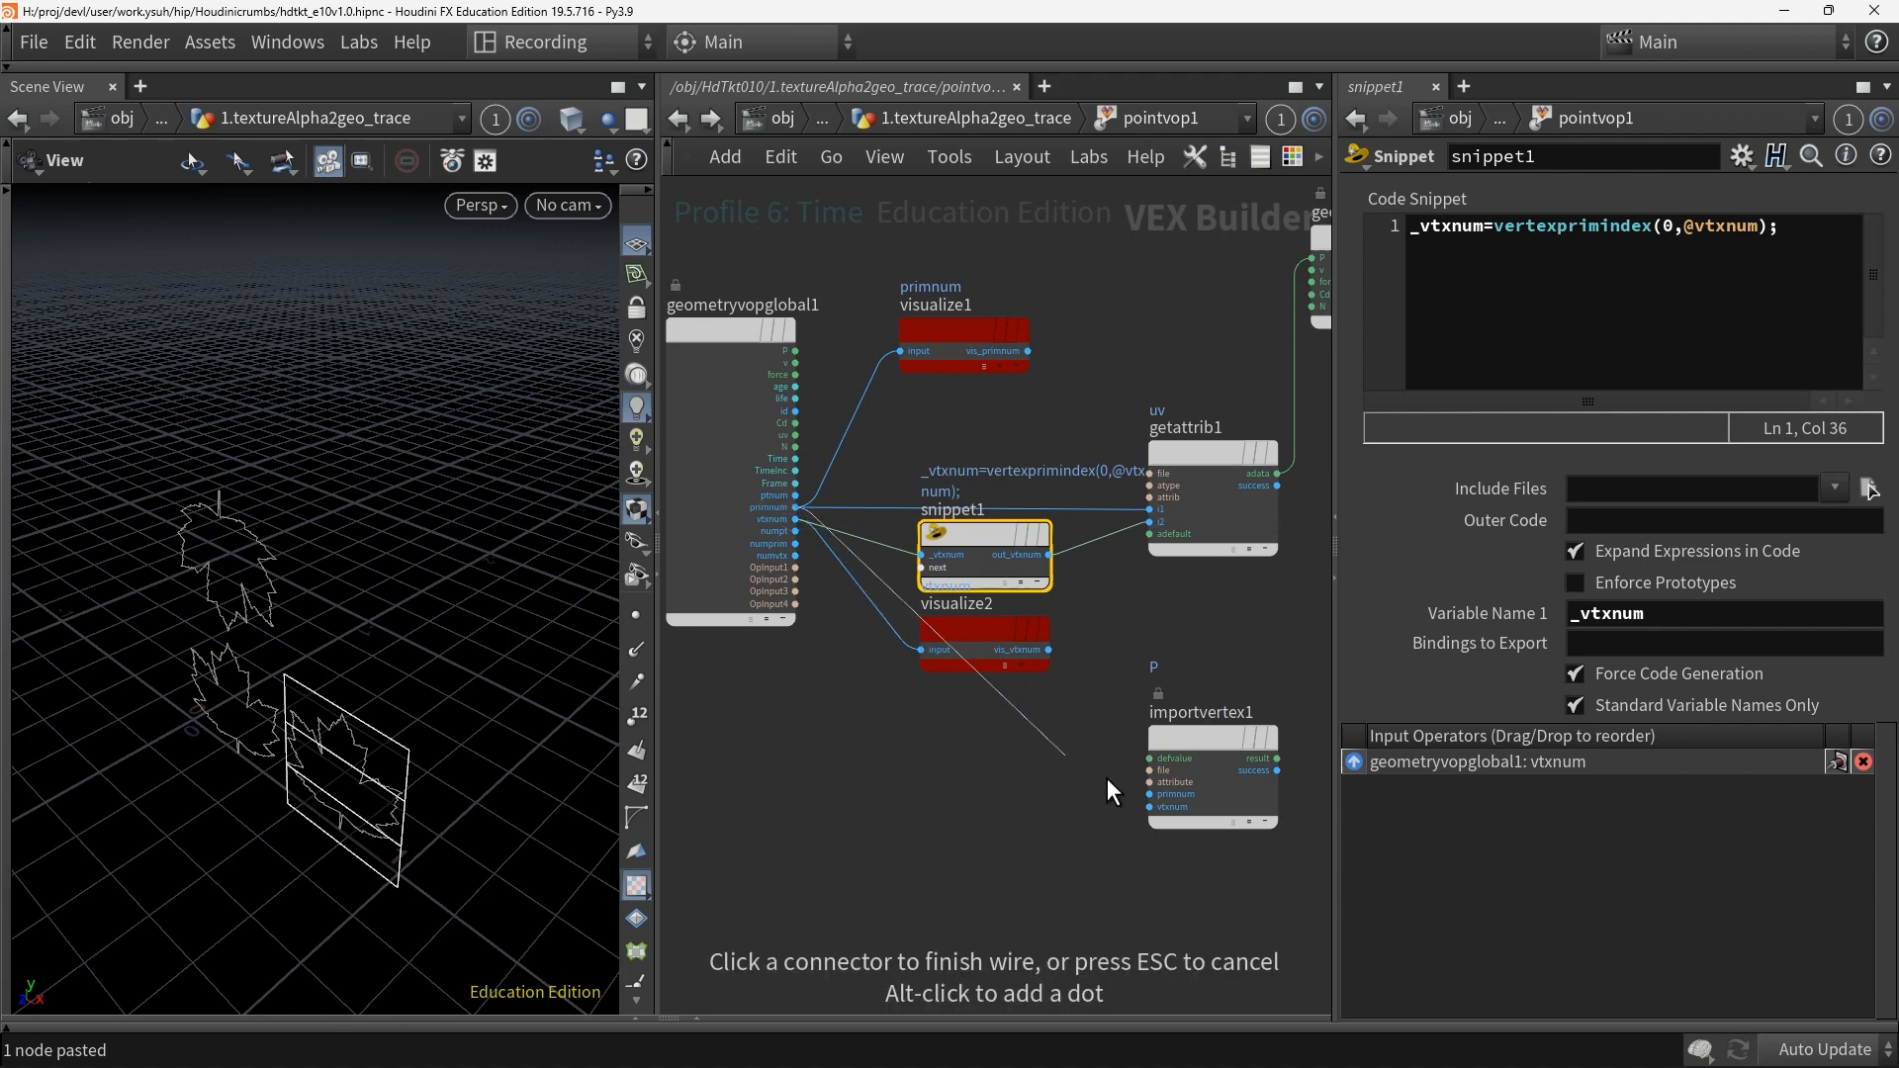
pyautogui.click(1147, 793)
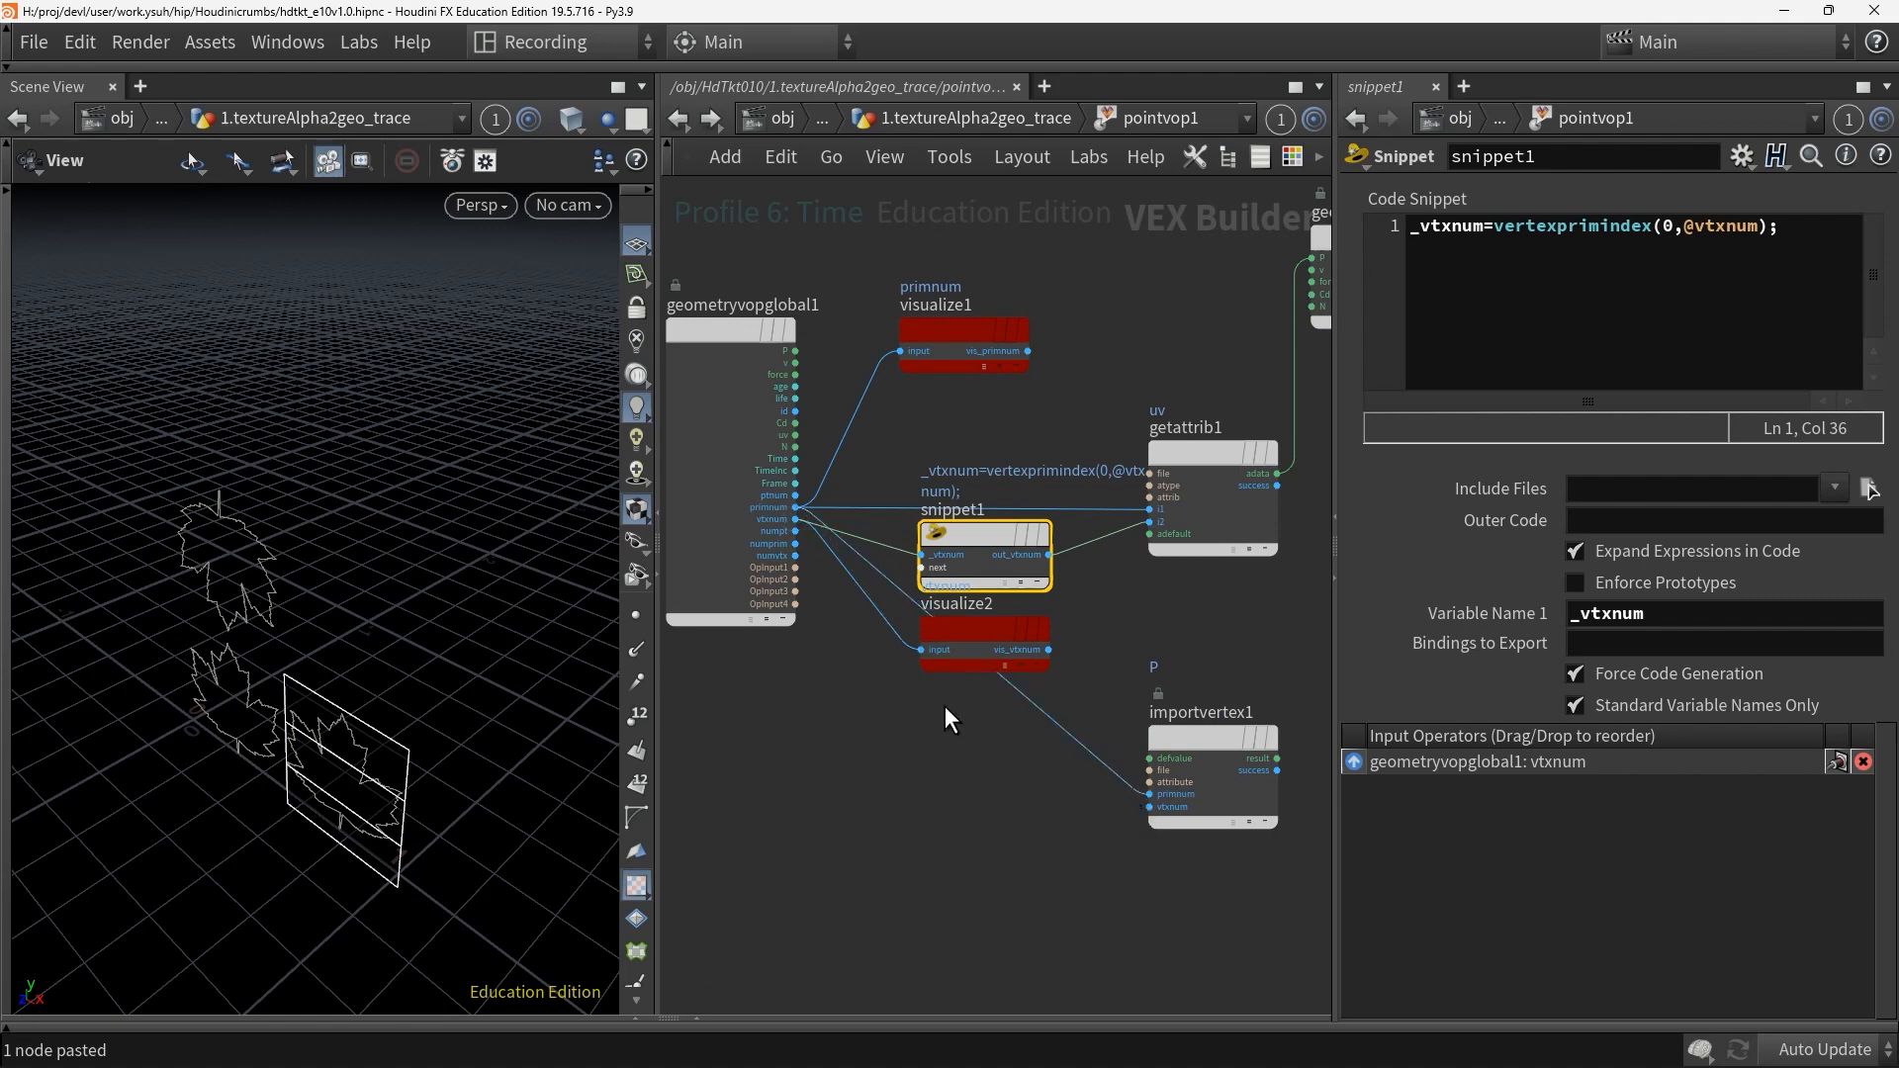
pyautogui.click(797, 519)
pyautogui.click(1150, 806)
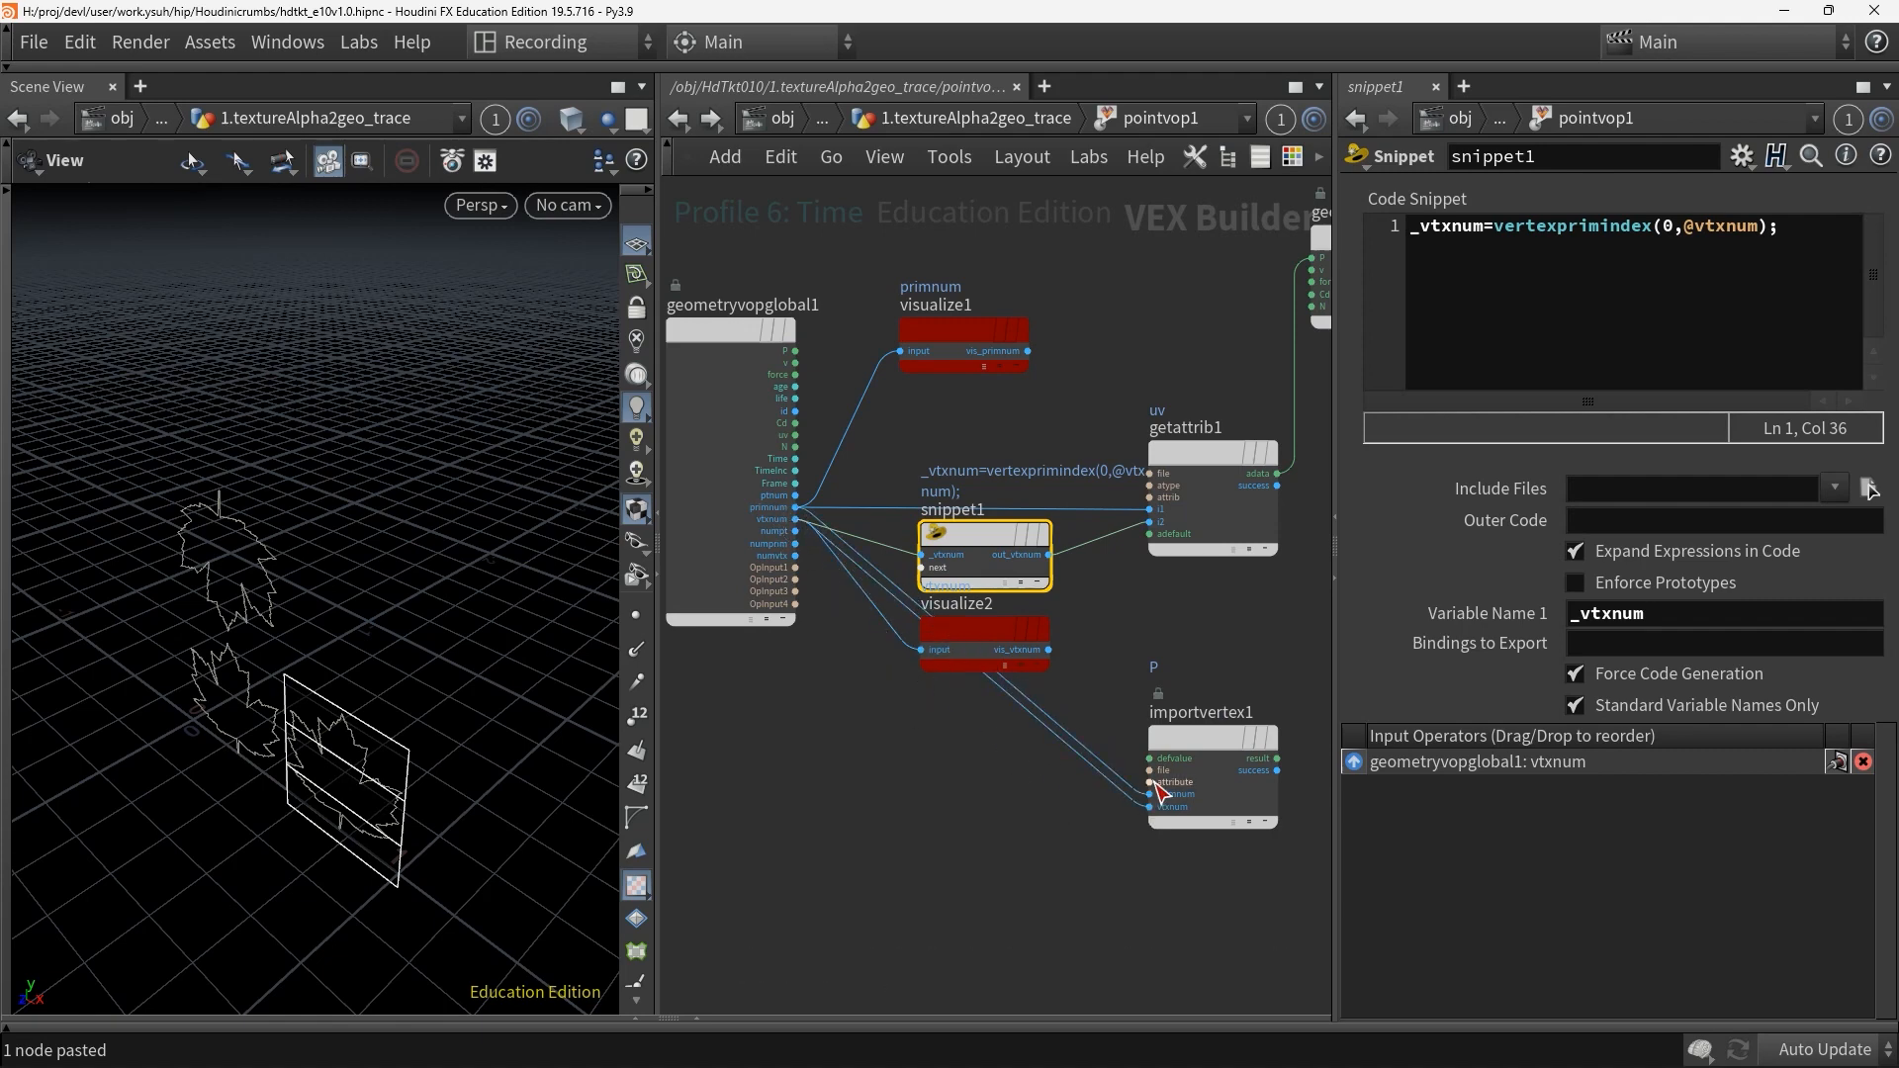
# Set importvertex1 to read the uv attribute from the First Input
pyautogui.click(1220, 739)
pyautogui.click(1628, 227)
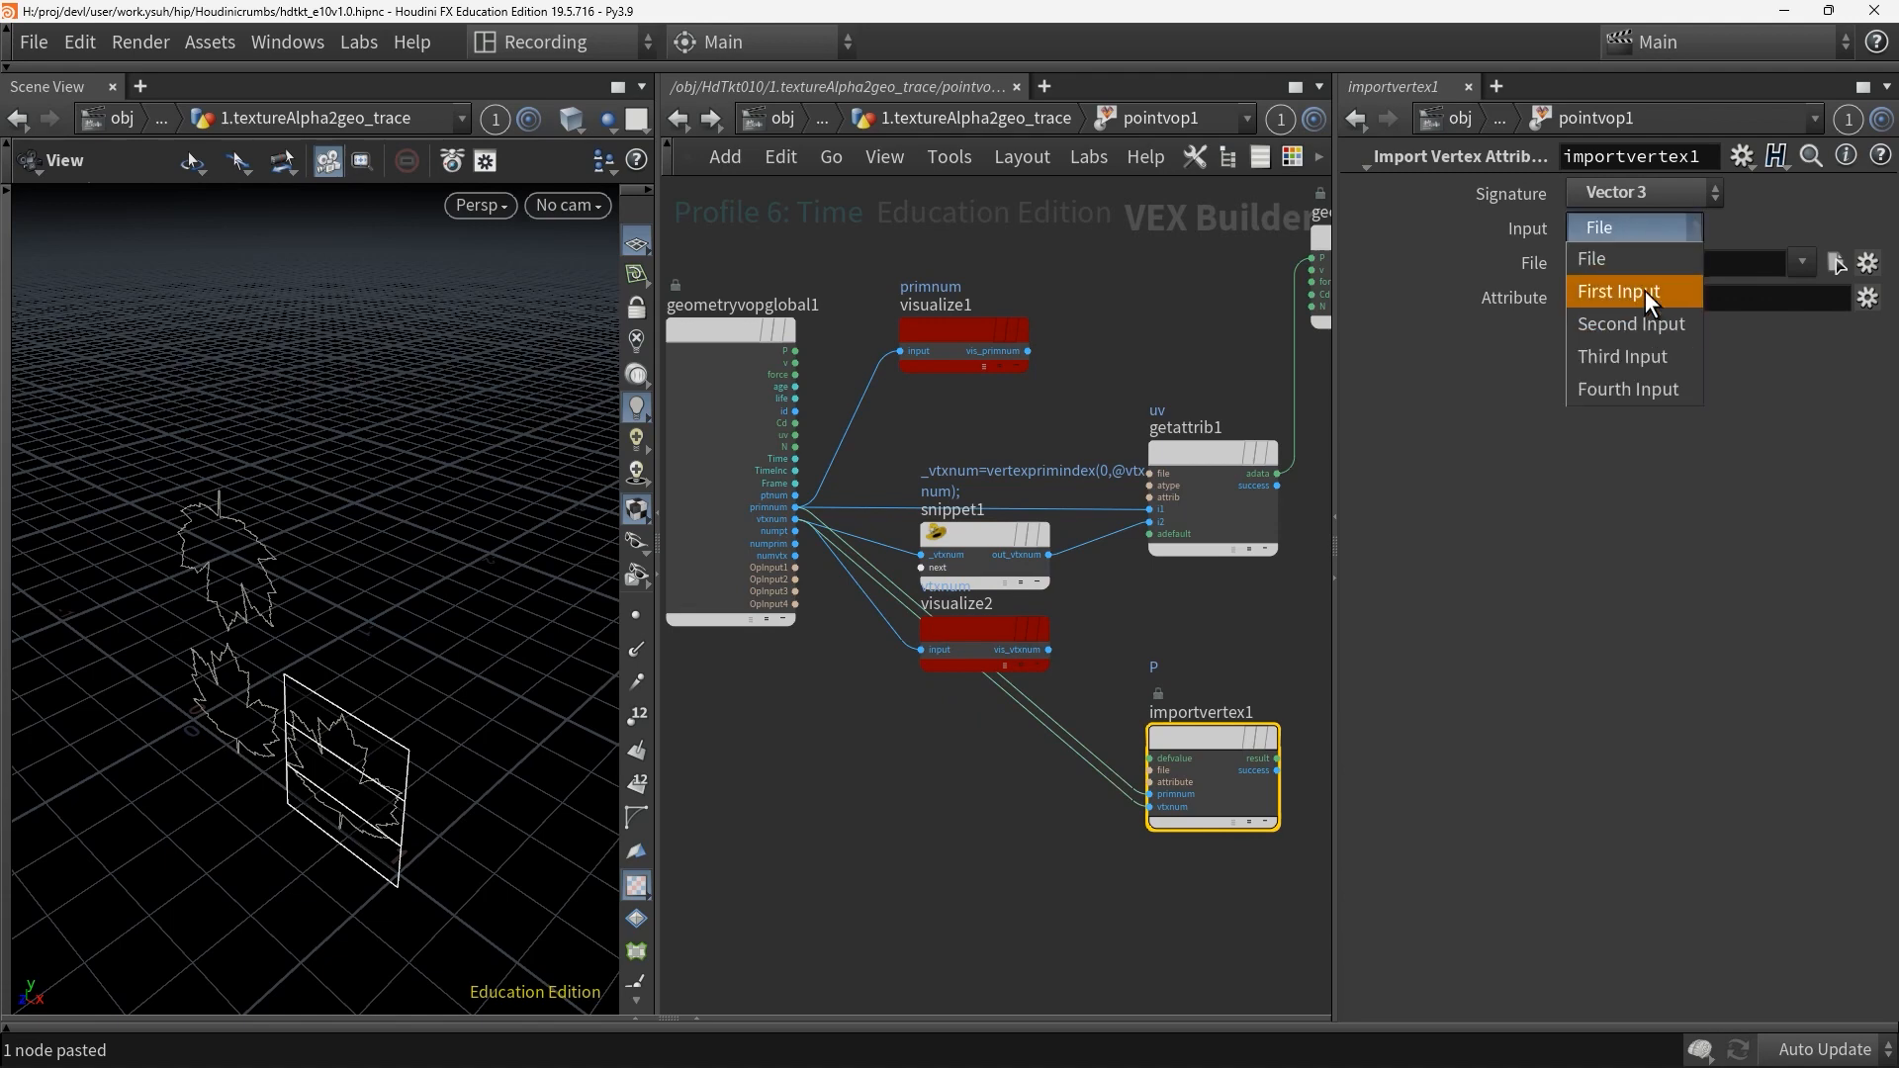
pyautogui.click(1645, 291)
pyautogui.doubleClick(1659, 305)
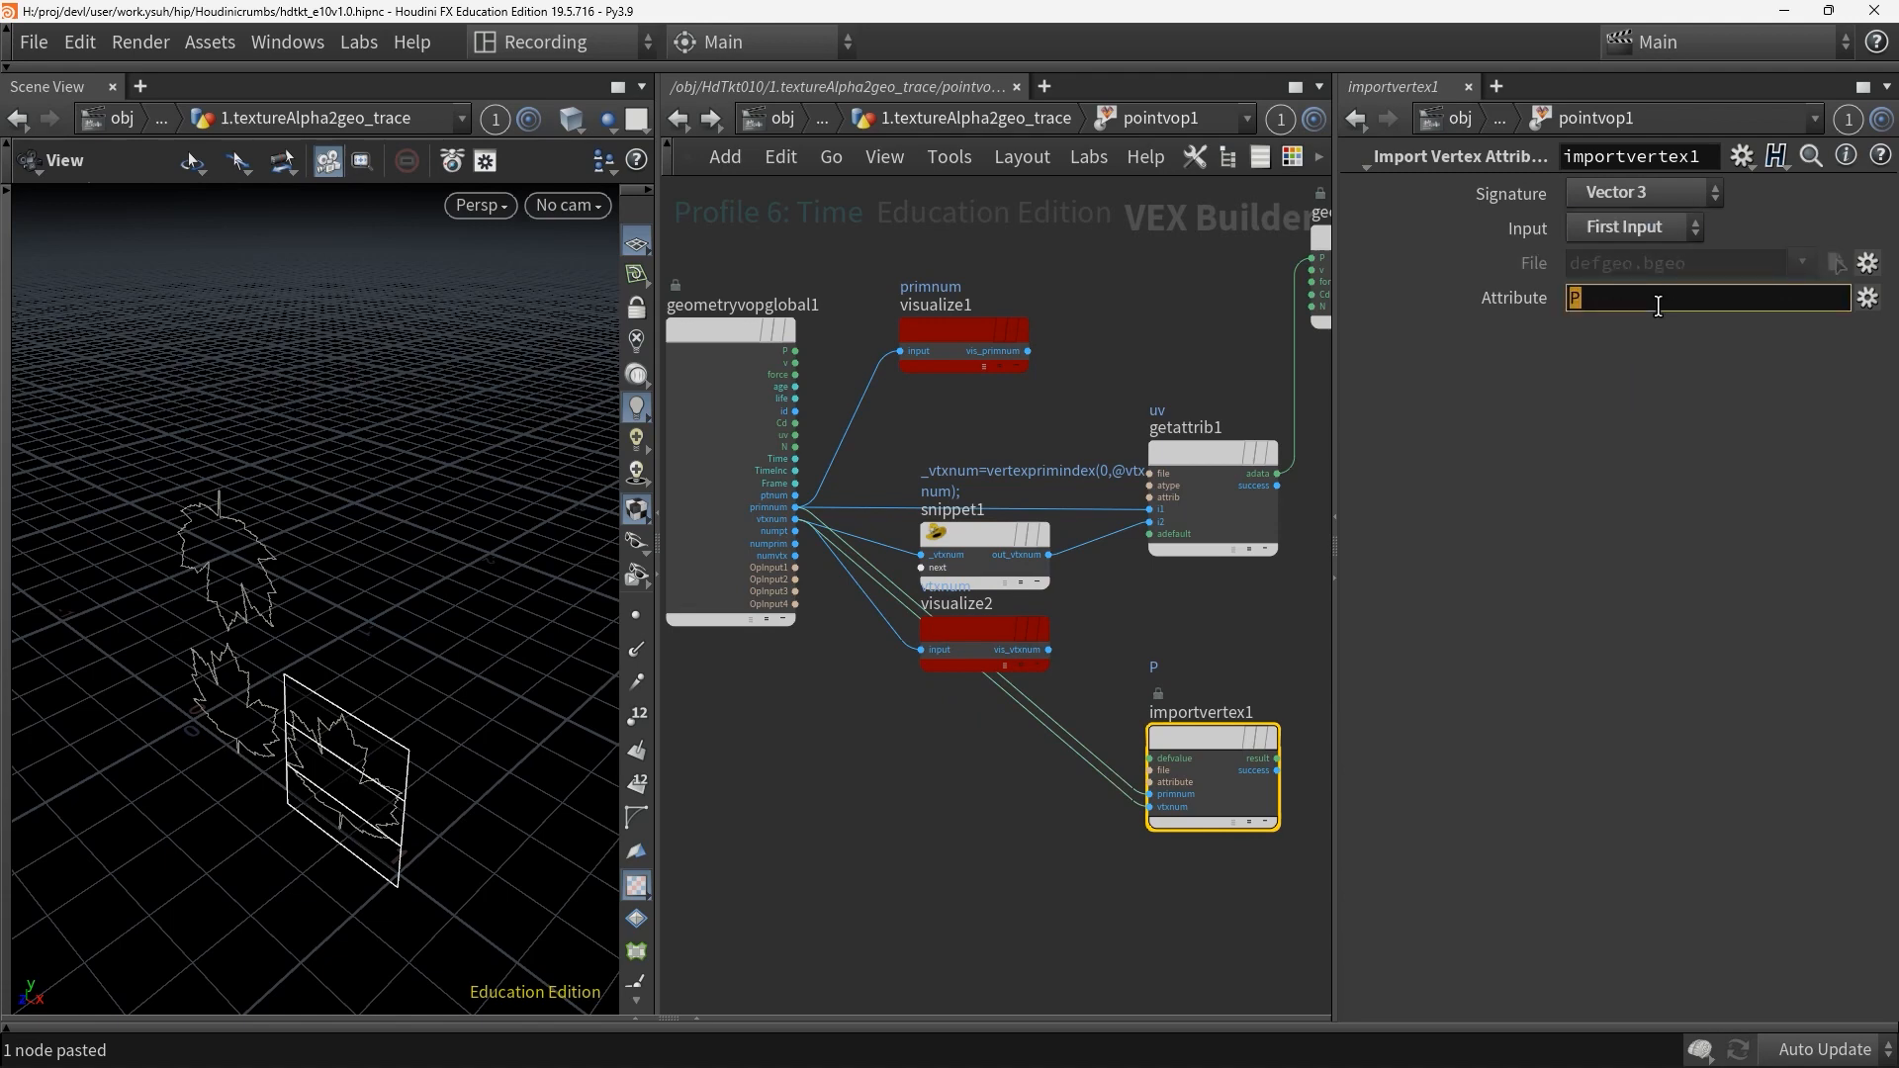
pyautogui.write('uv')
pyautogui.press('Return')
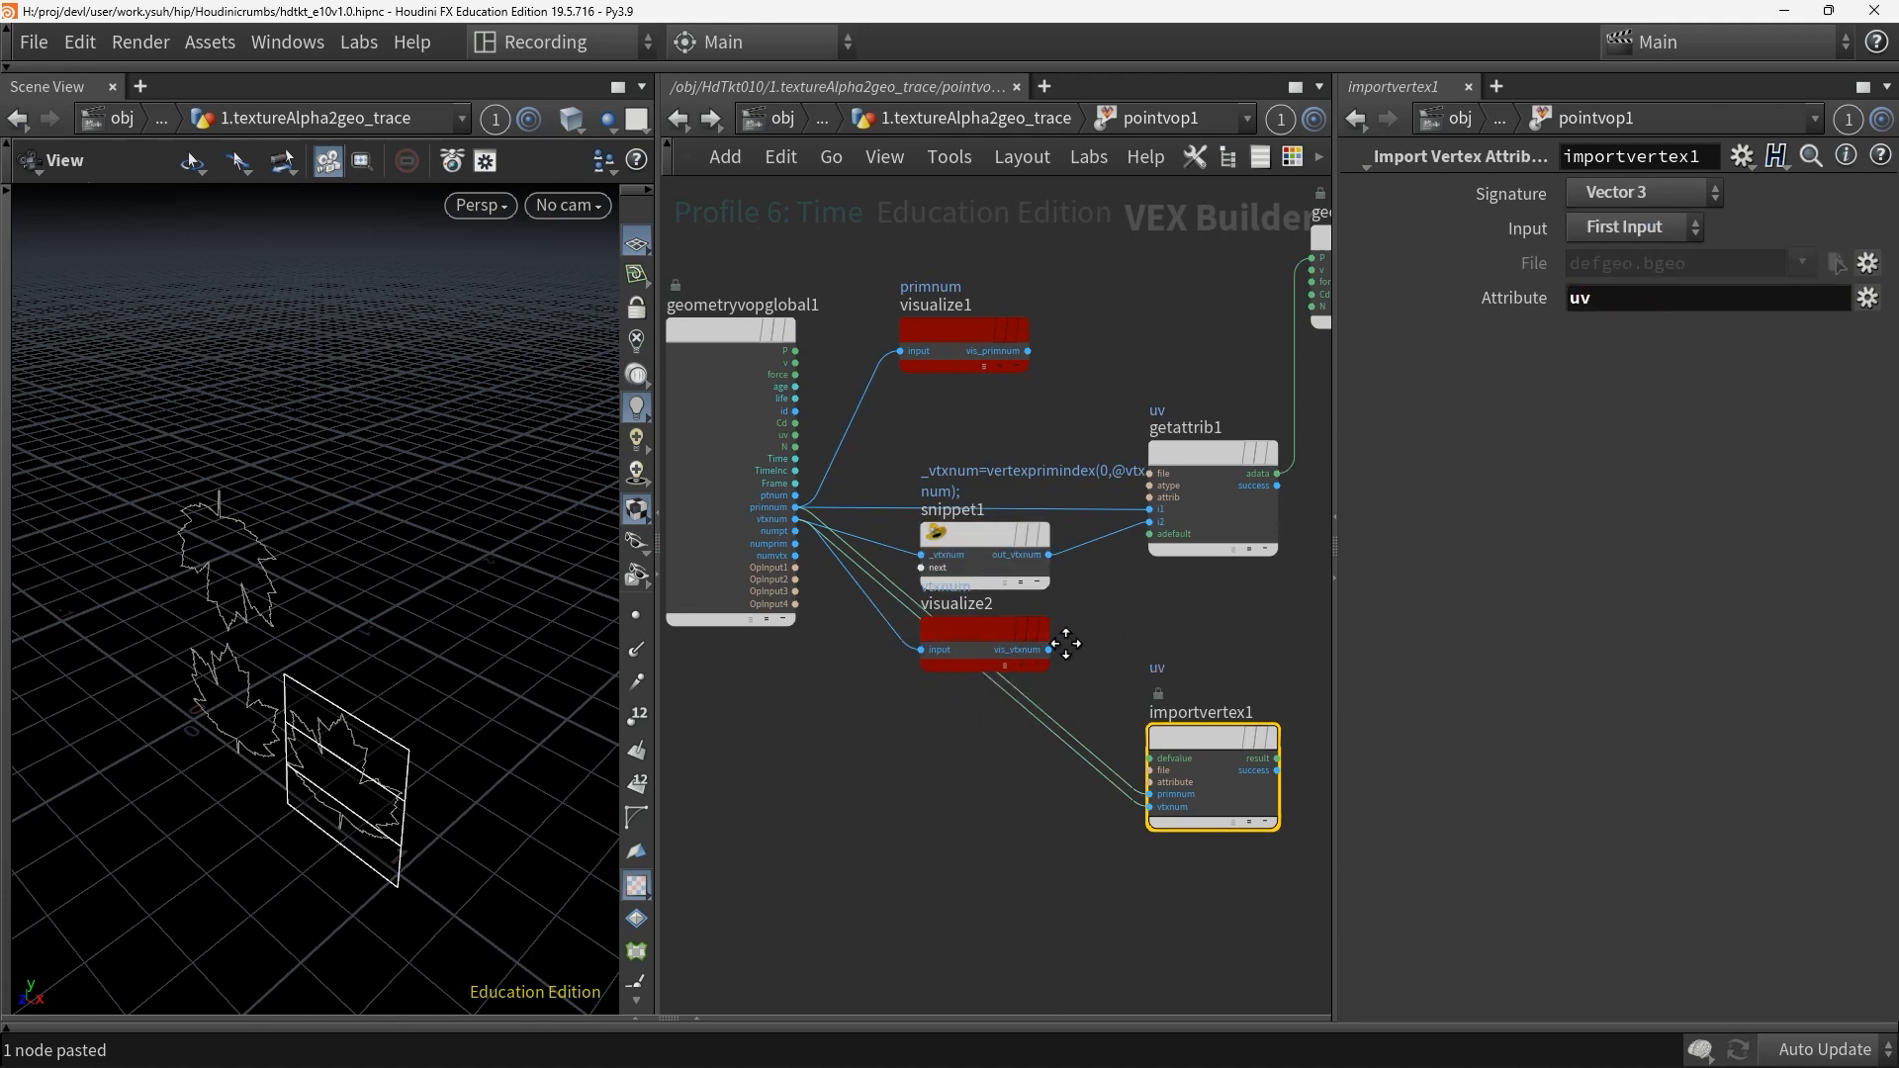
# Wire importvertex1's result to P on geometryvopoutput1, and snippet1's out_vtxnum to importvertex1's vtxnum input
pyautogui.moveTo(1066, 644); pyautogui.dragTo(852, 668, button='middle')
pyautogui.click(1067, 785)
pyautogui.moveTo(1100, 351); pyautogui.dragTo(1084, 402, button='middle')
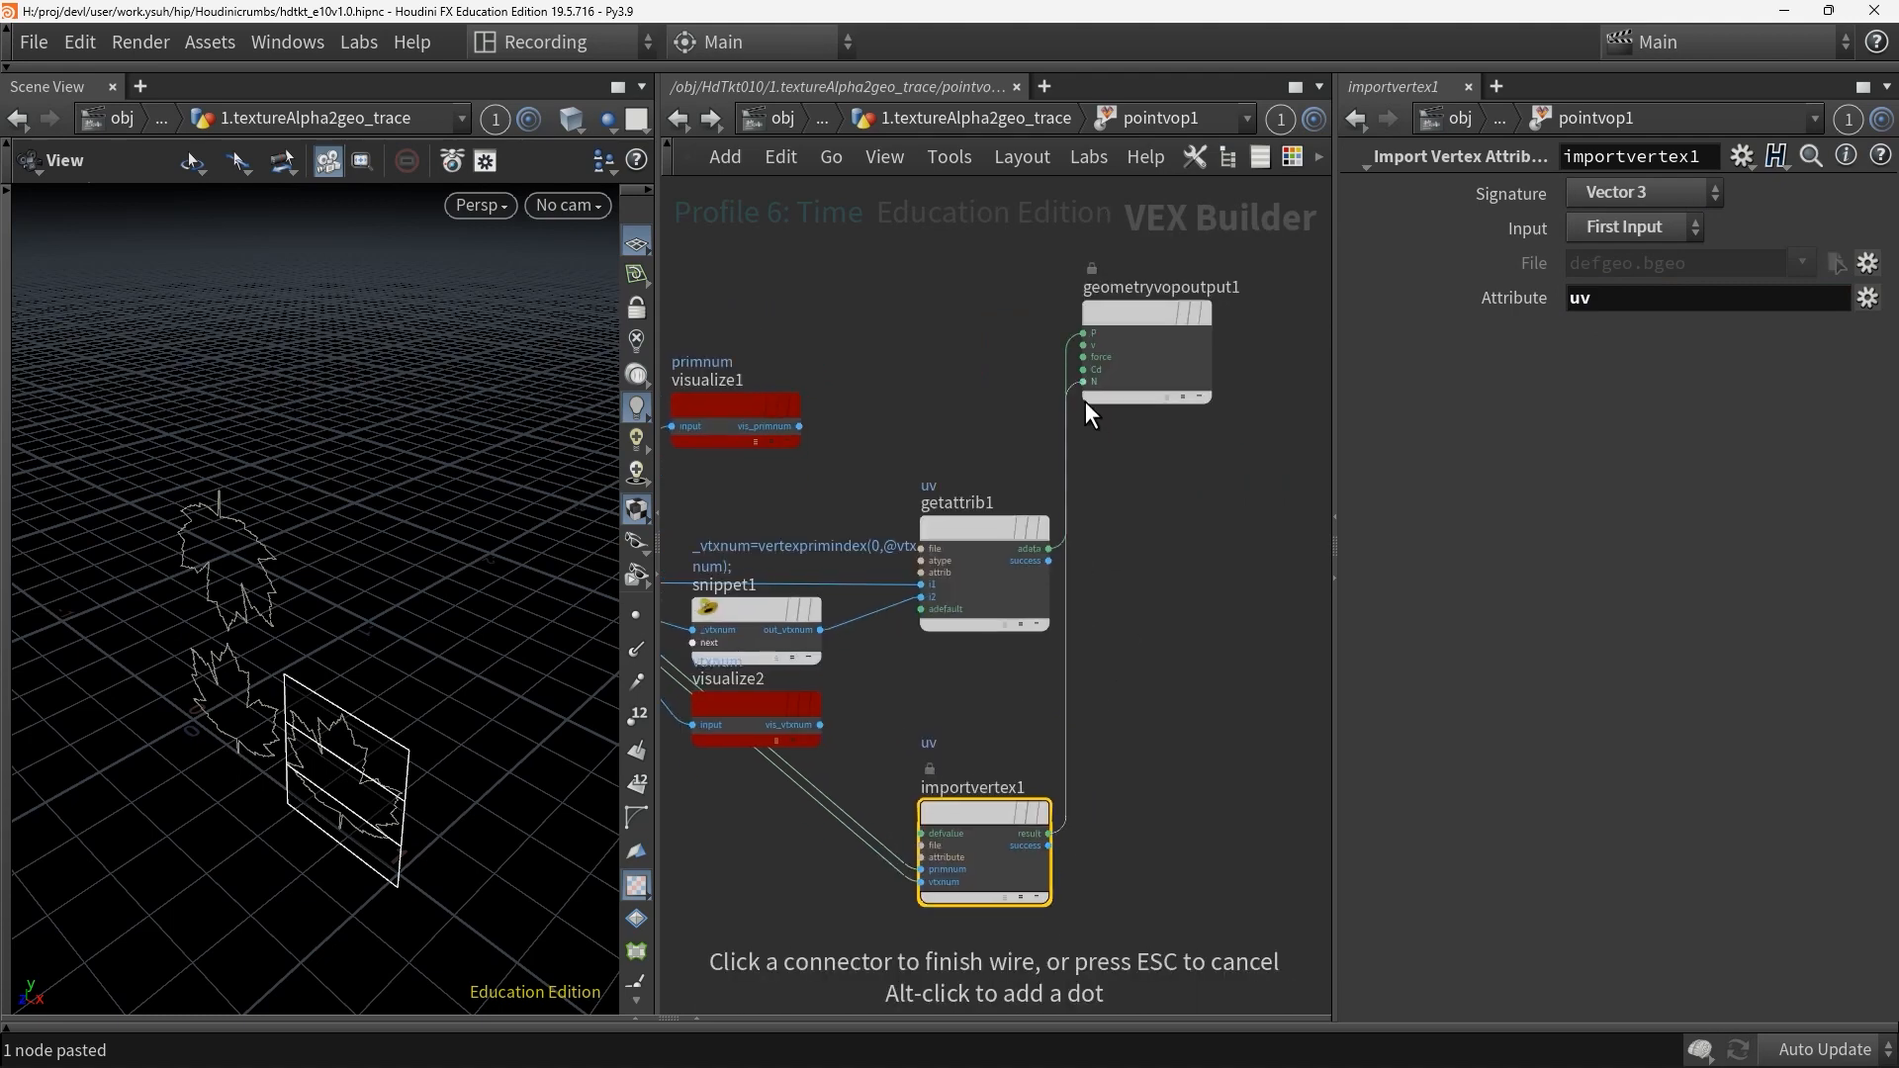
pyautogui.click(1076, 334)
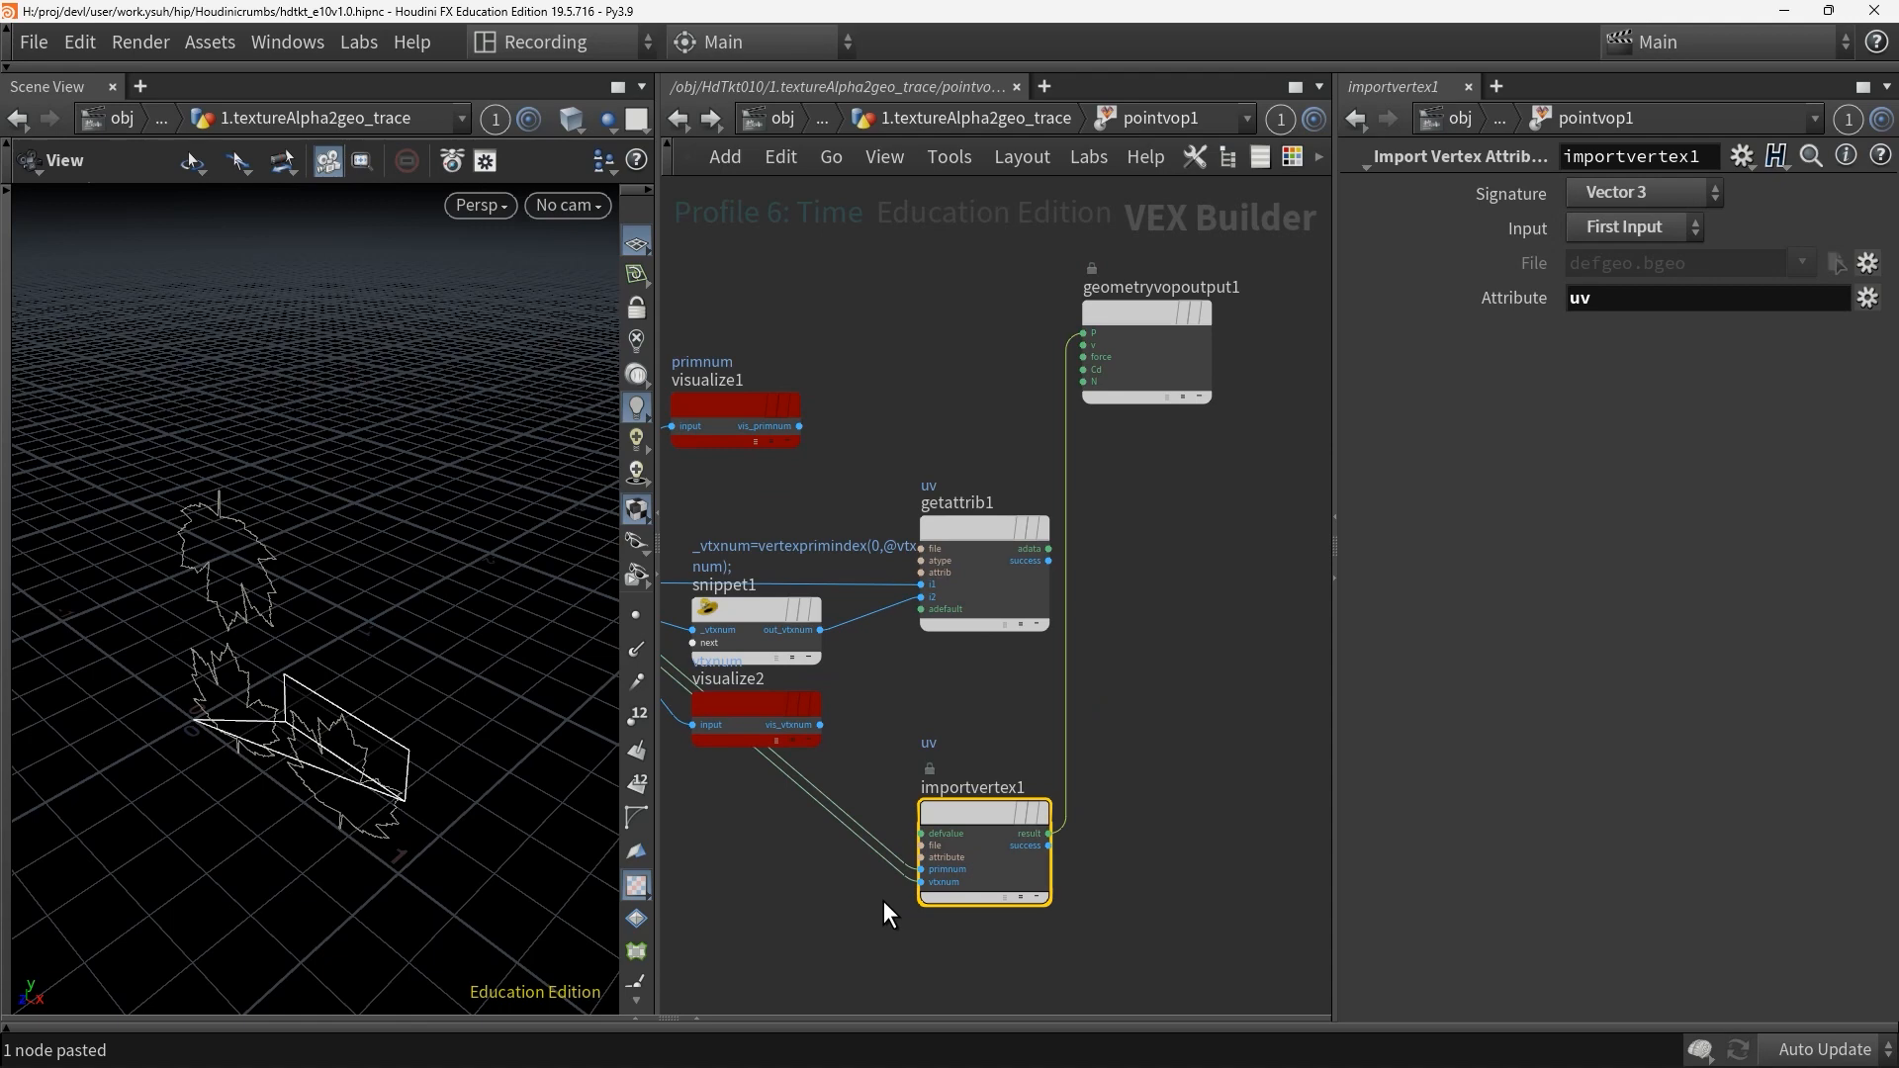
pyautogui.click(820, 630)
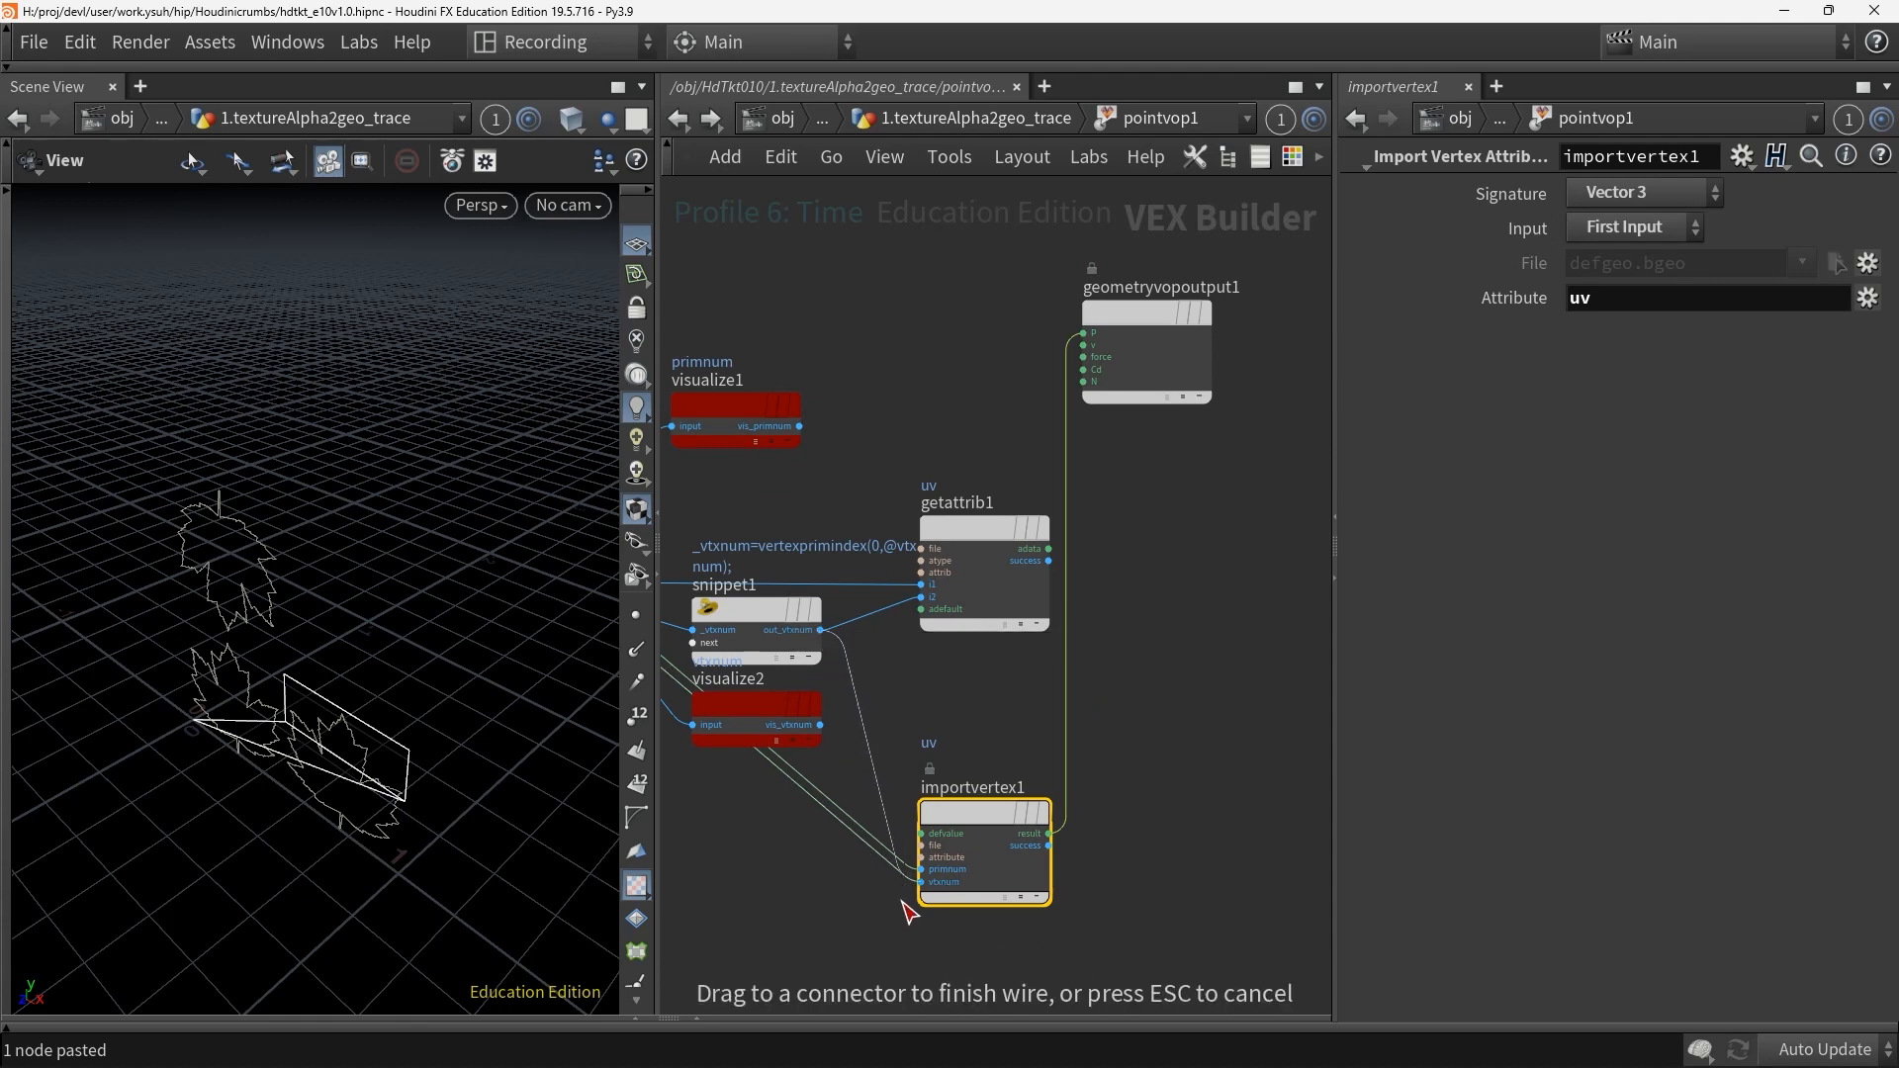
pyautogui.click(908, 911)
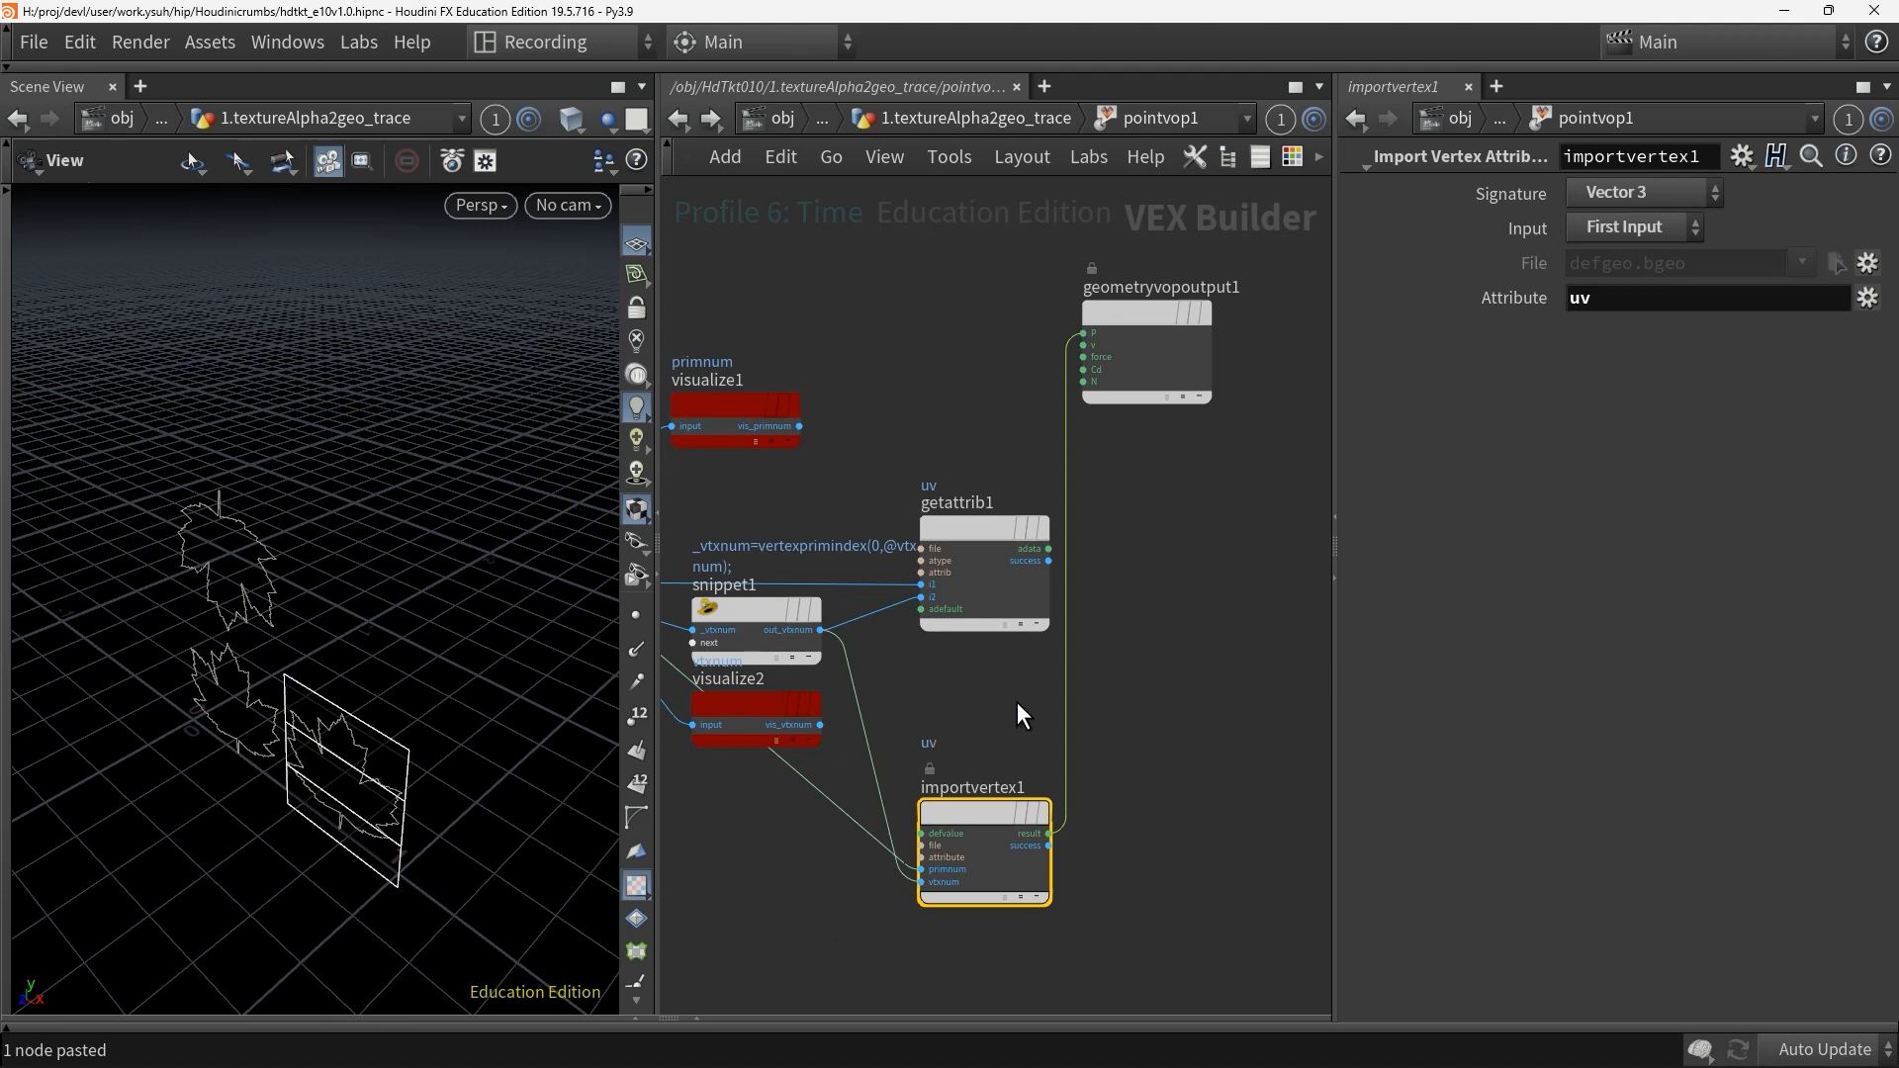
# Cut the wires feeding importvertex1's primnum and vtxnum inputs, leaving its result wired to P
pyautogui.click(989, 530)
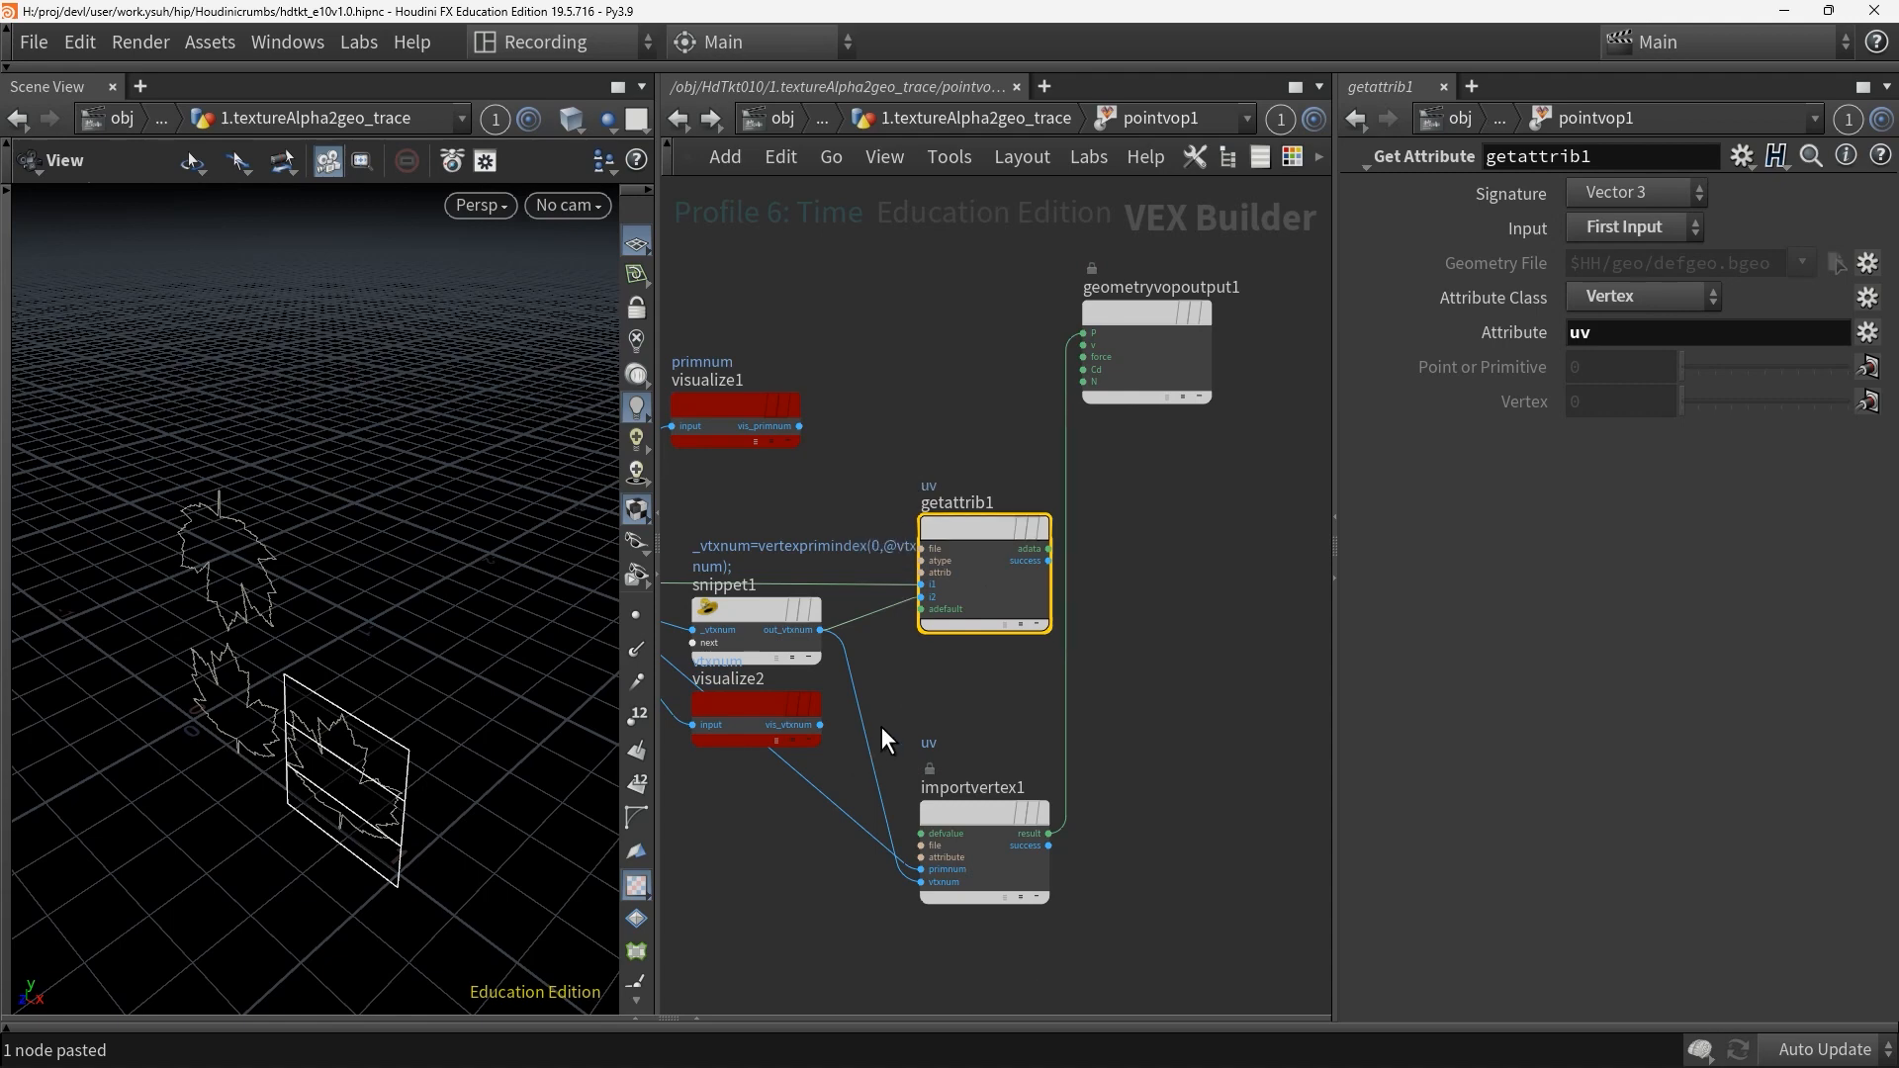
pyautogui.press('y')
pyautogui.moveTo(892, 713); pyautogui.dragTo(807, 999)
pyautogui.press('y')
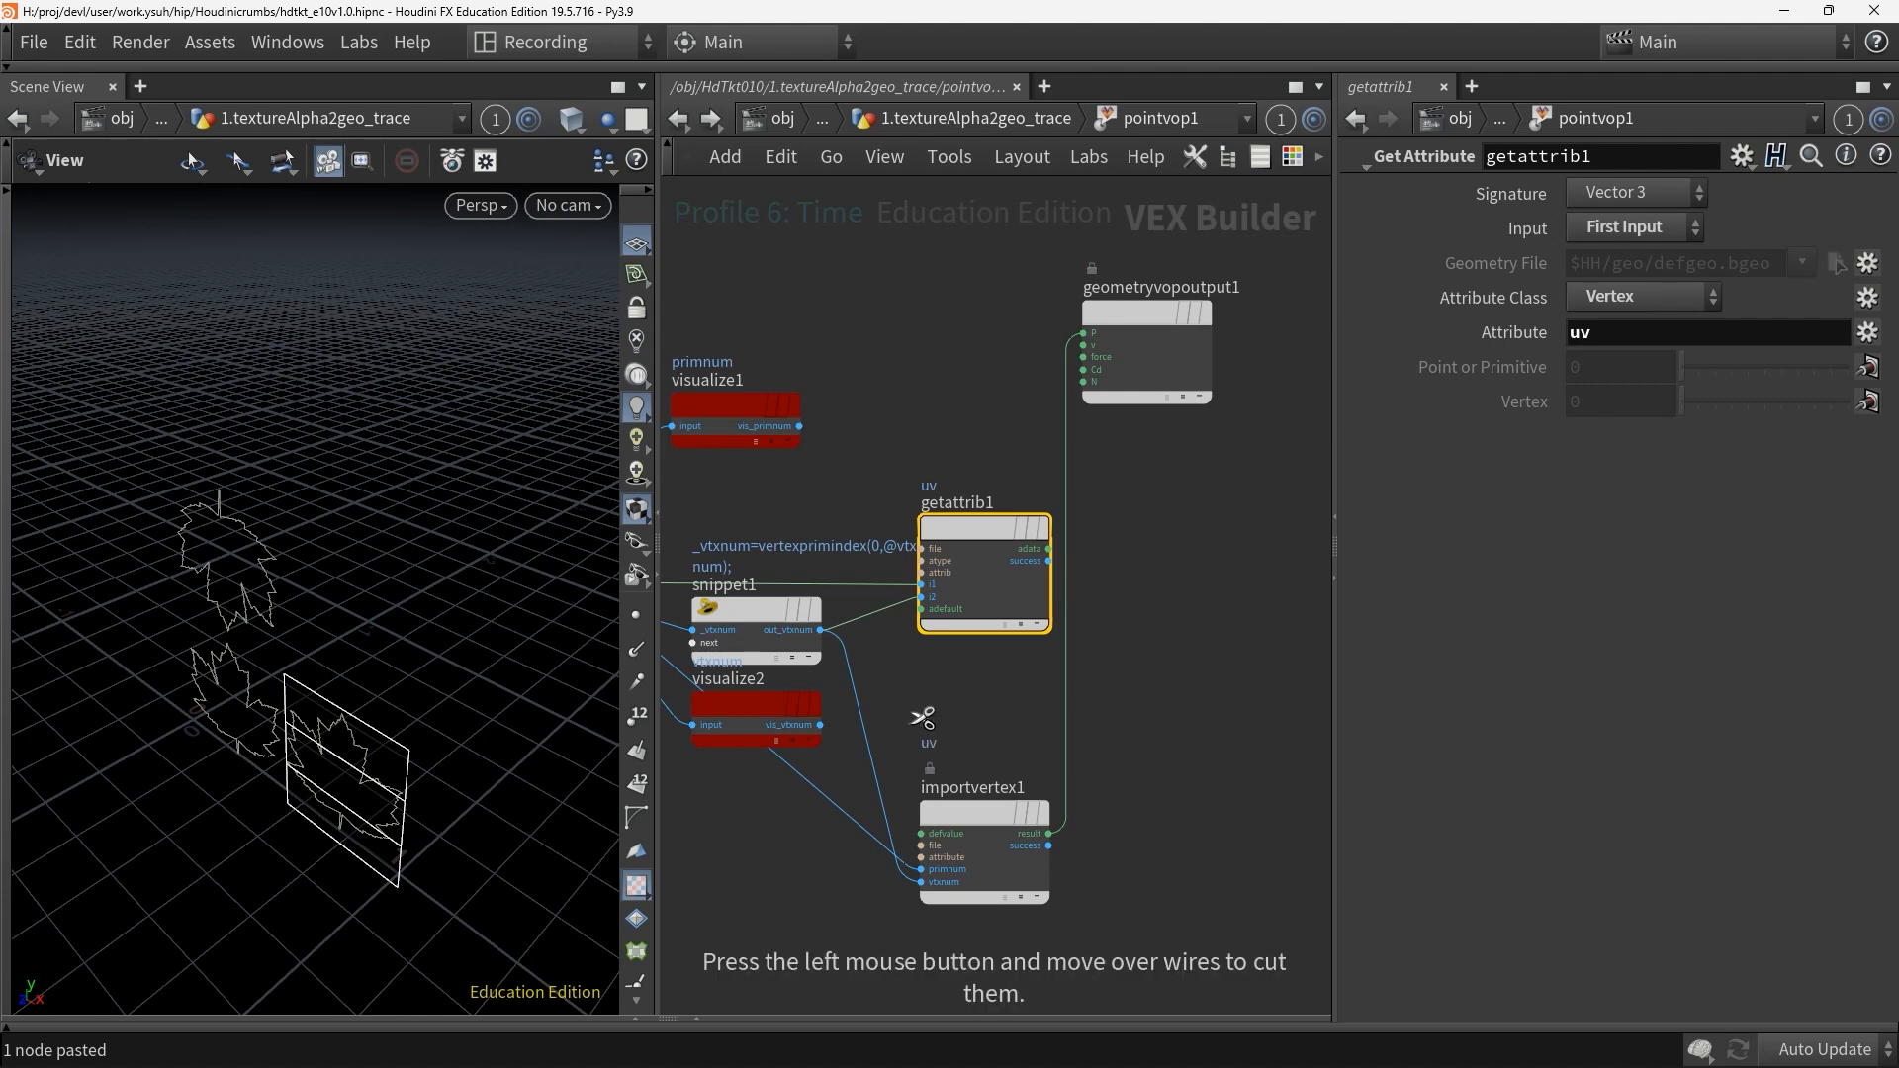
pyautogui.moveTo(911, 740); pyautogui.dragTo(795, 880)
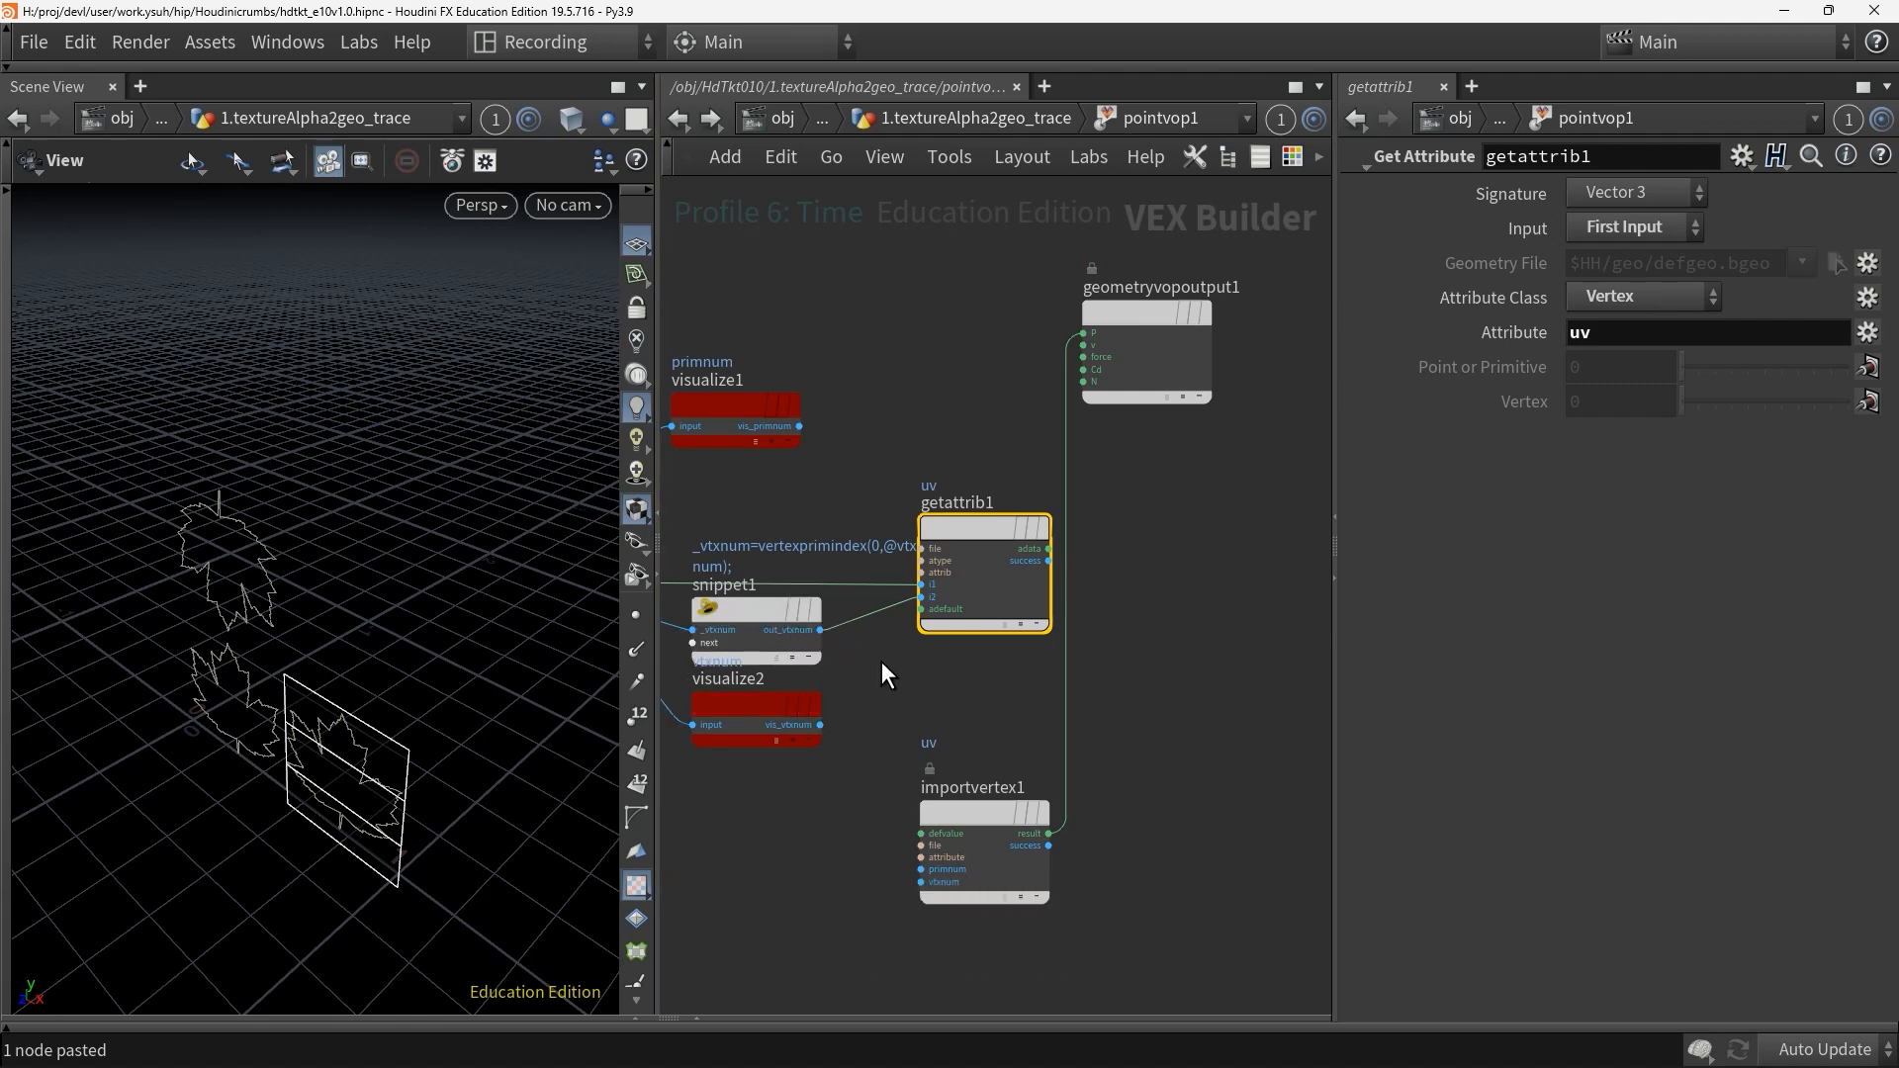
pyautogui.click(799, 625)
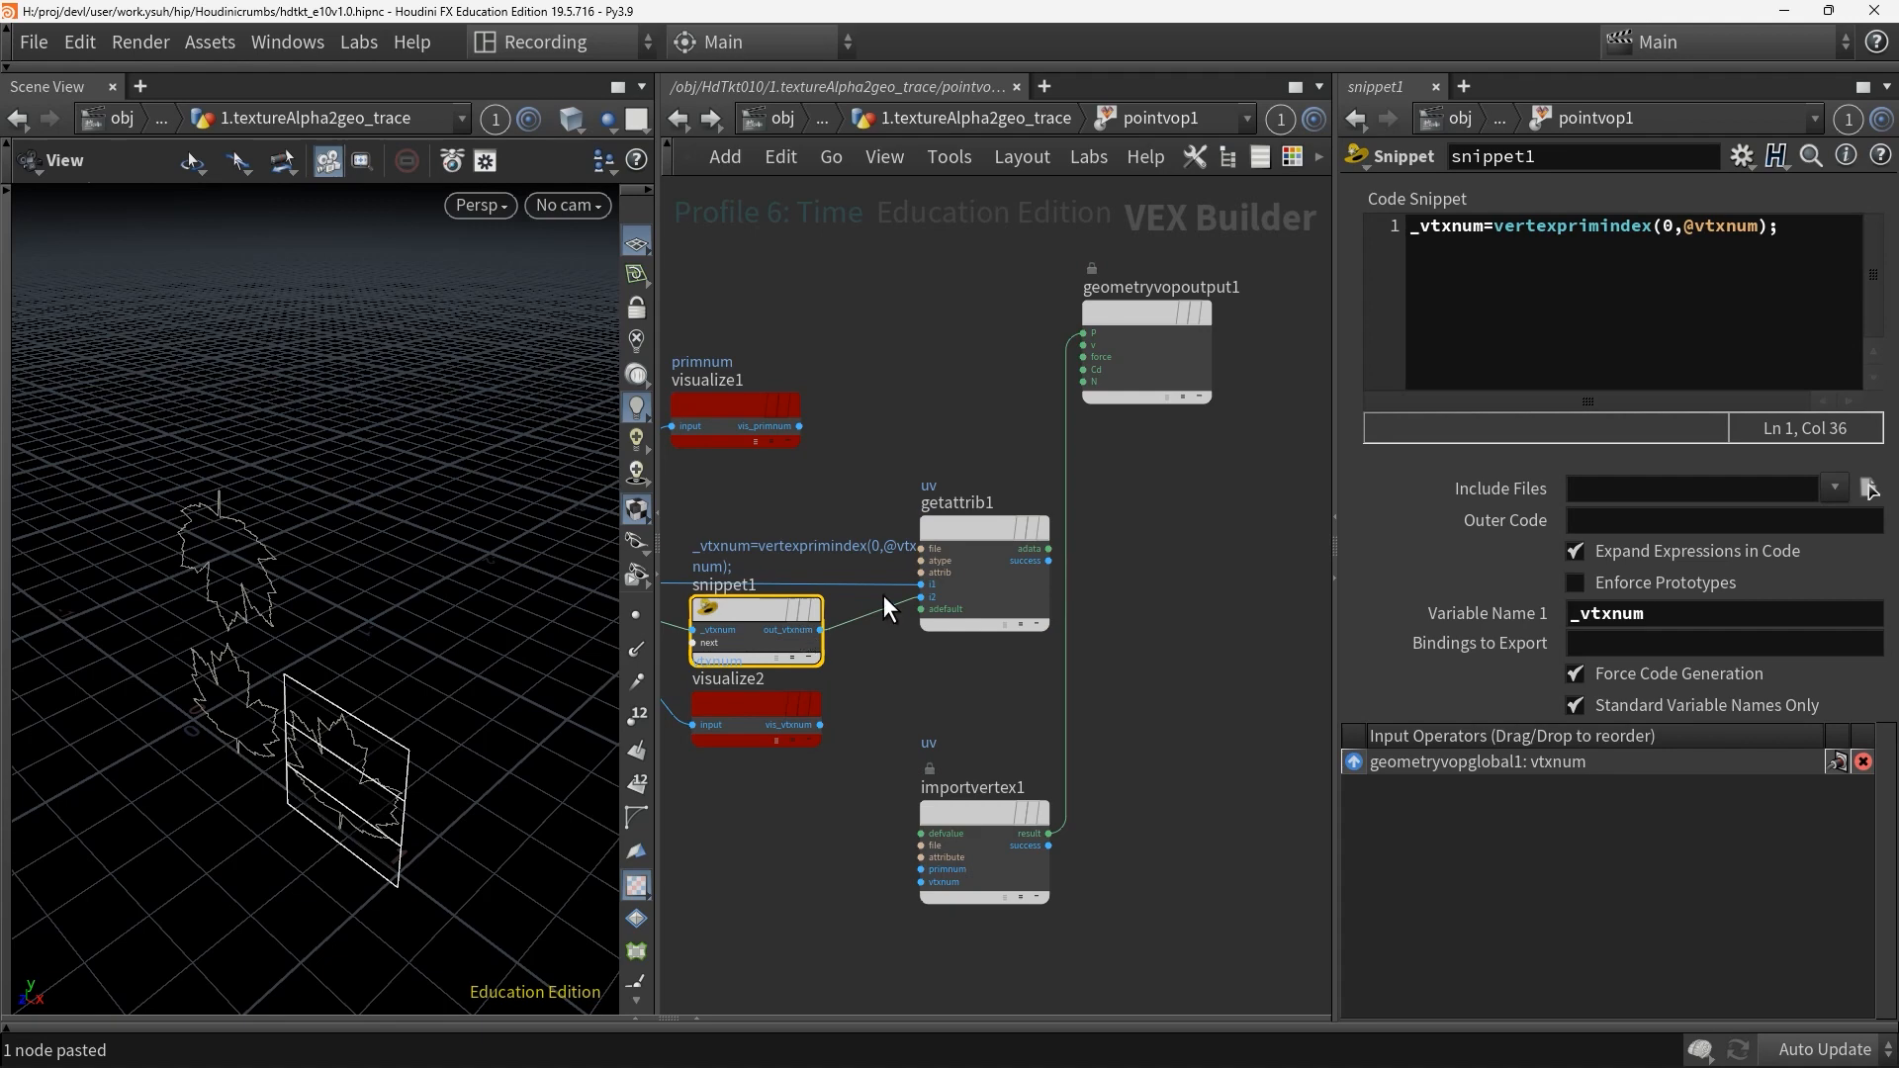
# Go to the 3.objspace2uvspace_for_uv_seam_geometry network and examine the pig head, subdivide and nosplit_vtx nodes' settings and cook times
pyautogui.click(964, 116)
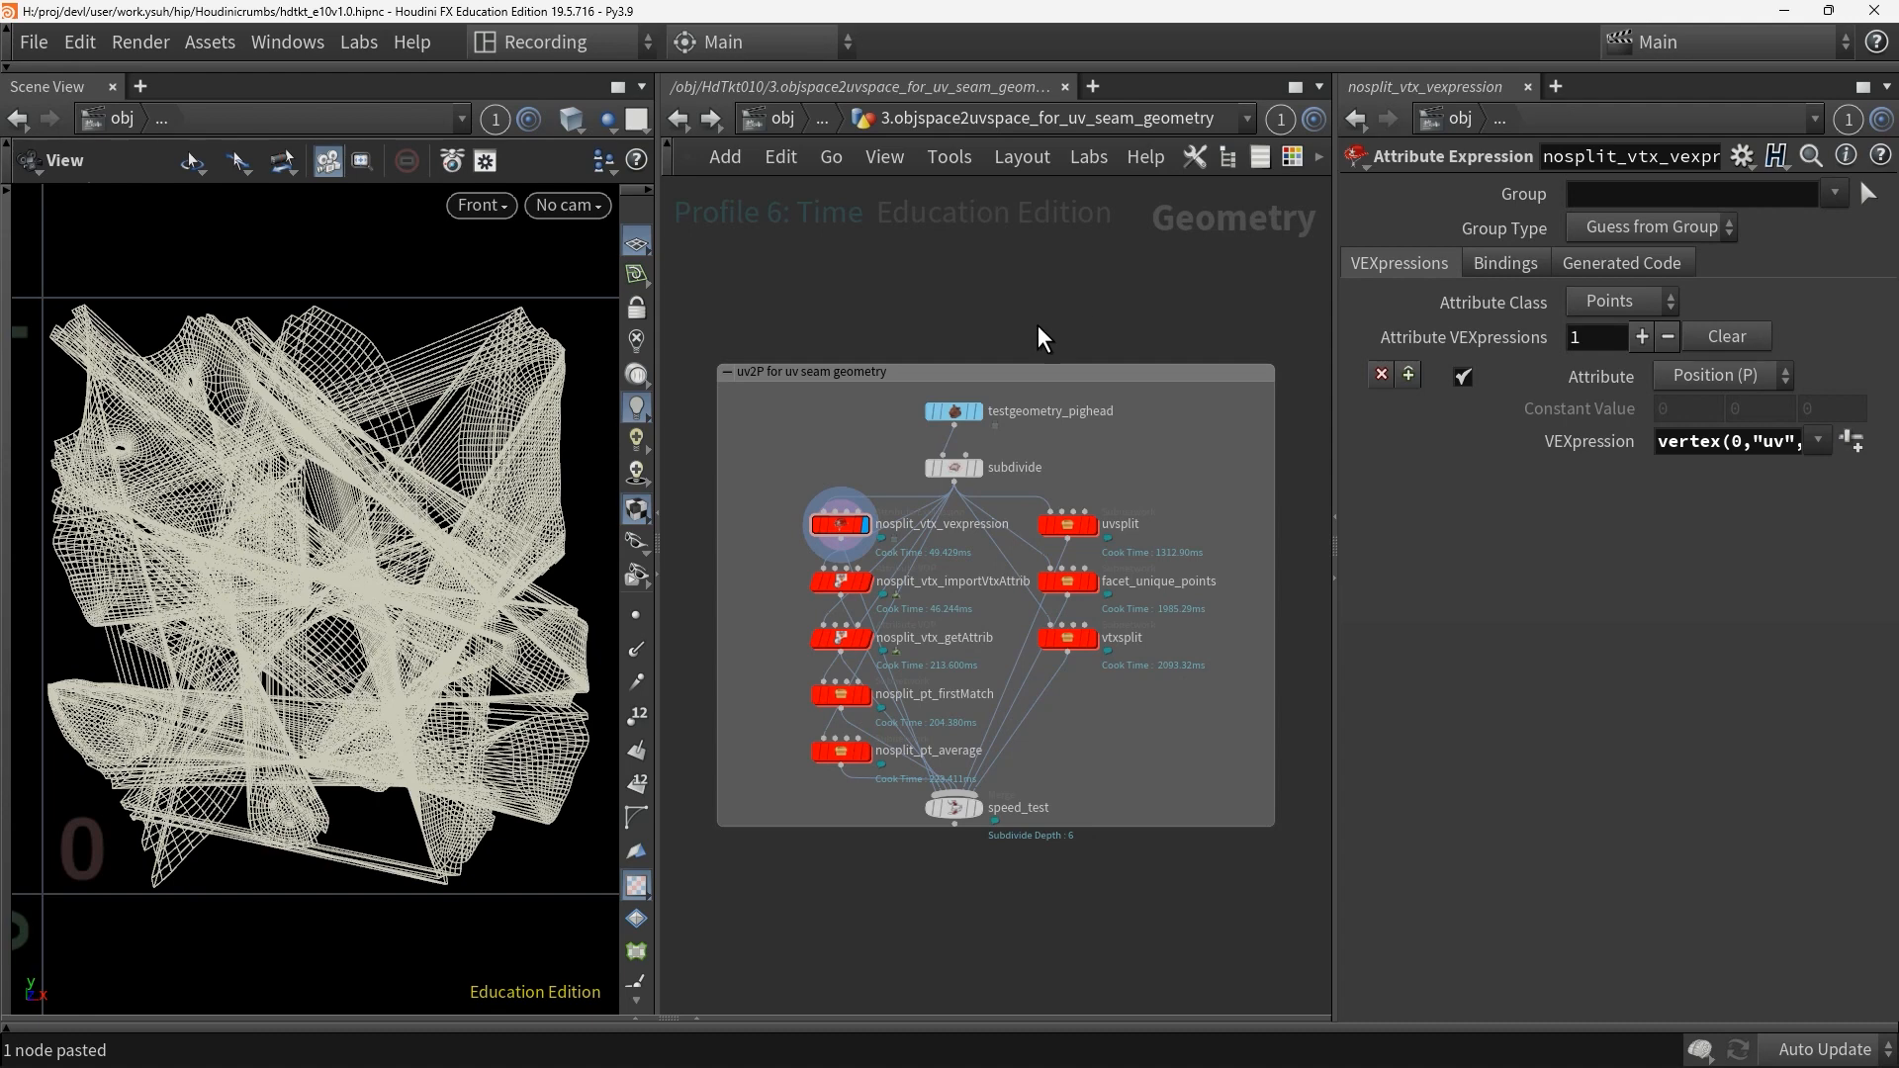
pyautogui.click(956, 415)
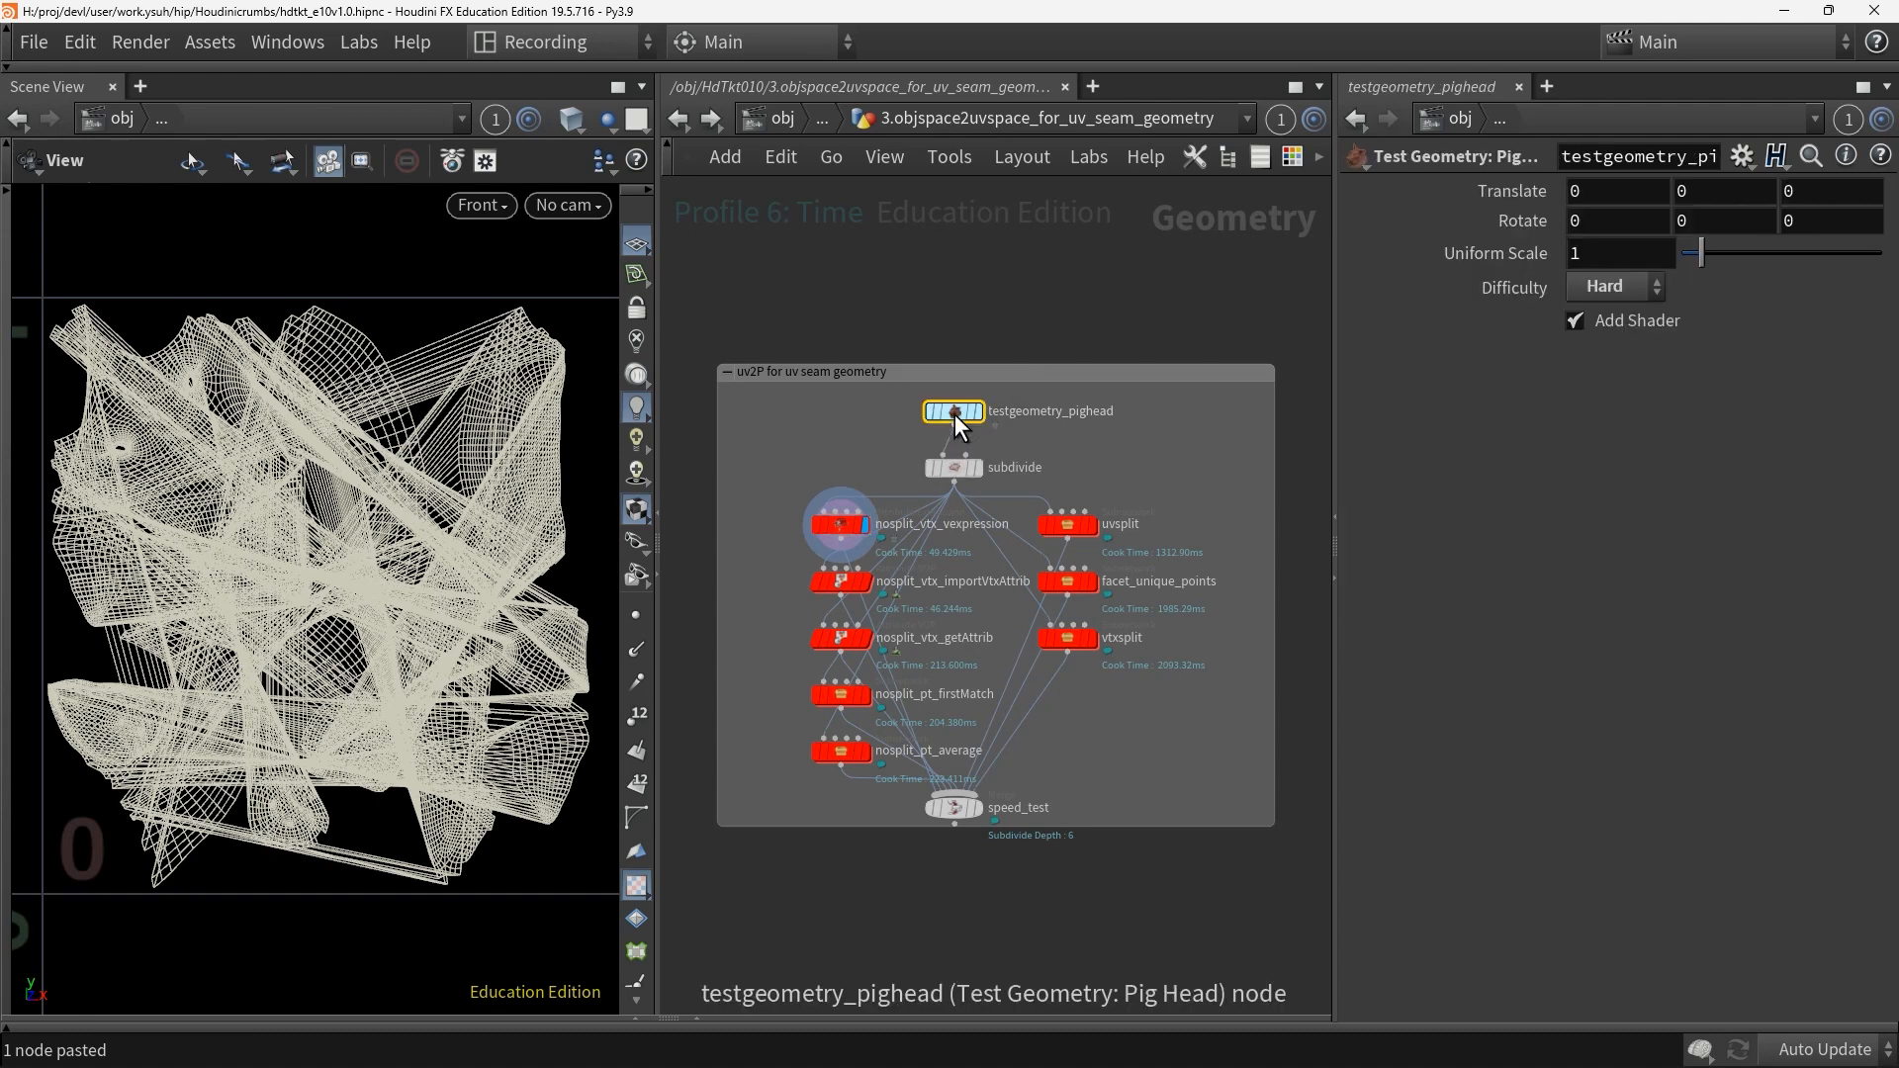
pyautogui.click(954, 470)
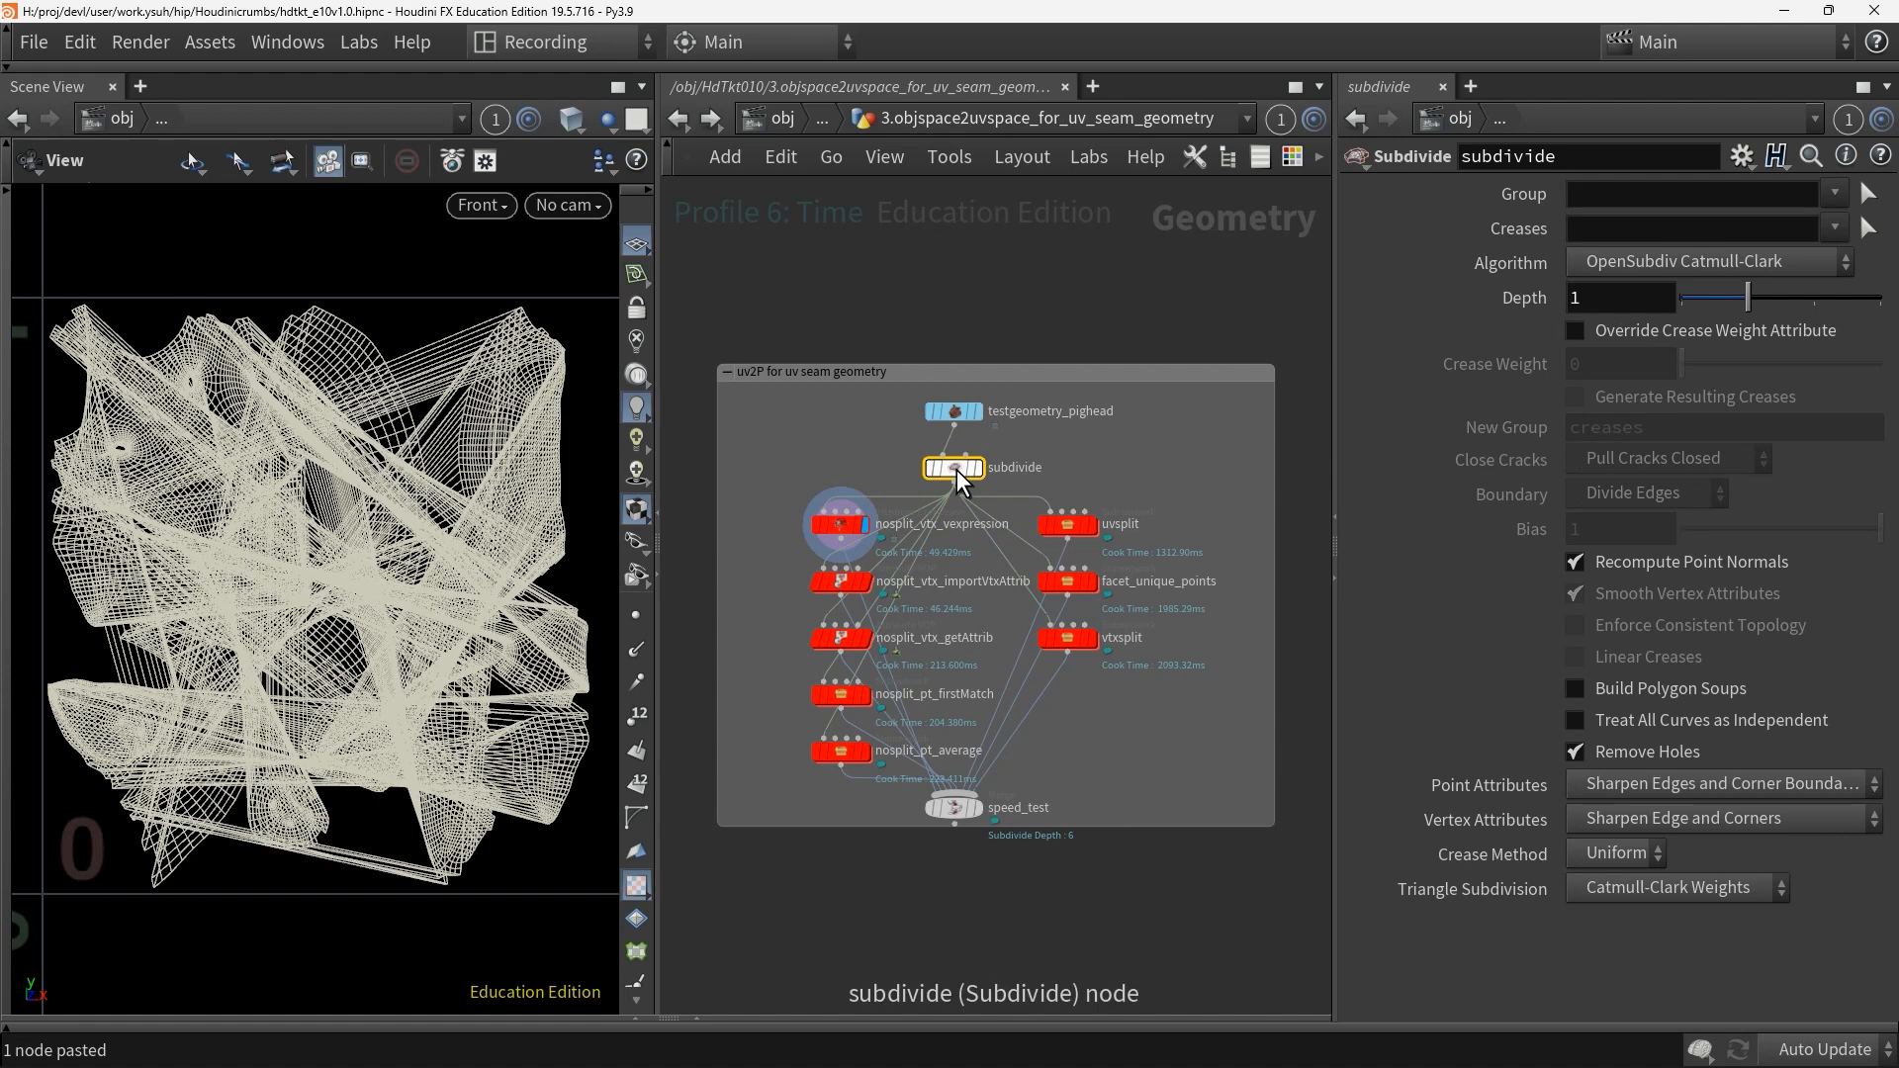
pyautogui.click(840, 524)
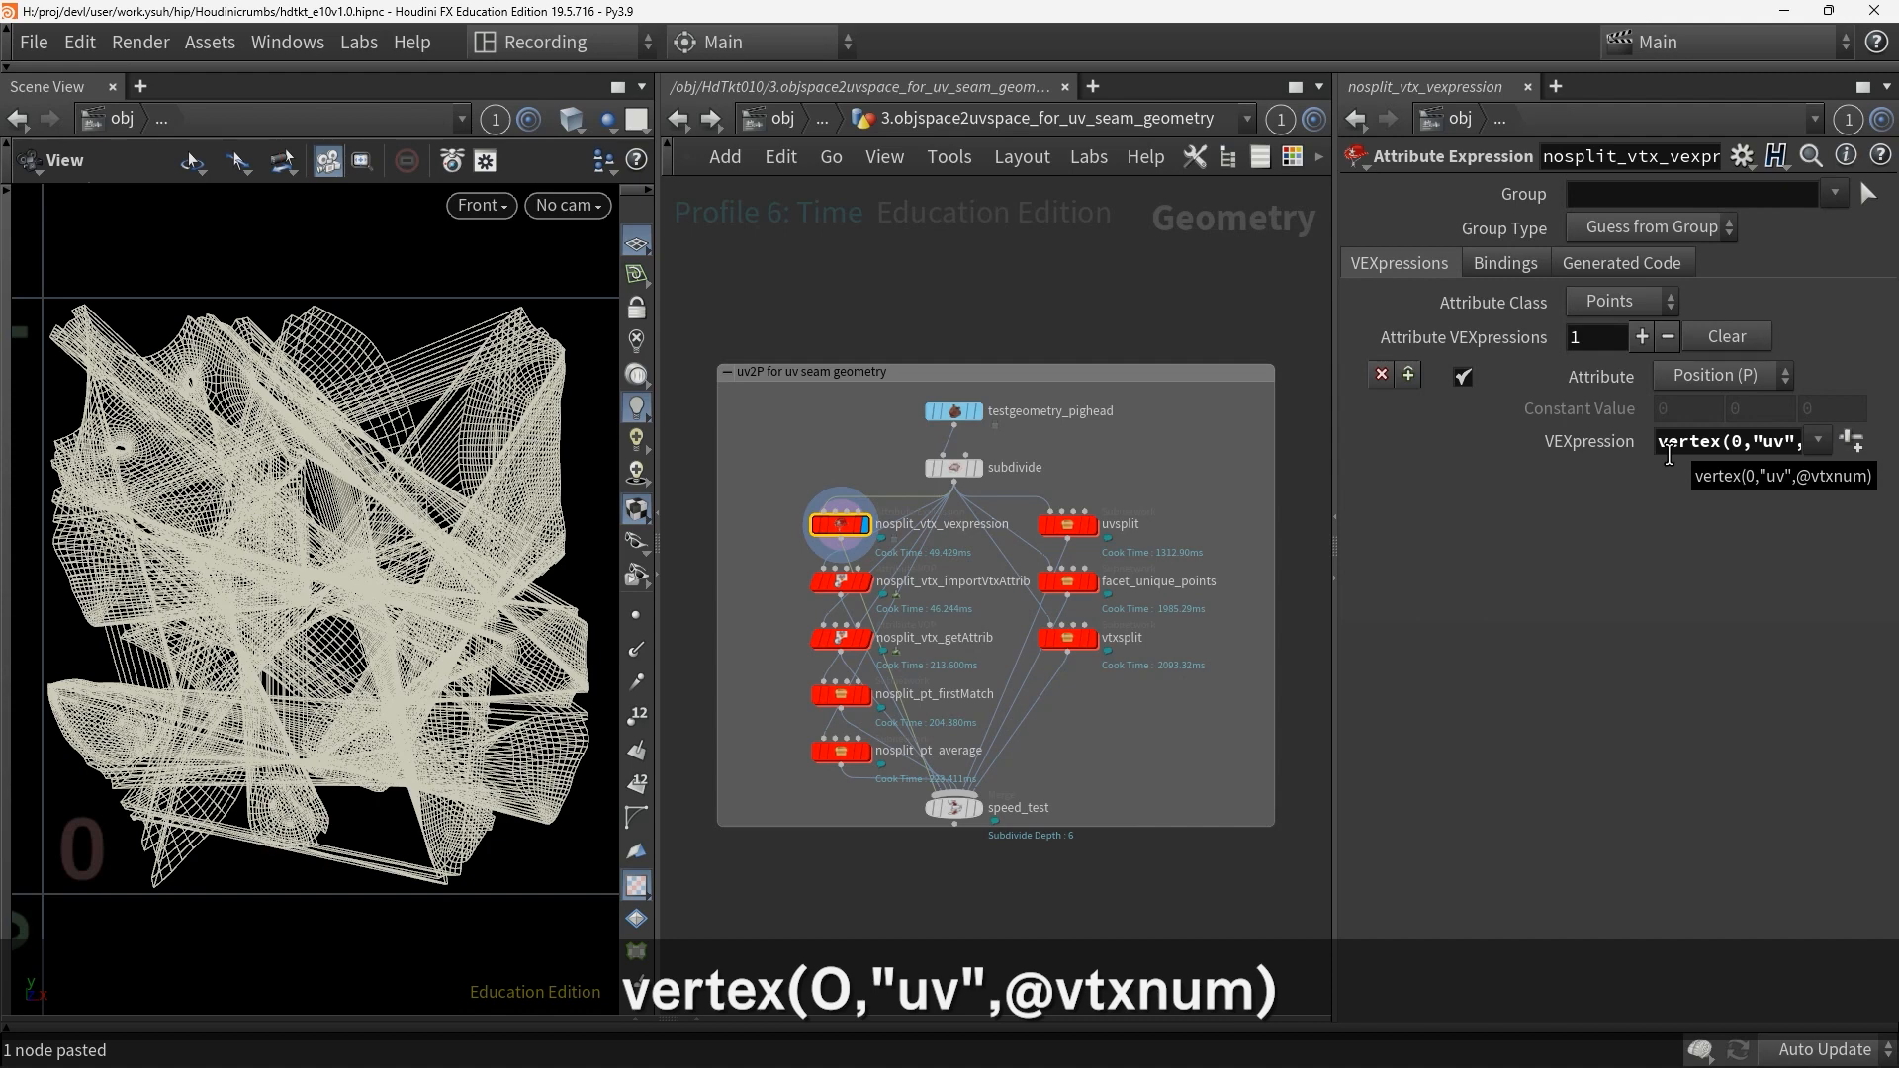
pyautogui.click(841, 579)
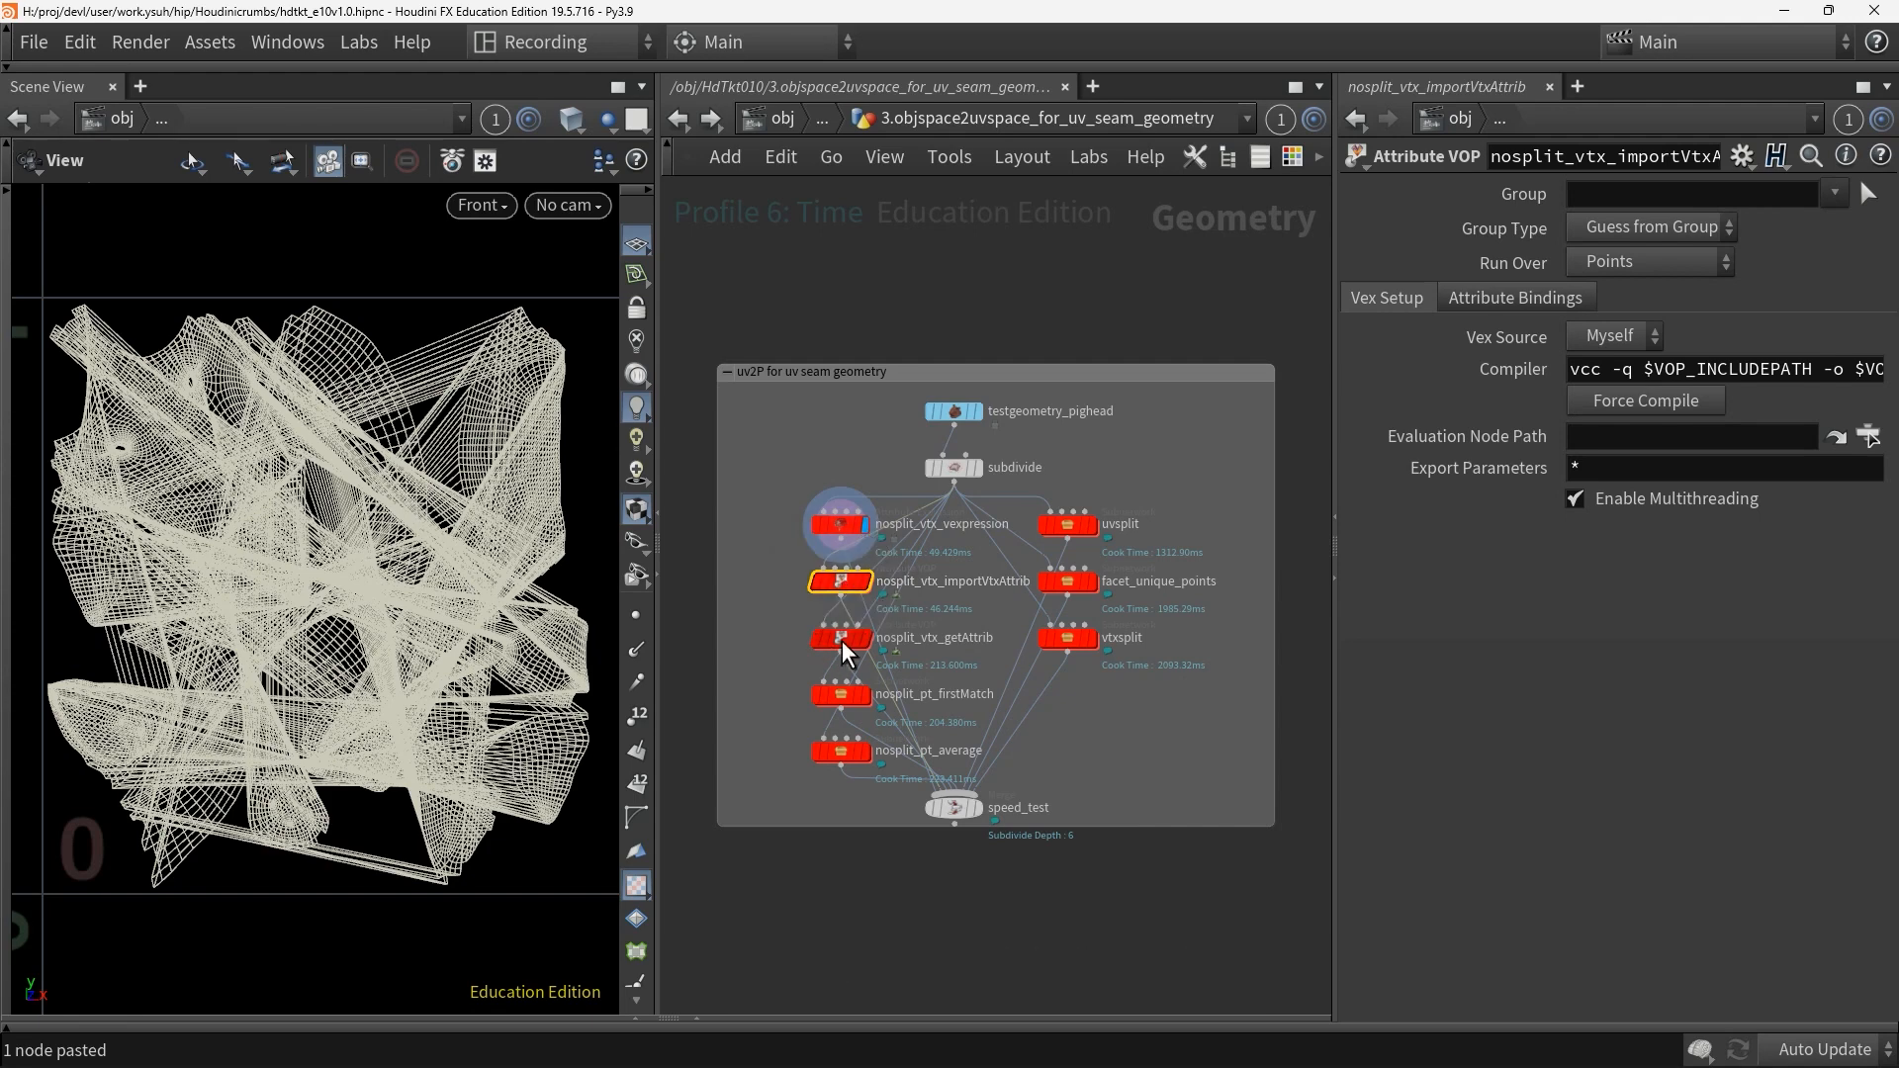
pyautogui.click(843, 638)
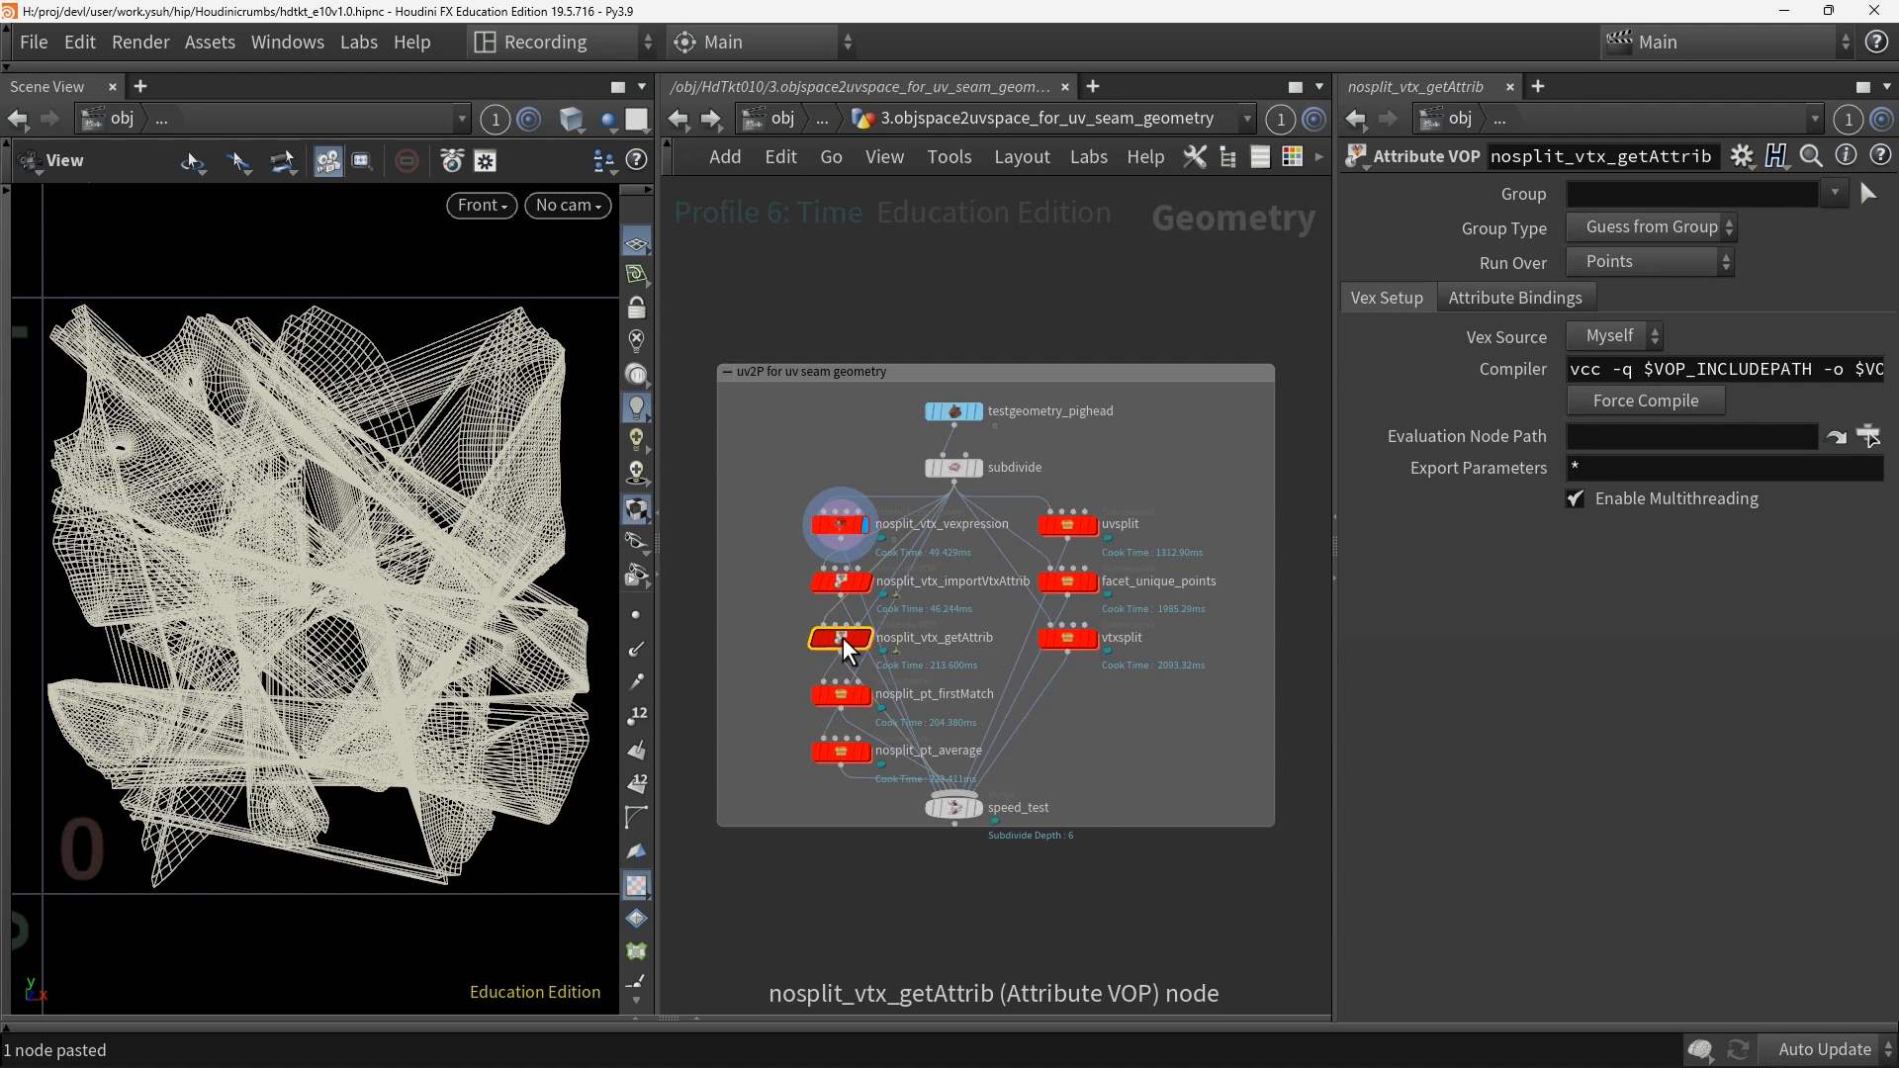
pyautogui.moveTo(843, 638)
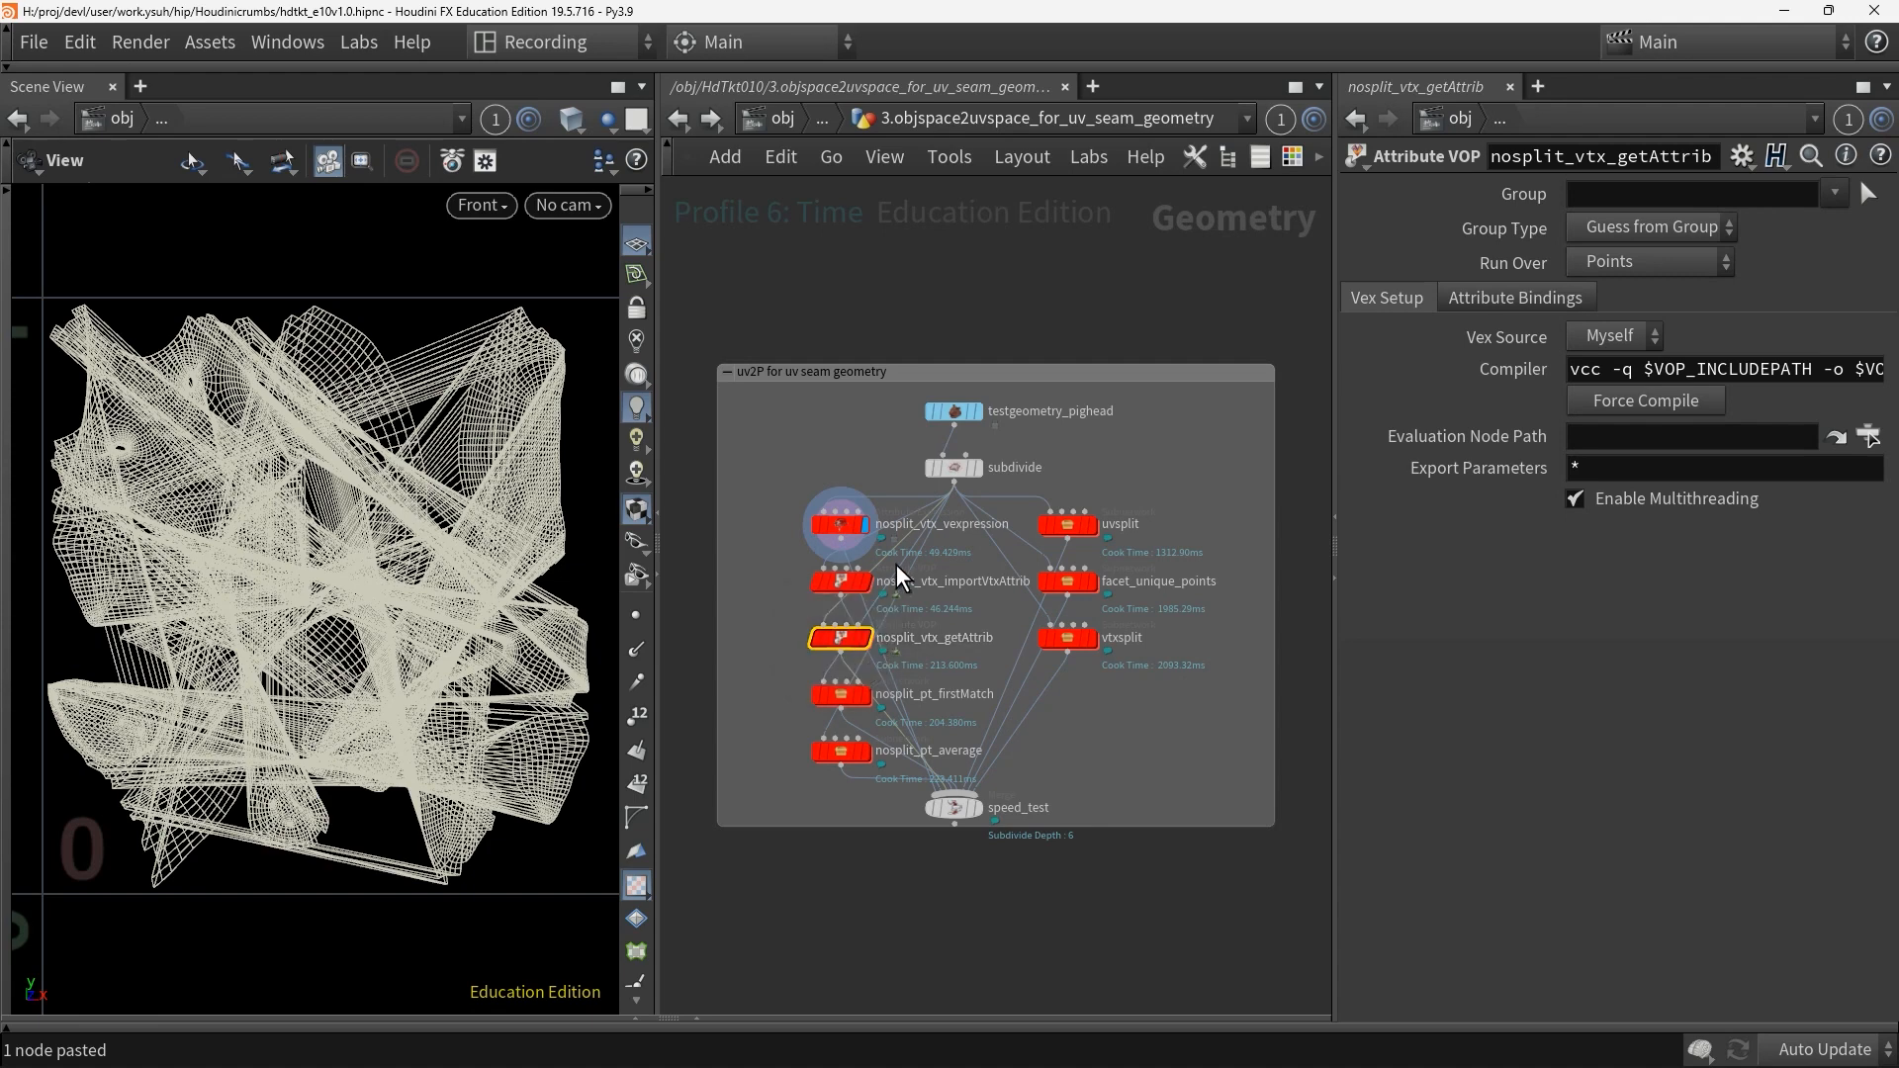
pyautogui.click(841, 526)
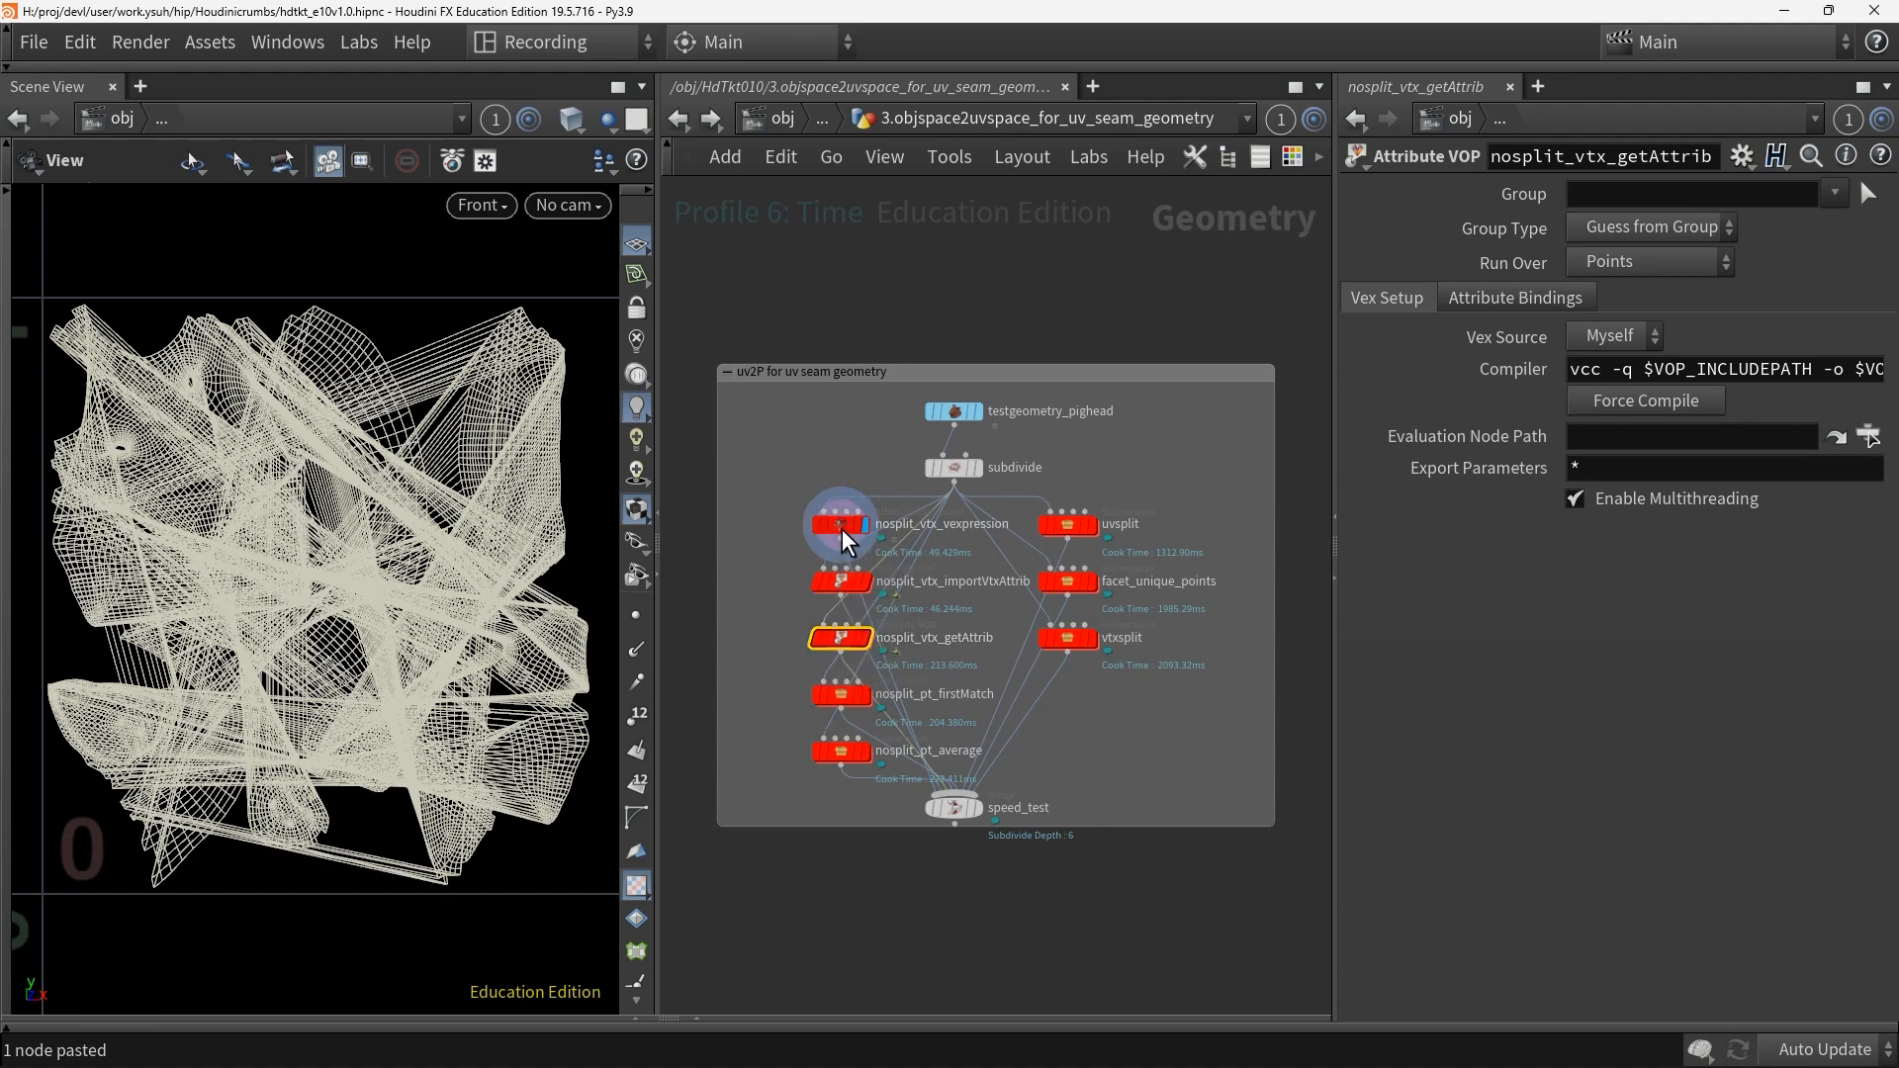
pyautogui.click(840, 583)
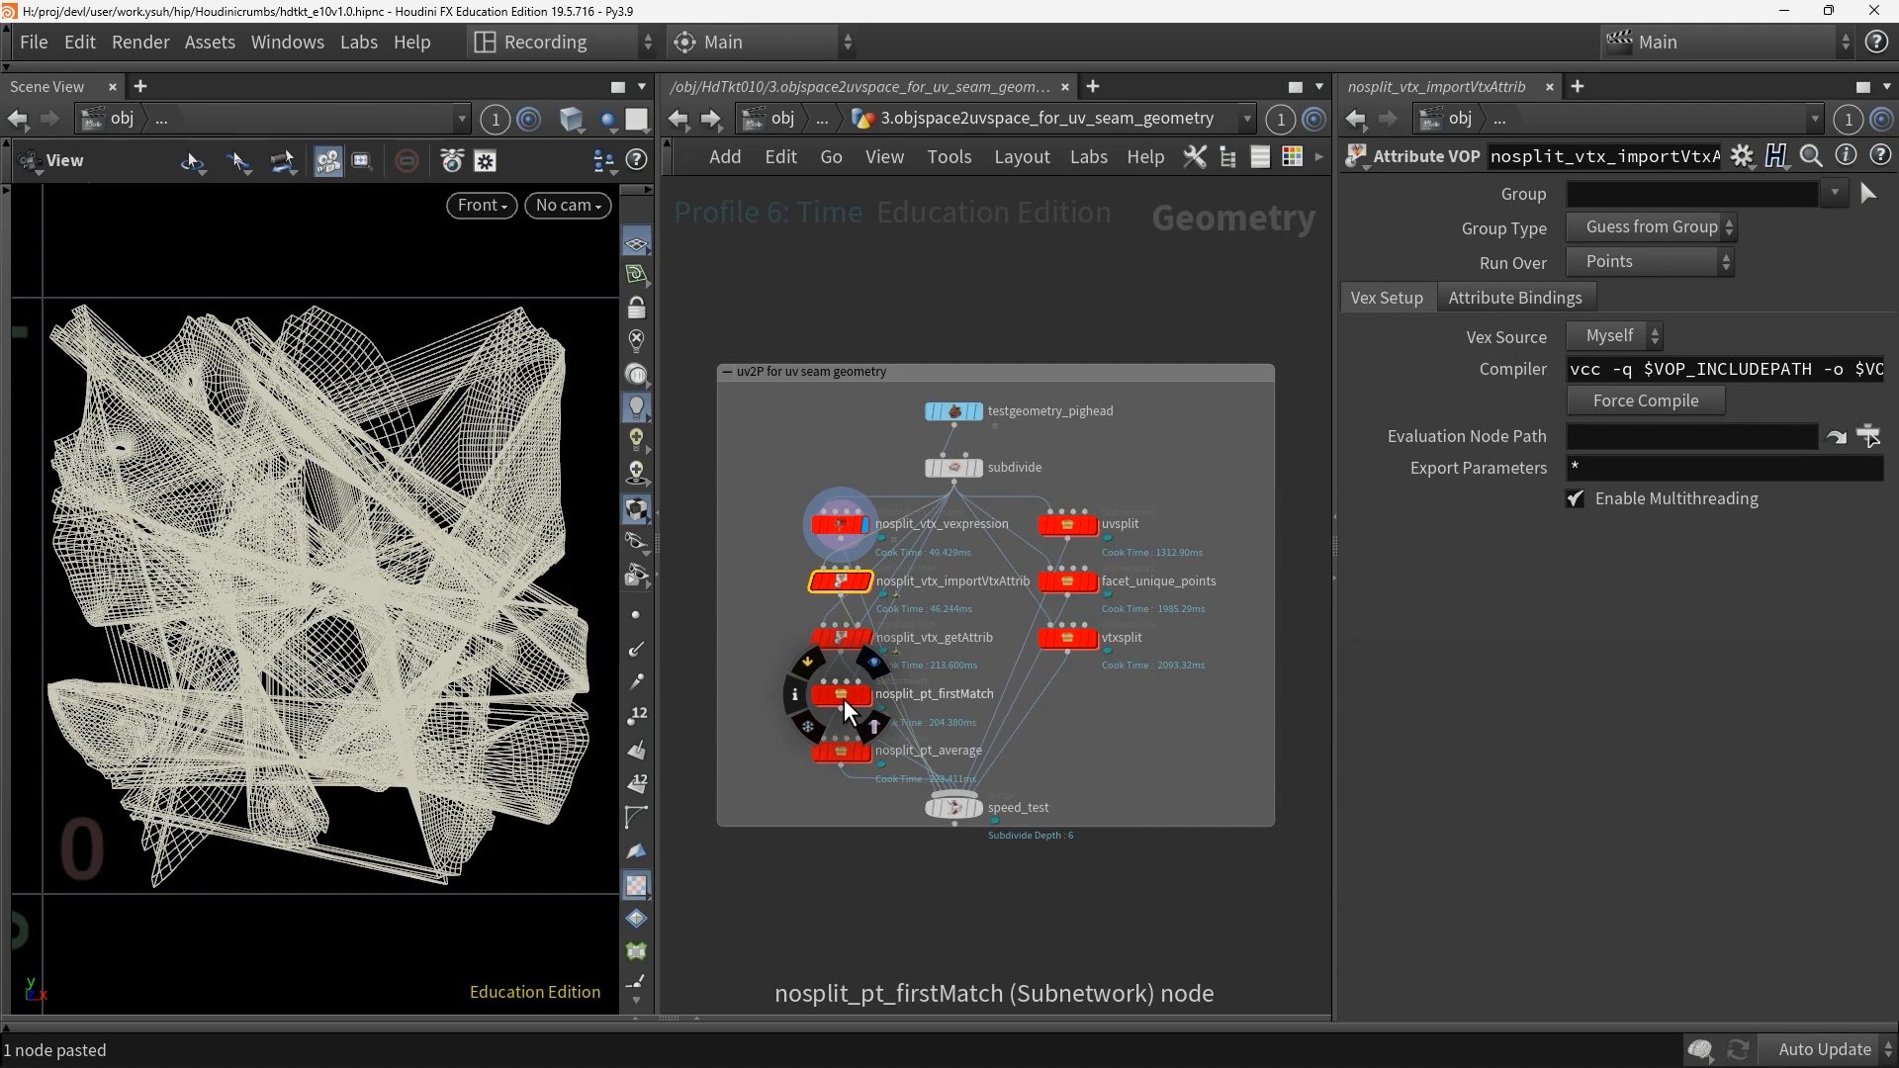
# Inspect the Attribute Promote and uv2P settings inside nosplit_pt_average, and the promotion method inside nosplit_pt_firstMatch
pyautogui.doubleClick(844, 752)
pyautogui.moveTo(820, 472); pyautogui.dragTo(1022, 534)
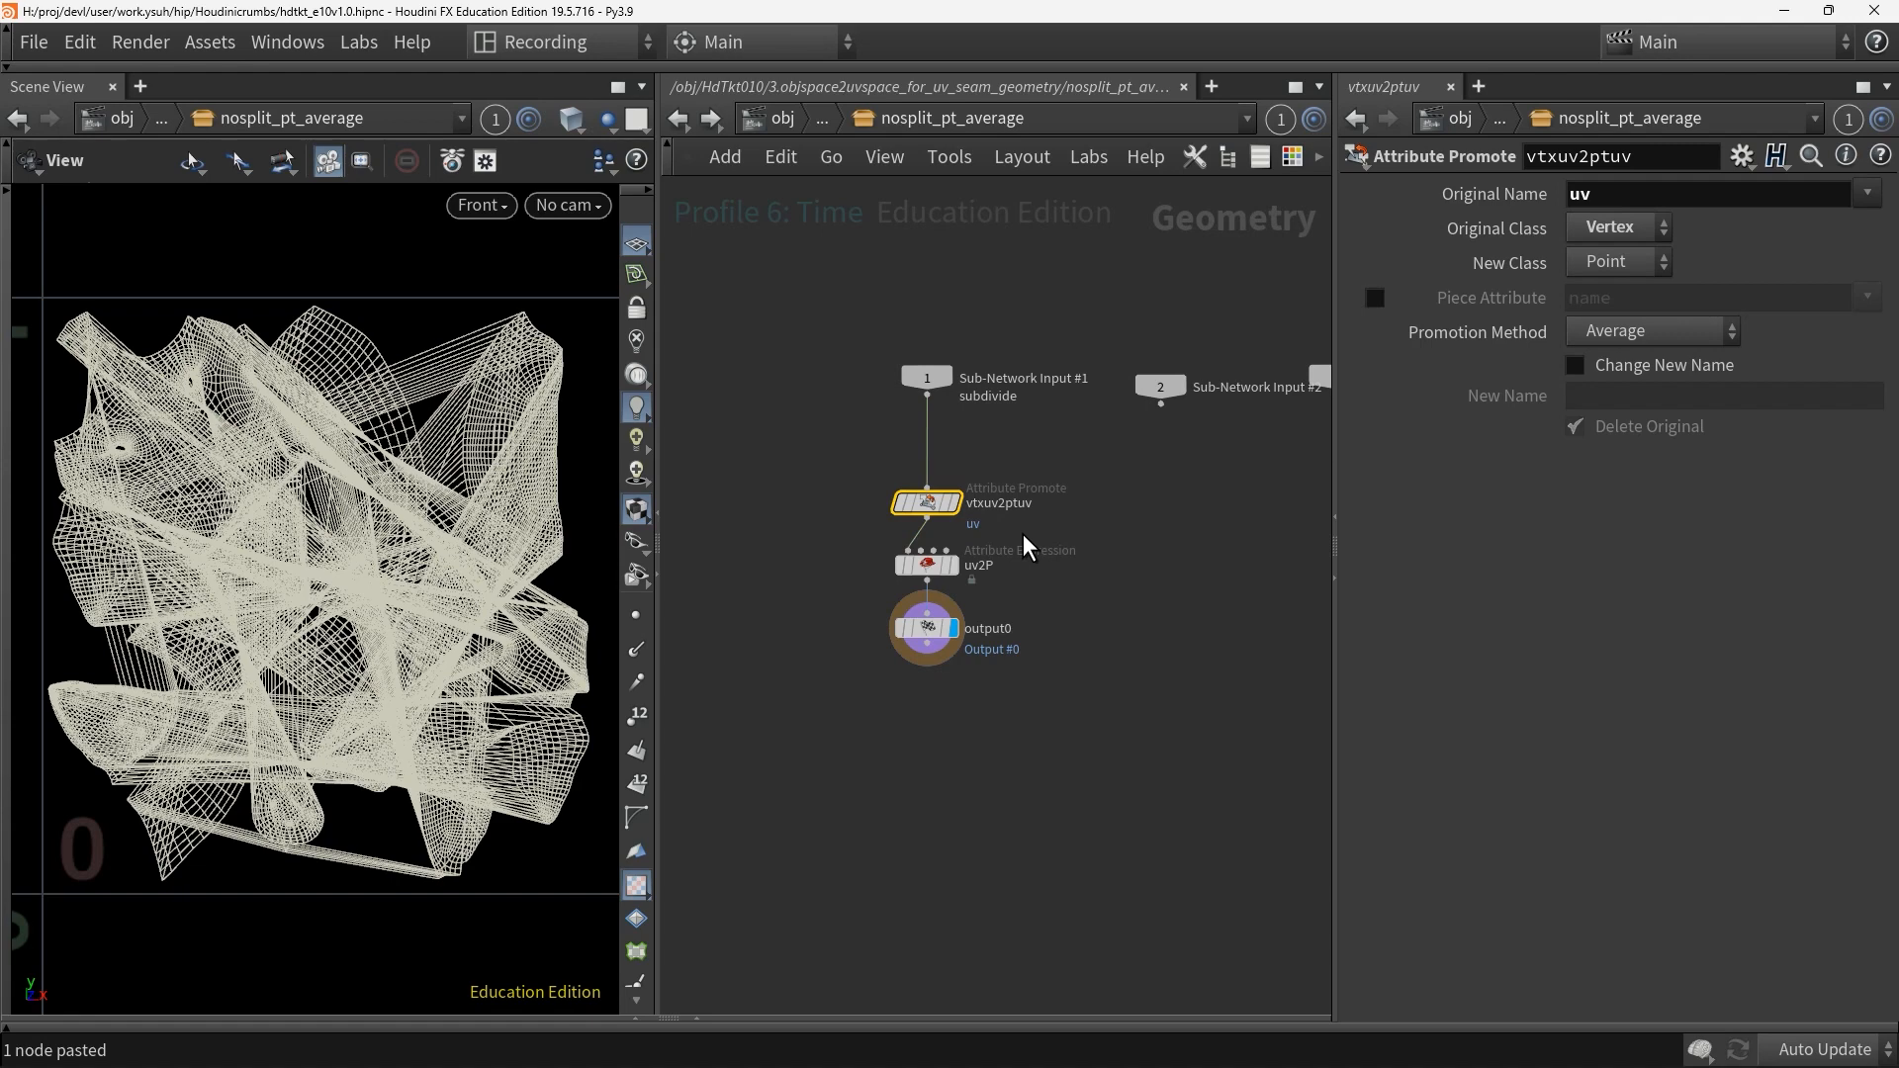
pyautogui.click(866, 549)
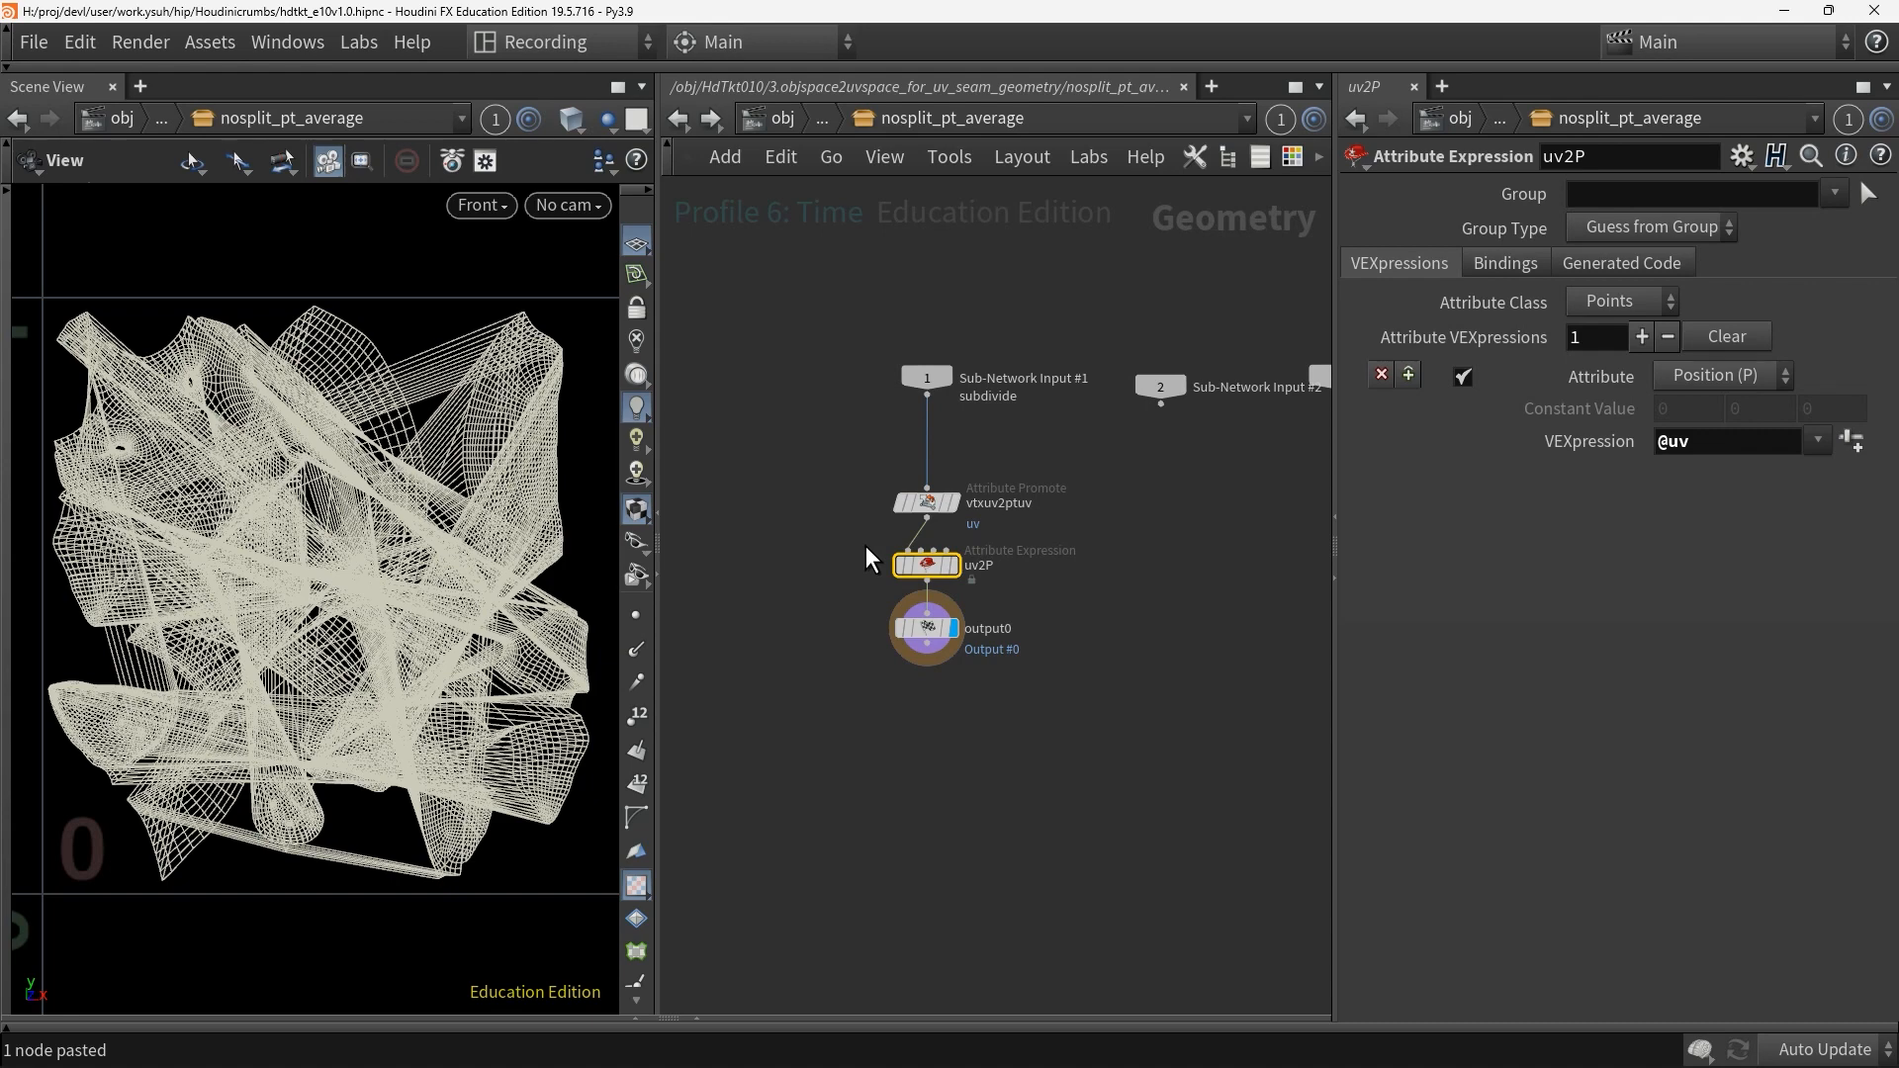
pyautogui.click(979, 523)
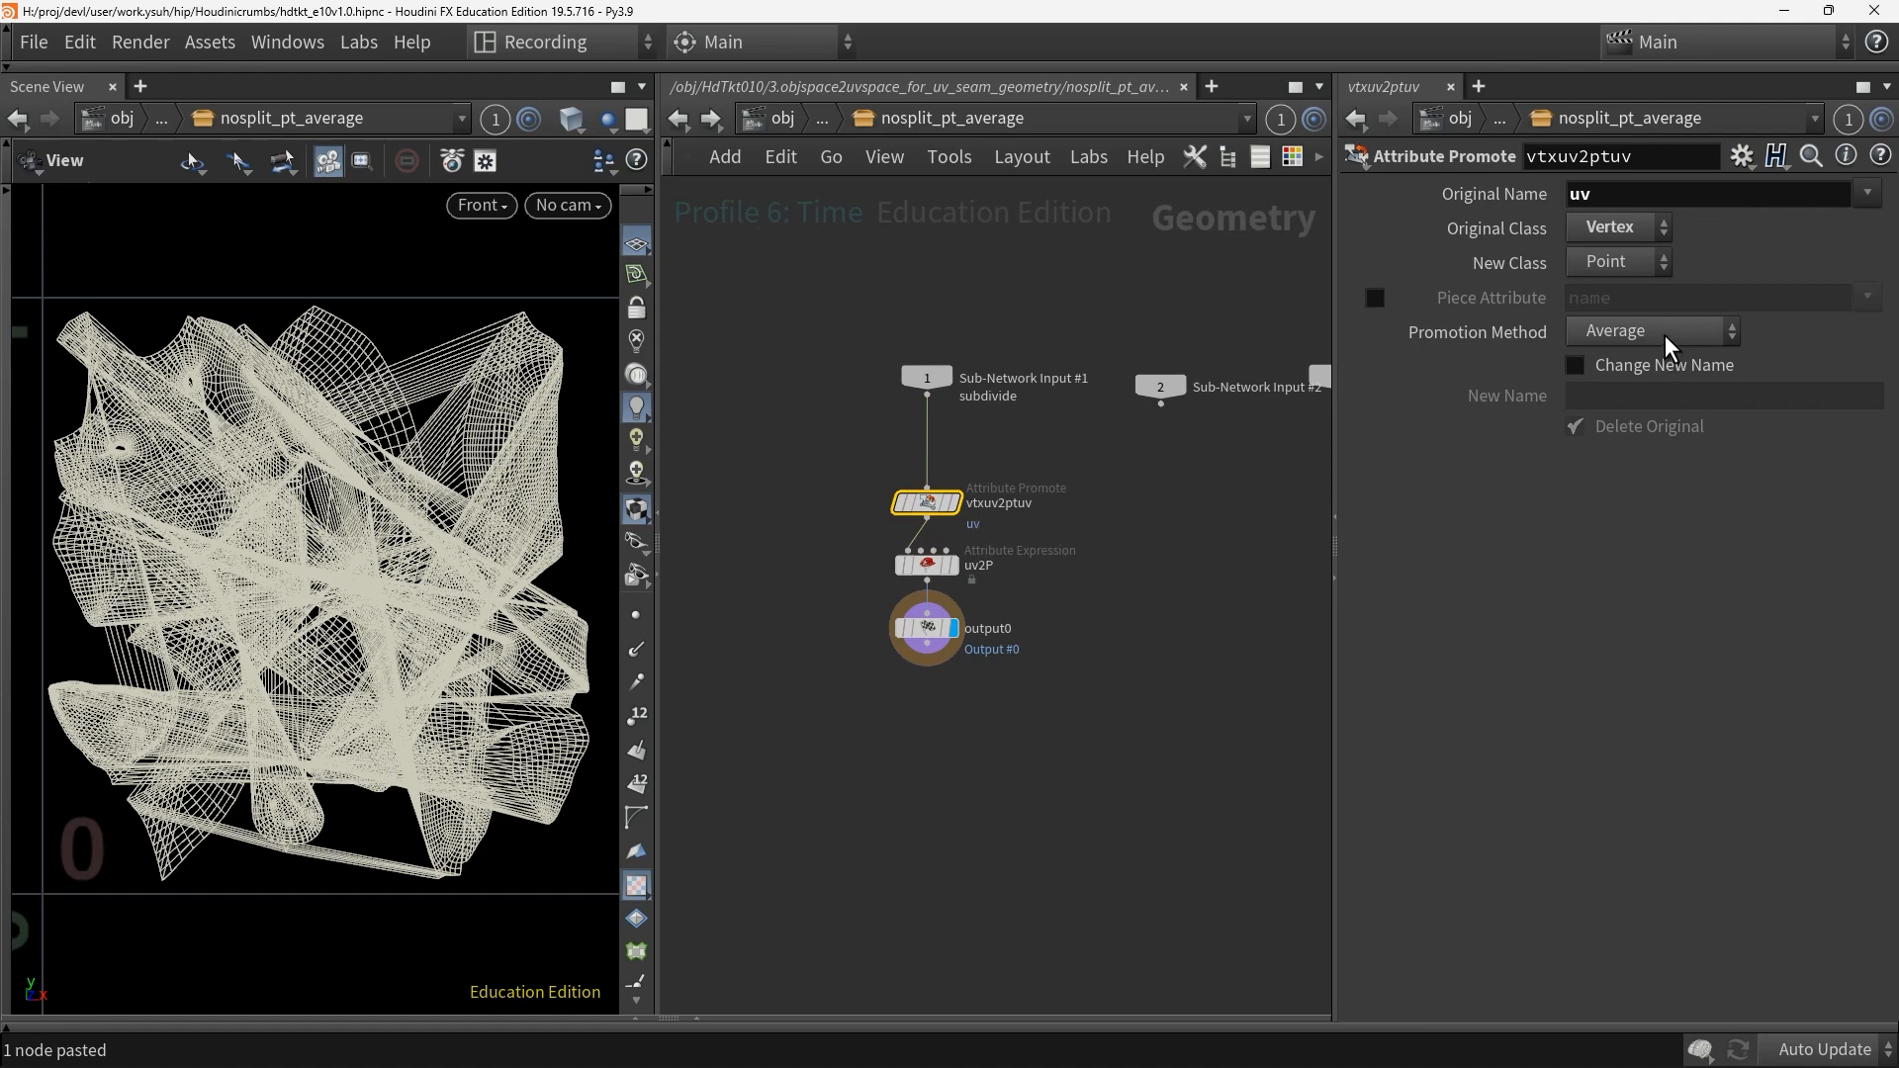
pyautogui.press('u')
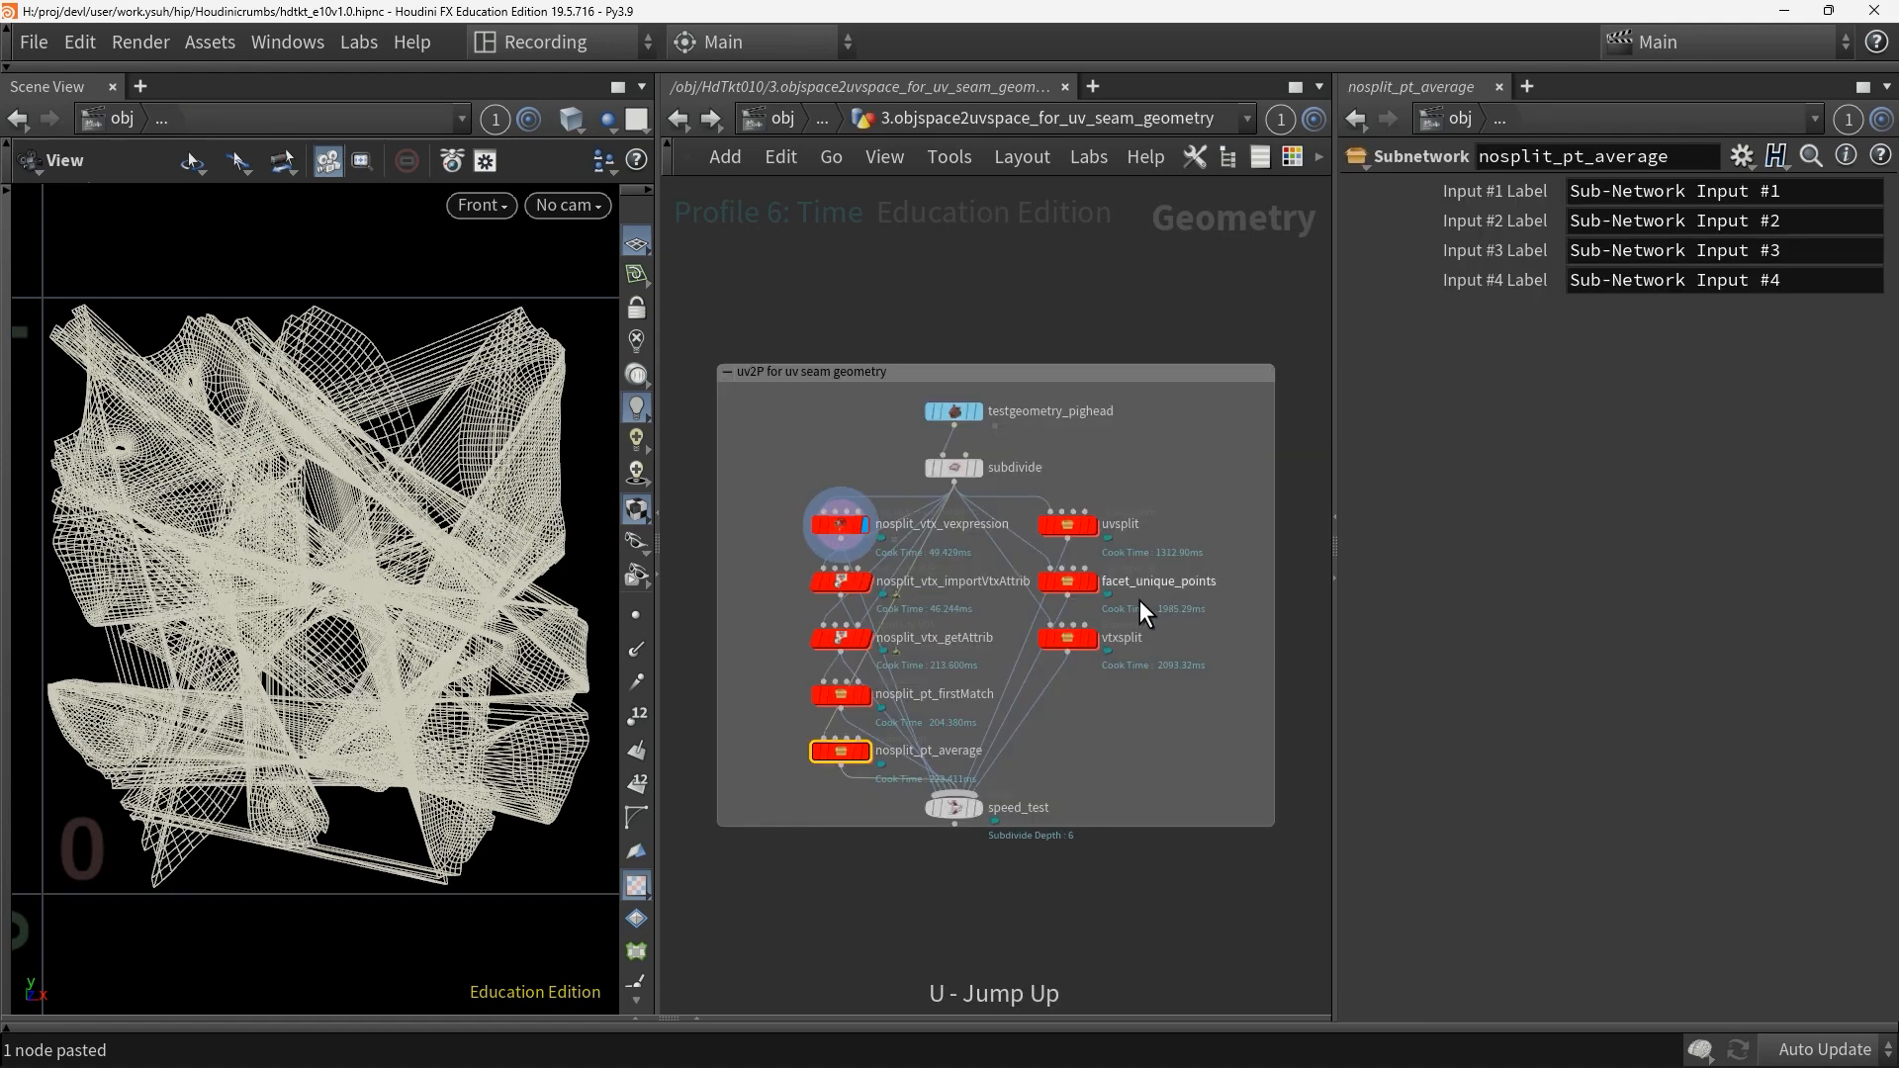
pyautogui.doubleClick(843, 695)
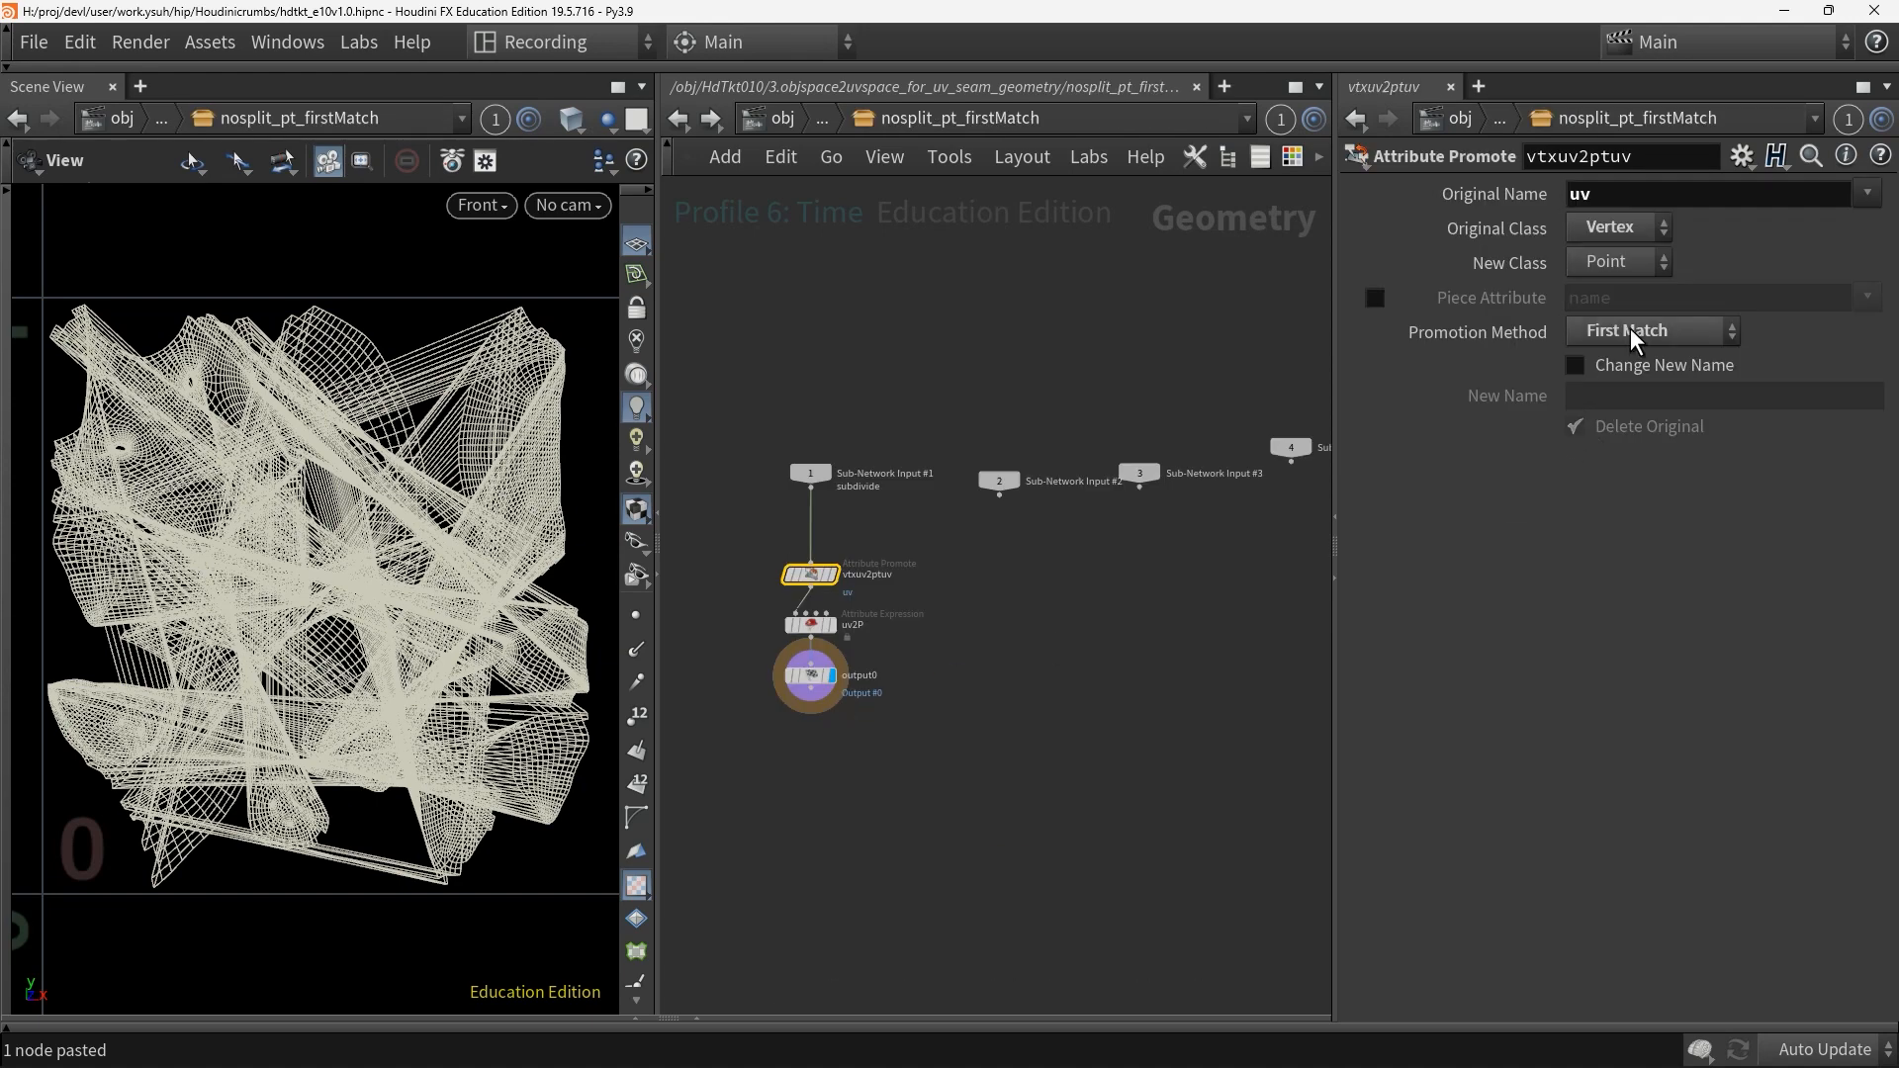
pyautogui.press('u')
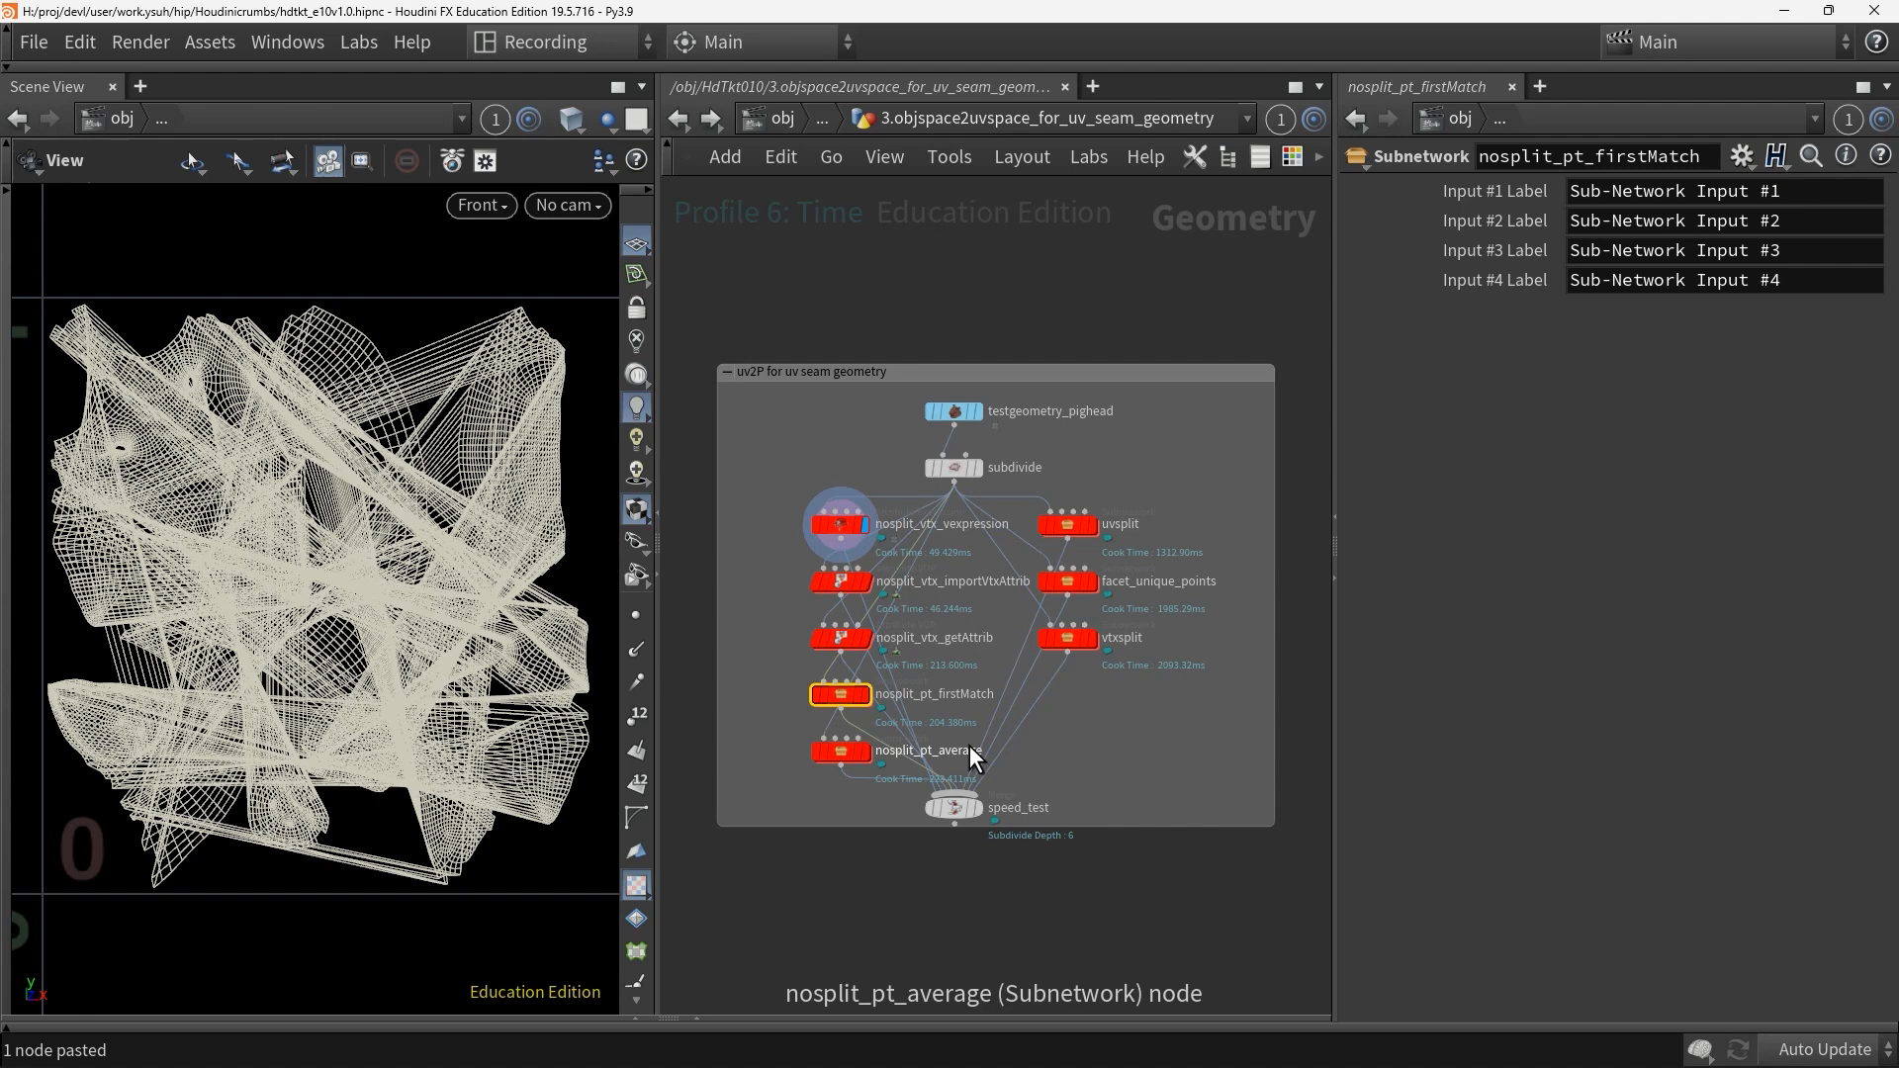
# Display the uvsplit result and inspect the Point Split settings of splituvseams inside it, checking the available split operators
pyautogui.click(1070, 526)
pyautogui.click(1094, 526)
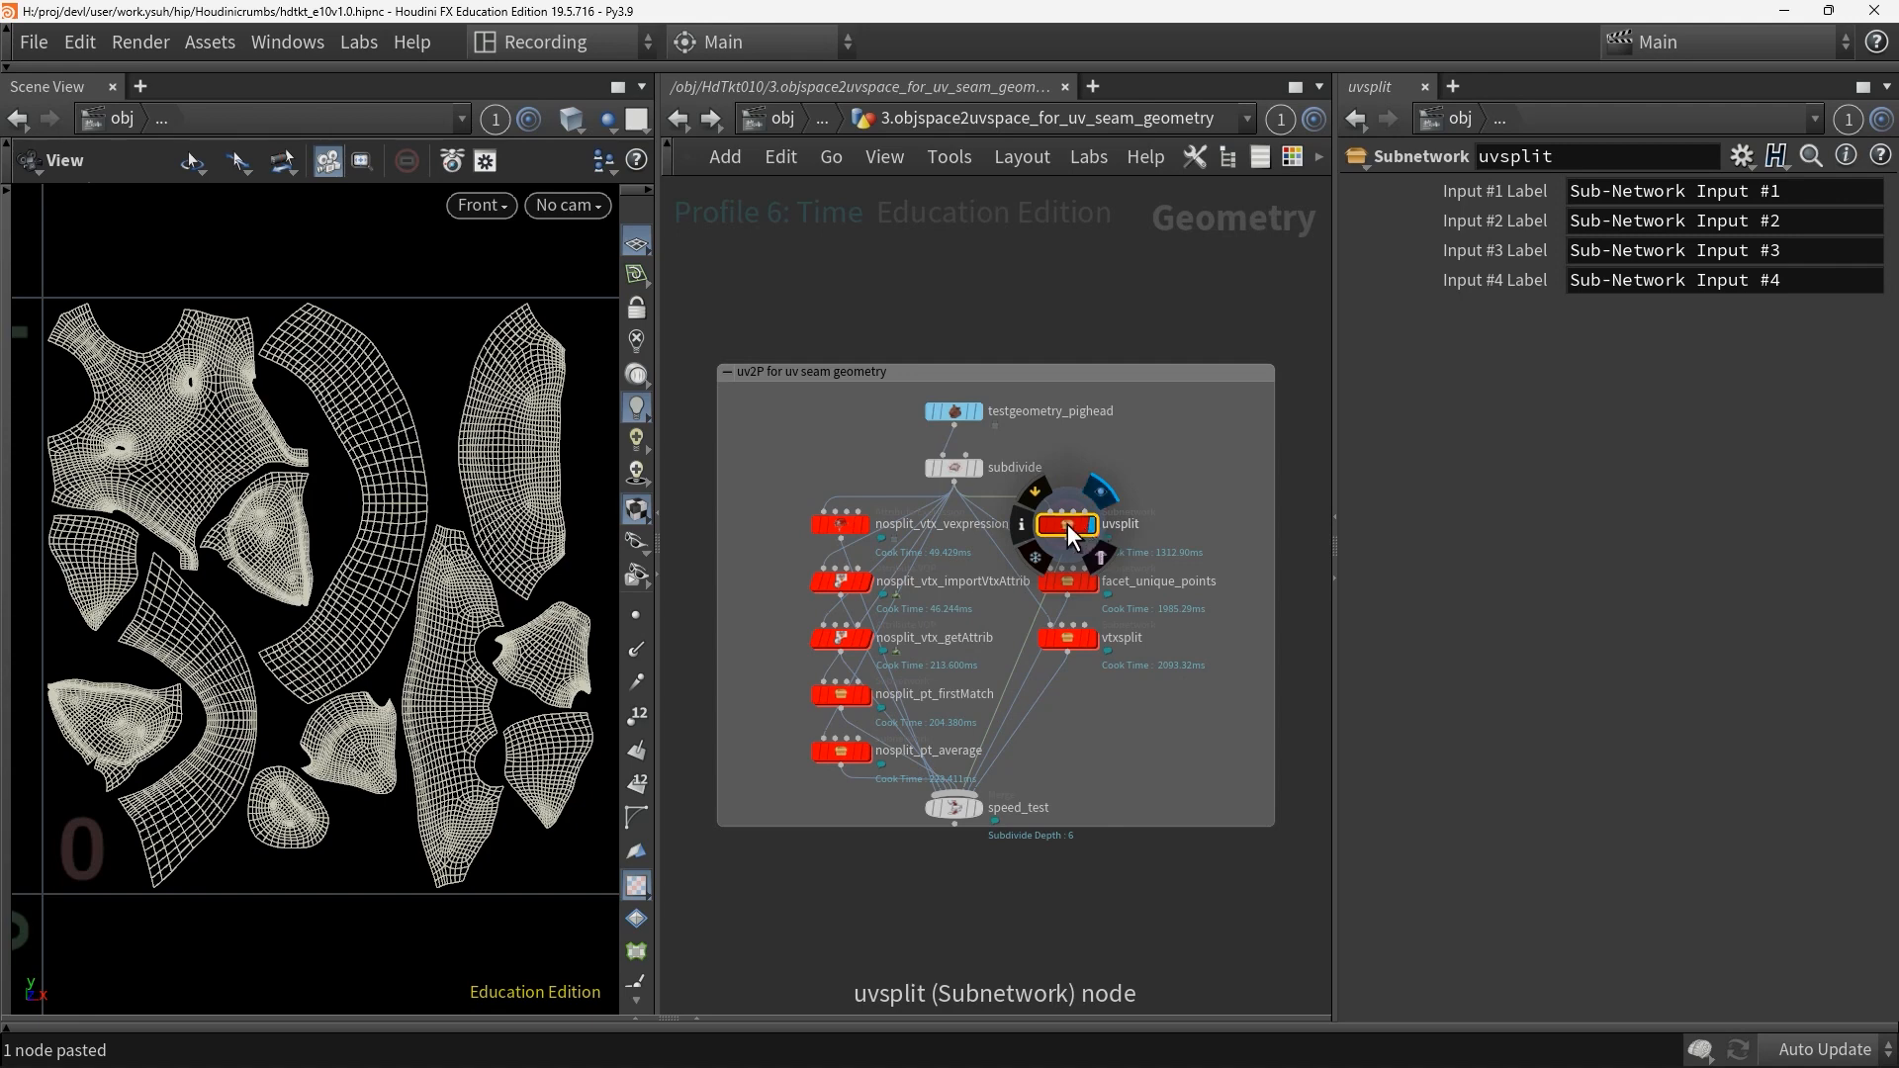
pyautogui.doubleClick(1066, 525)
pyautogui.press('Tab')
pyautogui.write('split')
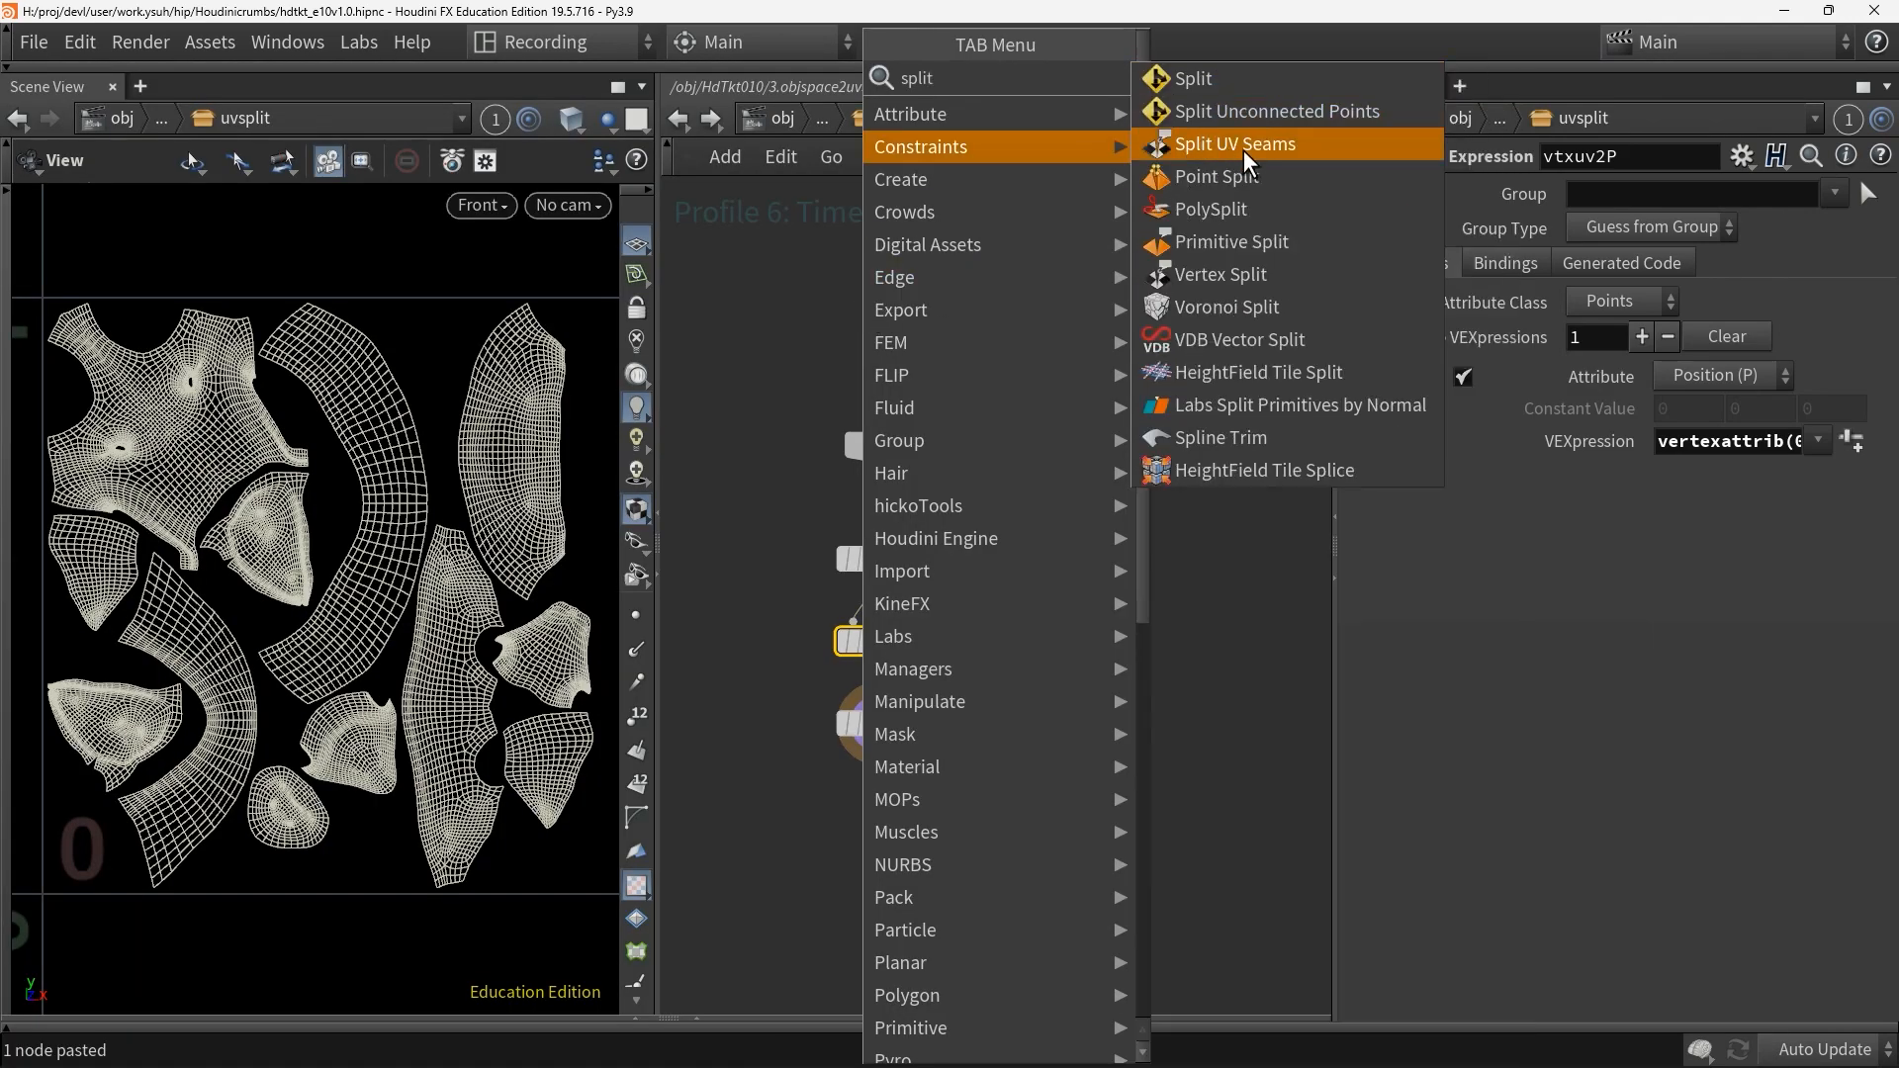
pyautogui.click(804, 303)
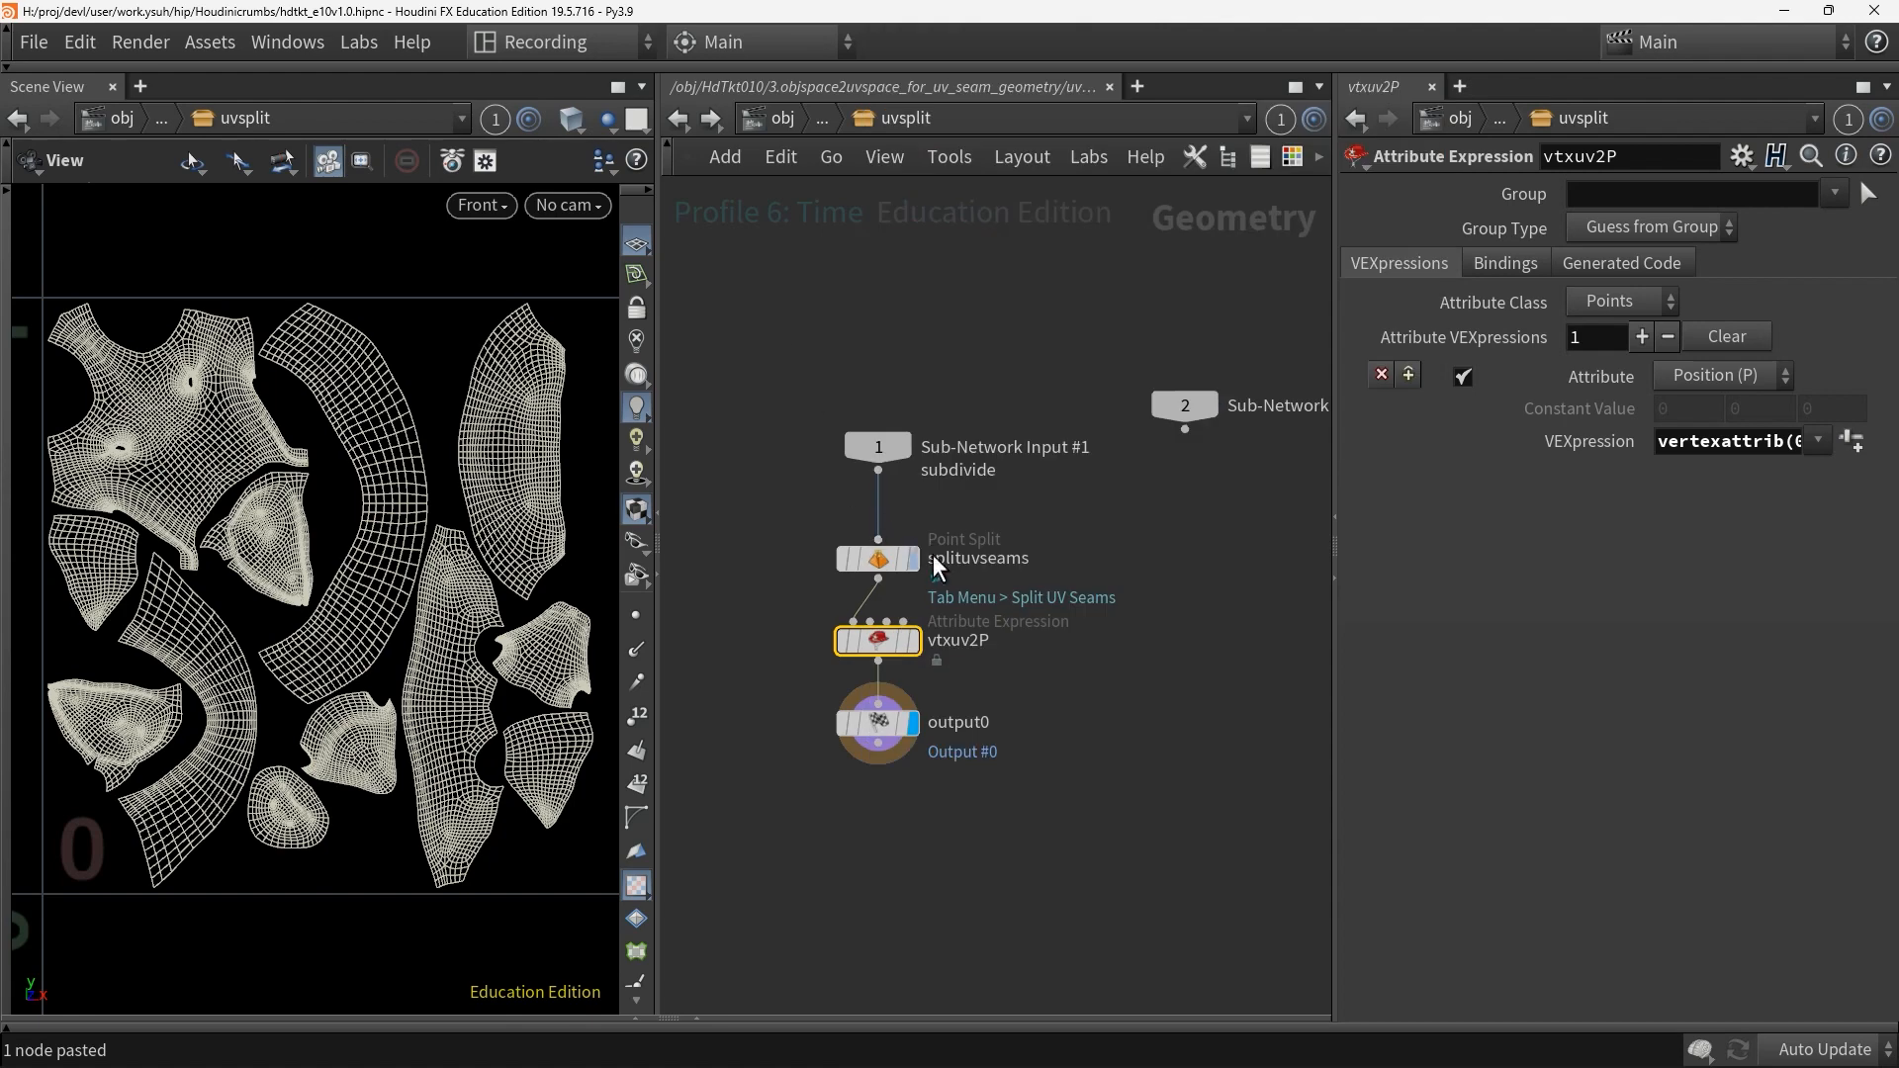
pyautogui.click(876, 562)
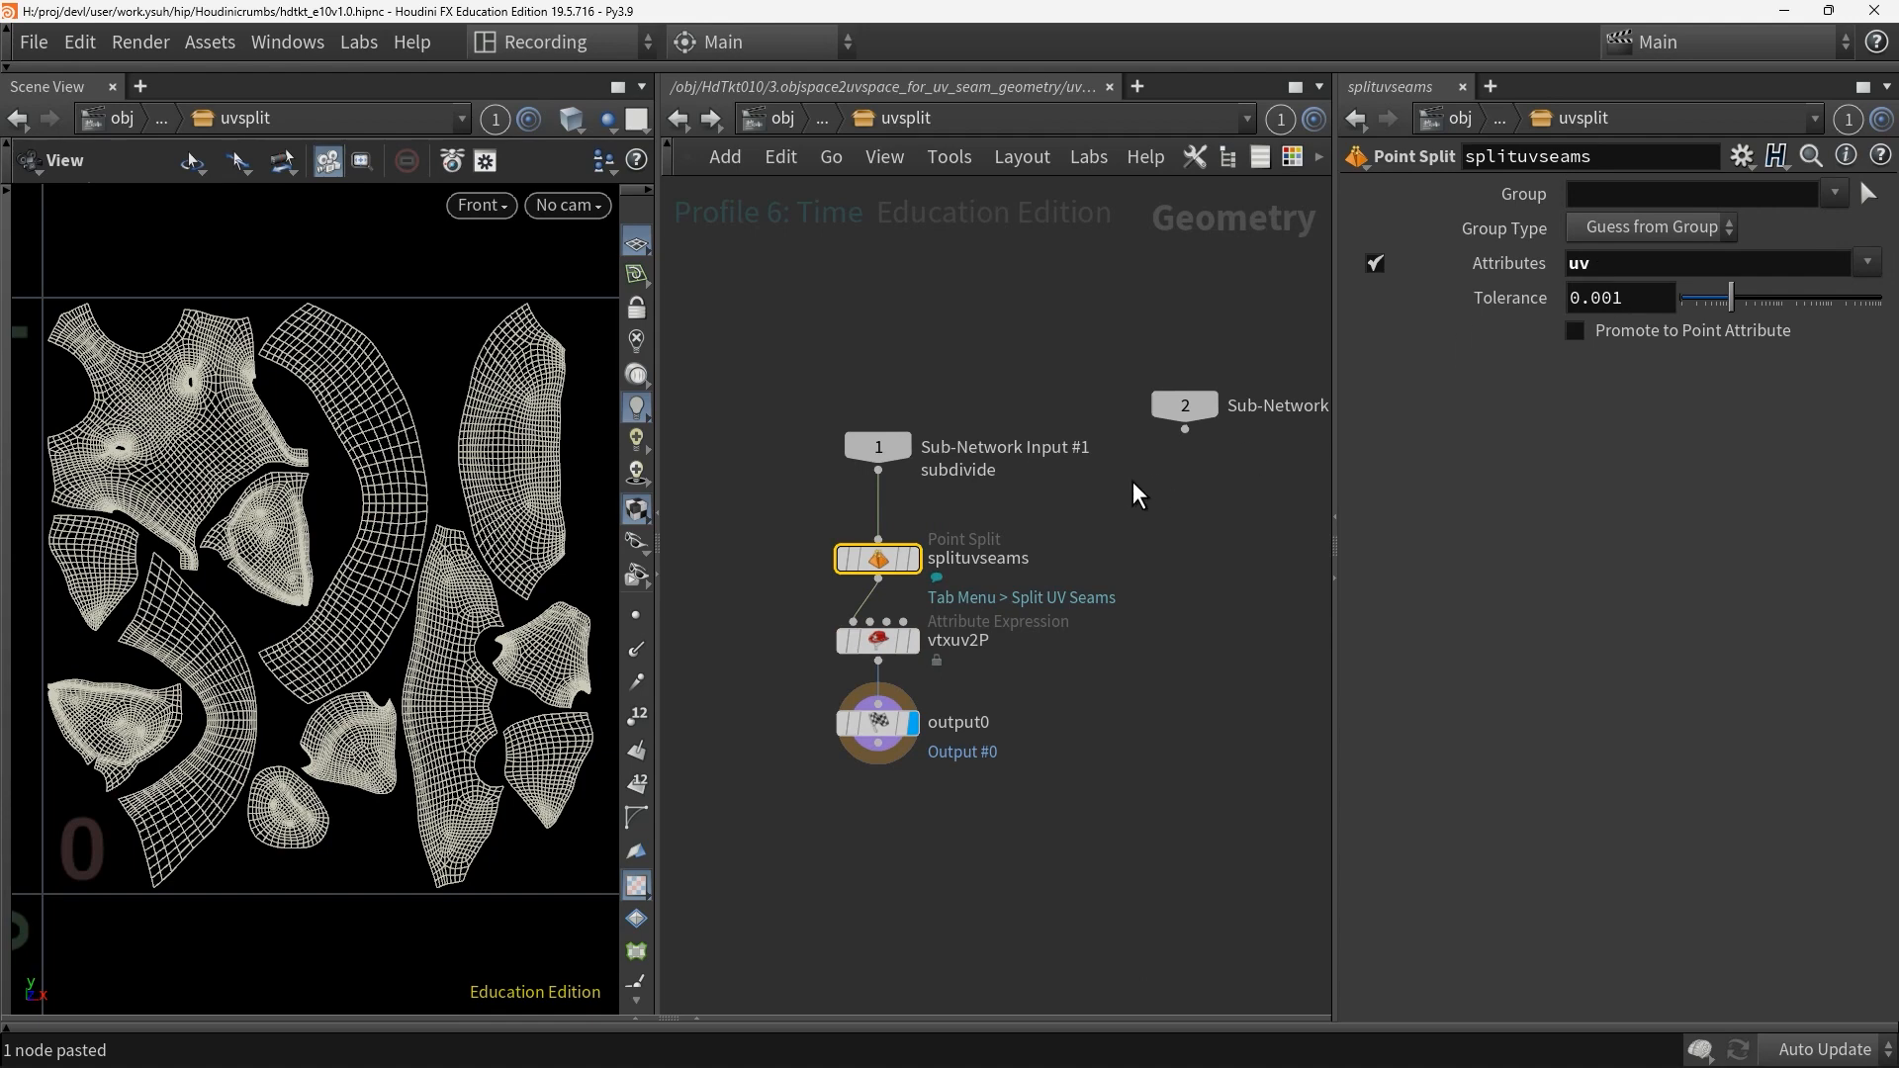
# Inspect the Facet settings inside facet_unique_points, including its Unique Points option
pyautogui.press('u')
pyautogui.doubleClick(1066, 580)
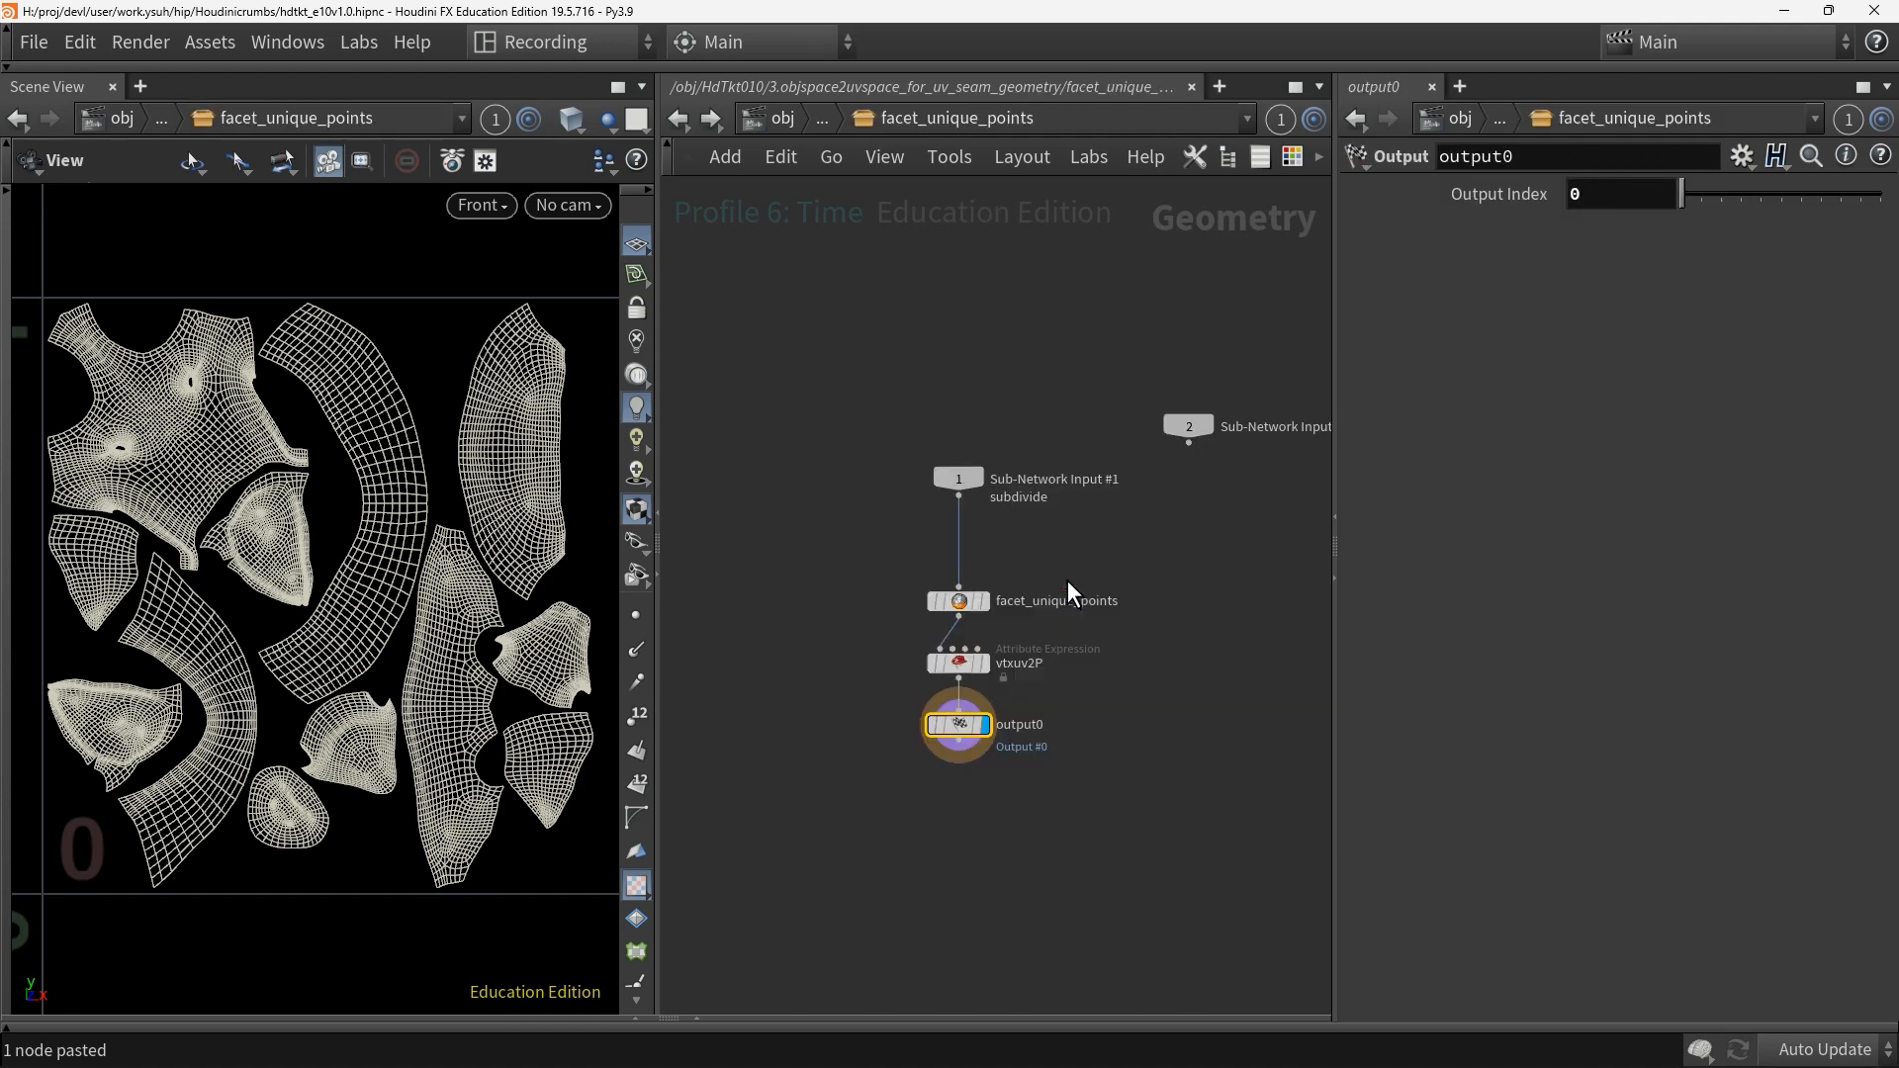
pyautogui.click(931, 586)
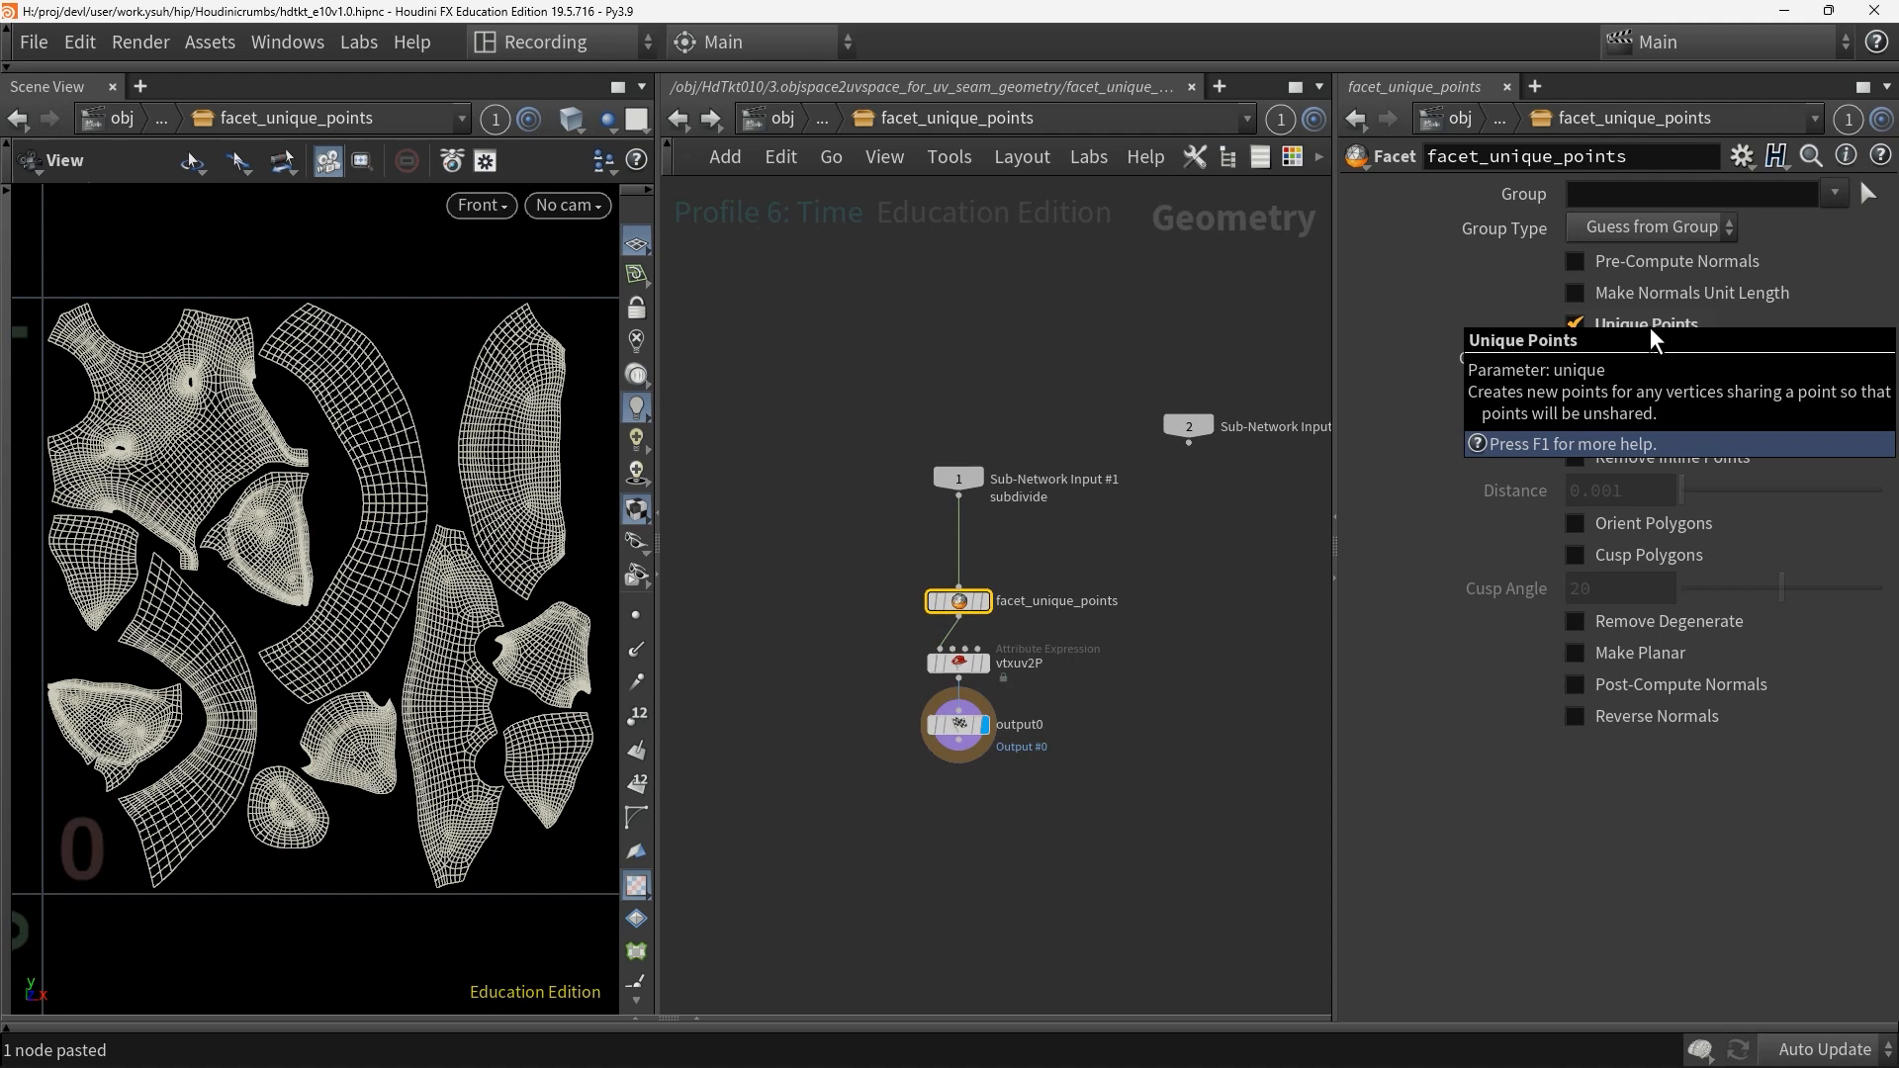
# Inspect vertexsplit's Point Split settings inside vtxsplit, then return to the parent network and compare the split nodes' cook times
pyautogui.press('u')
pyautogui.doubleClick(1068, 637)
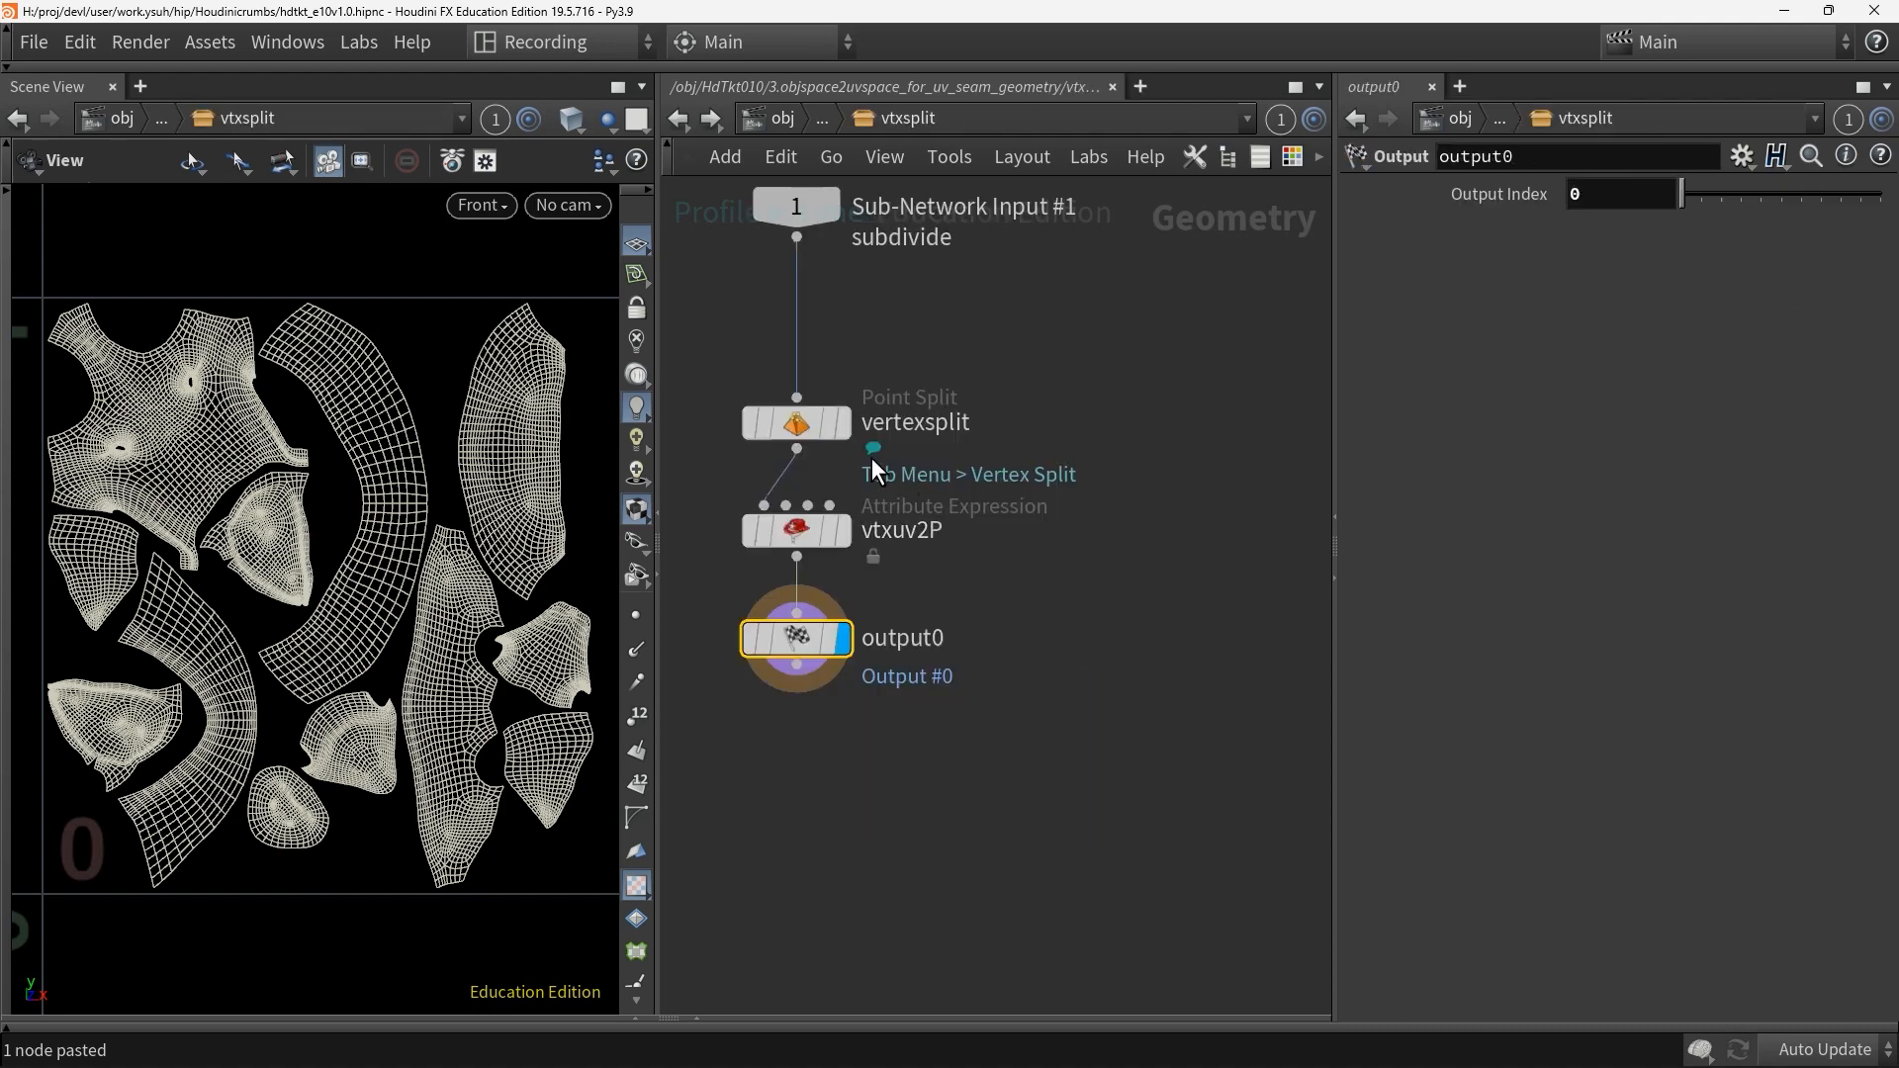
pyautogui.click(805, 412)
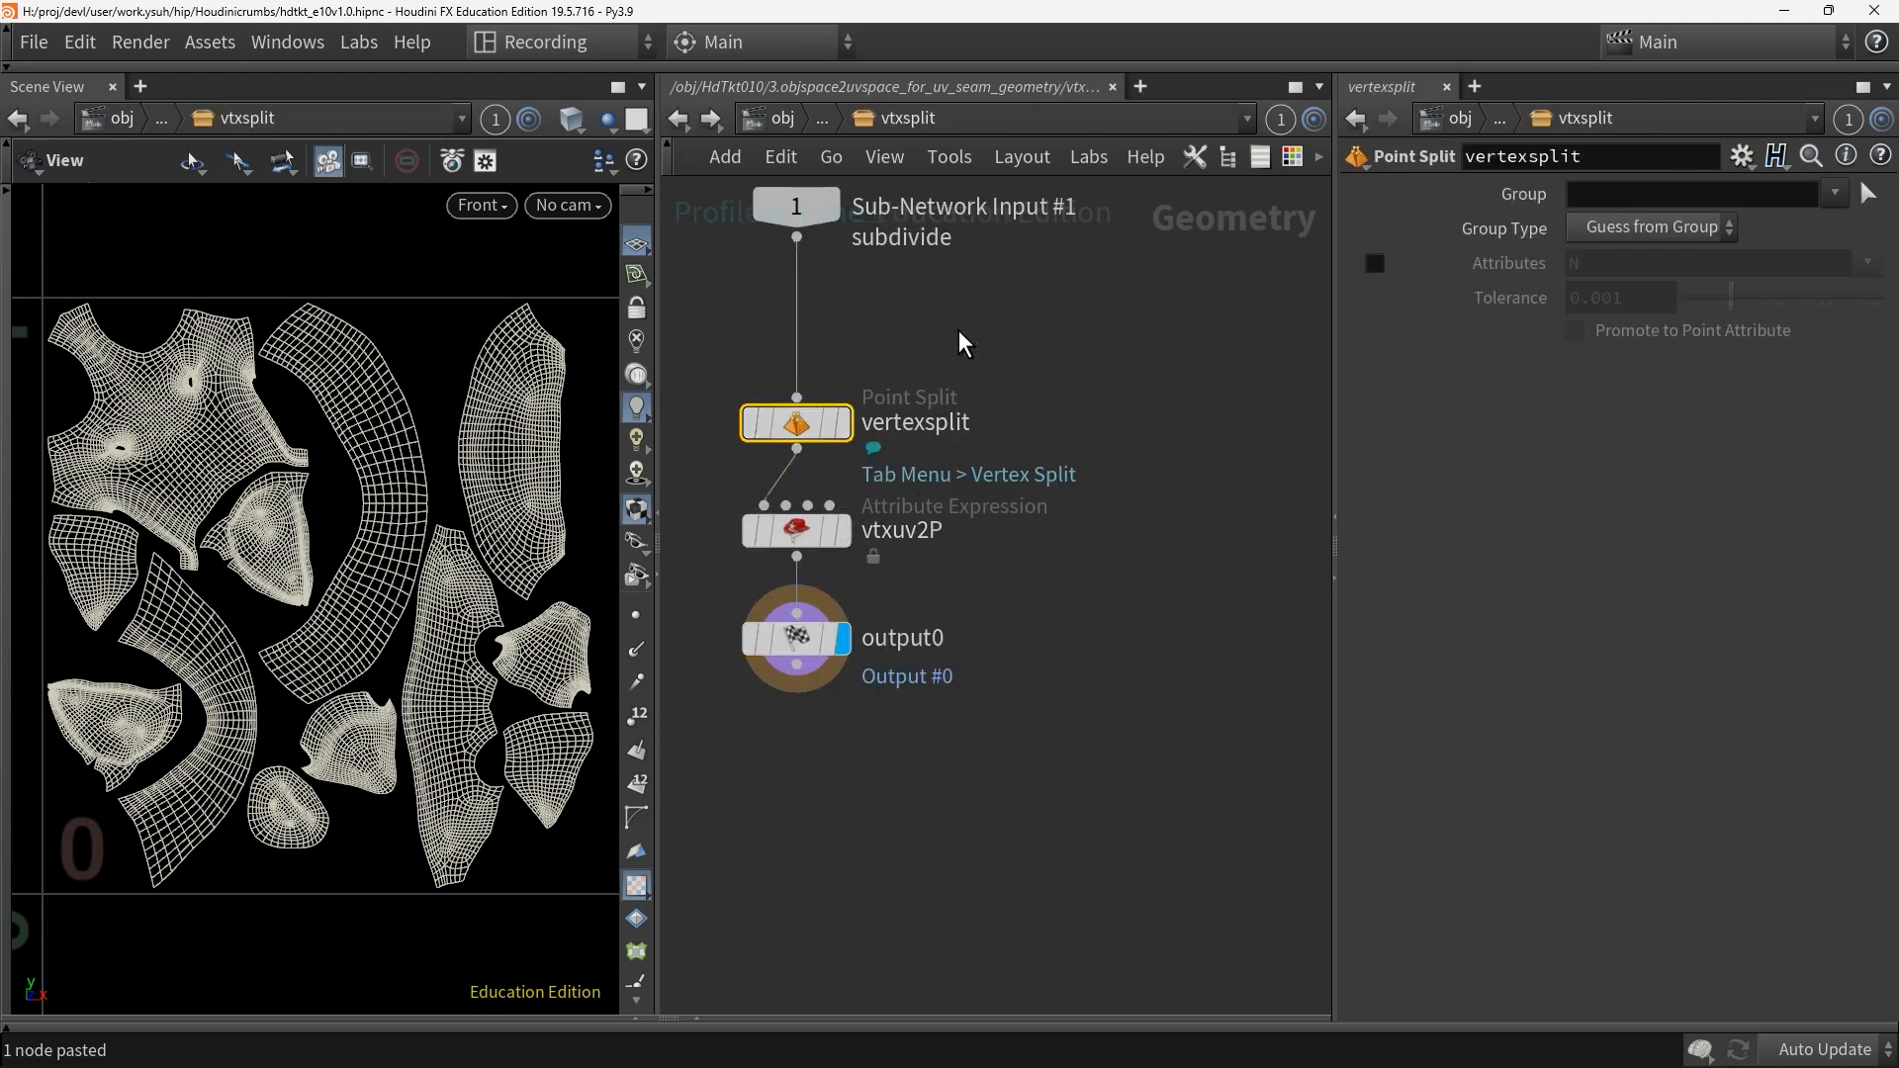
pyautogui.press('Tab')
pyautogui.write('ver')
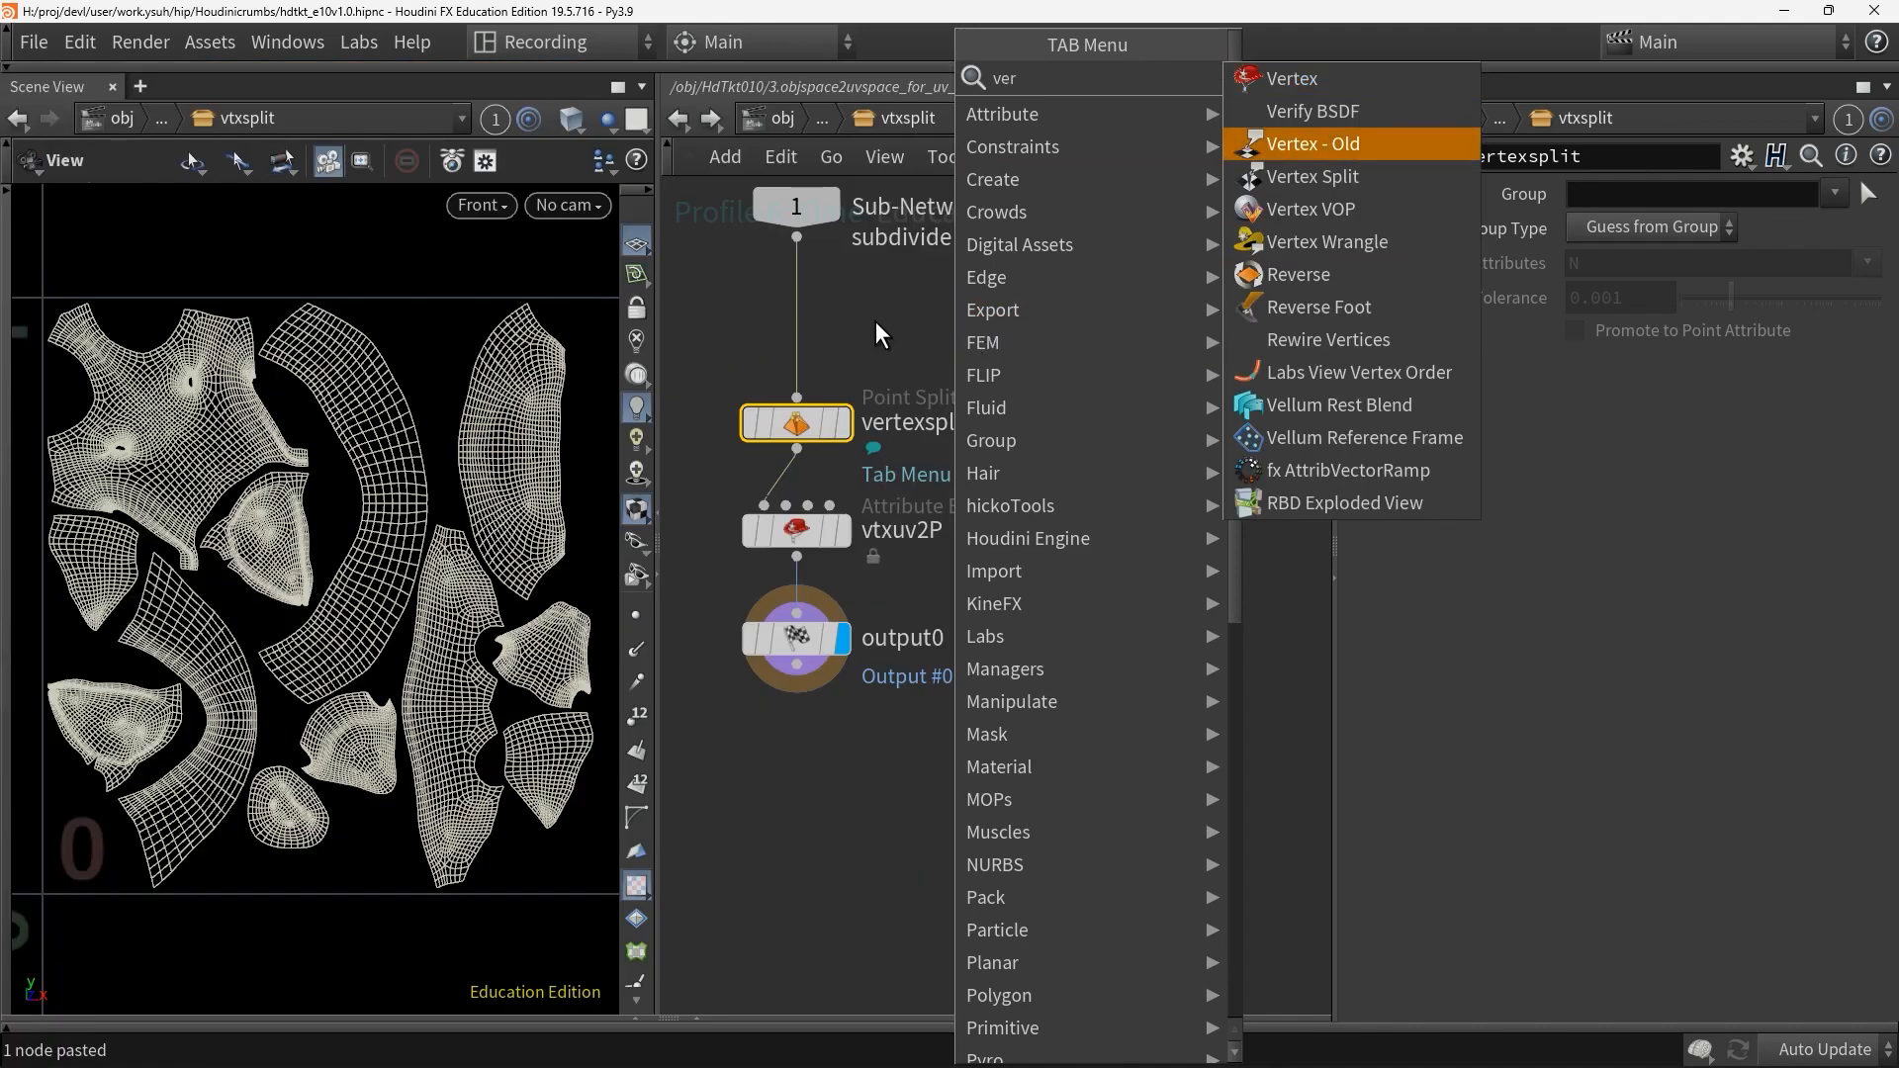
pyautogui.press('Escape')
pyautogui.moveTo(1514, 264)
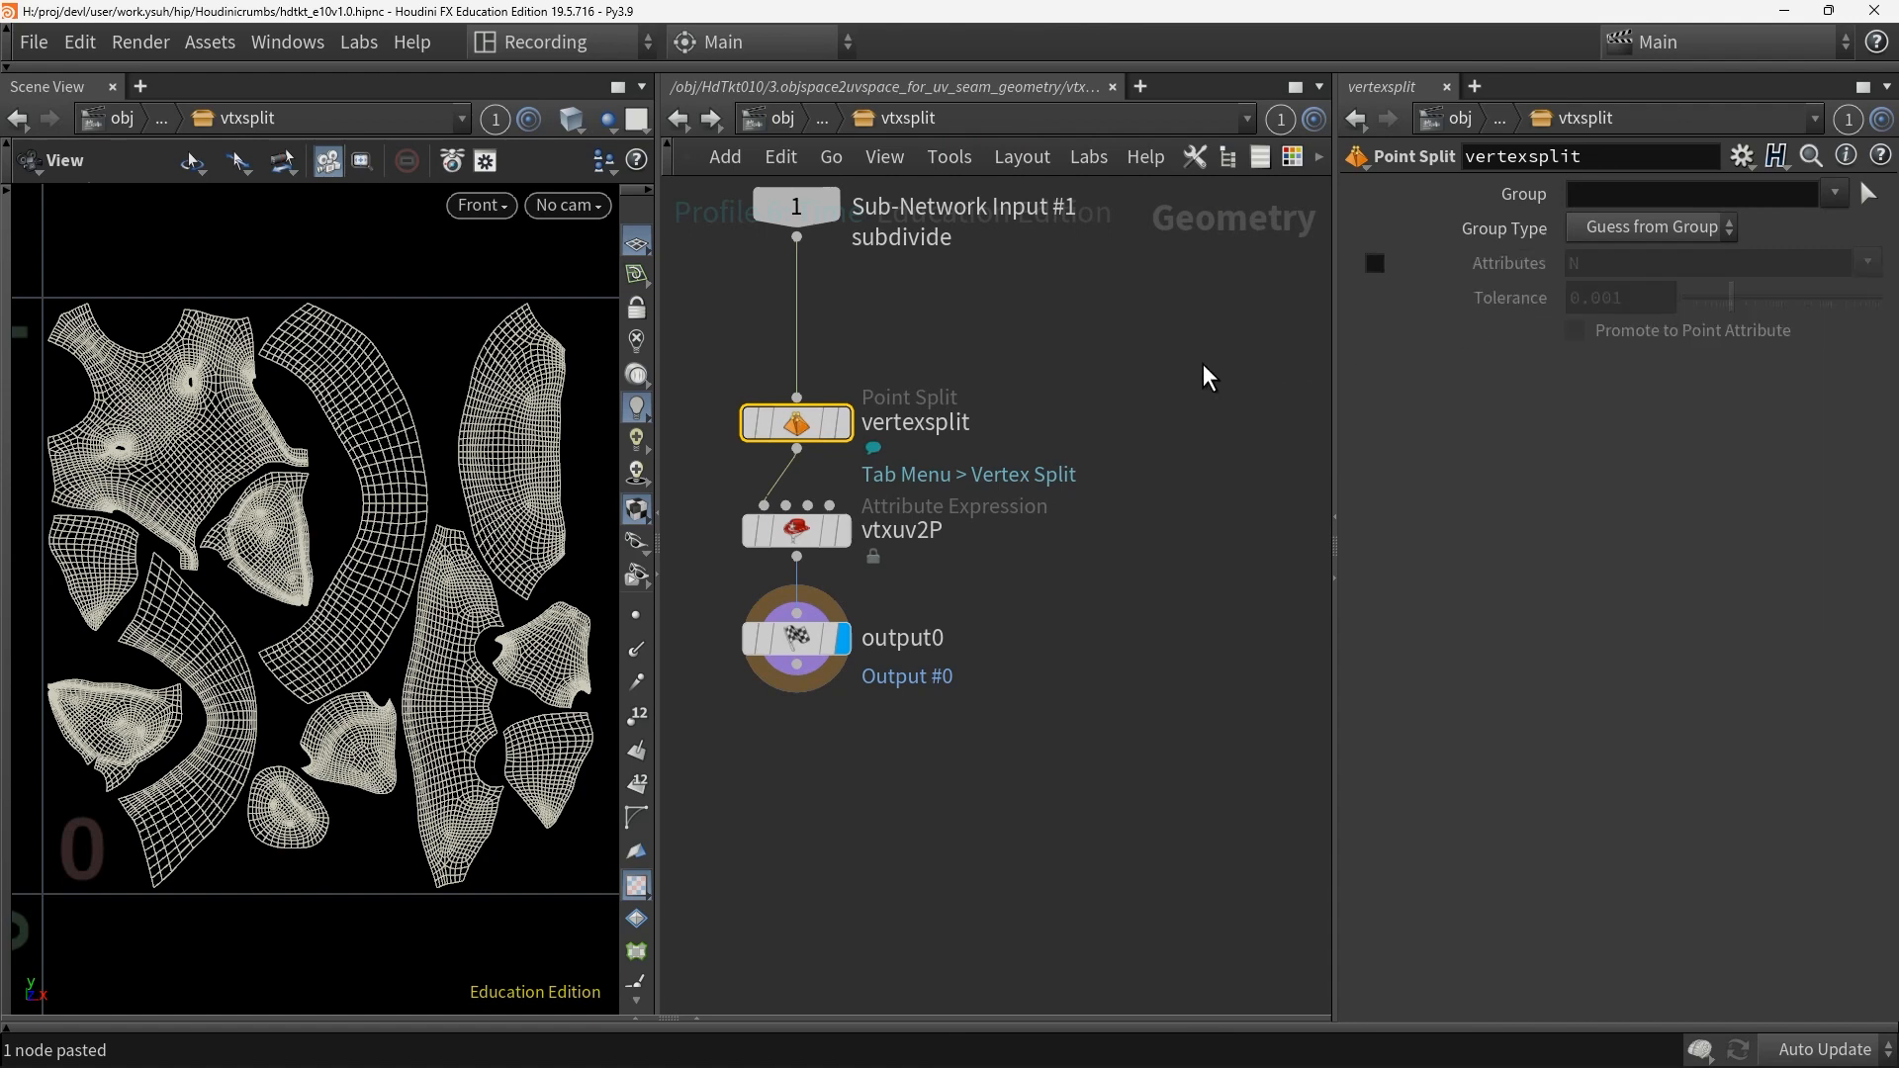
pyautogui.press('u')
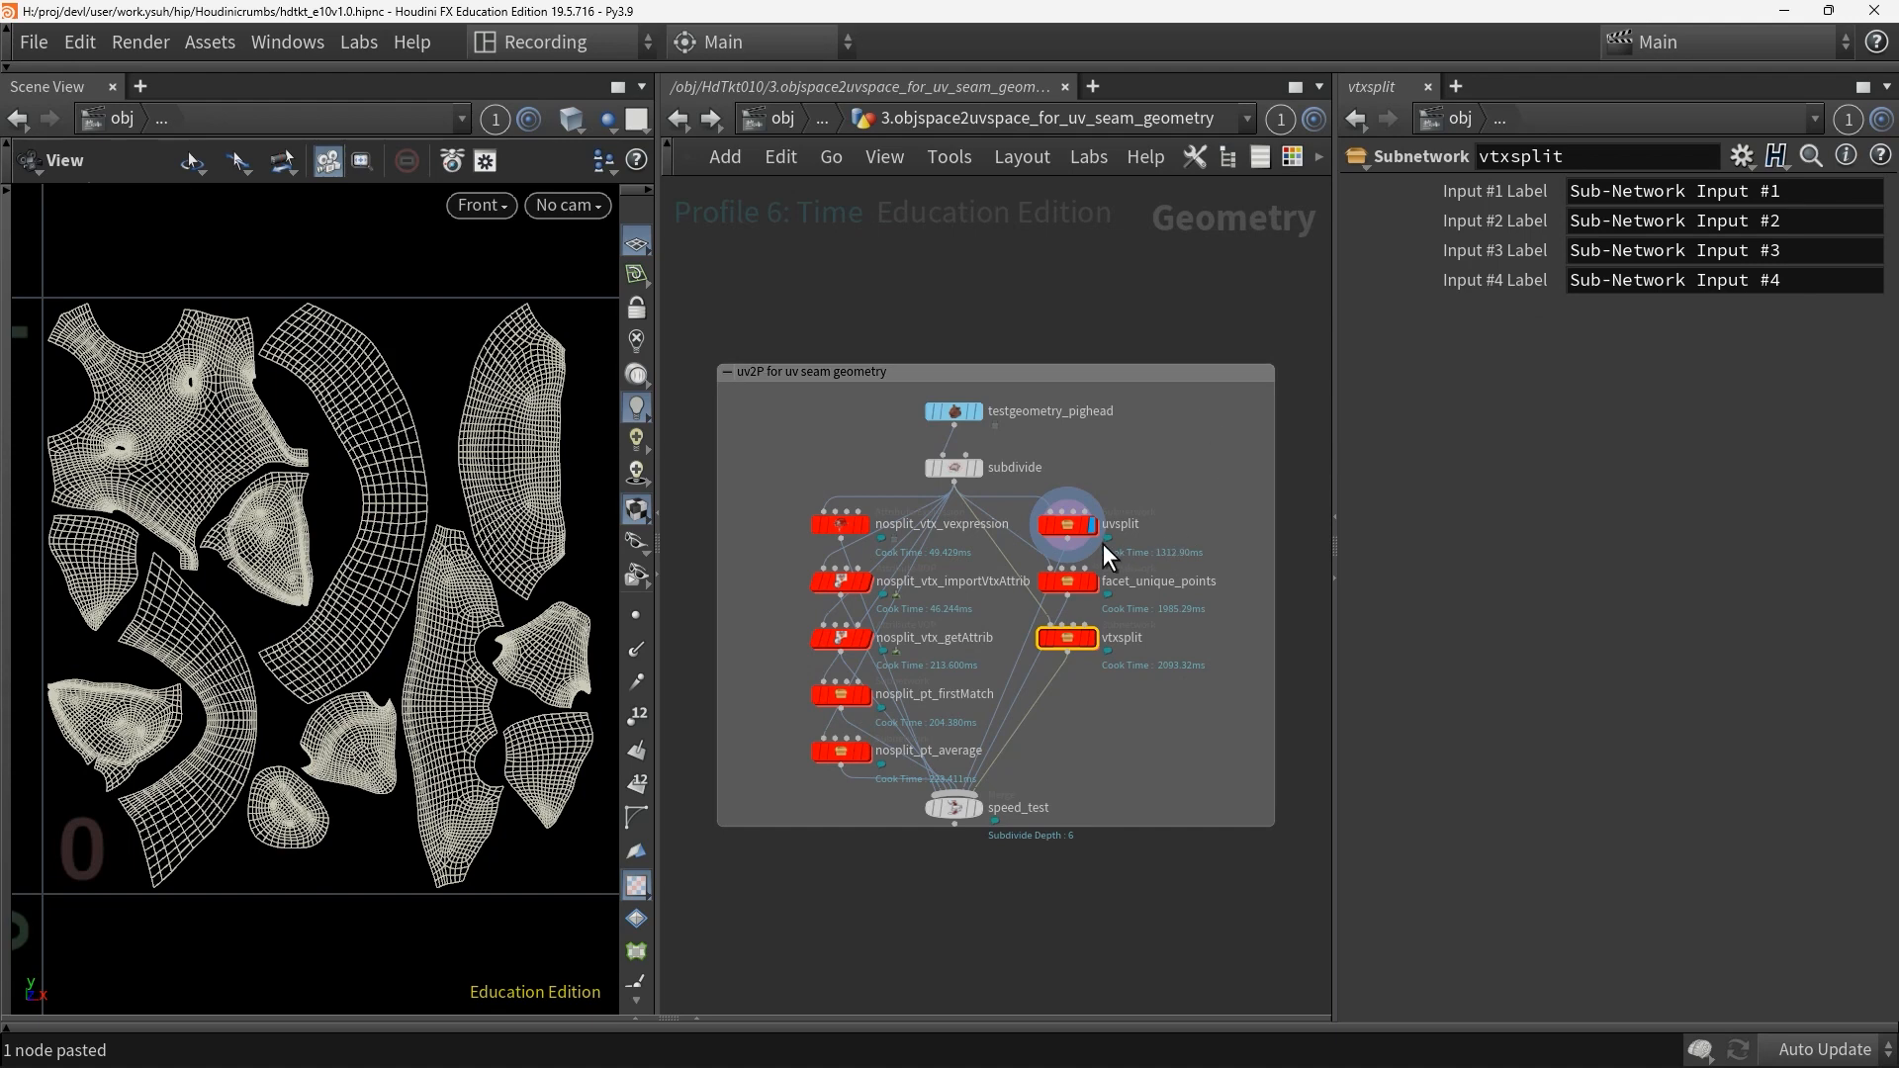
pyautogui.moveTo(1077, 526)
pyautogui.moveTo(1074, 665)
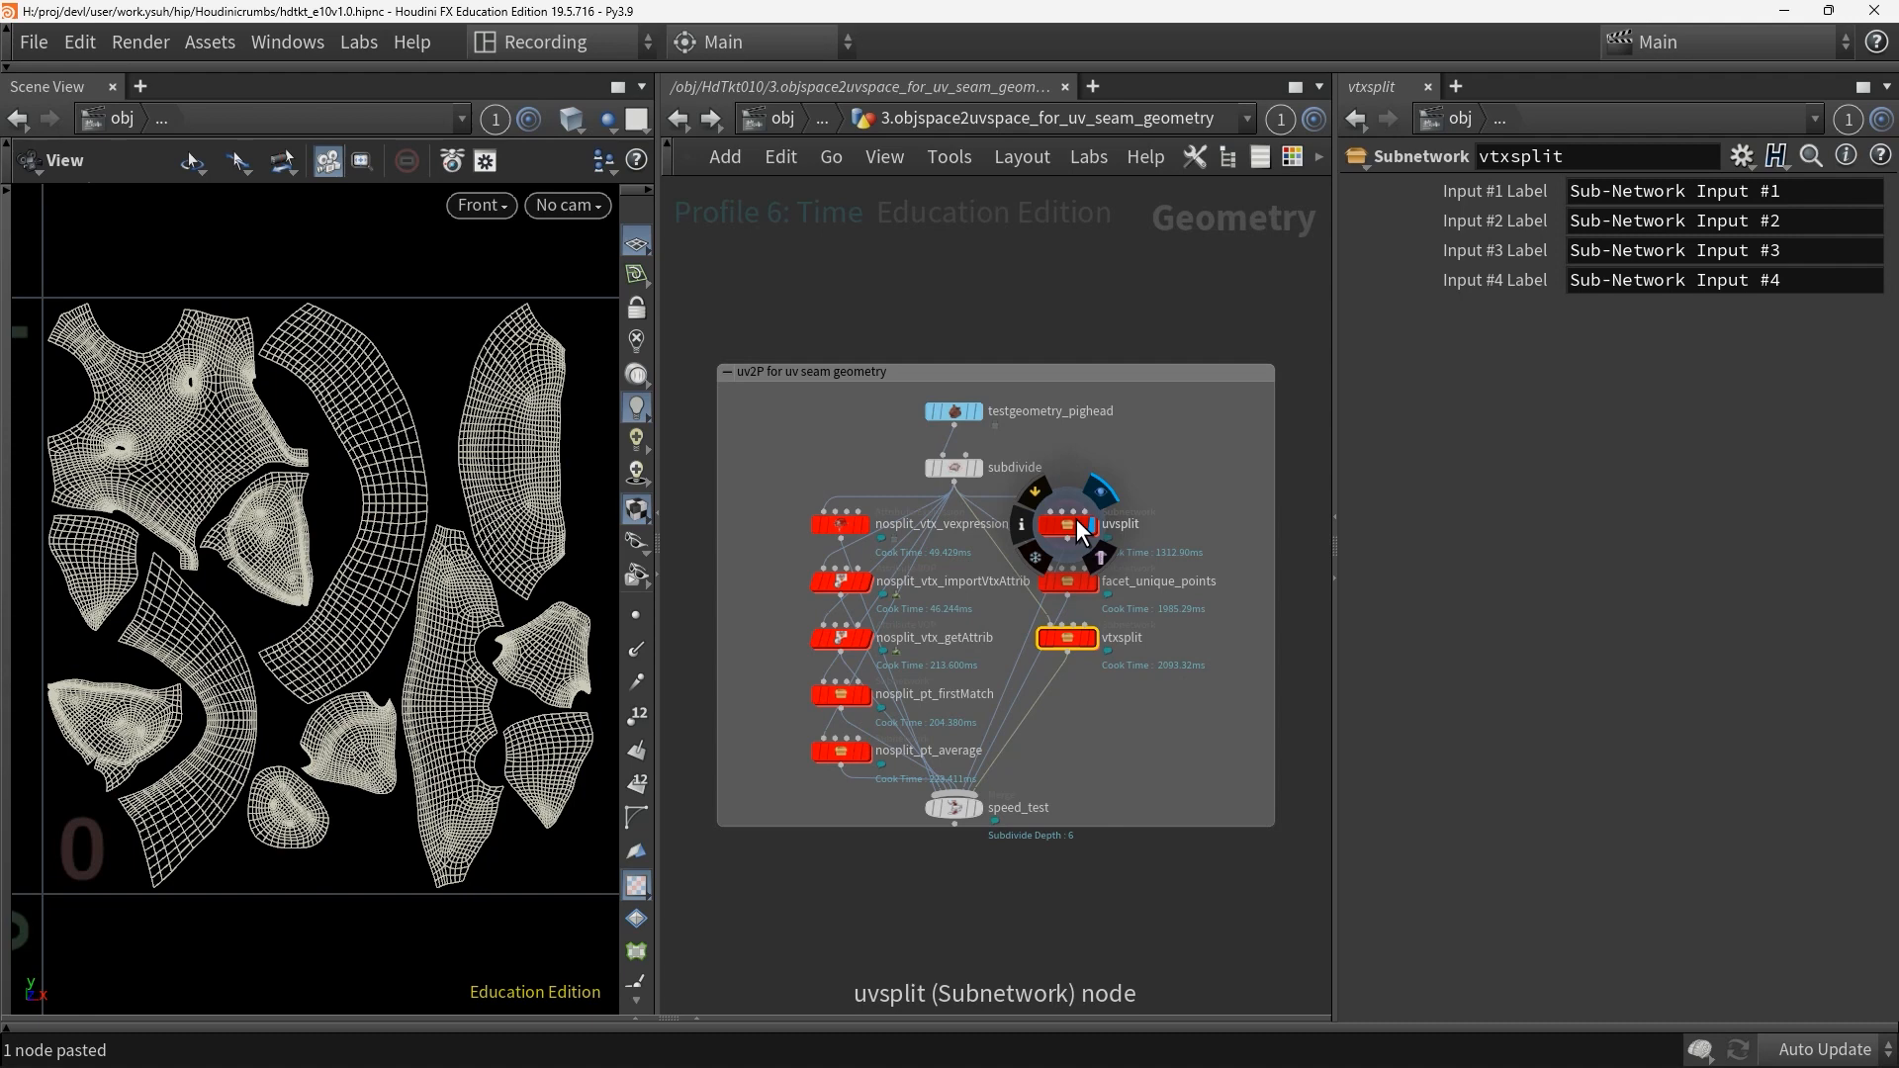
# In the 1.textureAlpha2geo_trace network, wire pointvop1 into ray1's second input and enable ray1's hitprim and hitprimuv attribute outputs
pyautogui.click(1128, 115)
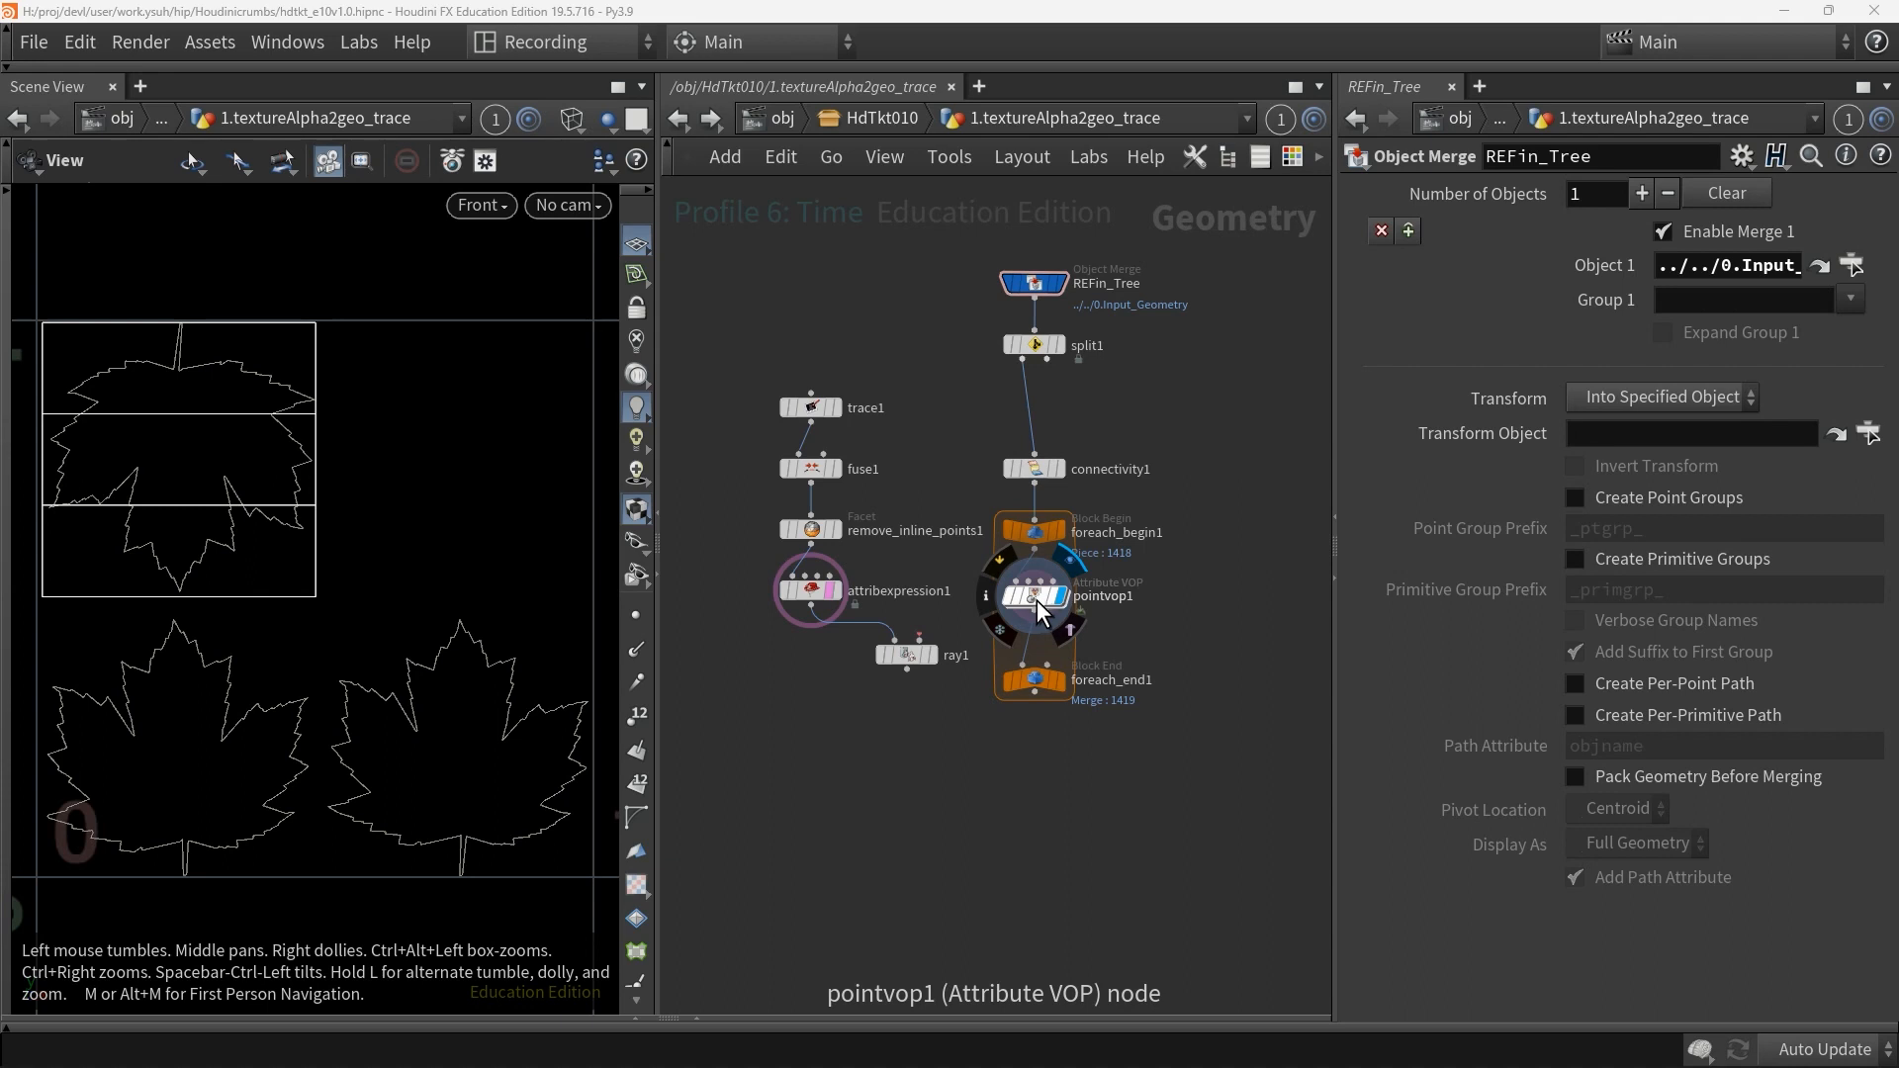
pyautogui.moveTo(1034, 615); pyautogui.dragTo(938, 652)
pyautogui.click(944, 653)
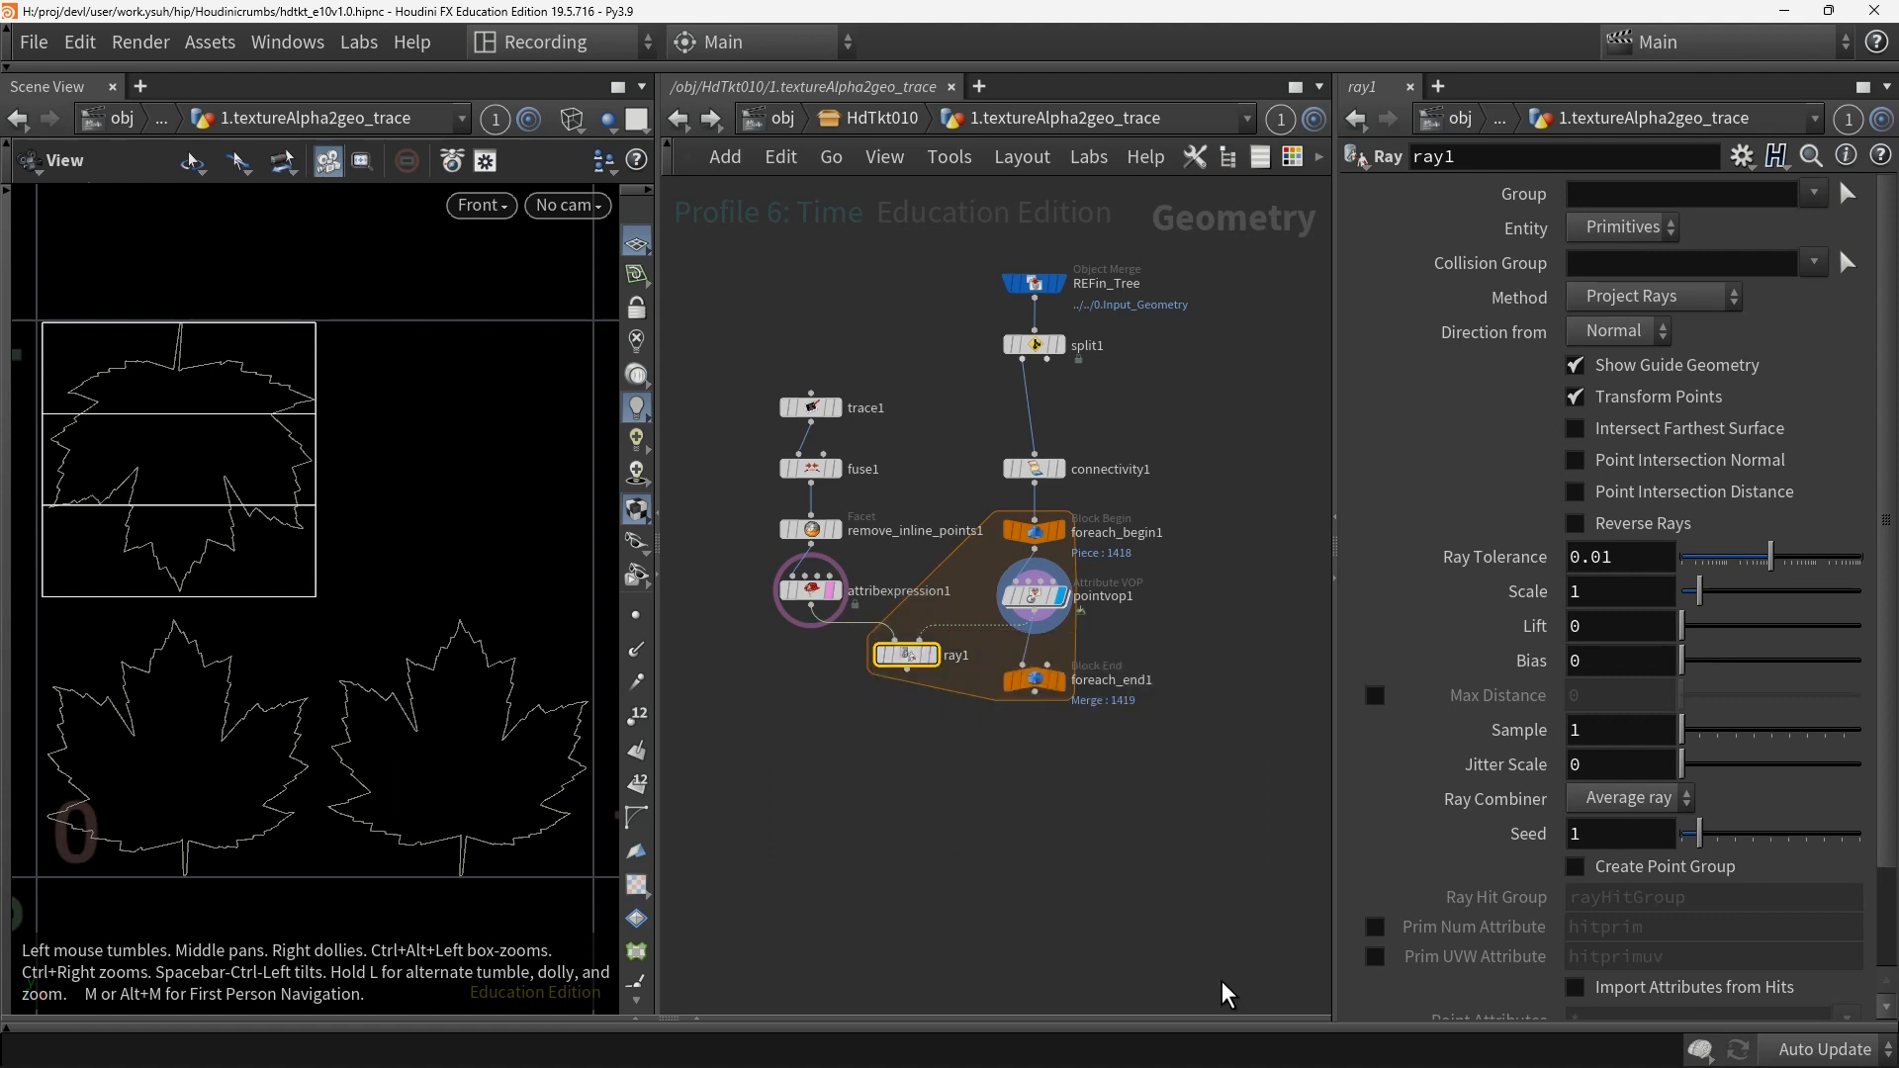
pyautogui.click(1375, 928)
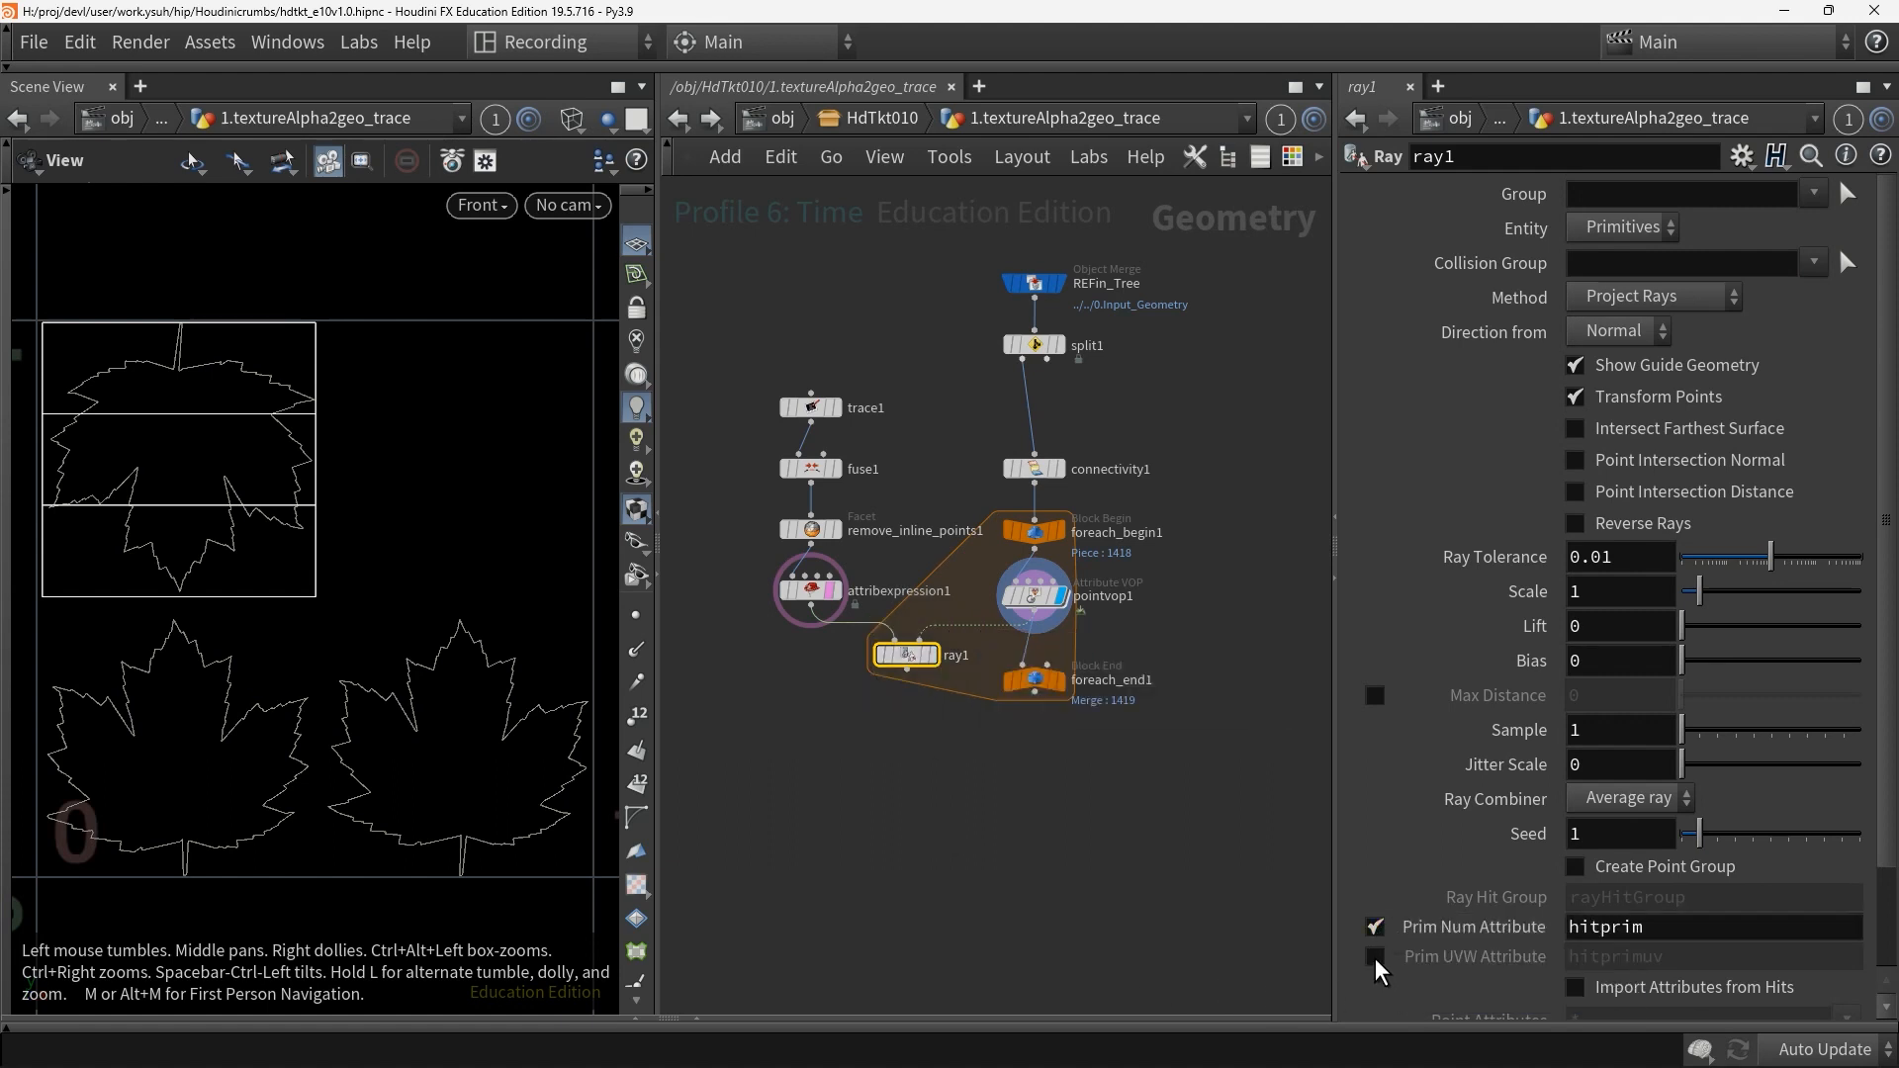
pyautogui.click(1376, 957)
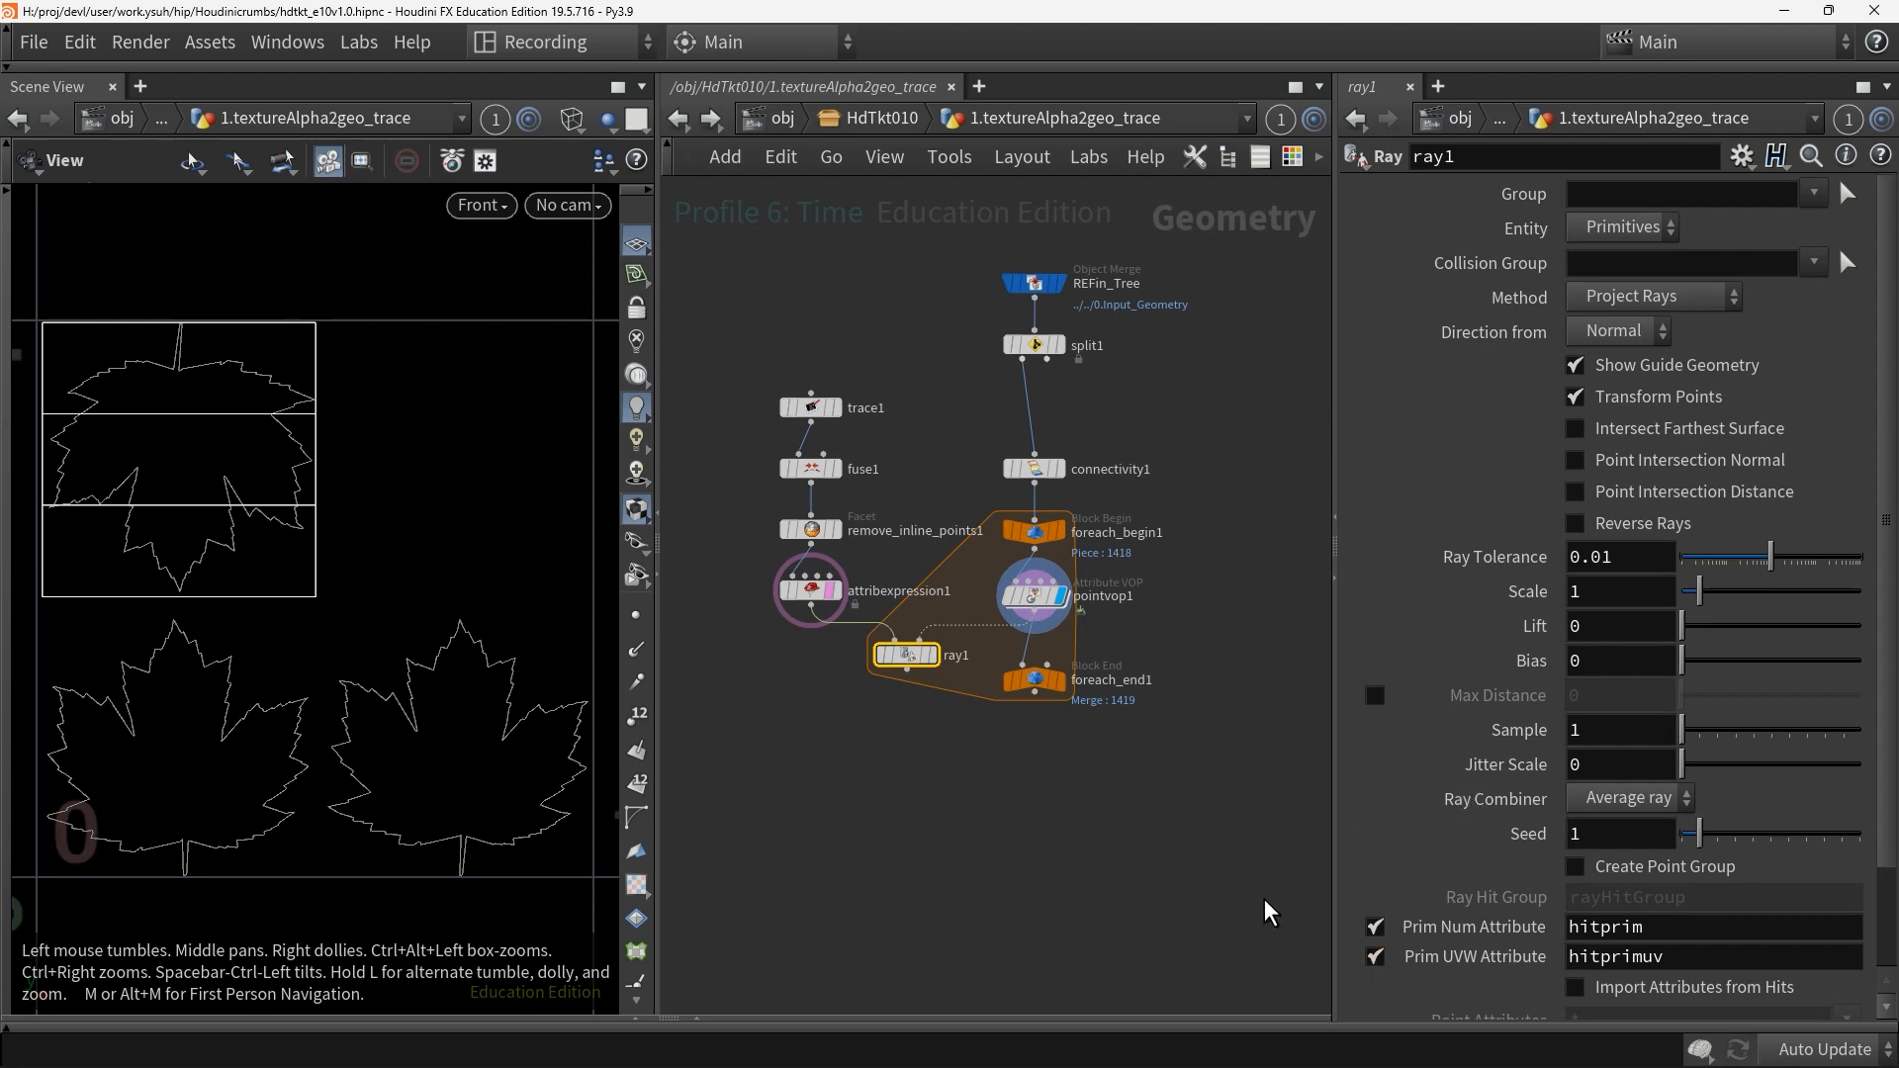
# Add a Blast node fed by ray1, and enable Create Point Group on ray1 with the hit group rayHitGroup
pyautogui.press('Tab')
pyautogui.write('bl')
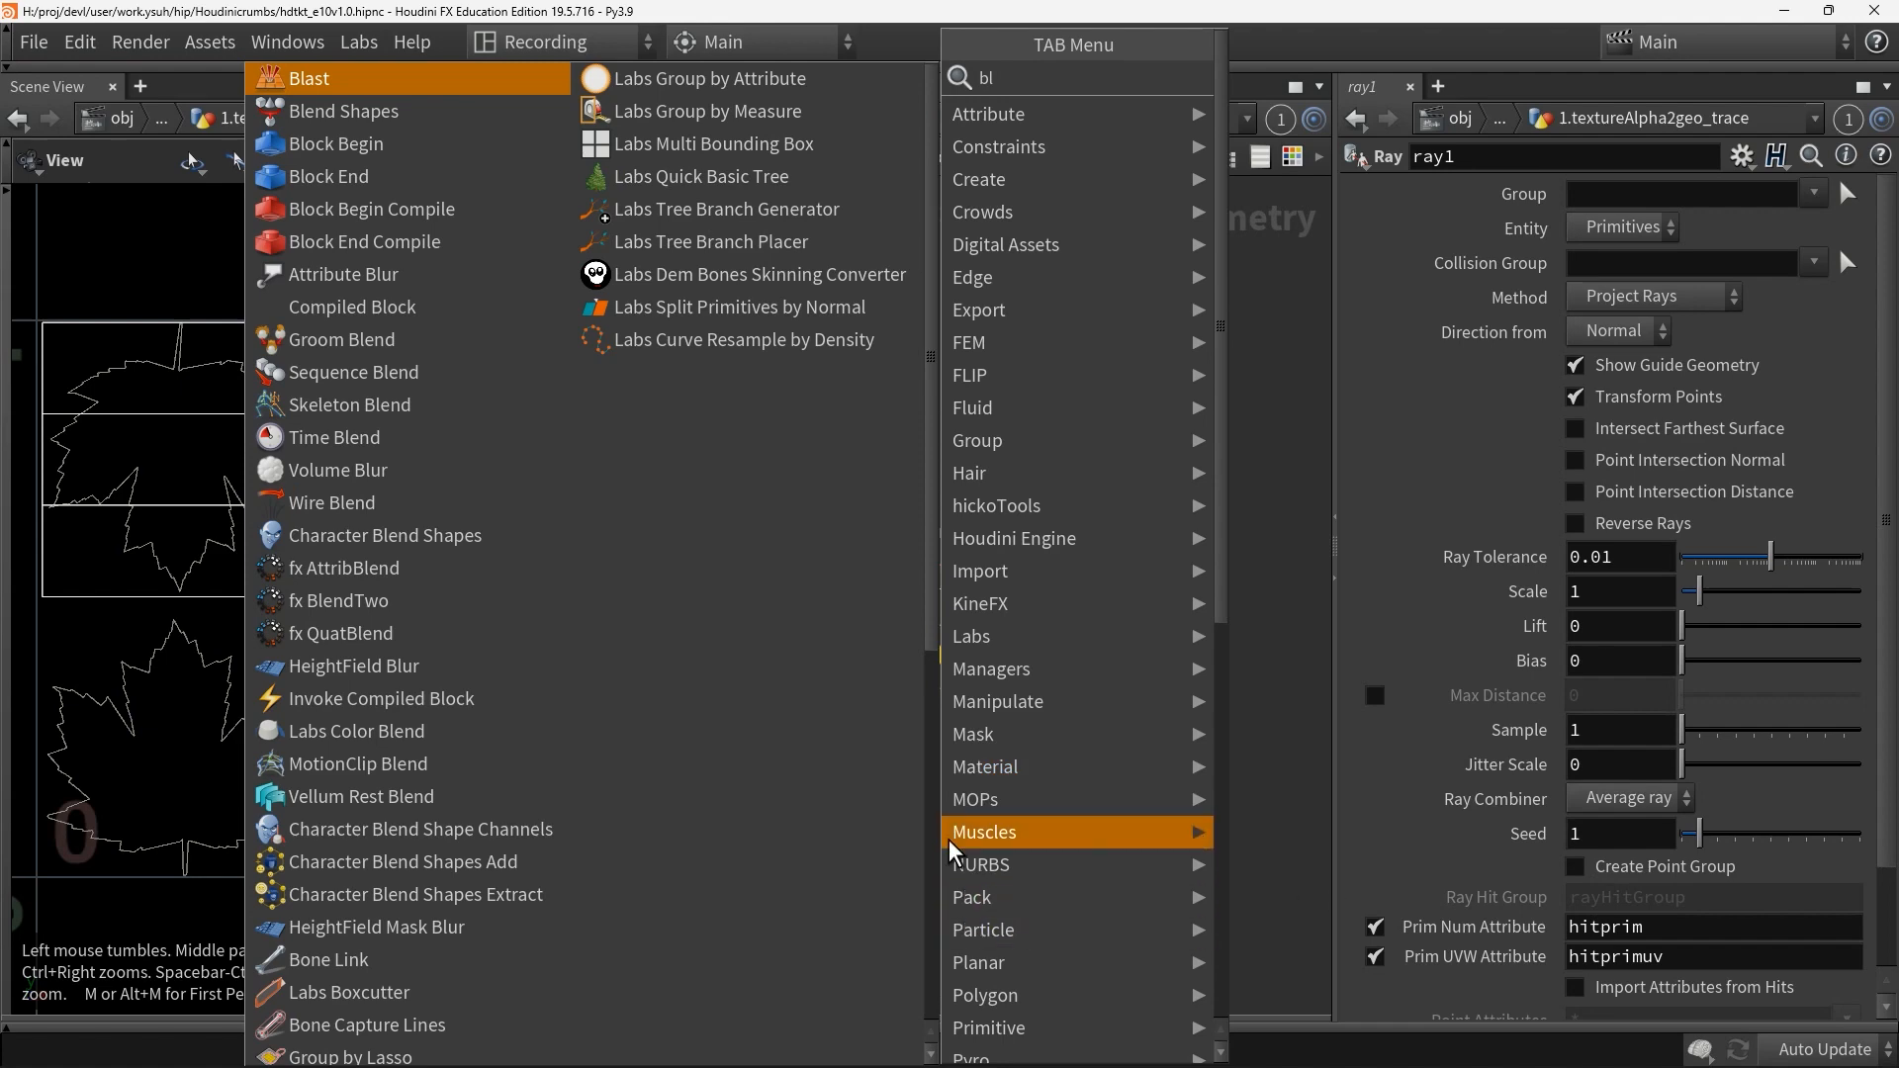
pyautogui.click(391, 84)
pyautogui.click(915, 729)
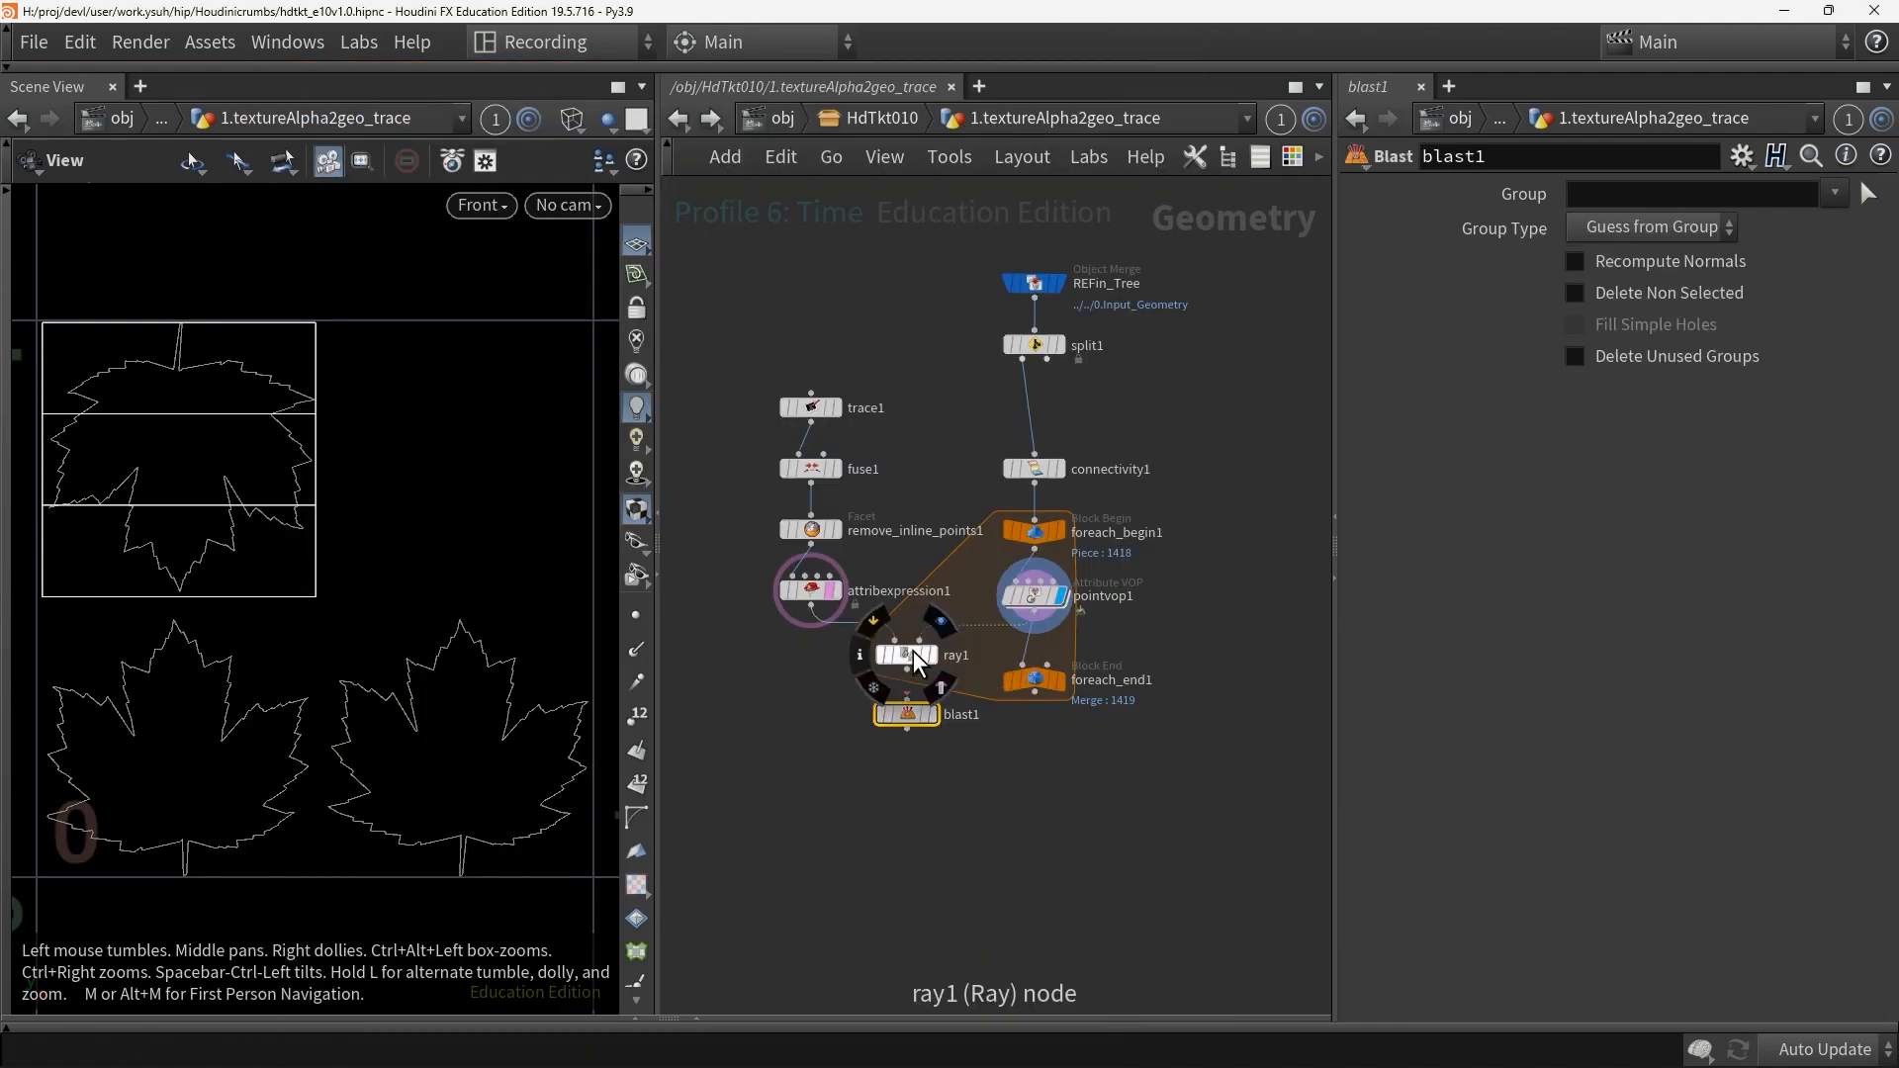
pyautogui.click(902, 655)
pyautogui.click(1649, 871)
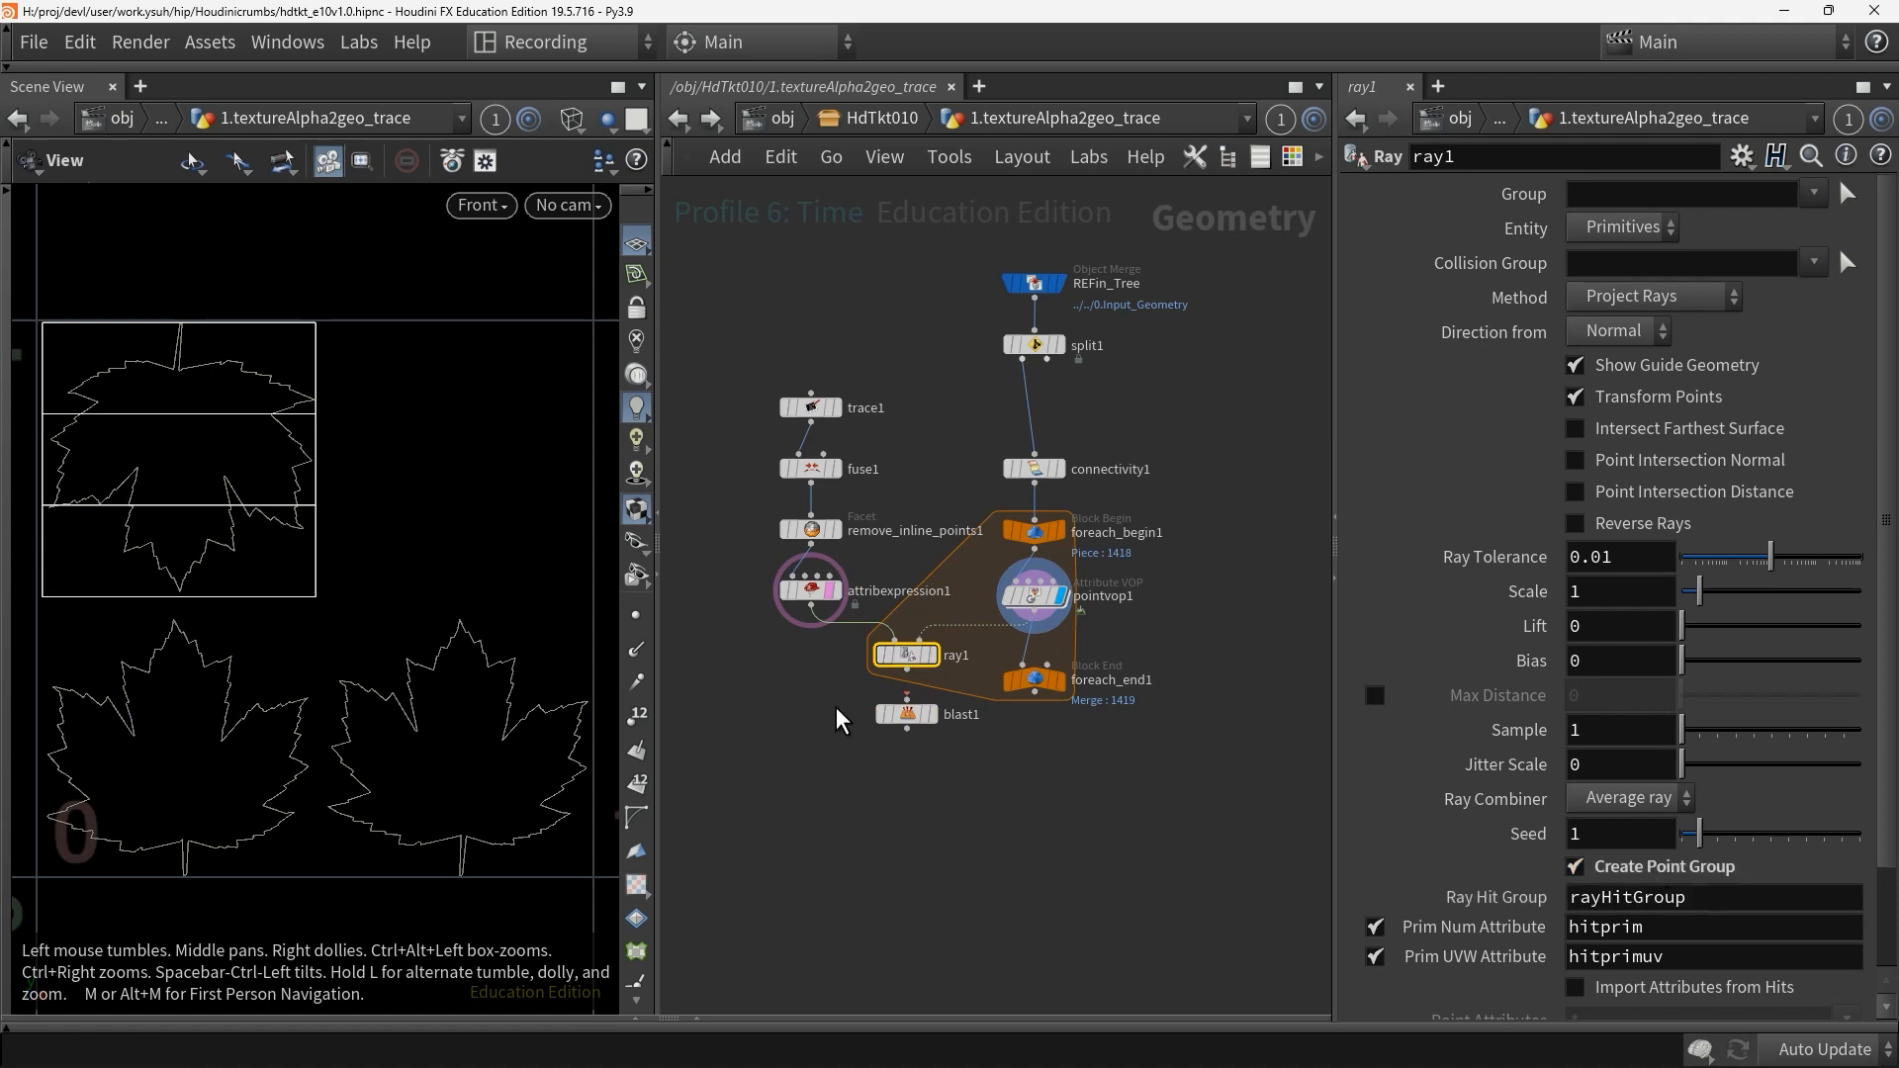
pyautogui.moveTo(915, 698); pyautogui.dragTo(907, 668)
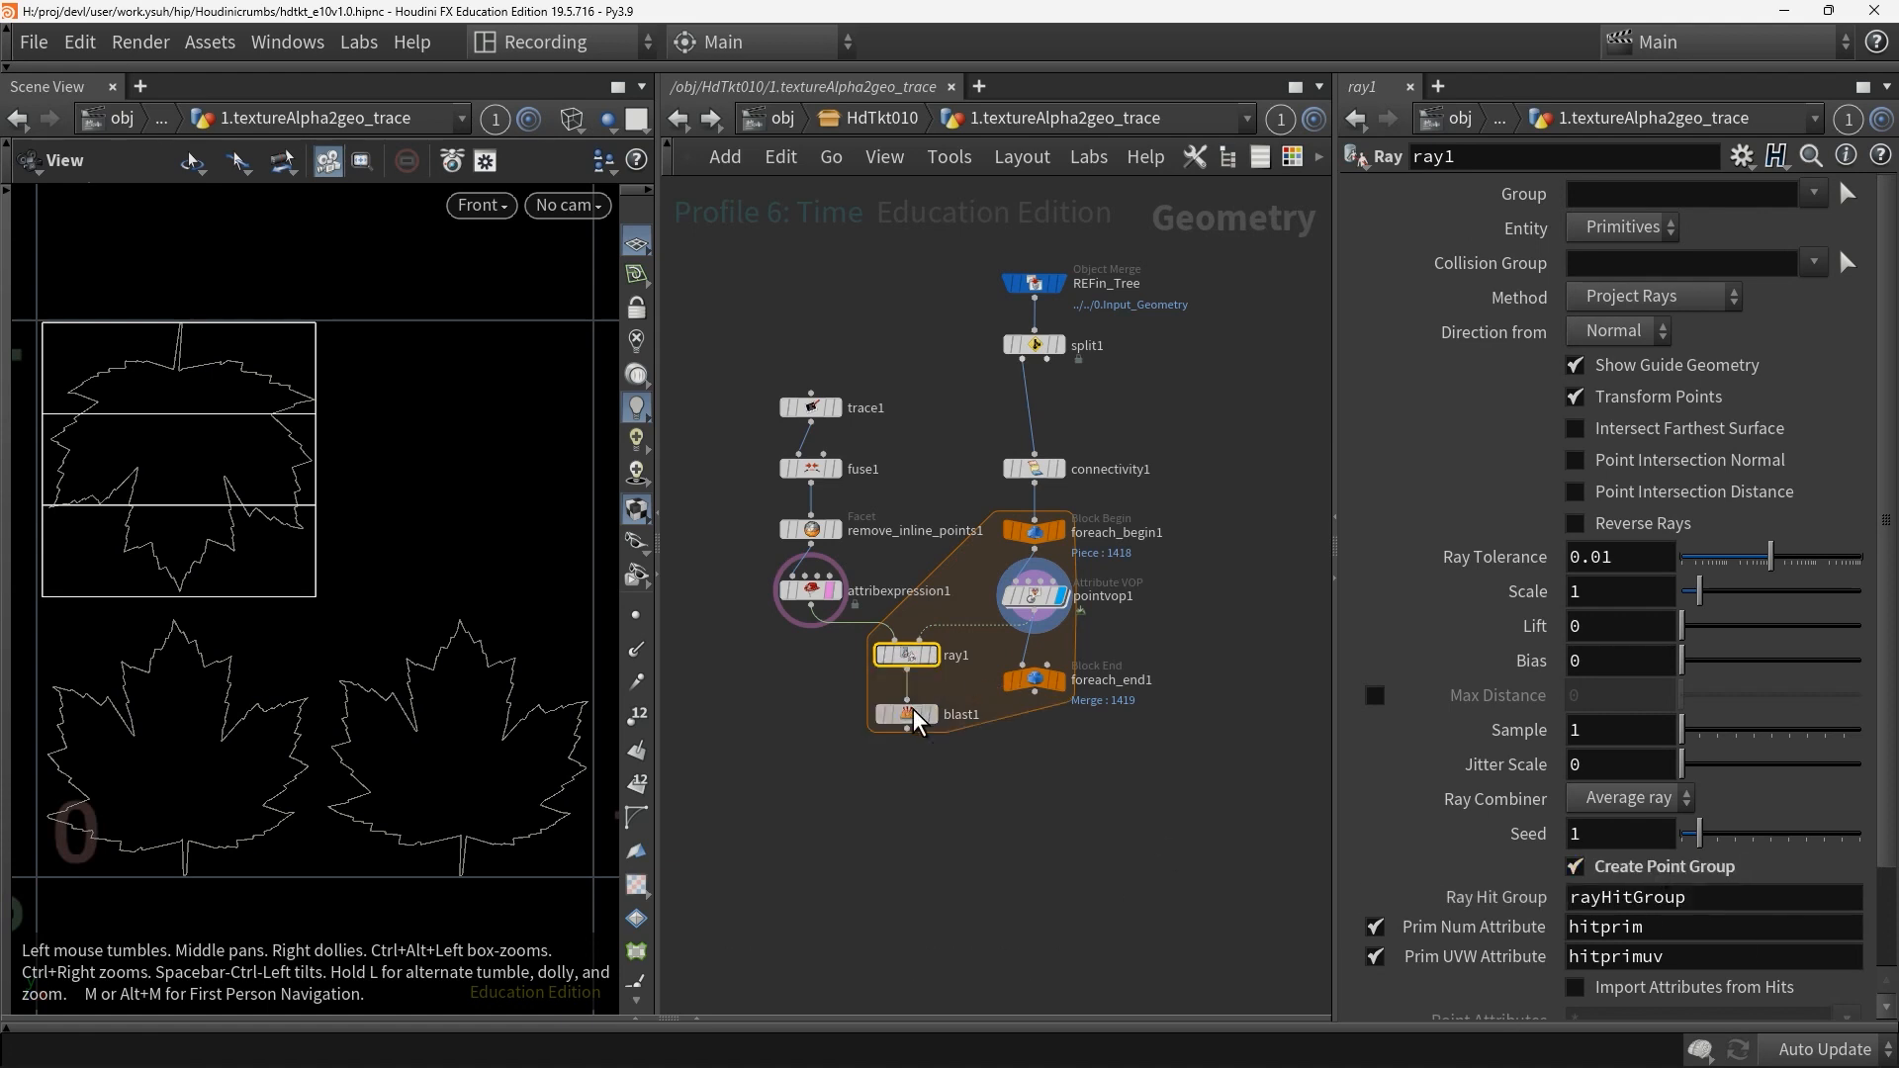
# Set blast1's group to rayHitGroup with Delete Non Selected enabled, and display blast1's result
pyautogui.click(907, 714)
pyautogui.click(1603, 192)
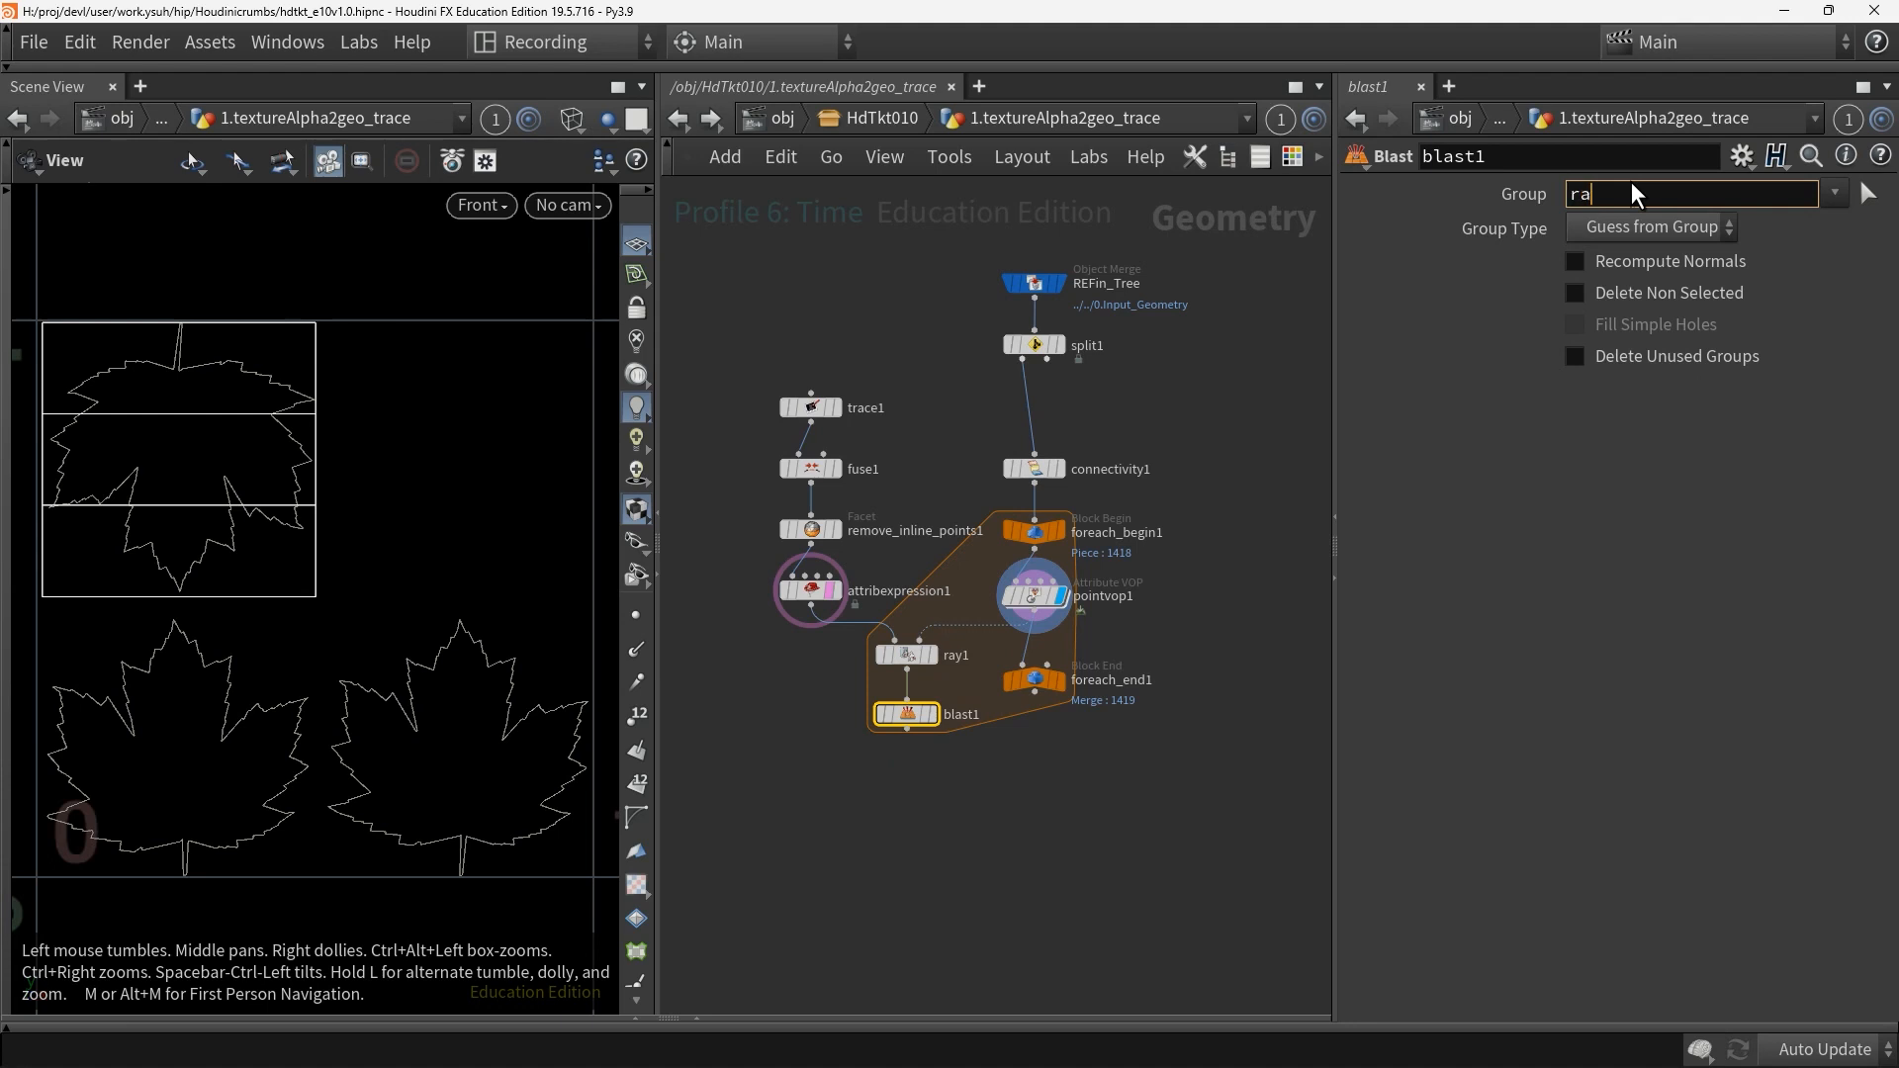
pyautogui.write('rayHitGroup')
pyautogui.press('Return')
pyautogui.click(1620, 293)
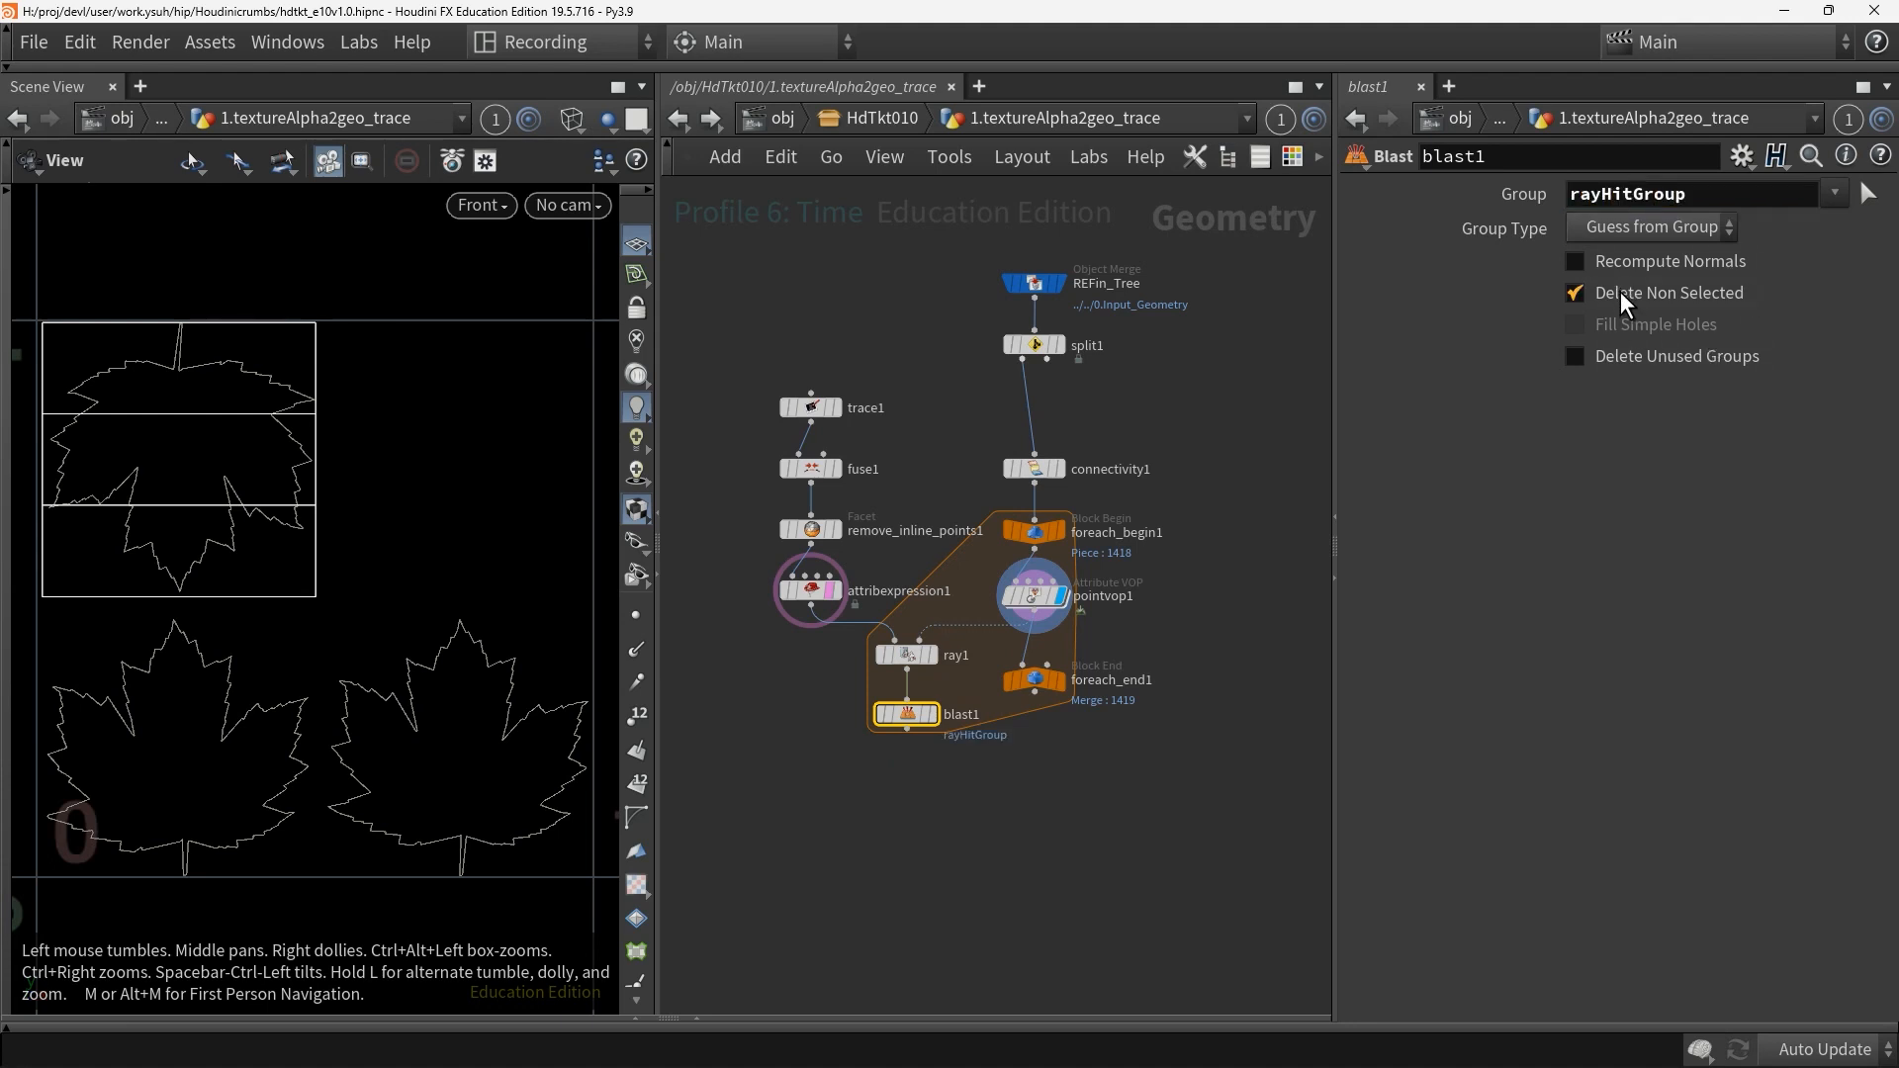
pyautogui.click(932, 714)
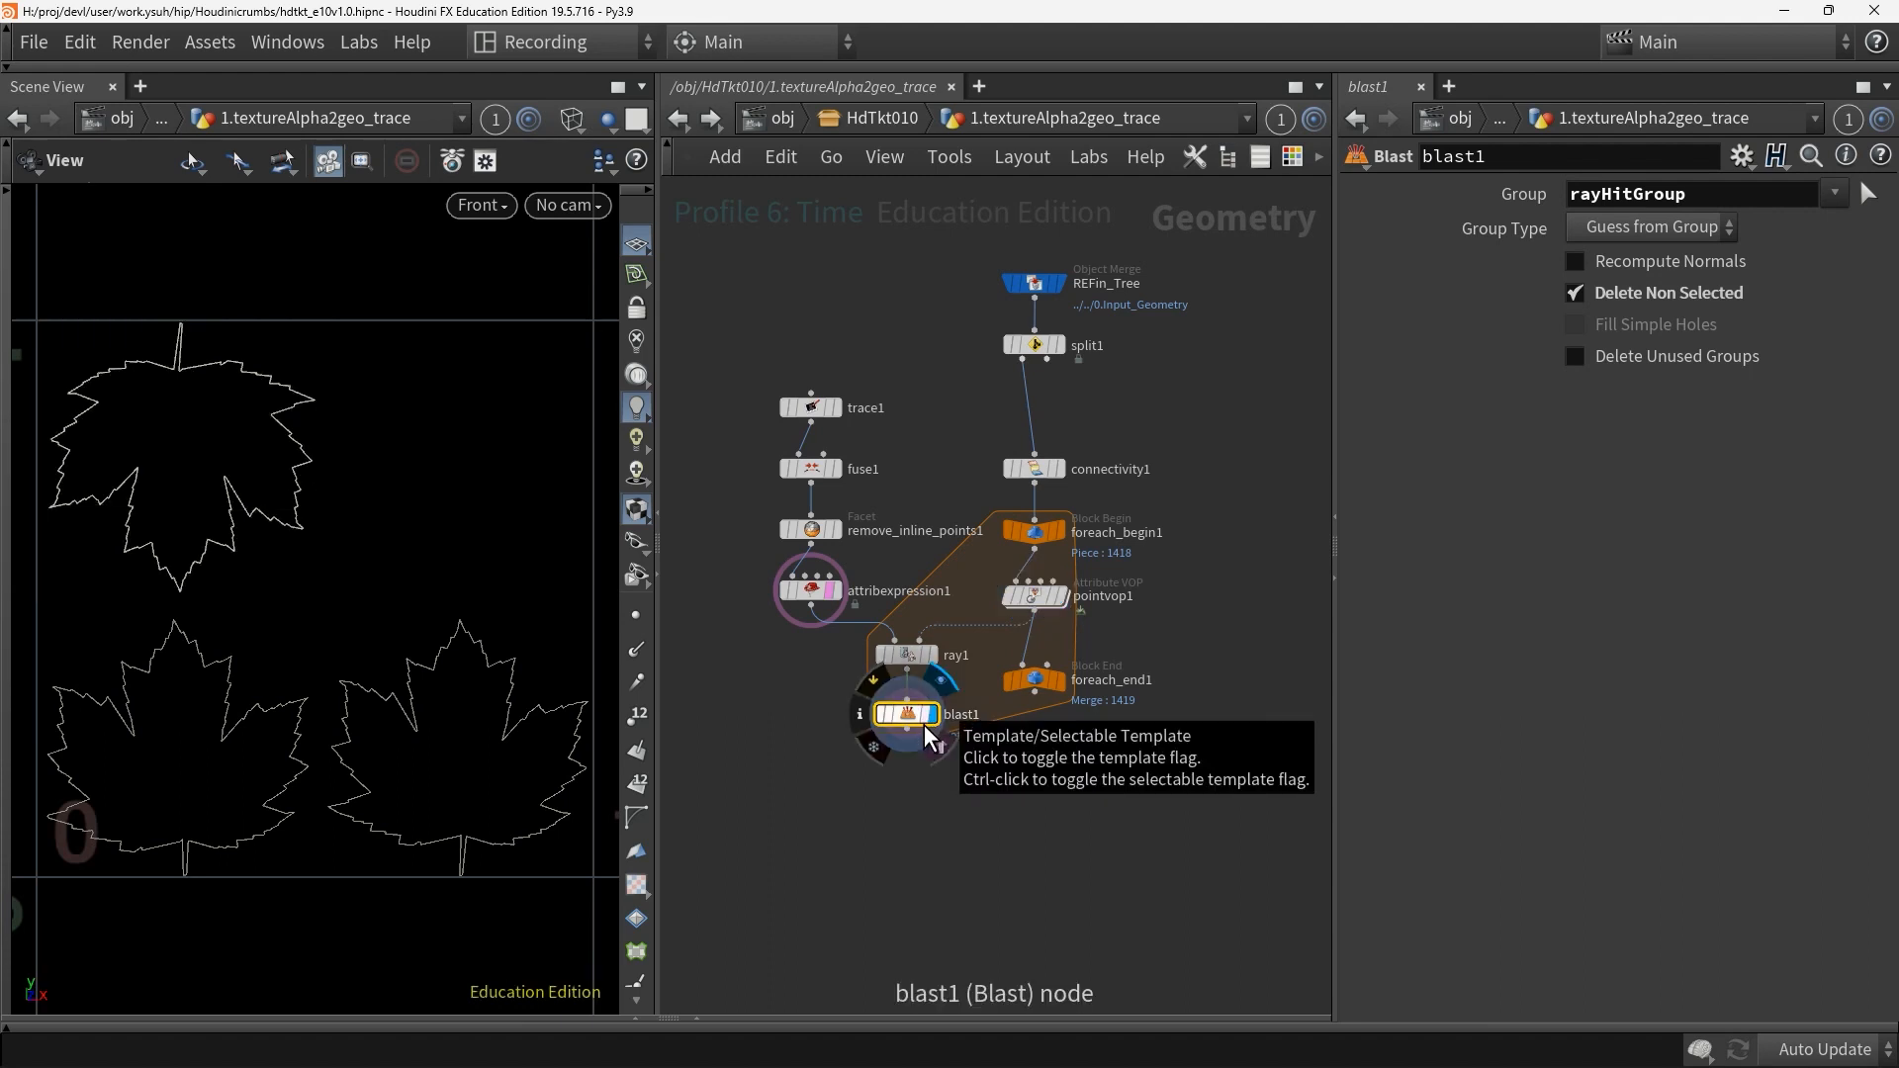
pyautogui.click(924, 726)
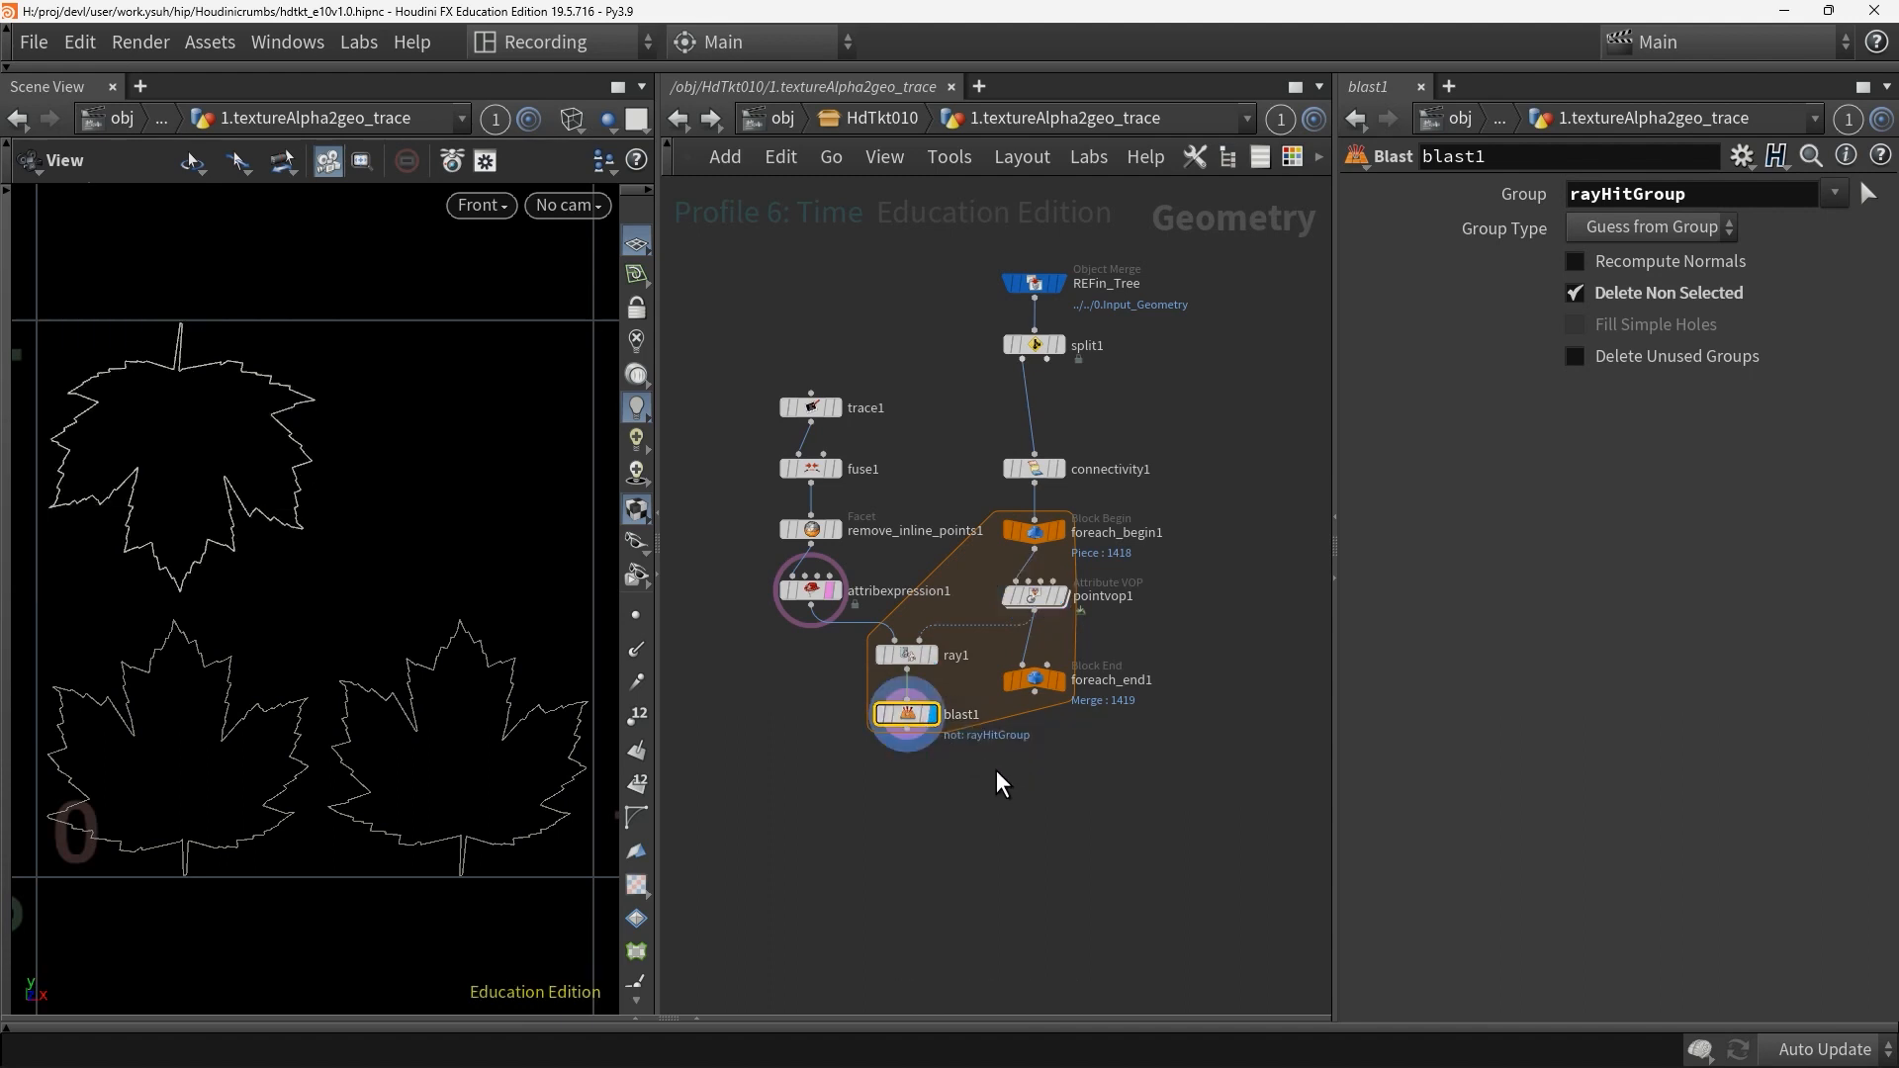
# Add an Attribute Interpolate node with blast1 wired to its first input and foreach_begin1 to its second
pyautogui.press('Tab')
pyautogui.write('att')
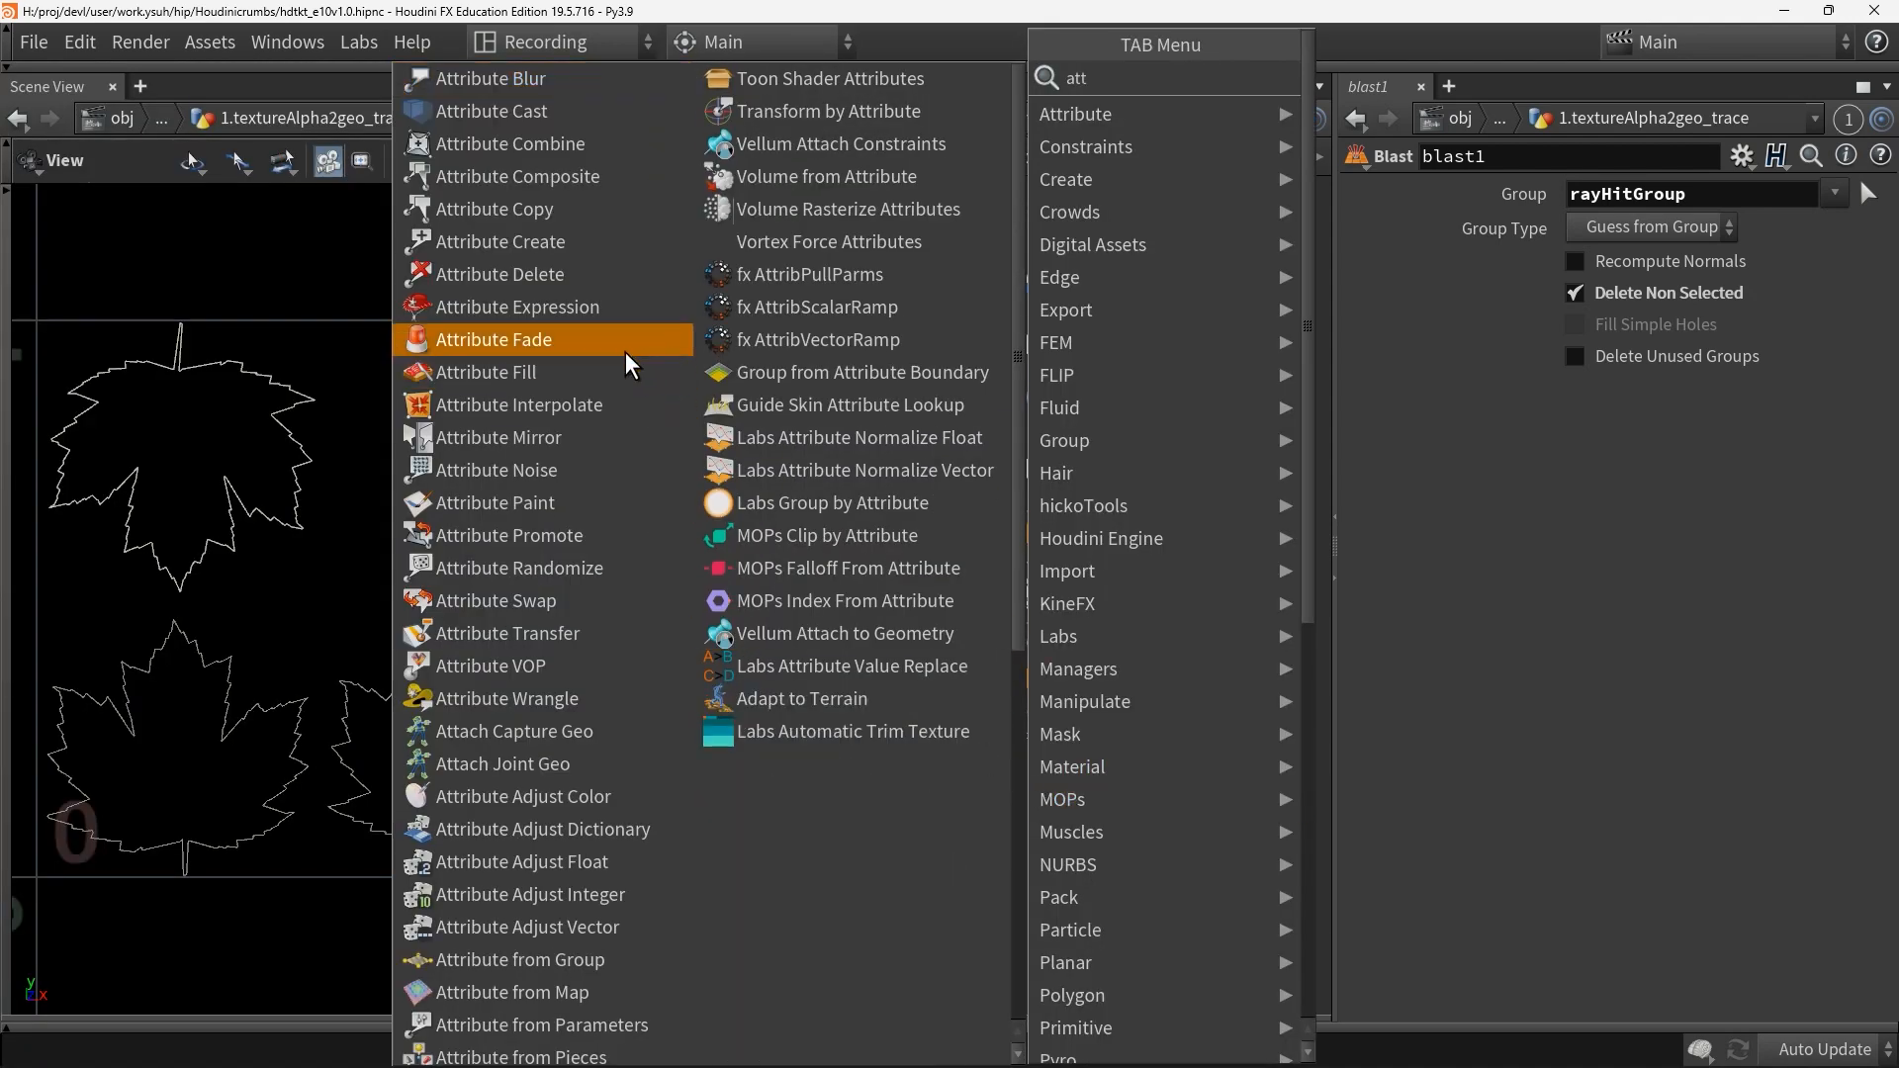
pyautogui.click(596, 408)
pyautogui.click(1124, 745)
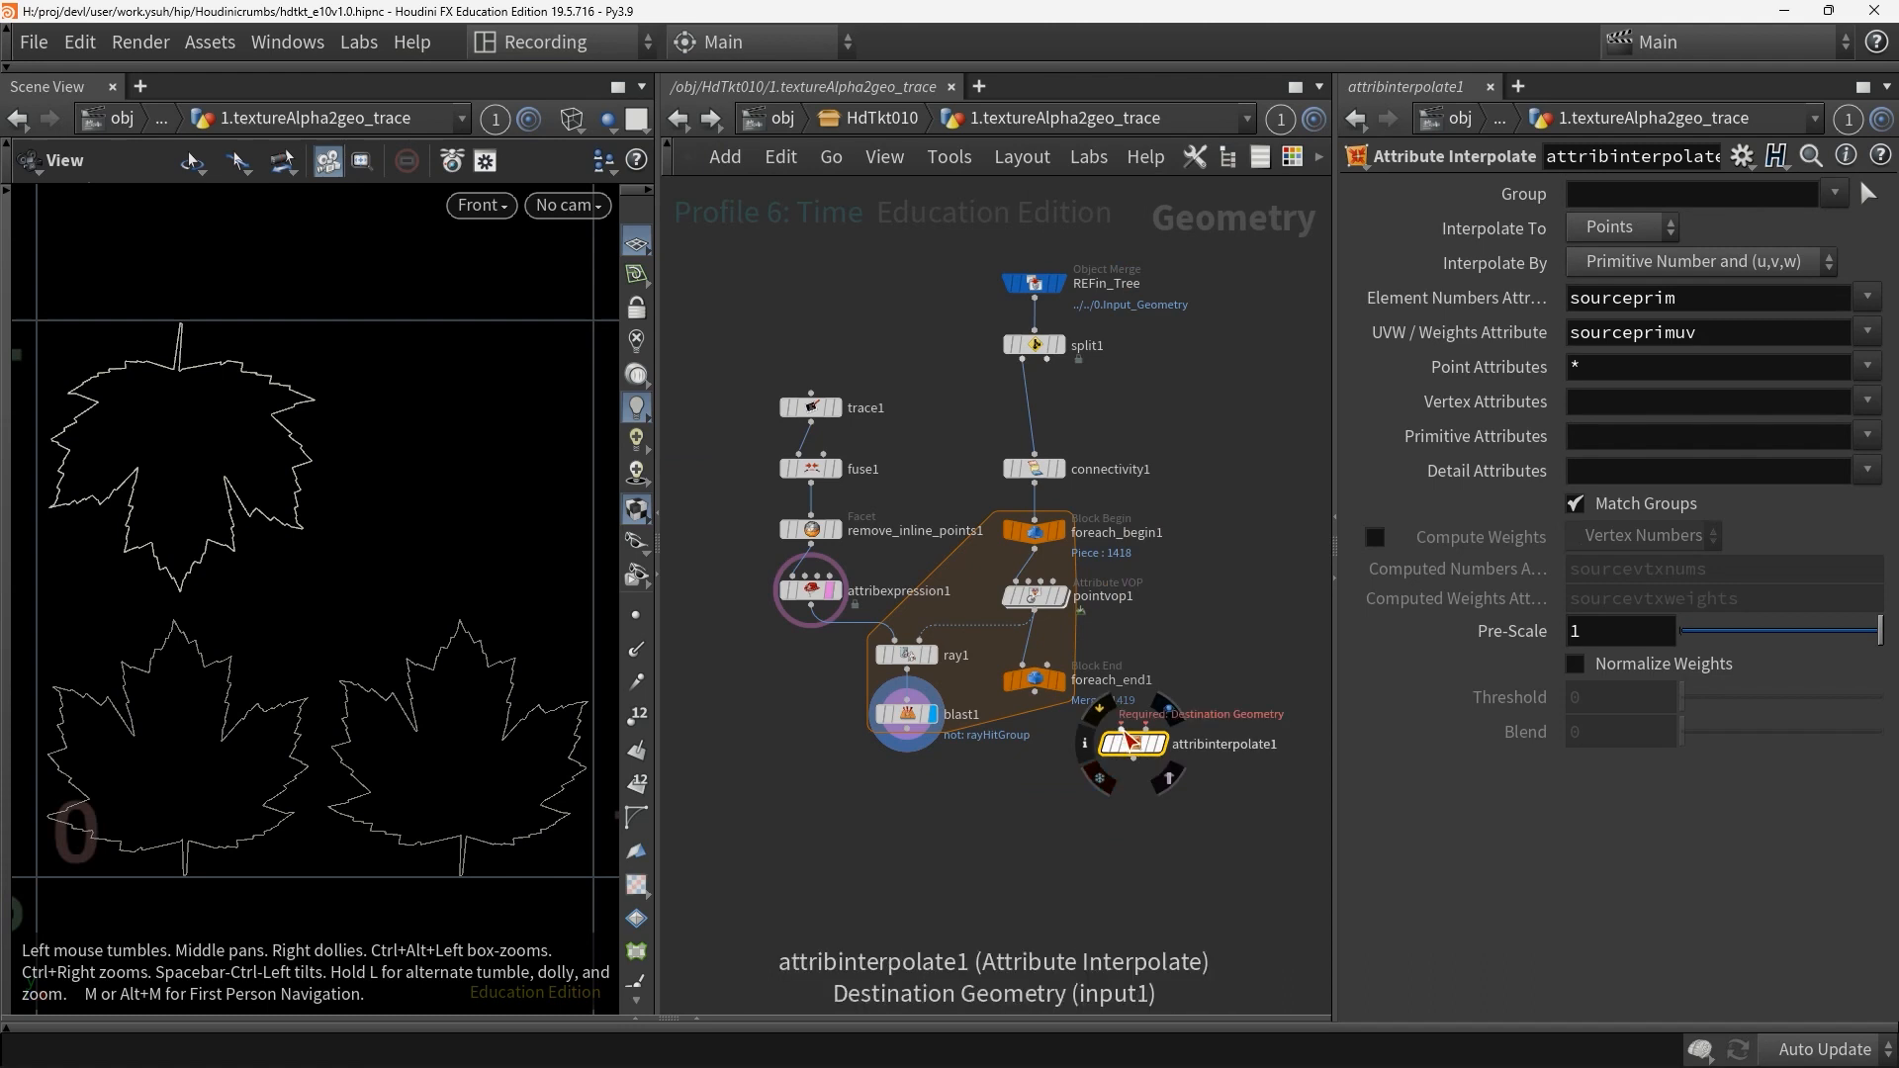
pyautogui.click(1122, 727)
pyautogui.click(908, 734)
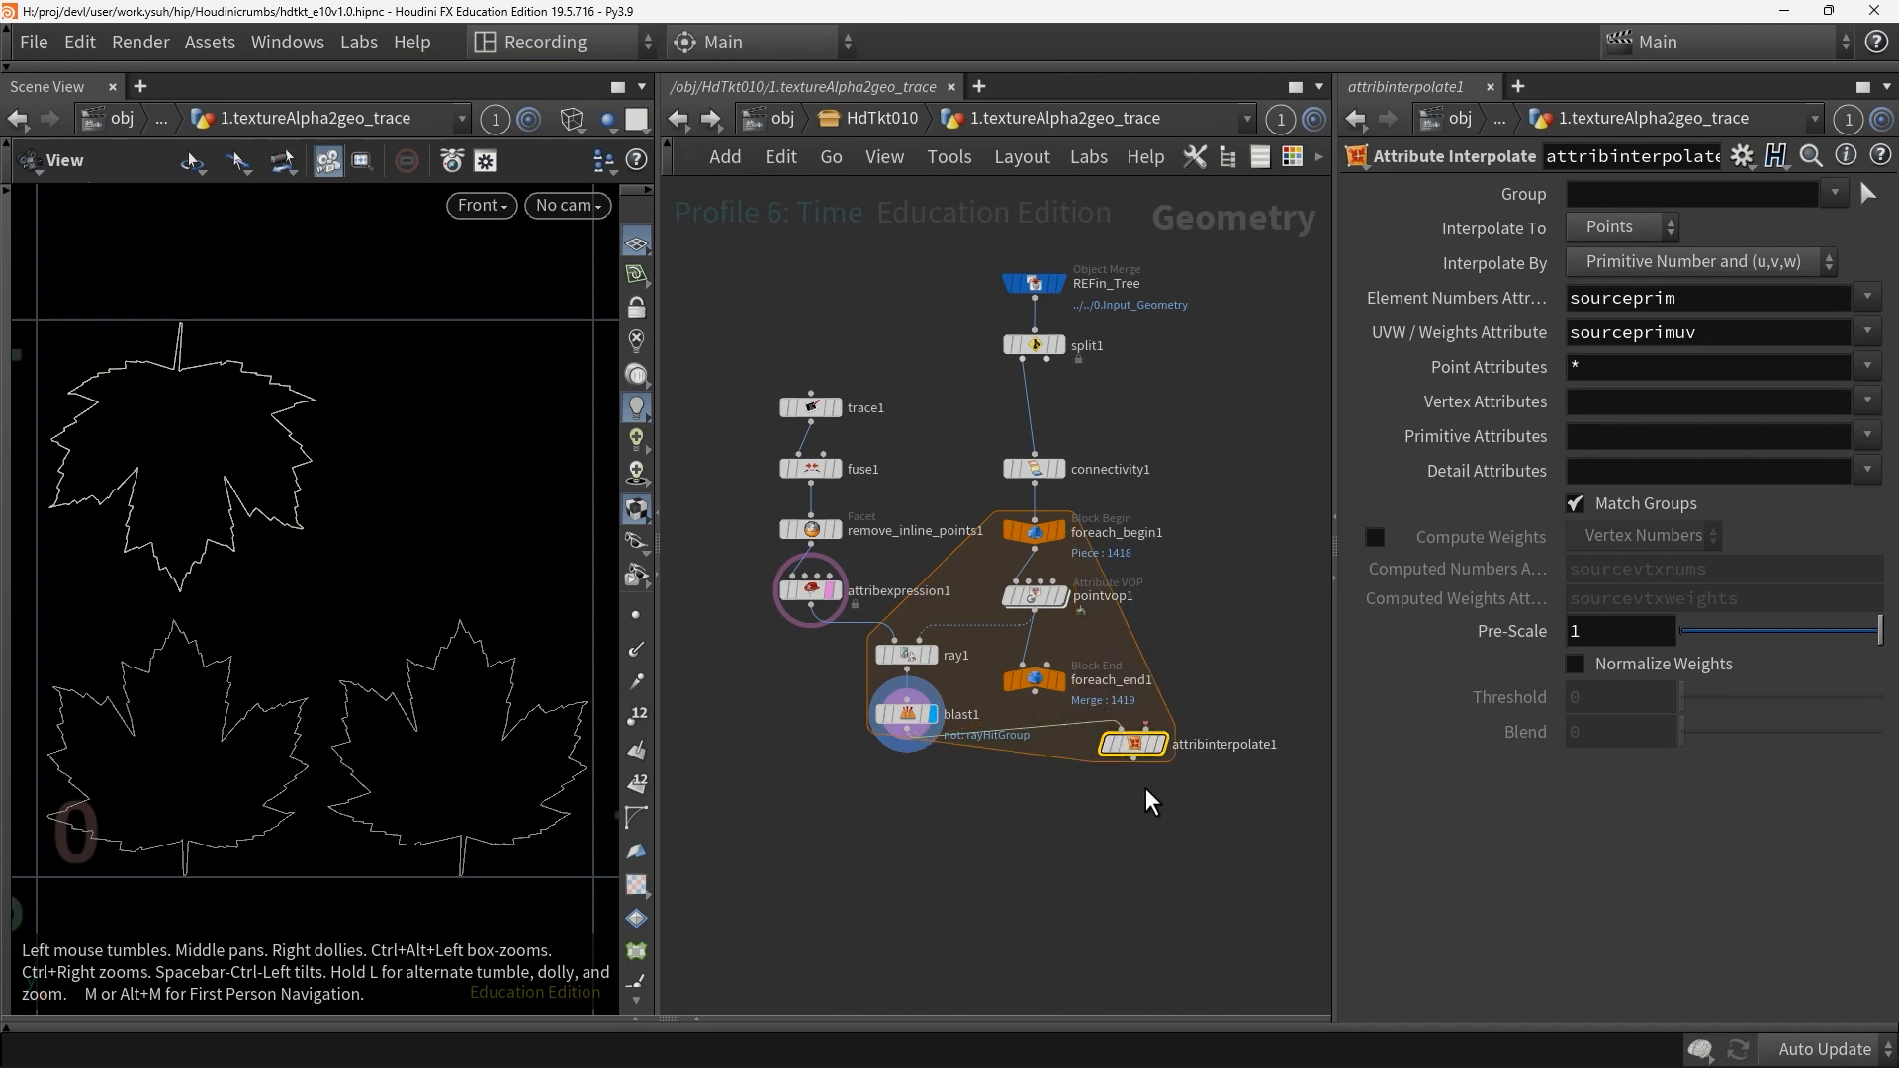
pyautogui.click(1147, 730)
pyautogui.click(1074, 566)
# Set attribinterpolate1's Element Numbers Attribute to hitprim and its UVW / Weights Attribute to hitprimuv
pyautogui.moveTo(1624, 299); pyautogui.dragTo(1570, 303)
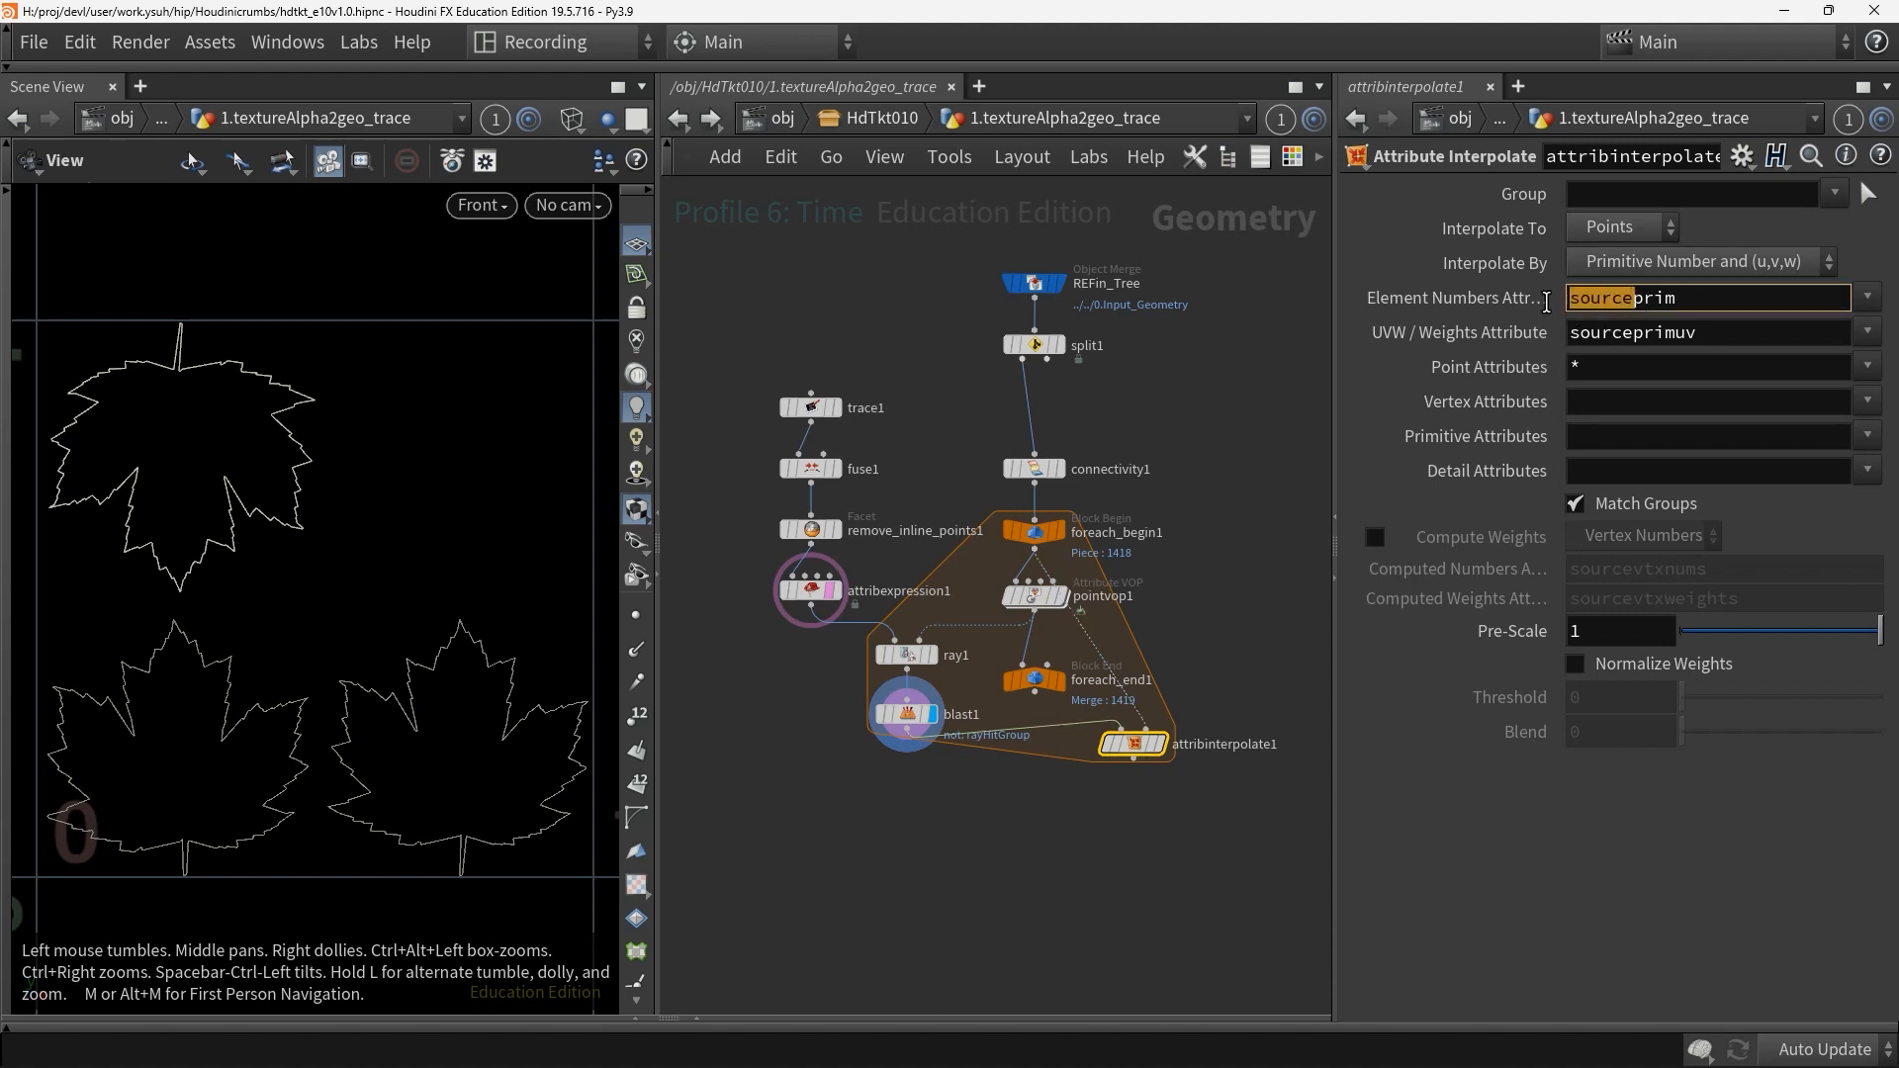
pyautogui.write('hit')
pyautogui.press('Delete')
pyautogui.press('Return')
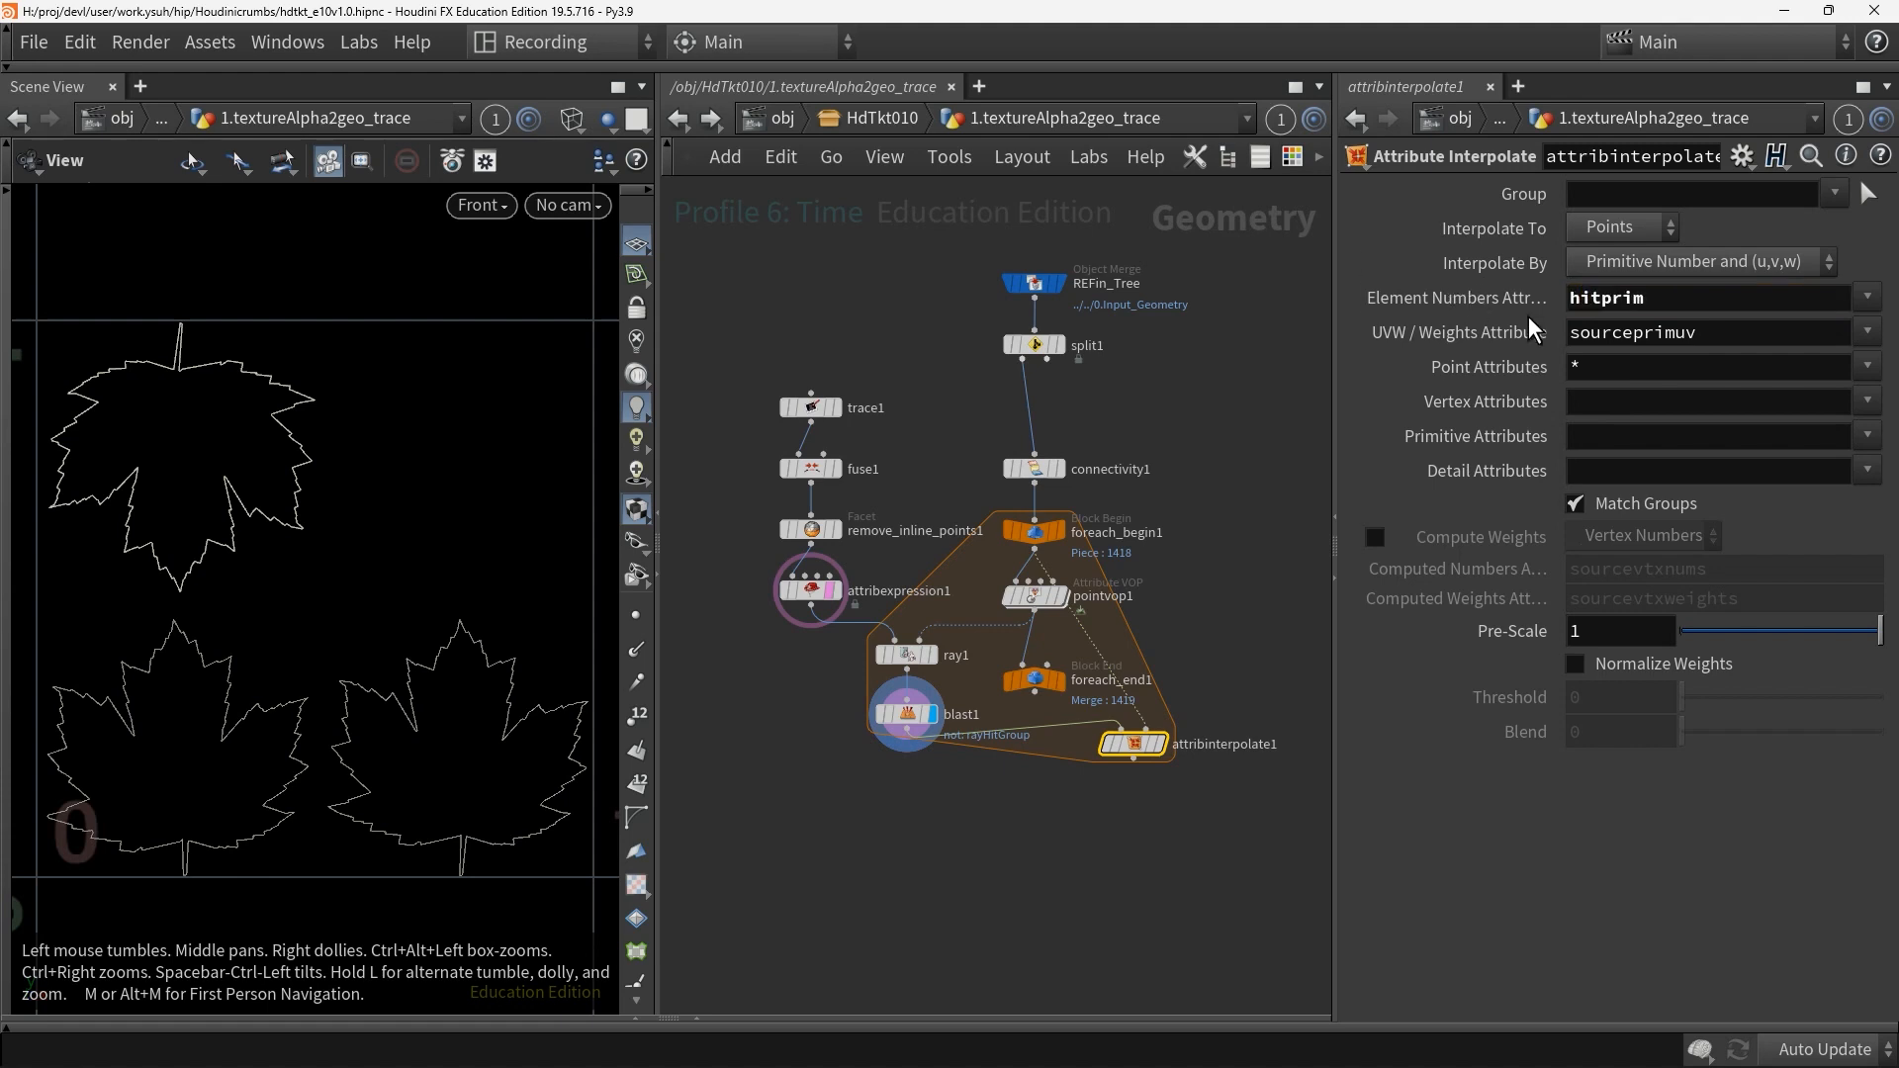
pyautogui.click(1633, 337)
pyautogui.hotkey('shift', 'Home')
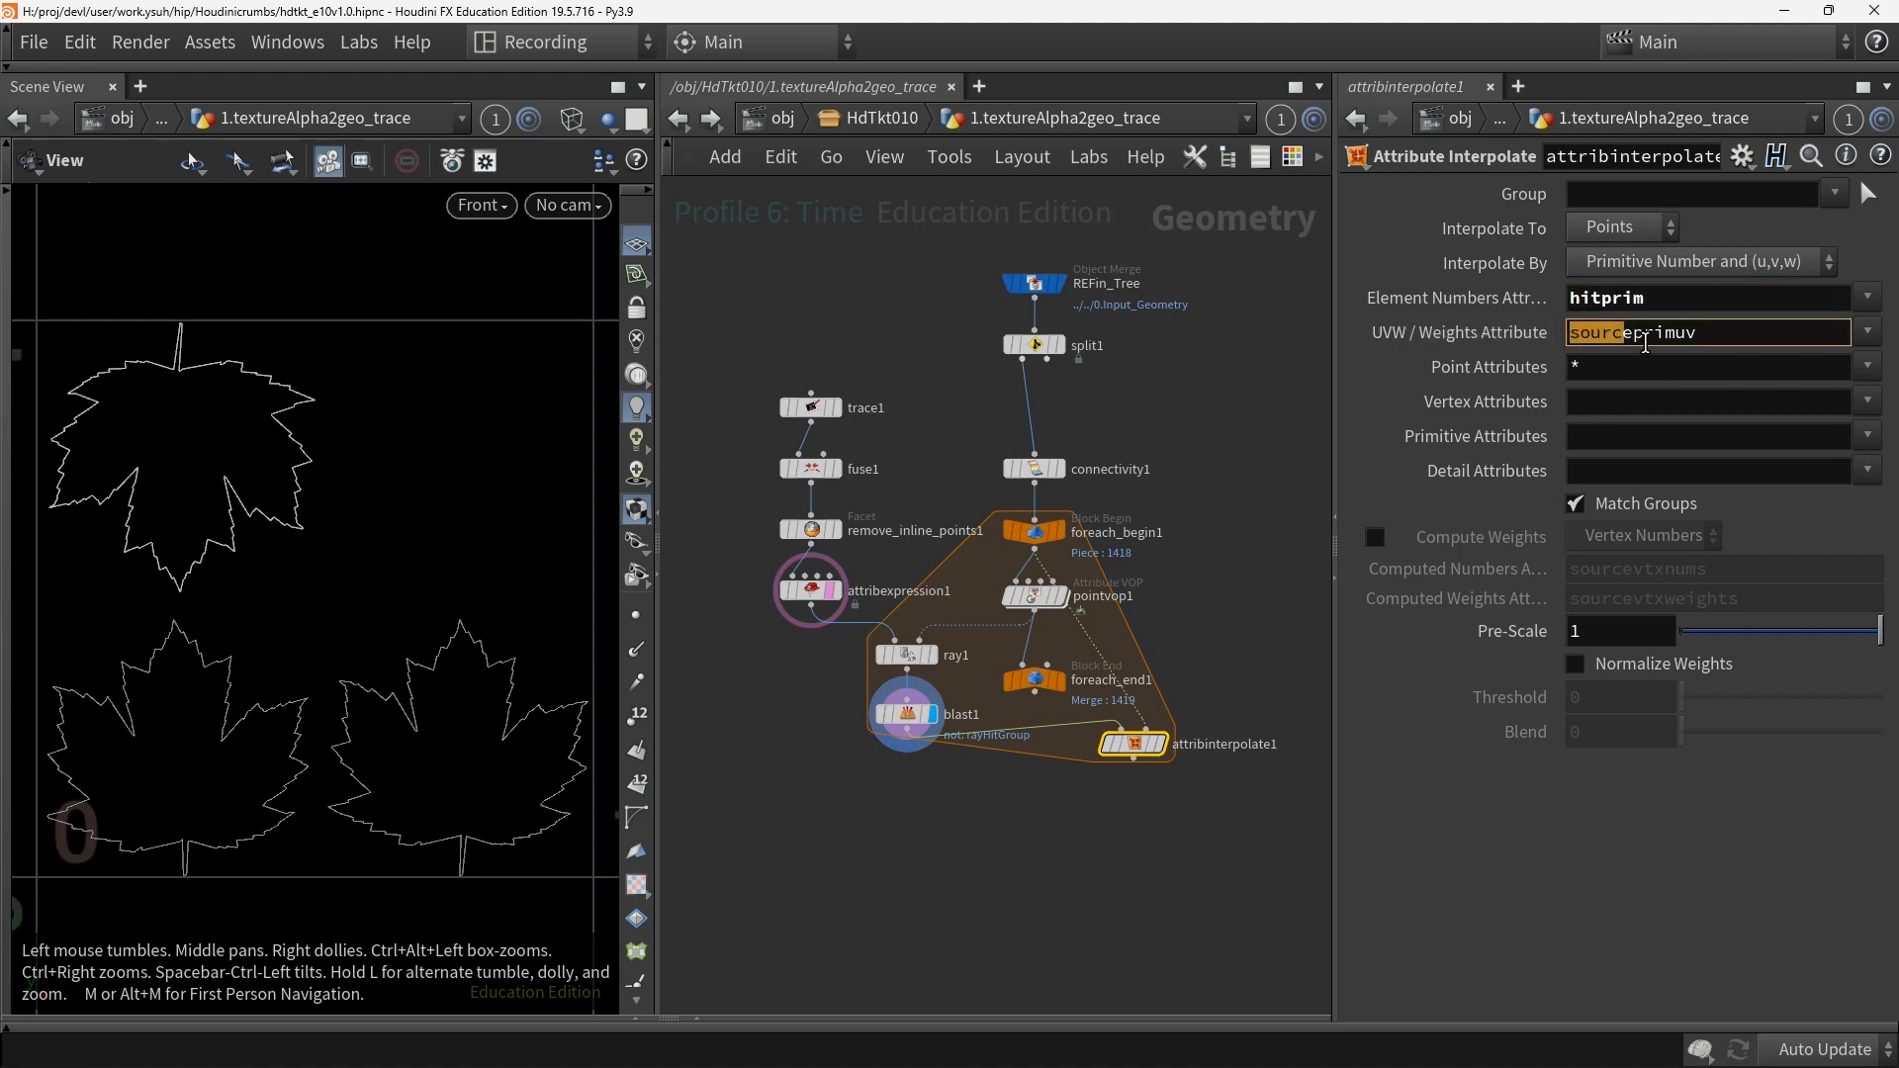
pyautogui.press('BackSpace')
pyautogui.write('hit')
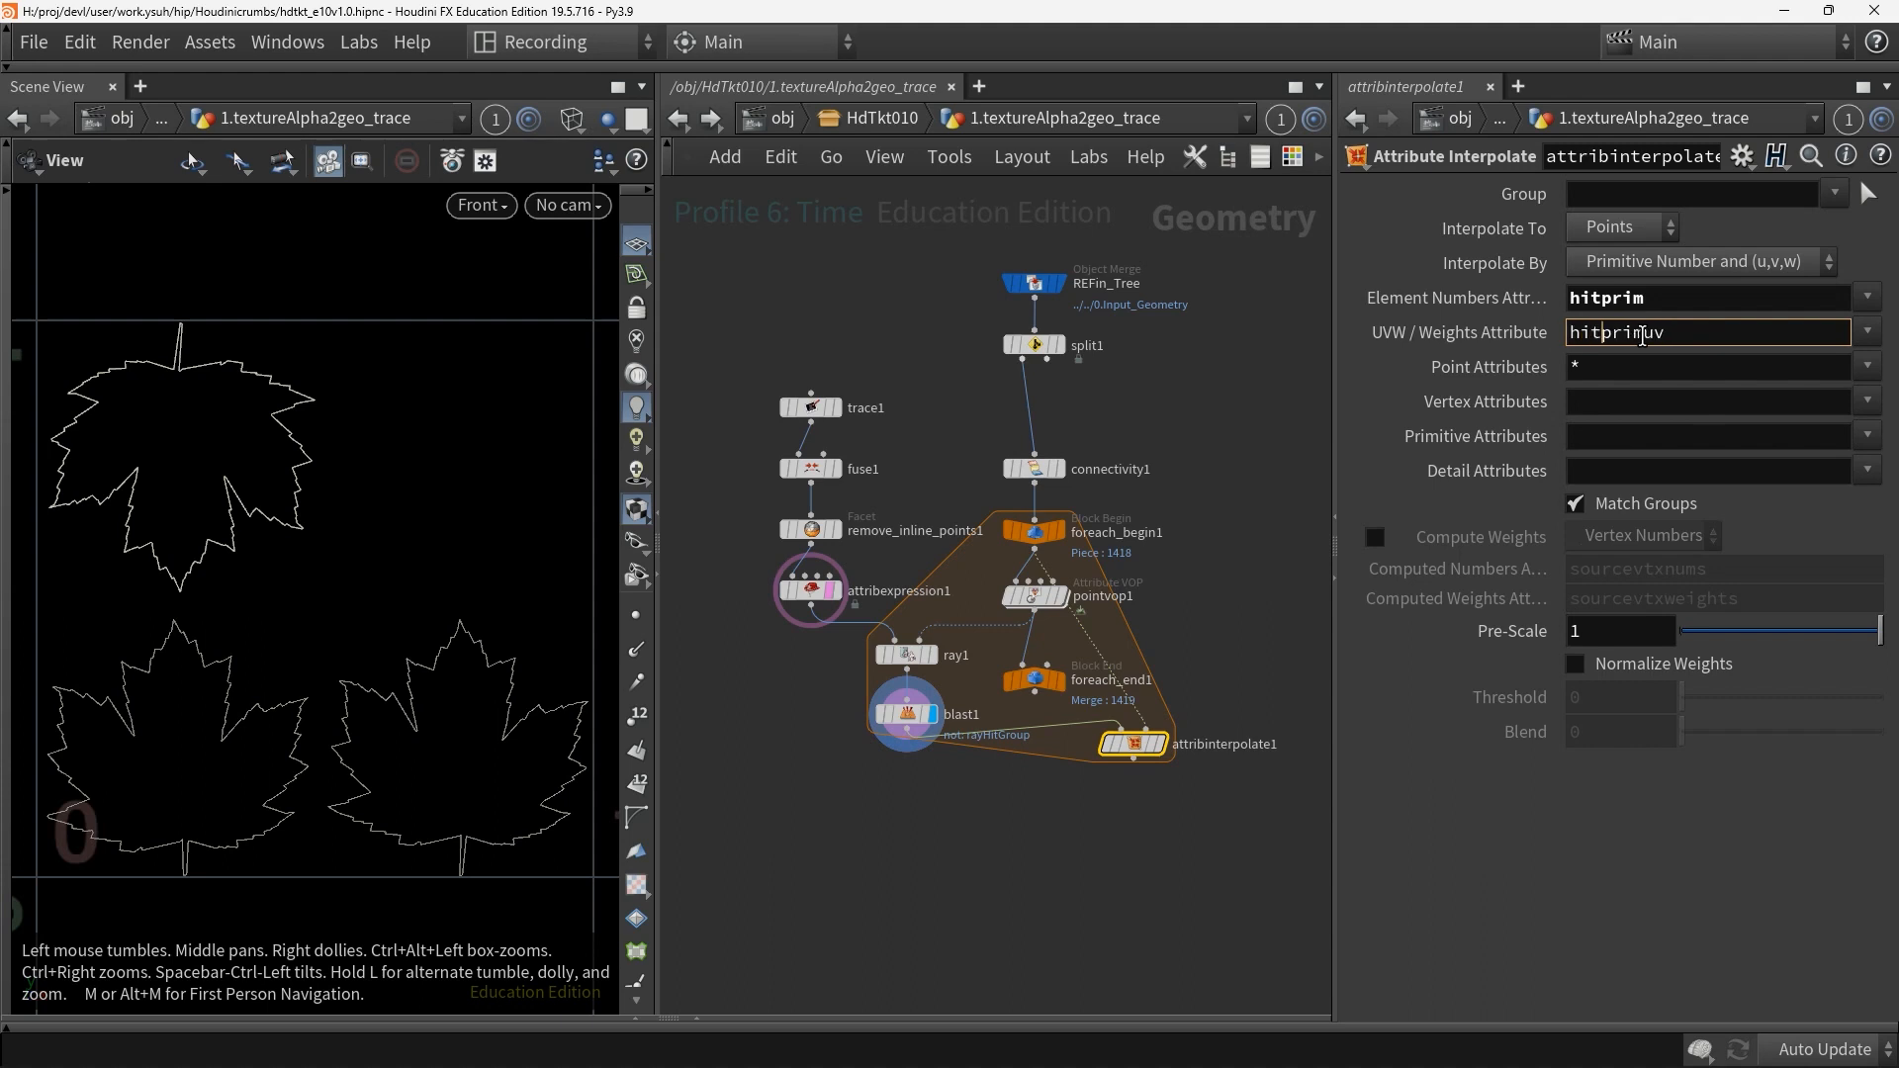
pyautogui.press('Return')
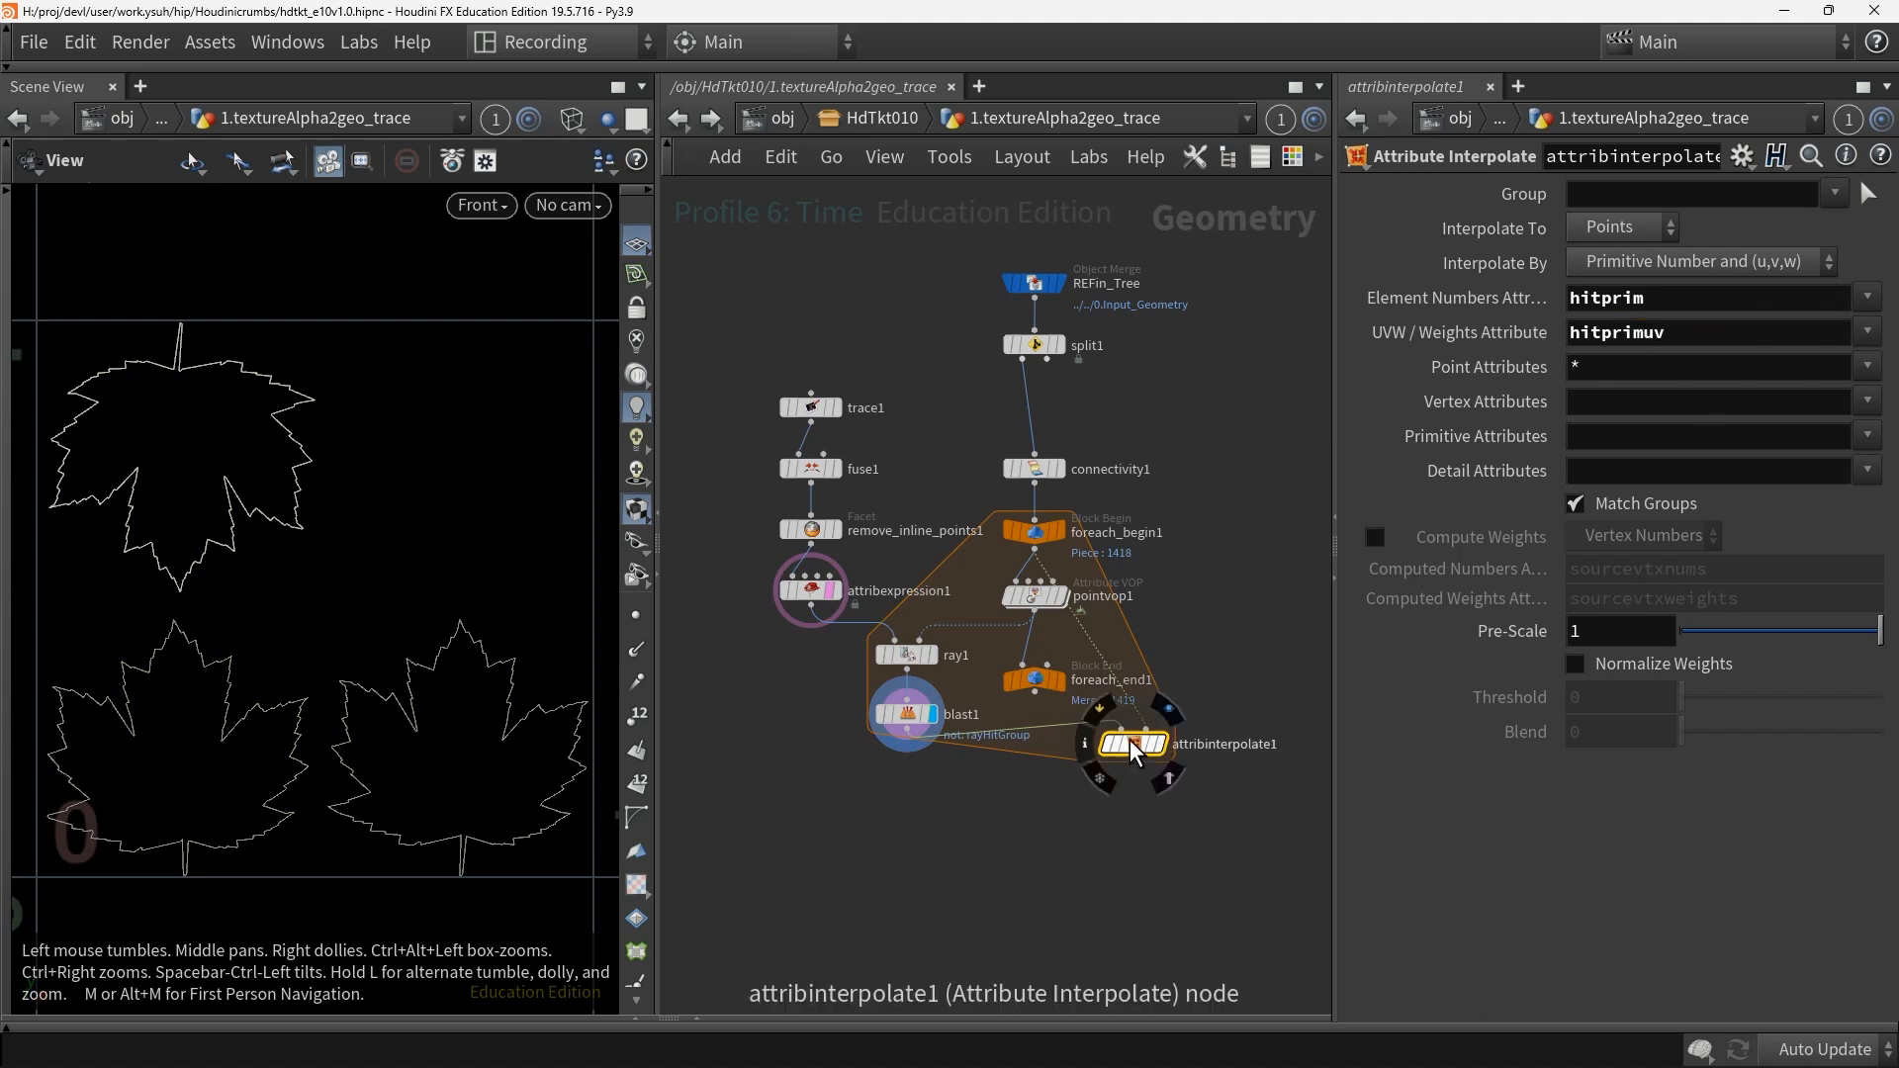
# Move foreach_end1 below the other nodes, feed it from attribinterpolate1 instead of pointvop1, and place attribinterpolate1 just above it
pyautogui.moveTo(1026, 679); pyautogui.dragTo(1008, 829)
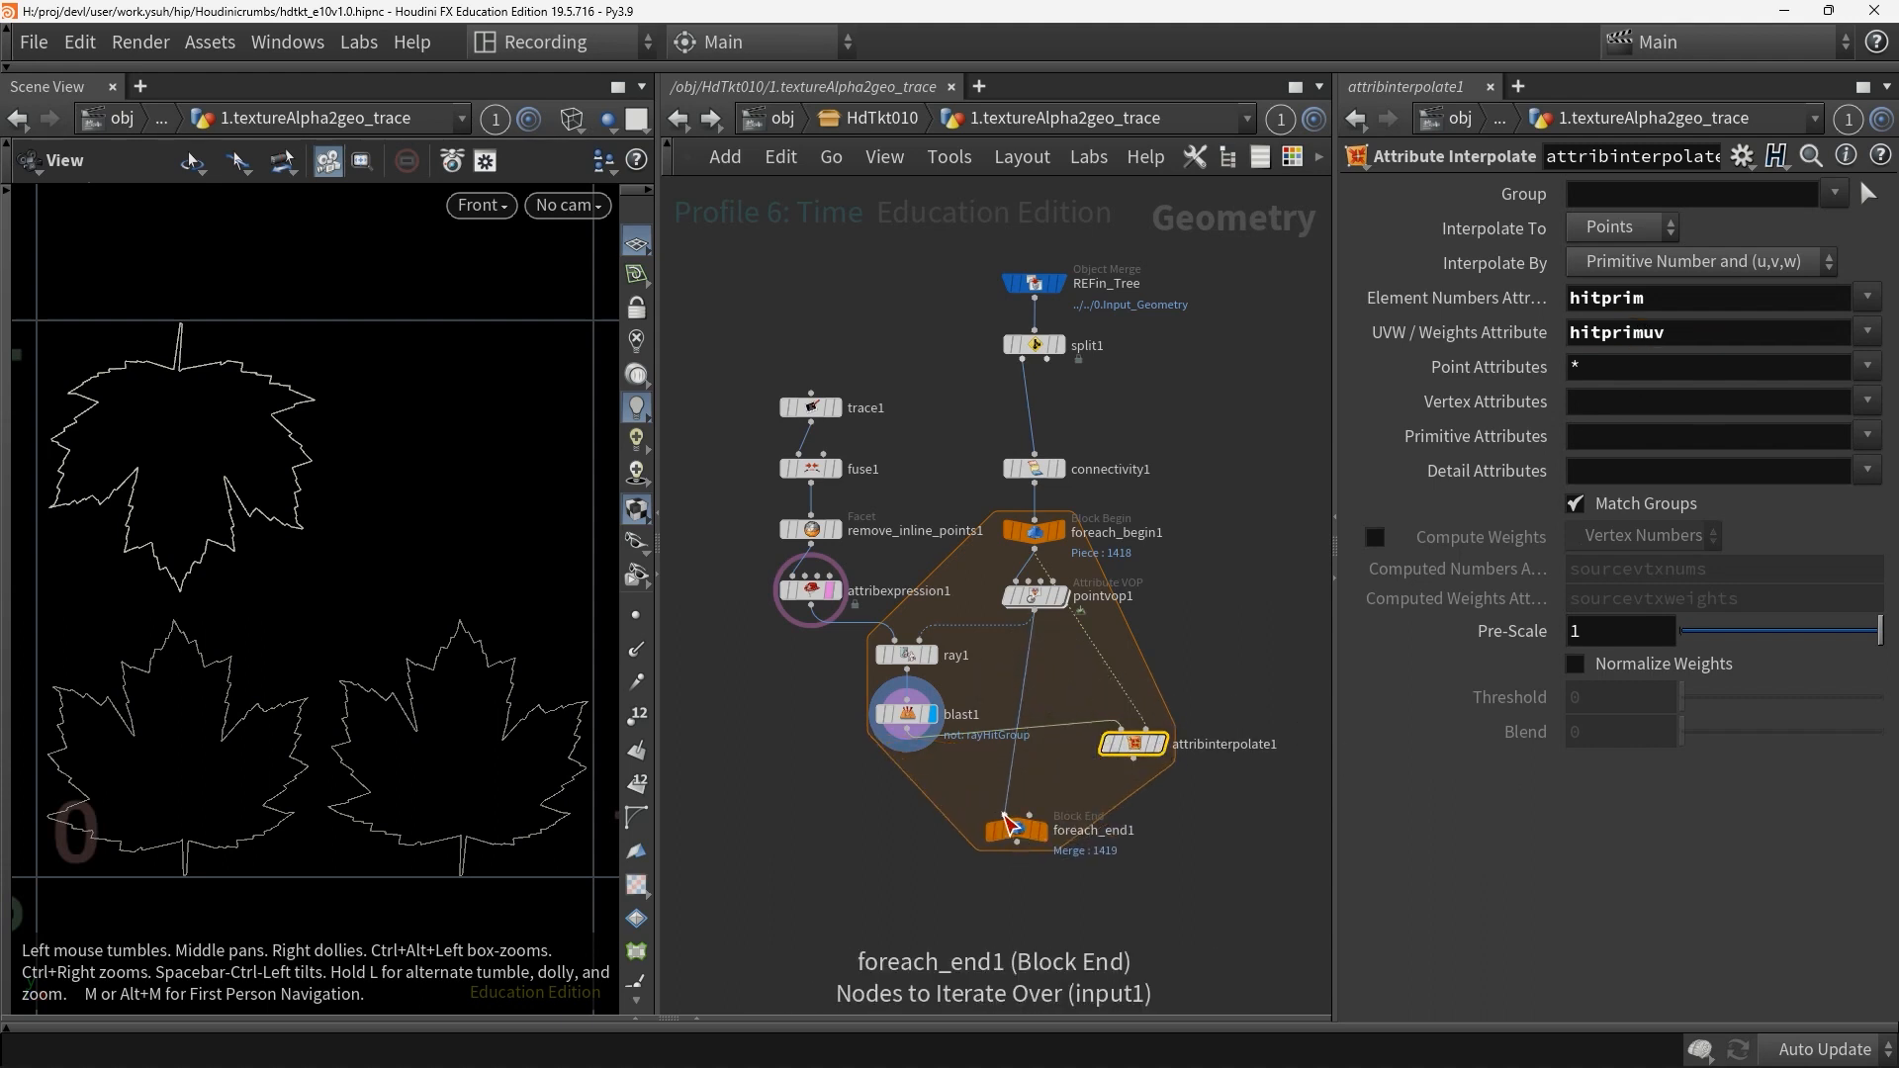
pyautogui.click(1005, 815)
pyautogui.click(1133, 759)
pyautogui.moveTo(1140, 746); pyautogui.dragTo(1070, 758)
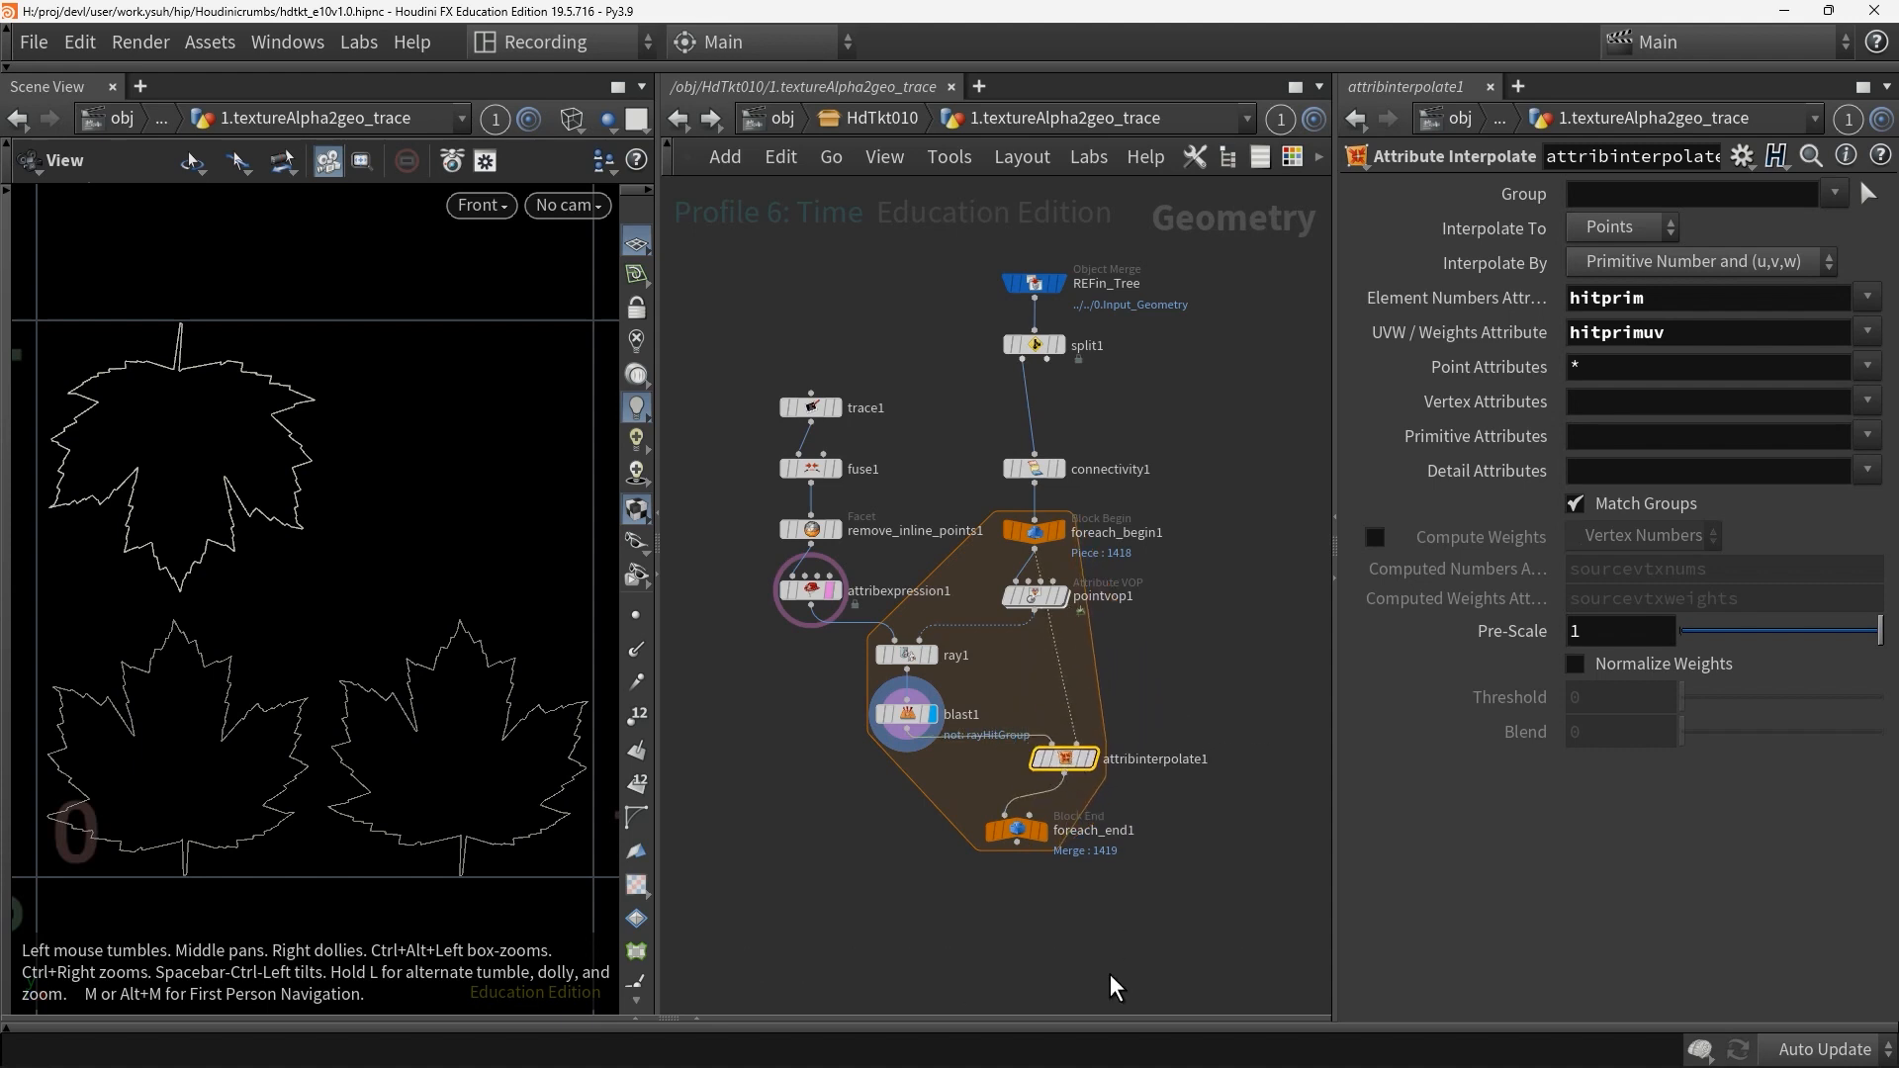
# Template foreach_end1's result and display REFin_Tree together with it in the viewport
pyautogui.click(1036, 831)
pyautogui.click(1064, 283)
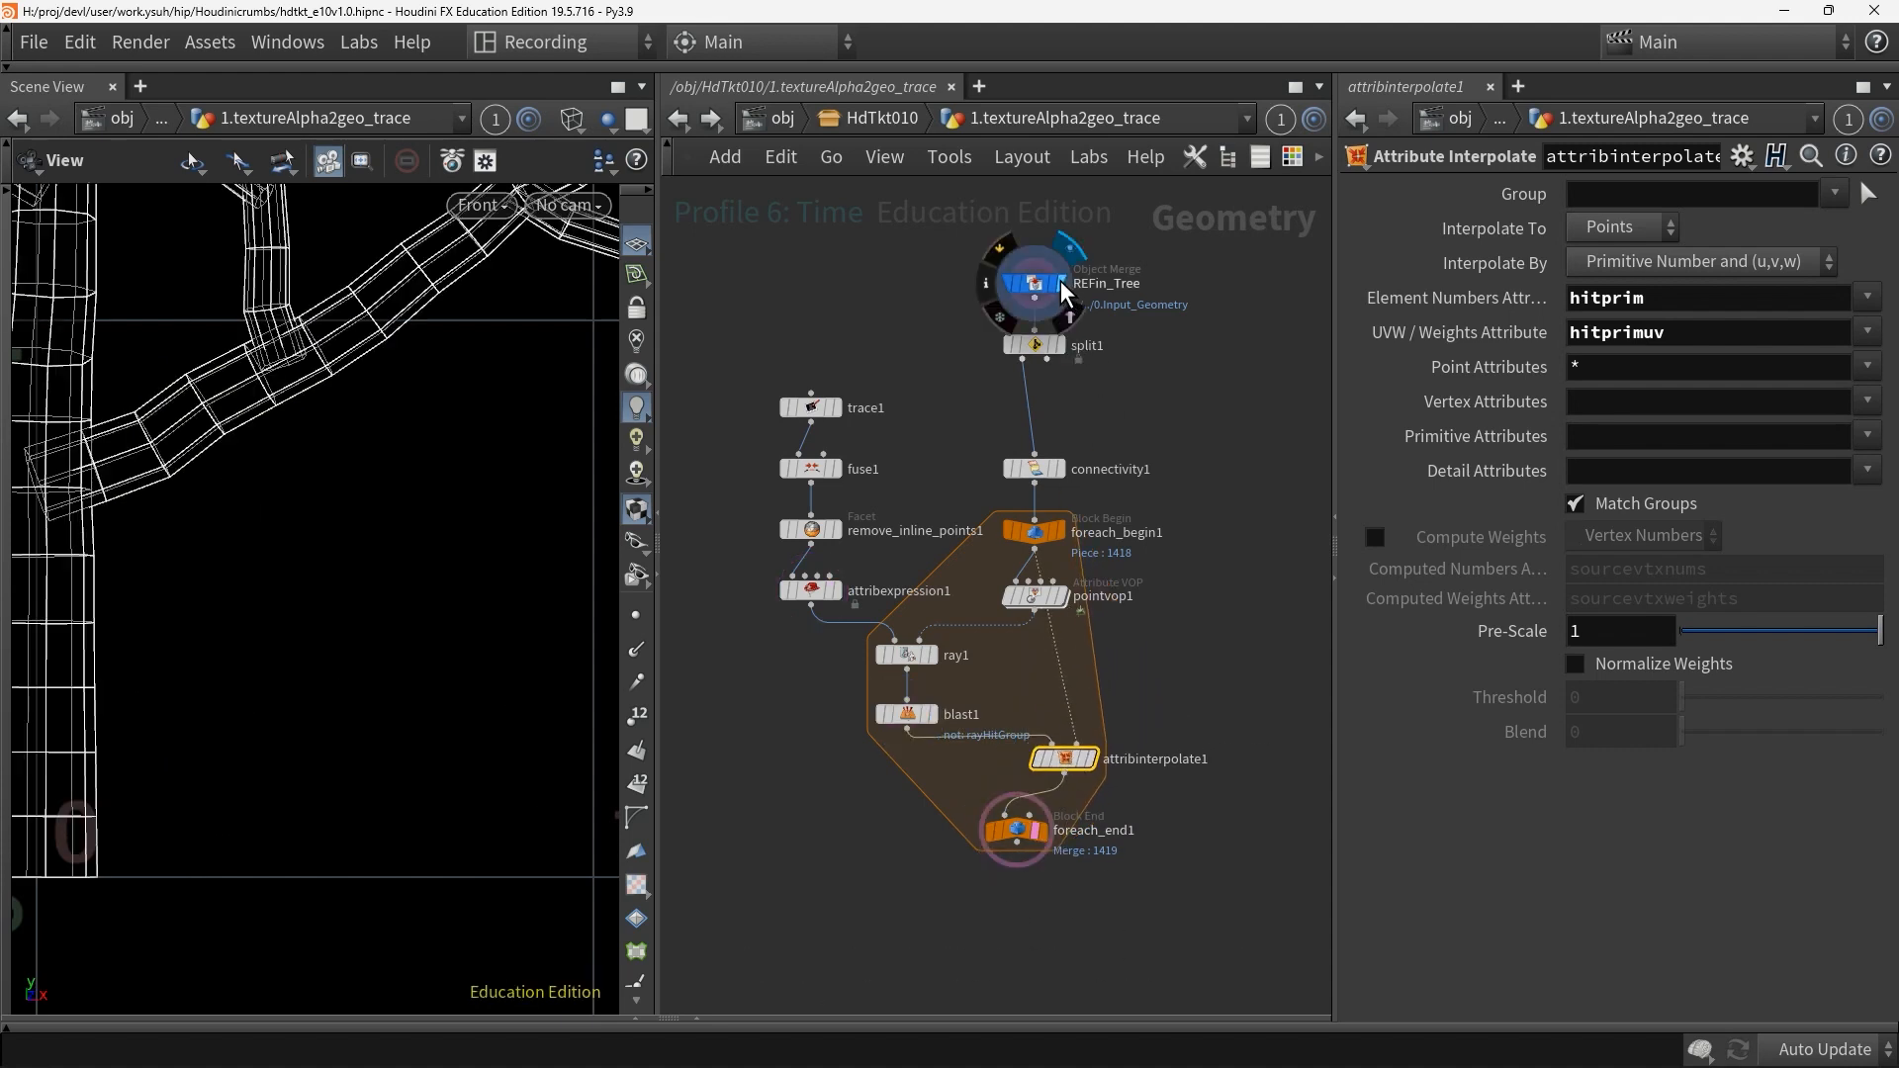
# View REFin_Tree in the perspective viewport with shaded display and orbit around the tree
pyautogui.click(1030, 284)
pyautogui.hotkey('space', '1')
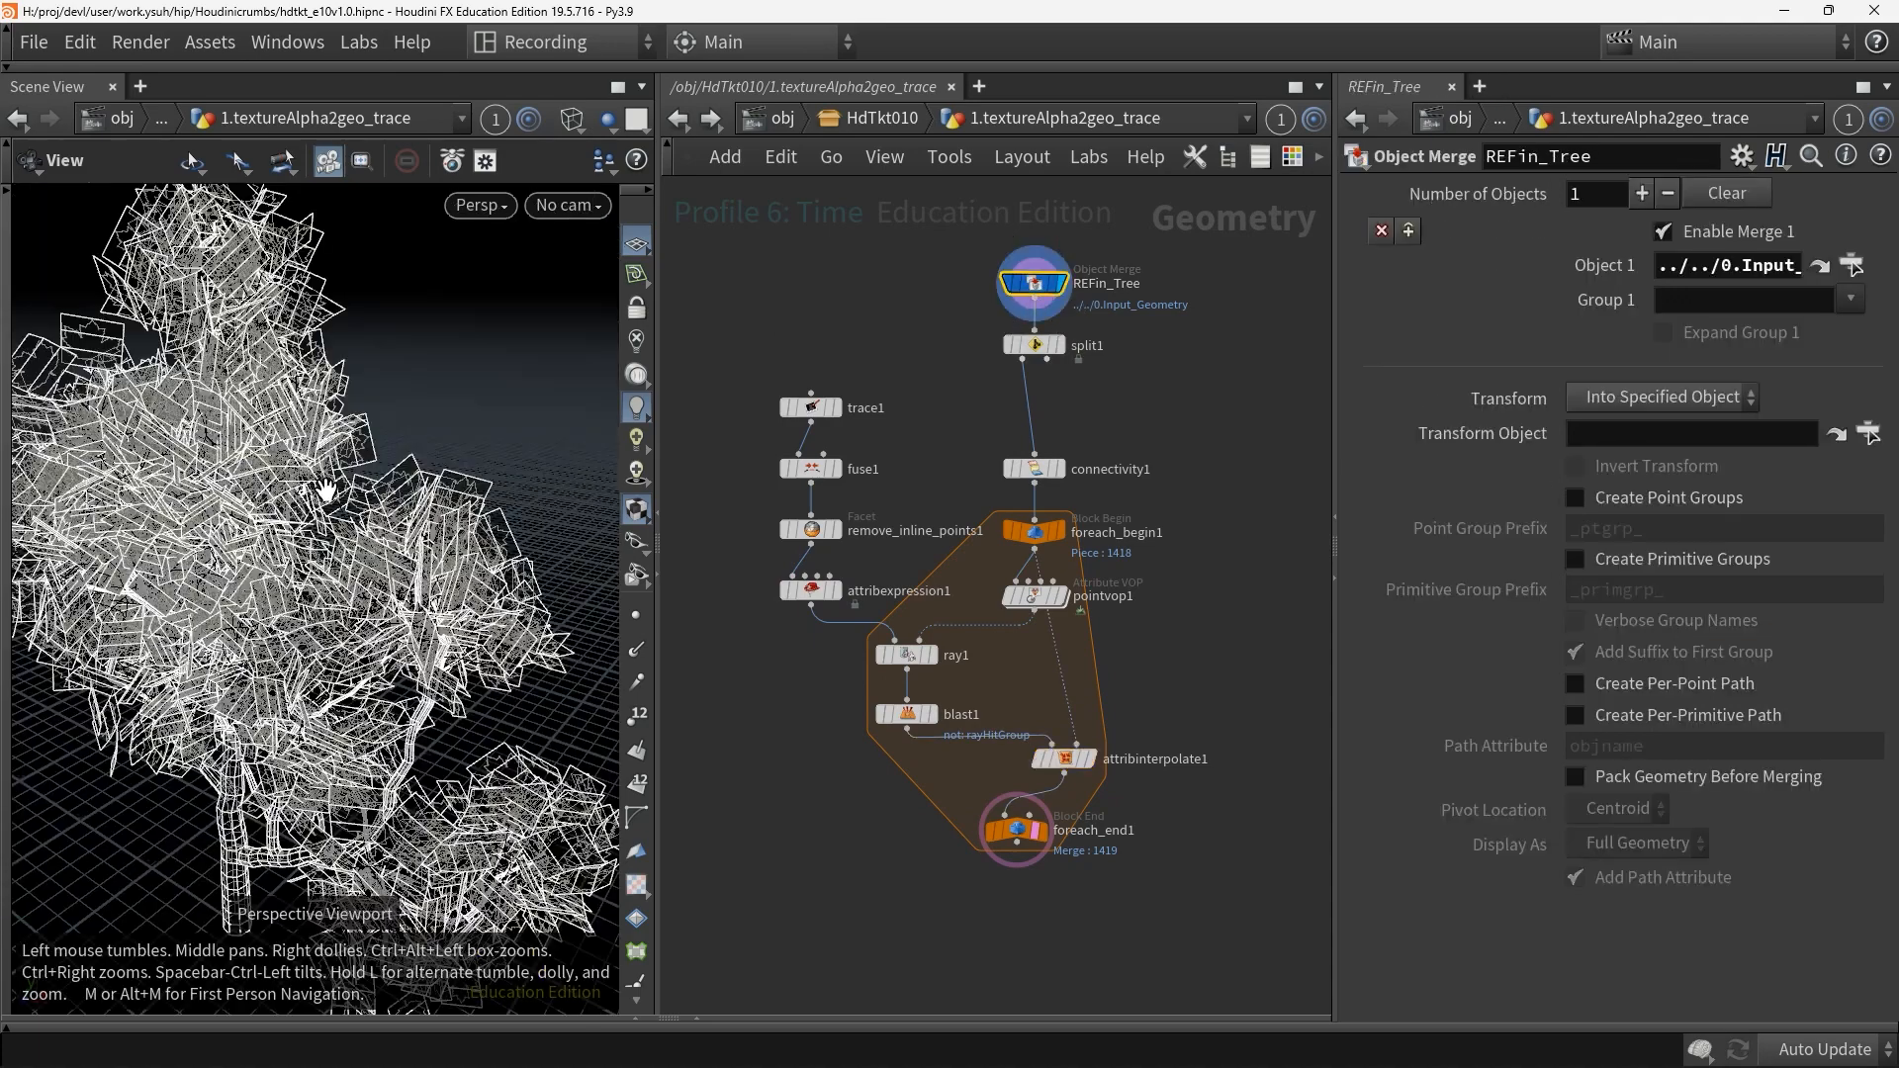
pyautogui.press('w')
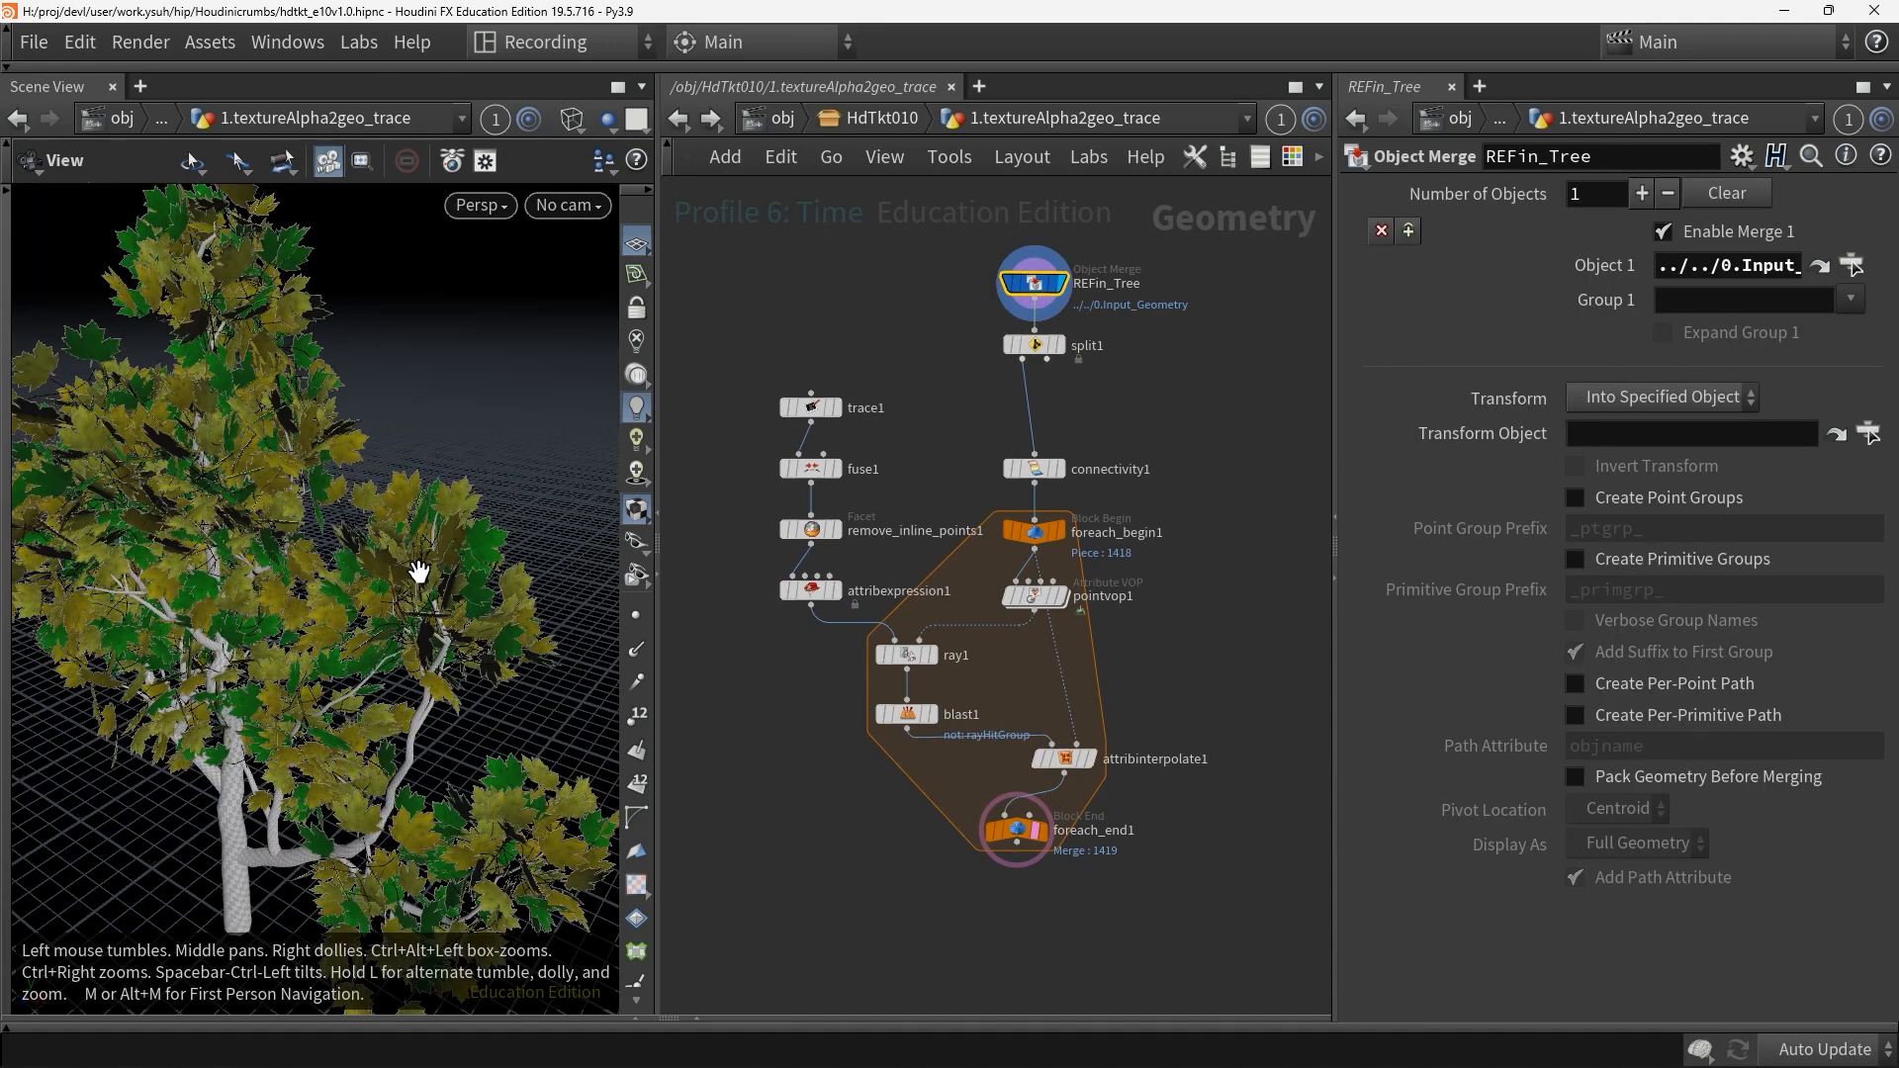
pyautogui.moveTo(420, 577)
pyautogui.mouseDown(button='right')
pyautogui.moveTo(475, 551)
pyautogui.moveTo(451, 536)
pyautogui.mouseUp(button='right')
pyautogui.moveTo(451, 536); pyautogui.dragTo(479, 496)
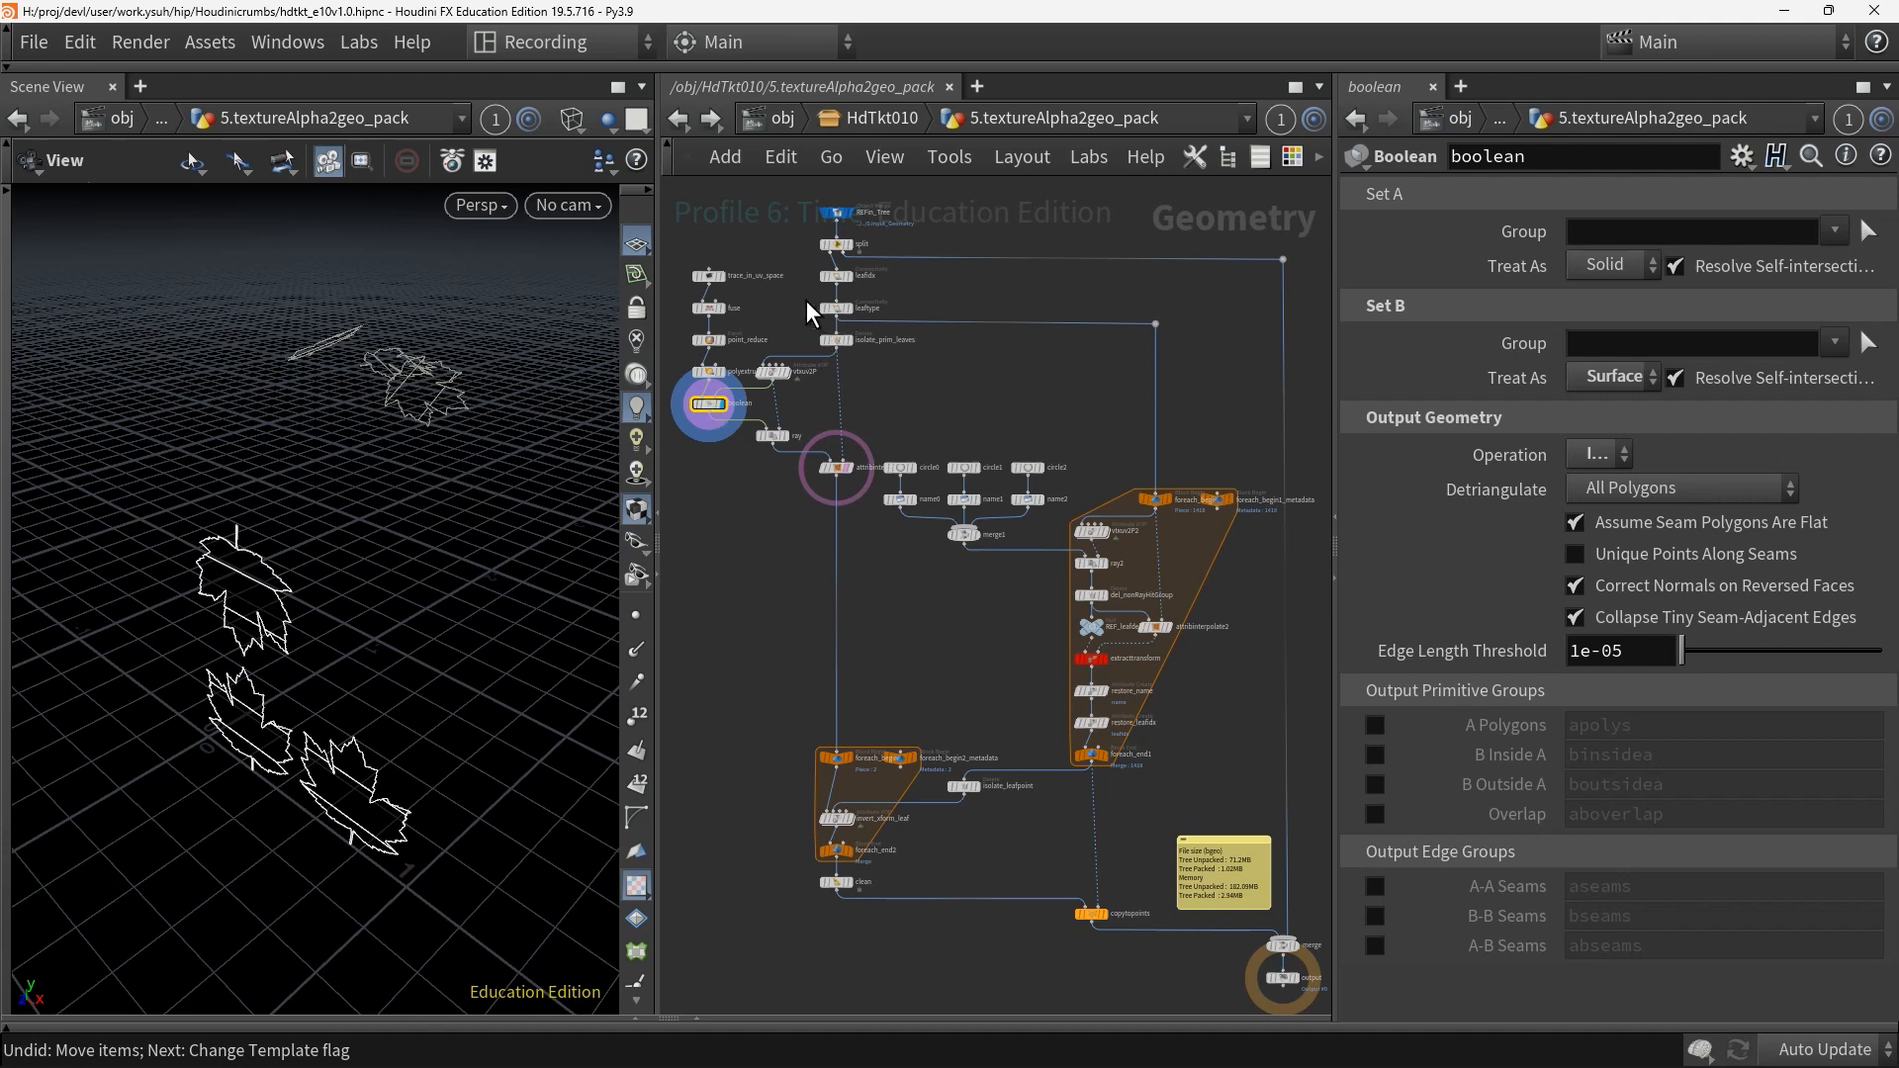
# Inspect the leaftype node's UV connectivity settings in 5.textureAlpha2geo_pack and display attribinterpolate's result
pyautogui.moveTo(888, 311); pyautogui.dragTo(888, 312)
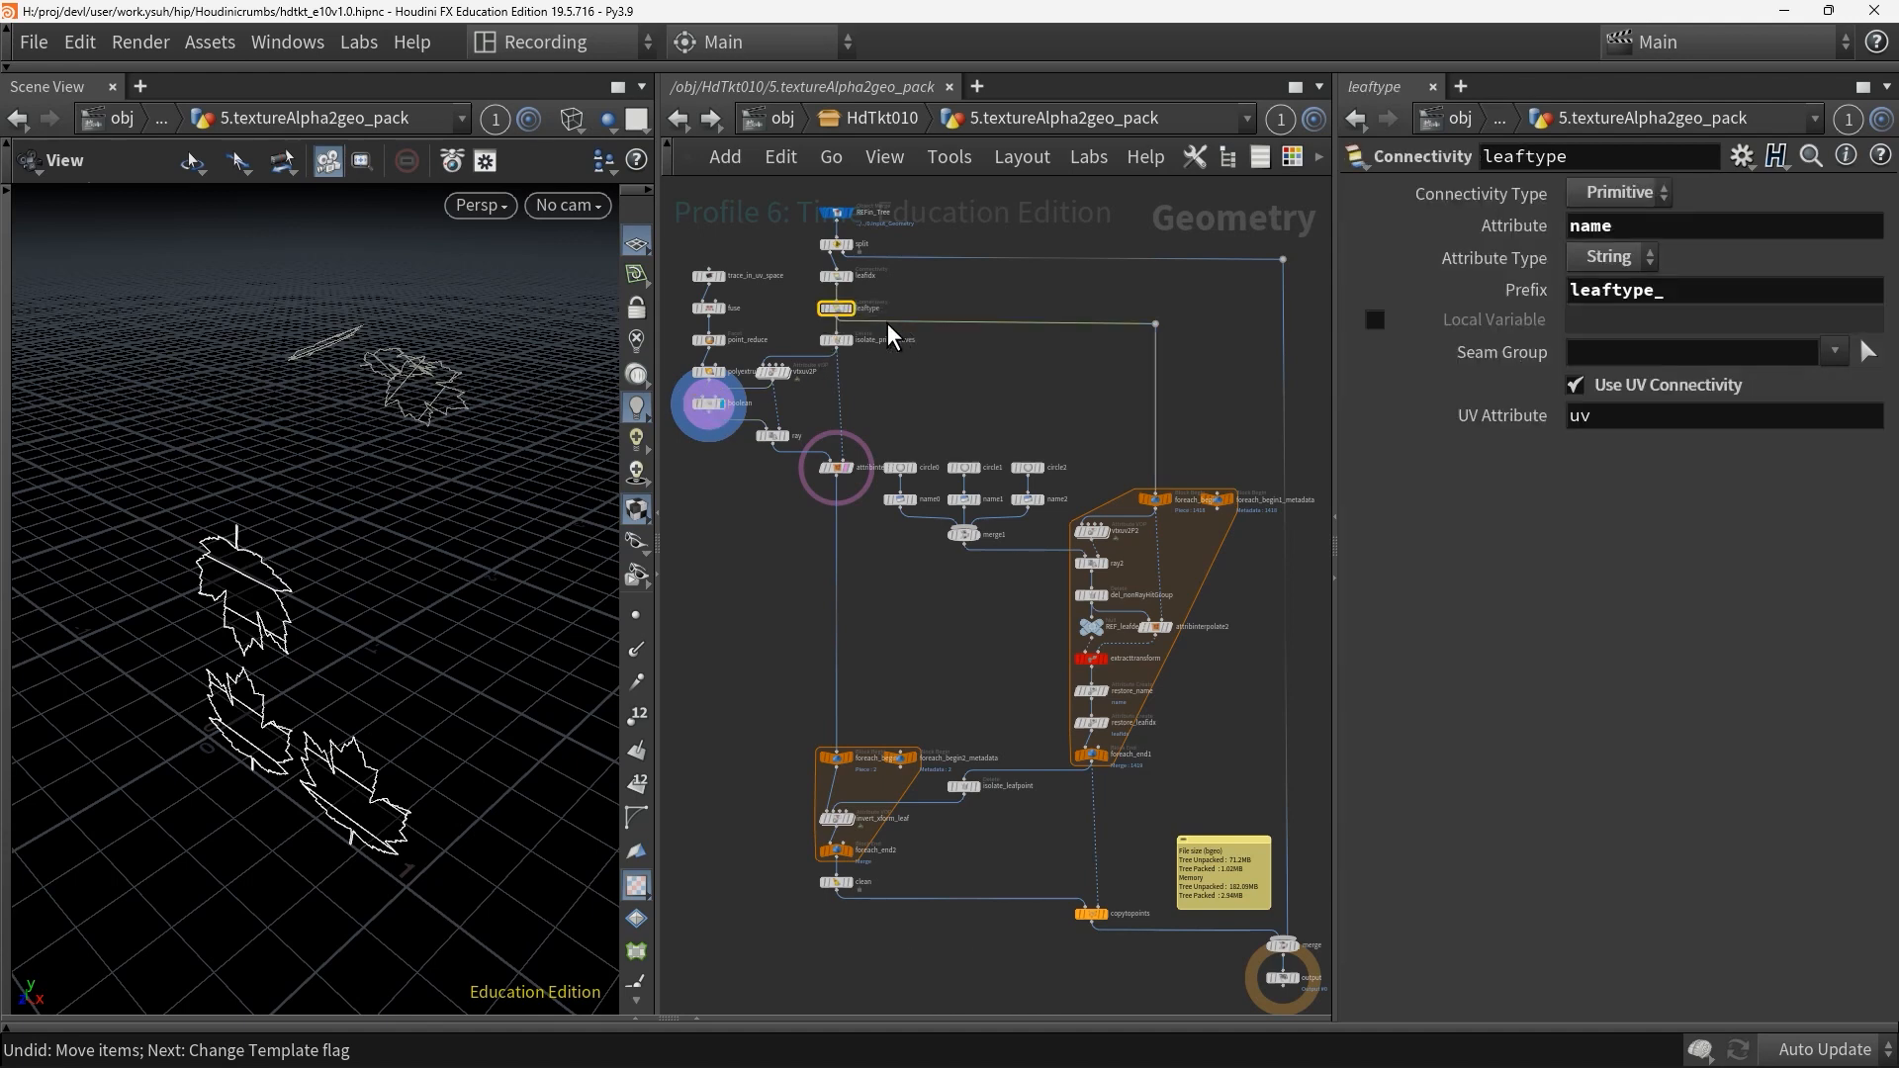
pyautogui.moveTo(1662, 411)
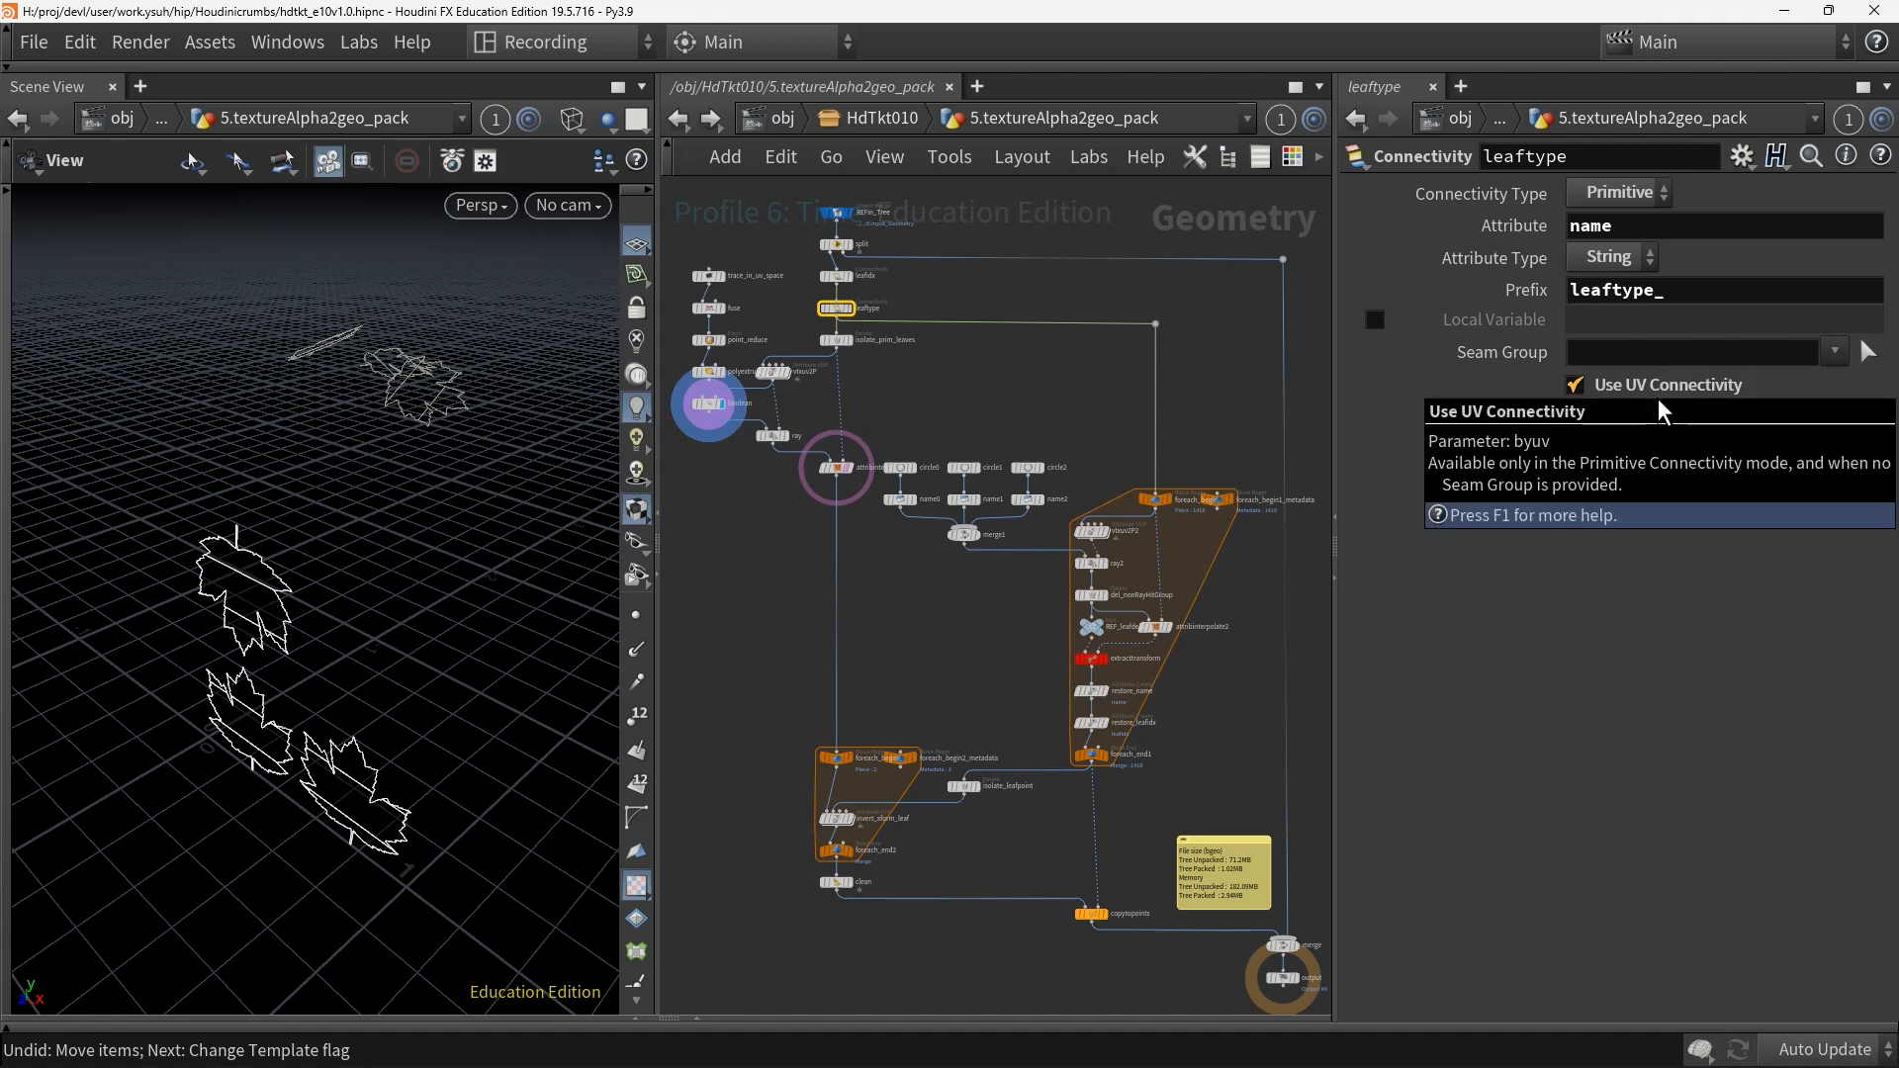
pyautogui.click(839, 468)
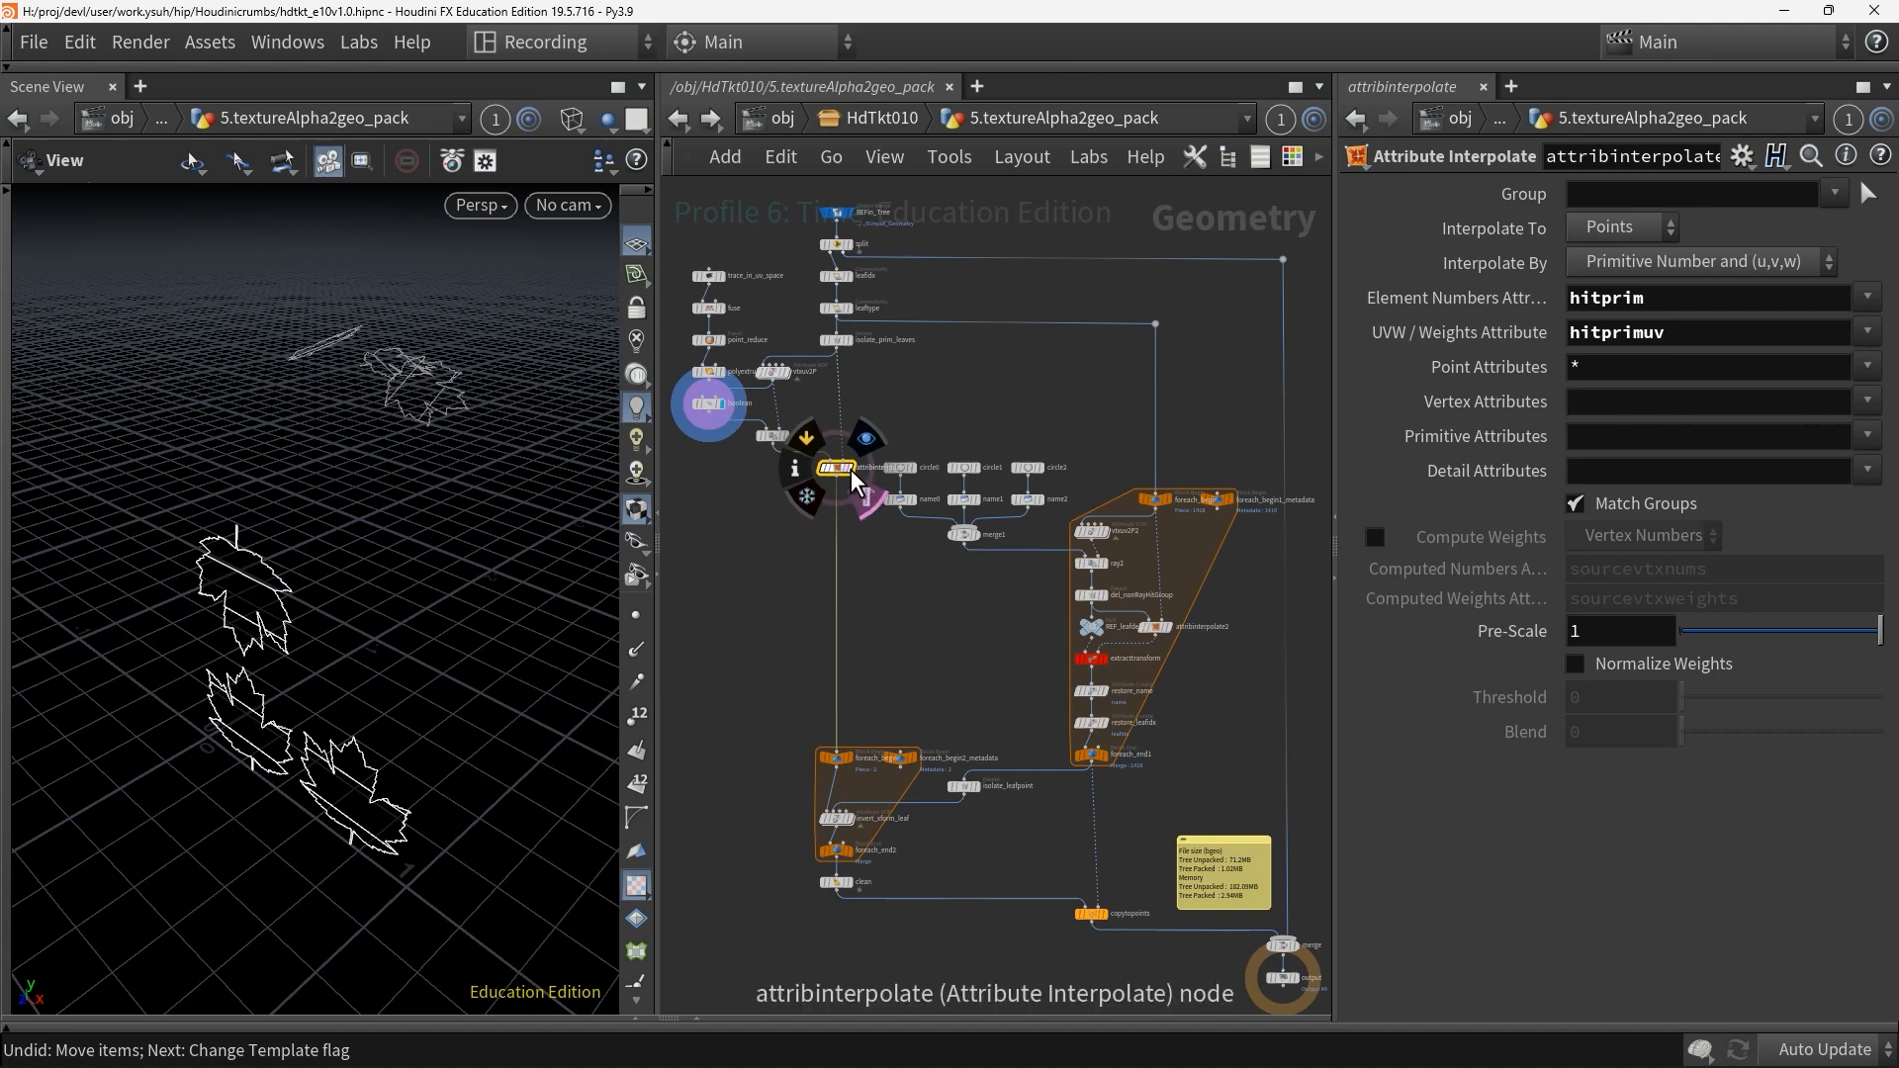
pyautogui.click(870, 439)
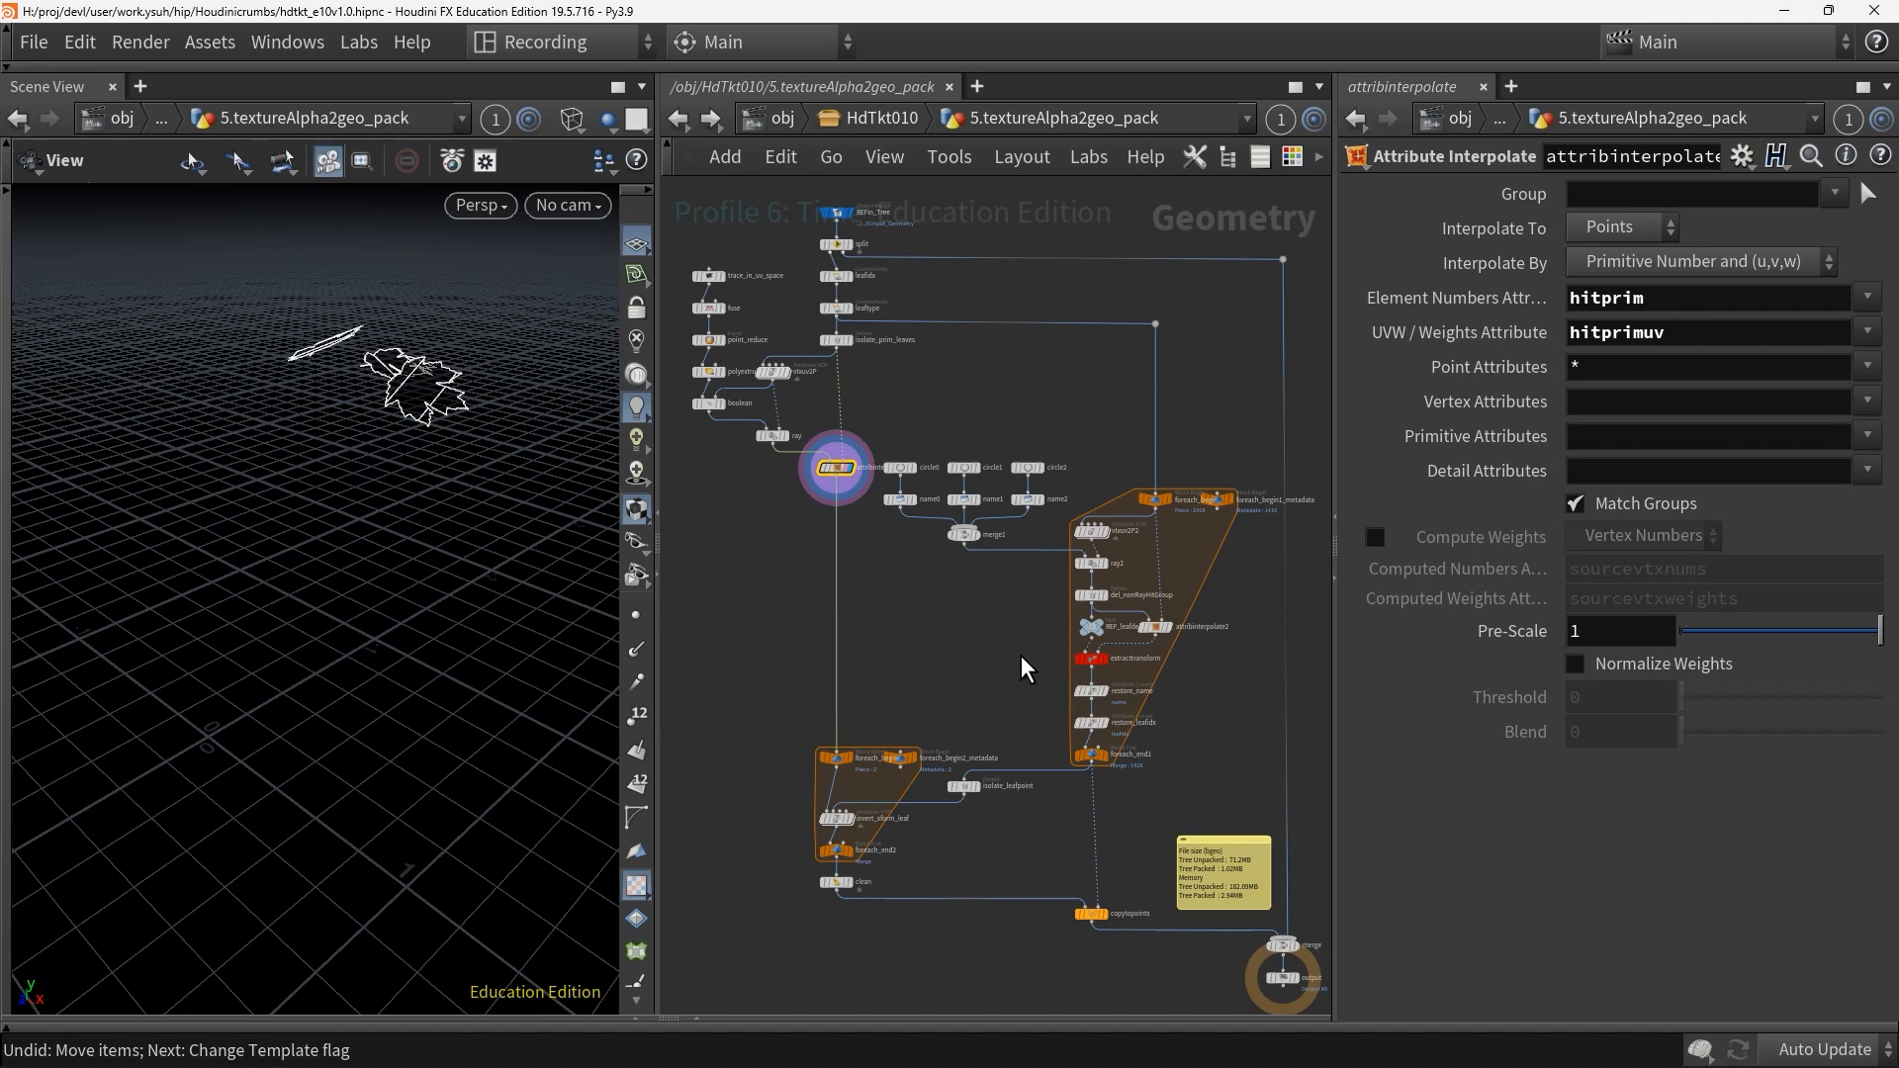
# Display merge1's reference triangles and template the boolean node's leaf outlines over them for comparison
pyautogui.moveTo(1125, 674); pyautogui.dragTo(1125, 673)
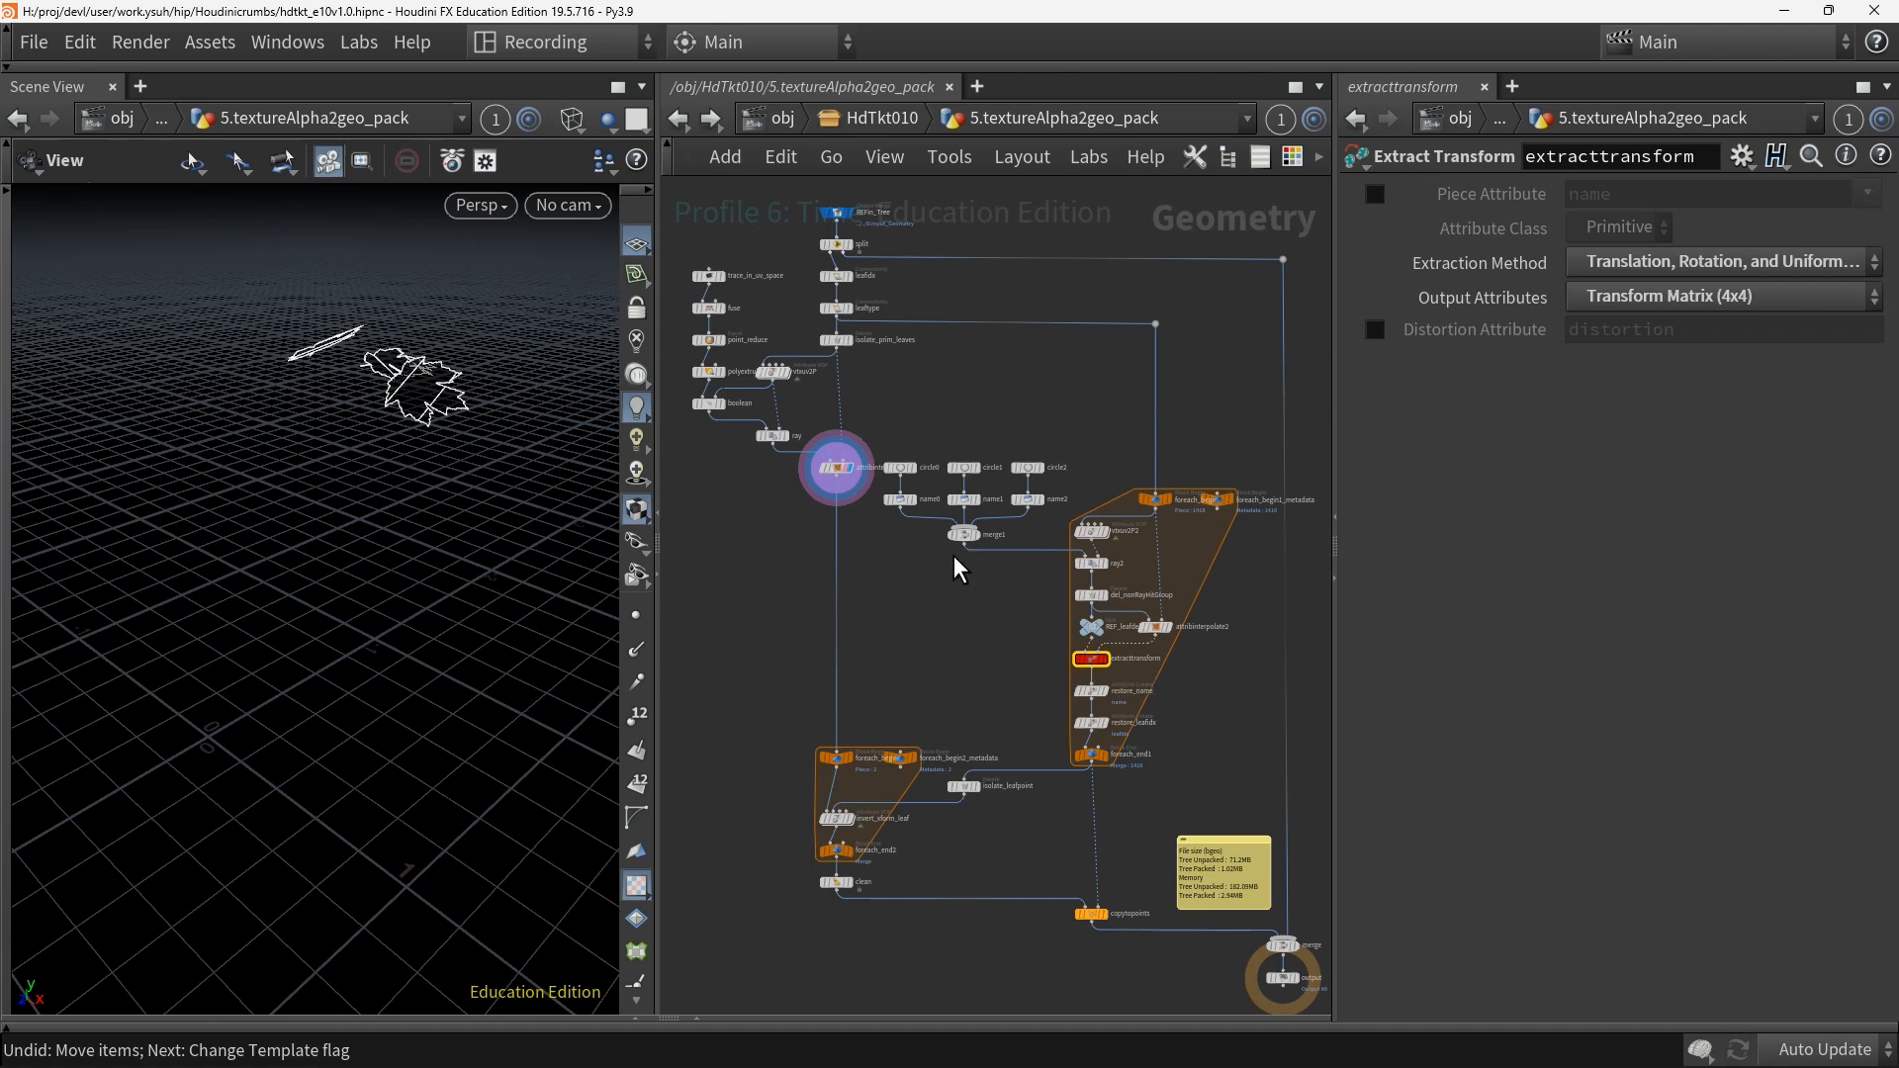
pyautogui.moveTo(975, 539)
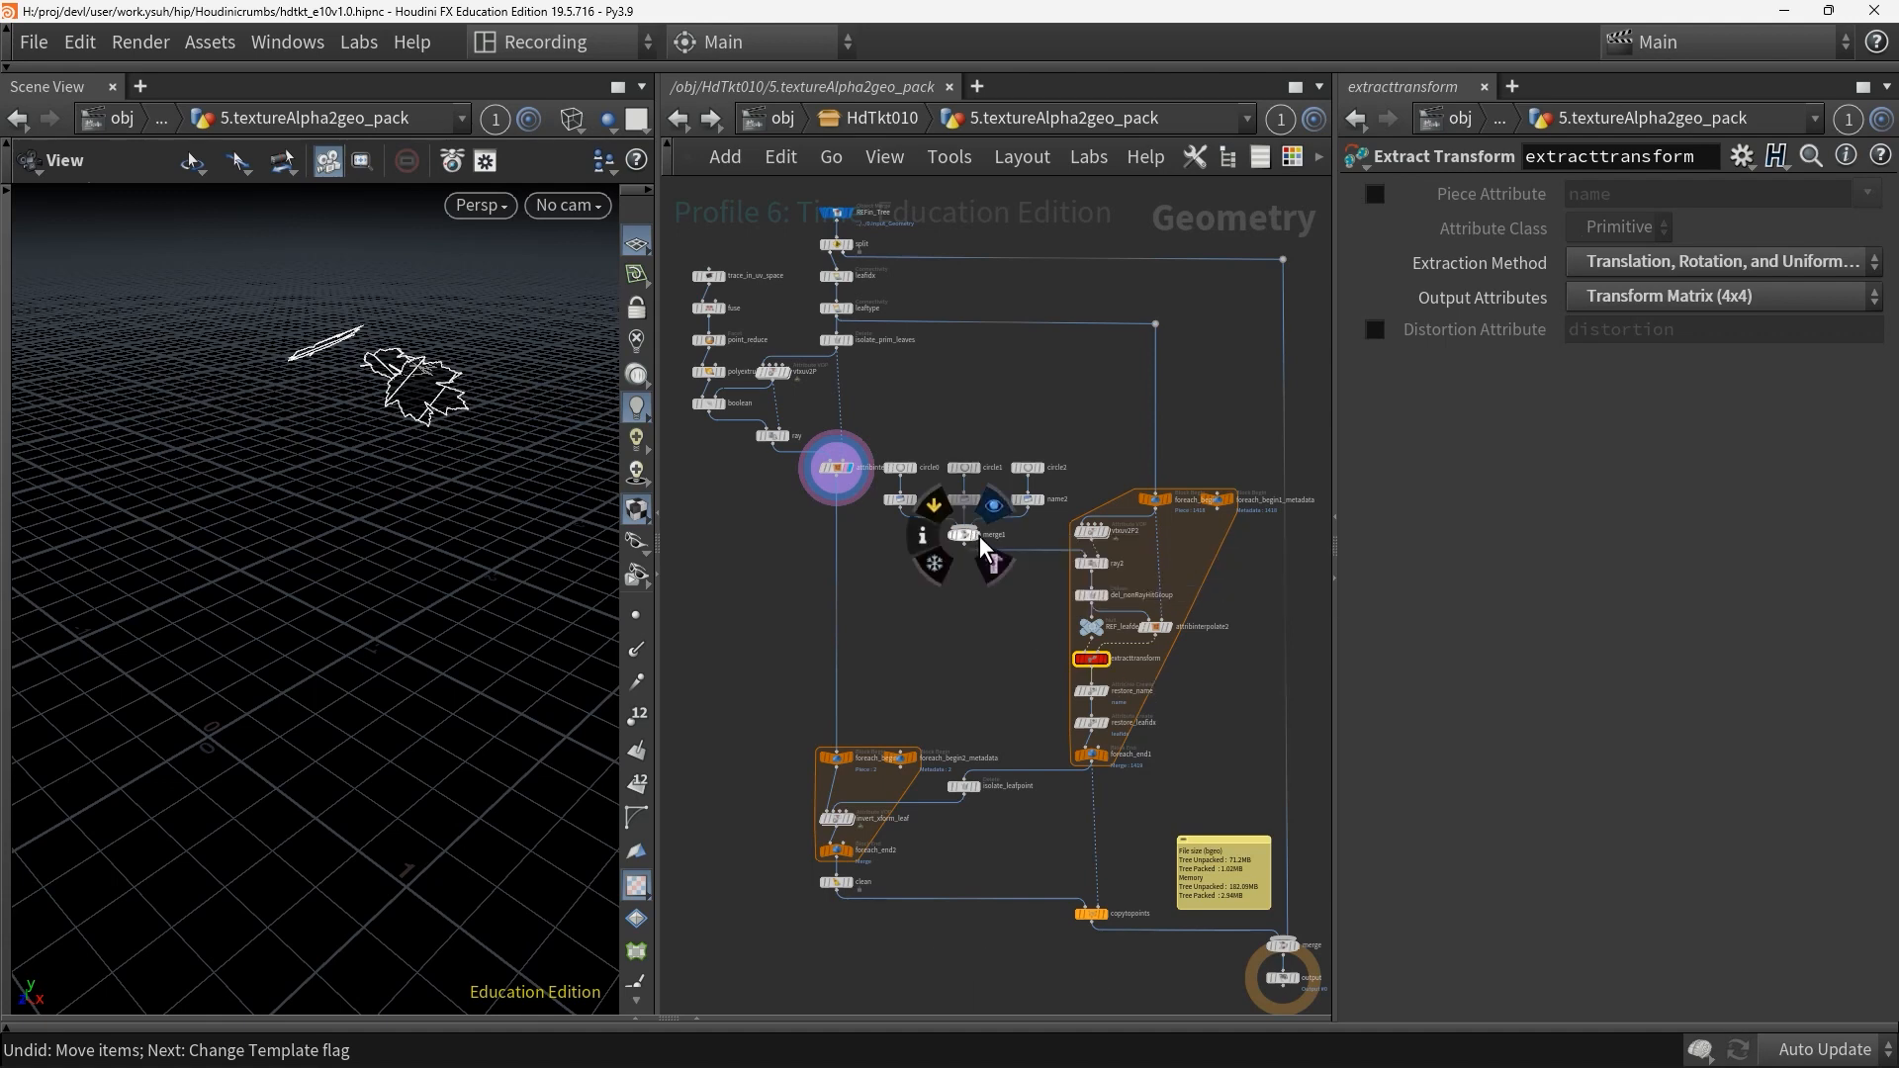
pyautogui.click(994, 506)
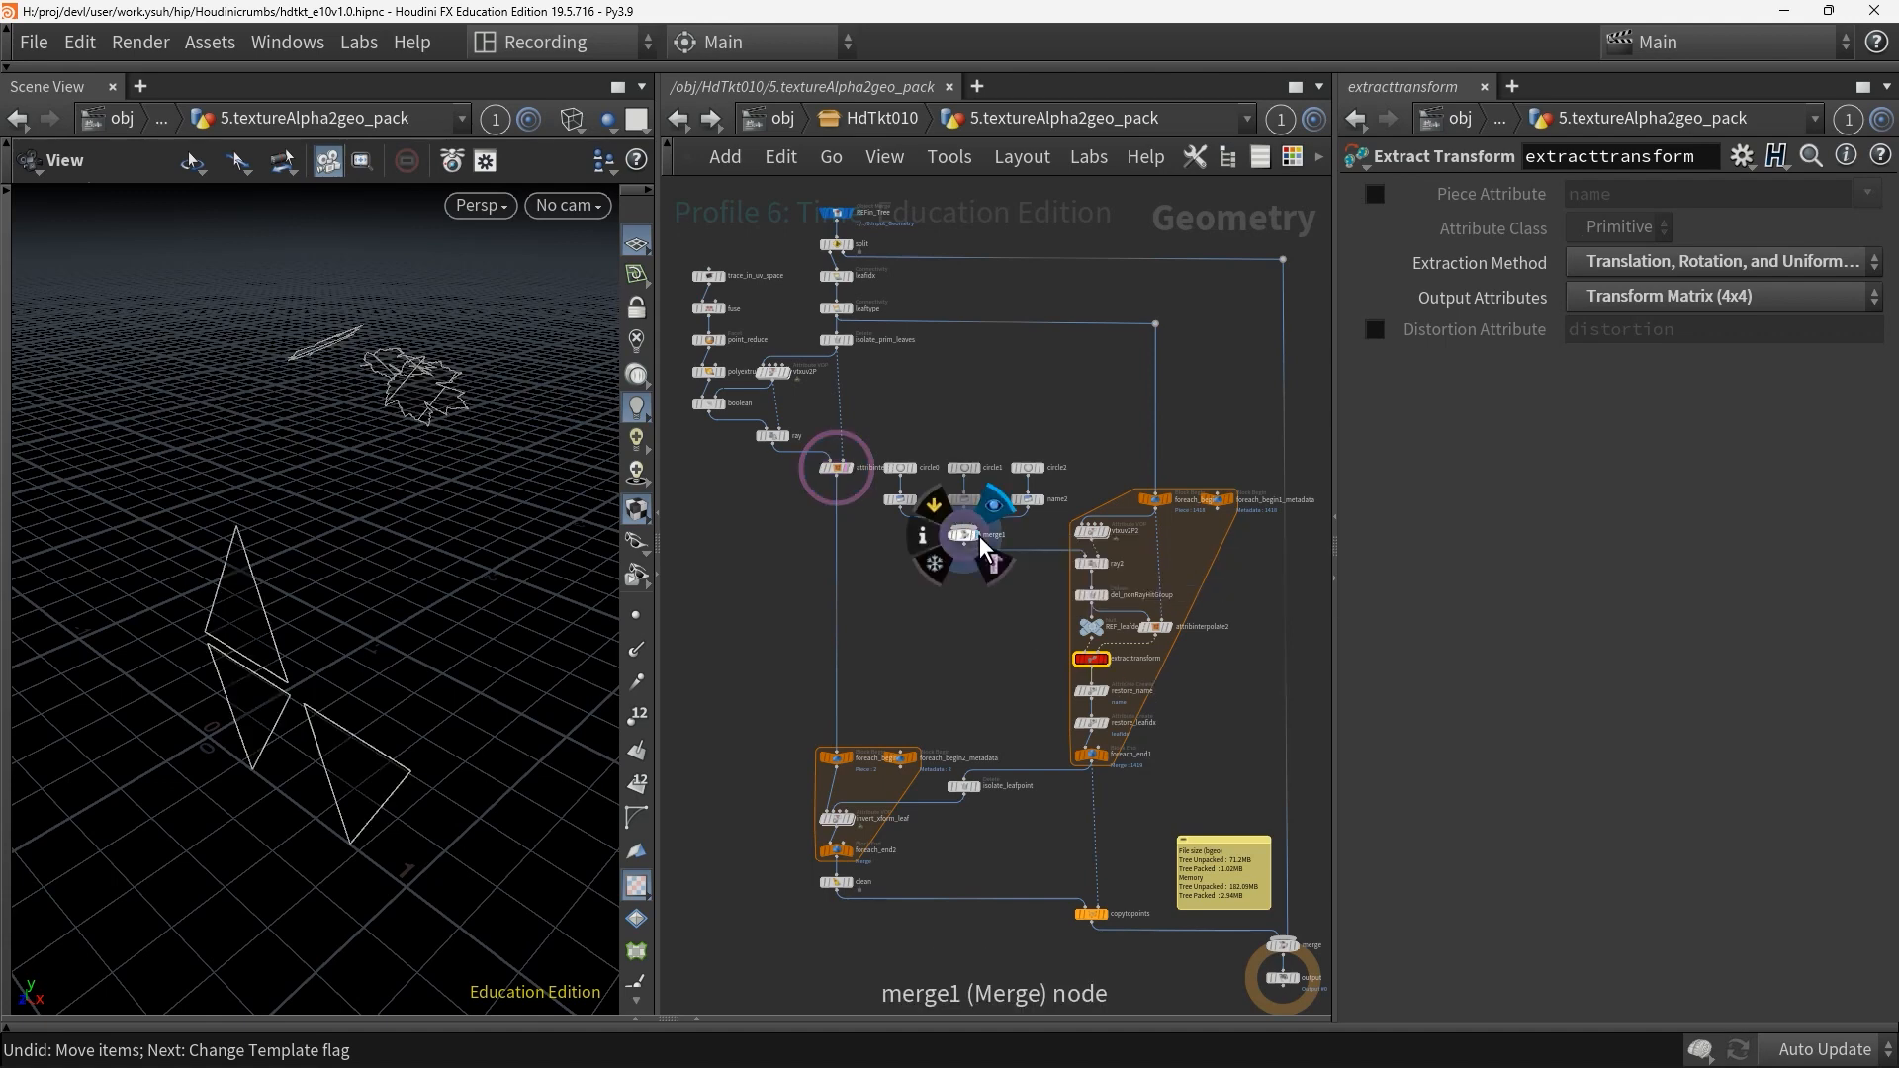
pyautogui.click(720, 404)
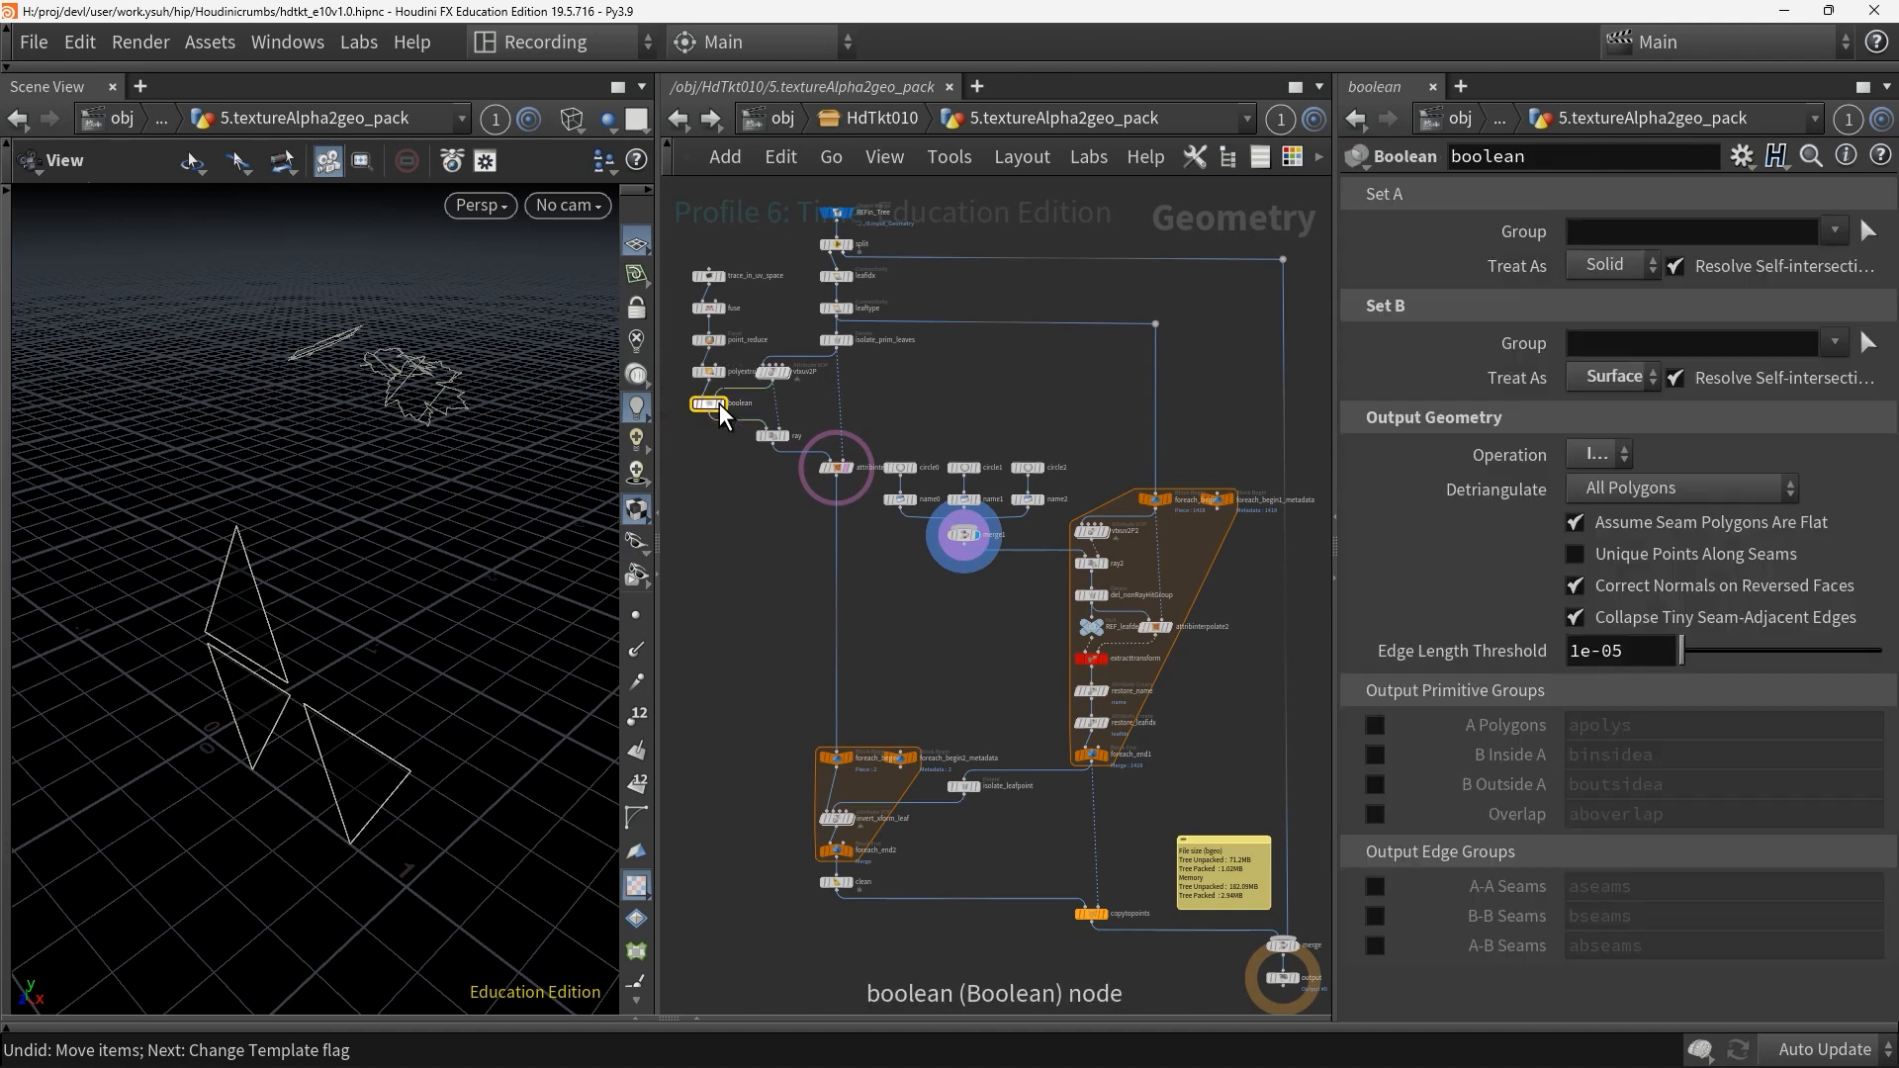
pyautogui.click(738, 423)
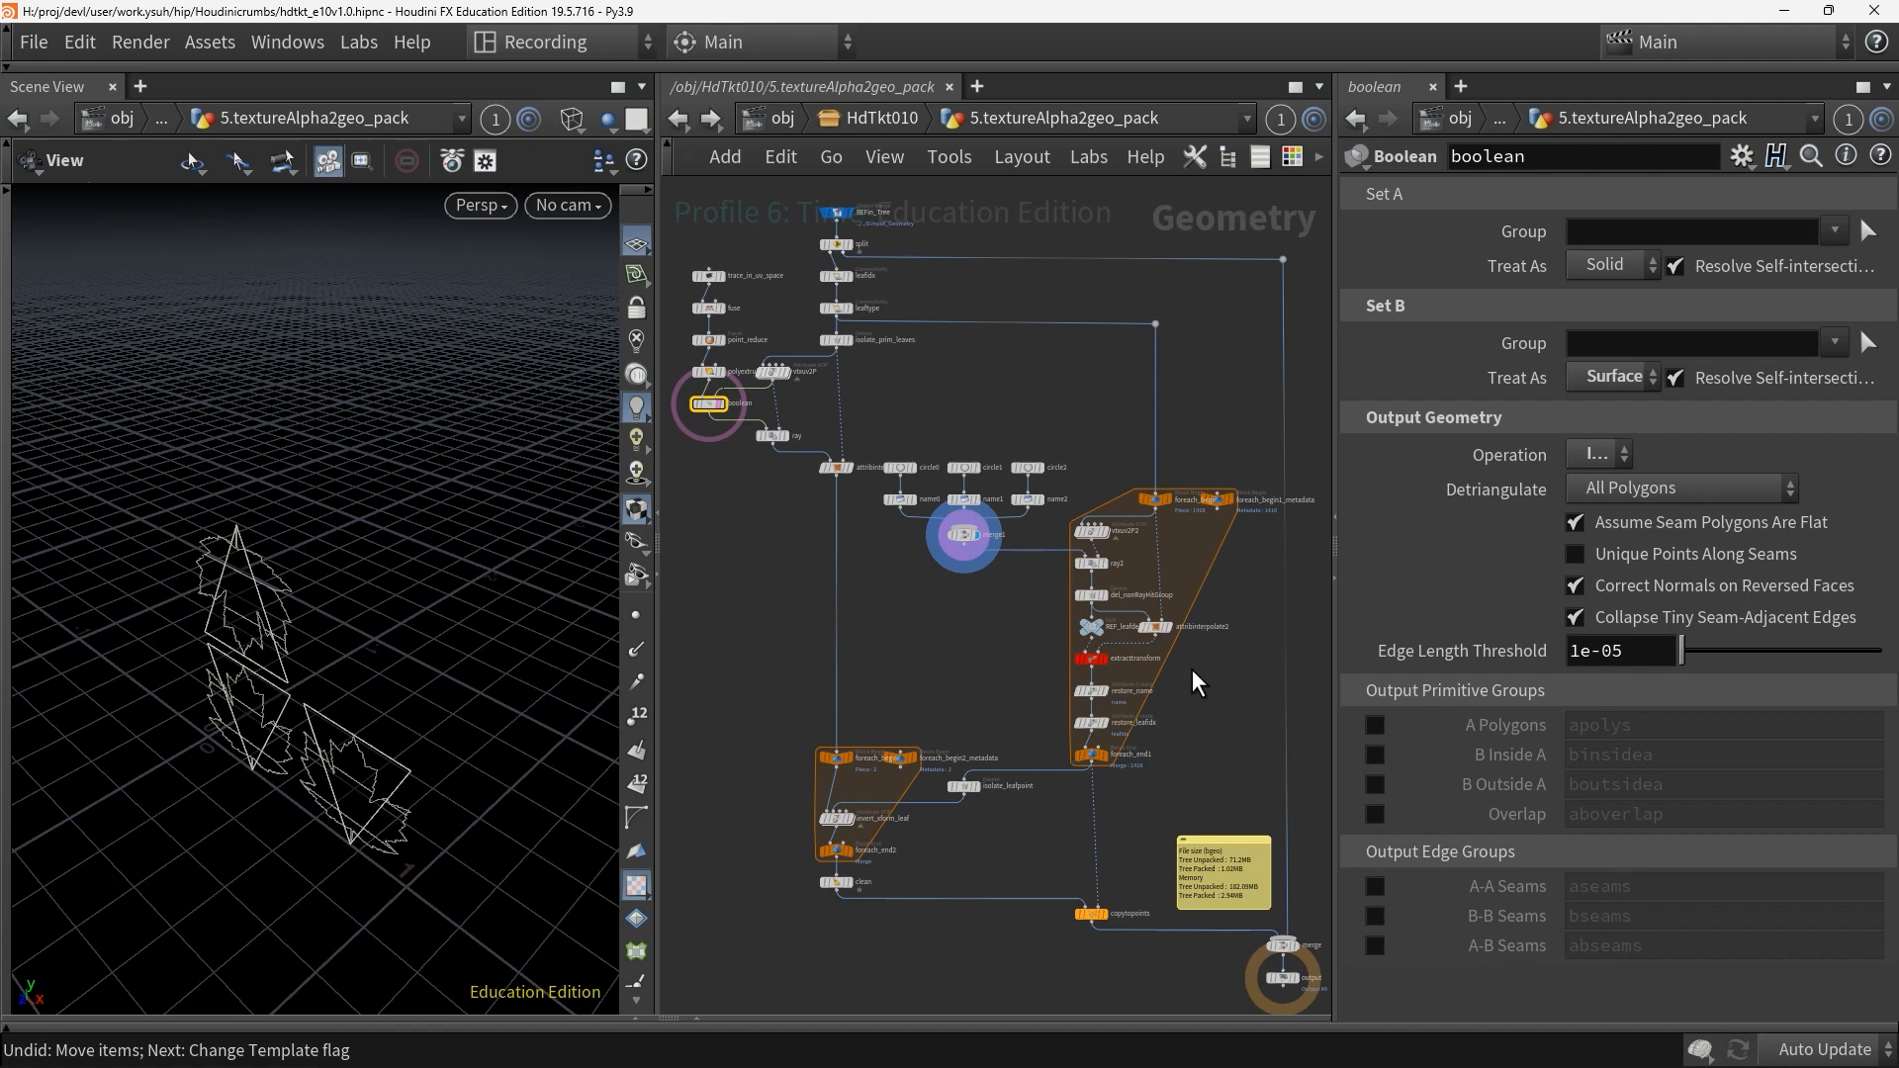
# Display the extracttransform node inside the loop and inspect its node information
pyautogui.moveTo(1166, 633)
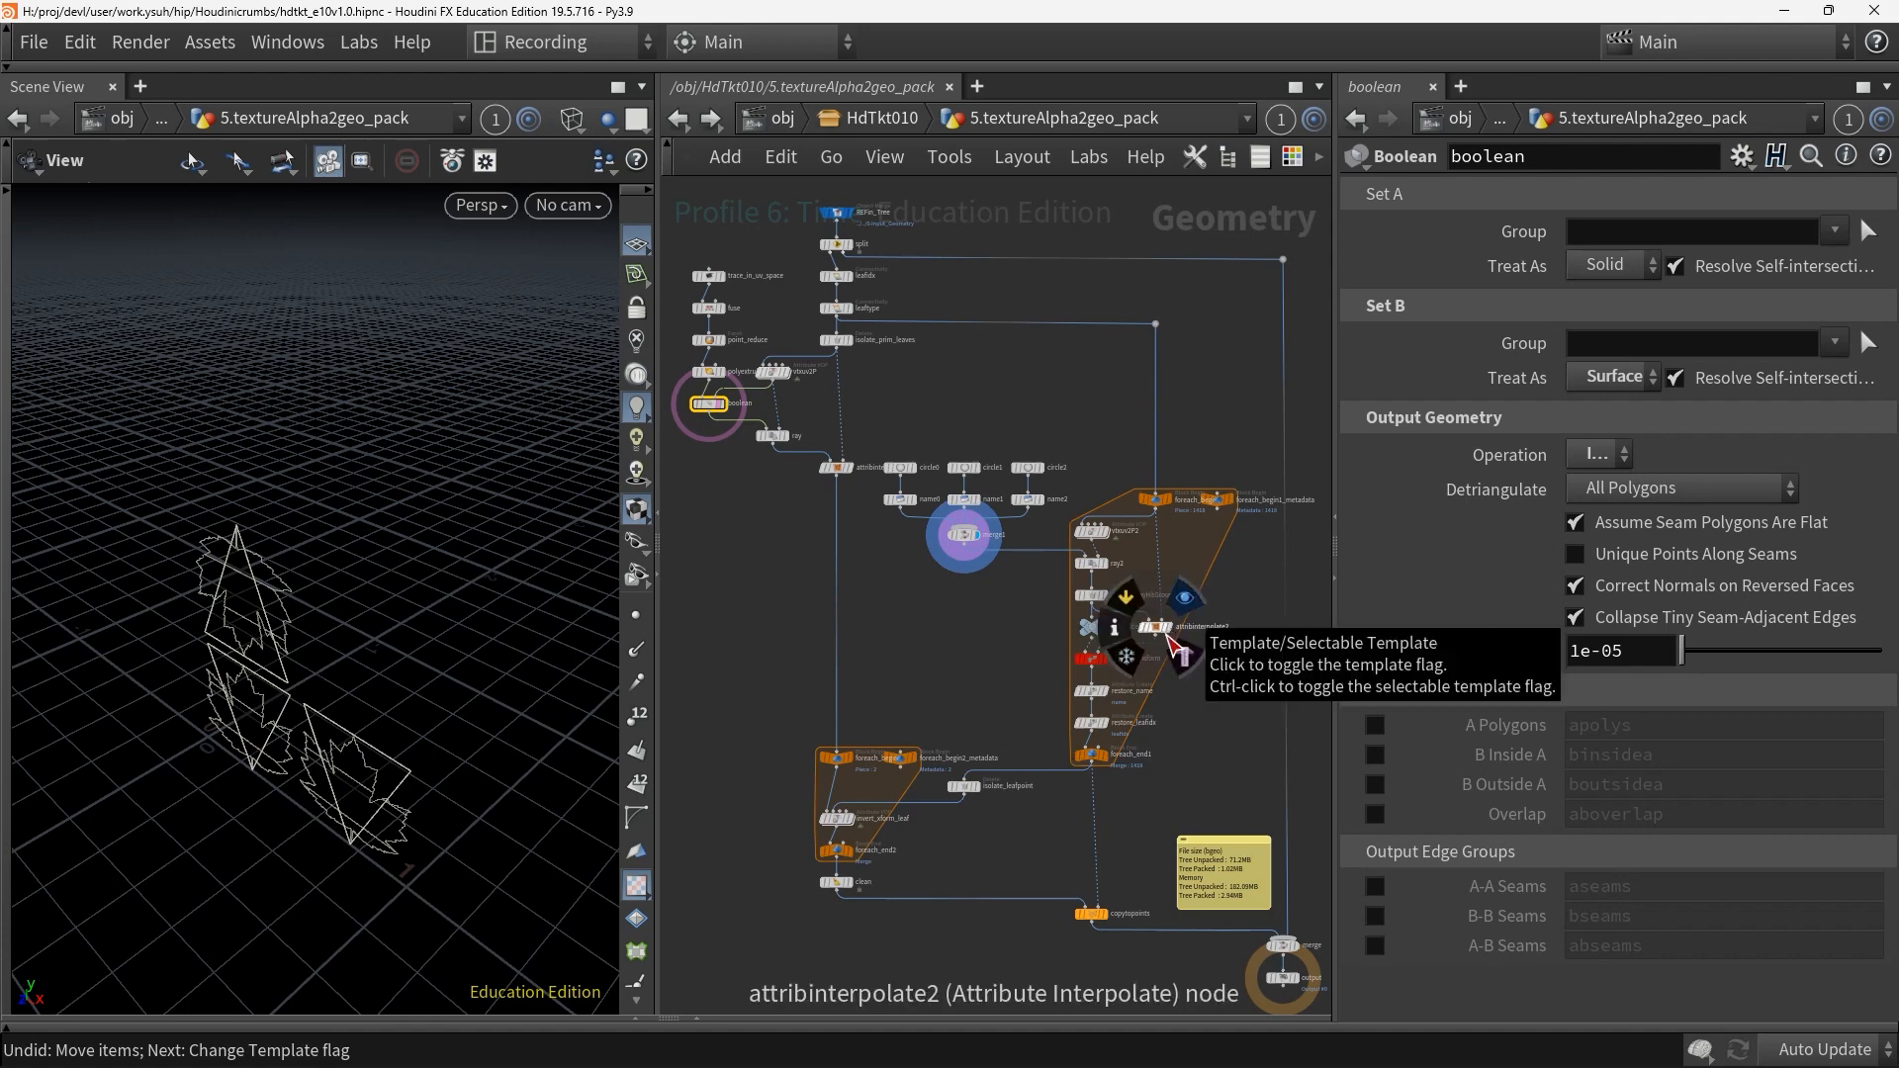
pyautogui.click(1094, 661)
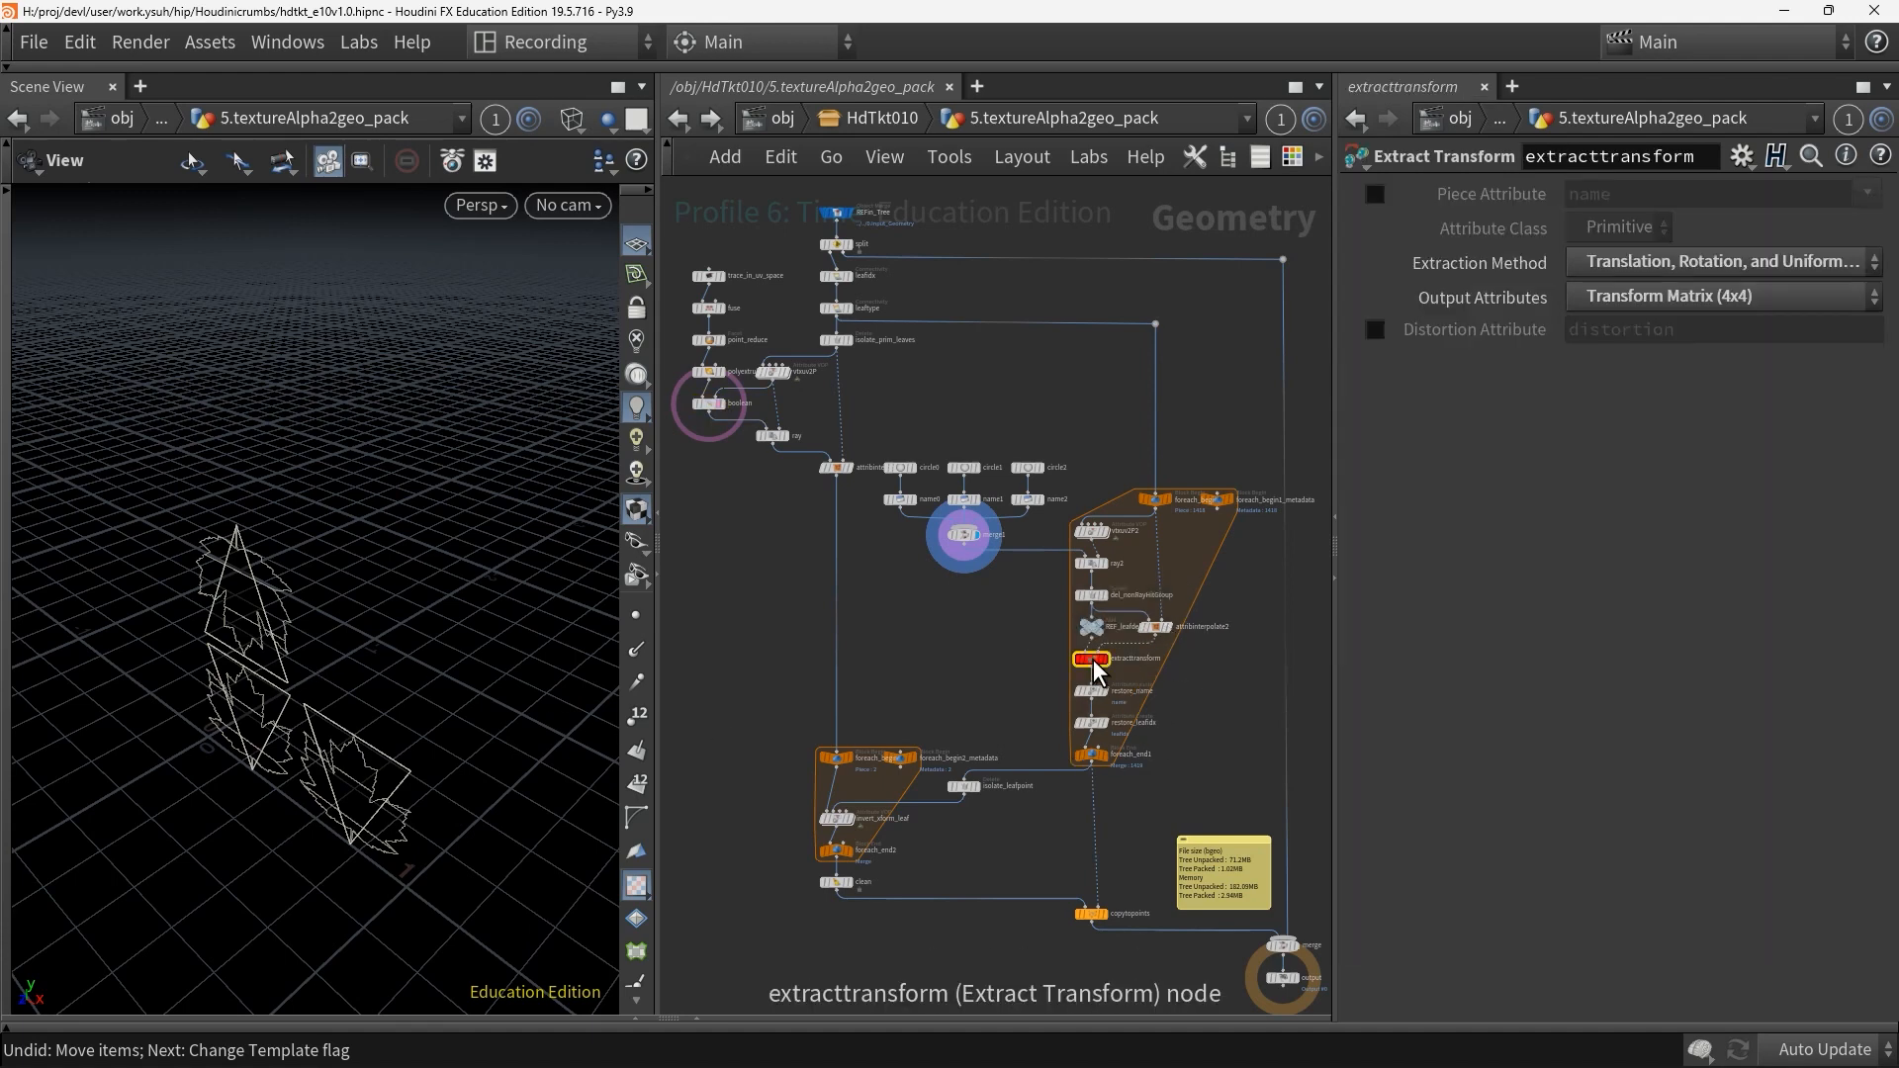
pyautogui.moveTo(1115, 658)
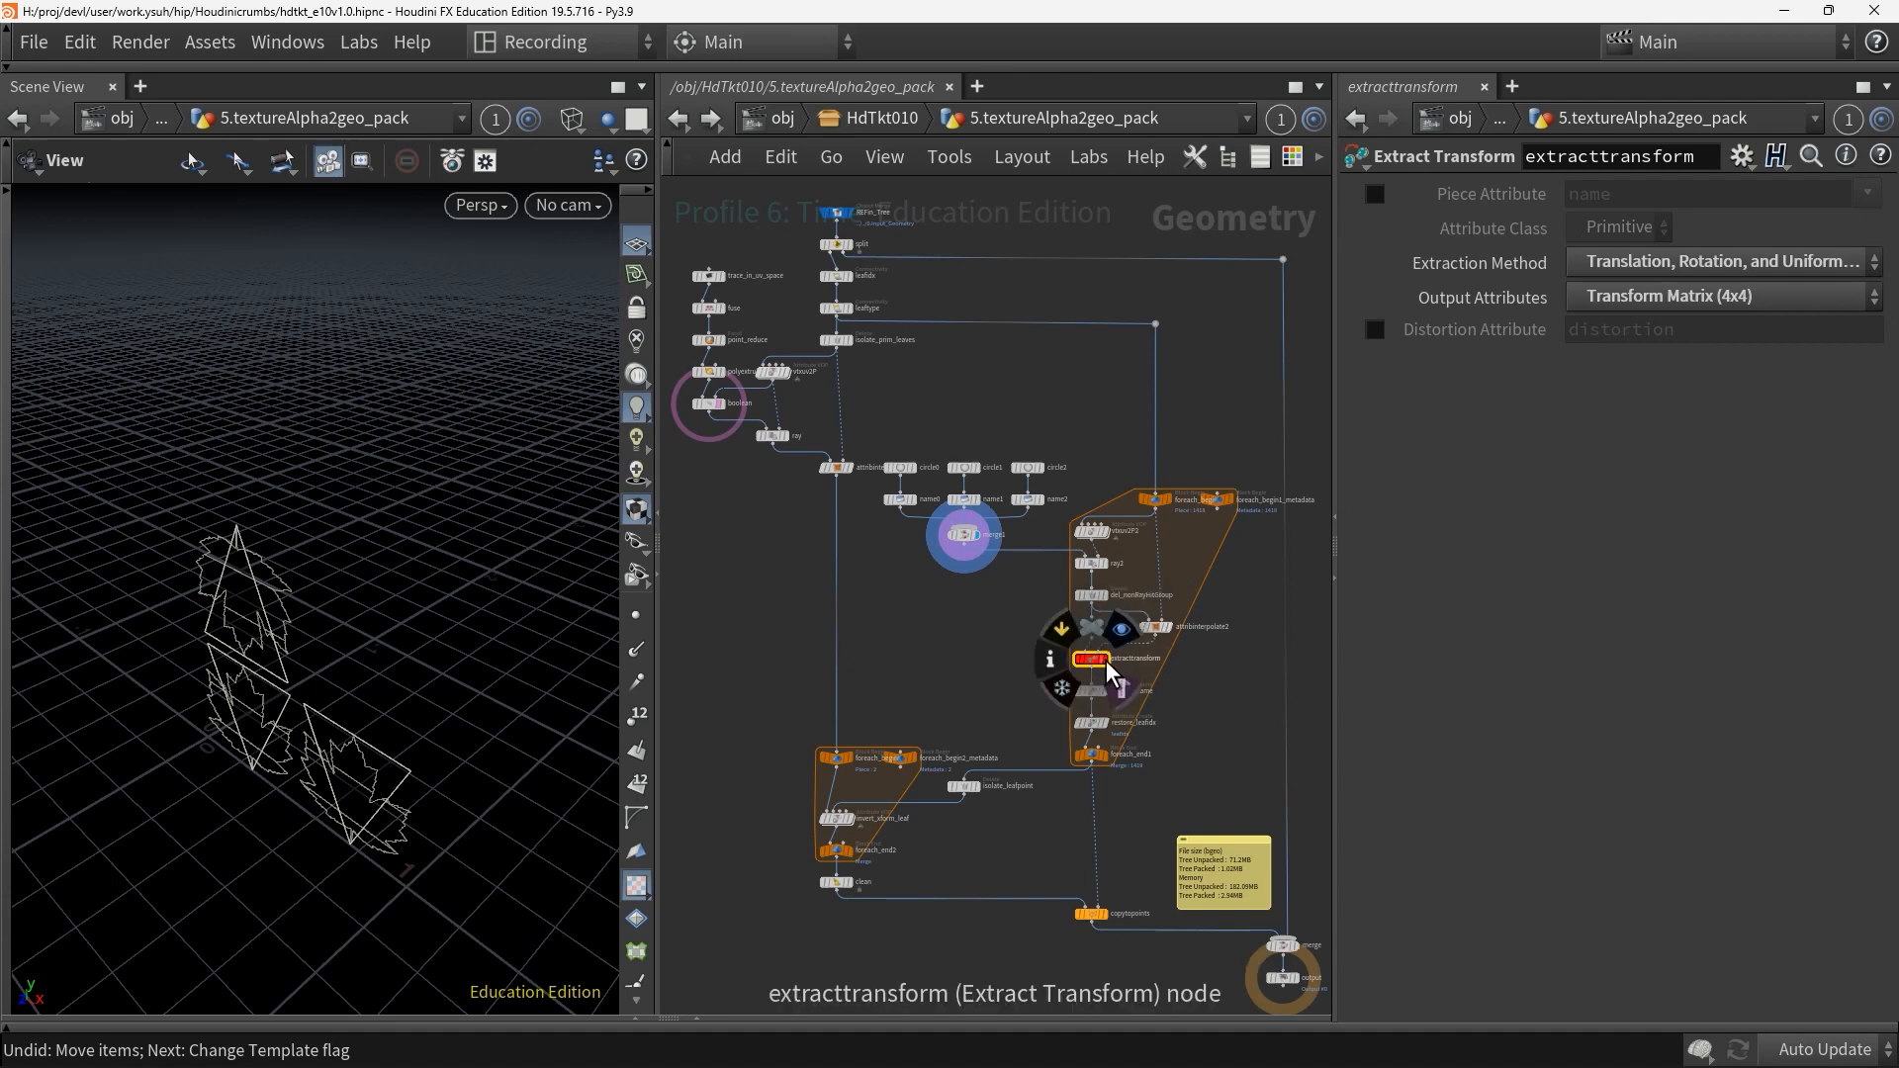
pyautogui.moveTo(1107, 665); pyautogui.dragTo(1107, 673)
pyautogui.moveTo(1127, 645)
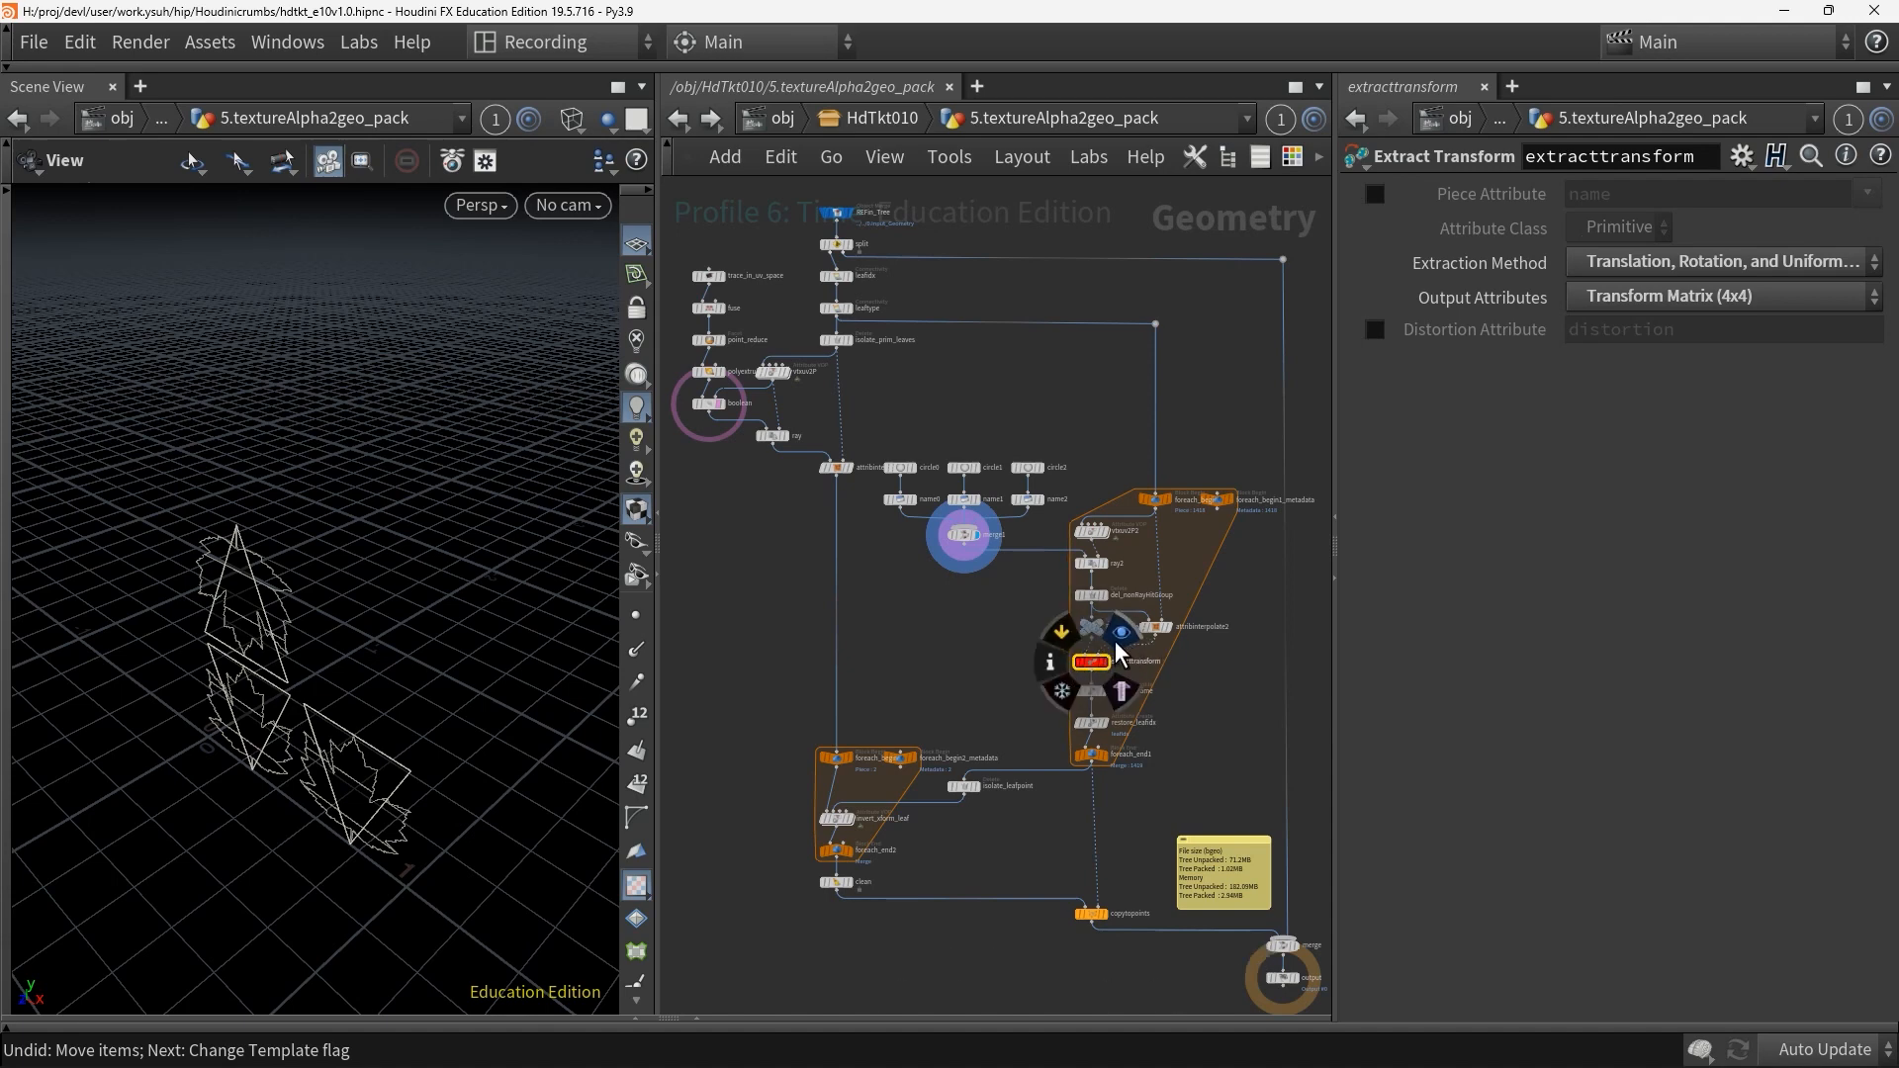
pyautogui.moveTo(935, 660); pyautogui.dragTo(1010, 638, button='right')
pyautogui.moveTo(1009, 638); pyautogui.dragTo(874, 643, button='middle')
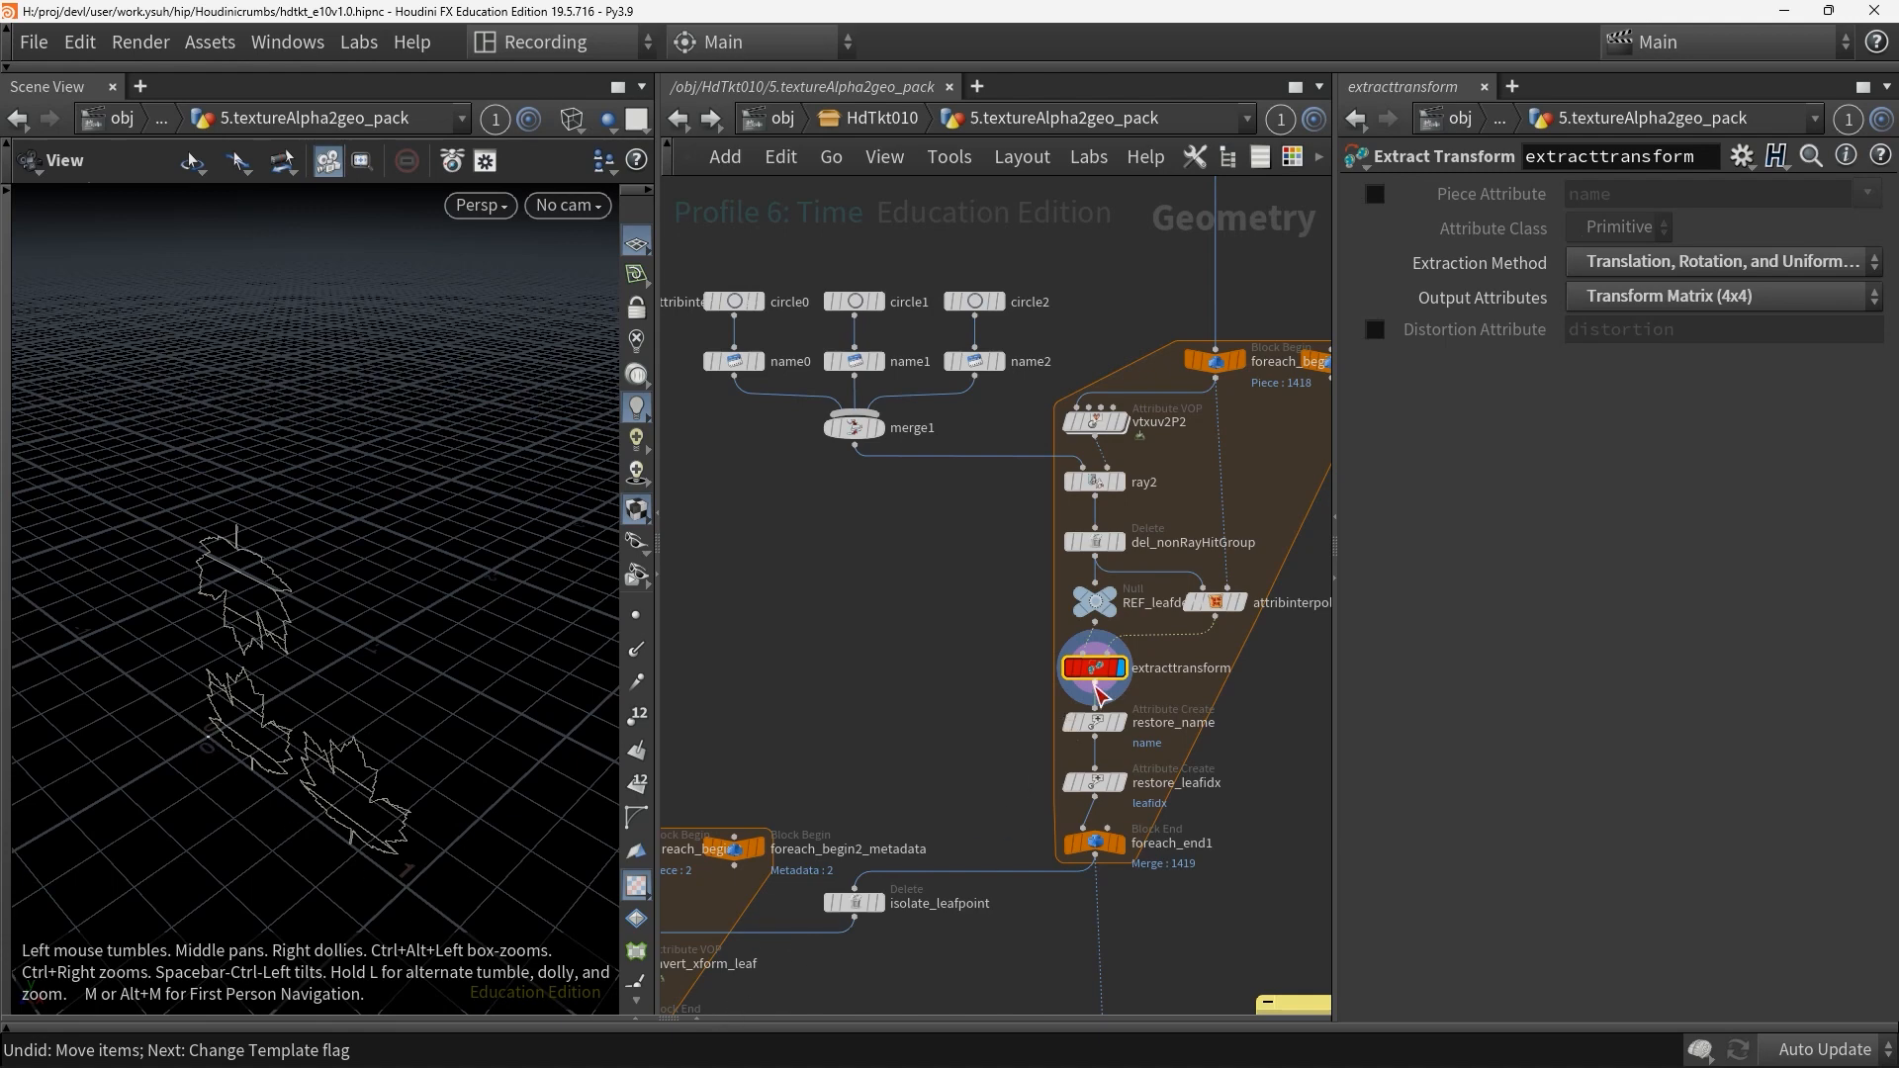
pyautogui.middleClick(1096, 673)
# Set extracttransform's Output Attributes to Standard Instance Attributes, keeping Extraction Method at Translation, Rotation, and Uniform Scale
pyautogui.click(1646, 296)
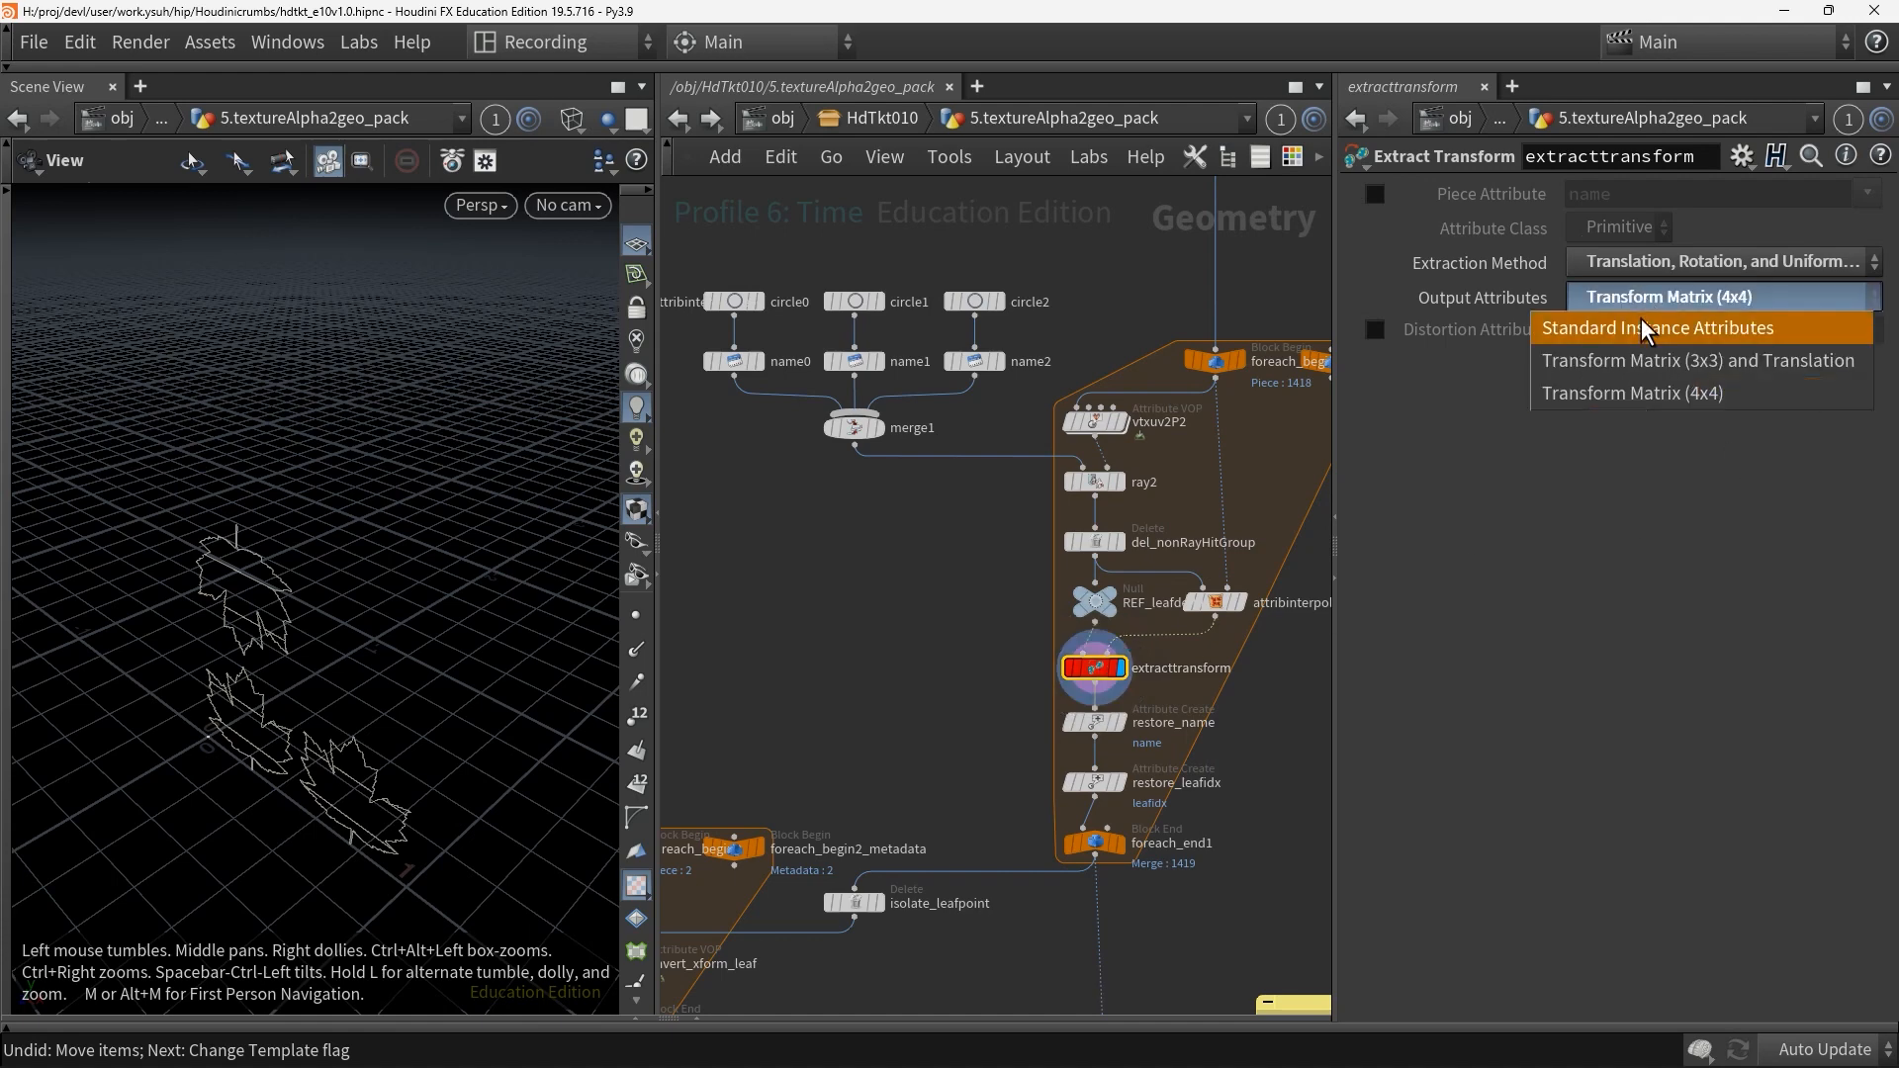
pyautogui.click(1647, 331)
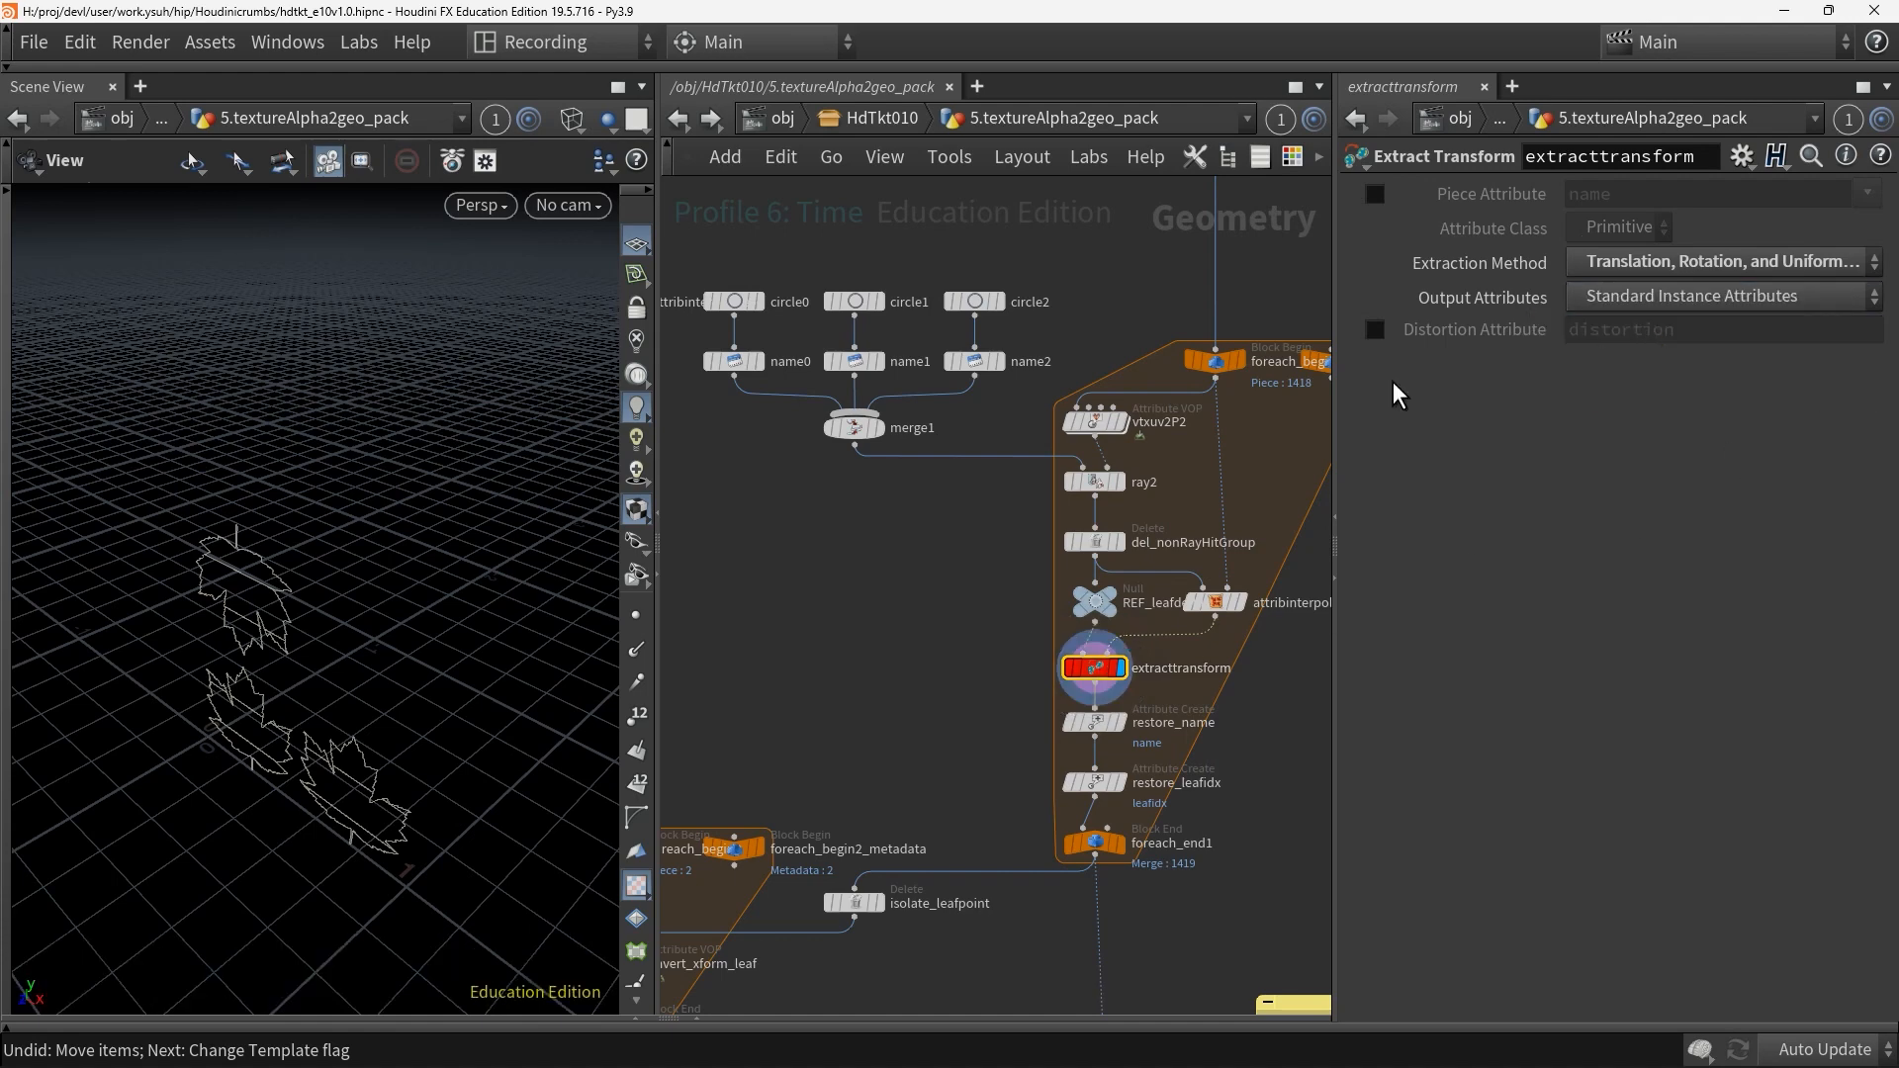
pyautogui.press('g')
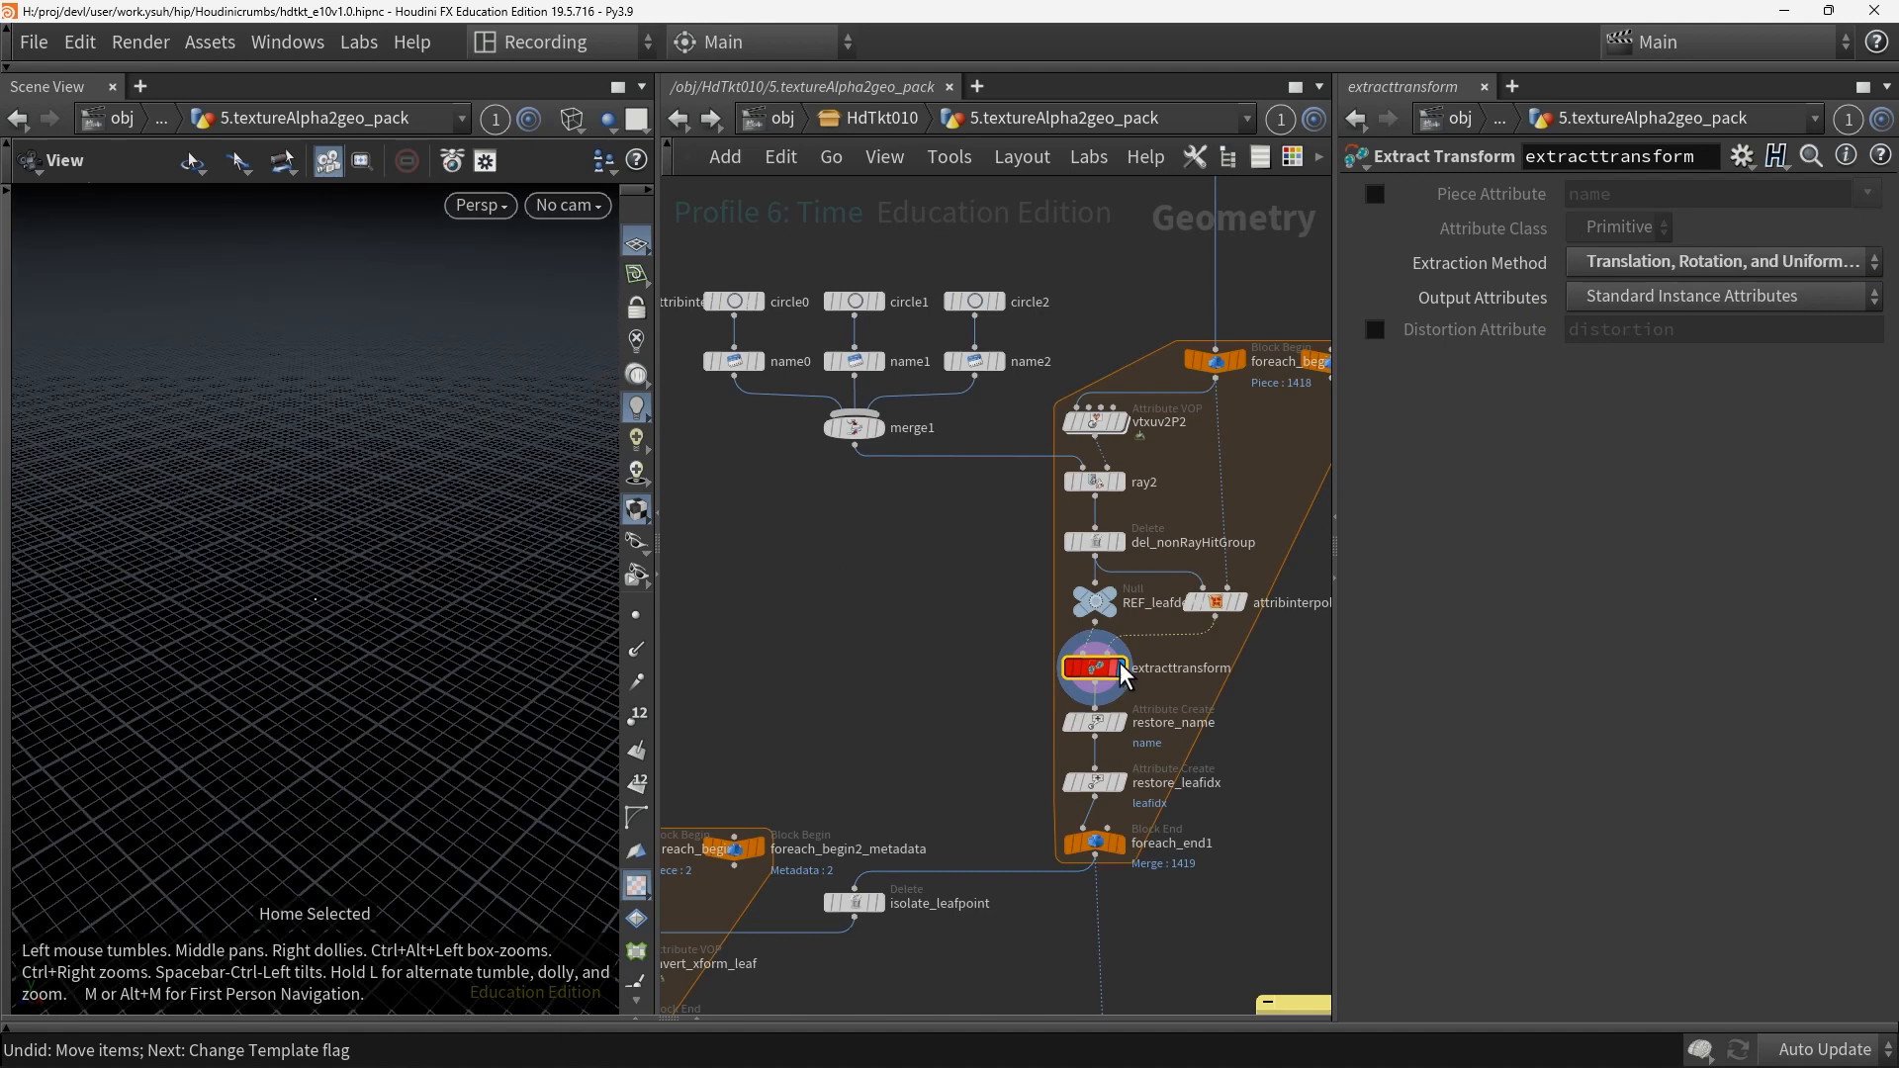
pyautogui.click(1696, 262)
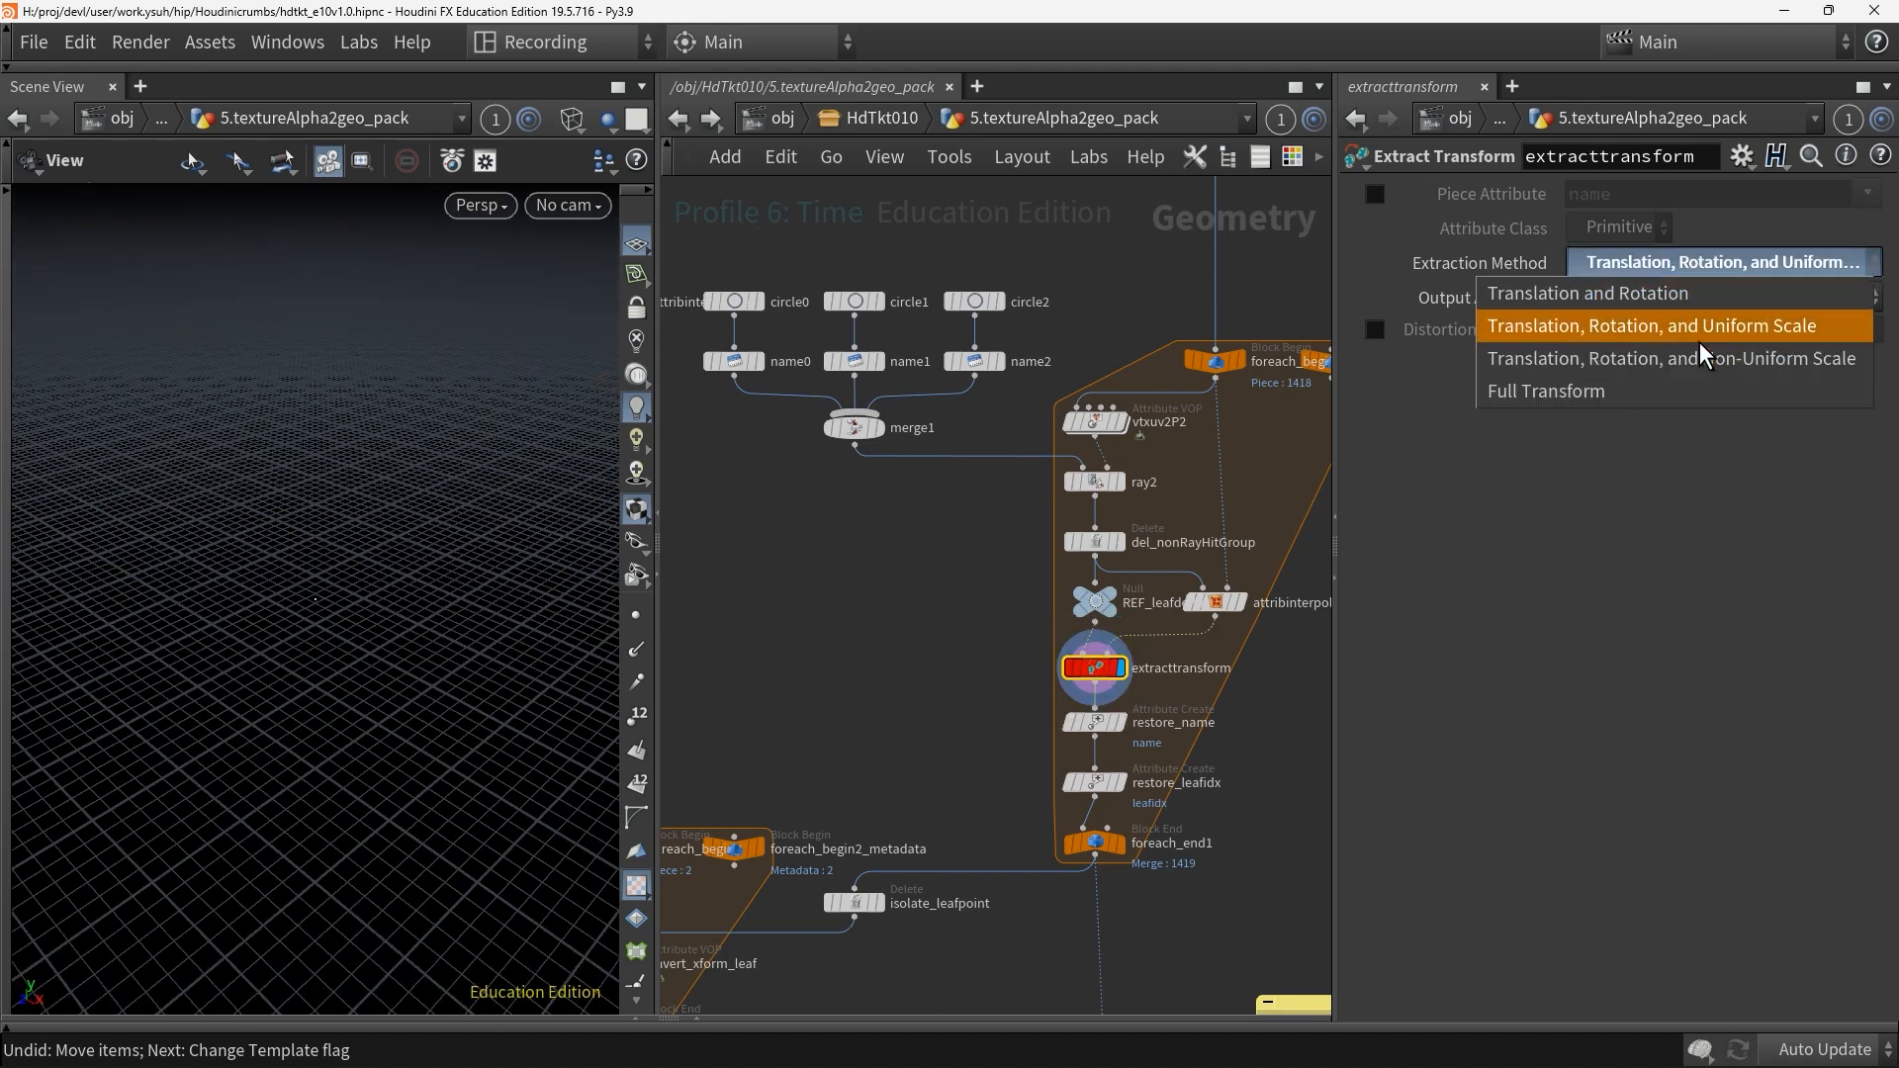
pyautogui.click(1701, 329)
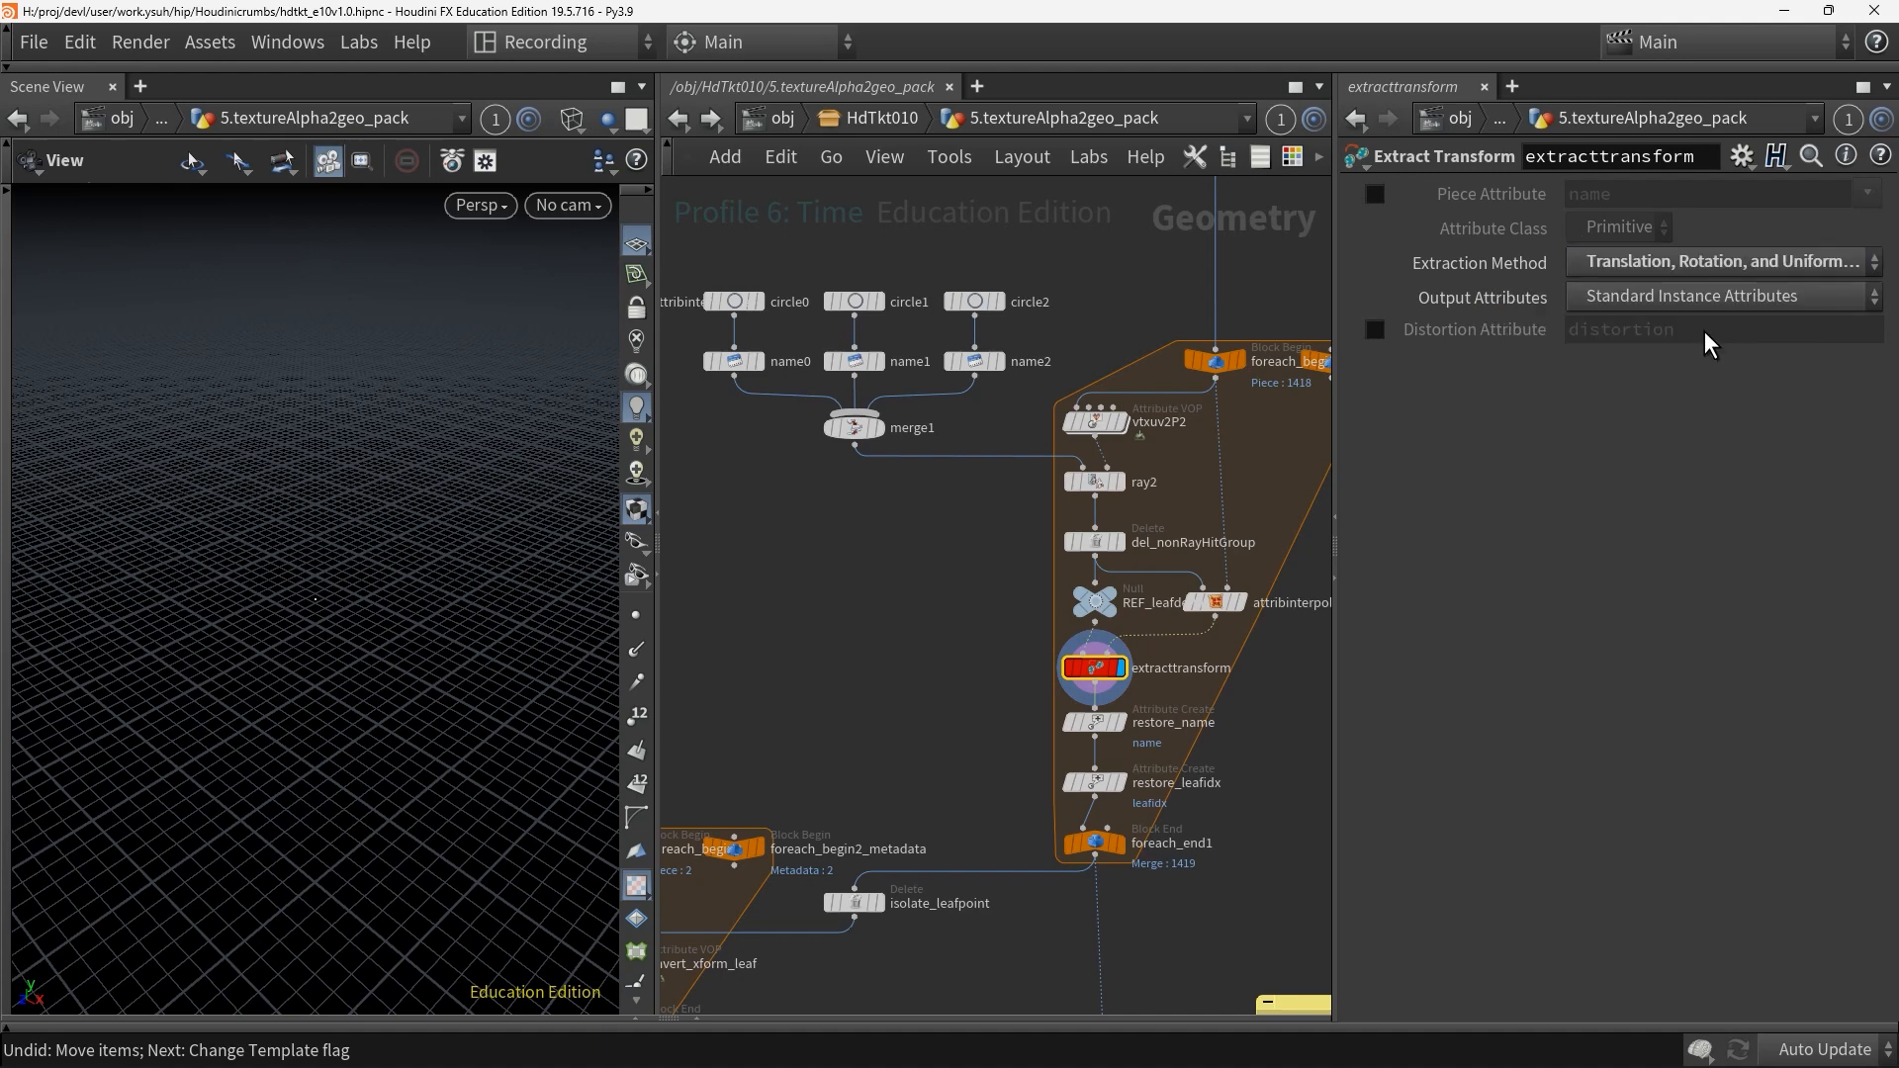
# Inspect extracttransform's node information, display foreach_end1, and frame its points in the viewport
pyautogui.middleClick(1103, 669)
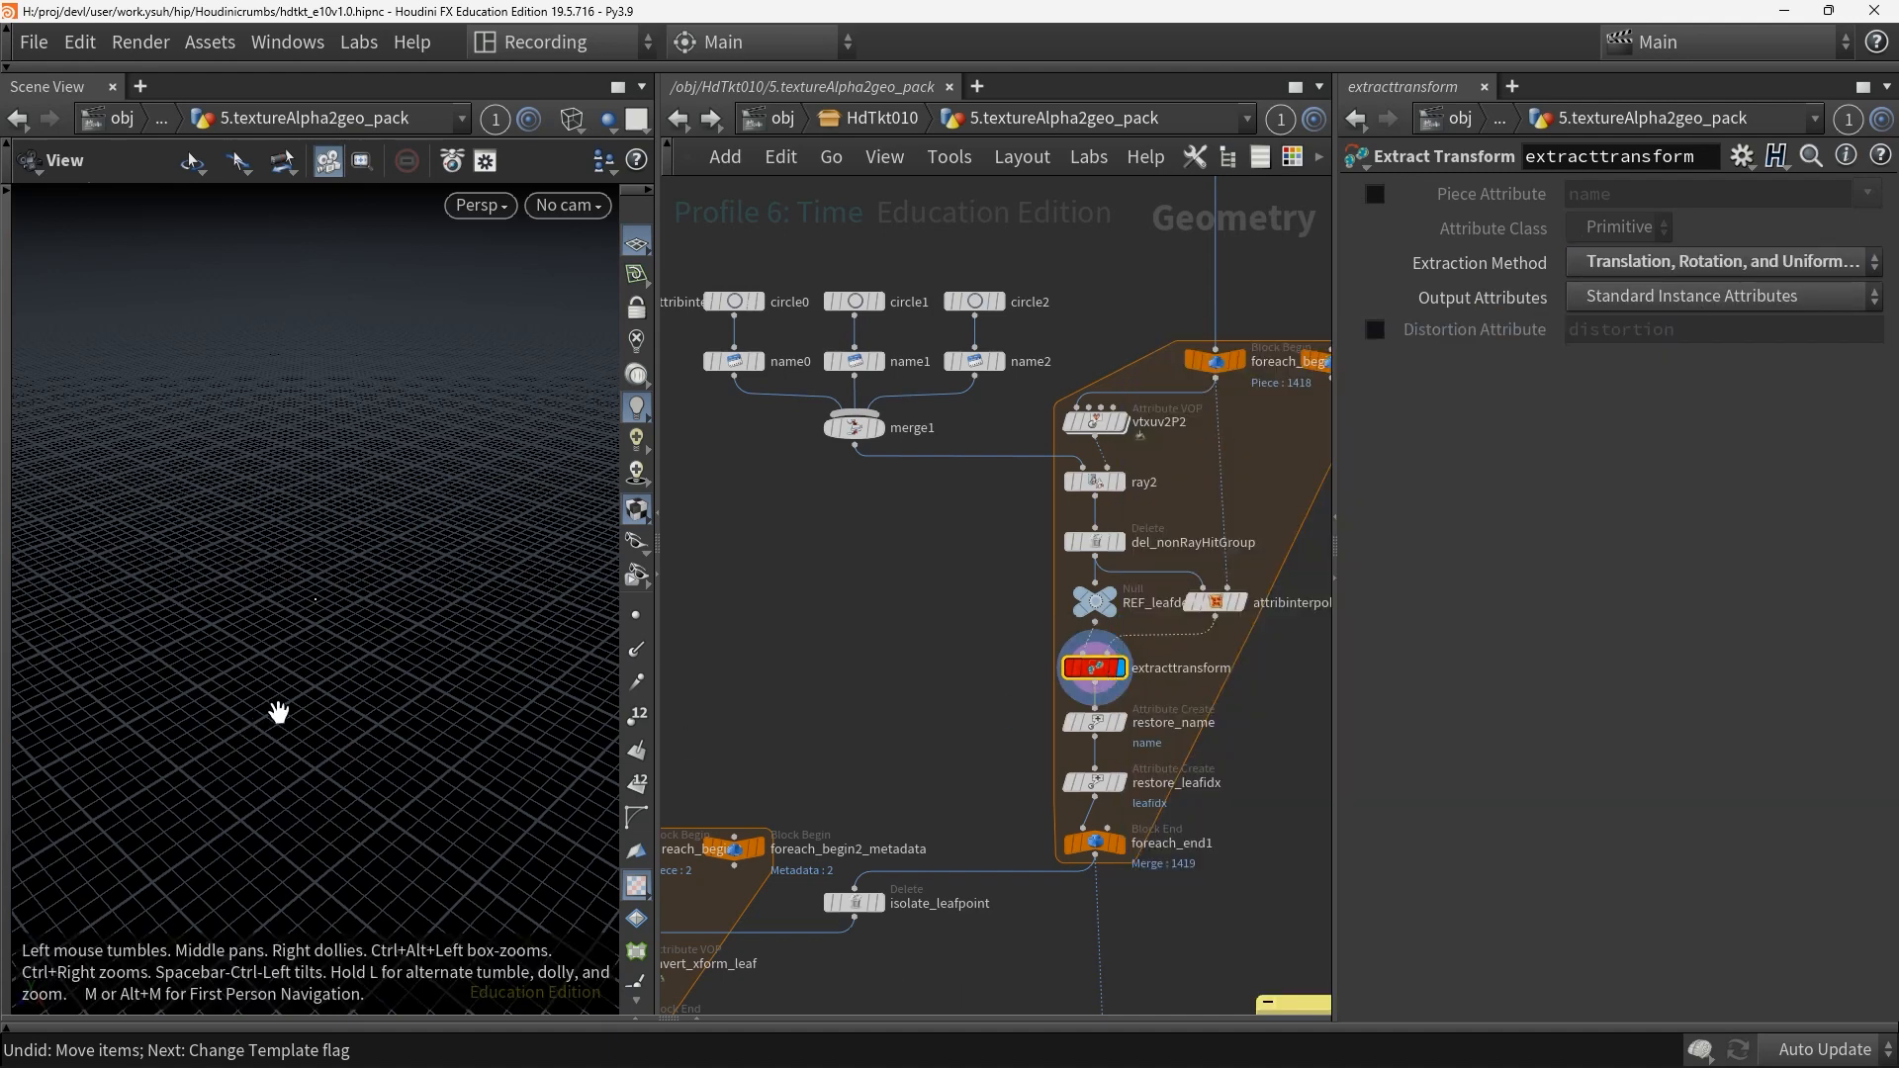
pyautogui.click(1118, 846)
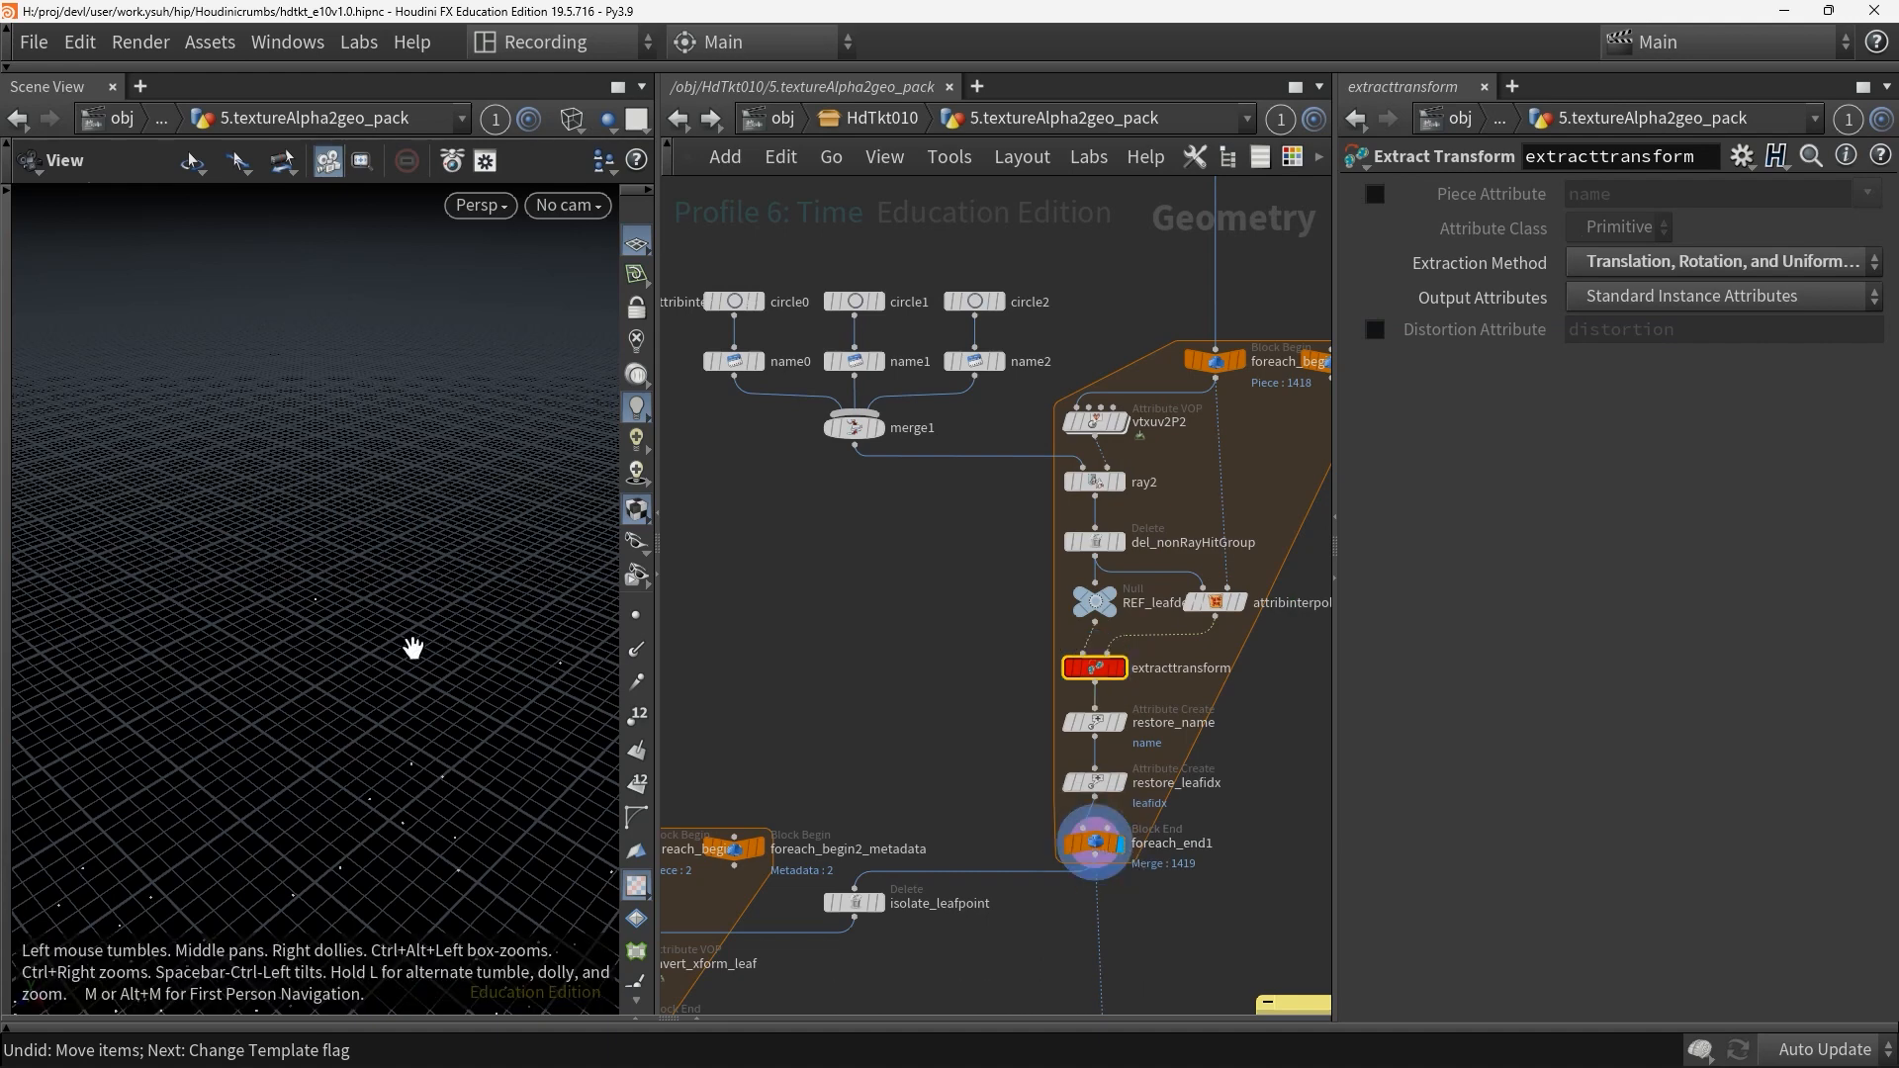
pyautogui.press('g')
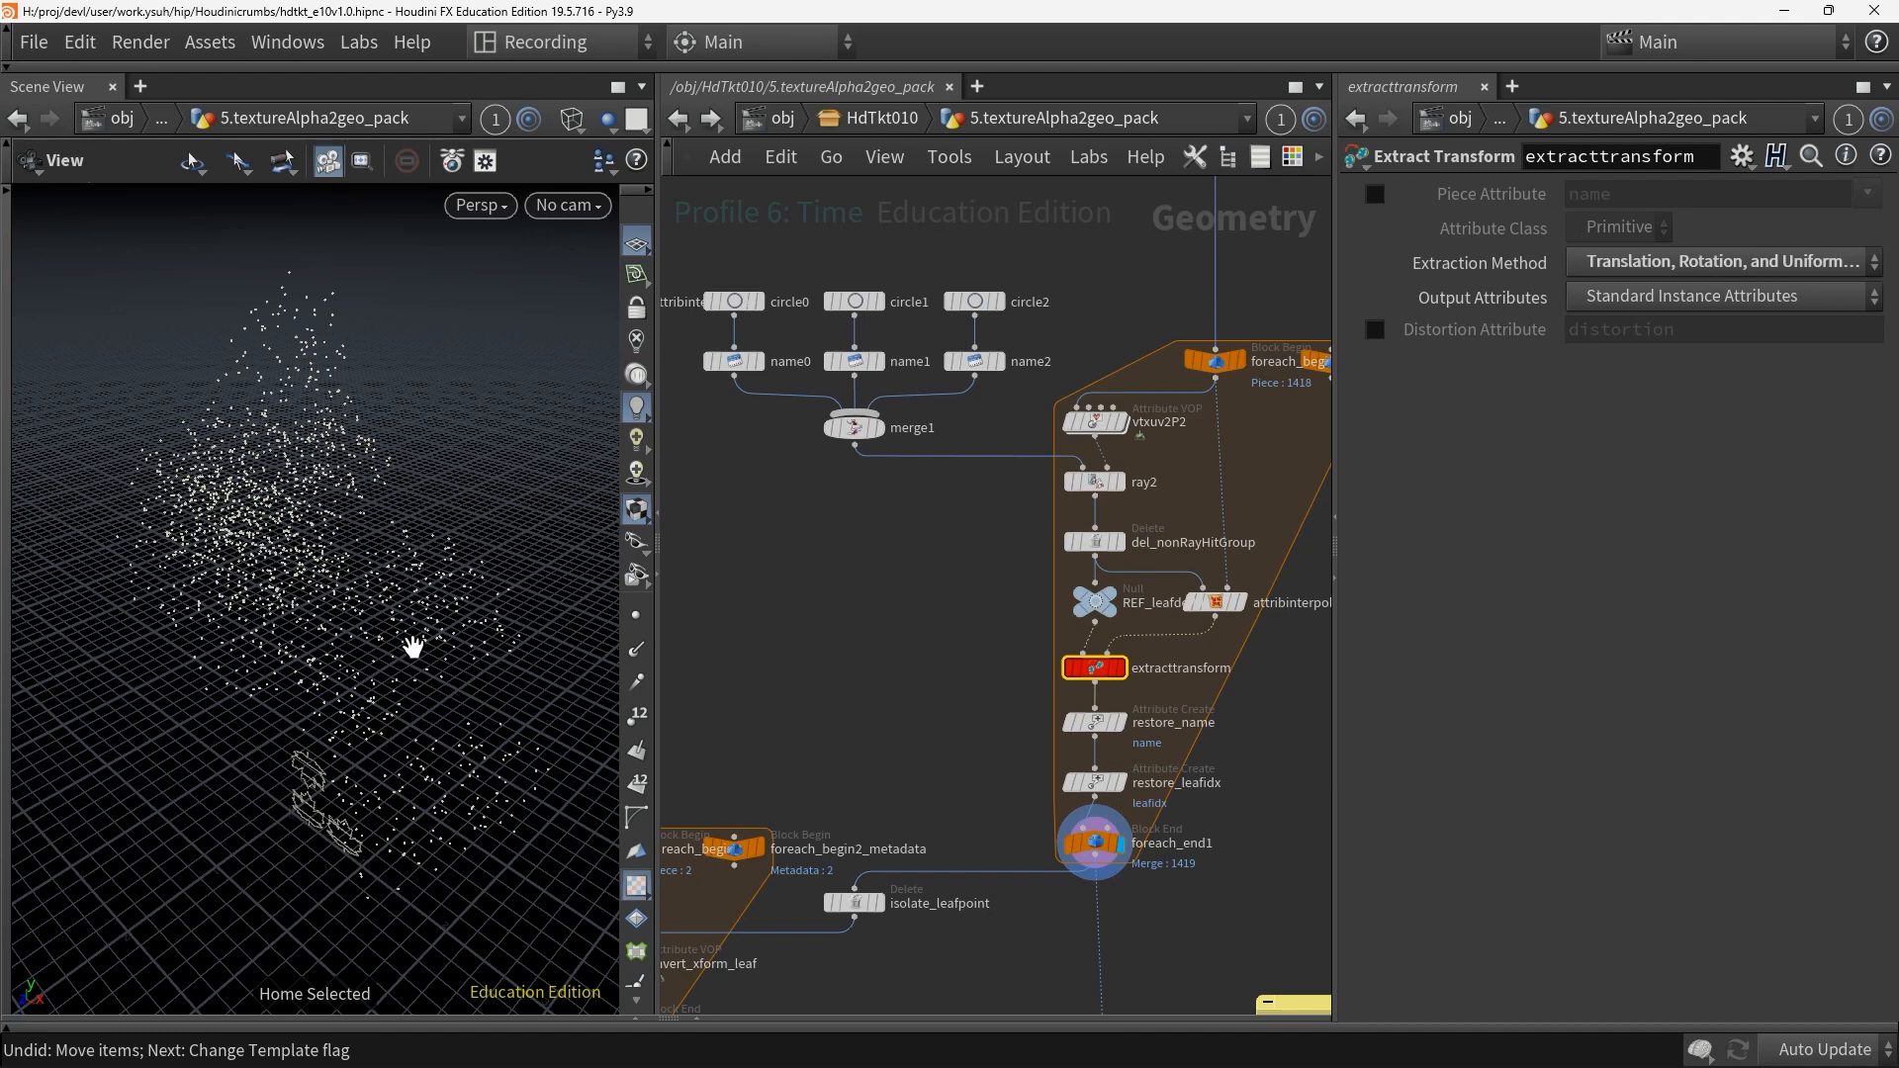
# Set extracttransform's Output Attributes back to Transform Matrix (4x4)
pyautogui.click(1725, 300)
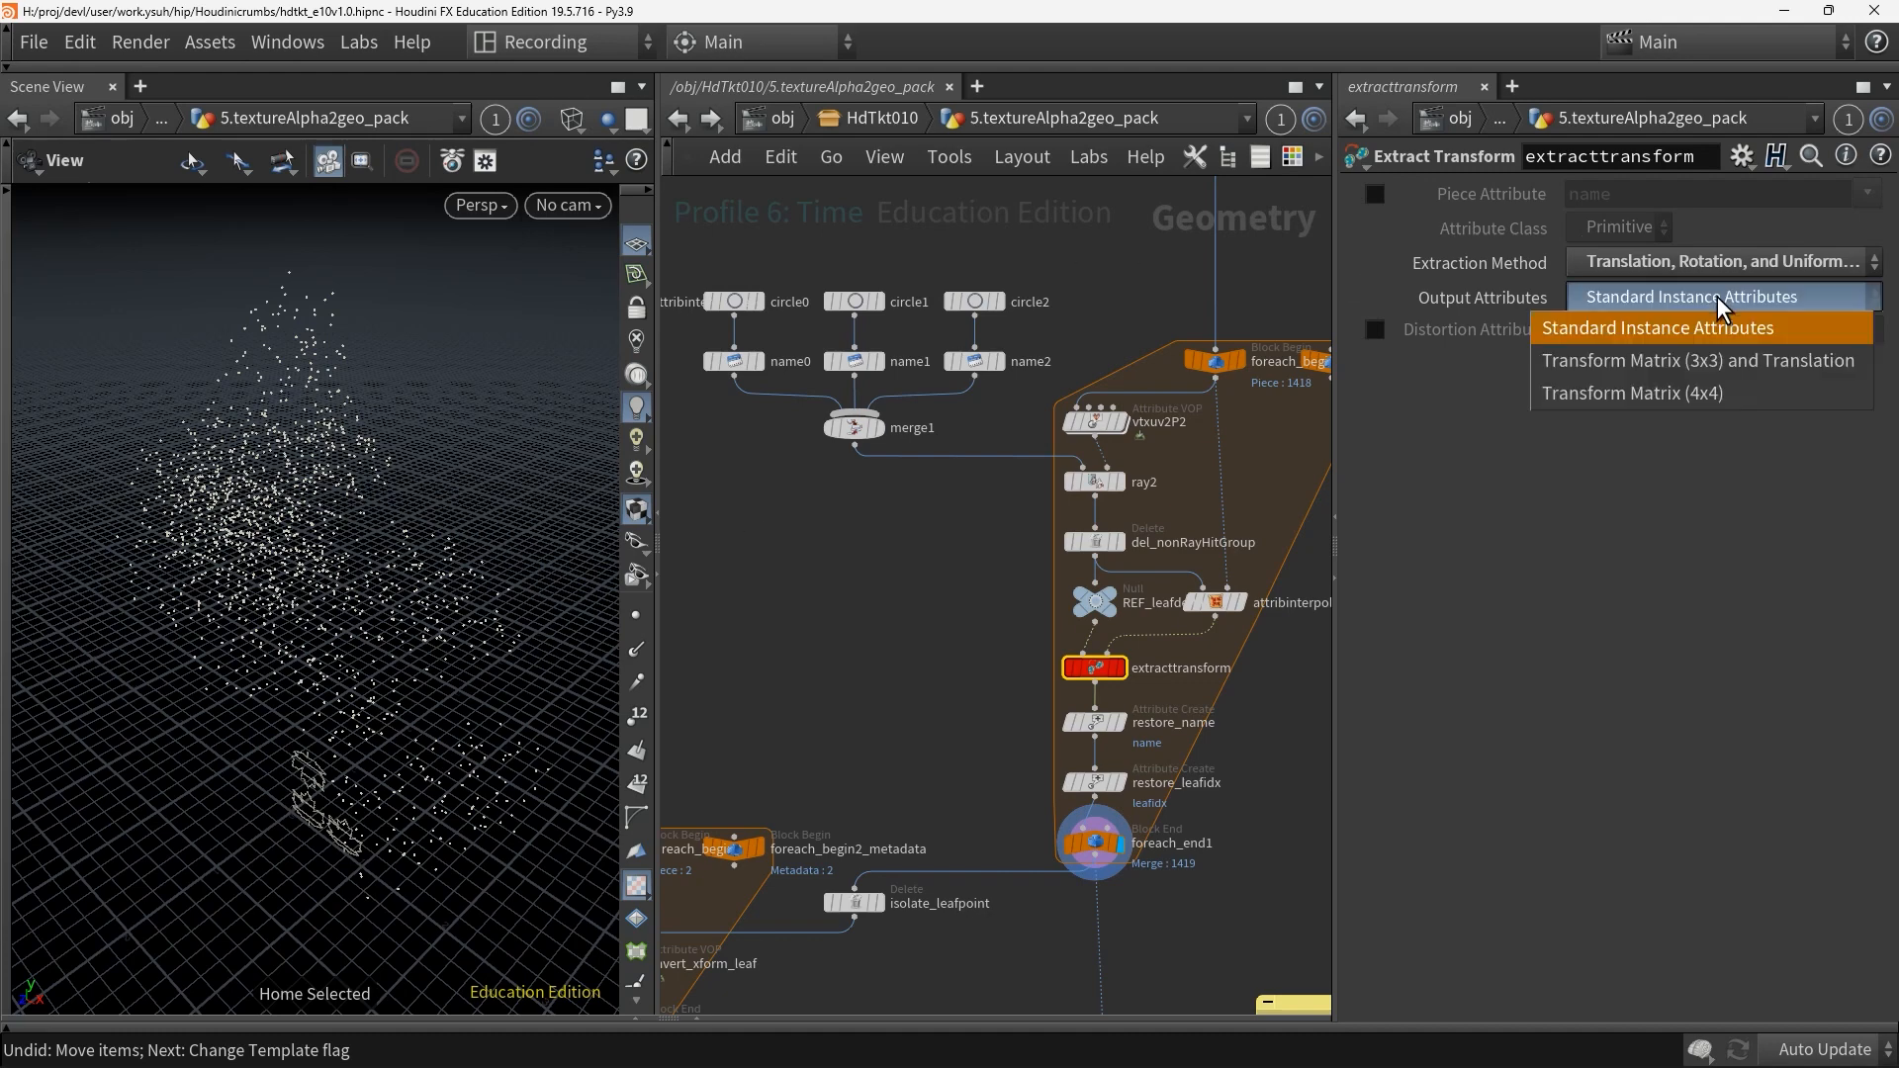
pyautogui.click(1726, 395)
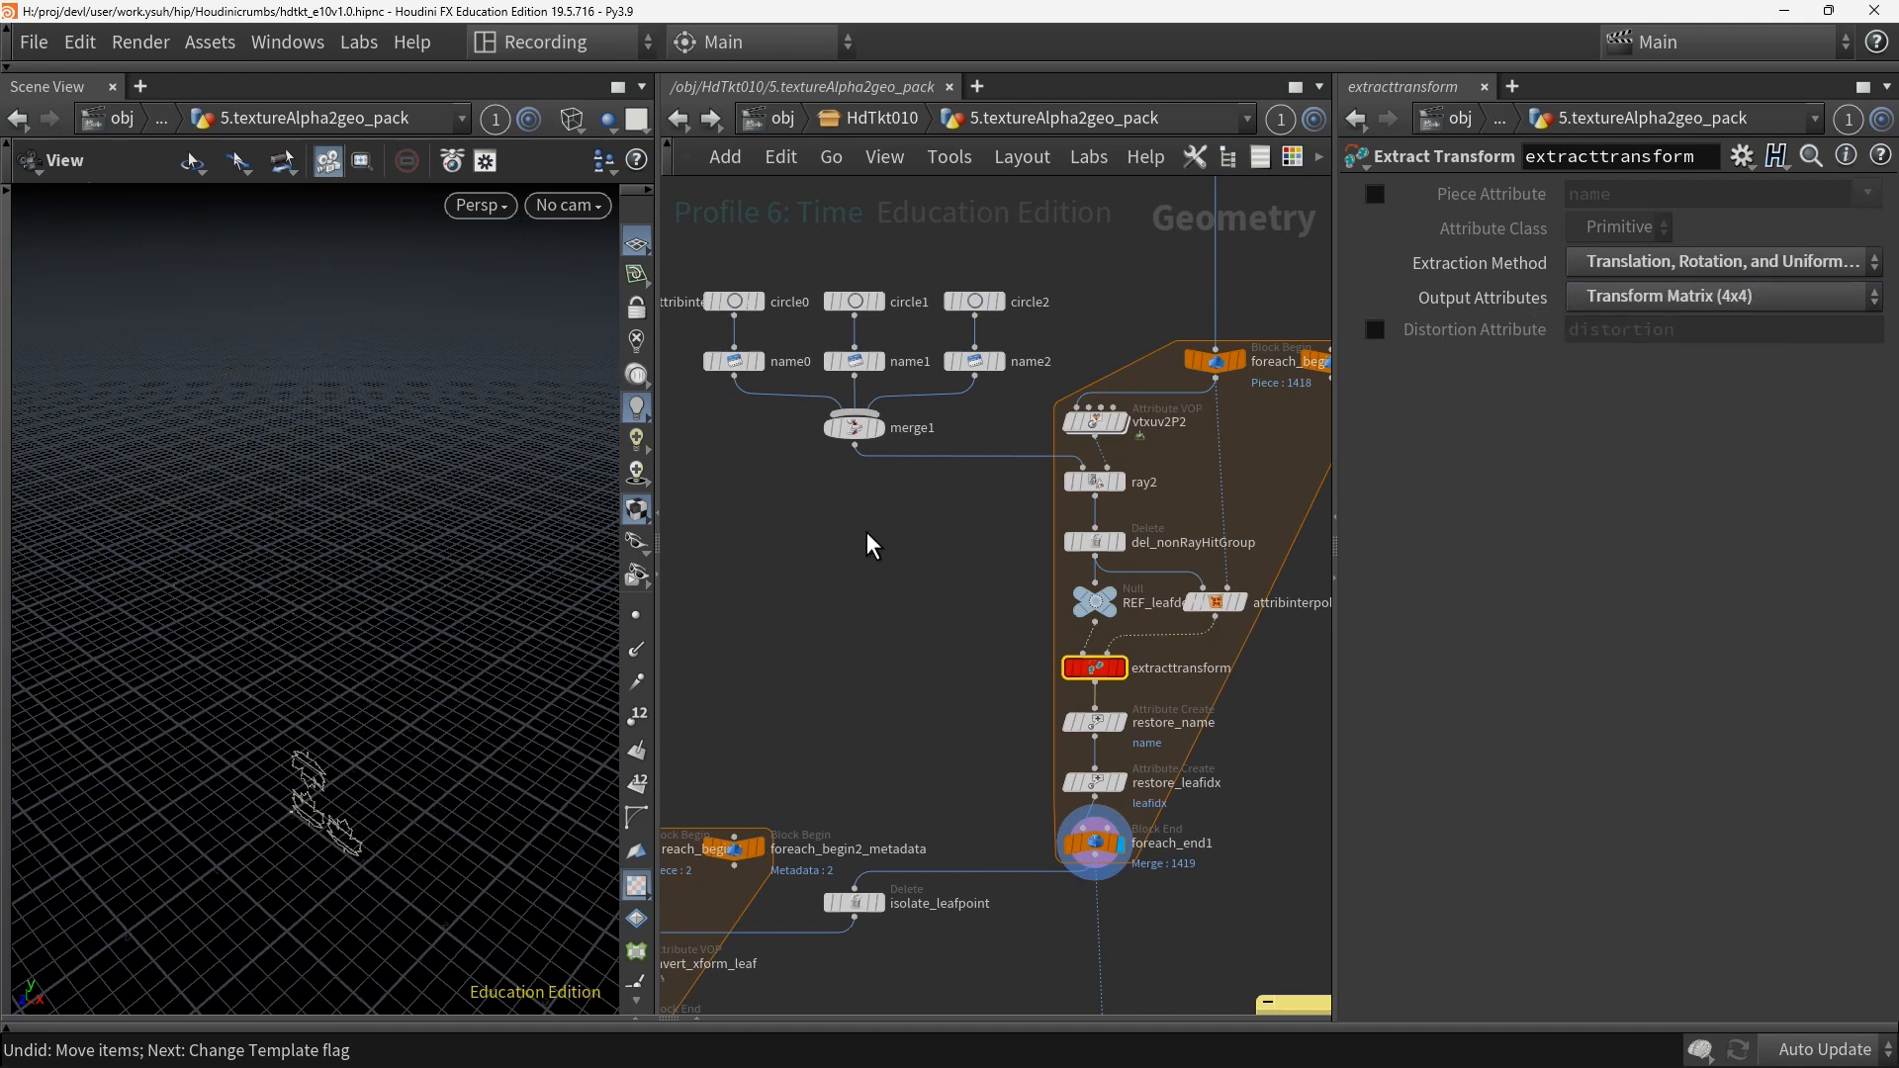
# Display attribinterpolate's leaves and review extracttransform's Extraction Method options without changing the method
pyautogui.moveTo(869, 543); pyautogui.dragTo(1196, 700, button='middle')
pyautogui.moveTo(964, 494)
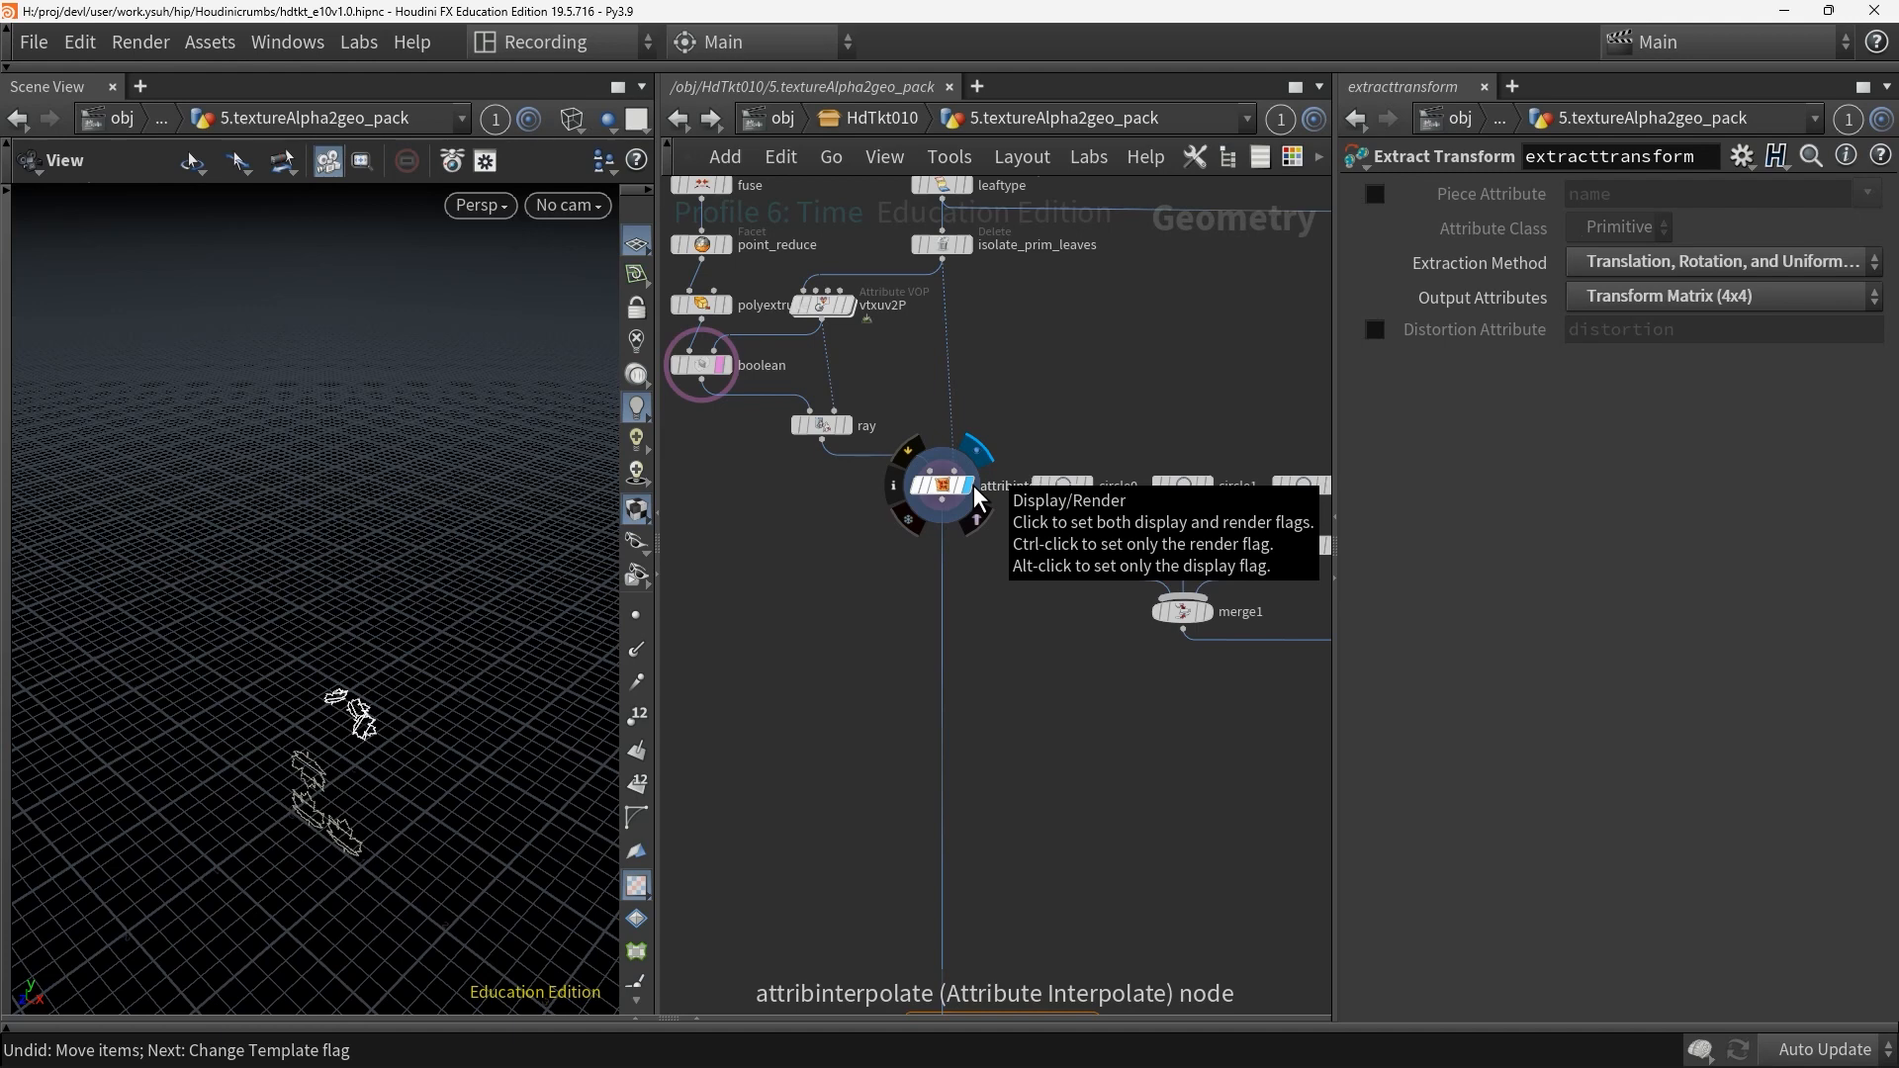
pyautogui.moveTo(1196, 712); pyautogui.dragTo(934, 616, button='middle')
pyautogui.moveTo(1123, 669)
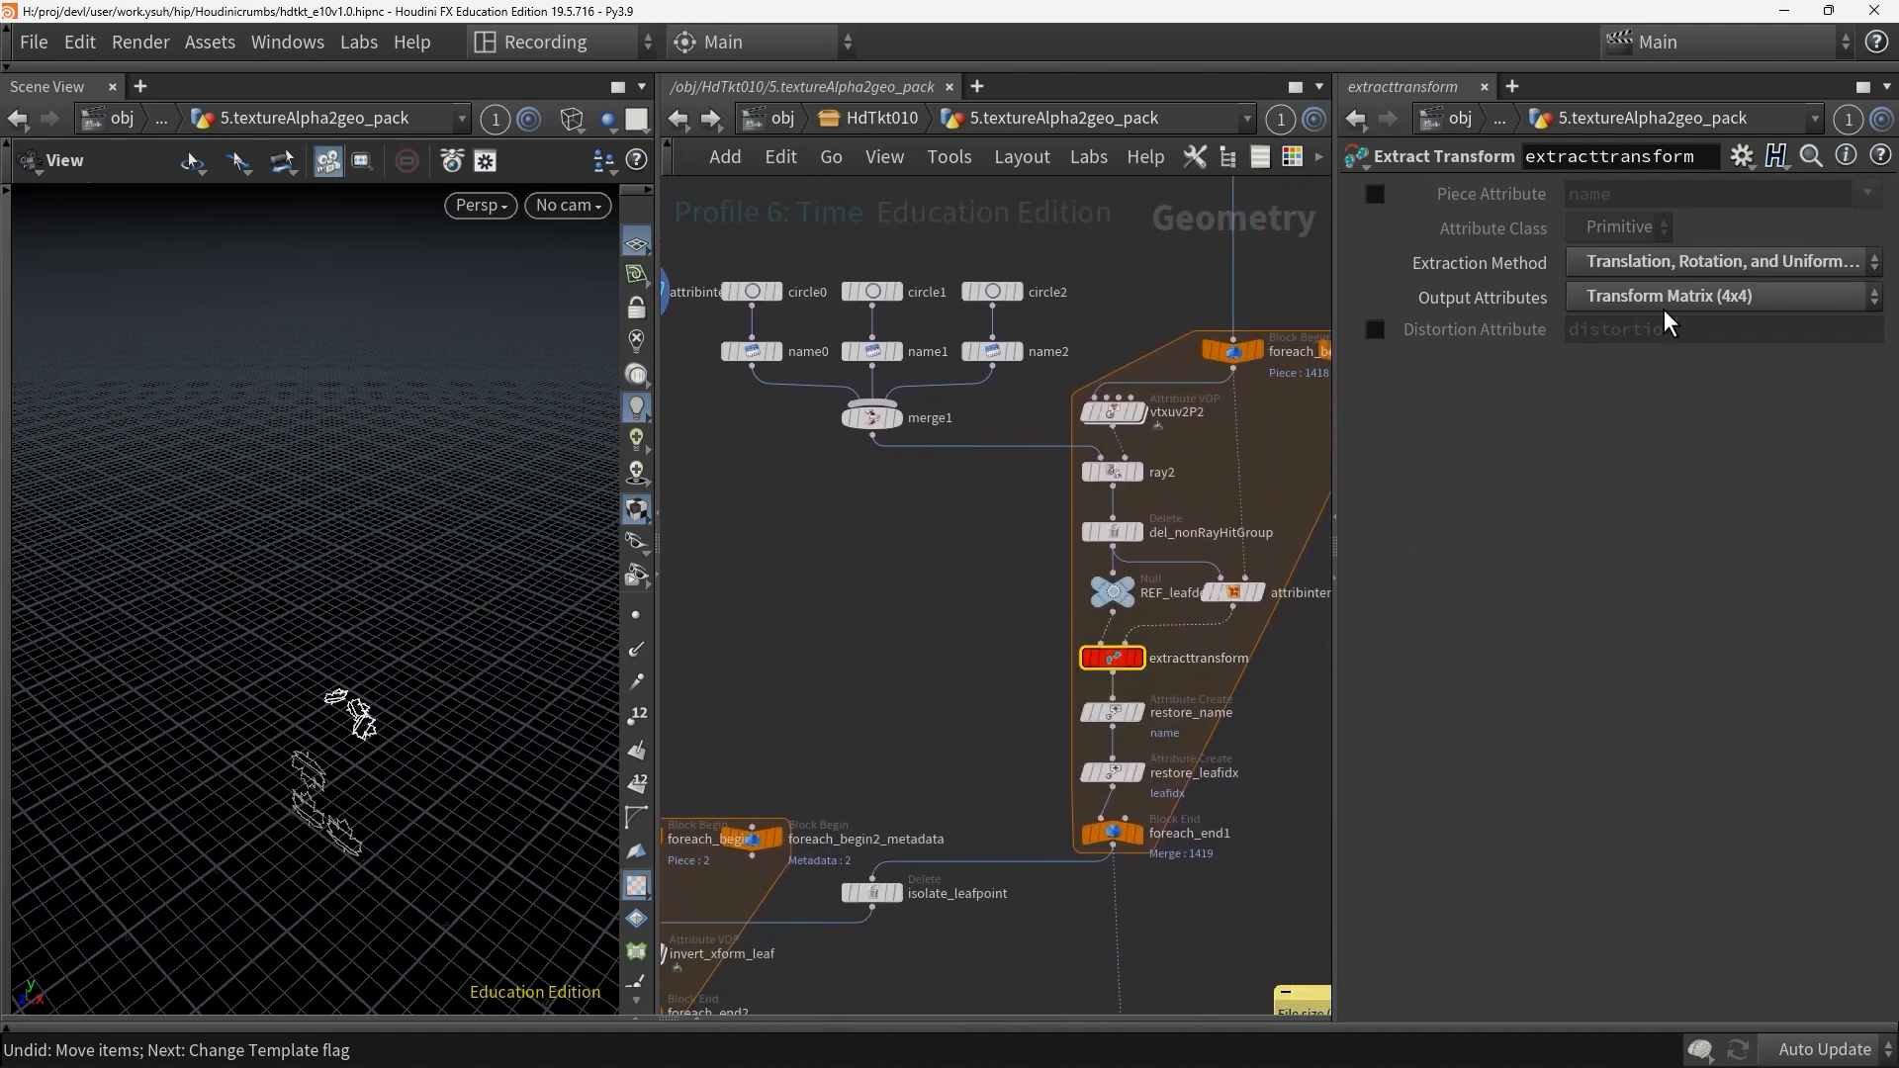
pyautogui.click(1691, 265)
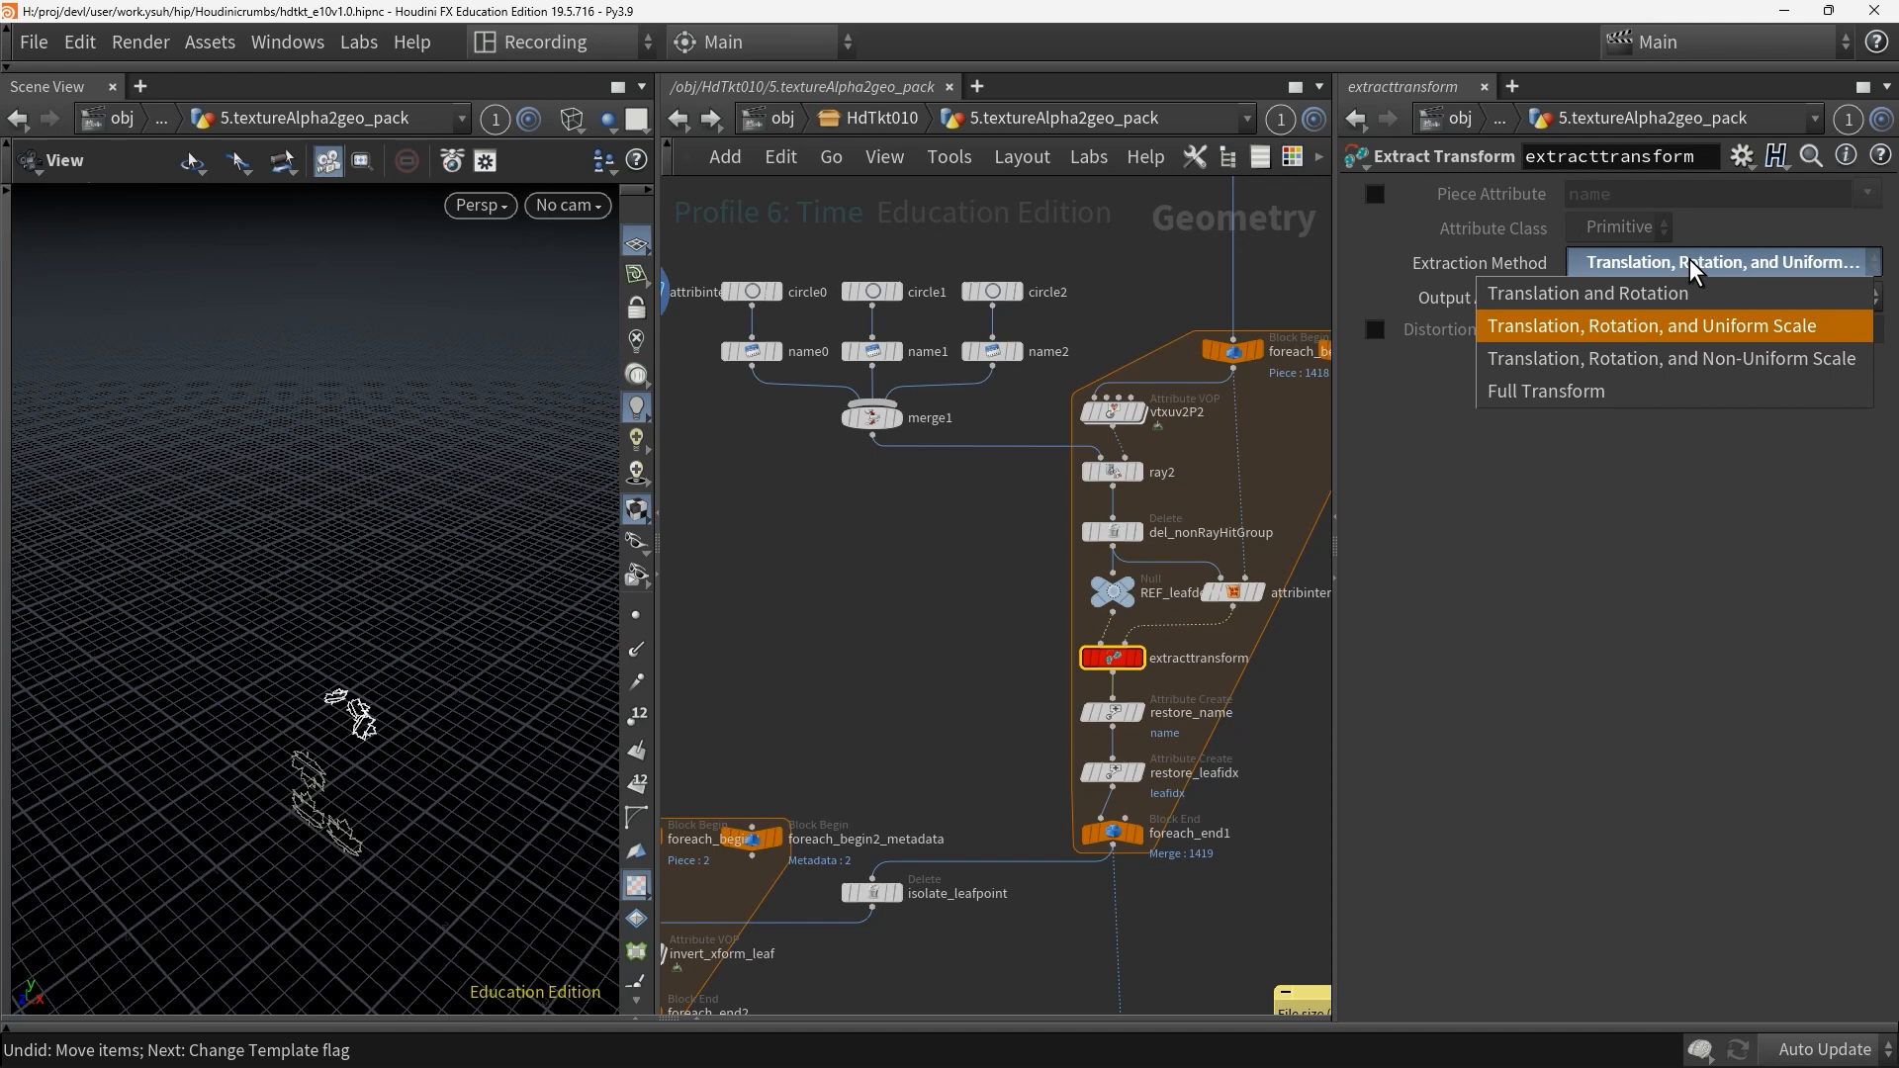
pyautogui.click(1475, 262)
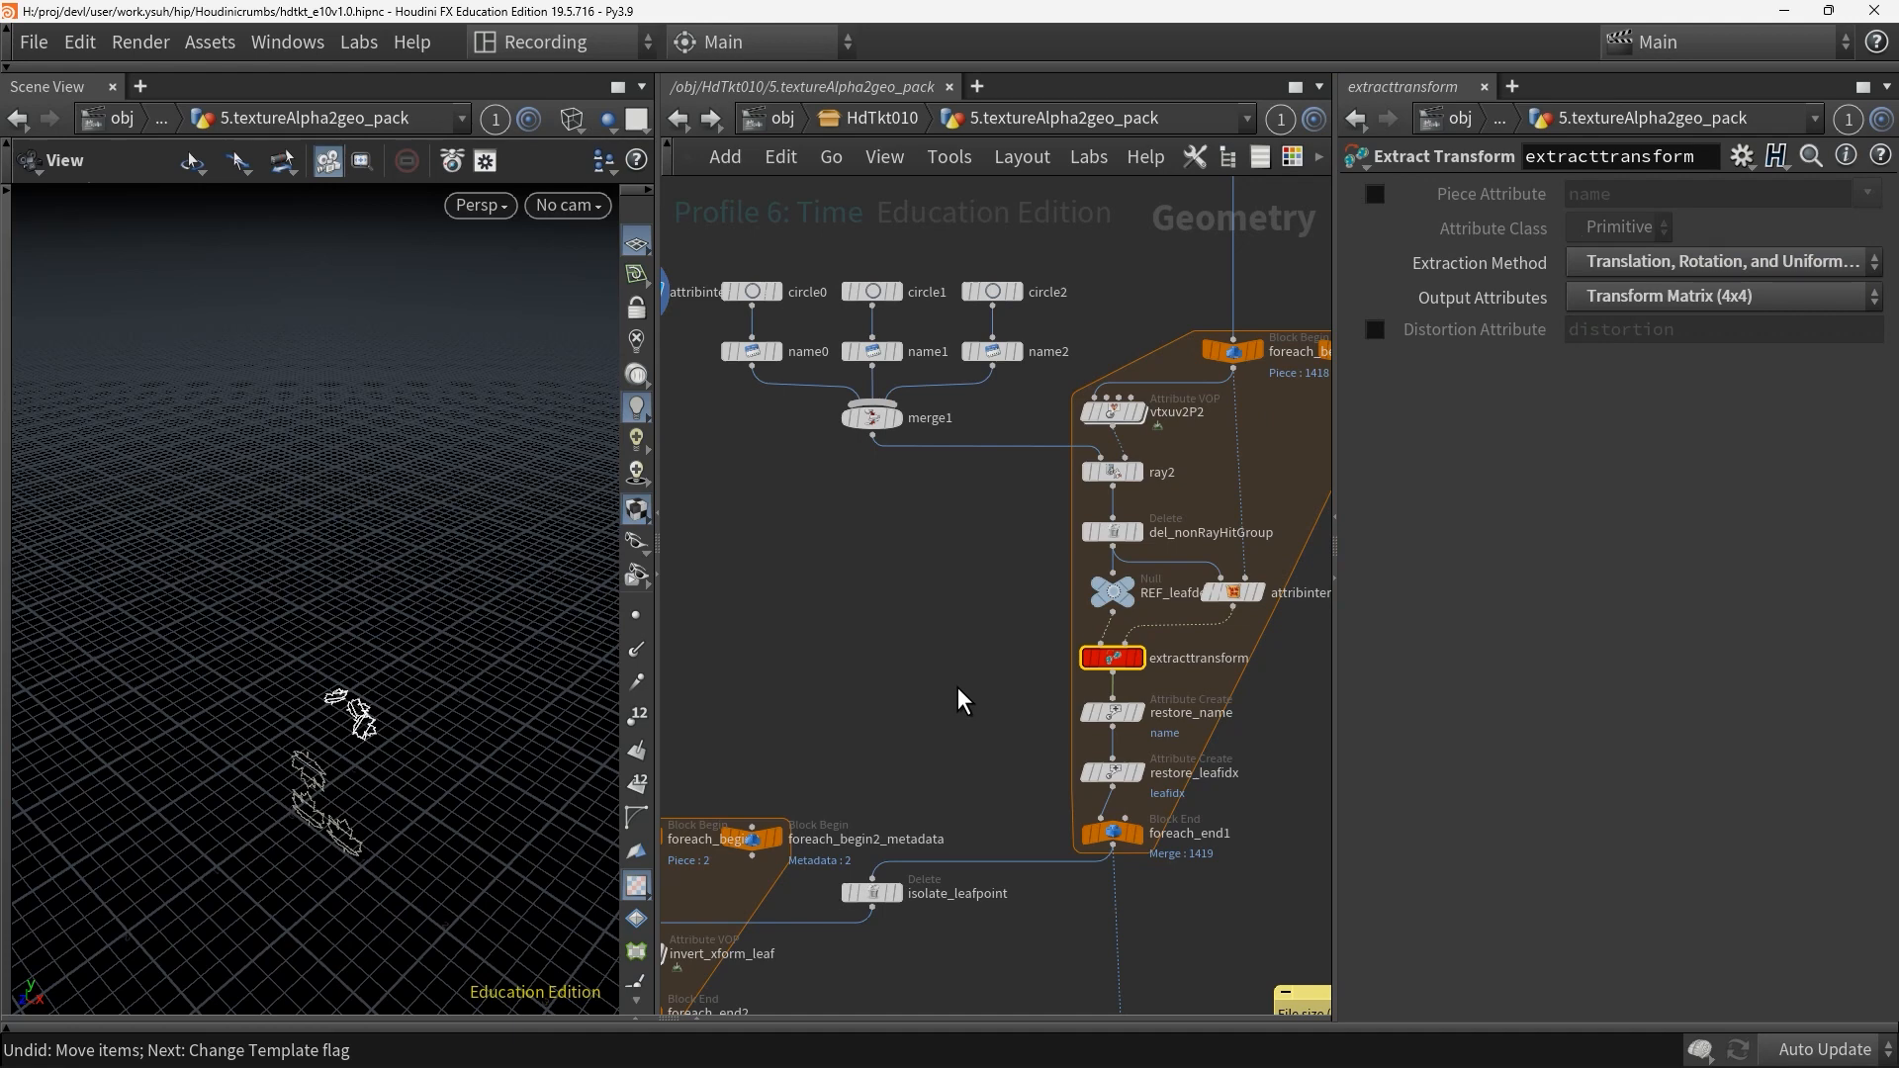
pyautogui.moveTo(1115, 722)
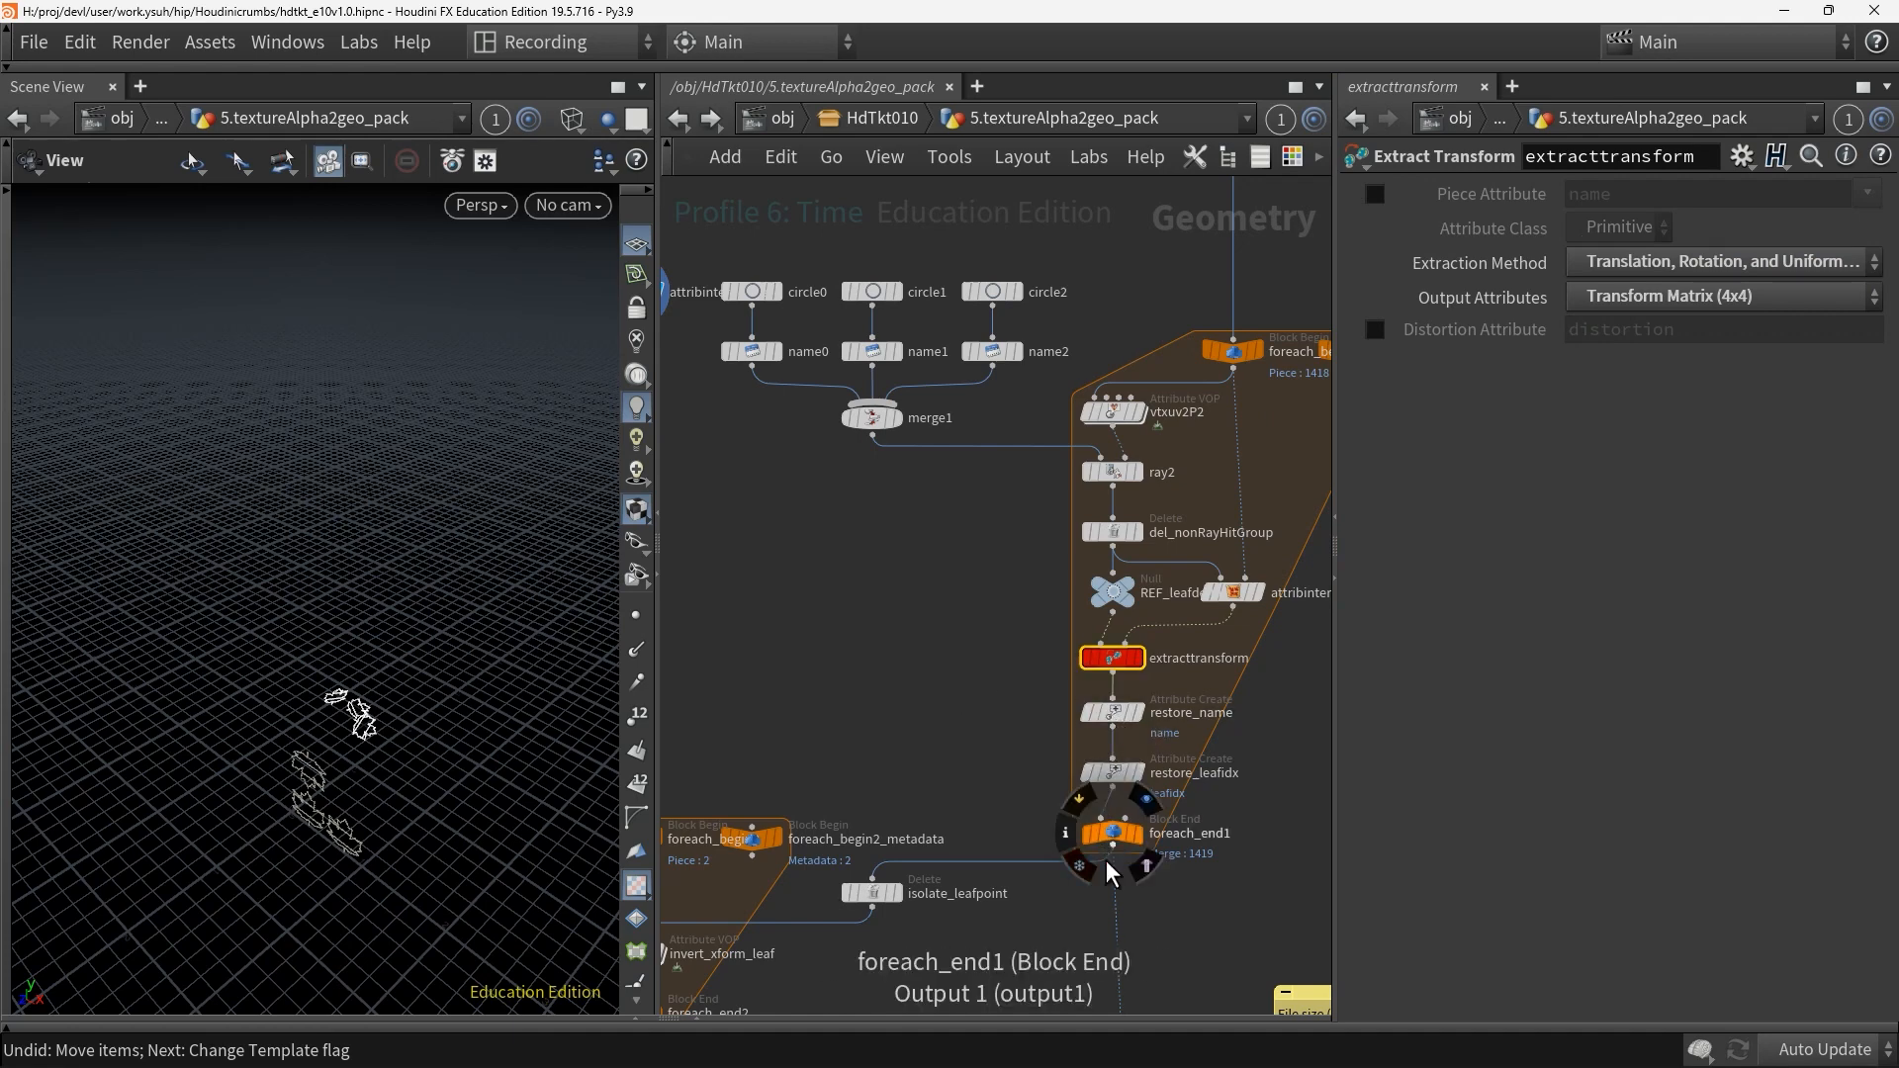
# Display foreach_end2 below invert_xform_leaf and frame its leaves in the viewport
pyautogui.moveTo(1026, 941); pyautogui.dragTo(1232, 727, button='middle')
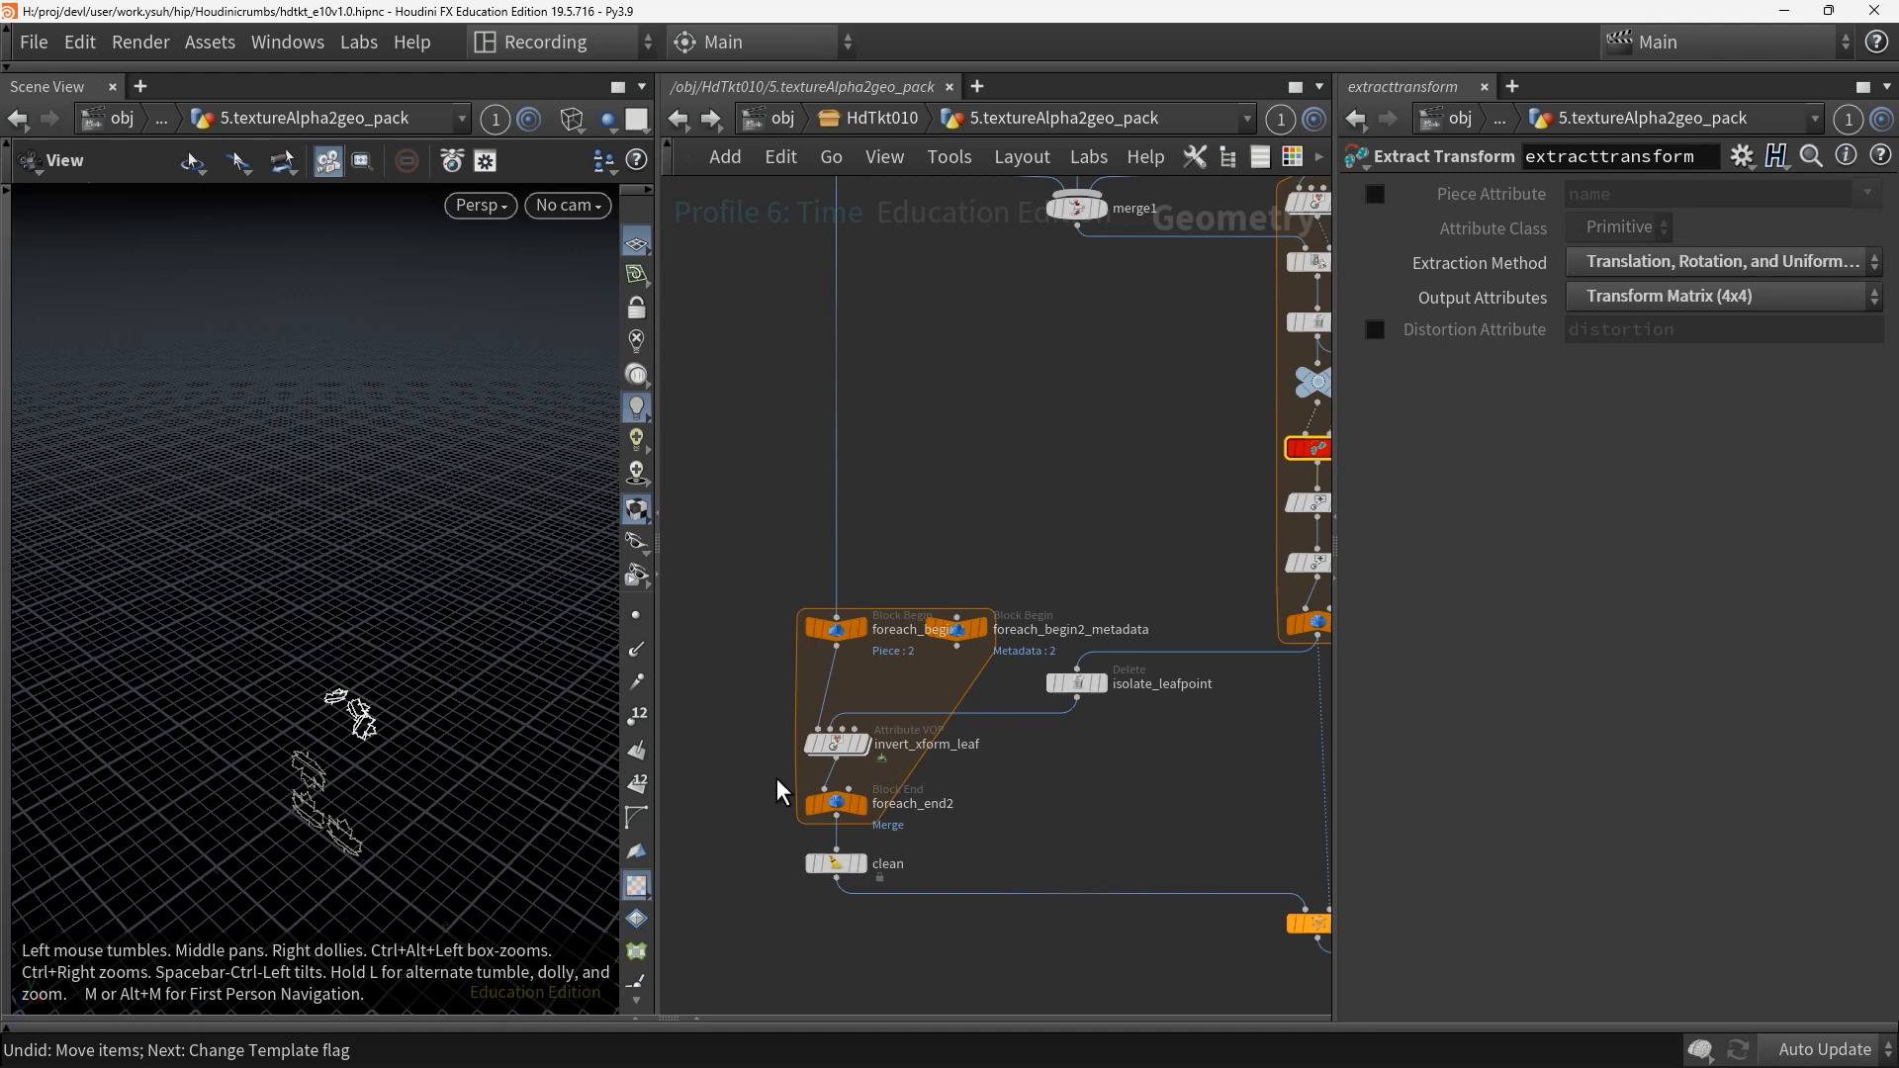
pyautogui.click(867, 819)
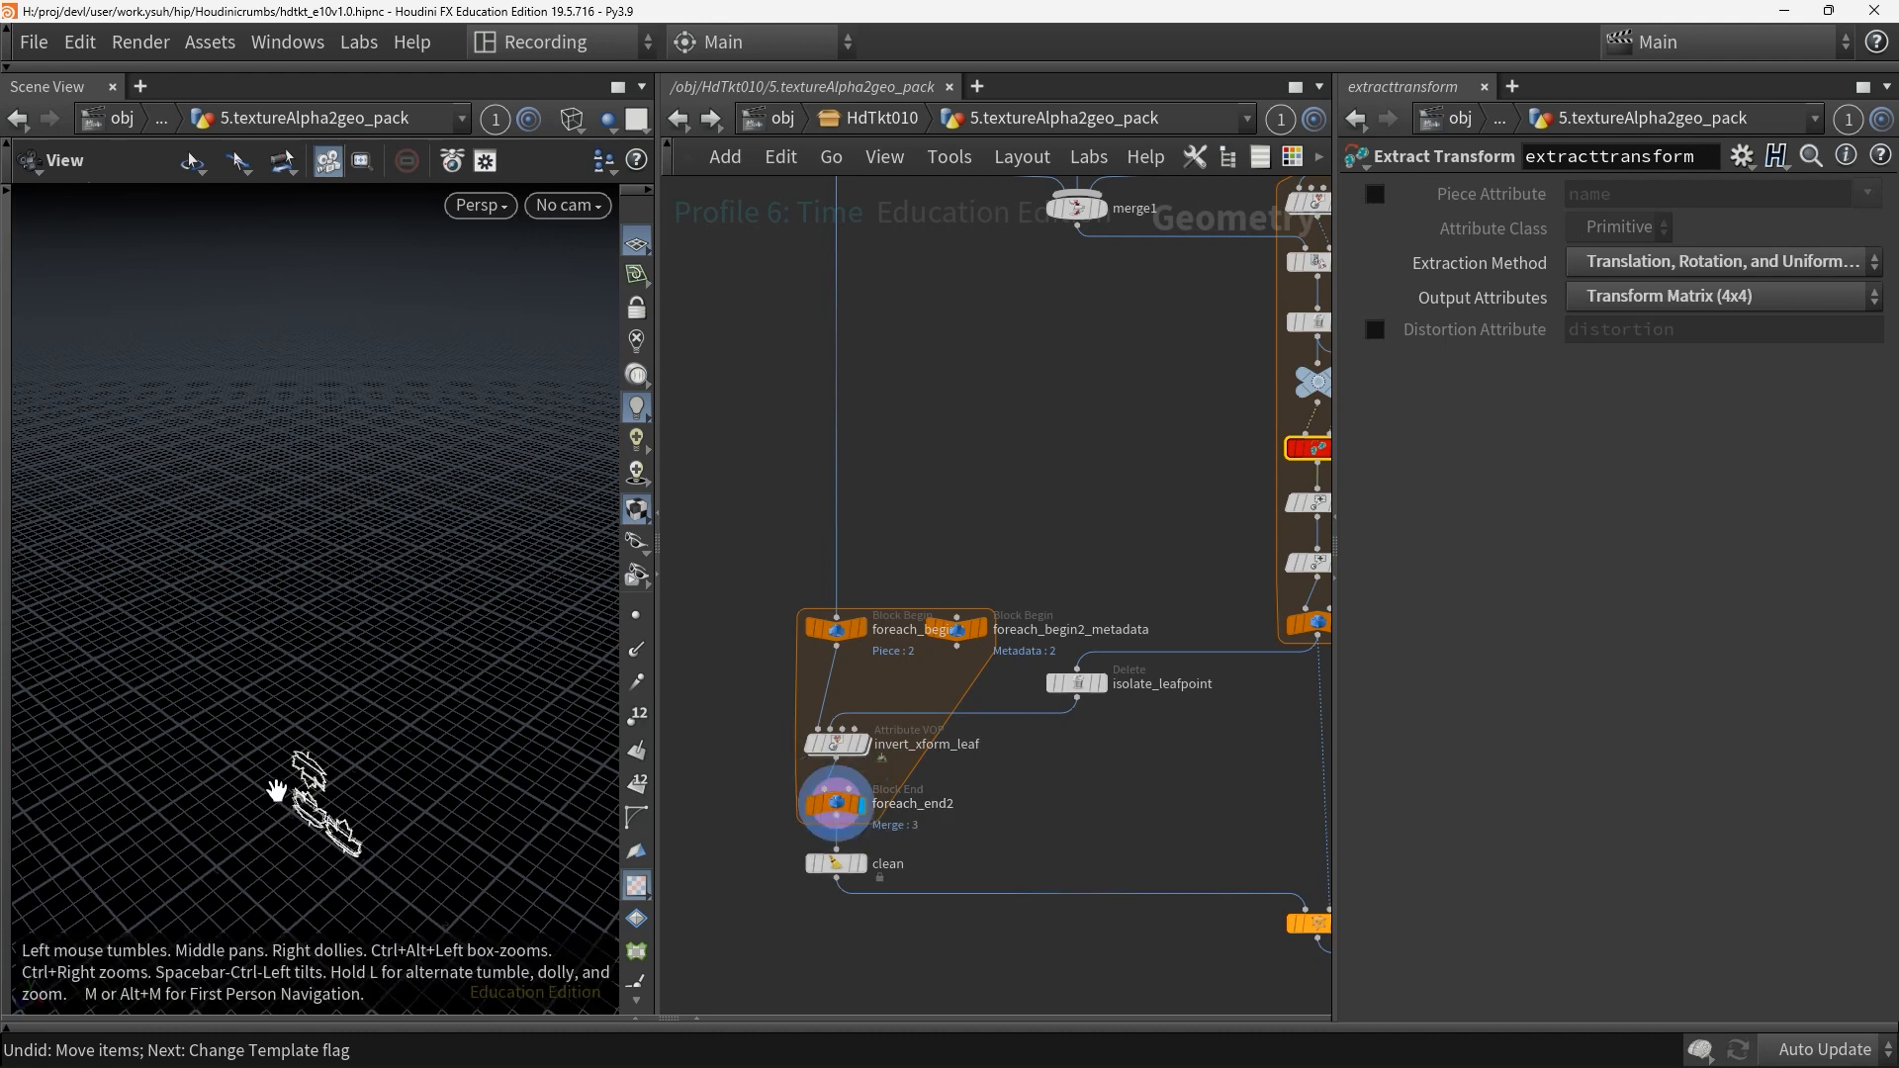
pyautogui.press('g')
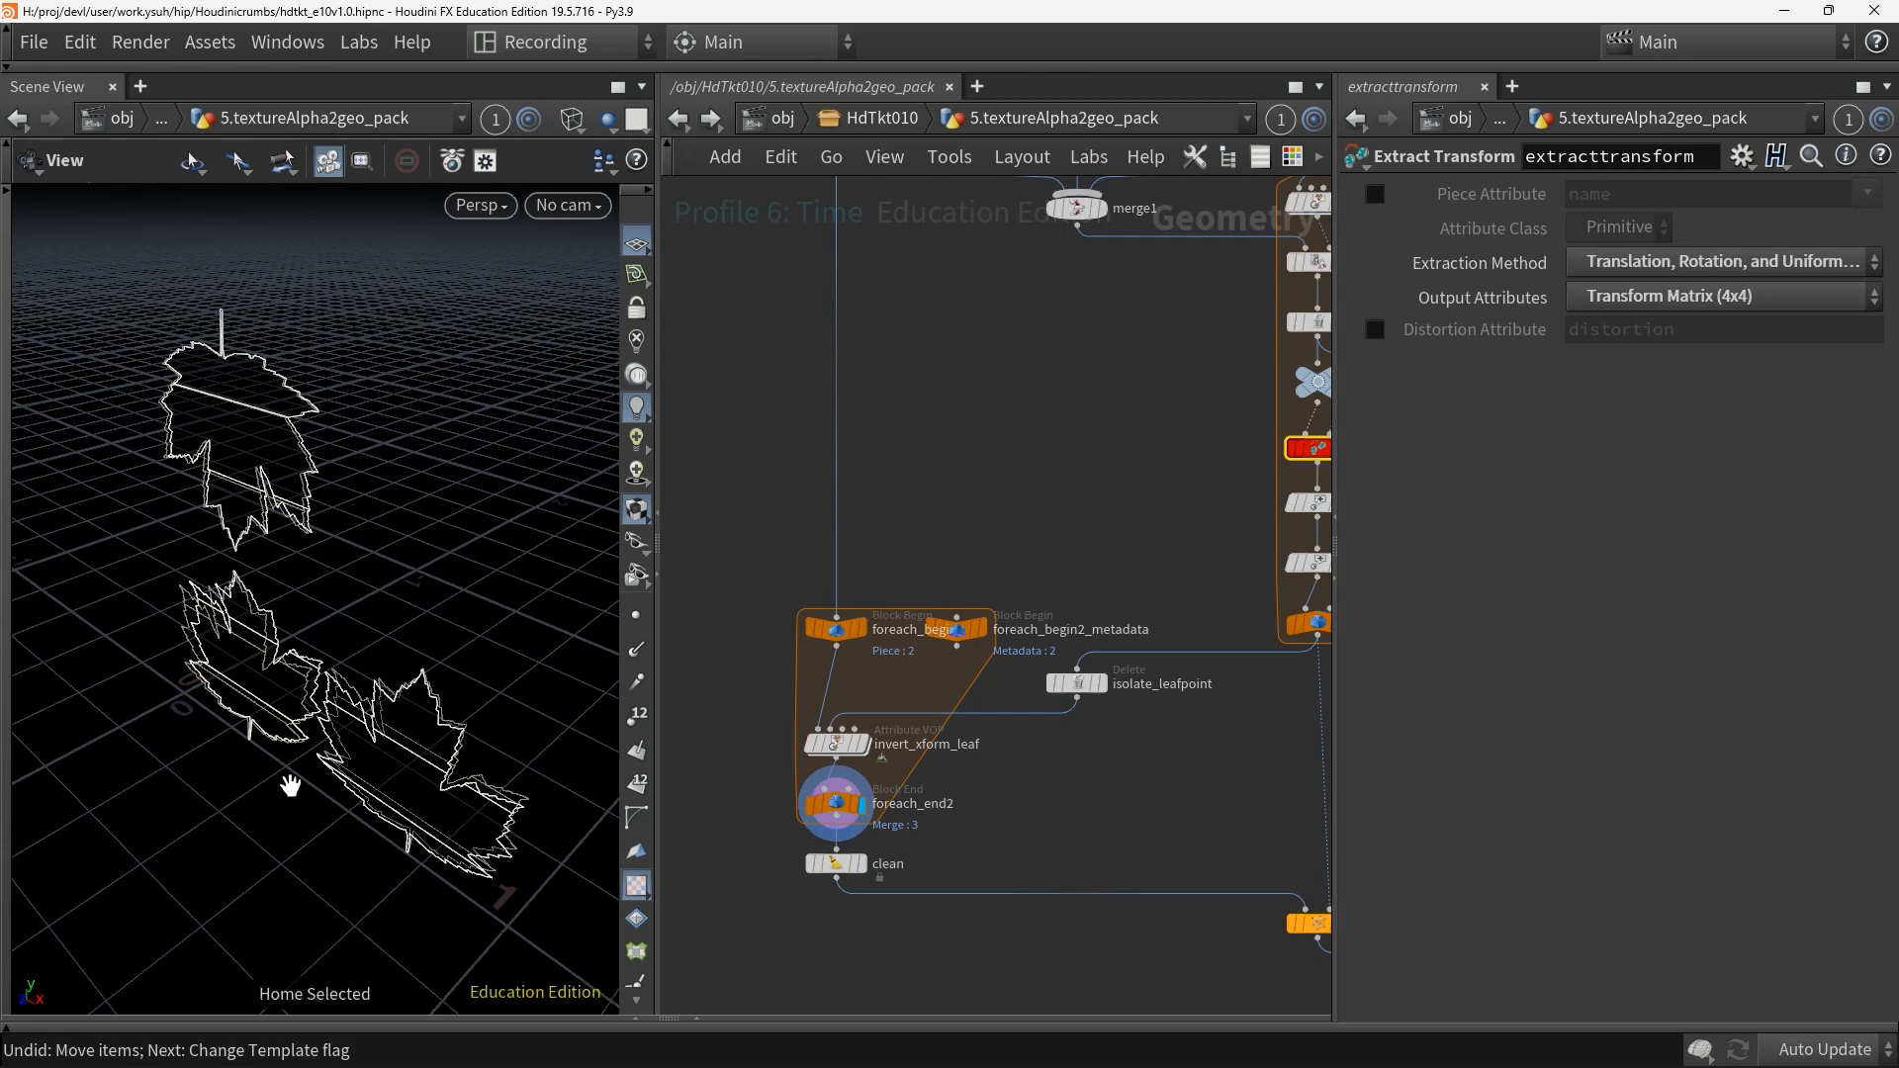
# Open copytopoints' parameters, display its copied leaves, and frame the leaf canopy in the viewport
pyautogui.moveTo(1128, 866); pyautogui.dragTo(1004, 818, button='middle')
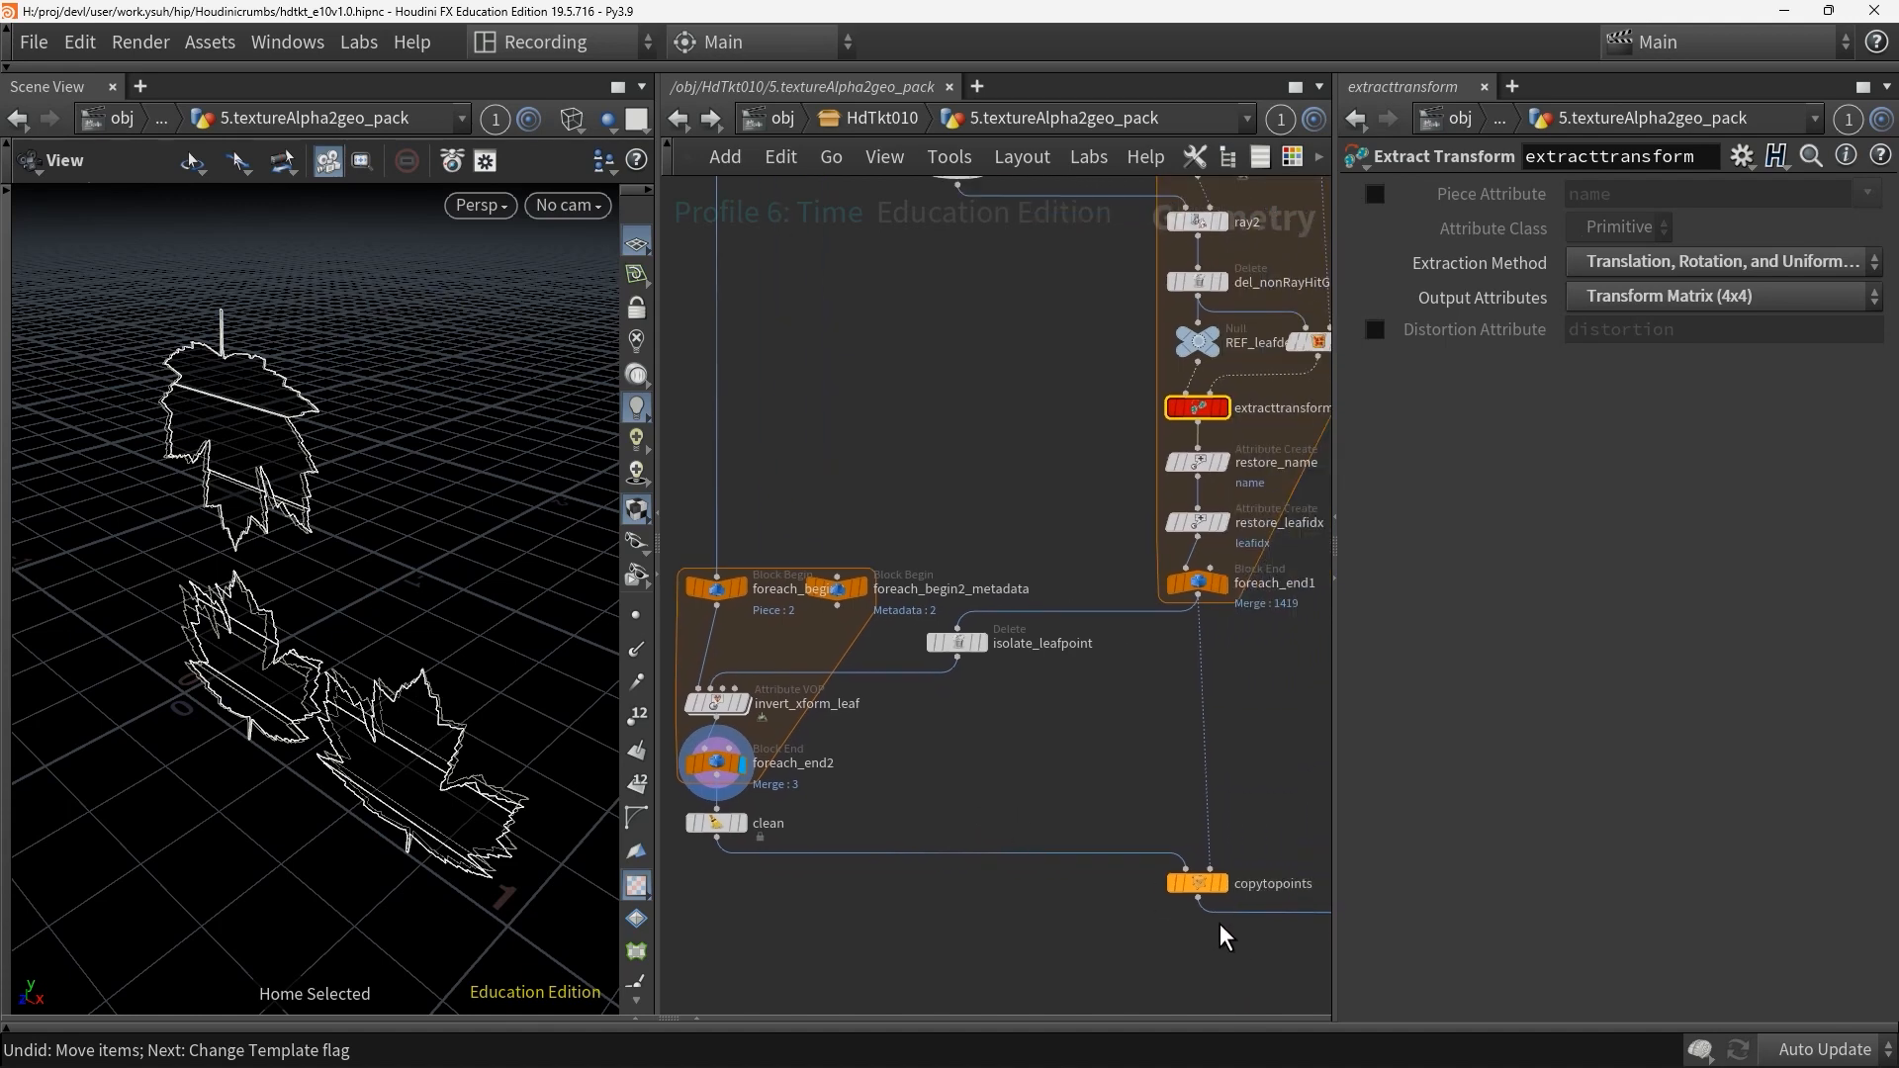
pyautogui.click(1197, 883)
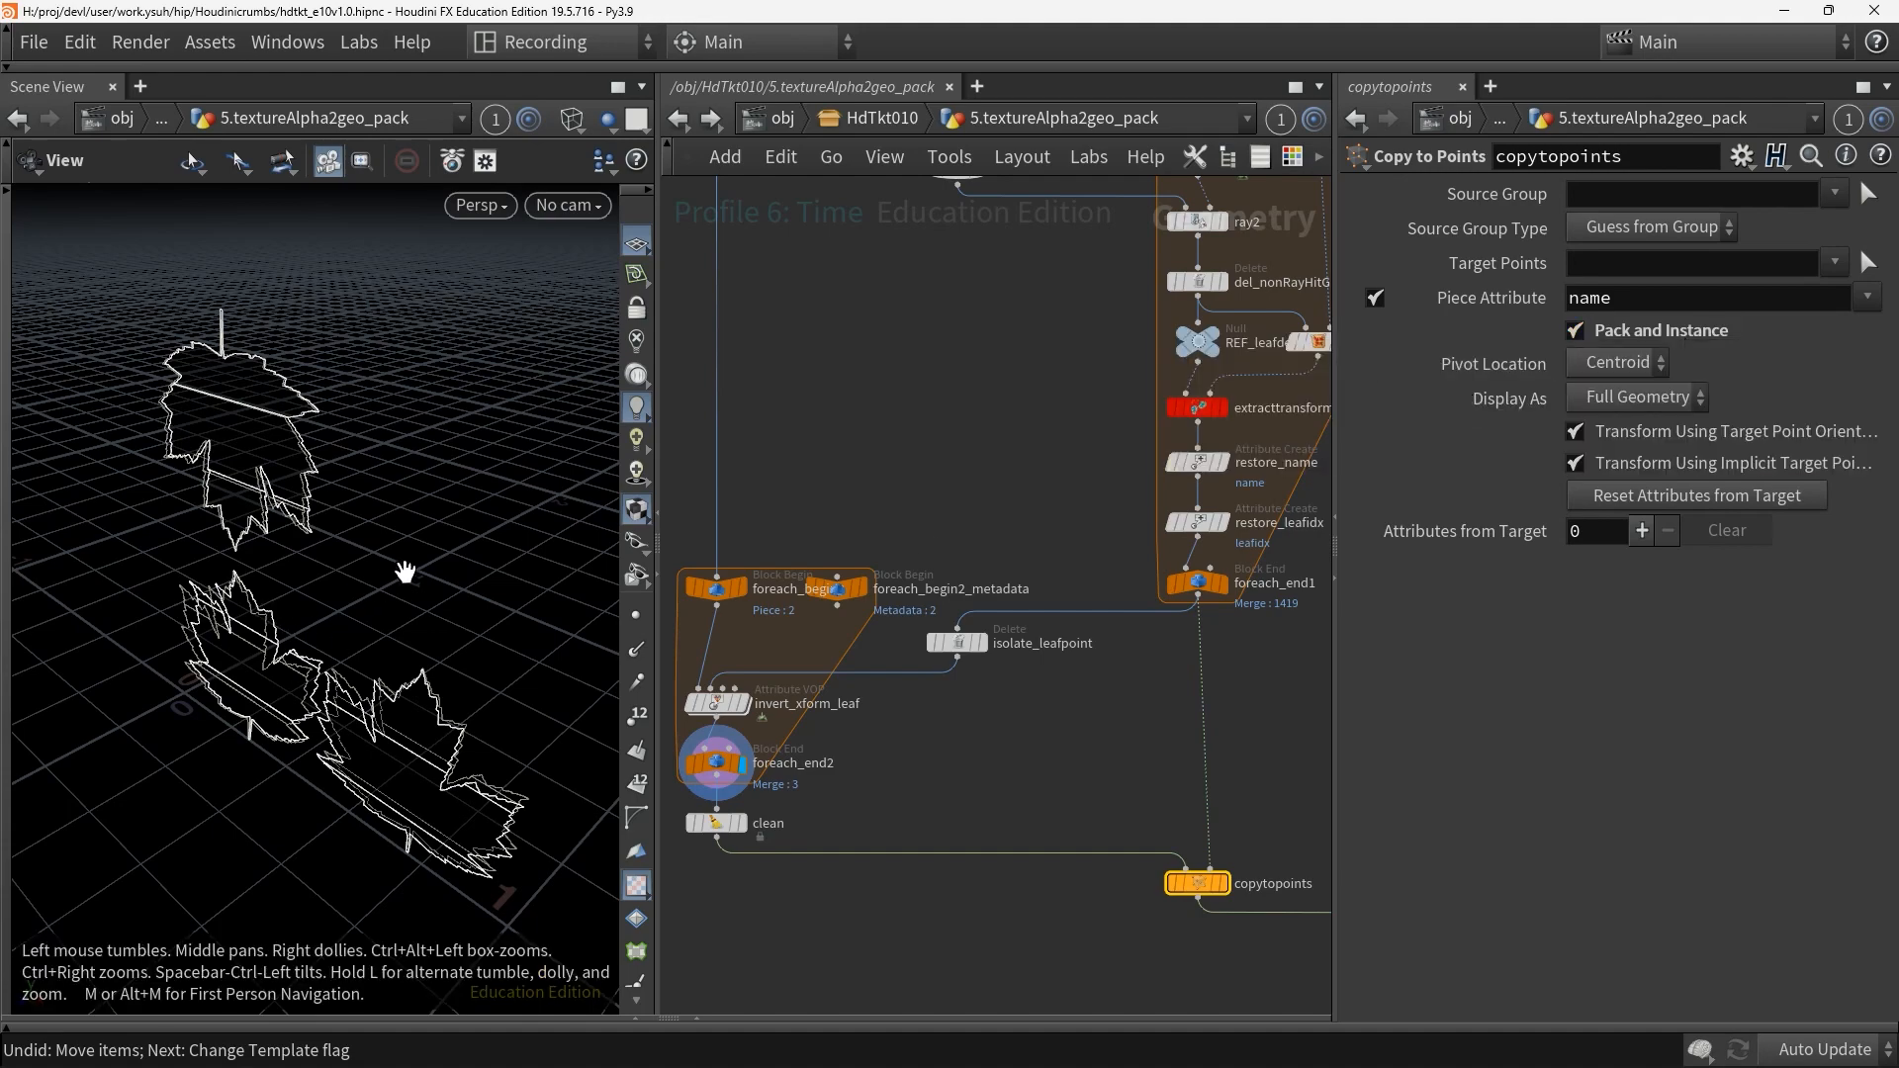
pyautogui.moveTo(408, 568); pyautogui.dragTo(203, 600, button='right')
pyautogui.moveTo(272, 560); pyautogui.dragTo(191, 590, button='middle')
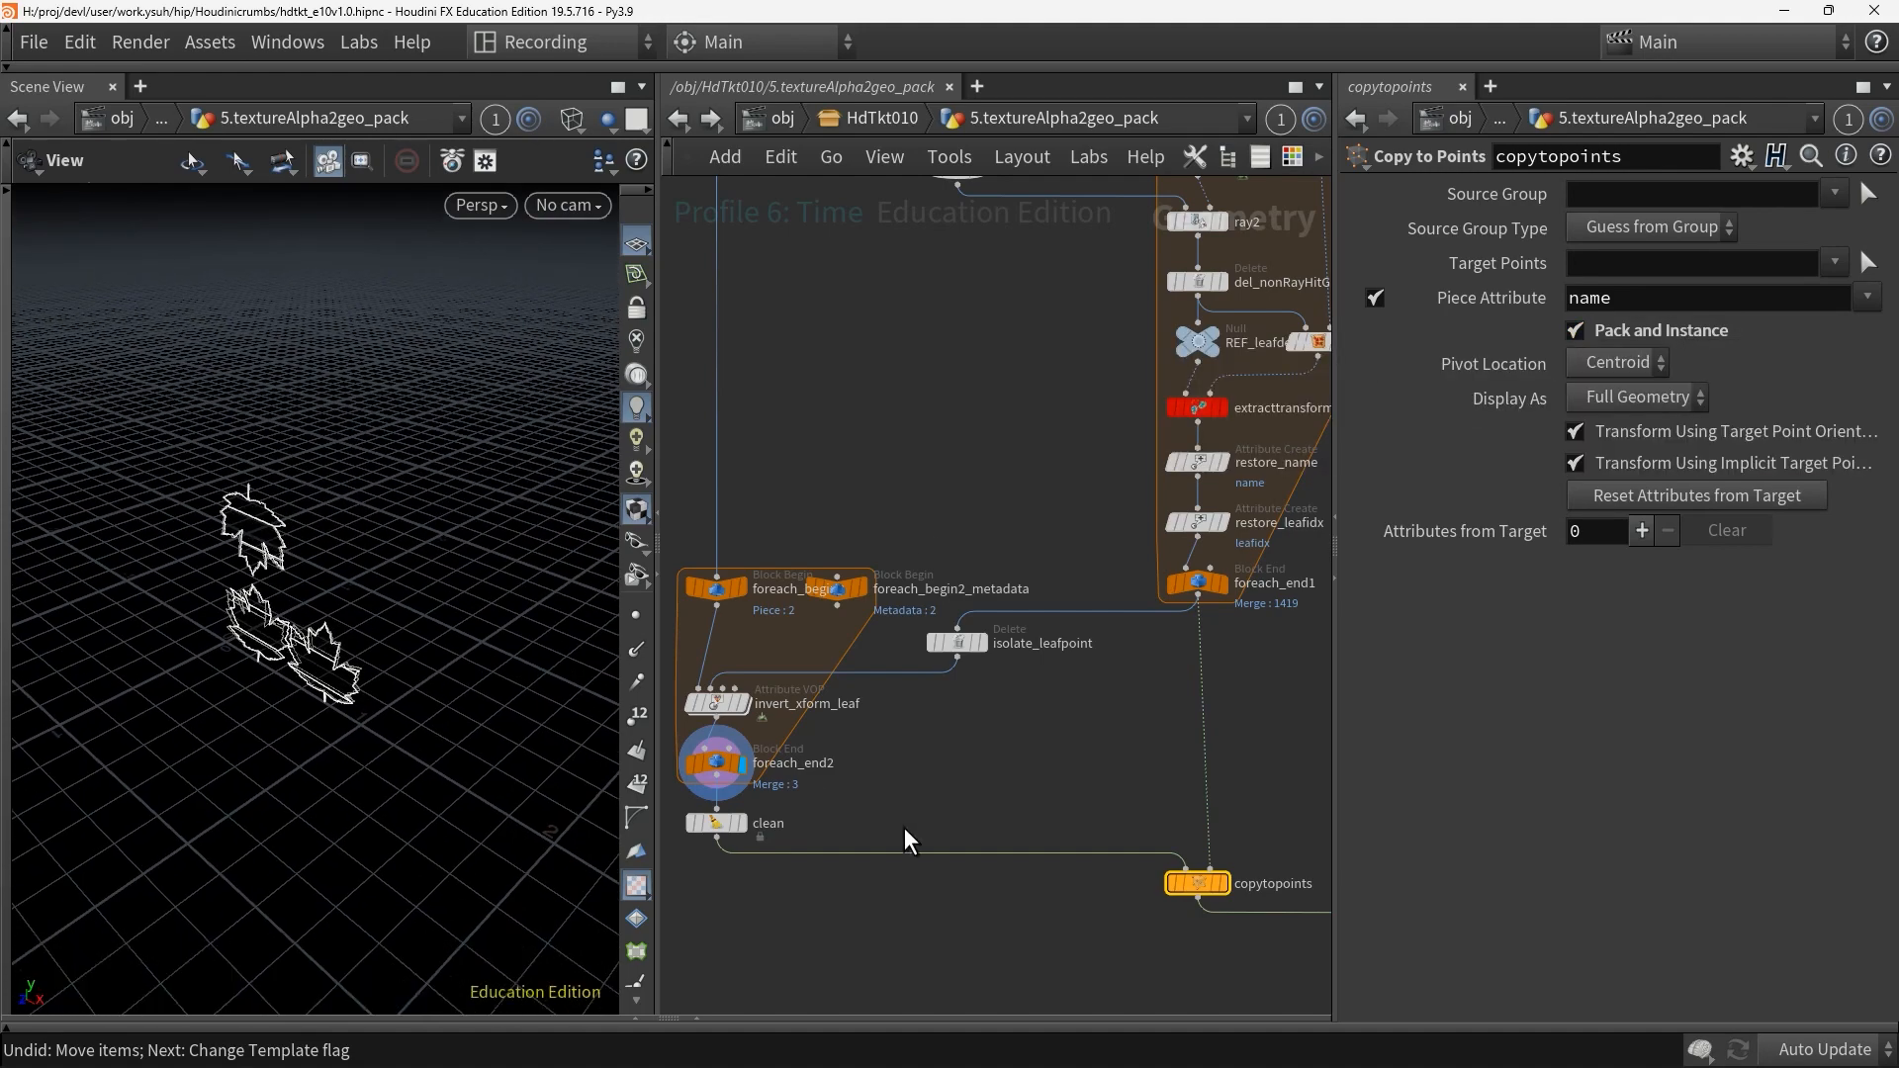
pyautogui.click(1225, 882)
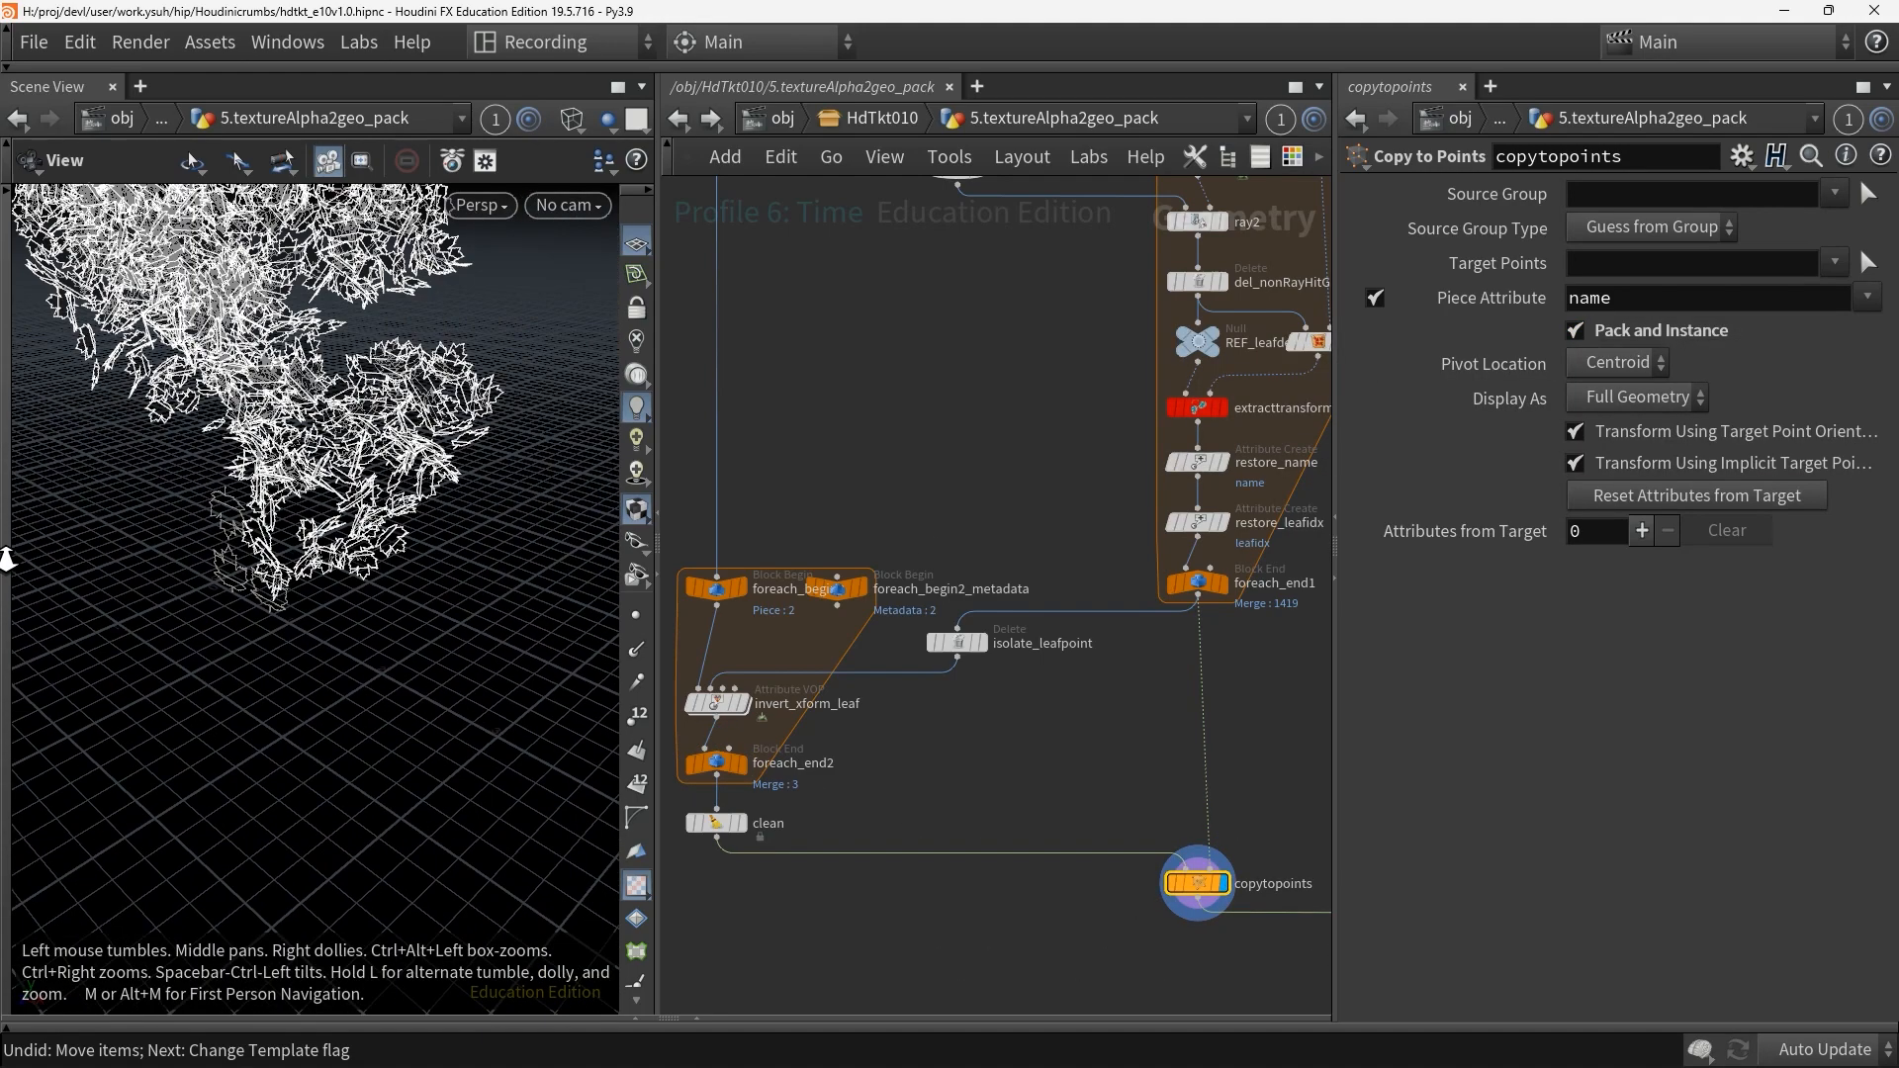
pyautogui.moveTo(205, 512); pyautogui.dragTo(231, 633, button='middle')
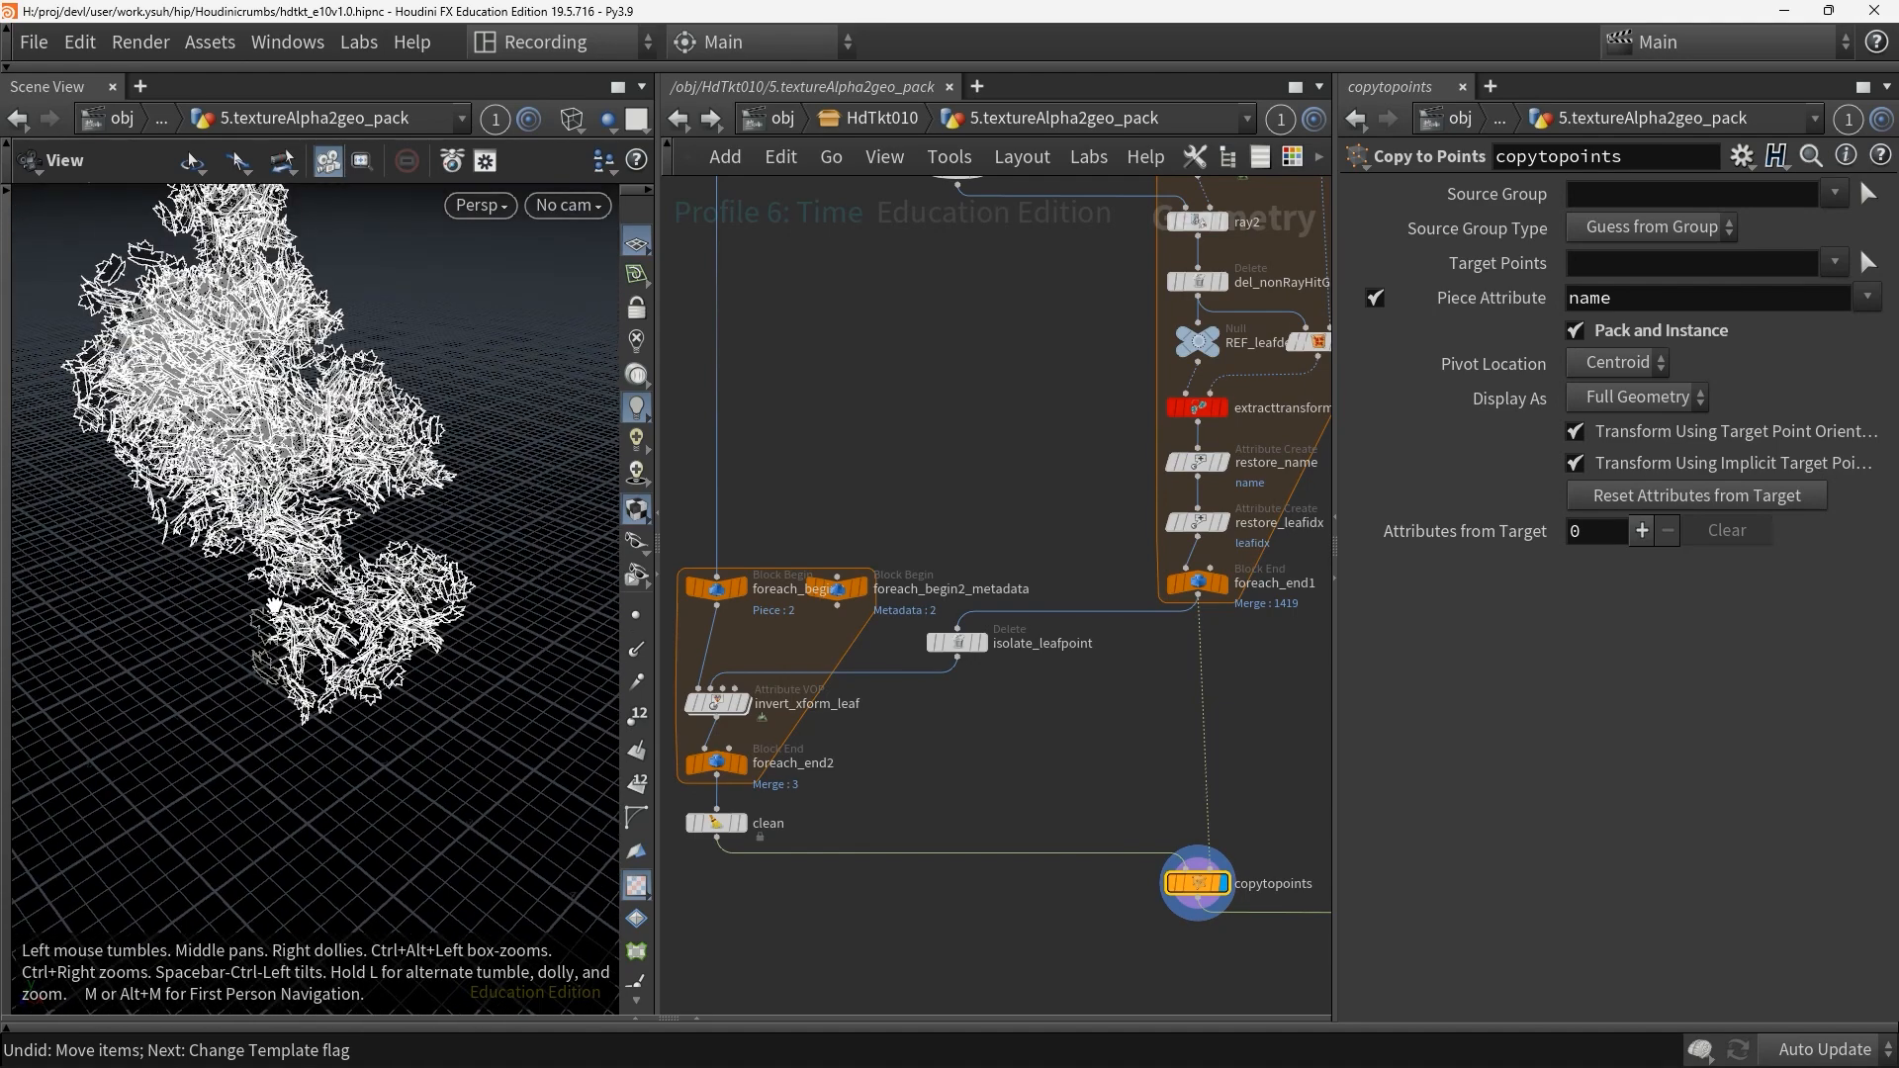
# Display the original leaf-card tree from REFin_Tree and open that node's parameters
pyautogui.moveTo(1137, 883); pyautogui.dragTo(907, 670, button='middle')
pyautogui.moveTo(1187, 890); pyautogui.dragTo(970, 865, button='middle')
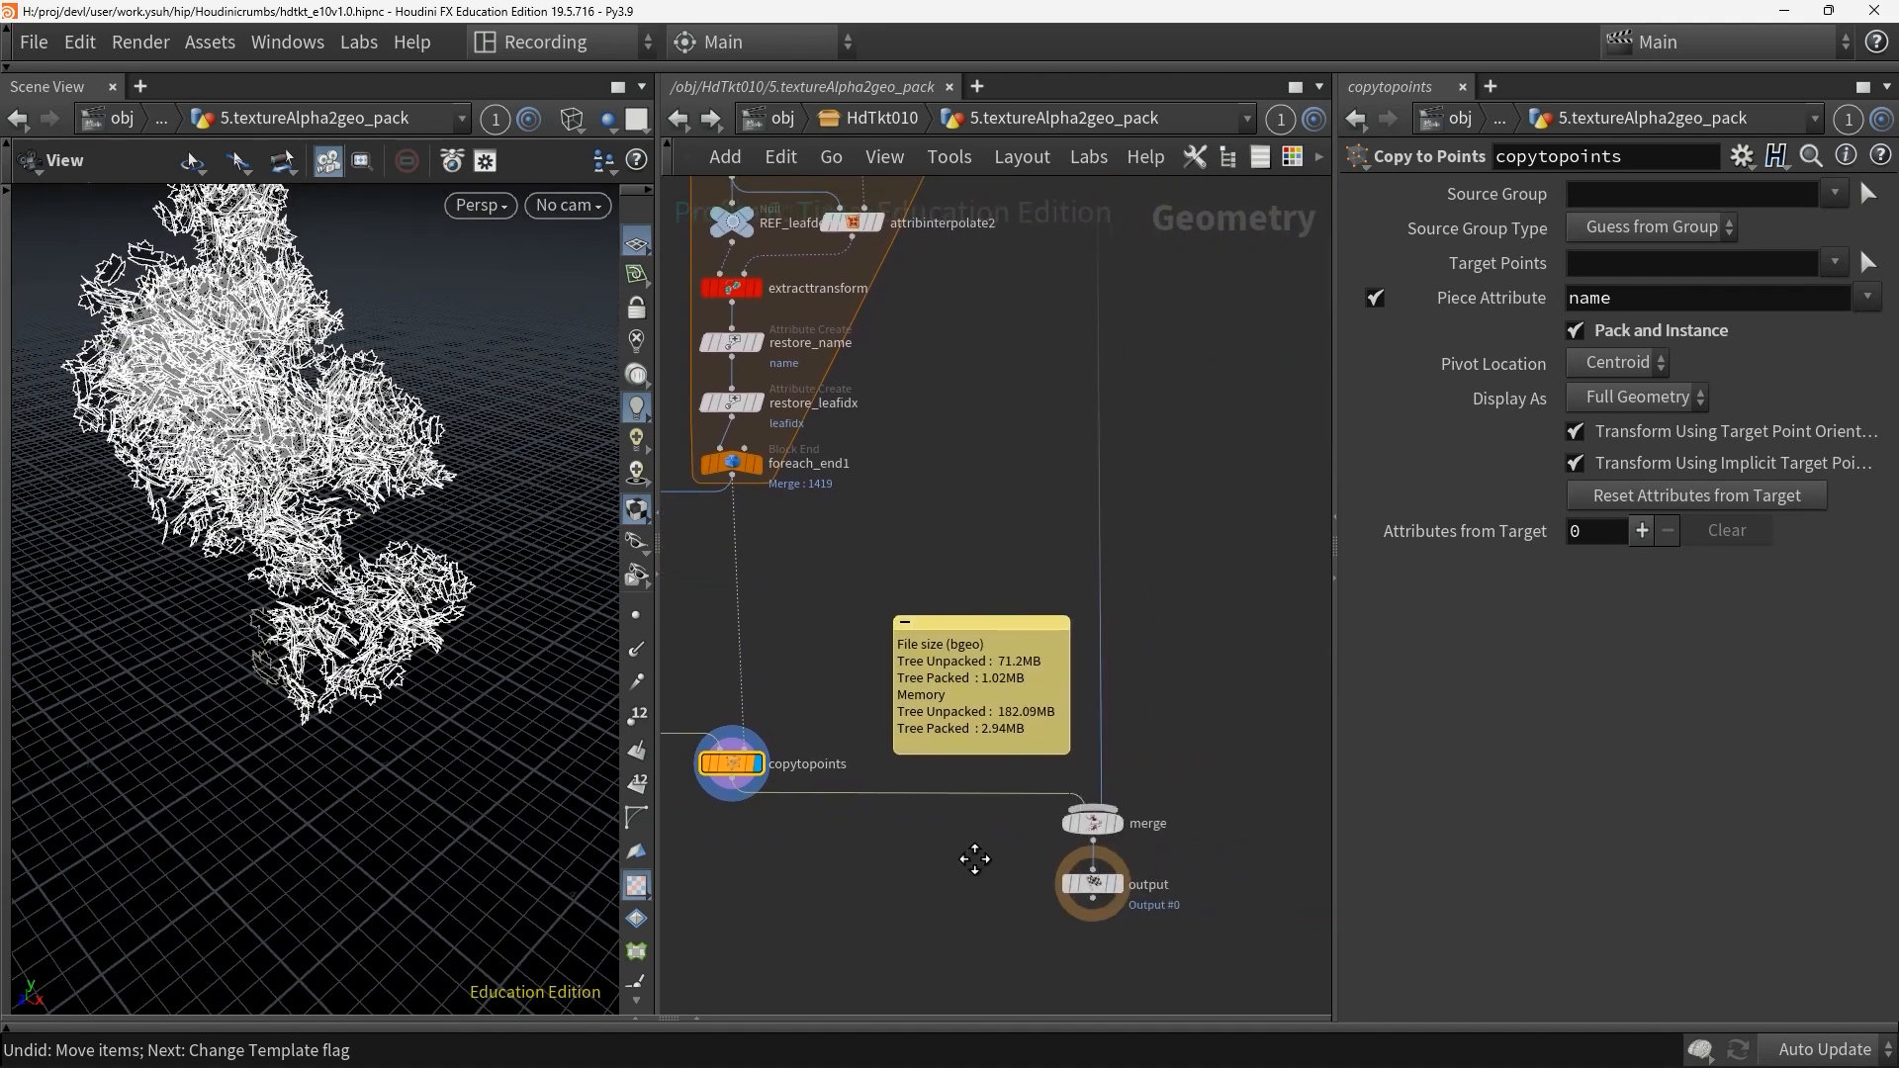
pyautogui.moveTo(917, 601); pyautogui.dragTo(1007, 985, button='middle')
pyautogui.moveTo(1024, 645); pyautogui.dragTo(1114, 1024, button='middle')
pyautogui.moveTo(669, 554); pyautogui.dragTo(1220, 715, button='middle')
pyautogui.click(1027, 376)
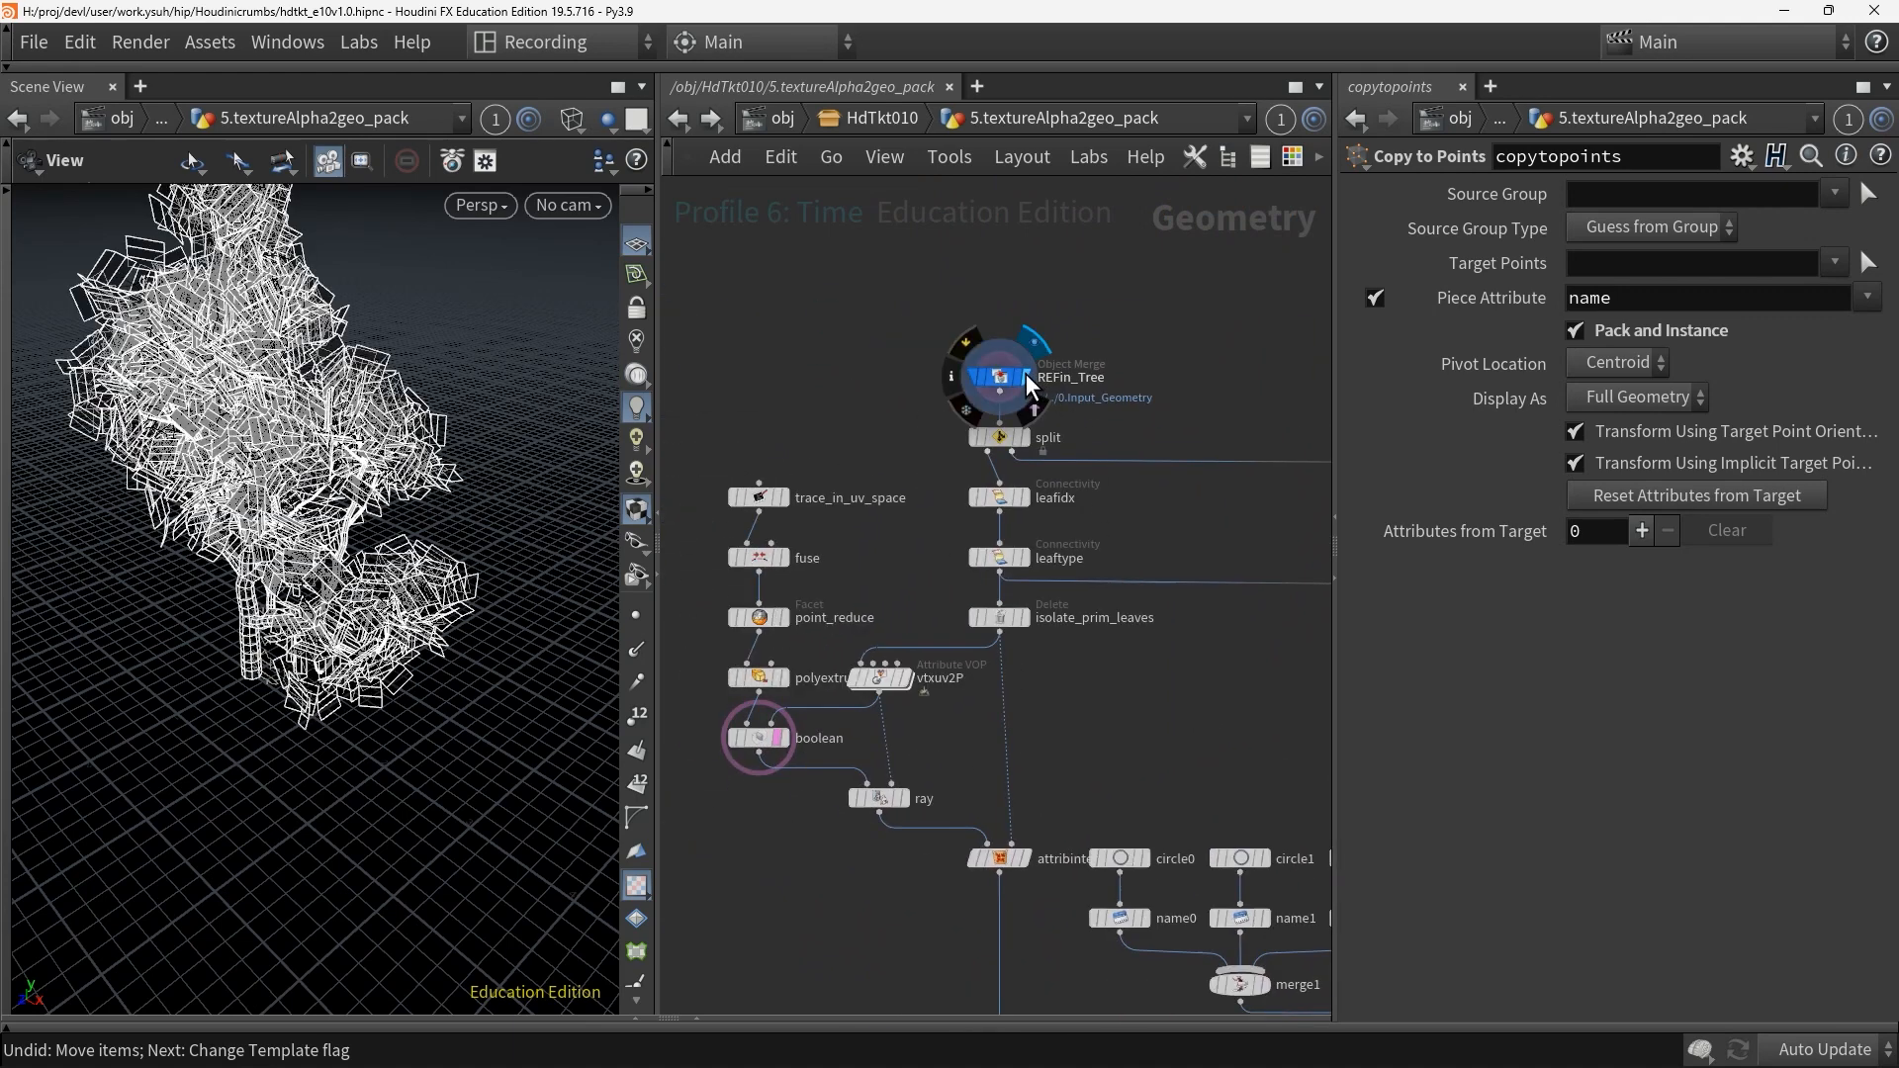
pyautogui.click(1022, 375)
# Template the copytopoints node to overlay its leaves on the original tree
pyautogui.moveTo(1149, 723); pyautogui.dragTo(799, 113, button='middle')
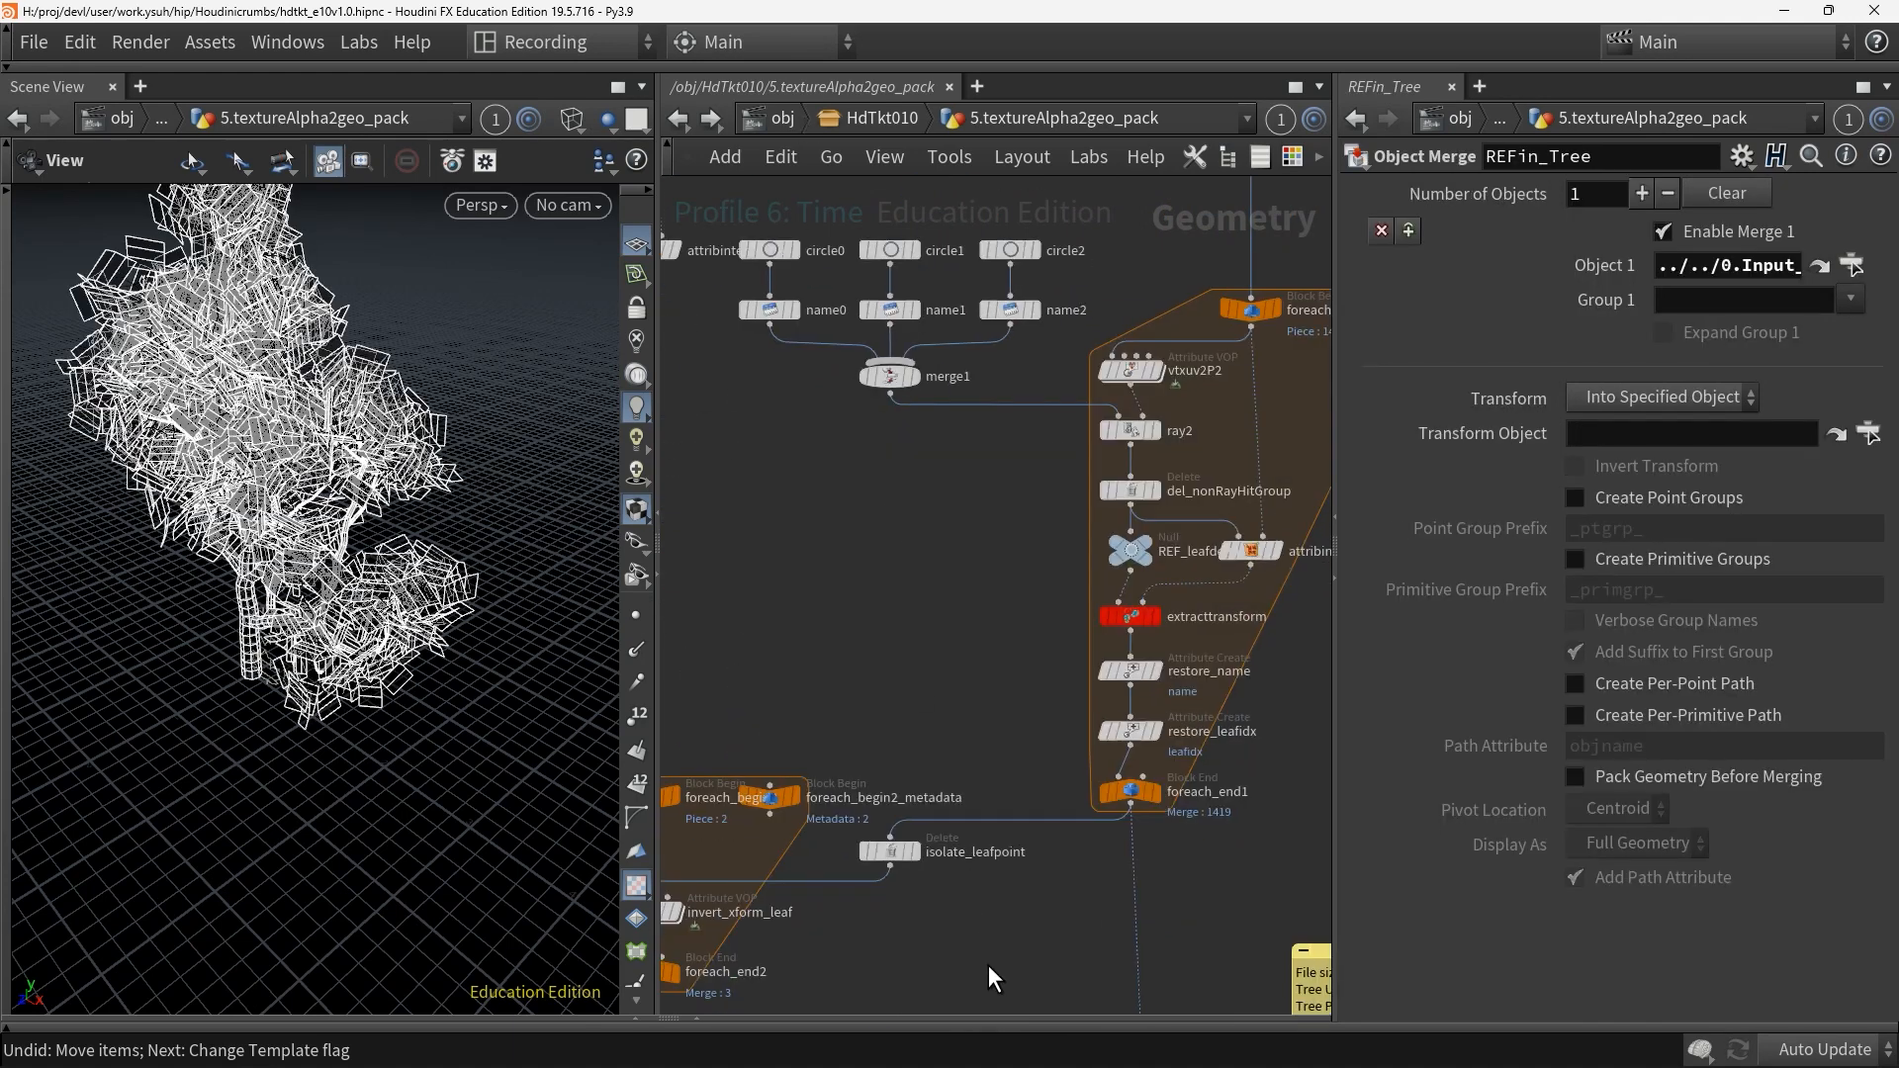
pyautogui.moveTo(985, 964); pyautogui.dragTo(909, 440, button='middle')
pyautogui.click(1090, 603)
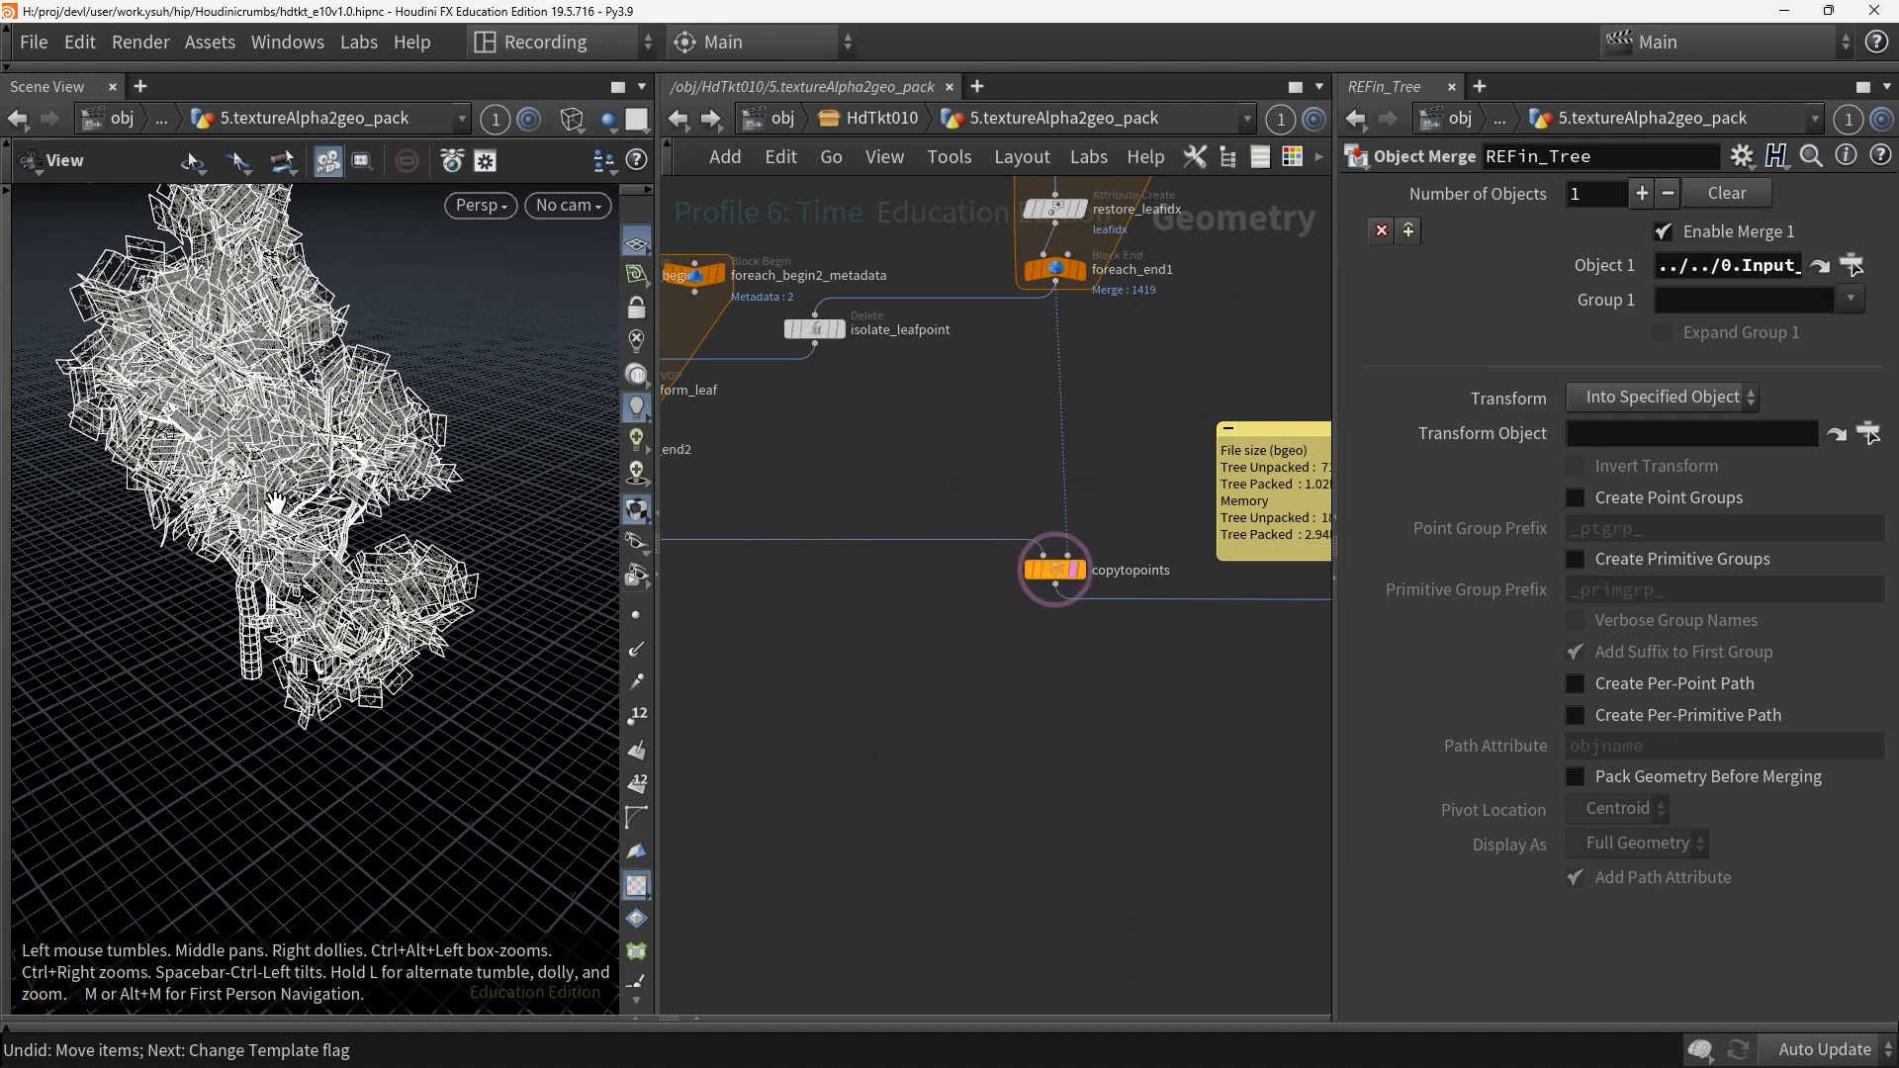
# Switch the viewport to shaded display, inspect the tree's leaves up close, and bring the merge and output nodes into view
pyautogui.press('w')
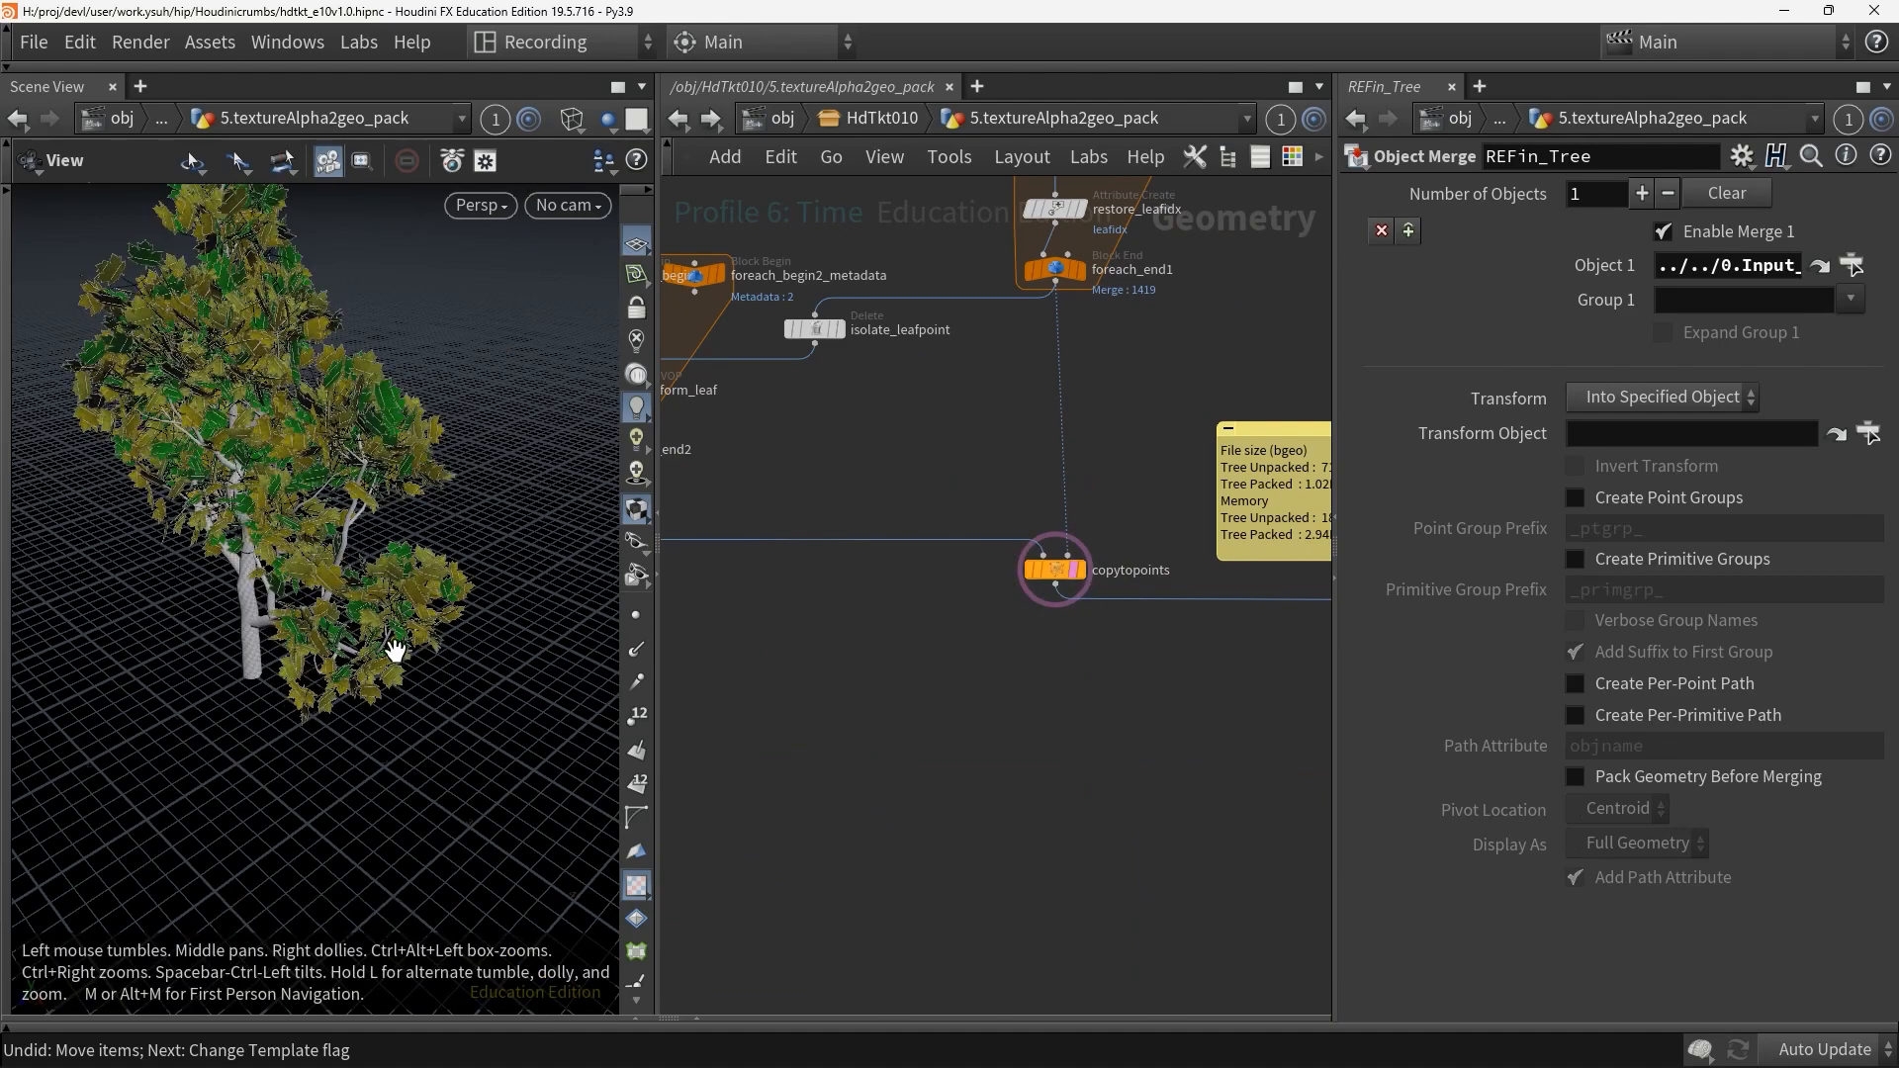
pyautogui.scroll(5, 358, 548)
pyautogui.moveTo(364, 532); pyautogui.dragTo(242, 605)
pyautogui.moveTo(1157, 762); pyautogui.dragTo(909, 769, button='middle')
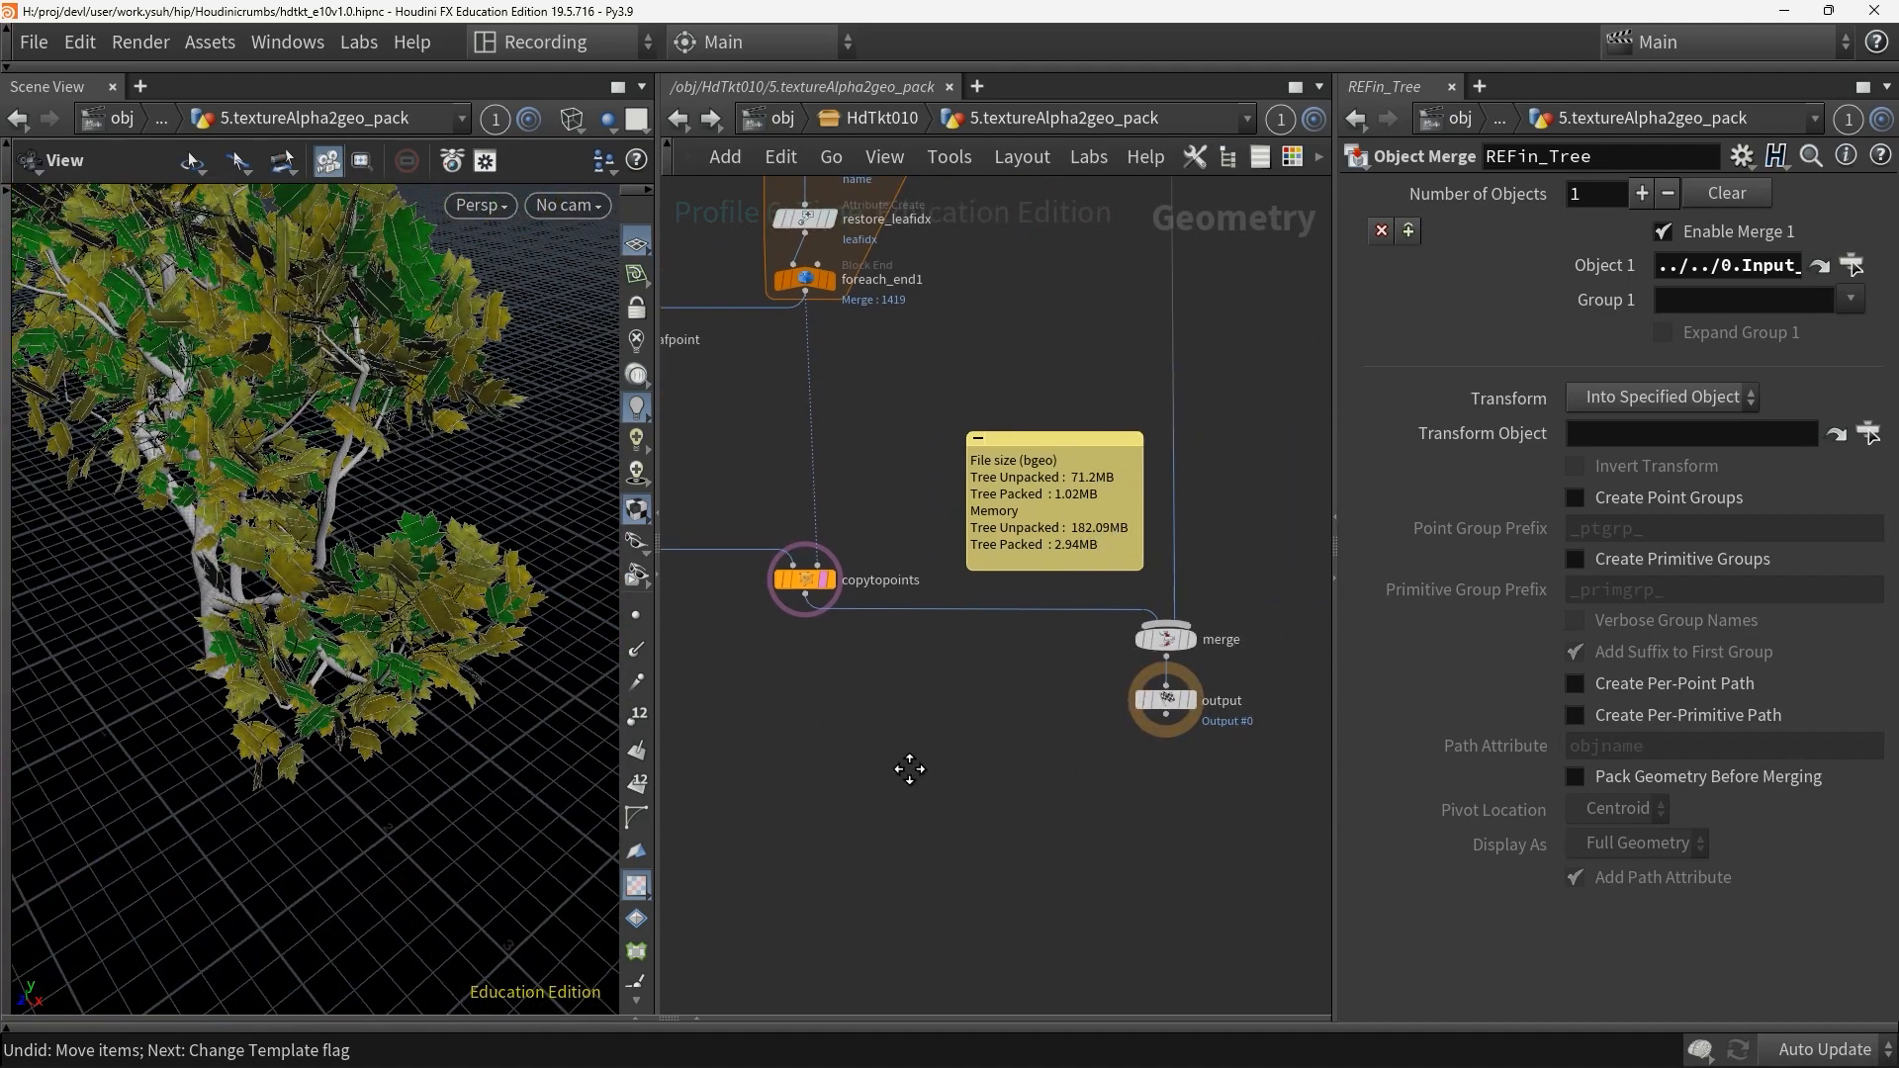